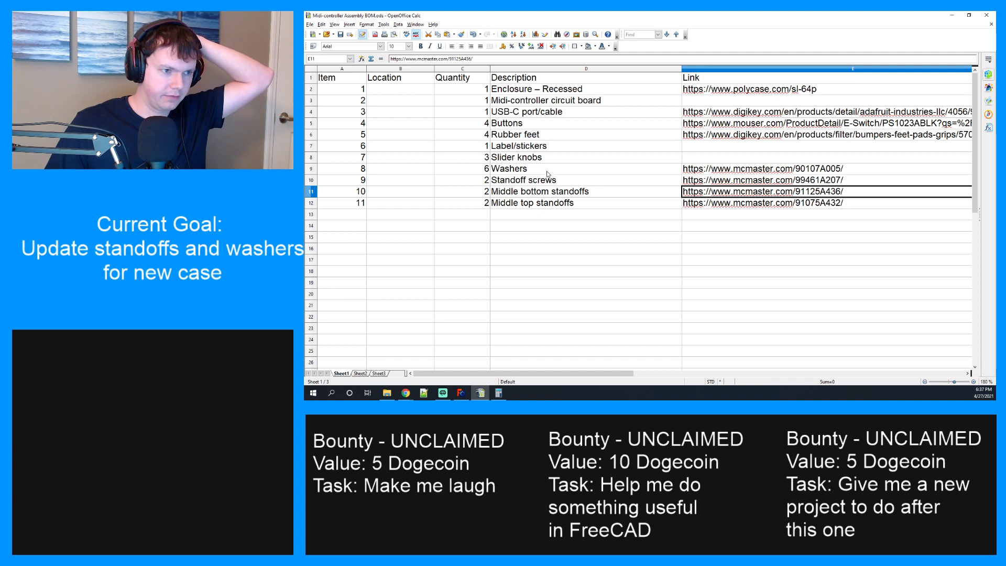
# Review the standoffs in the FreeCAD assembly and the mounting boss dimensions in the Polycase enclosure's PDF drawing.
pyautogui.click(959, 17)
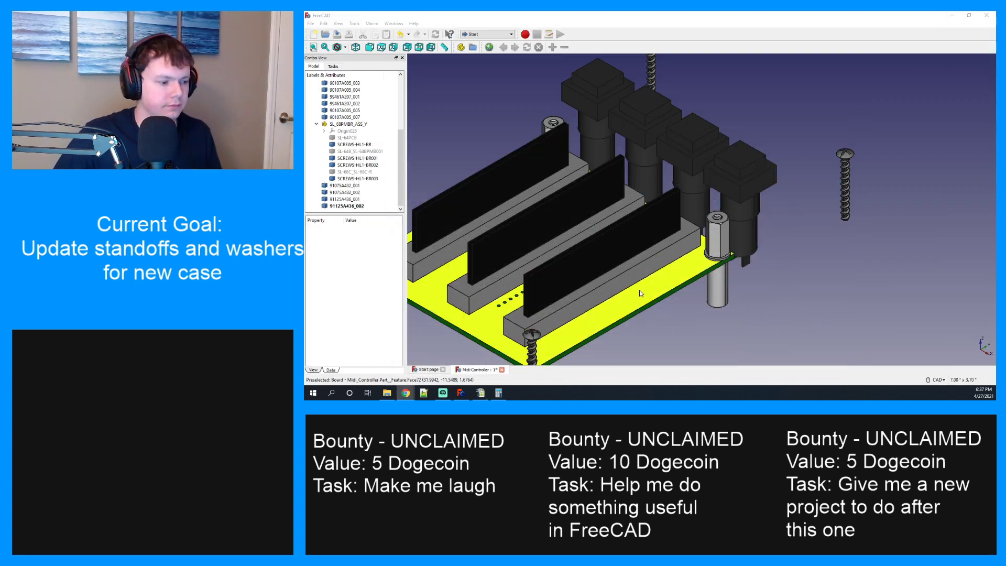
pyautogui.moveTo(605, 259); pyautogui.dragTo(664, 256, button='middle')
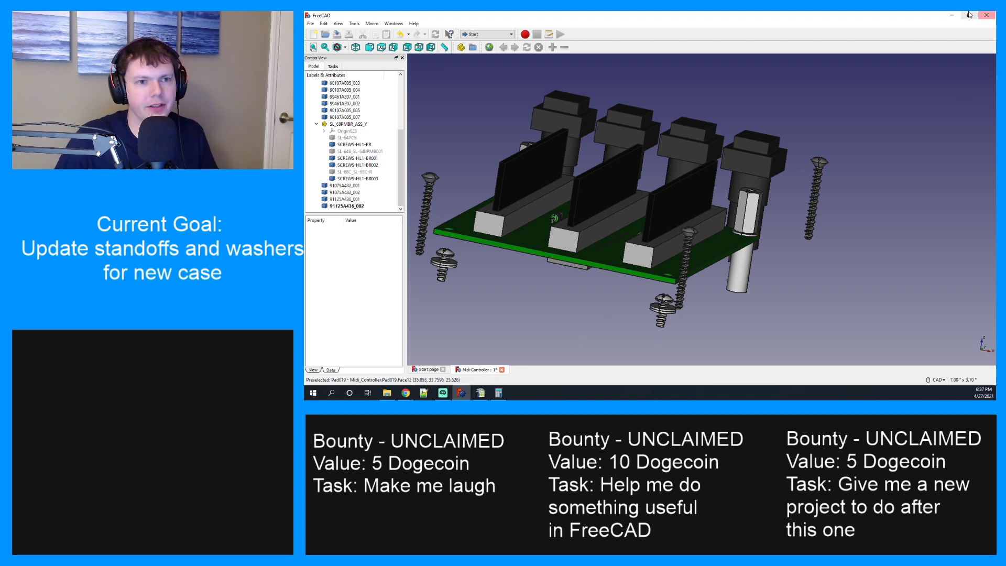
pyautogui.click(952, 15)
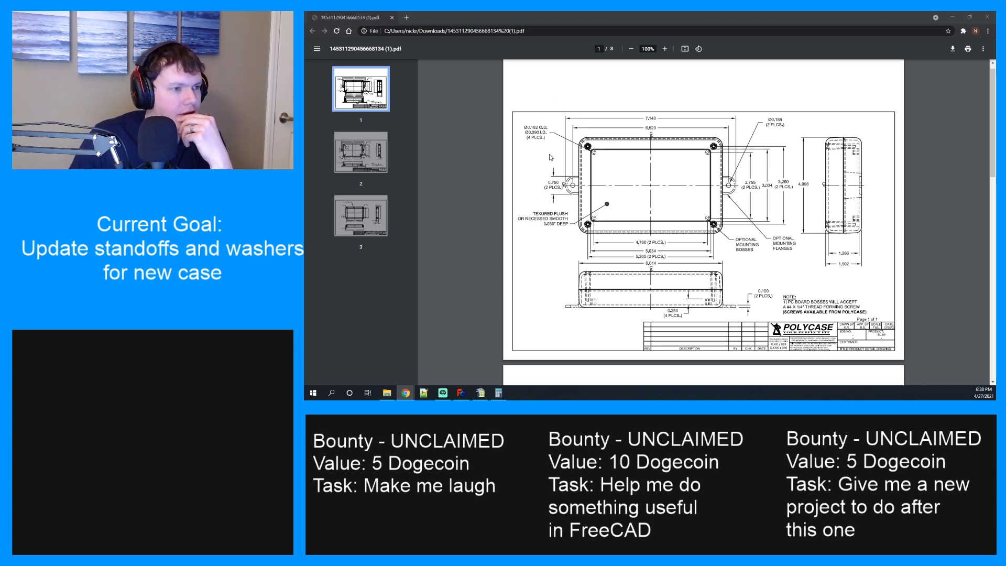
pyautogui.scroll(-2, 551, 157)
pyautogui.scroll(-3, 788, 206)
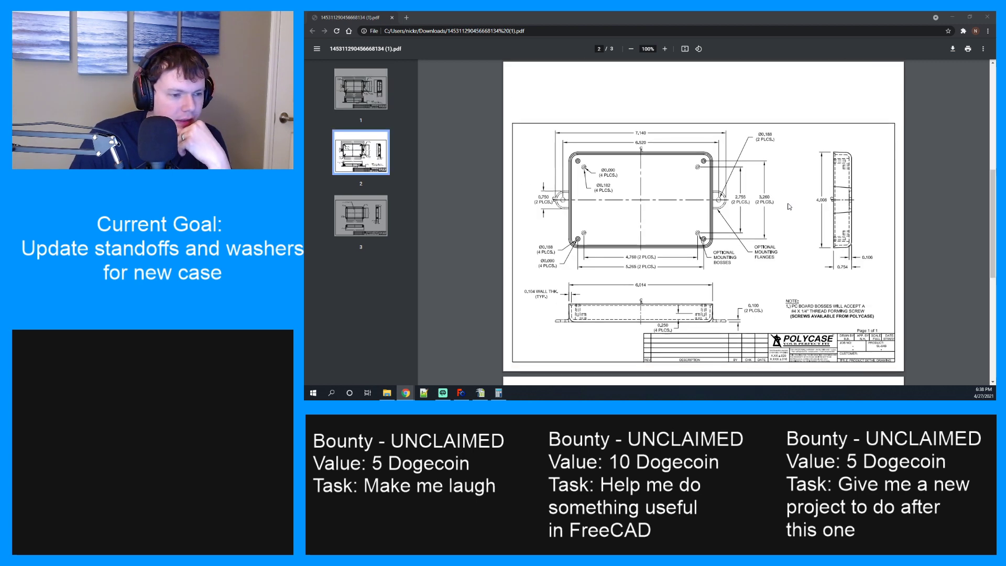
pyautogui.scroll(-2, 789, 205)
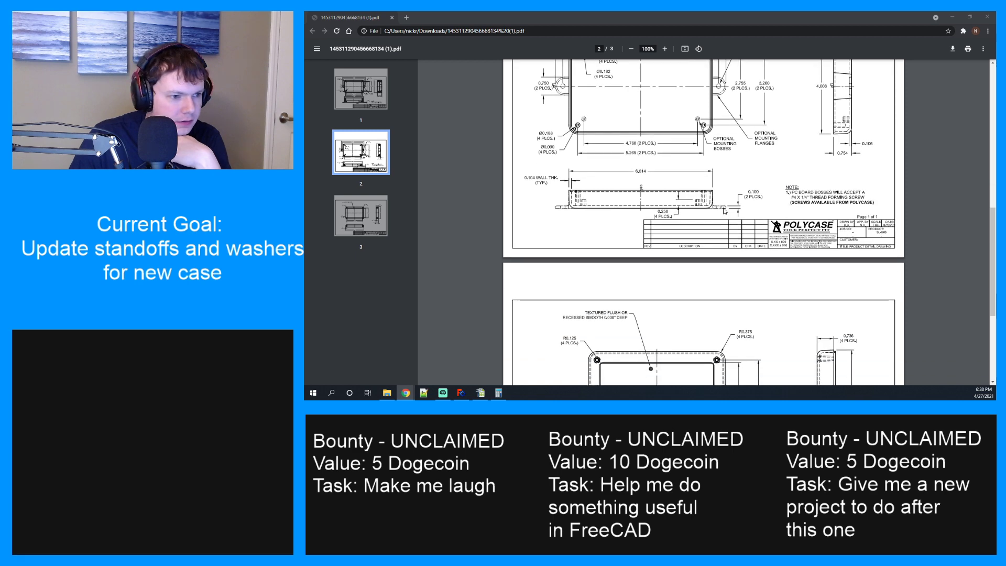
# Switch to the calculator and subtract 250 from the stored value 653.
pyautogui.click(498, 393)
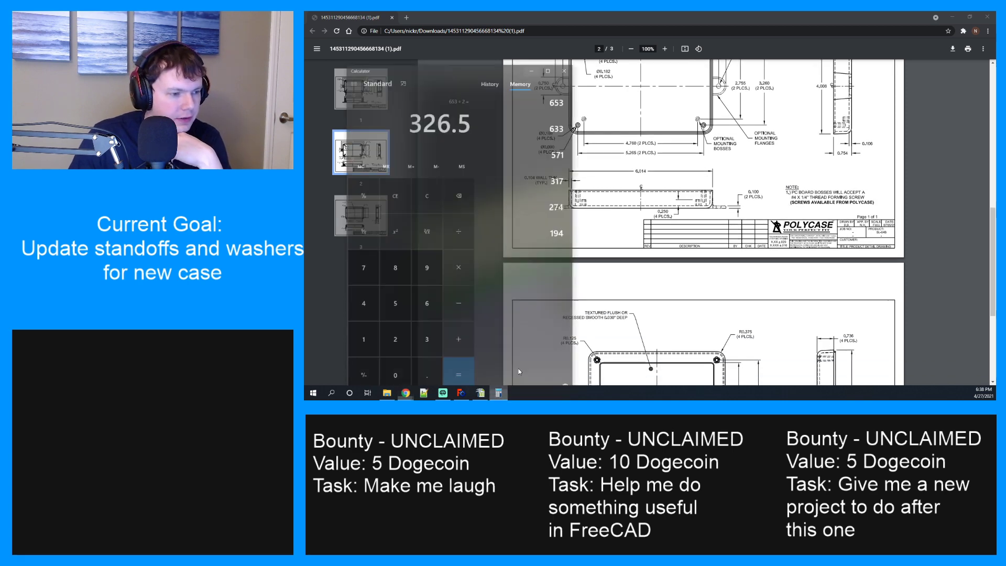
pyautogui.click(499, 72)
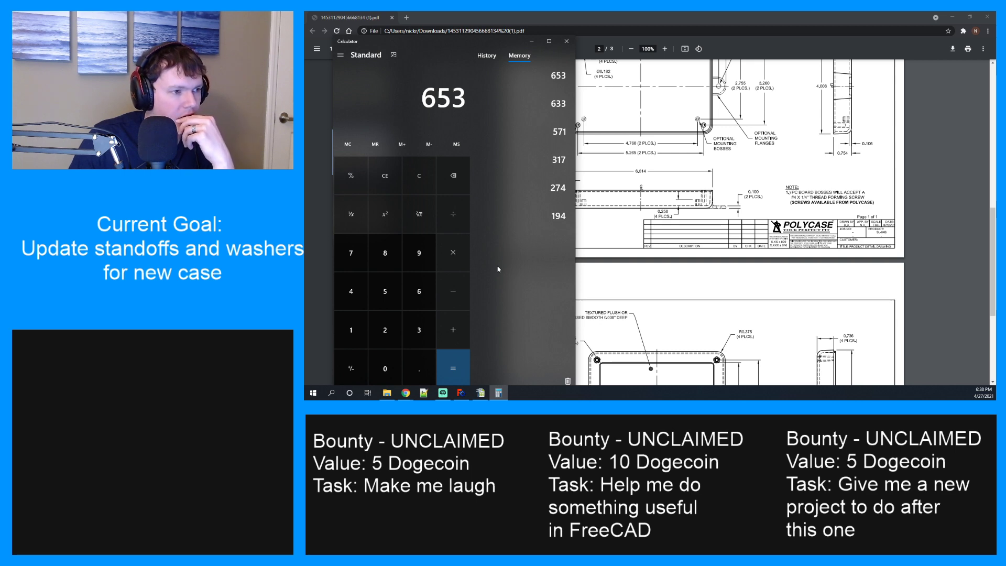
pyautogui.click(461, 301)
pyautogui.click(391, 321)
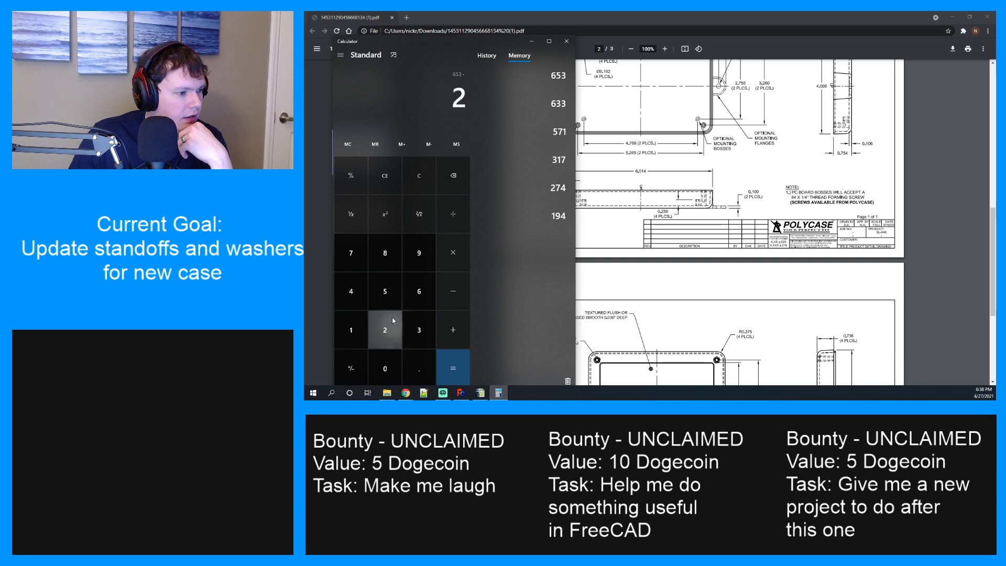
pyautogui.click(388, 301)
pyautogui.click(381, 367)
pyautogui.click(456, 357)
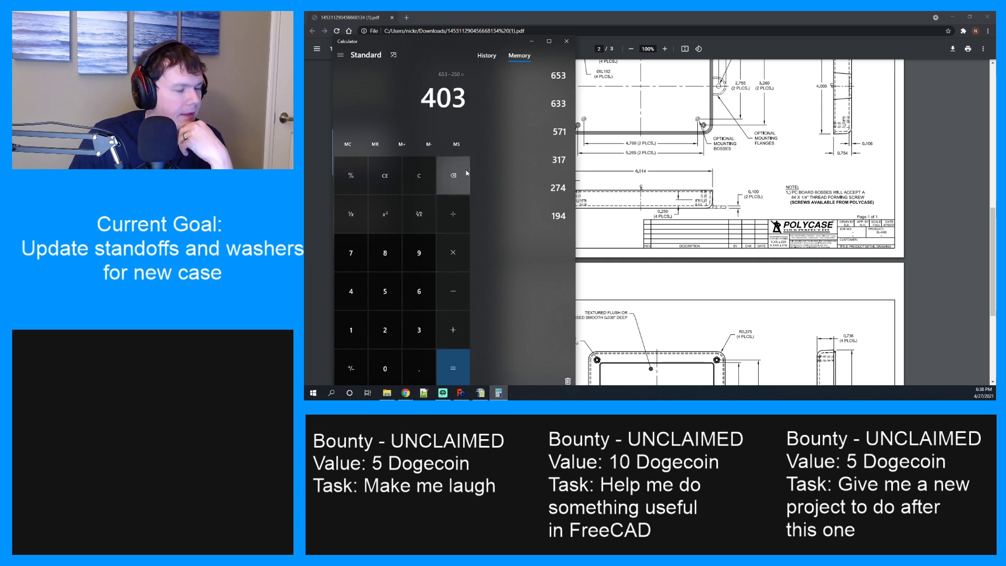
pyautogui.moveTo(481, 163)
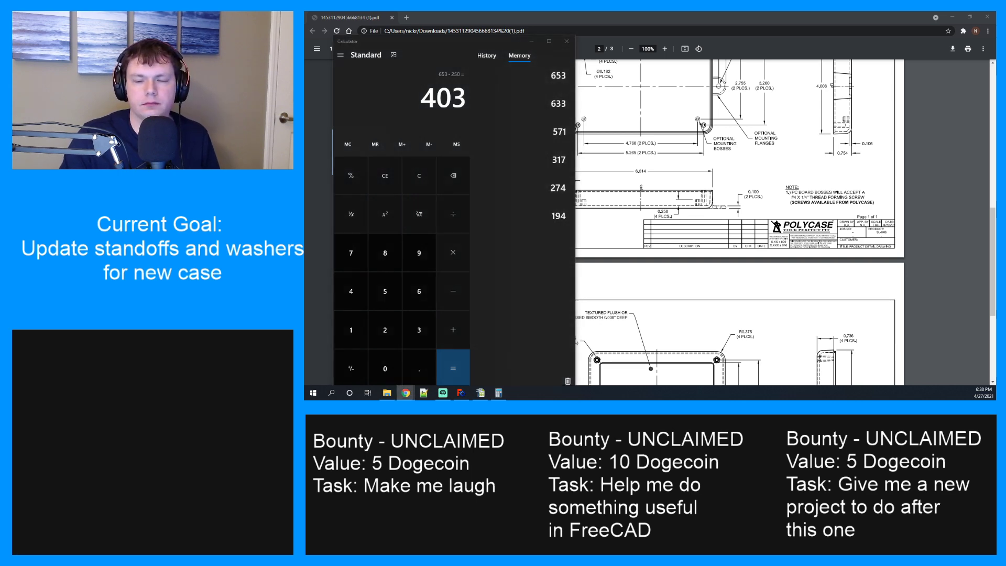
# Bring up the McMaster-Carr page for round standoff 91125A436 in the browser and go back to the spacers catalogue.
pyautogui.moveTo(995, 131); pyautogui.dragTo(563, 12)
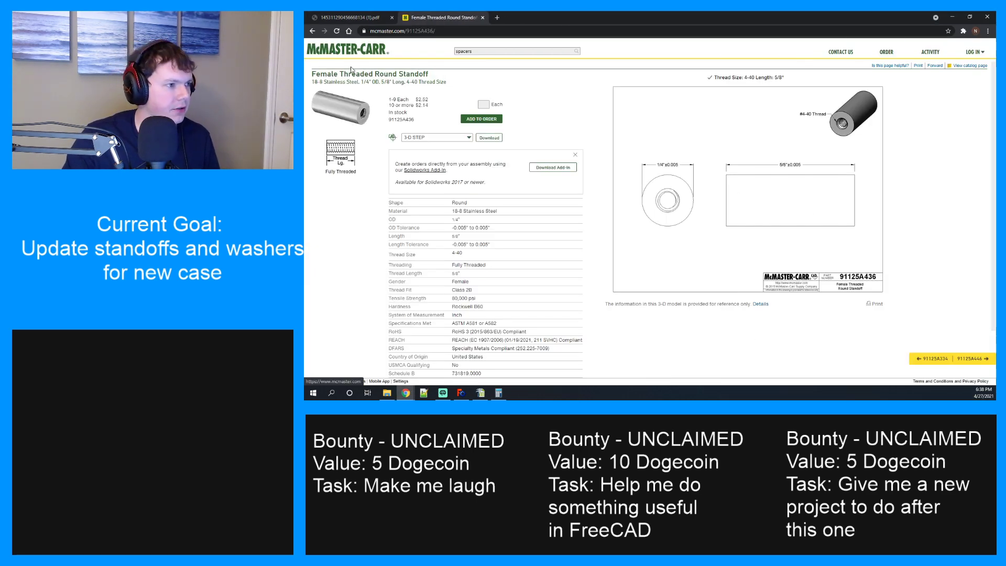
pyautogui.hotkey('alt', 'Left')
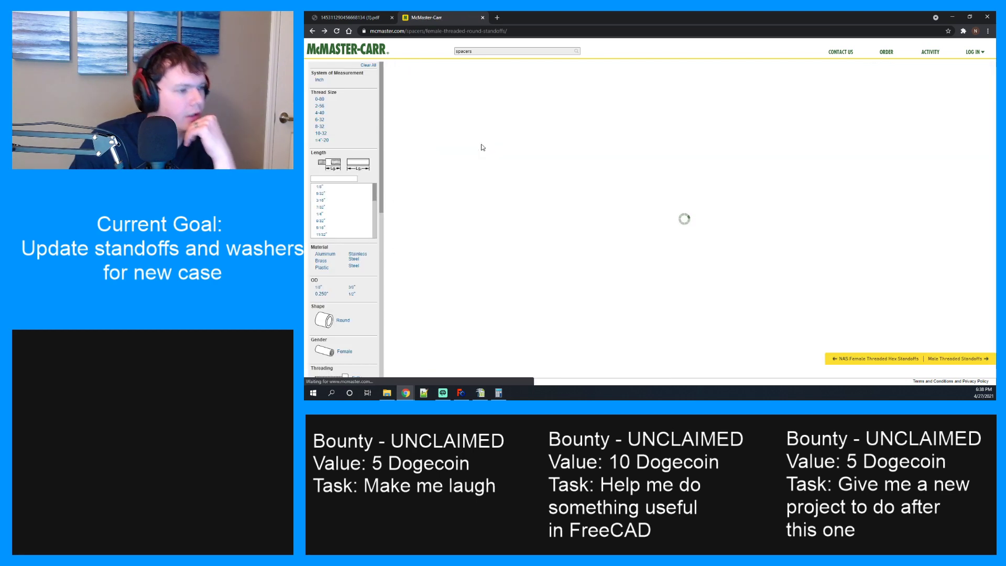
pyautogui.hotkey('alt', 'Left')
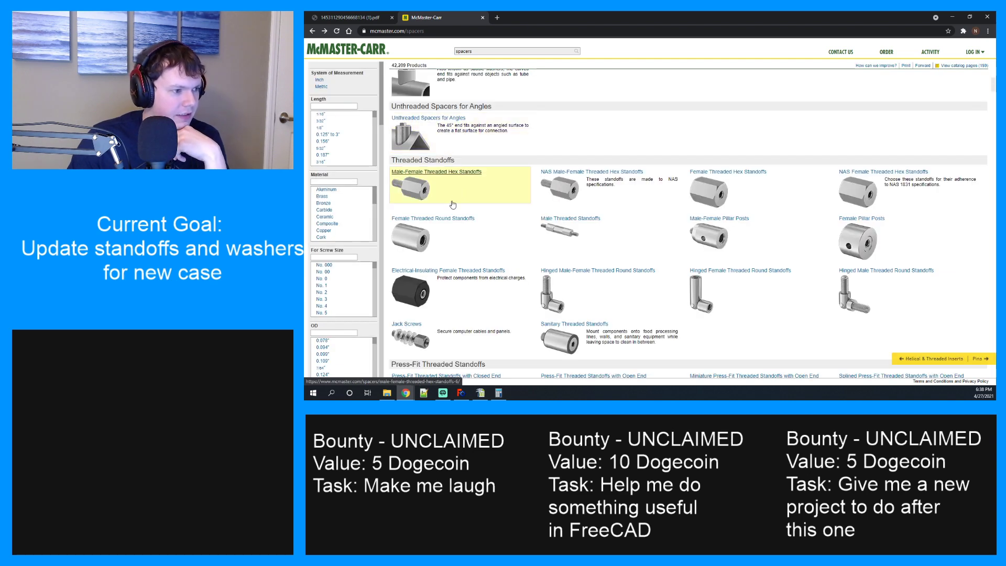
# Browse the spacer and standoff categories and open the Aluminum Unthreaded Spacers listing.
pyautogui.scroll(-1, 453, 204)
pyautogui.scroll(-1, 453, 205)
pyautogui.scroll(5, 452, 205)
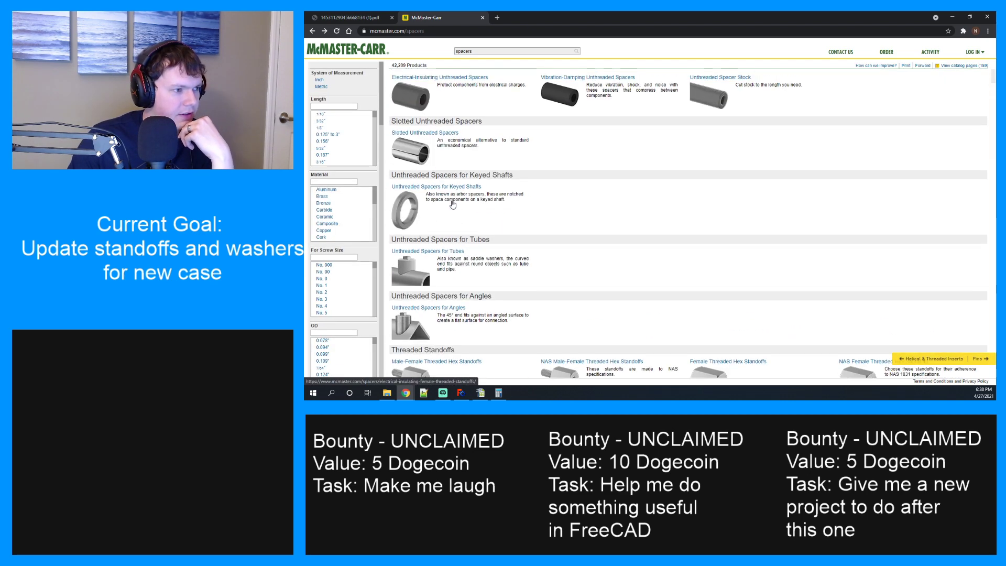
pyautogui.scroll(3, 452, 204)
pyautogui.scroll(1, 453, 204)
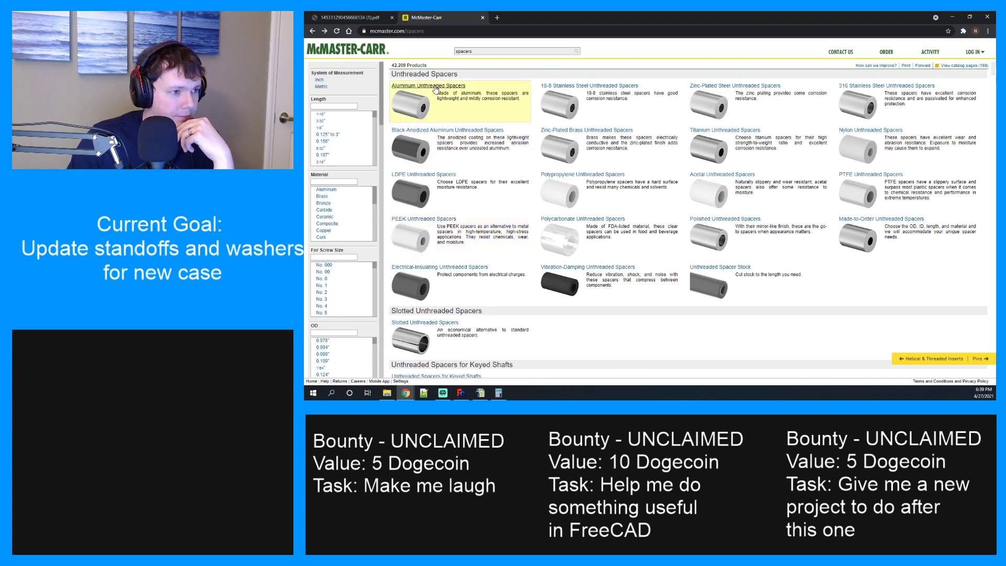
pyautogui.scroll(-6, 435, 89)
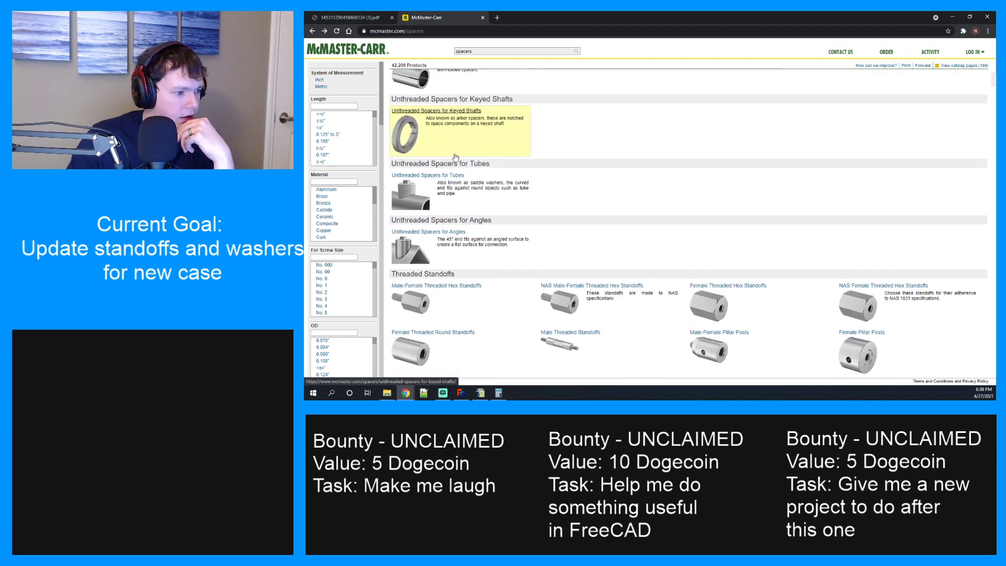
pyautogui.scroll(6, 457, 168)
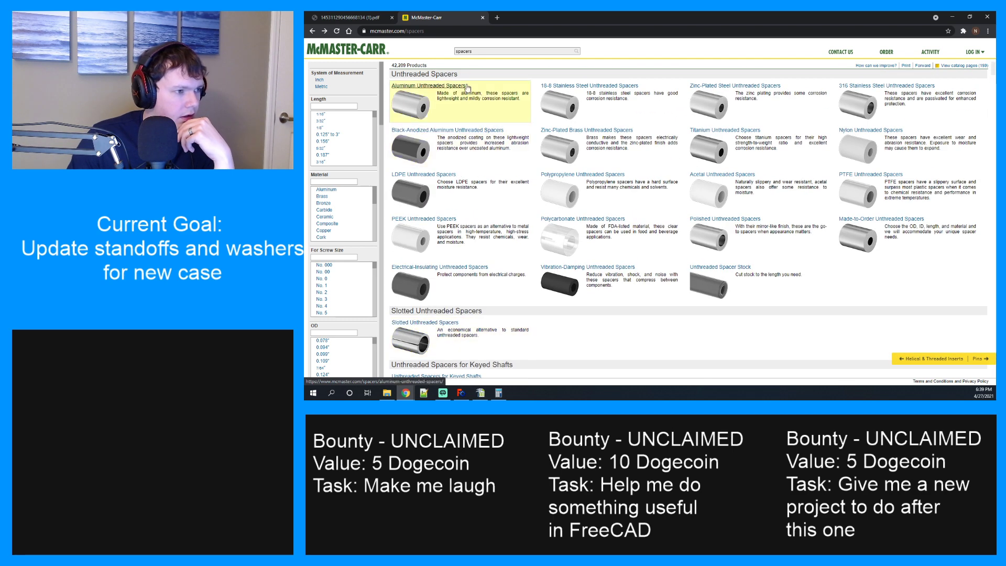
pyautogui.click(459, 90)
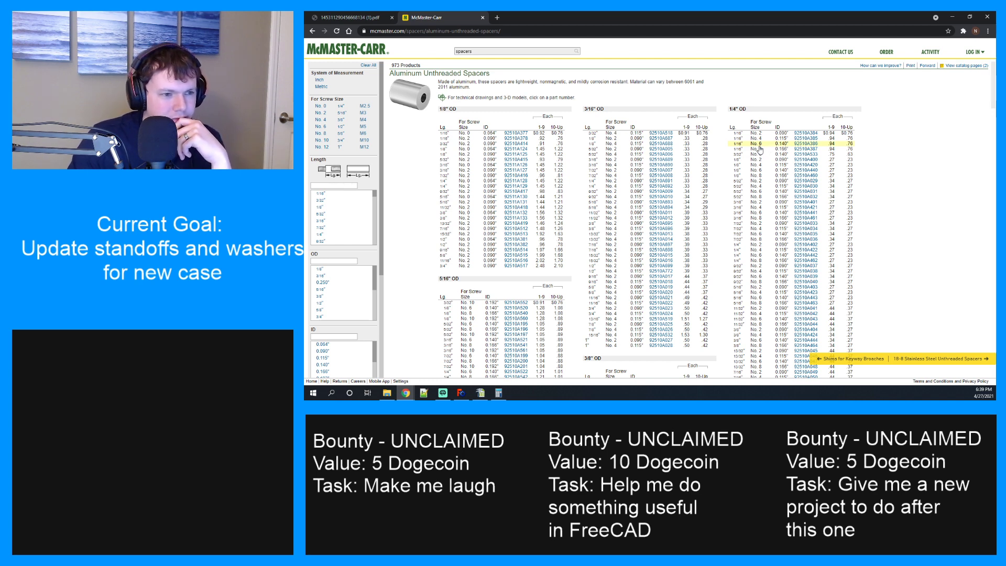
# Check the calculator result against the 1/4" OD spacers and open the product details of the 3/8" long No. 6 spacer, 92510A444.
pyautogui.scroll(-3, 758, 157)
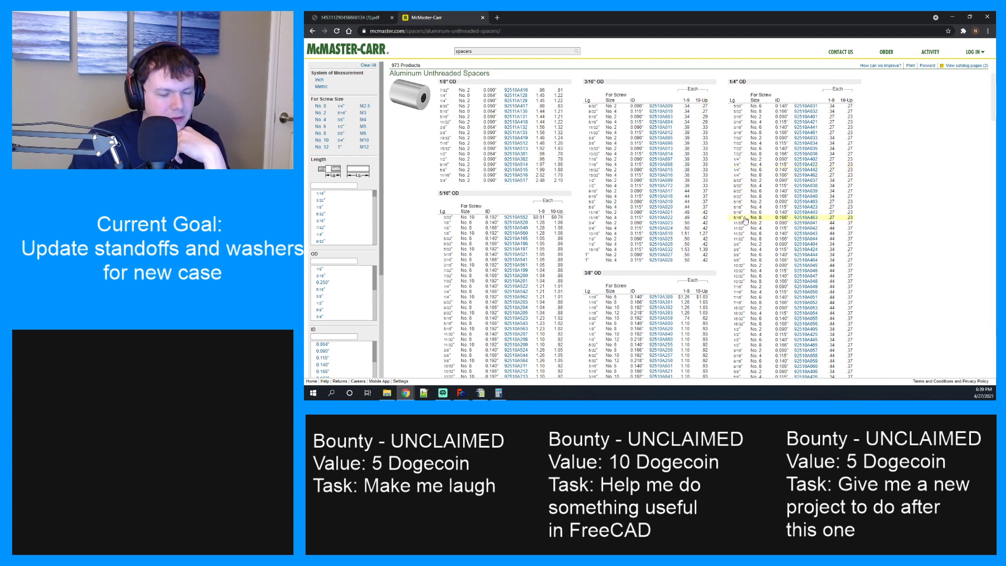
pyautogui.click(498, 393)
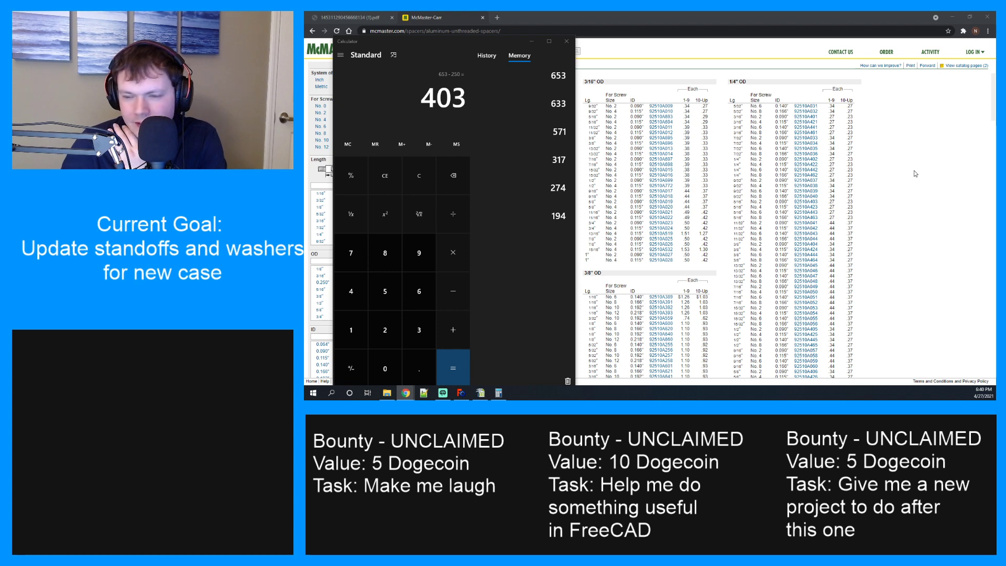
pyautogui.click(791, 228)
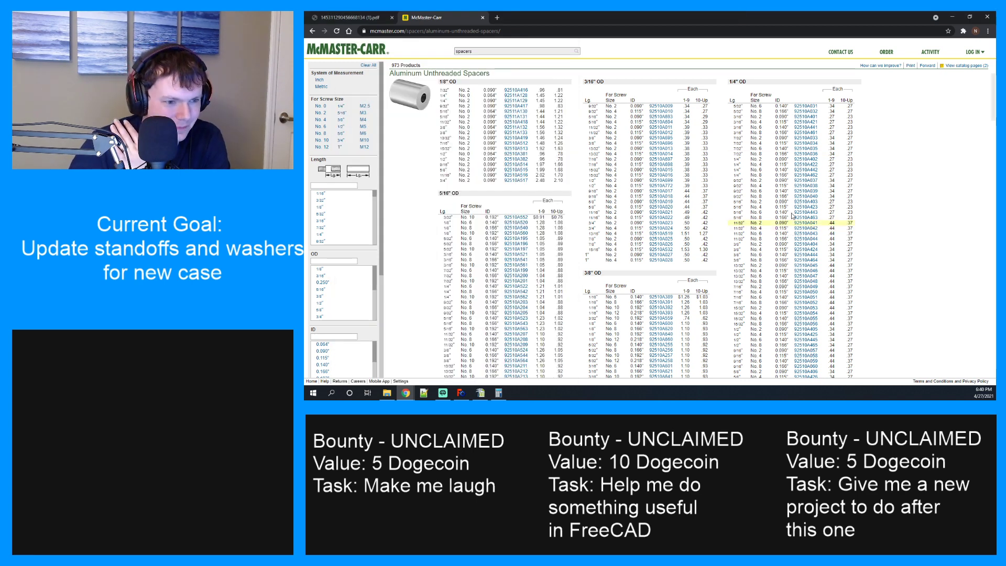
pyautogui.scroll(-1, 770, 210)
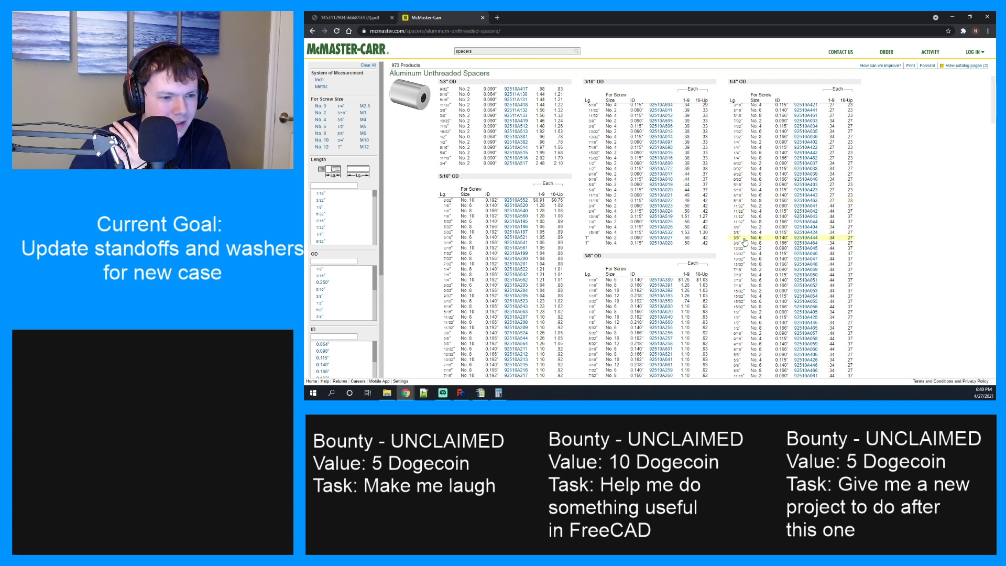
pyautogui.click(804, 239)
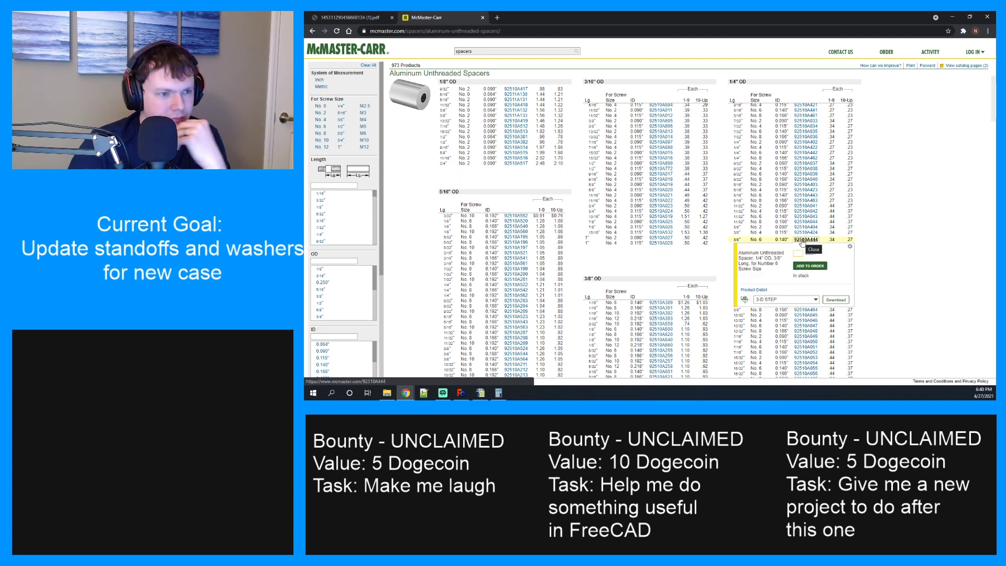
pyautogui.click(754, 290)
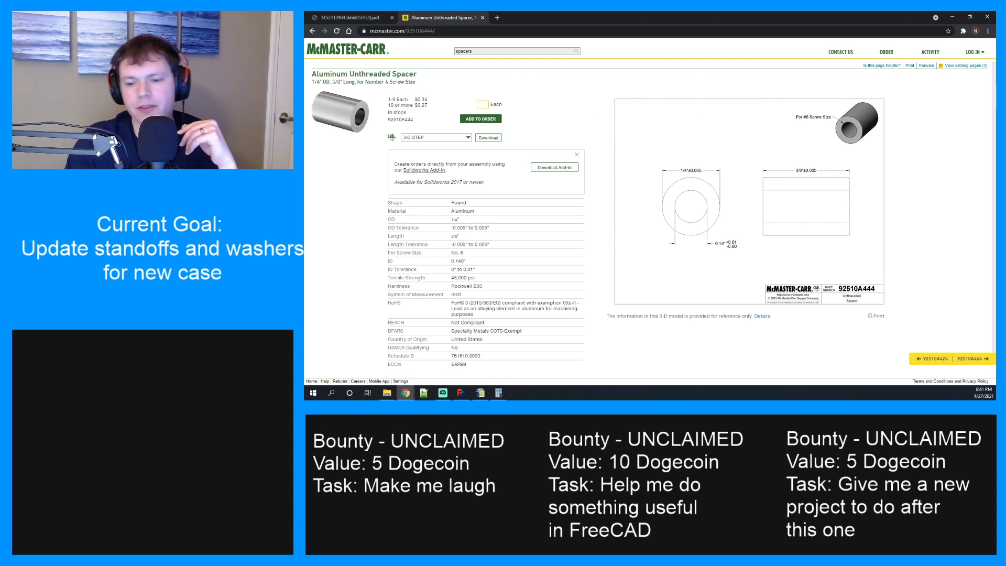
# Take the standoff screws' link from the BOM spreadsheet and open the 99461A207 product page in a new browser tab.
pyautogui.hotkey('alt', 'Tab')
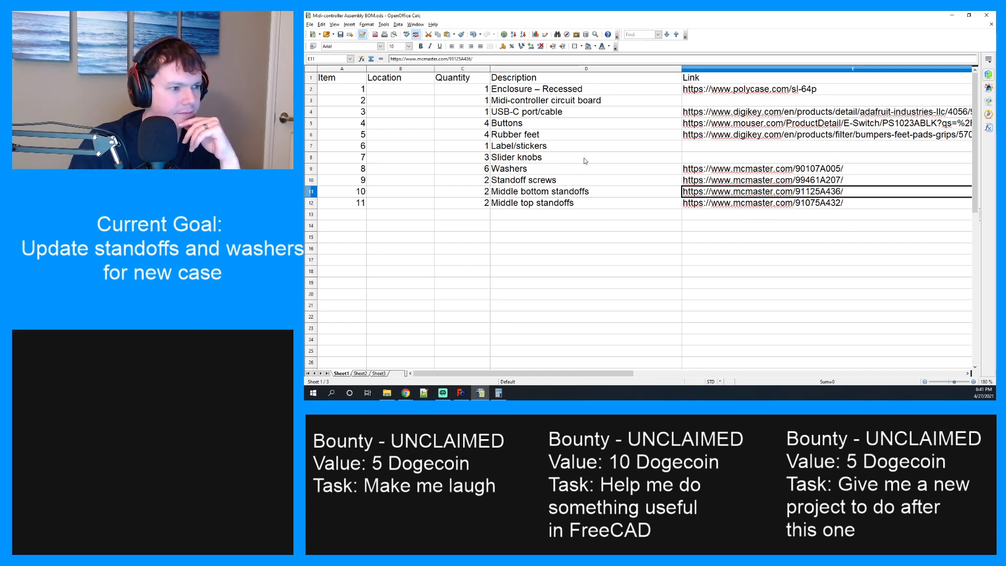
pyautogui.click(585, 181)
pyautogui.click(713, 184)
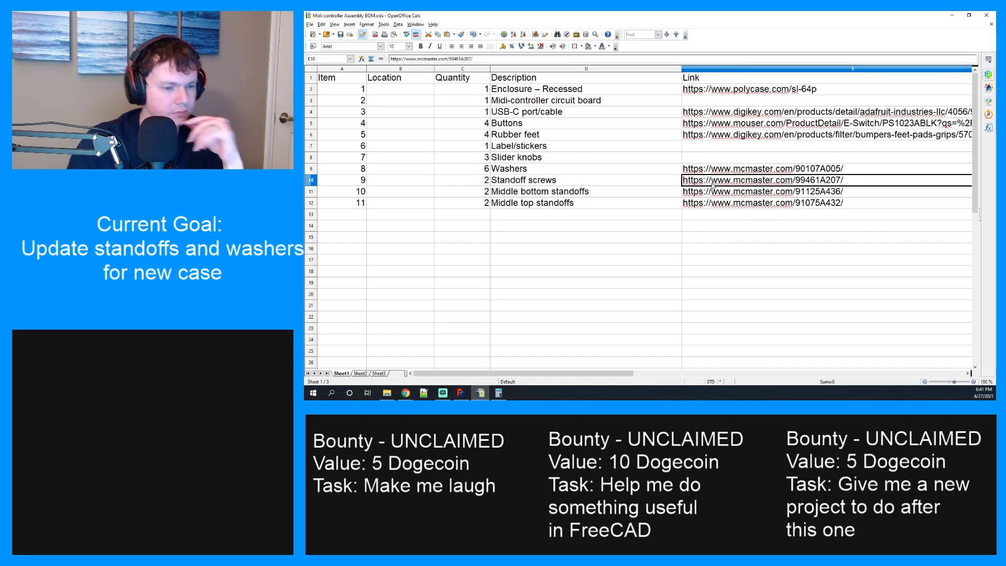
pyautogui.click(946, 15)
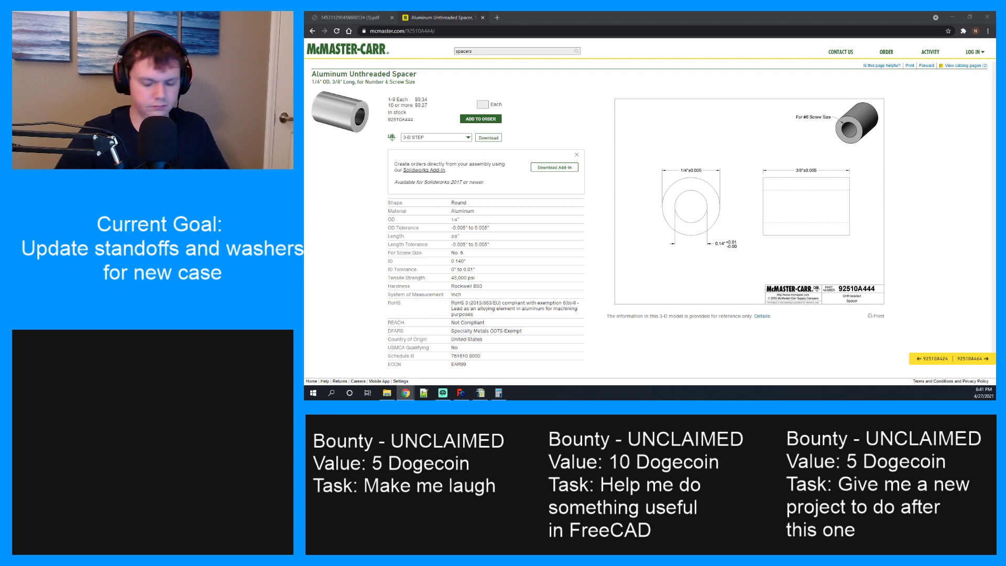
pyautogui.moveTo(576, 267); pyautogui.dragTo(610, 24)
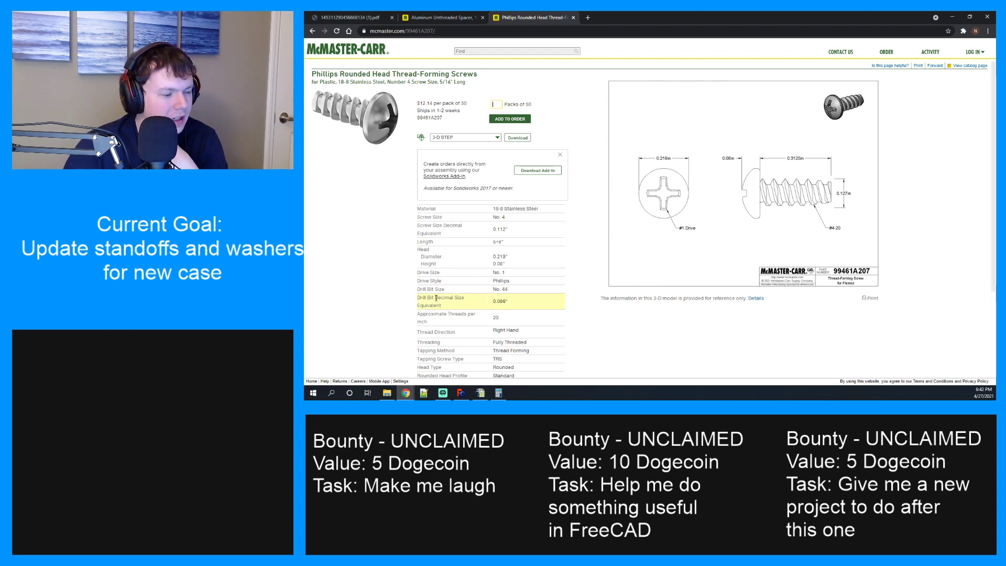
# Switch to FreeCAD and examine the standoffs beside the buttons and the screws and washers at the board's front corners.
pyautogui.click(460, 392)
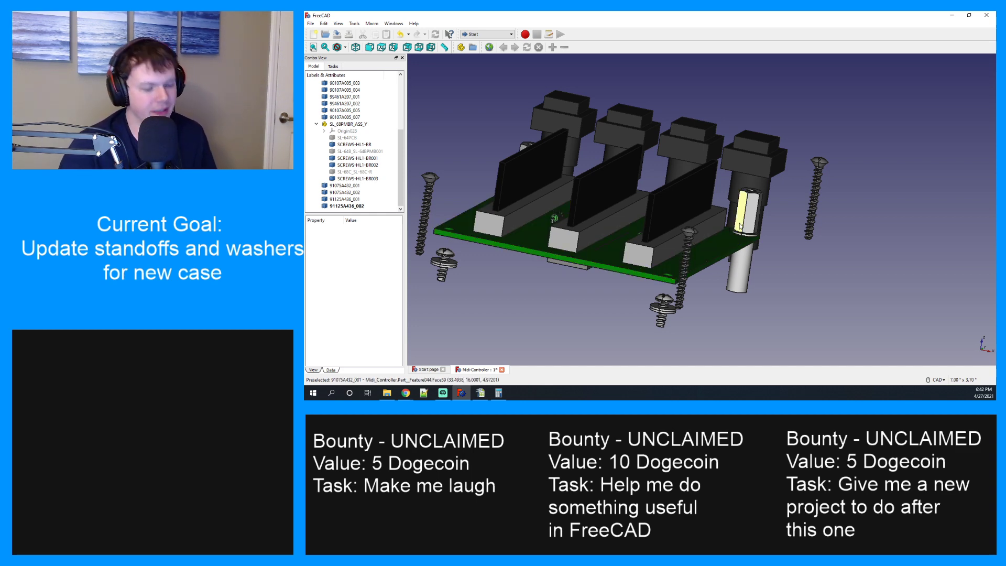
pyautogui.moveTo(748, 221); pyautogui.dragTo(743, 278, button='middle')
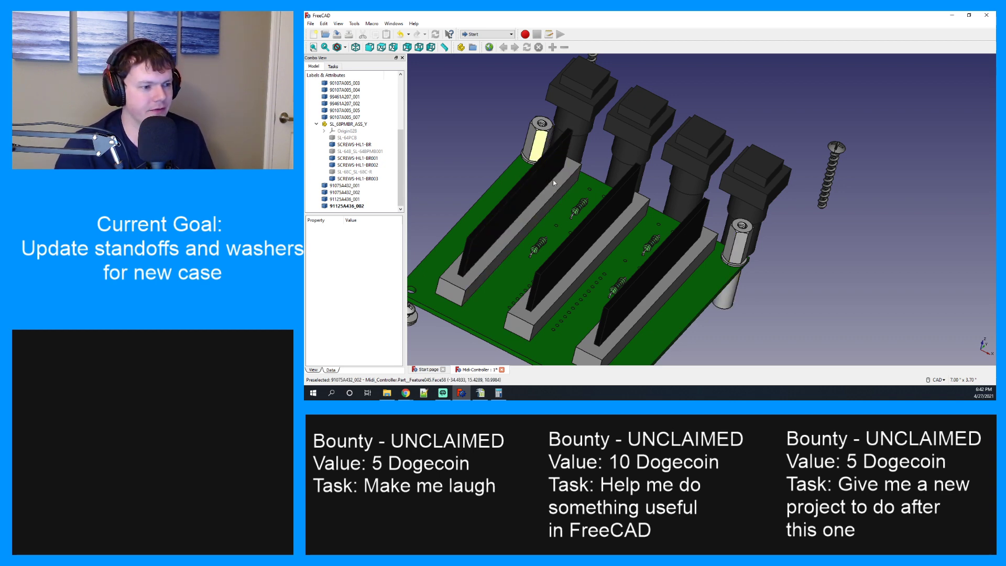
pyautogui.scroll(-2, 531, 258)
pyautogui.moveTo(531, 258); pyautogui.dragTo(570, 252, button='middle')
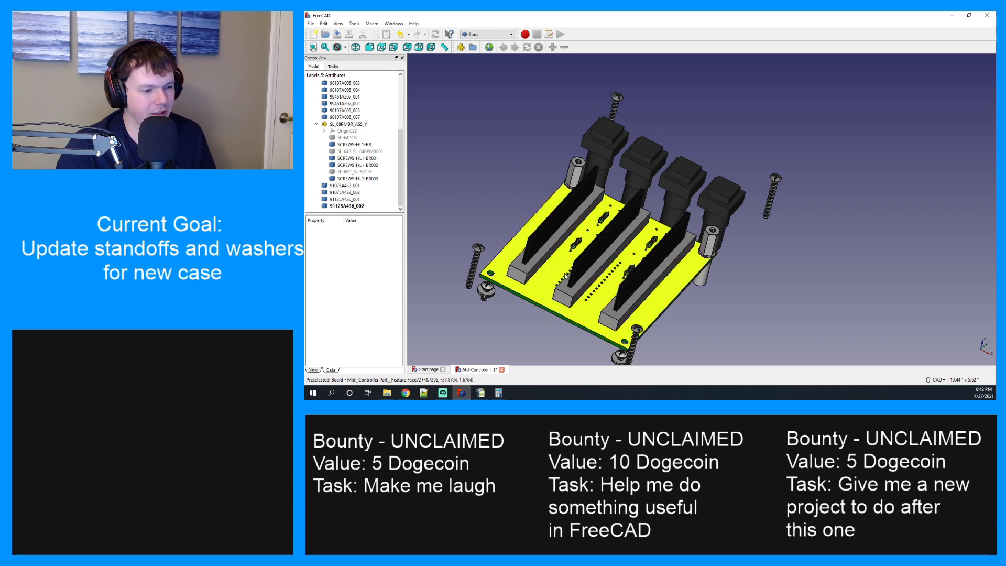
pyautogui.scroll(2, 565, 276)
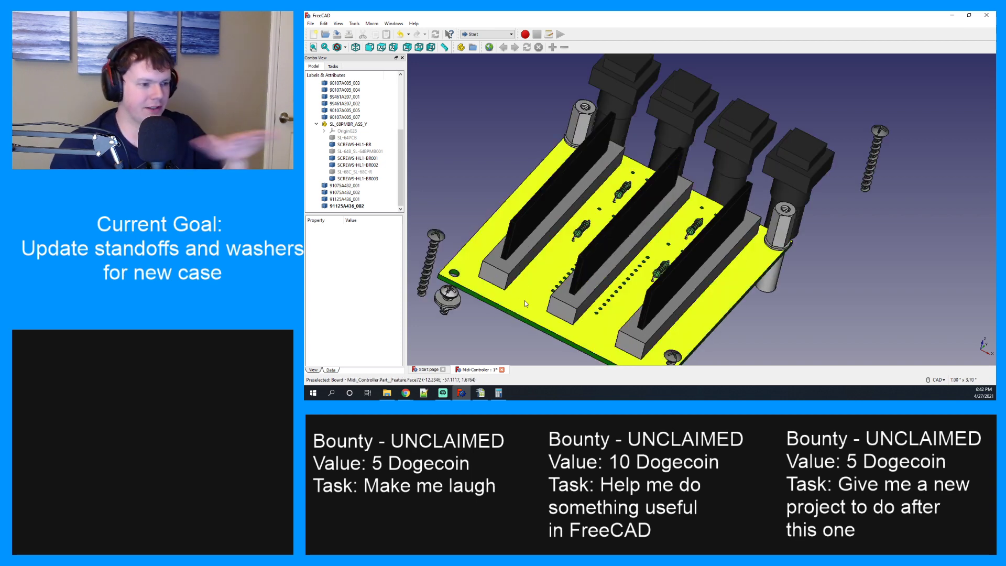
pyautogui.scroll(-2, 451, 283)
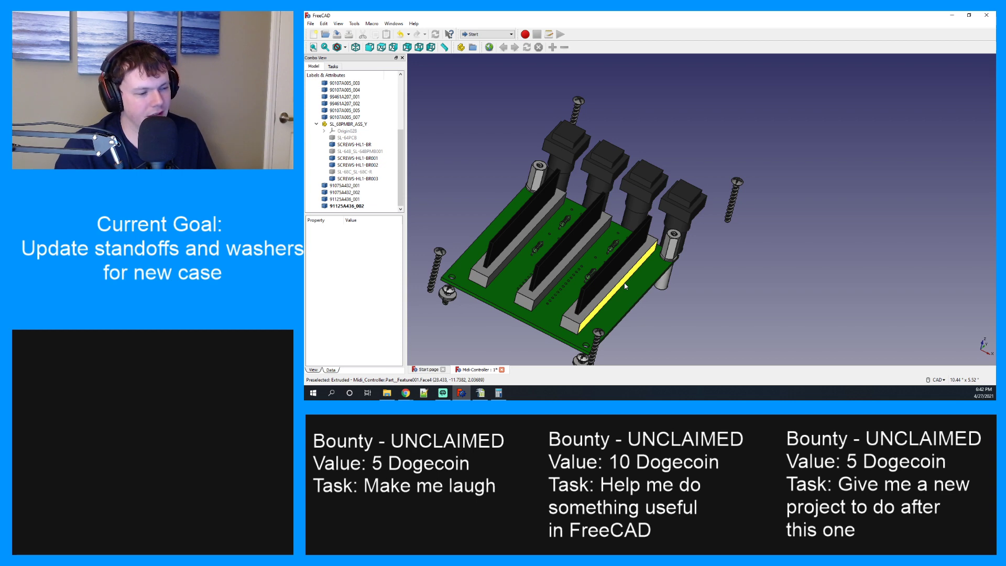
pyautogui.scroll(-3, 608, 298)
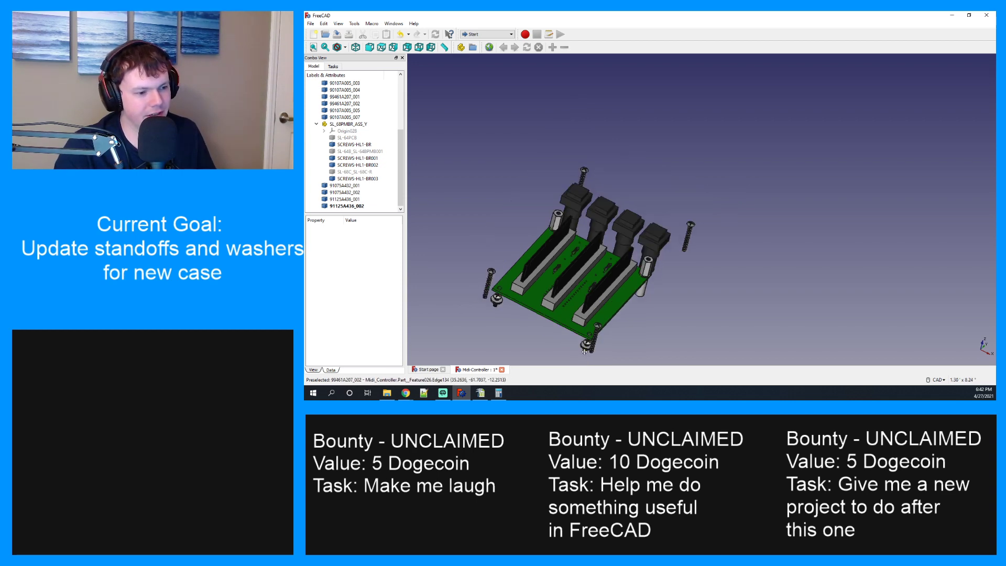
pyautogui.scroll(5, 595, 306)
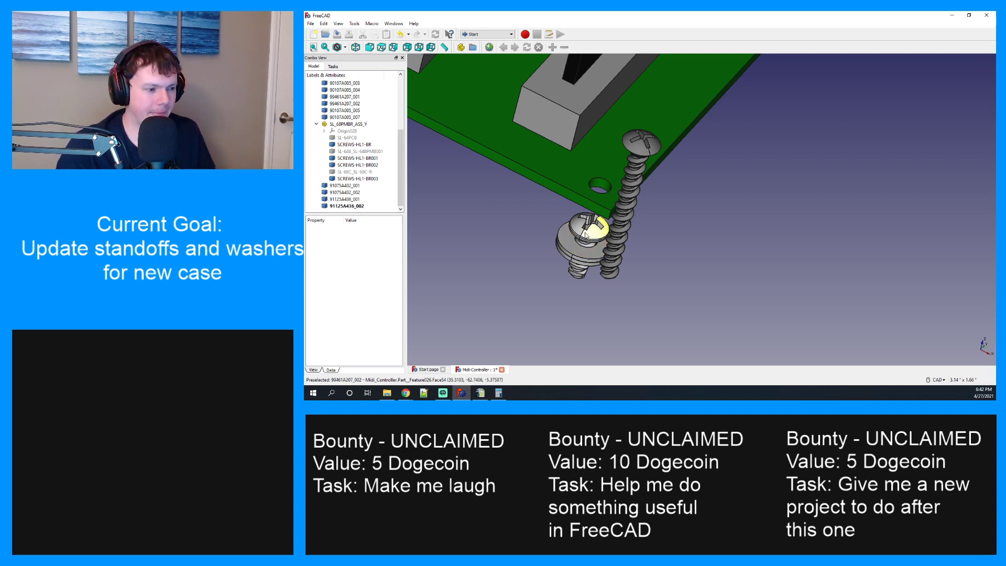
# Examine the slider end of the board, including its corner screws, washers and the standoff beside it.
pyautogui.scroll(-3, 587, 212)
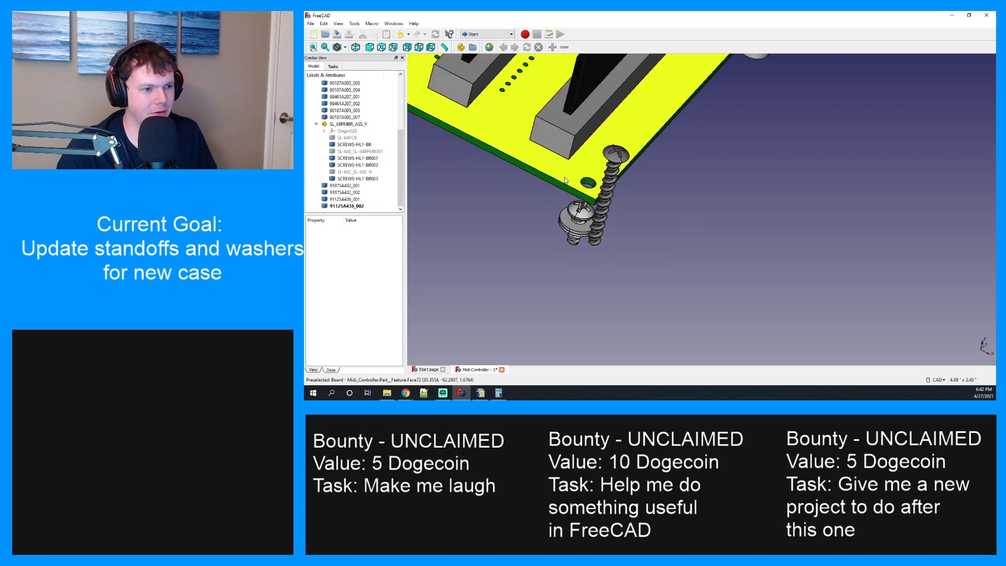
pyautogui.scroll(-4, 629, 259)
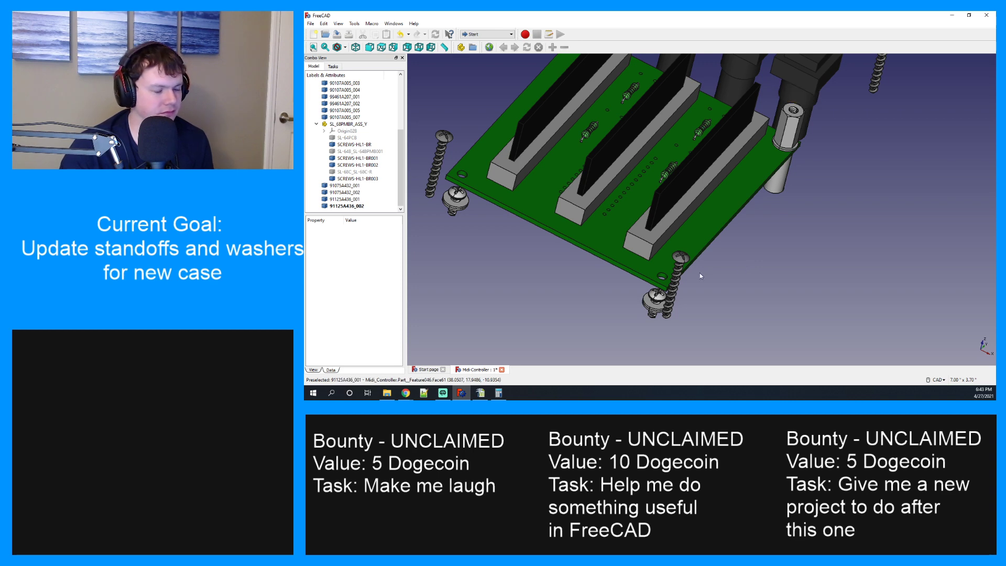
pyautogui.click(442, 394)
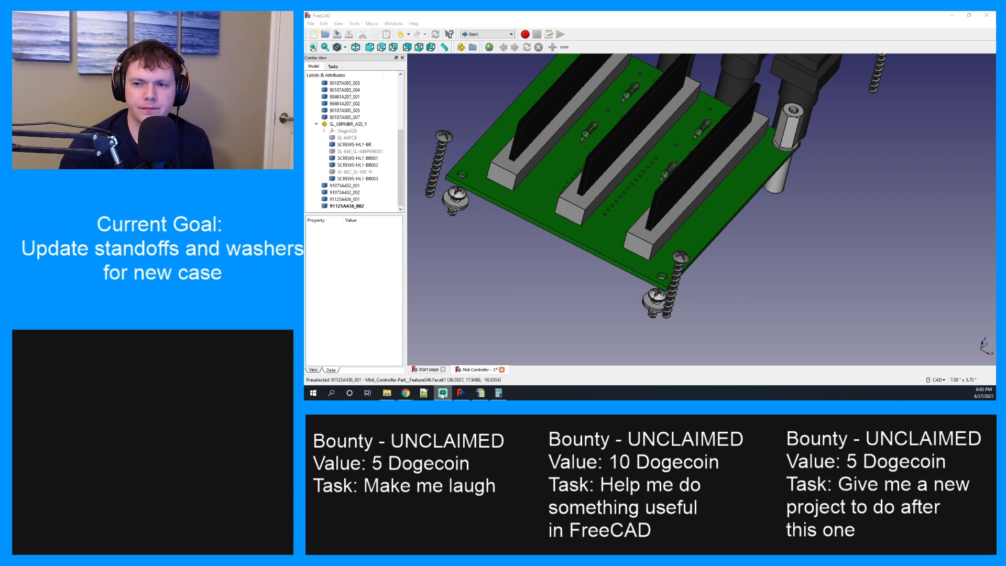
pyautogui.click(461, 392)
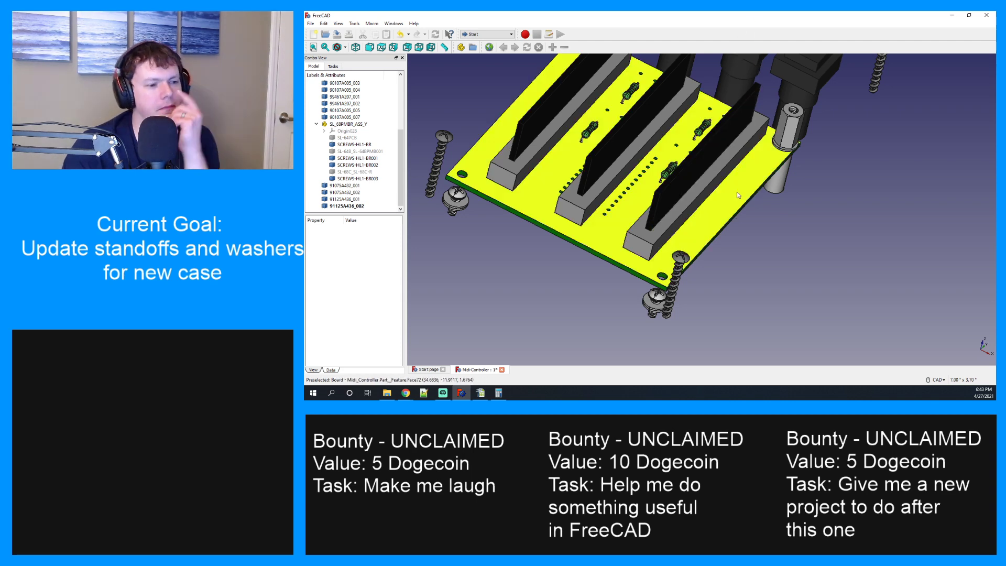
# Switch to the browser, duplicate the 99461A207 product tab and open McMaster-Carr's screws category in the copy.
pyautogui.hotkey('alt', 'Tab')
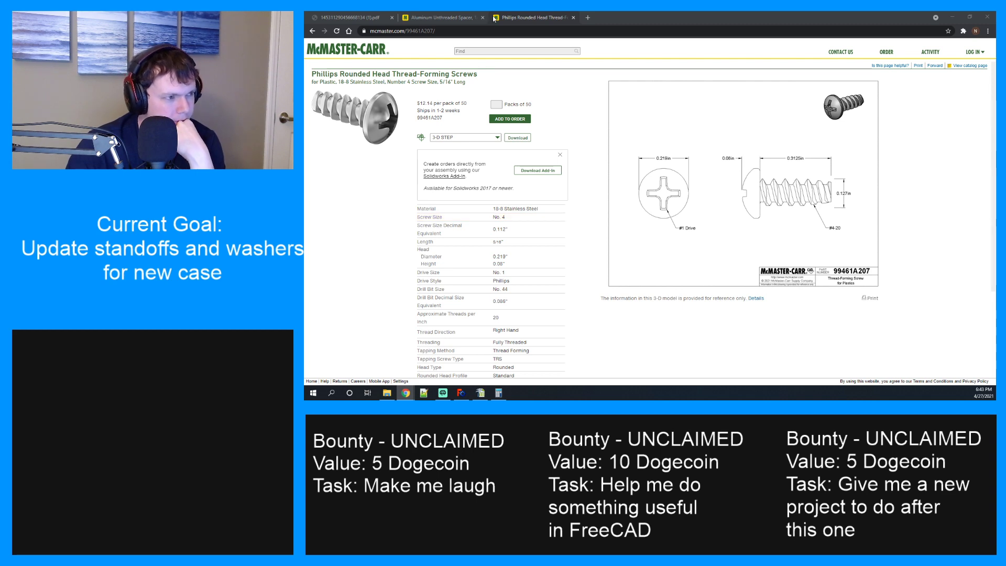
pyautogui.rightClick(543, 20)
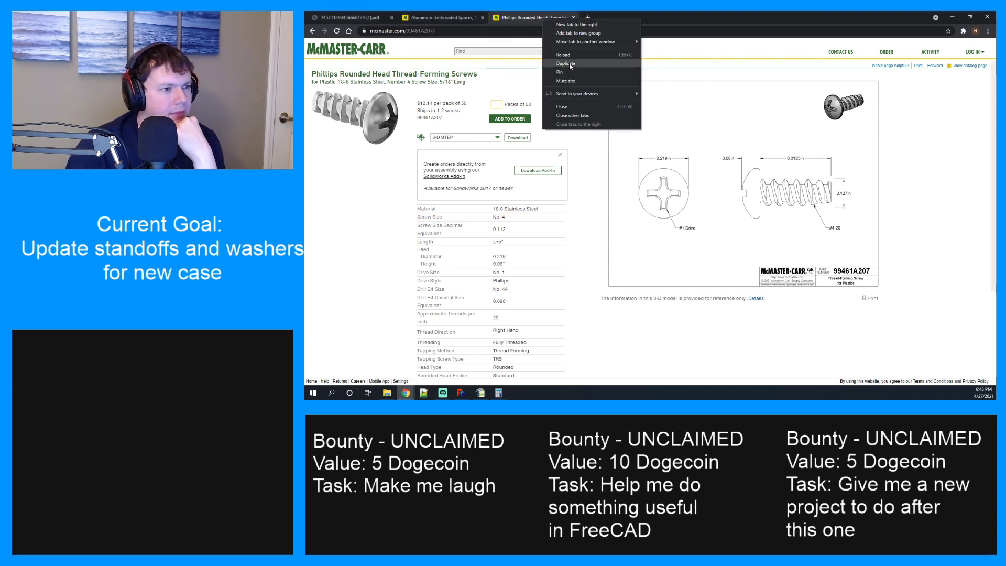
pyautogui.click(572, 66)
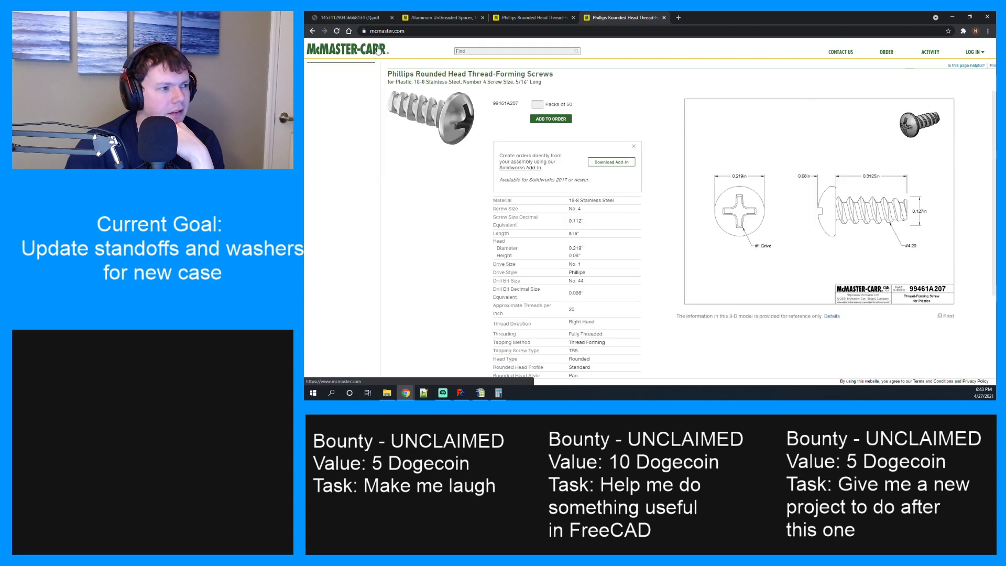
pyautogui.click(347, 48)
pyautogui.click(403, 106)
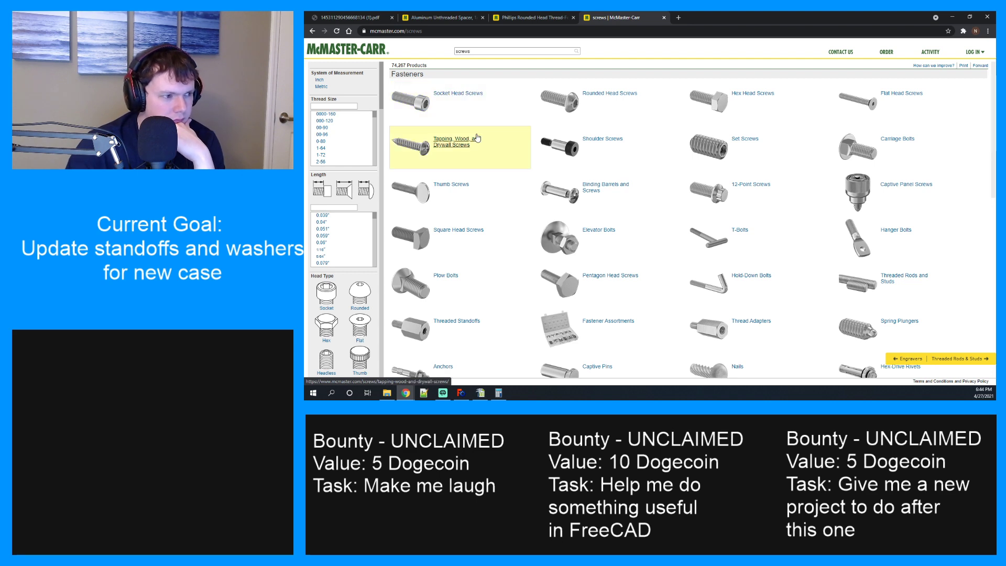
# Browse the screw categories and open the 18-8 Stainless Steel Pan Head Phillips Screws listing among the rounded head Phillips screws.
pyautogui.scroll(-1, 654, 151)
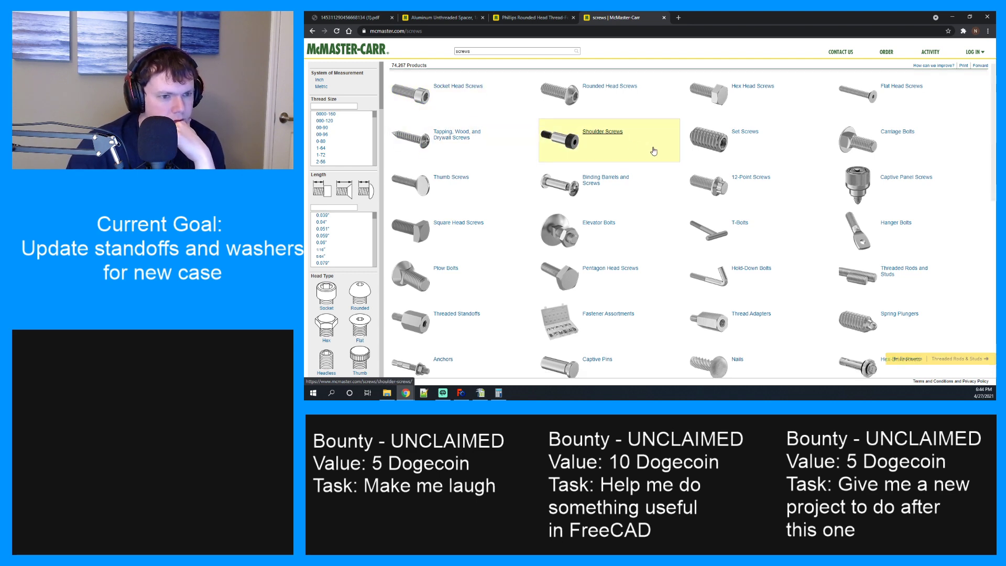
pyautogui.scroll(1, 653, 151)
pyautogui.scroll(-1, 653, 151)
pyautogui.scroll(-1, 653, 151)
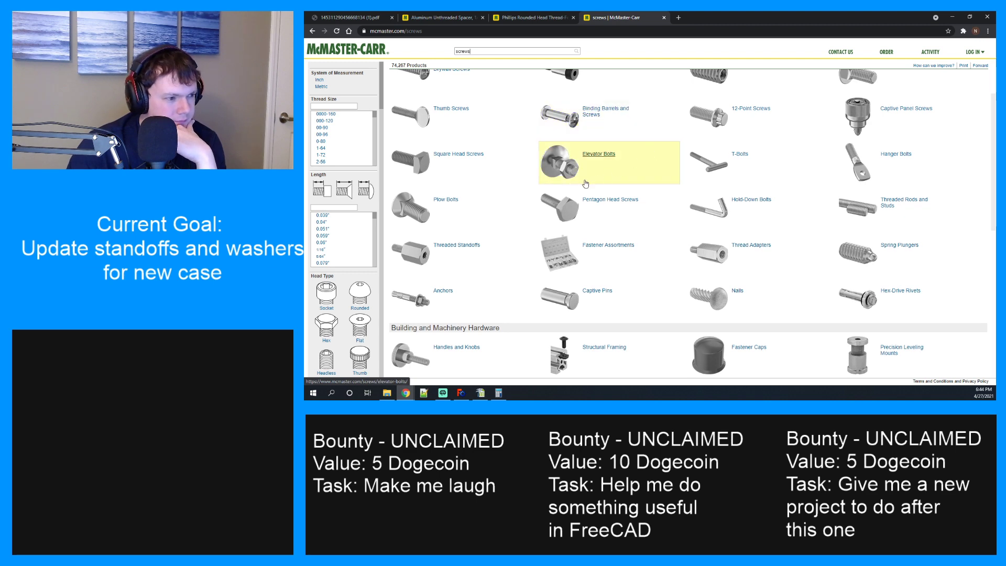
pyautogui.scroll(-2, 541, 202)
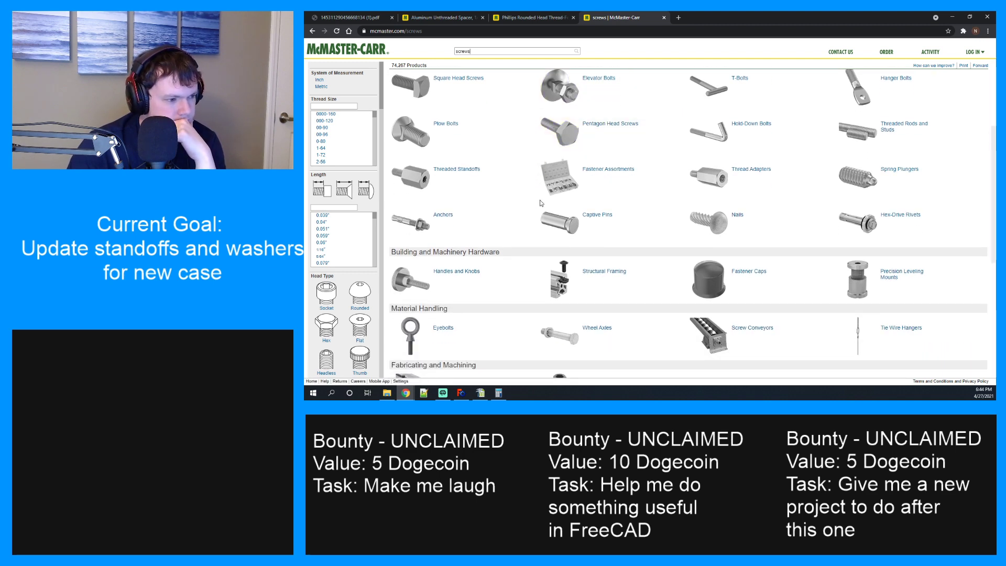
pyautogui.scroll(-3, 540, 200)
pyautogui.scroll(4, 539, 200)
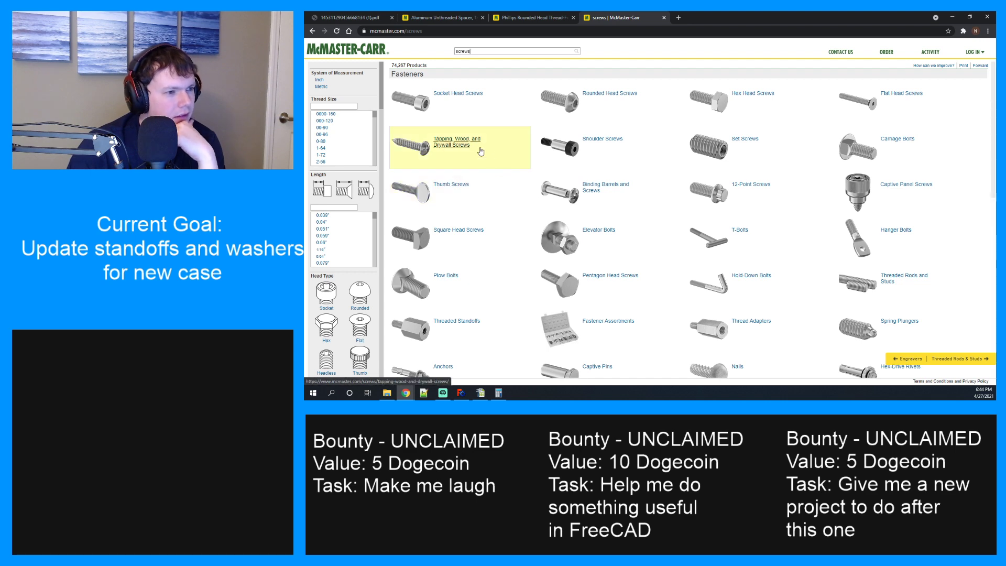
pyautogui.click(624, 100)
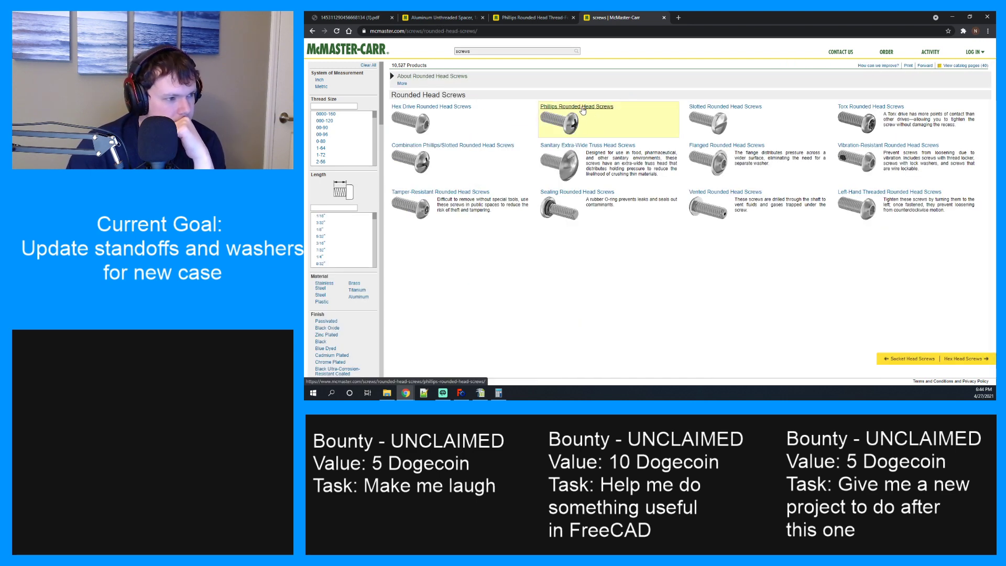
pyautogui.click(583, 110)
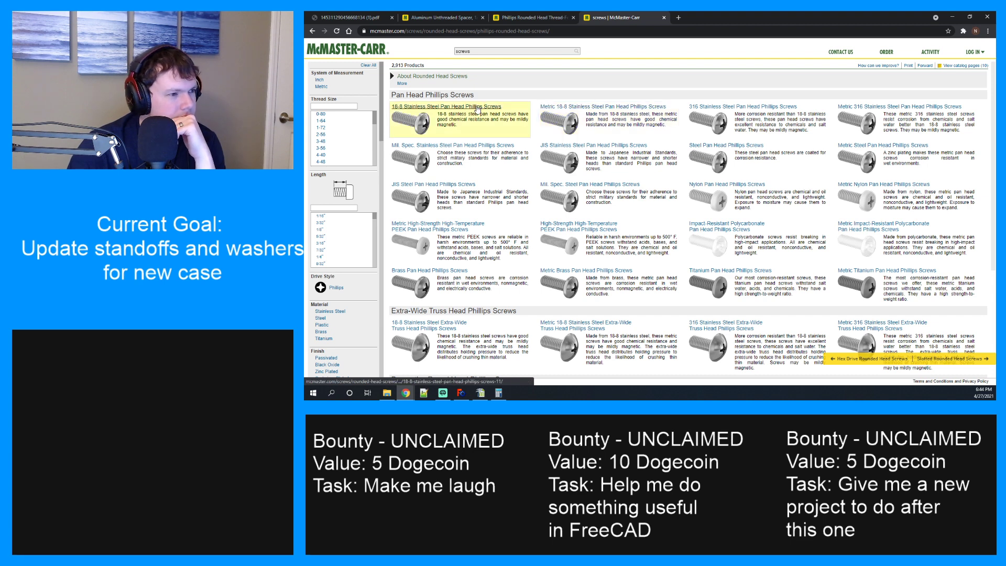
pyautogui.click(477, 108)
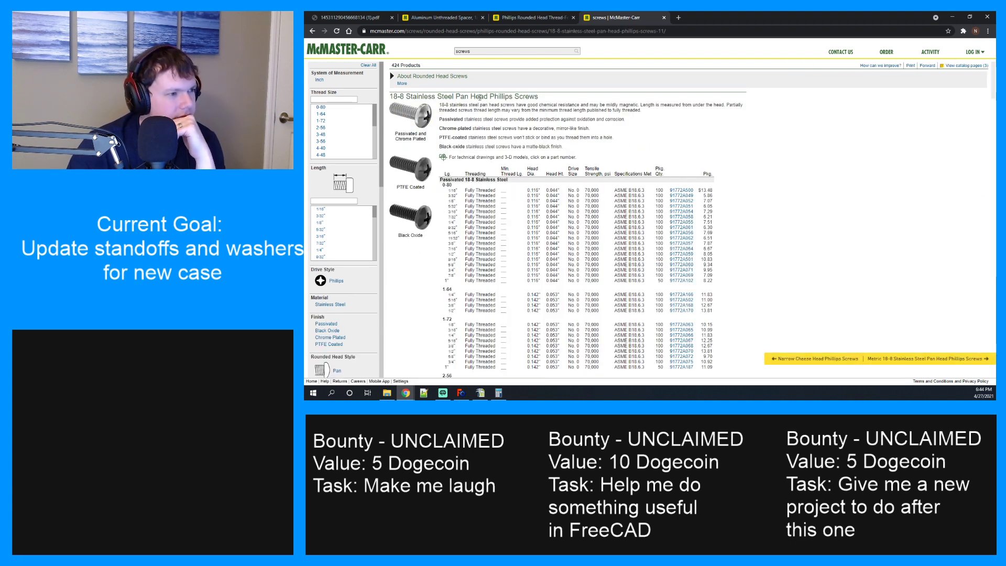
# Find the 4-40 thread, 1/8" long passivated screw 91772A103 in the listing and open its product details.
pyautogui.scroll(-1, 532, 131)
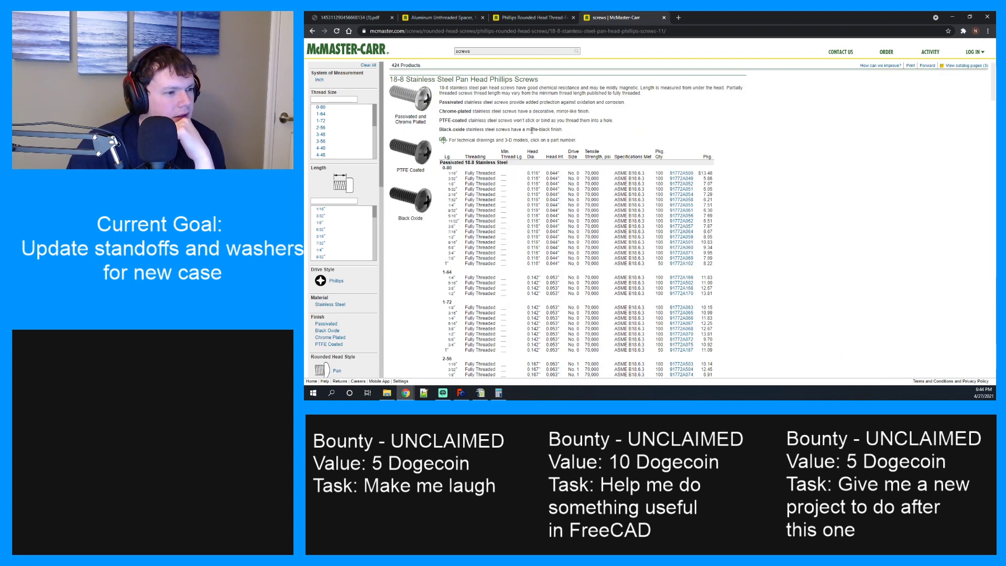
pyautogui.scroll(-8, 531, 132)
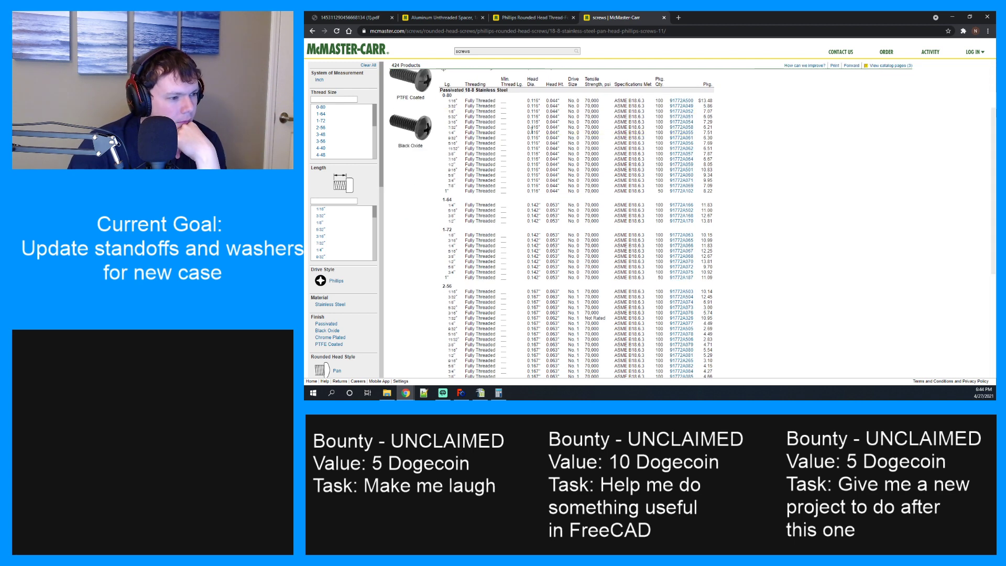
pyautogui.scroll(-1, 469, 219)
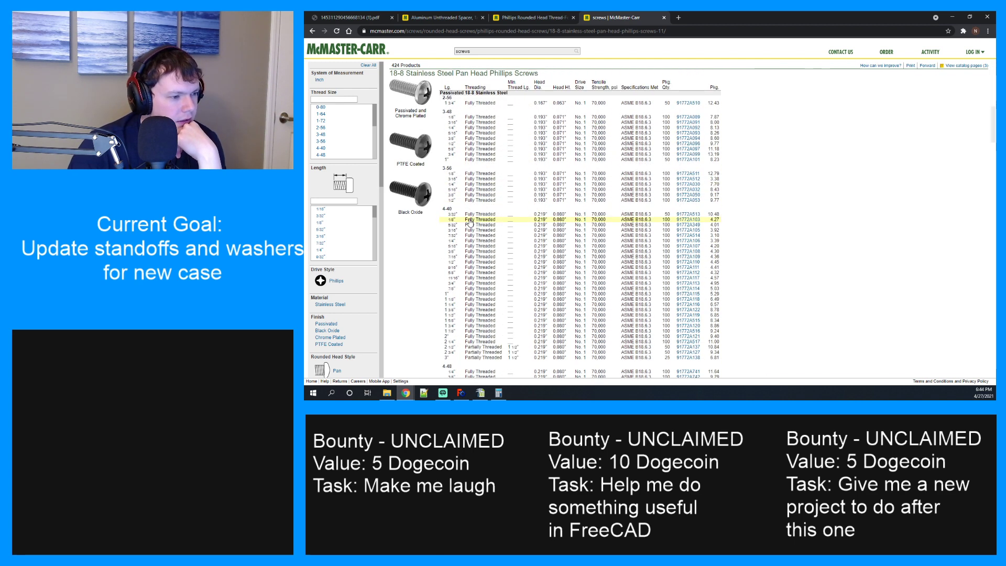
pyautogui.click(688, 221)
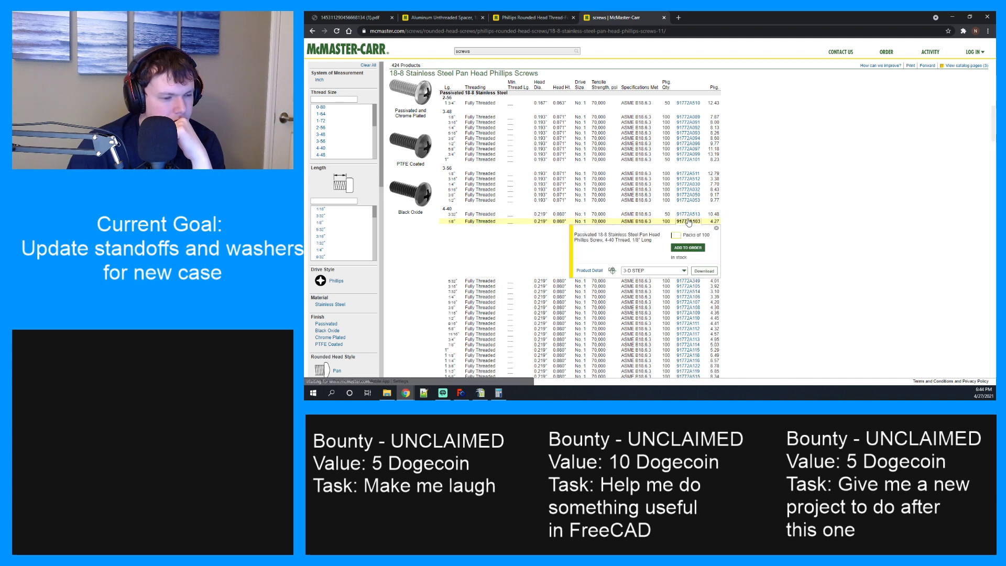
pyautogui.click(590, 270)
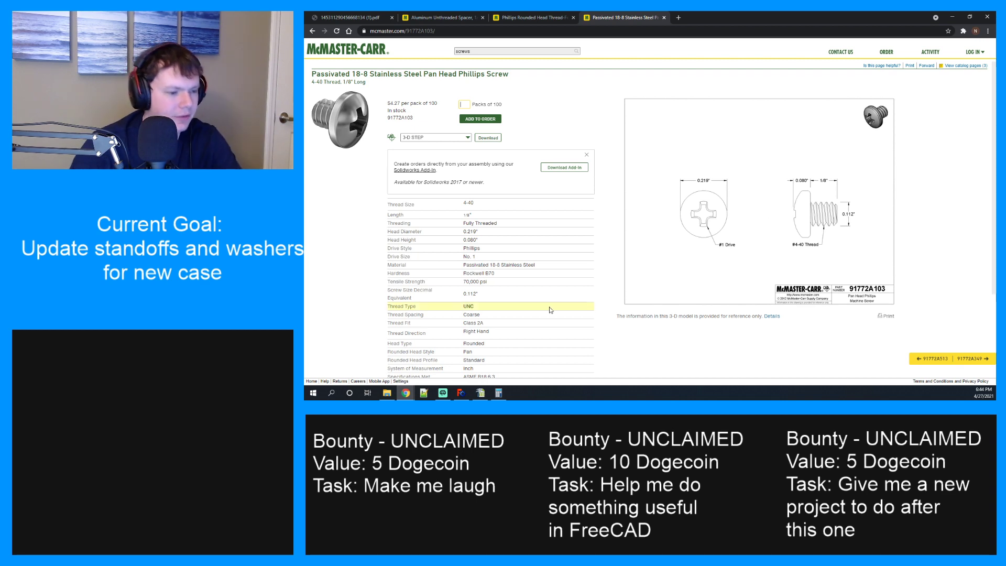
# Check the mounting boss dimensions and screw note in the Polycase enclosure drawing against the specifications of screw 91772A103.
pyautogui.click(350, 17)
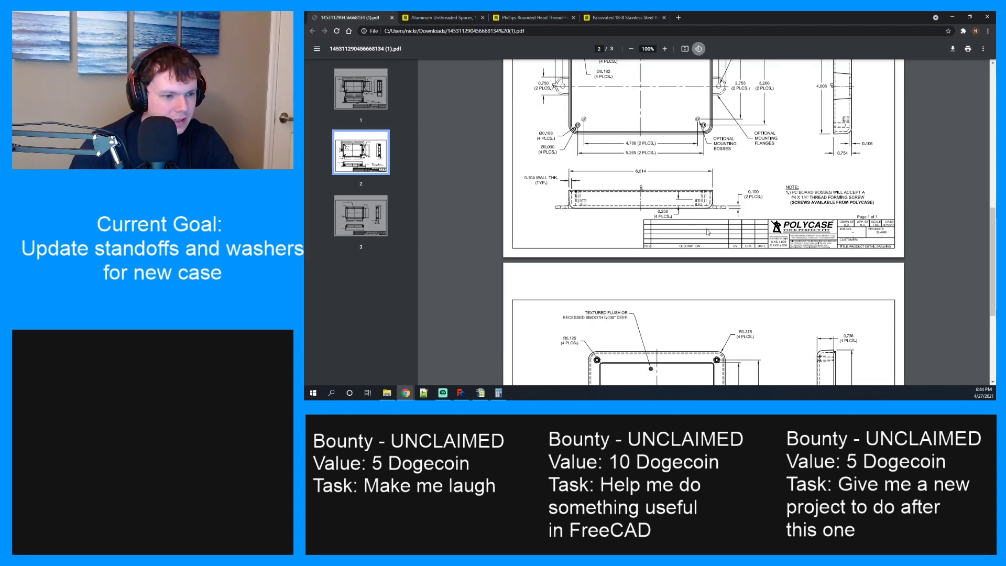
pyautogui.scroll(2, 699, 126)
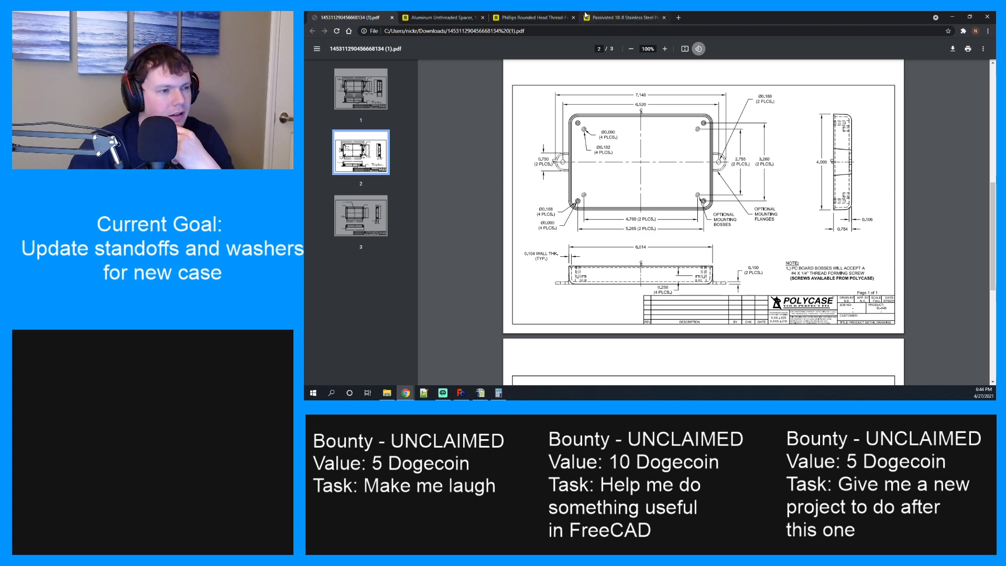
pyautogui.click(585, 15)
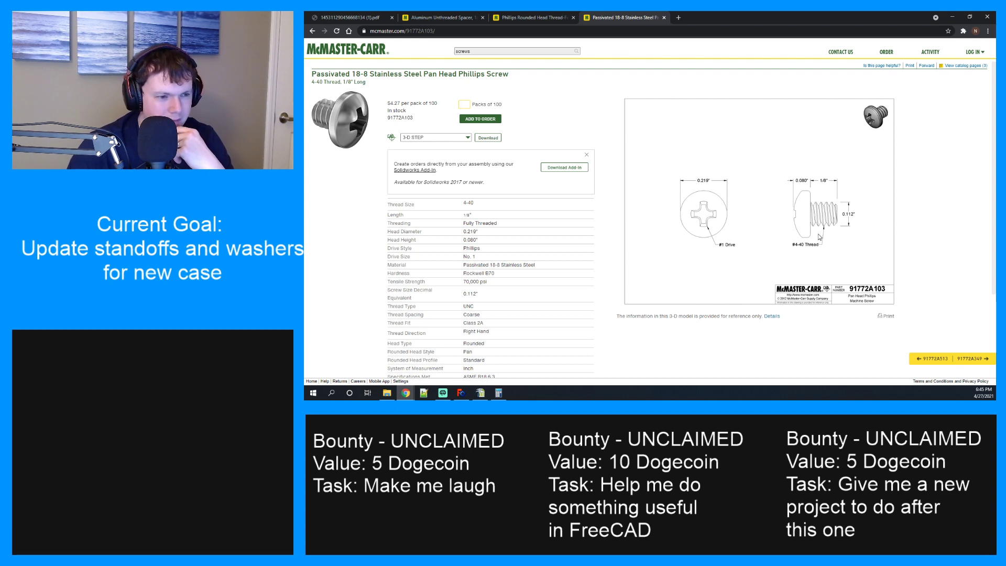
pyautogui.scroll(-2, 528, 187)
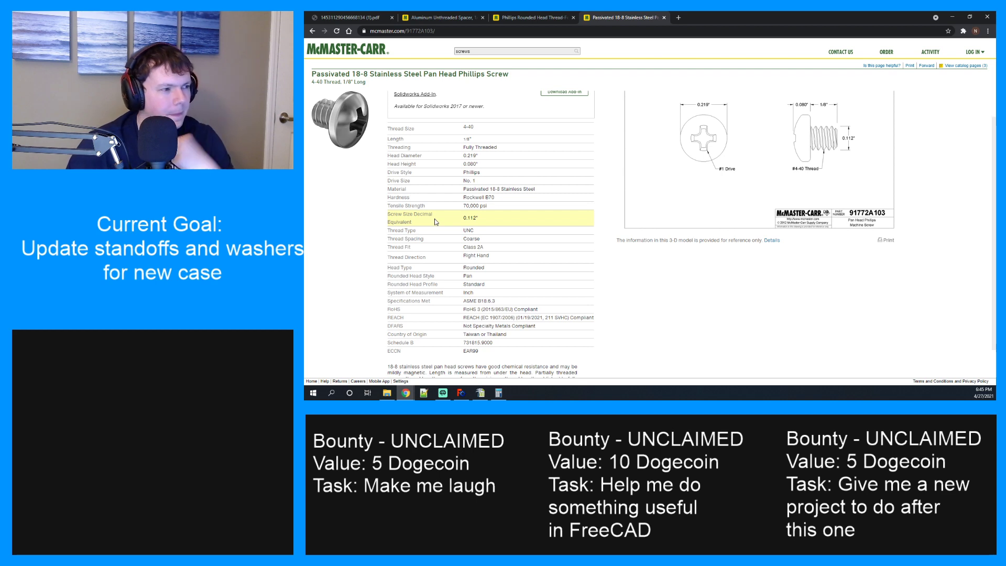
# Return to the pan head Phillips screw listing and compare it with the product details of spacer 92510A444.
pyautogui.hotkey('alt', 'Left')
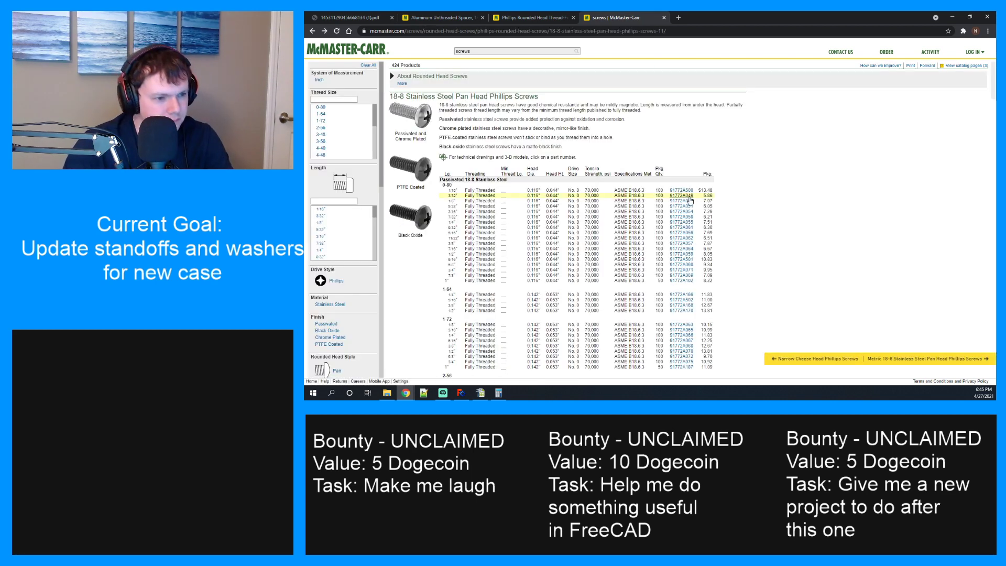
pyautogui.scroll(-3, 661, 204)
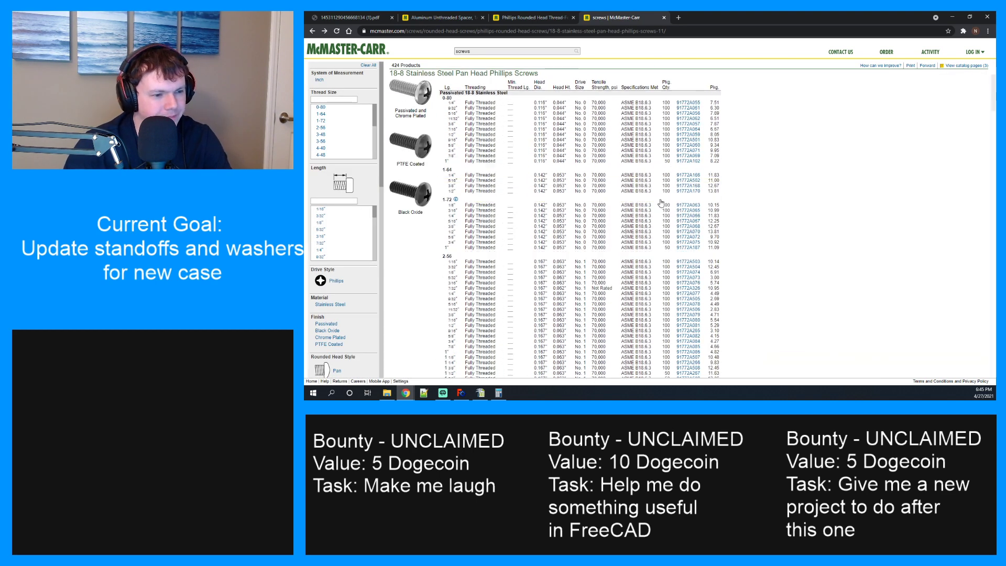
pyautogui.scroll(-2, 661, 203)
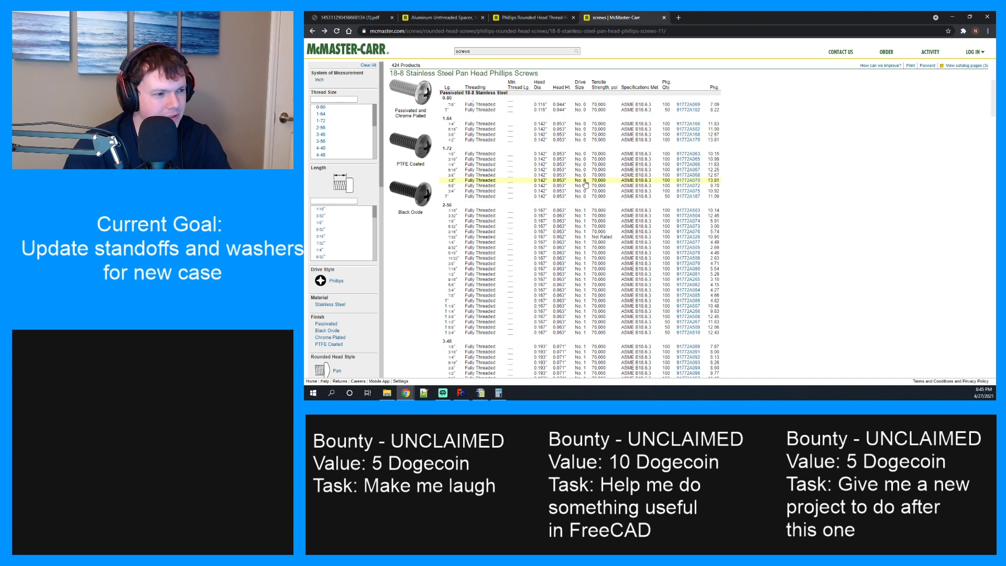
pyautogui.click(530, 17)
pyautogui.click(441, 17)
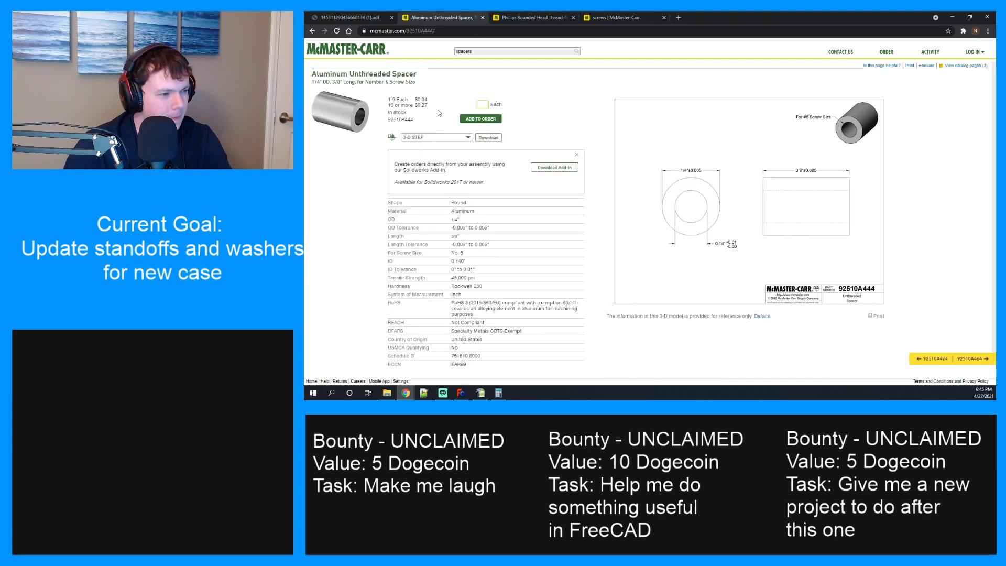
pyautogui.click(621, 18)
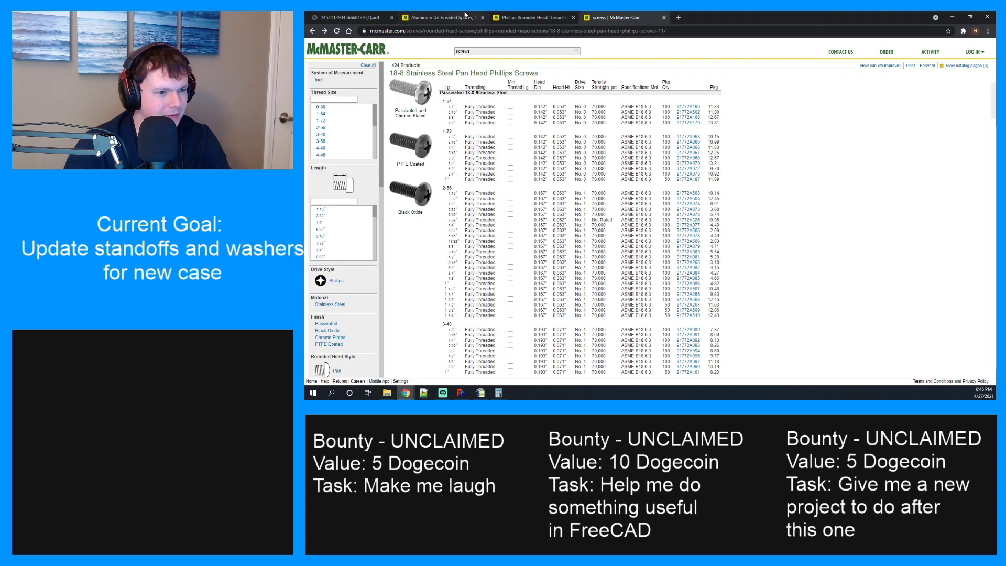
pyautogui.click(464, 16)
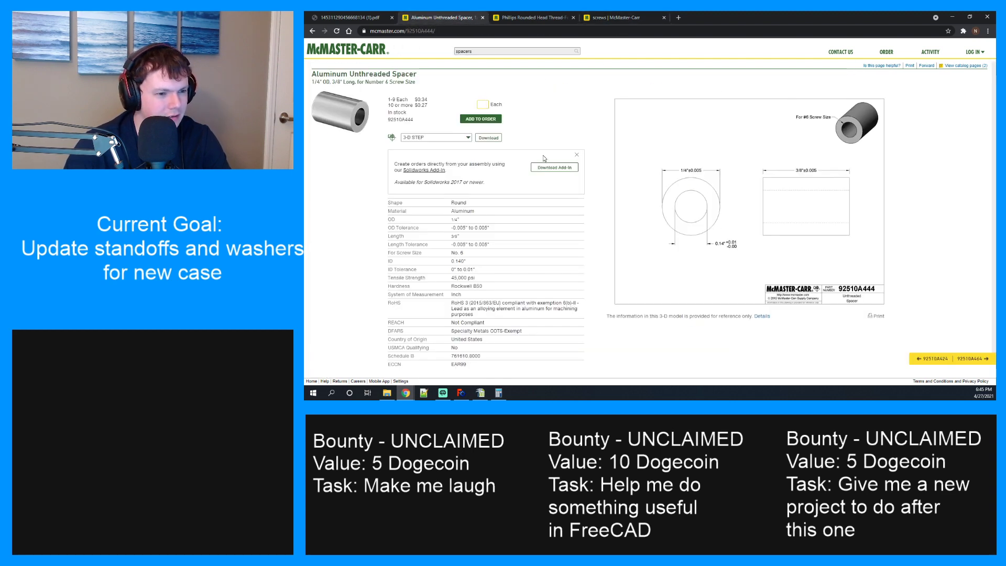
# Browse the sizes in the Aluminum Unthreaded Spacers listing and recheck the product details of spacer 92510A444.
pyautogui.hotkey('alt', 'Left')
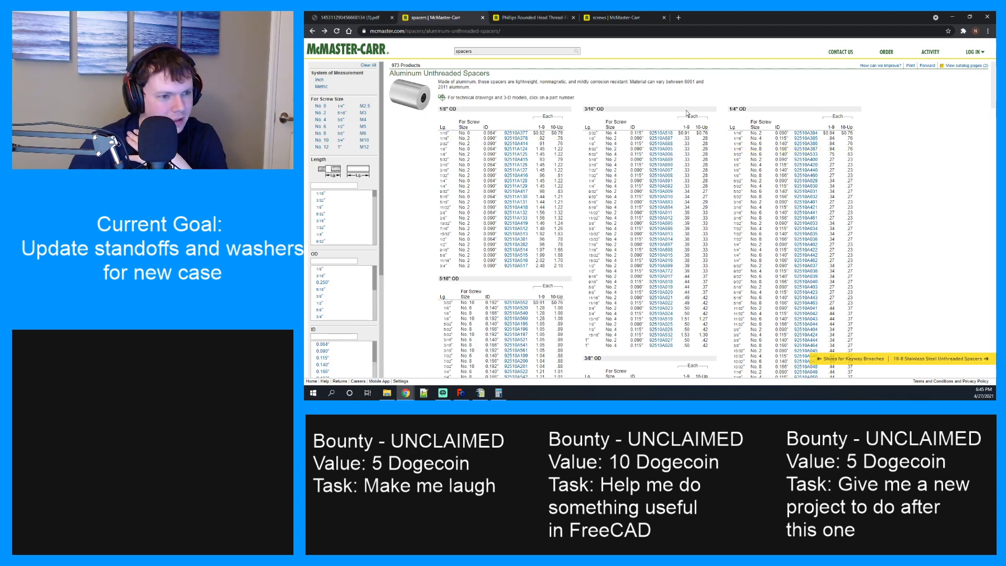
pyautogui.scroll(-2, 691, 113)
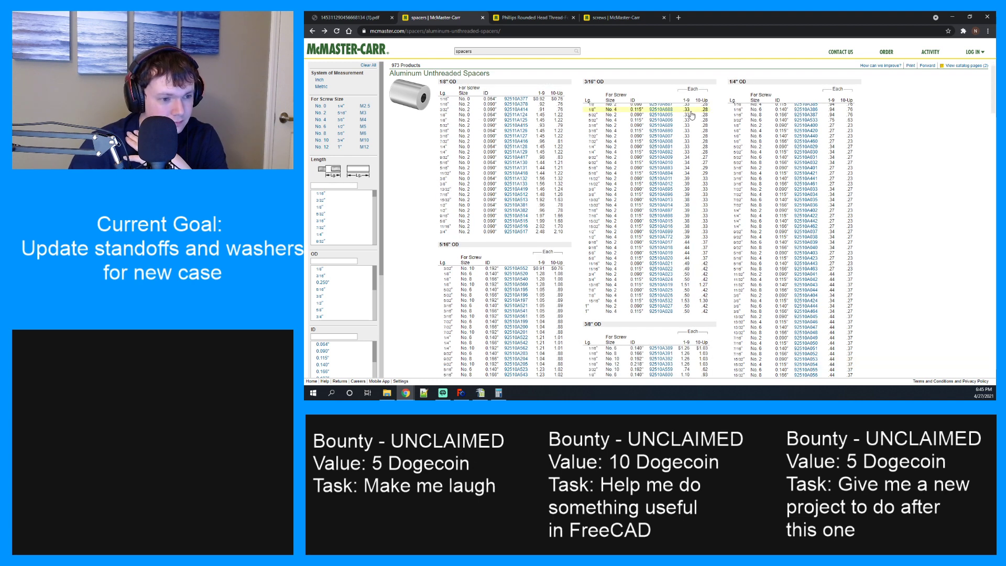
pyautogui.scroll(-3, 692, 119)
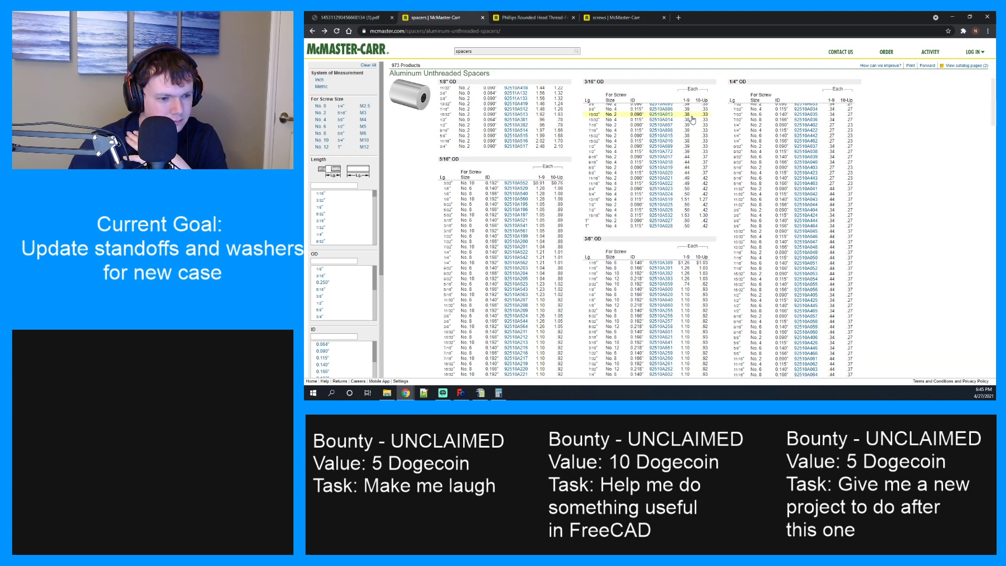
pyautogui.scroll(-2, 691, 118)
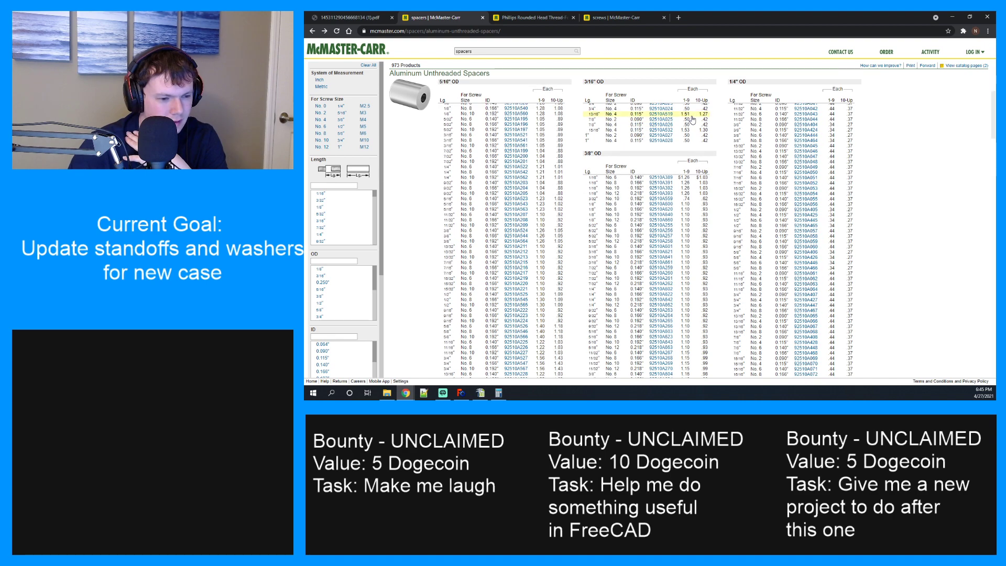
pyautogui.scroll(1, 692, 119)
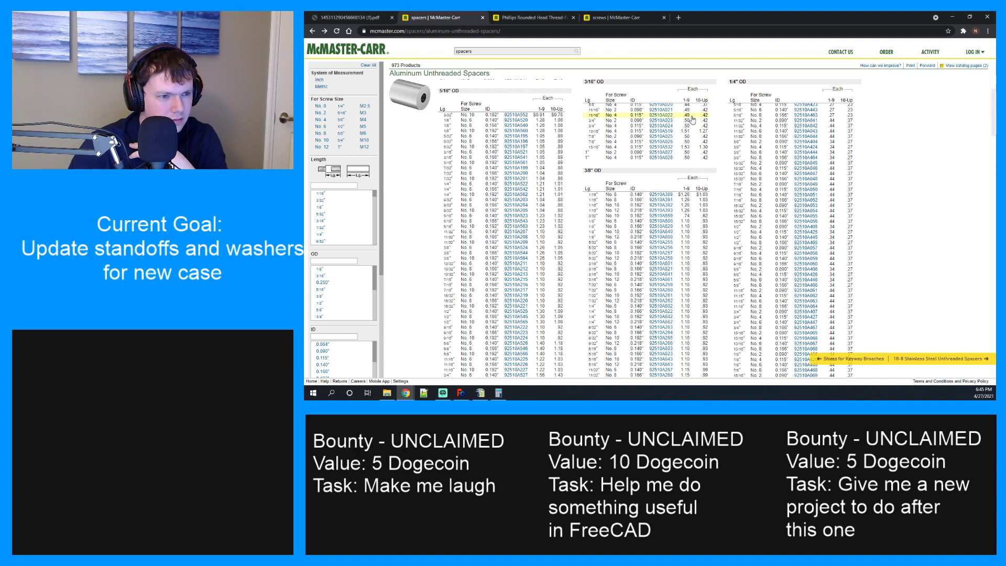
pyautogui.scroll(3, 692, 119)
pyautogui.scroll(4, 758, 91)
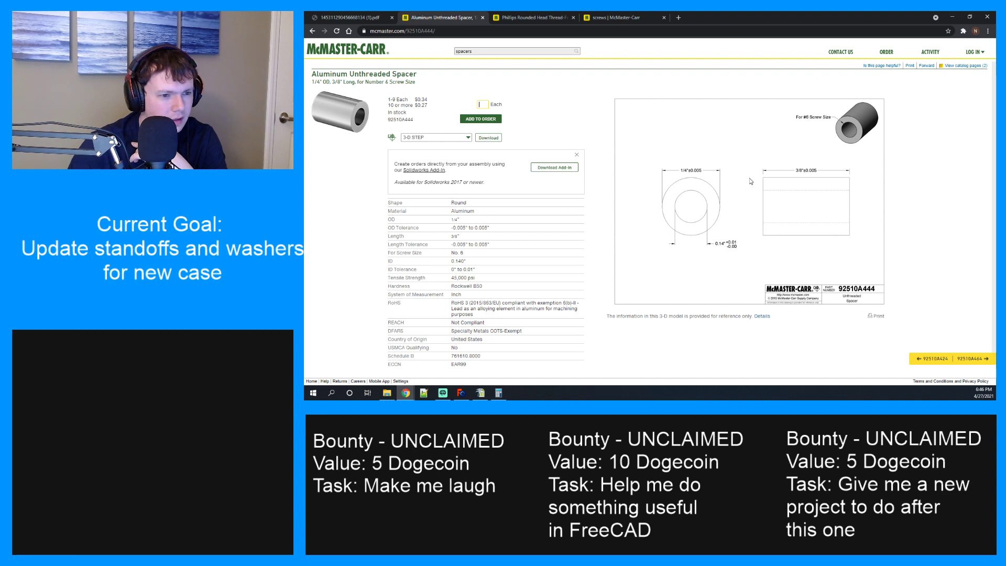
# Find the 1/4" OD, 3/8" long No. 4 spacer 92510A424 in the aluminum spacer listing and download its 3-D STEP model.
pyautogui.hotkey('alt', 'Left')
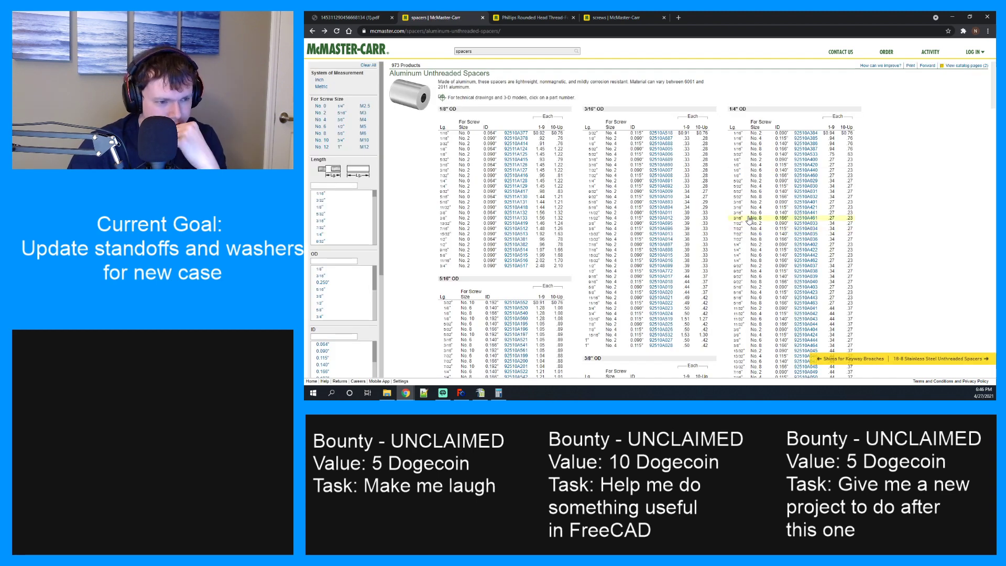
pyautogui.scroll(-2, 750, 215)
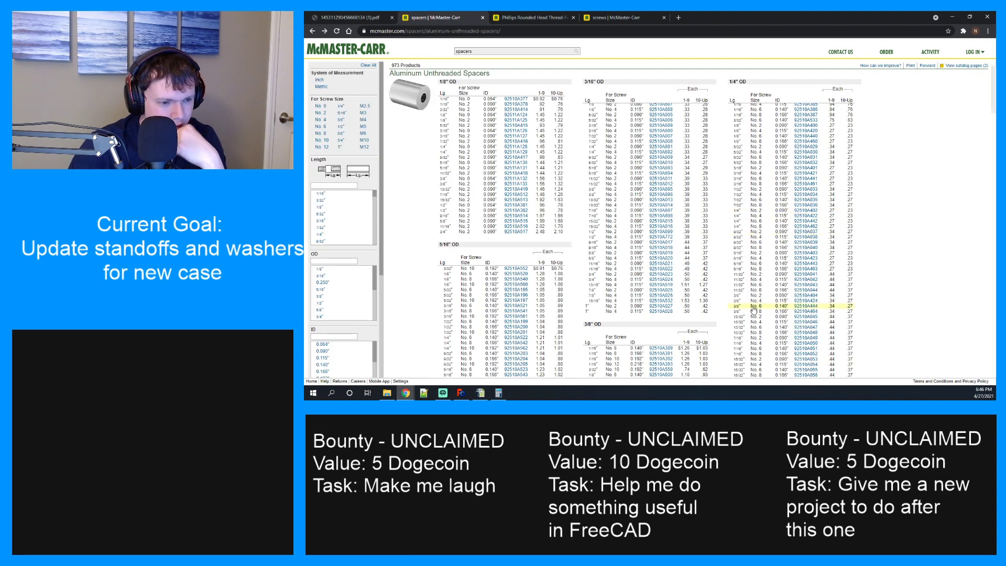
pyautogui.click(804, 301)
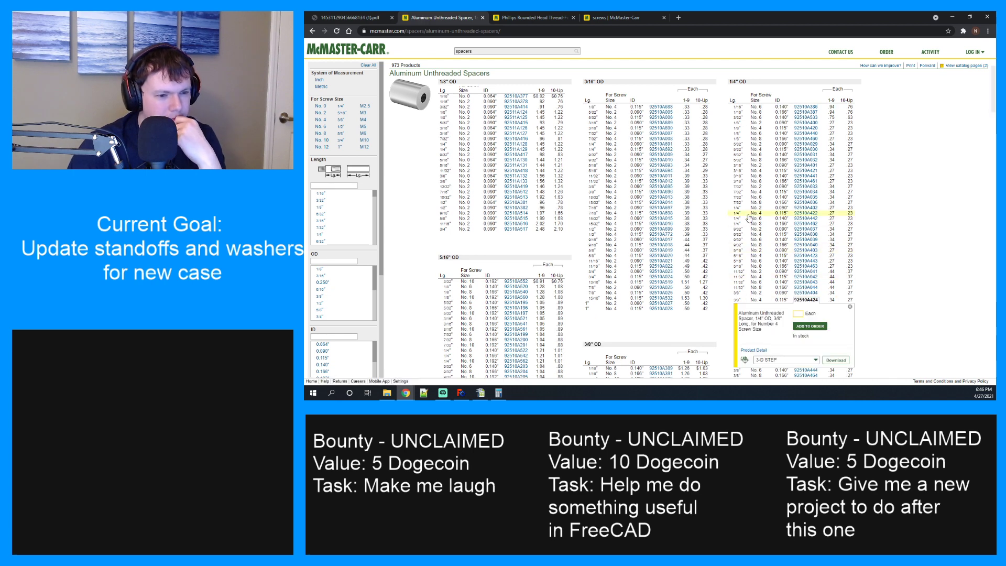
pyautogui.scroll(-1, 780, 254)
pyautogui.click(757, 316)
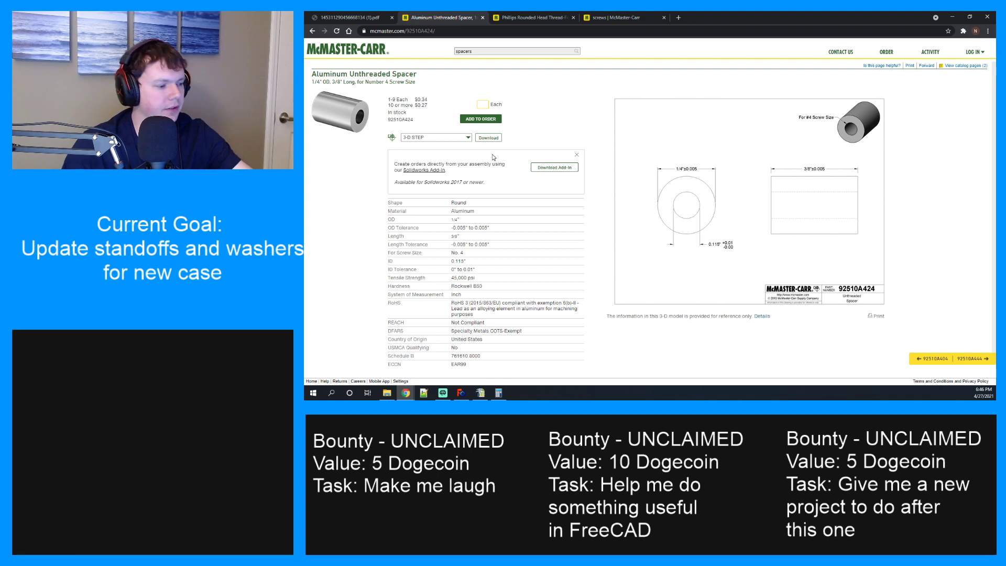
pyautogui.click(494, 139)
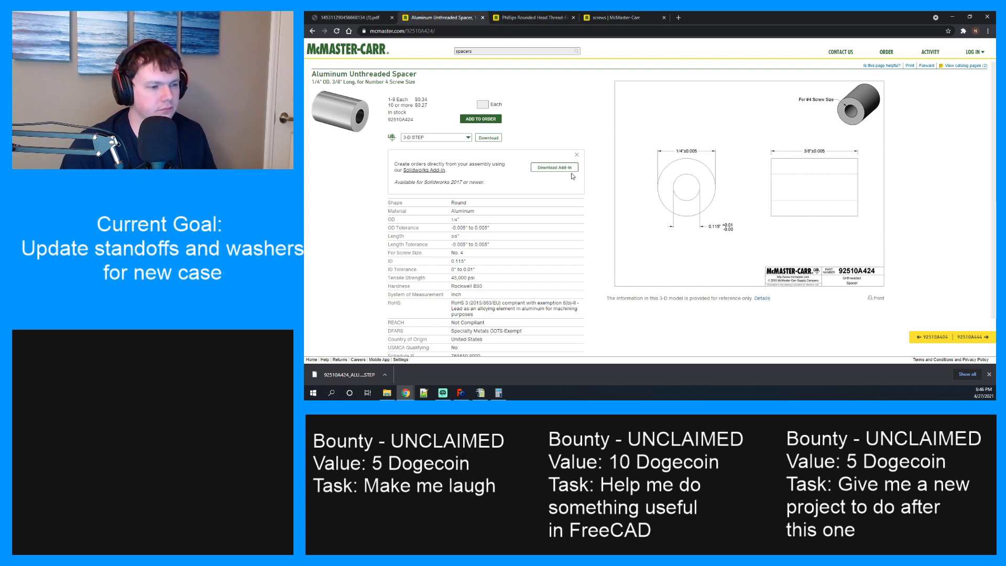
# Switch to FreeCAD and import the 92510A424 spacer STEP model into the Midi-Controller assembly.
pyautogui.click(463, 393)
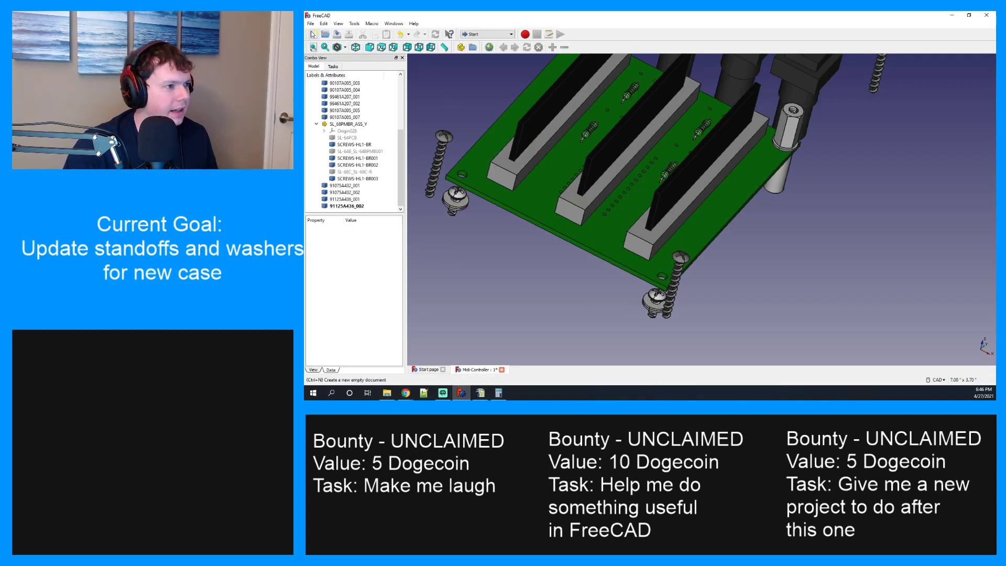
pyautogui.click(312, 25)
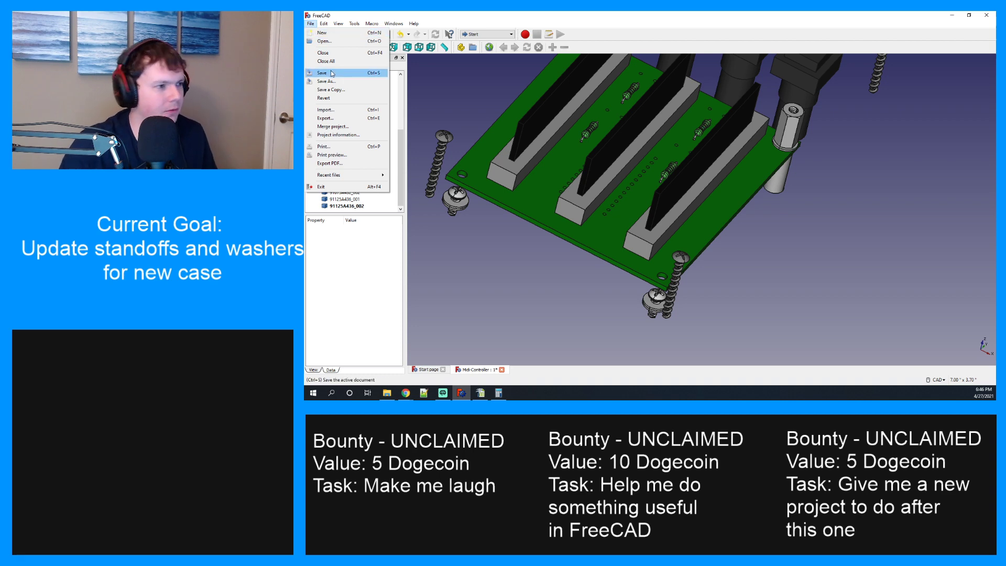
pyautogui.click(338, 111)
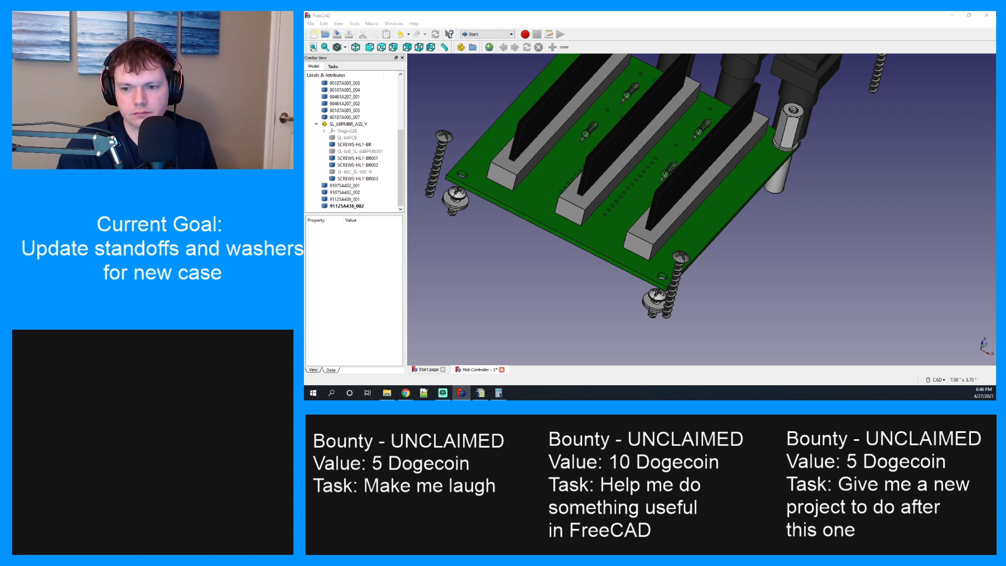
pyautogui.scroll(5, 702, 224)
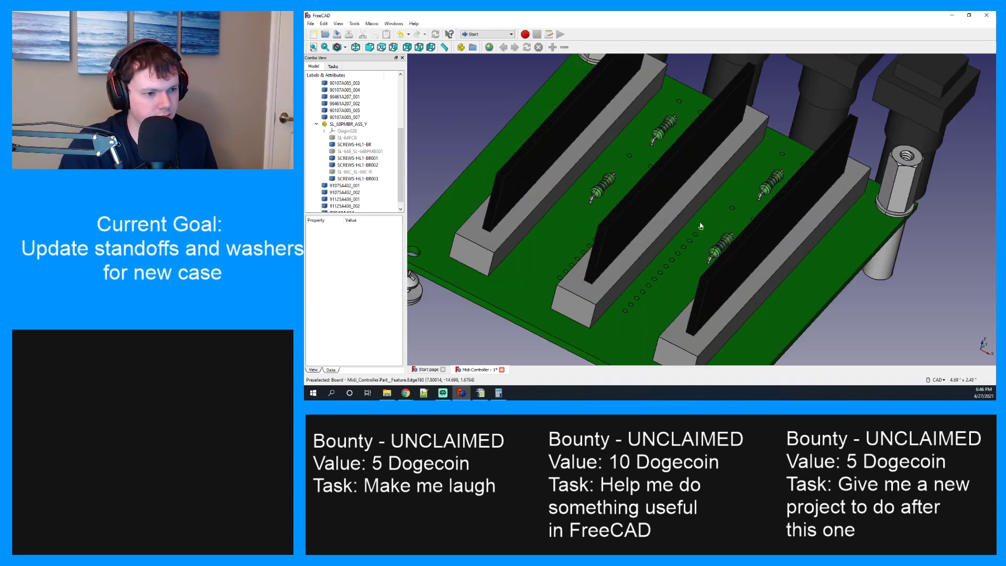
pyautogui.scroll(-3, 699, 221)
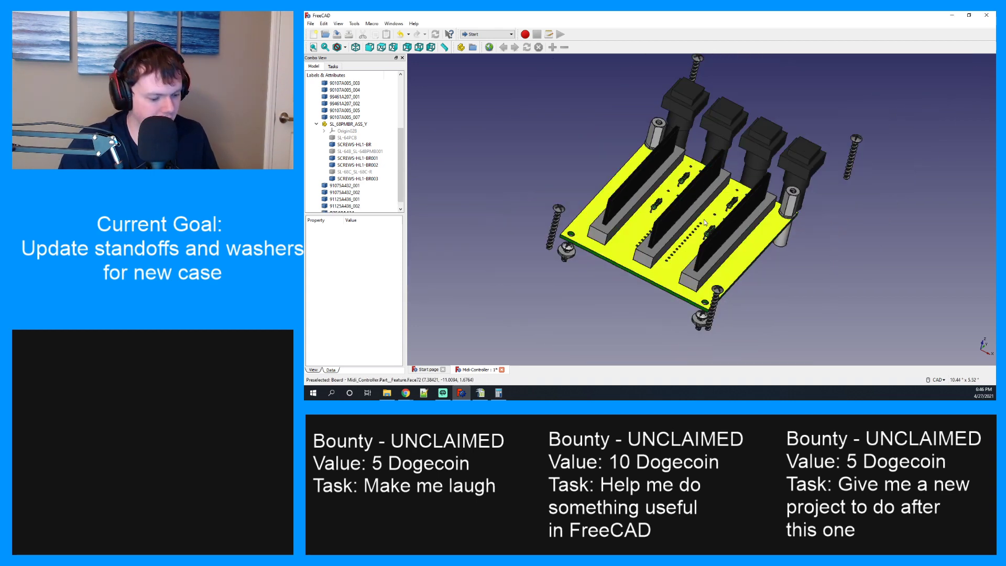
pyautogui.scroll(-1, 703, 219)
pyautogui.moveTo(712, 198); pyautogui.dragTo(722, 220, button='middle')
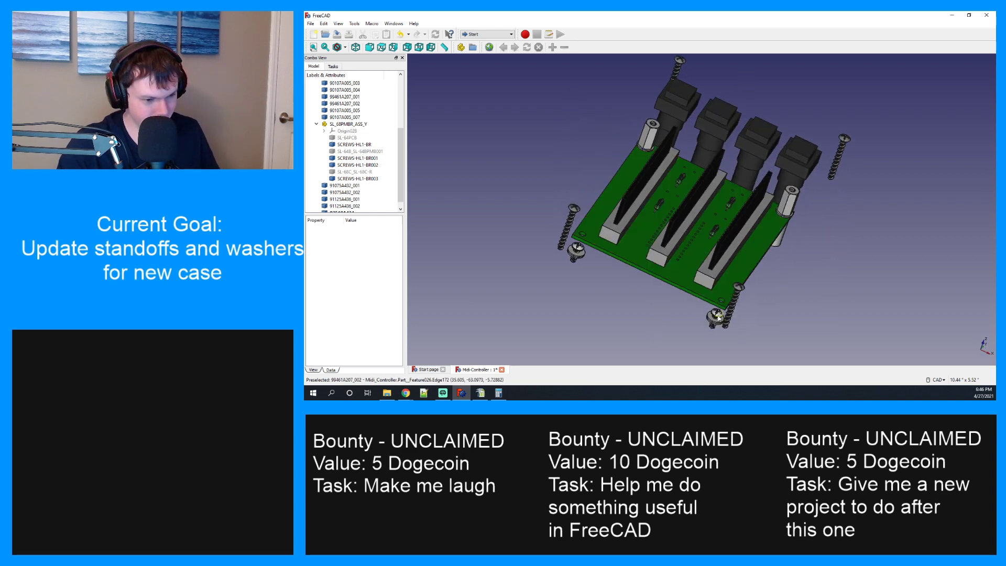
# Check the position of screw 99461A207_002 and set the x position of spacer 92510A424 to 1.378 in to match.
pyautogui.click(716, 313)
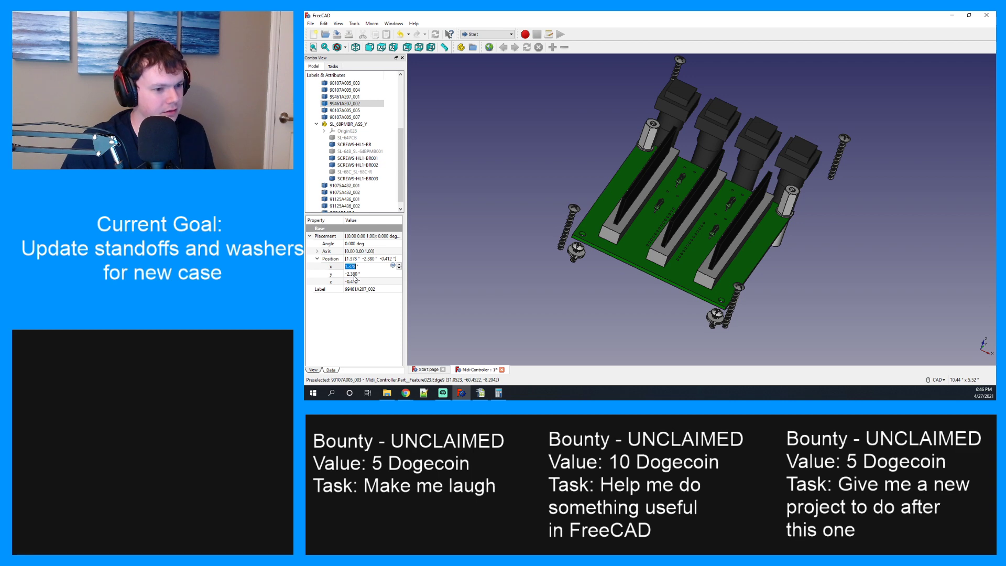
pyautogui.scroll(-1, 338, 204)
pyautogui.click(338, 207)
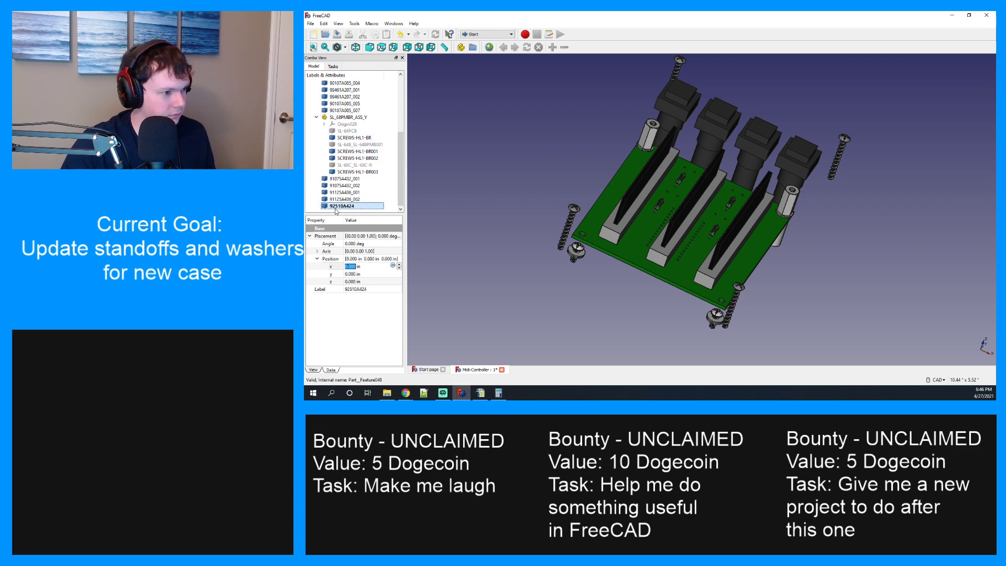
pyautogui.click(351, 266)
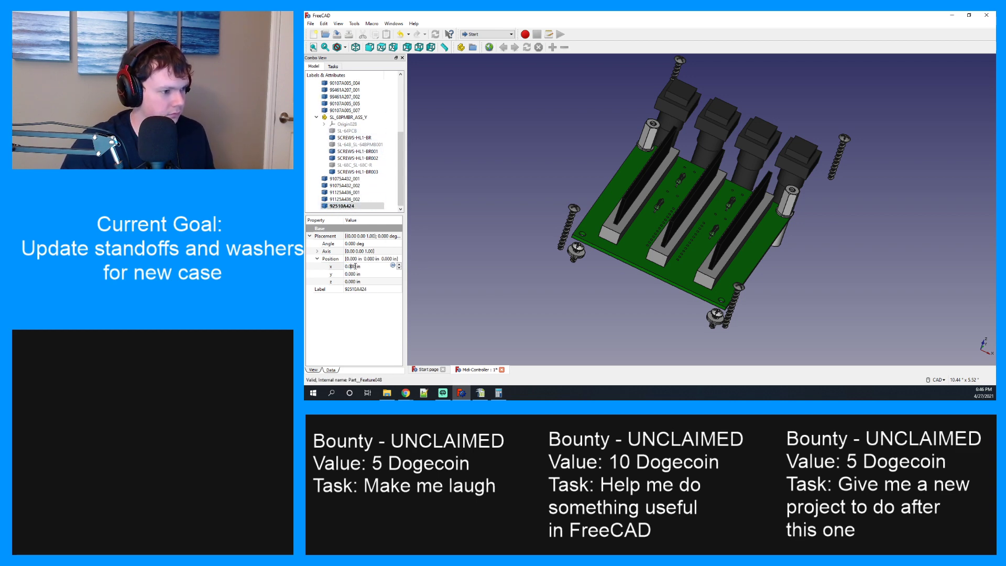
pyautogui.moveTo(354, 266); pyautogui.dragTo(344, 267)
pyautogui.write('1')
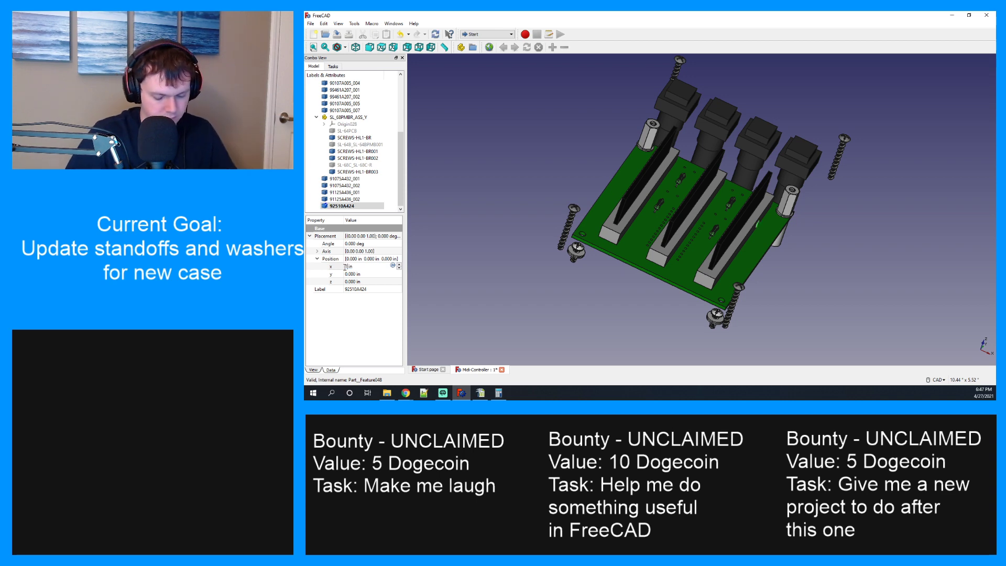
pyautogui.write('.378')
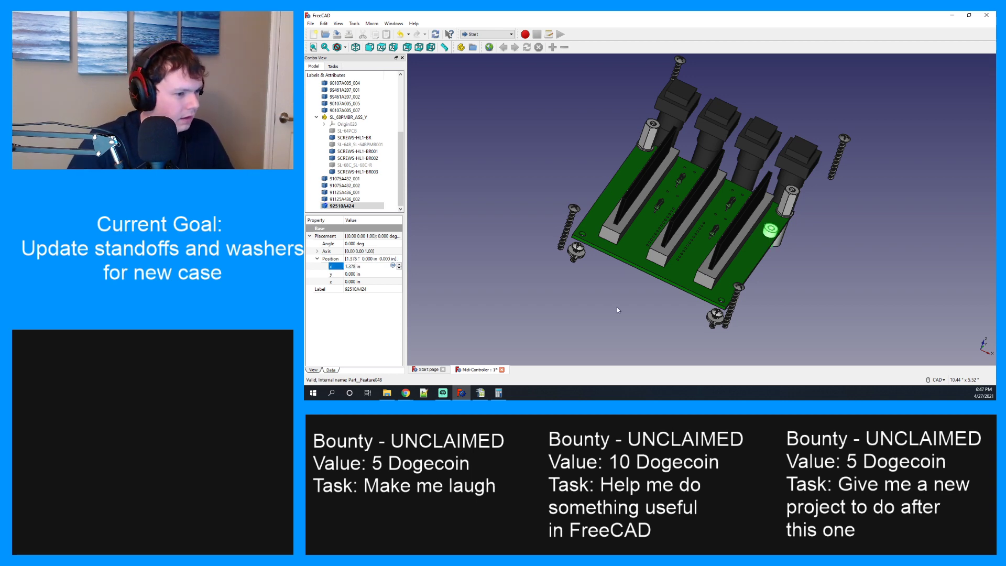
# Recheck screw 99461A207_002's position and set the y position of spacer 92510A424 to -2.380 in.
pyautogui.click(716, 315)
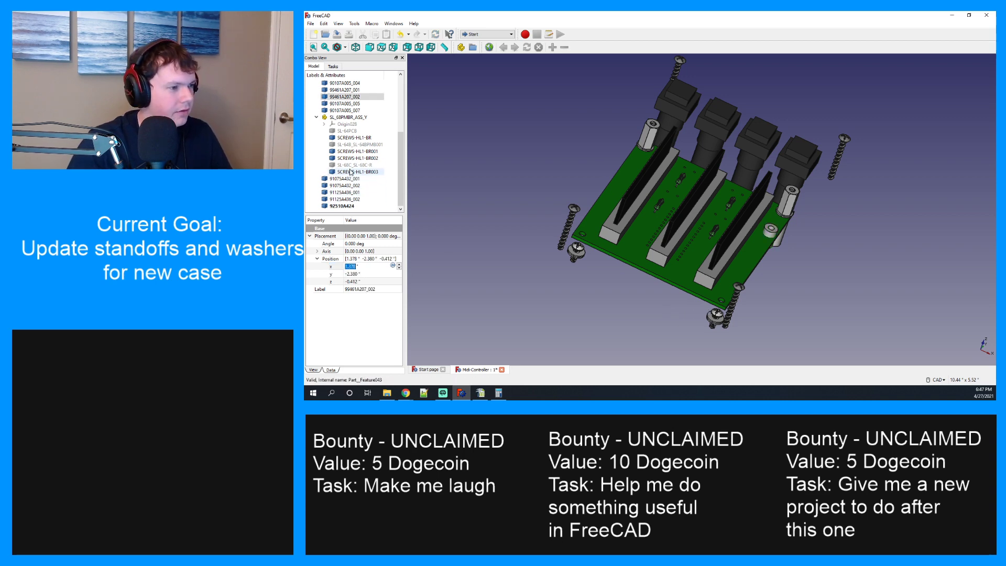
pyautogui.click(347, 206)
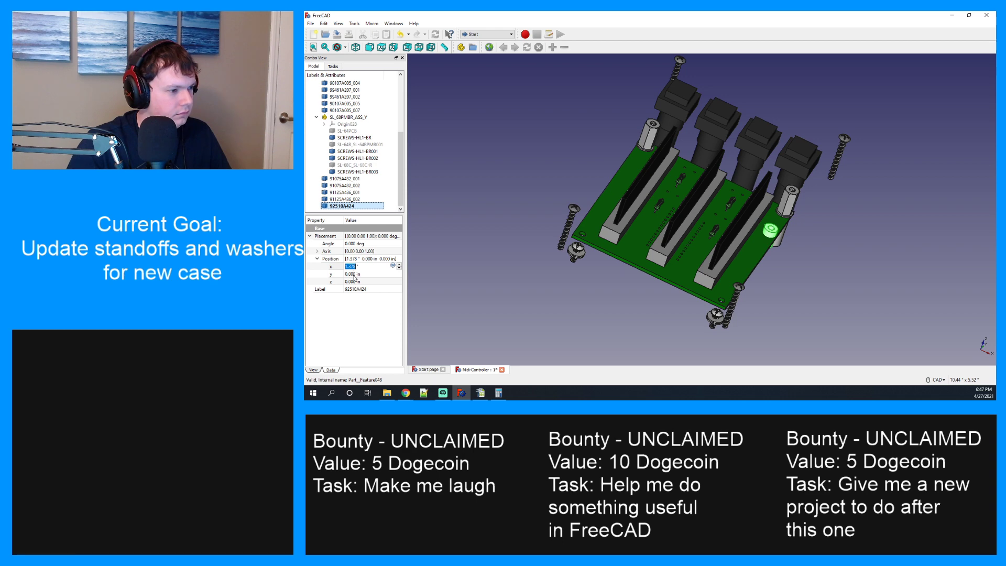
pyautogui.click(354, 274)
pyautogui.write('-2.')
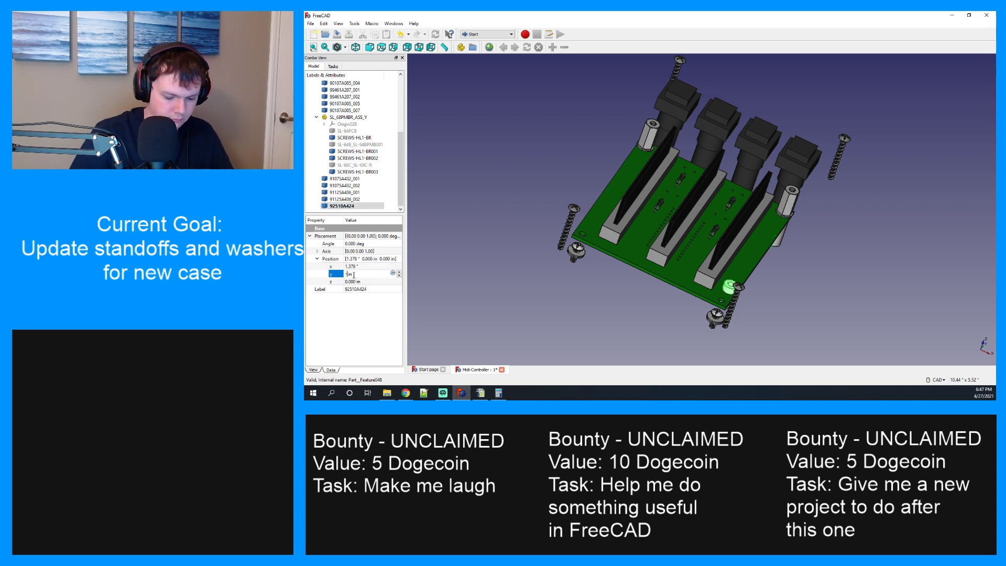
pyautogui.write('350')
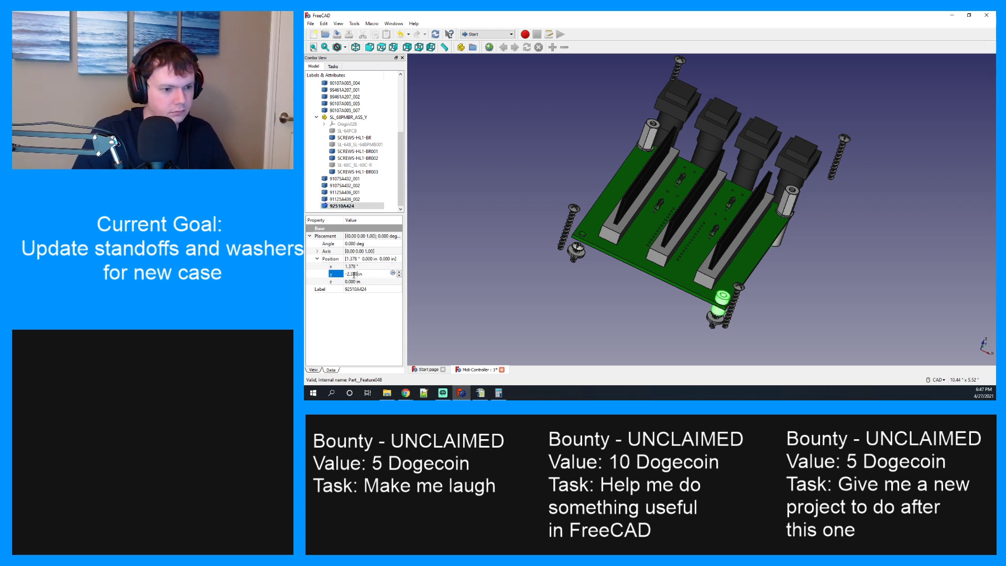
pyautogui.press('Return')
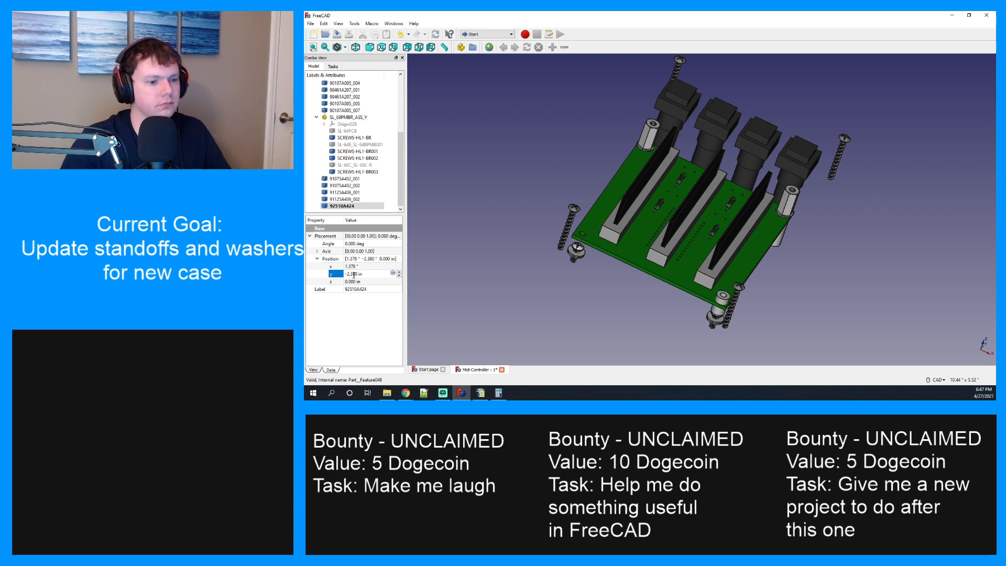
# Rename the imported spacer as 92510A424_001.
pyautogui.rightClick(340, 206)
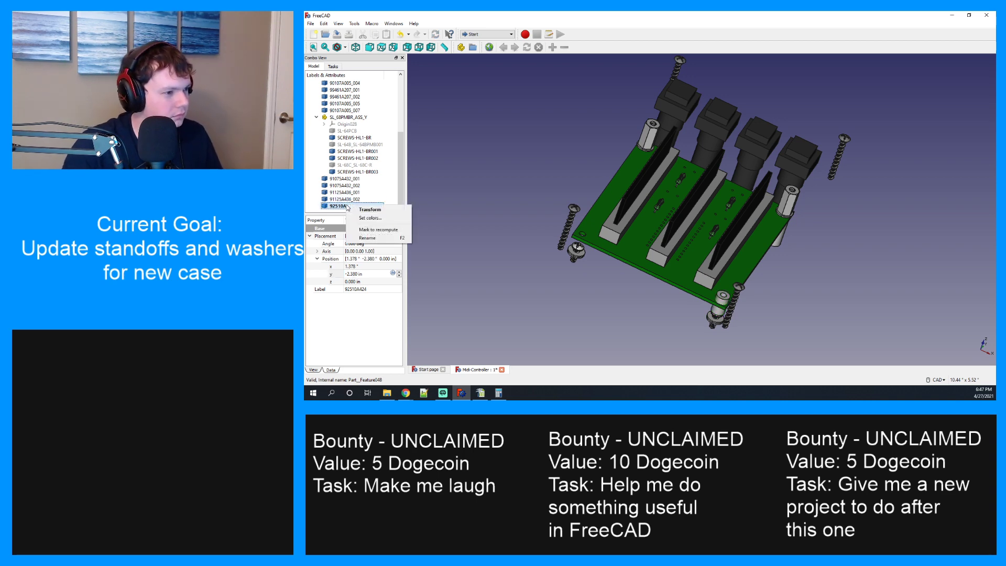
pyautogui.click(376, 238)
pyautogui.click(358, 206)
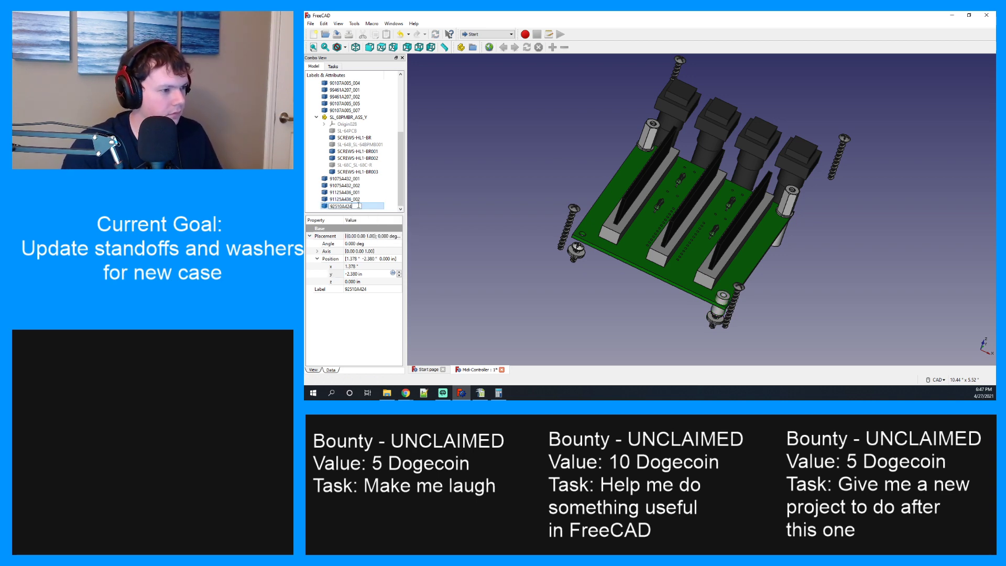
pyautogui.write('_001')
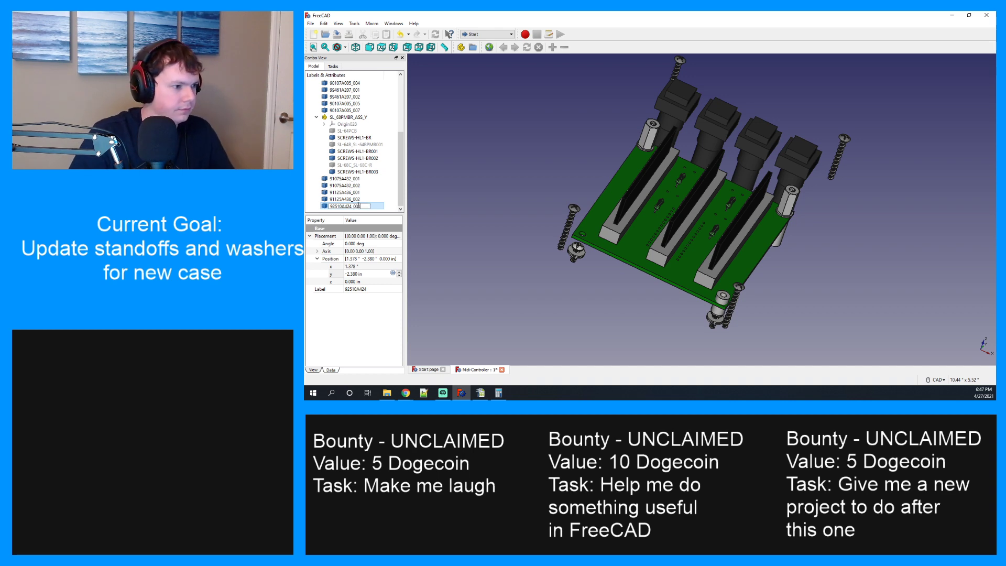
pyautogui.press('Return')
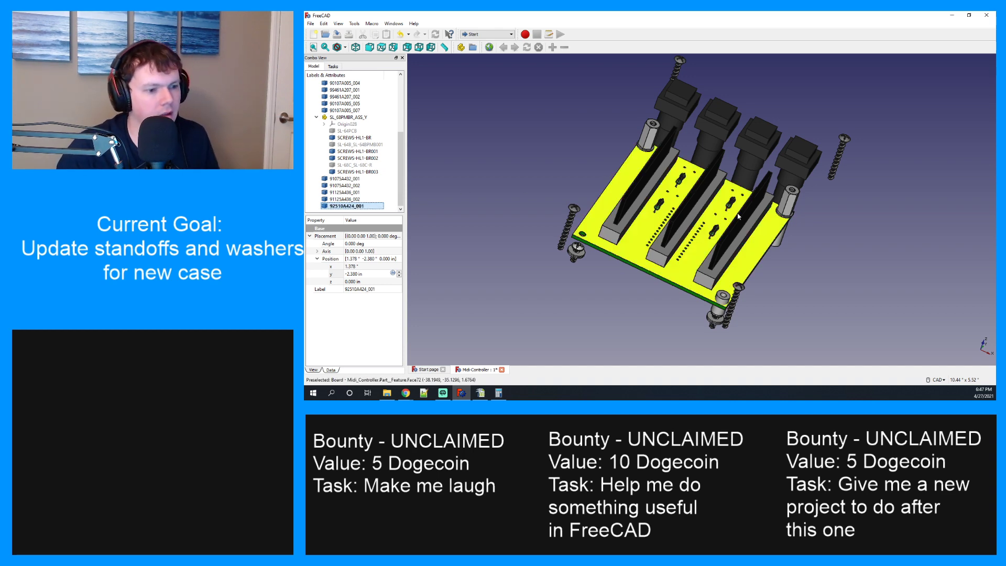
# Hide the four washers 90107A005_001, 90107A005_002, 90107A005_003 and 90107A005_004 in the assembly.
pyautogui.scroll(-4, 738, 215)
pyautogui.scroll(4, 735, 220)
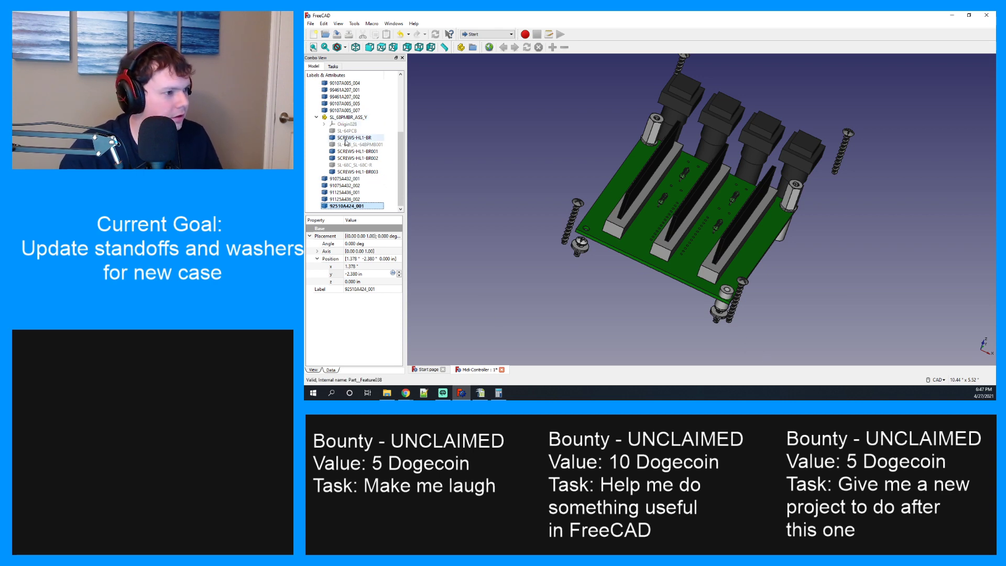
pyautogui.scroll(4, 345, 142)
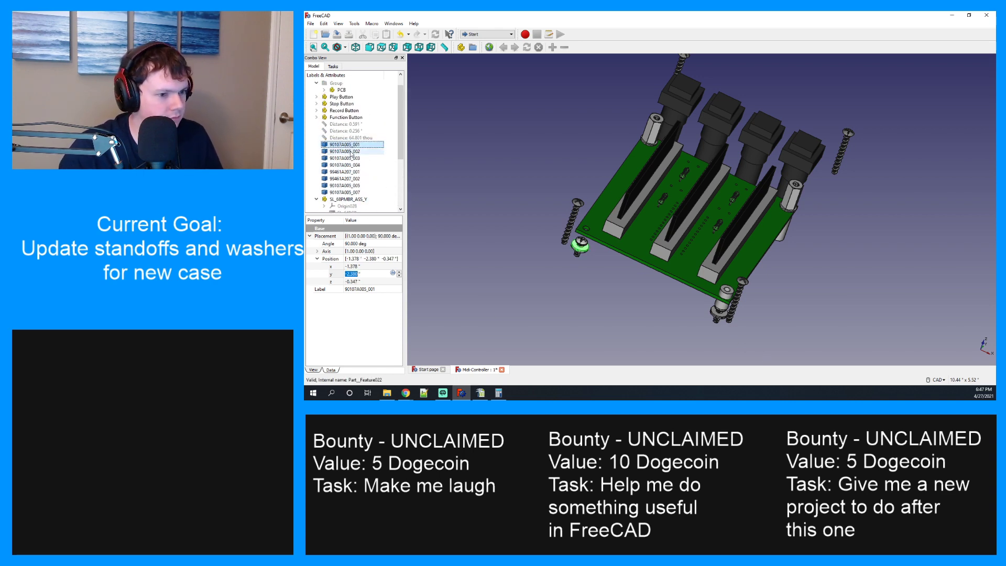
pyautogui.click(350, 151)
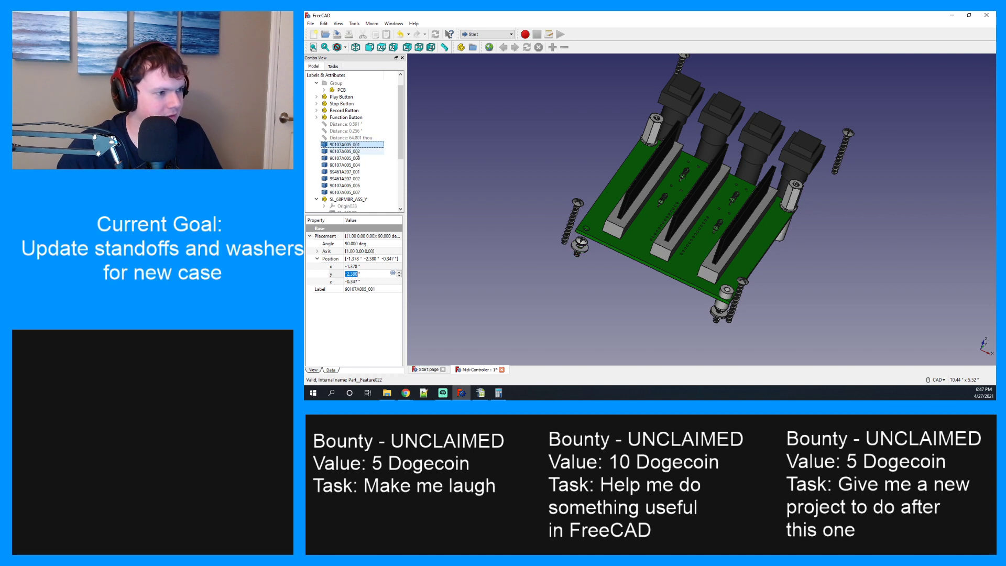
pyautogui.press('space')
pyautogui.click(355, 158)
pyautogui.click(356, 165)
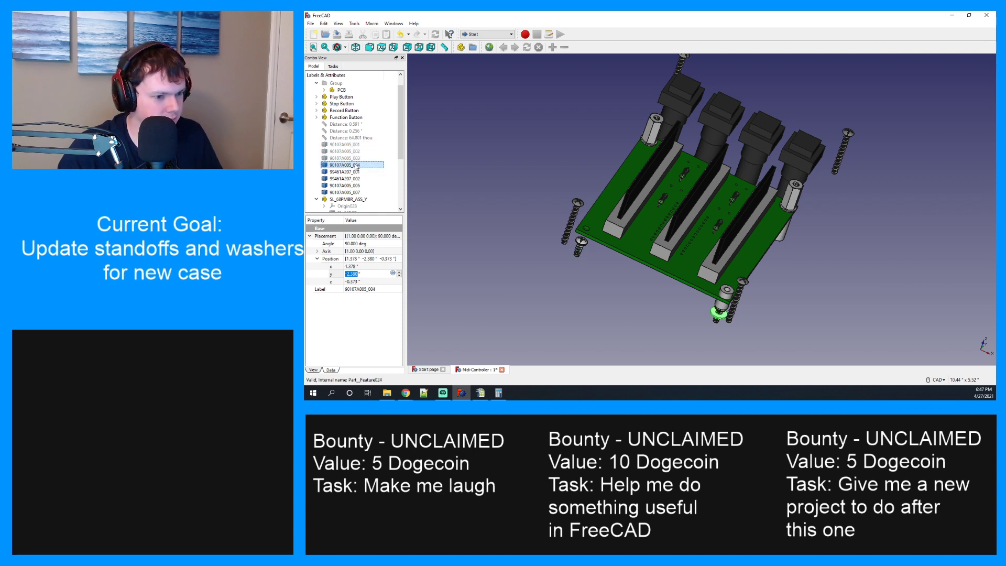
pyautogui.press('space')
# Hide the two screws 99461A207_001 and 99461A207_002 below the board.
pyautogui.click(357, 172)
pyautogui.press('space')
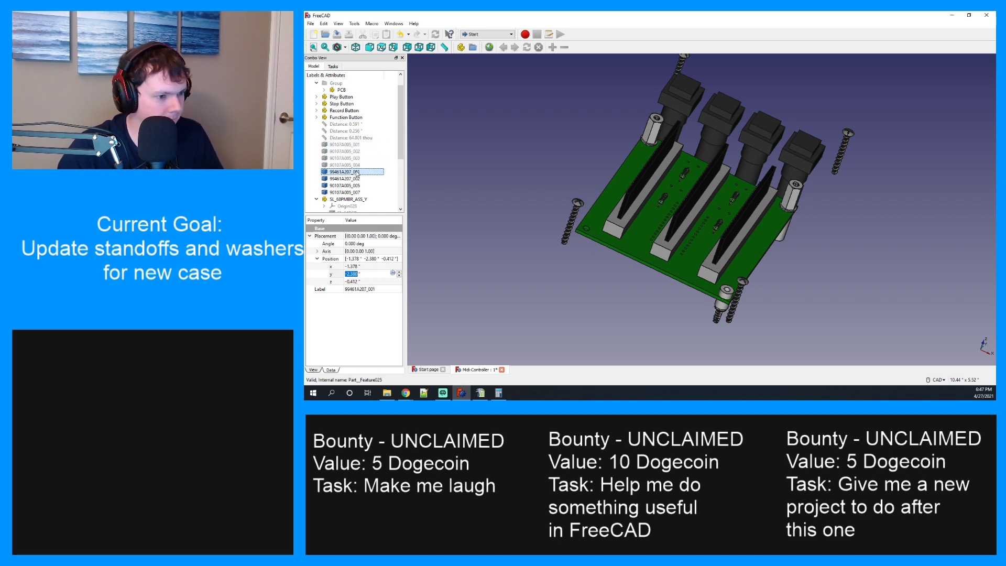
pyautogui.click(358, 179)
pyautogui.press('space')
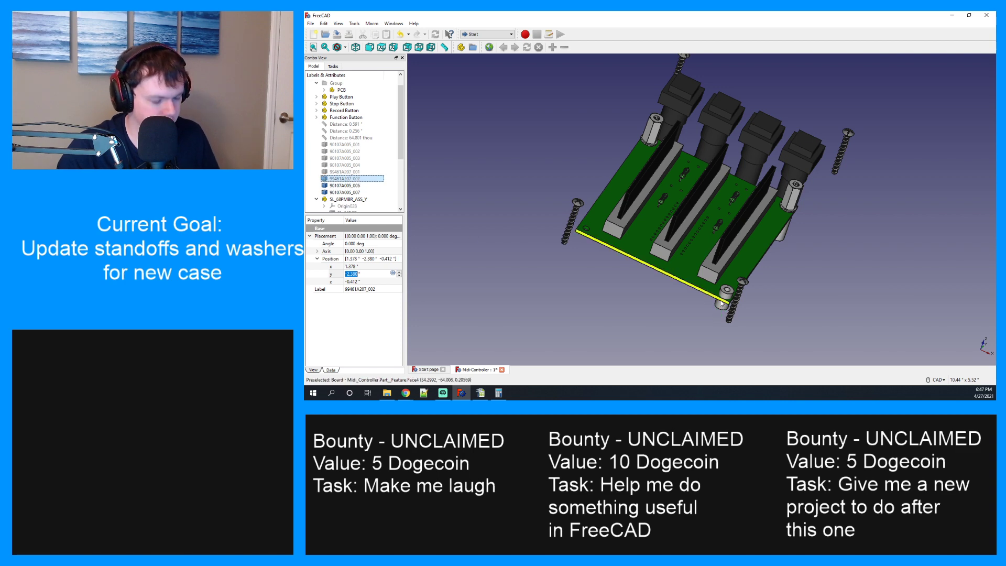
# Set the z position of spacer 92510A424_001 to -0.2 in while viewing the assembly from the side.
pyautogui.moveTo(524, 236); pyautogui.dragTo(630, 264, button='middle')
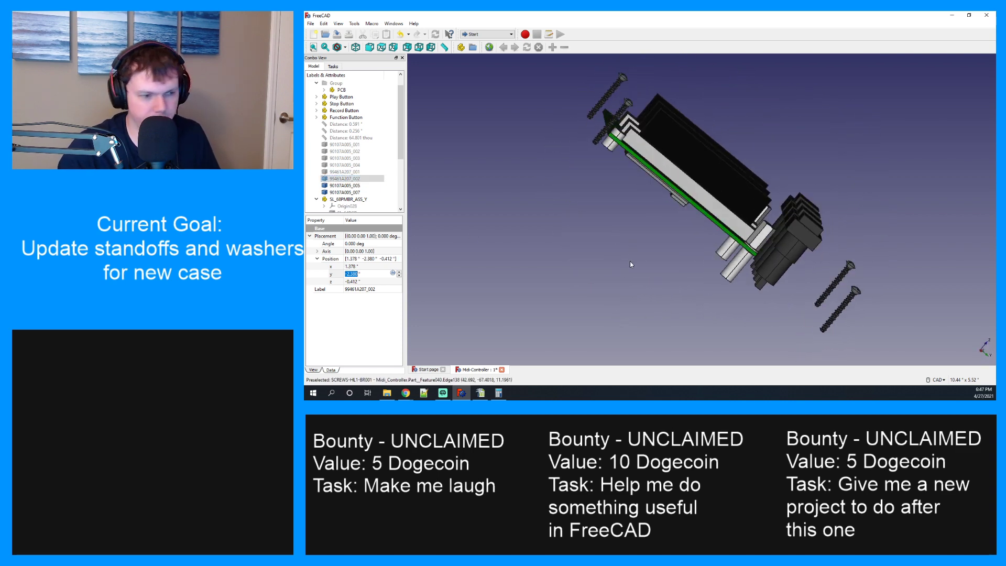
pyautogui.press('3')
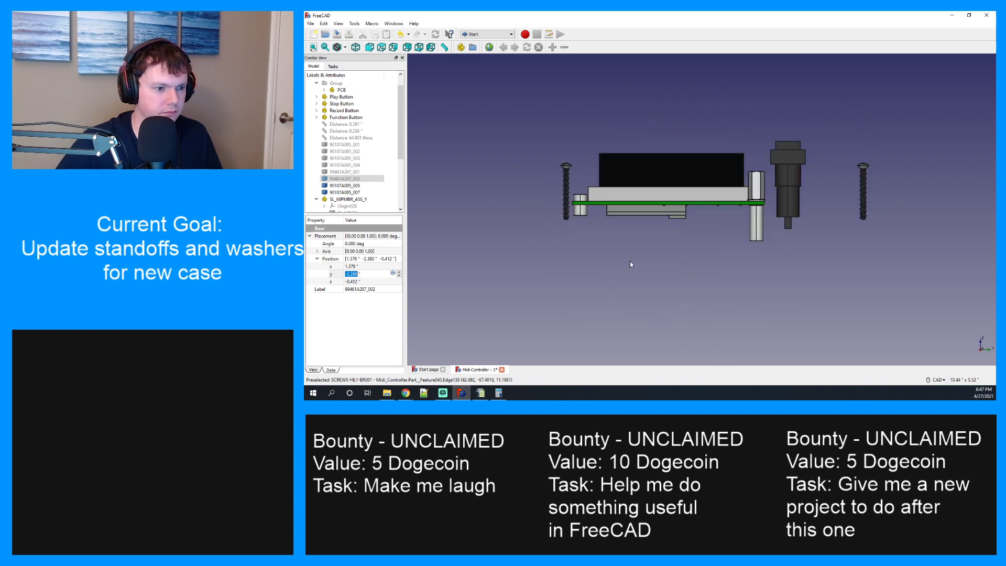
pyautogui.scroll(5, 576, 218)
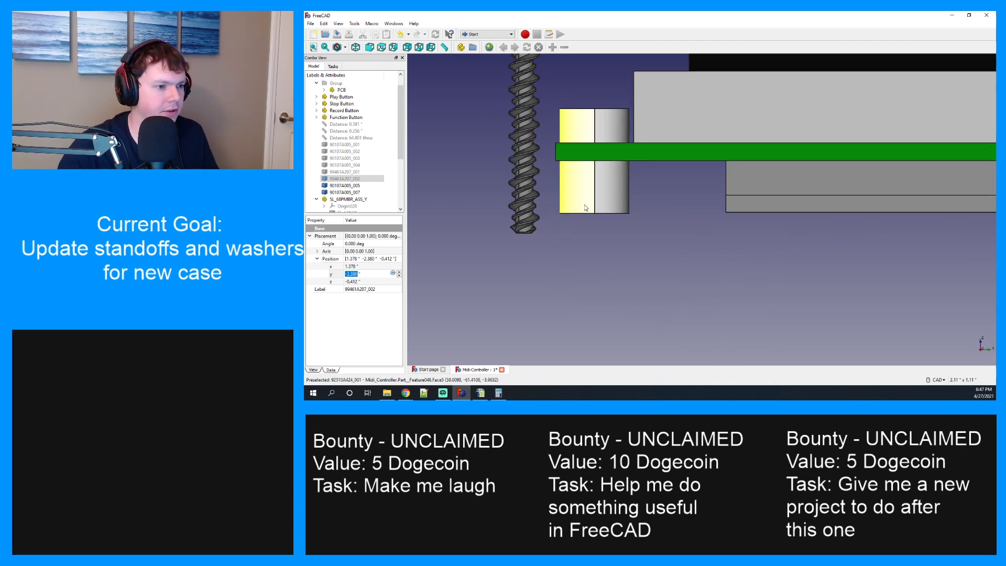
pyautogui.click(358, 282)
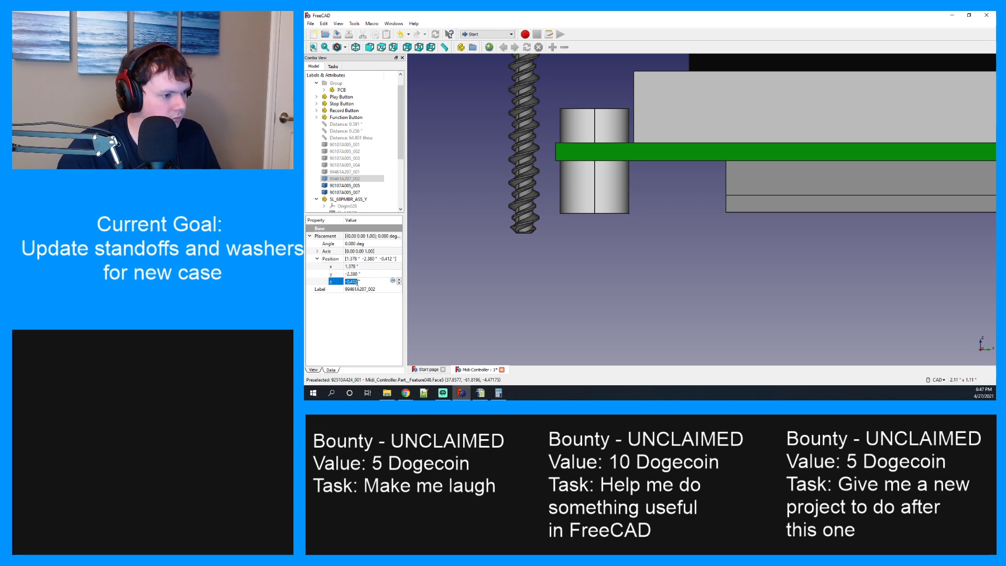
pyautogui.click(357, 282)
pyautogui.click(605, 196)
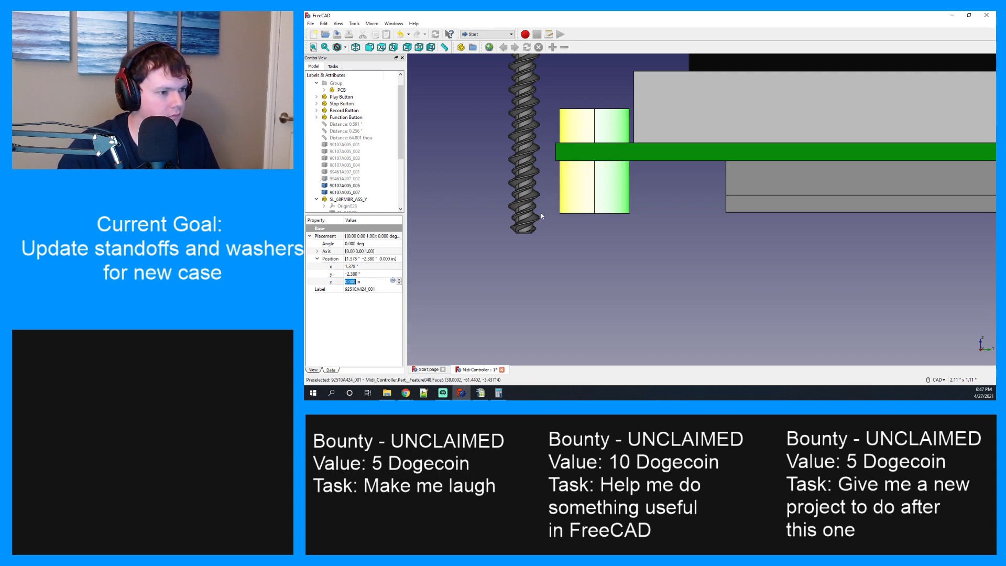
pyautogui.click(355, 281)
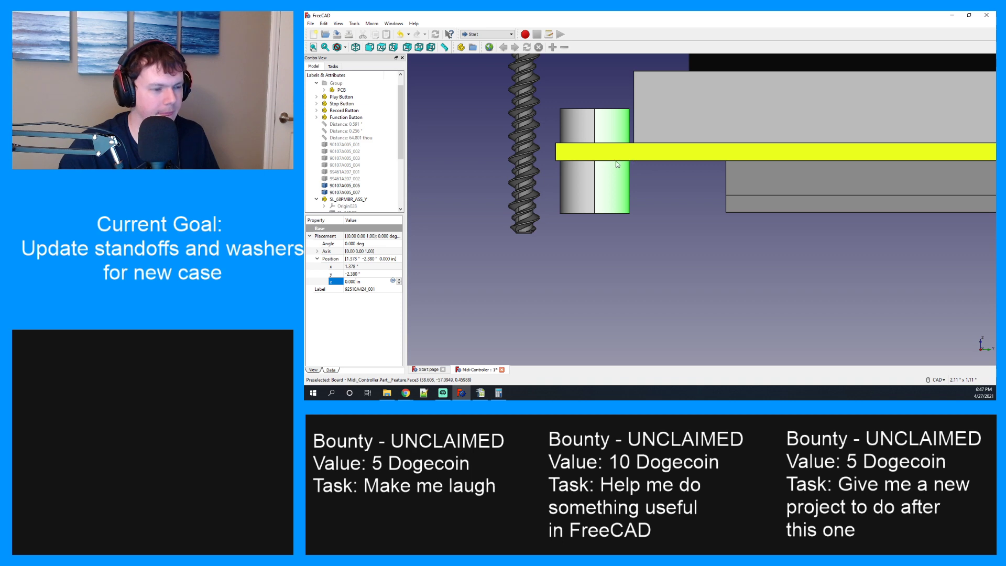
pyautogui.press('BackSpace')
pyautogui.press('BackSpace')
pyautogui.press('BackSpace')
pyautogui.press('BackSpace')
pyautogui.press('BackSpace')
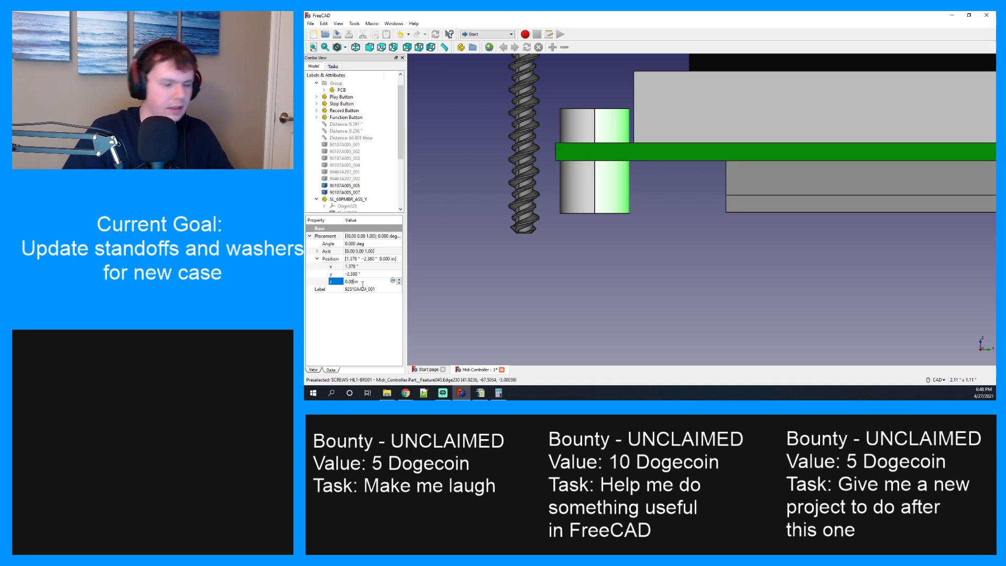
pyautogui.write('-0')
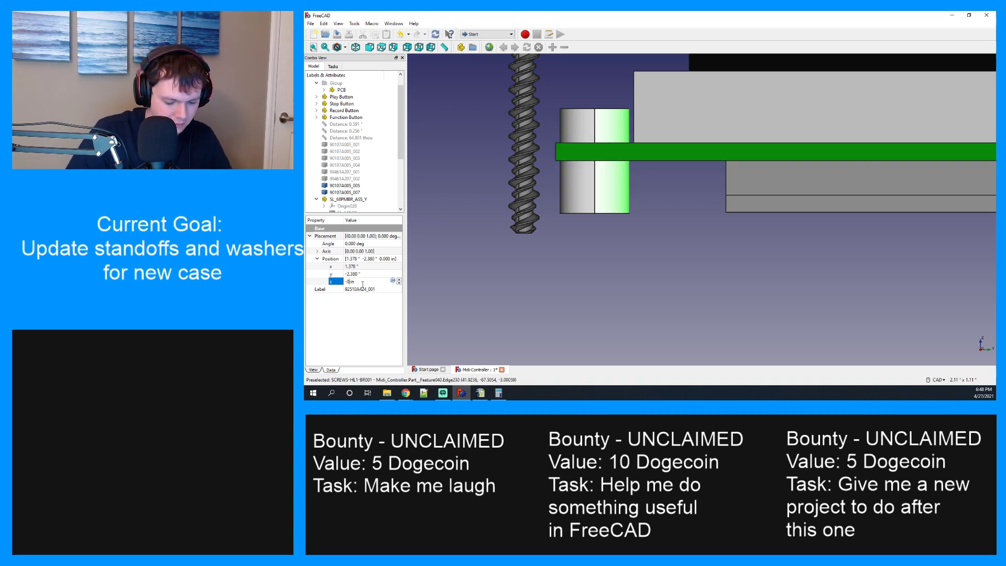
pyautogui.write('.2')
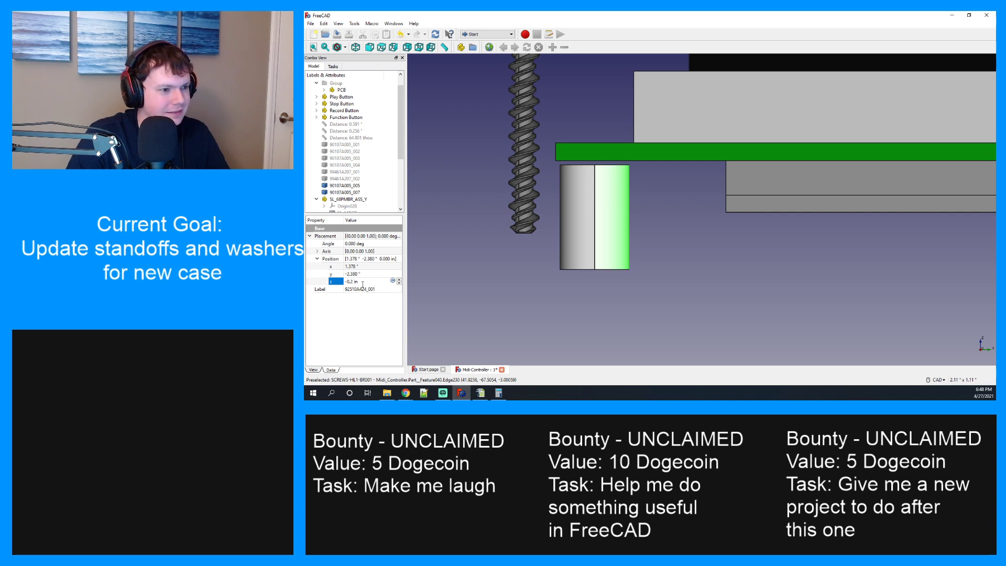
# Fine-tune the spacer's z position against the underside of the board, settling on -0.19 in.
pyautogui.press('BackSpace')
pyautogui.write('3')
pyautogui.press('BackSpace')
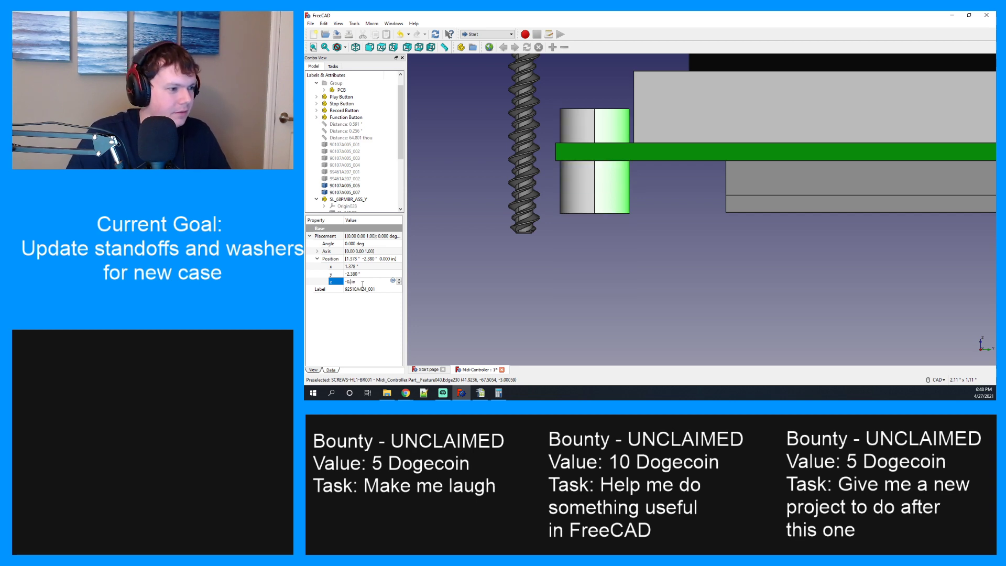
pyautogui.write('1')
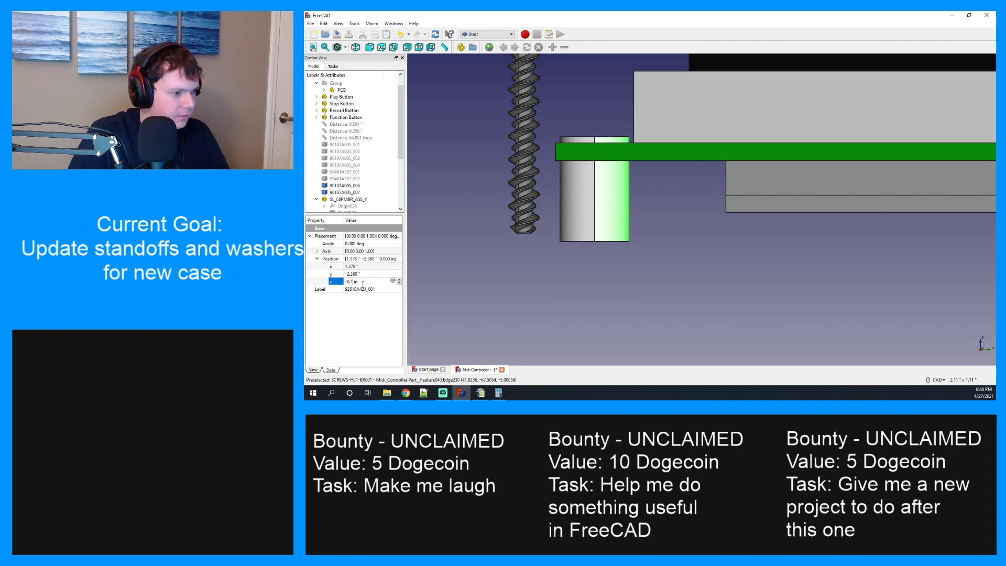
pyautogui.write('5')
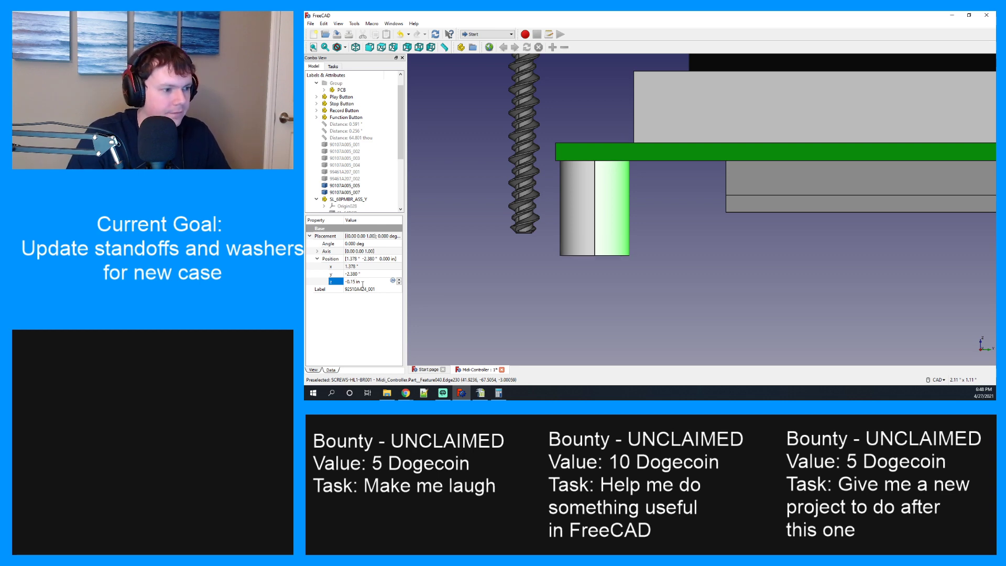
pyautogui.press('BackSpace')
pyautogui.write('6')
pyautogui.press('BackSpace')
pyautogui.write('7')
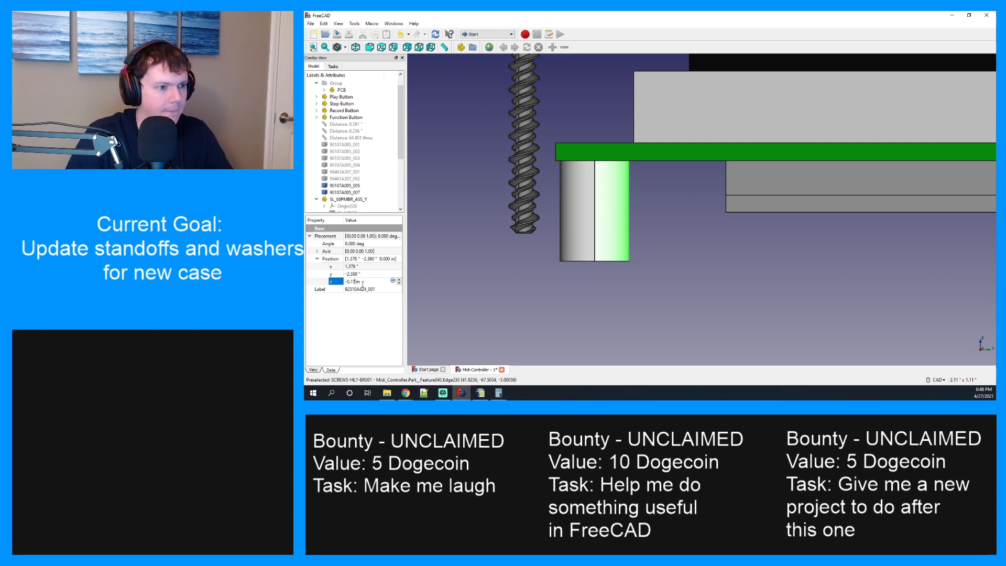
pyautogui.press('BackSpace')
pyautogui.write('8')
pyautogui.press('BackSpace')
pyautogui.write('9')
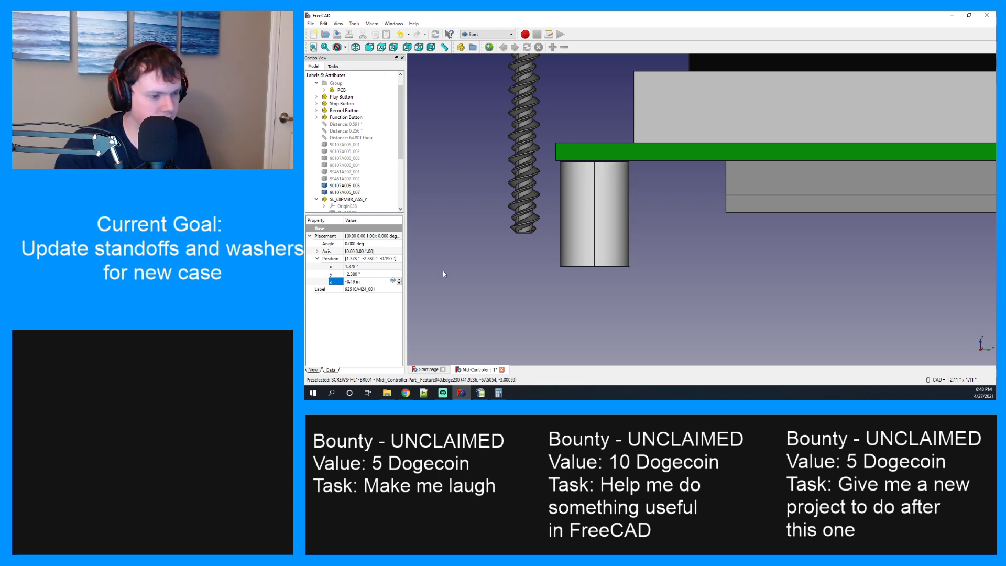
# Select spacer 92510A424_001 in the assembly and copy it.
pyautogui.scroll(-2, 338, 166)
pyautogui.scroll(-2, 339, 167)
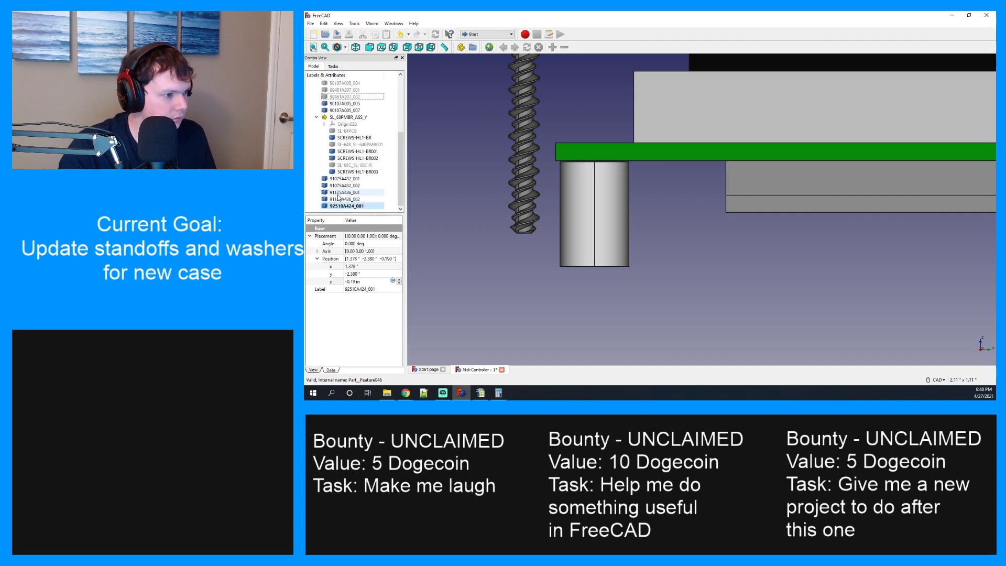
pyautogui.scroll(-6, 523, 260)
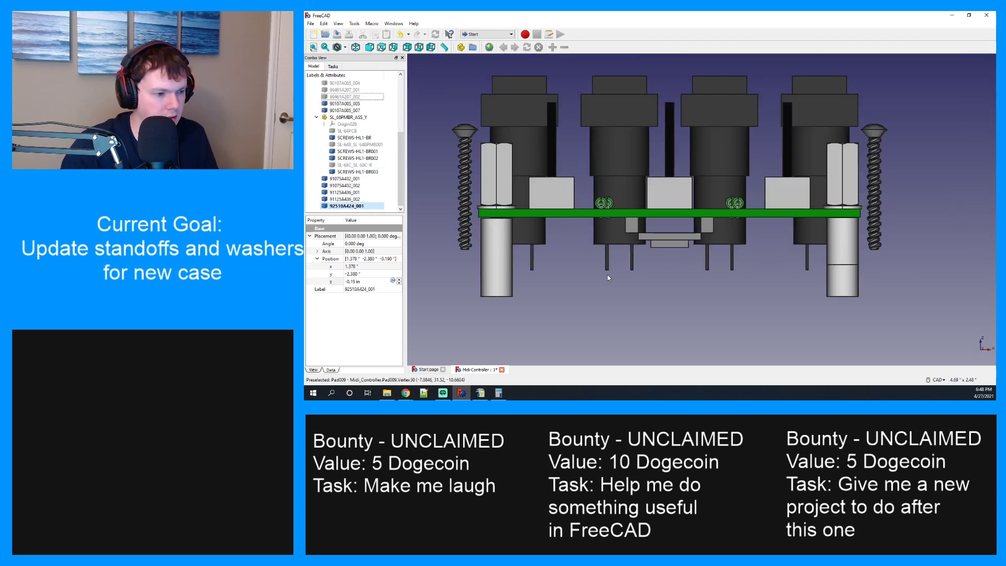
pyautogui.rightClick(335, 206)
pyautogui.press('Escape')
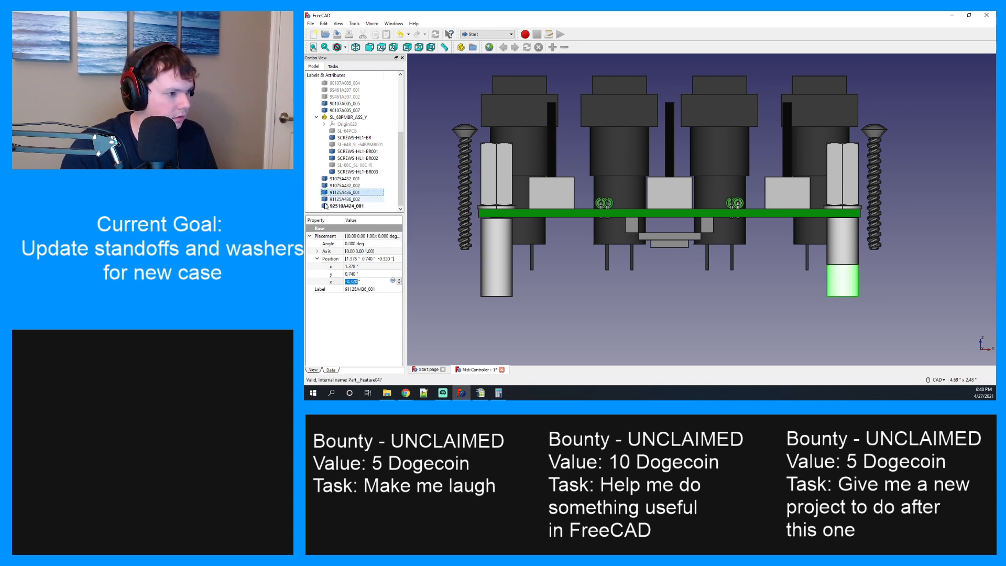
pyautogui.hotkey('ctrl', 'c')
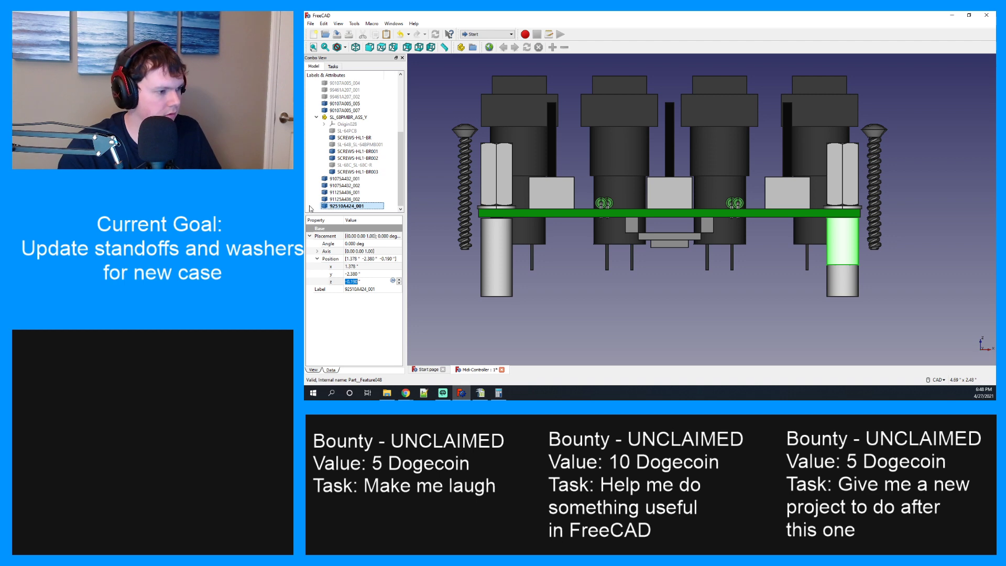
pyautogui.press('Up')
pyautogui.click(313, 207)
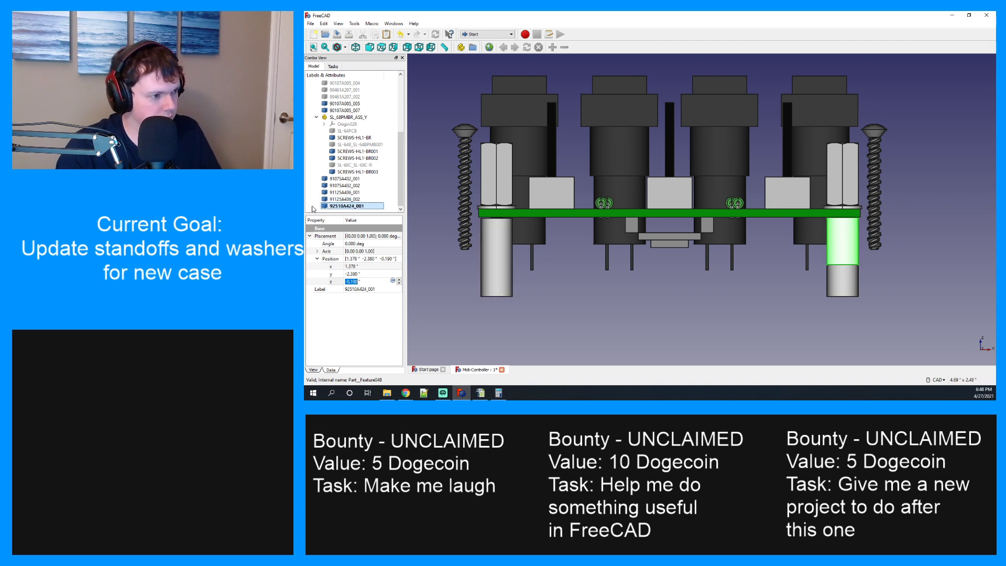
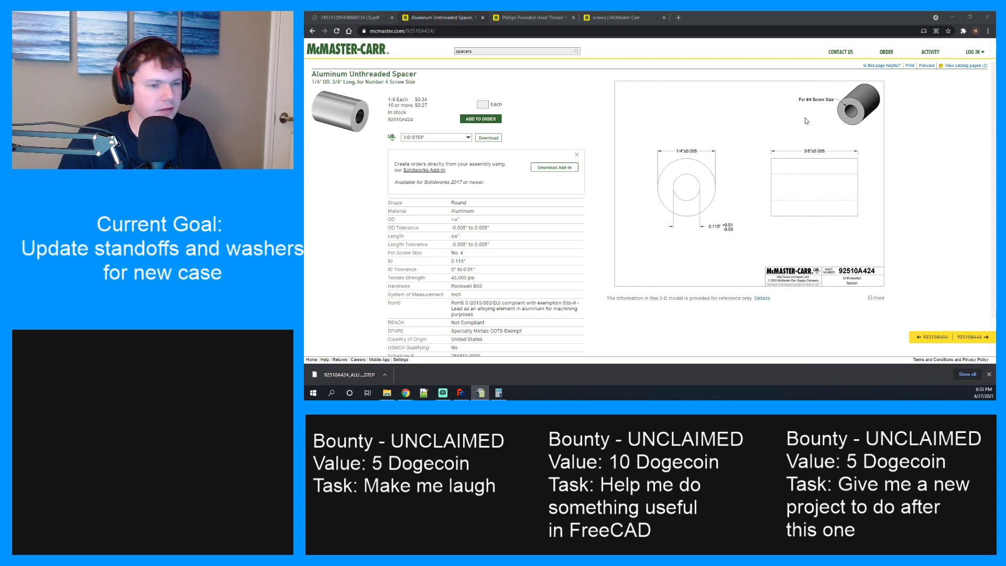
# Switch to FreeCAD, inspect the spacers under the board and toggle the visibility of screws 99461A207_001 and 99461A207_002.
pyautogui.click(461, 393)
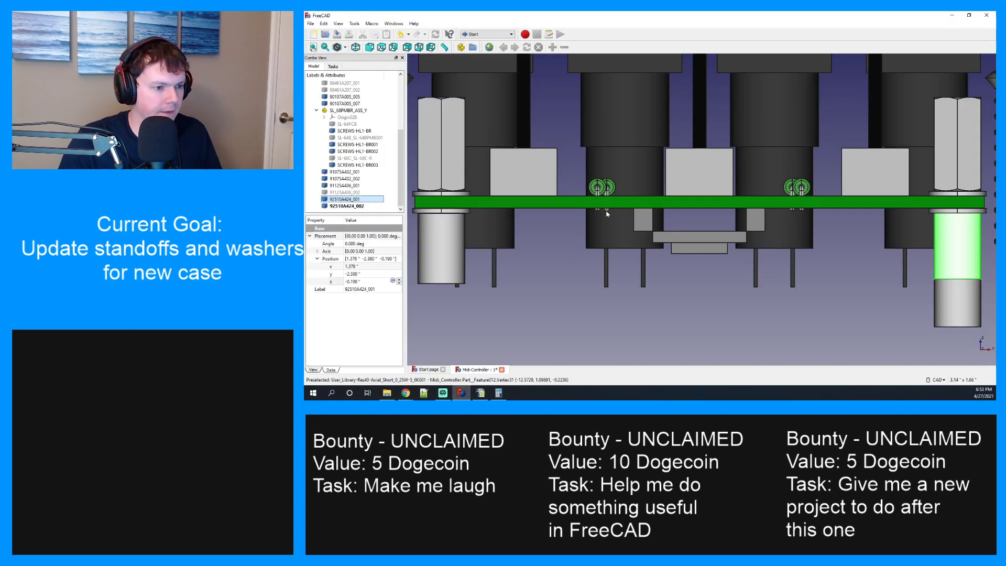
pyautogui.moveTo(605, 219); pyautogui.dragTo(636, 220, button='middle')
pyautogui.scroll(3, 354, 154)
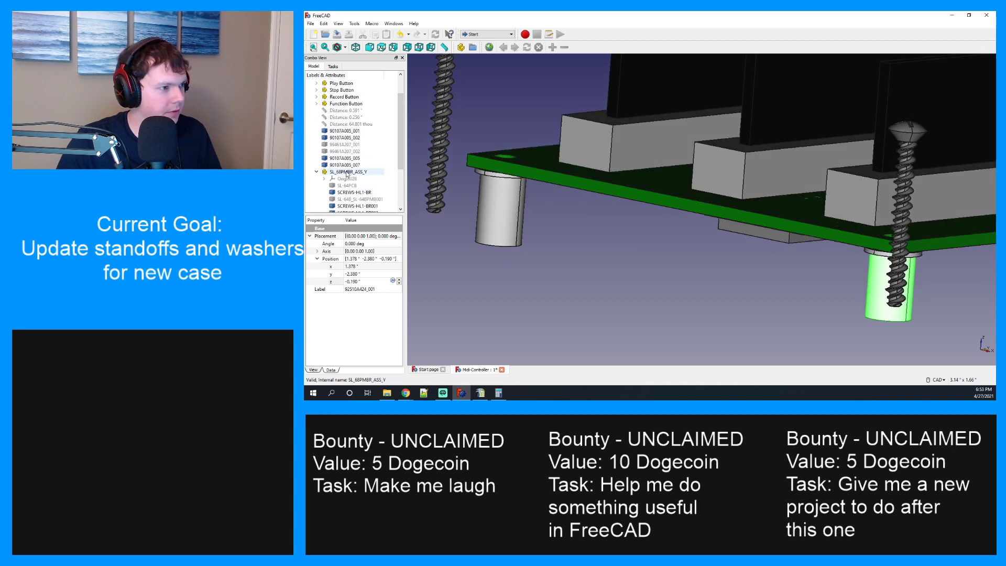
pyautogui.click(355, 145)
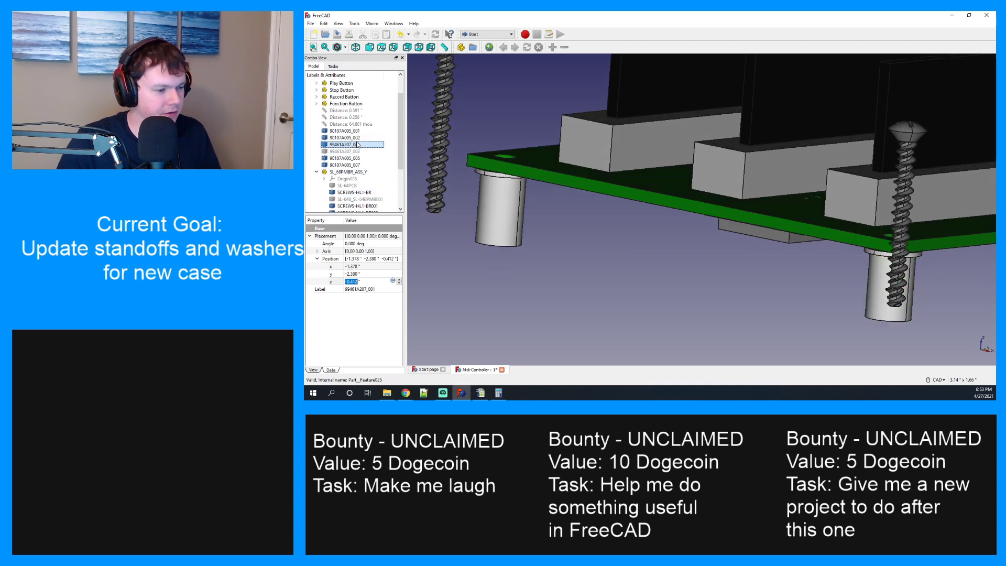
pyautogui.click(357, 151)
pyautogui.press('space')
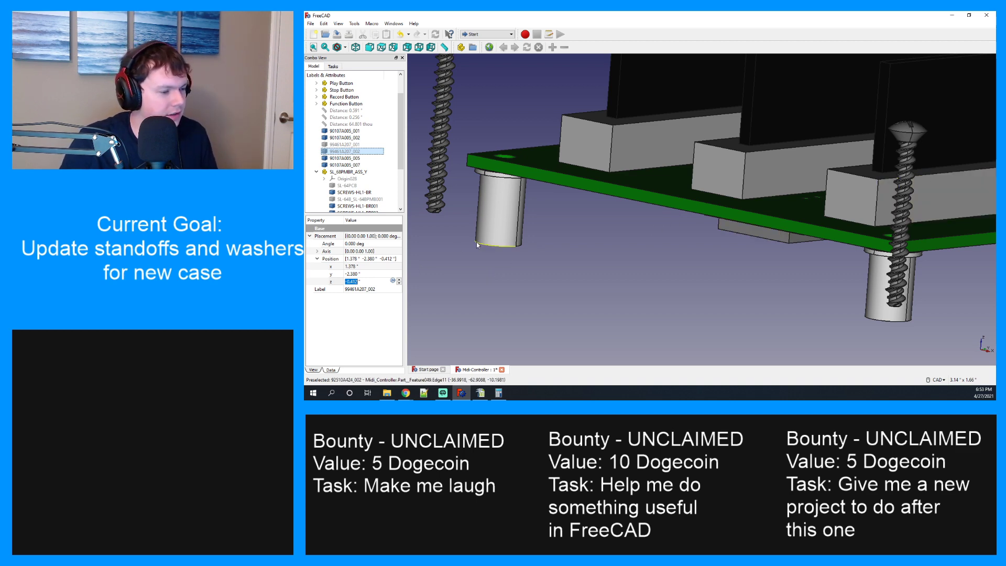
pyautogui.scroll(-3, 357, 180)
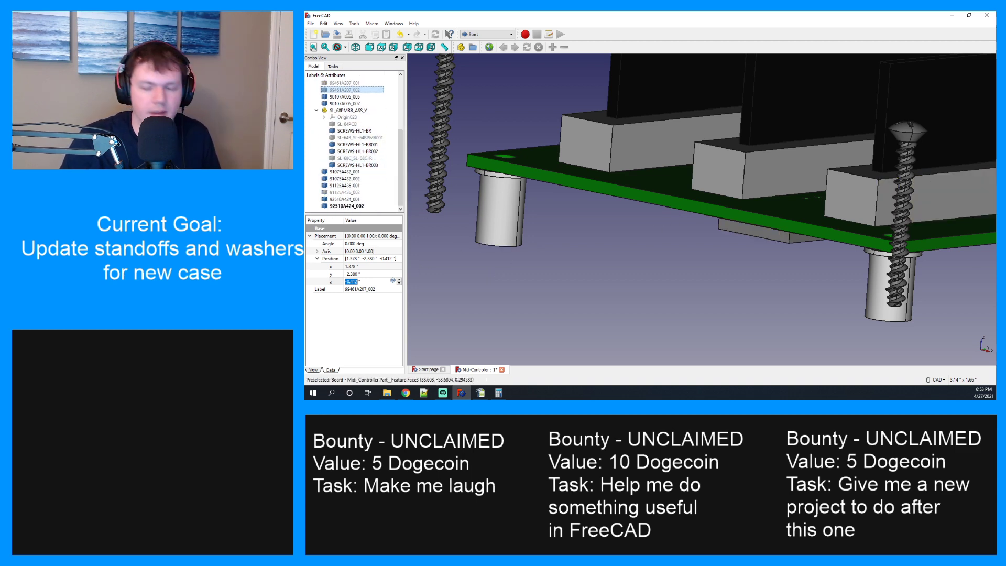
# Switch to the Polycase enclosure PDF in Chrome and examine the dimensions and mounting bosses in the drawings on pages 2 and 3.
pyautogui.click(952, 16)
pyautogui.click(350, 17)
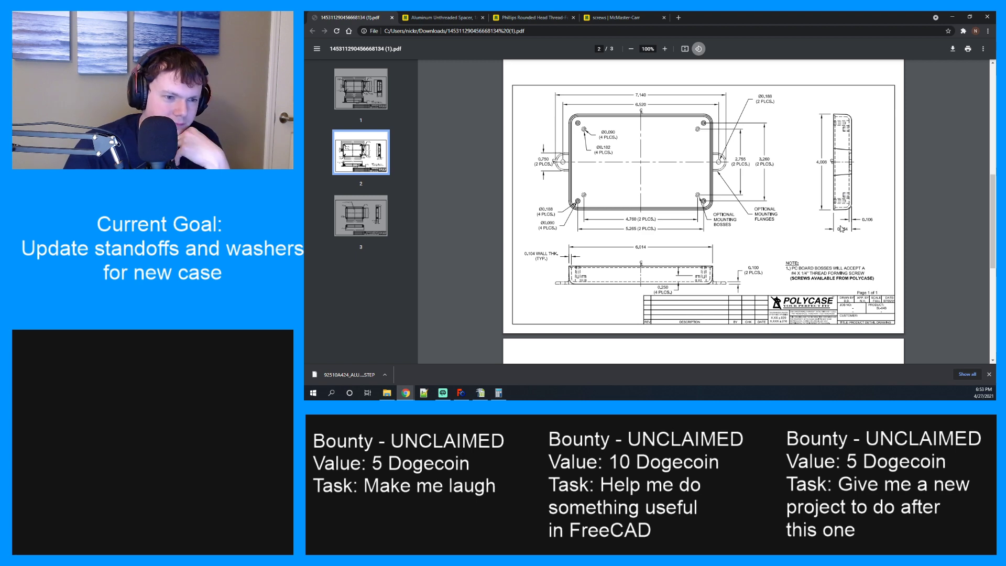
pyautogui.scroll(-4, 698, 213)
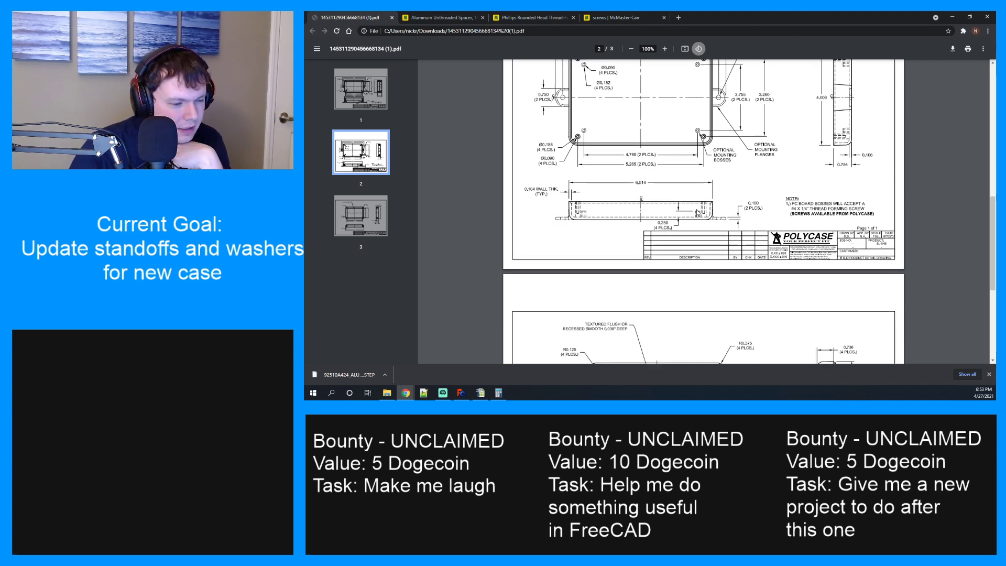
pyautogui.scroll(-2, 697, 212)
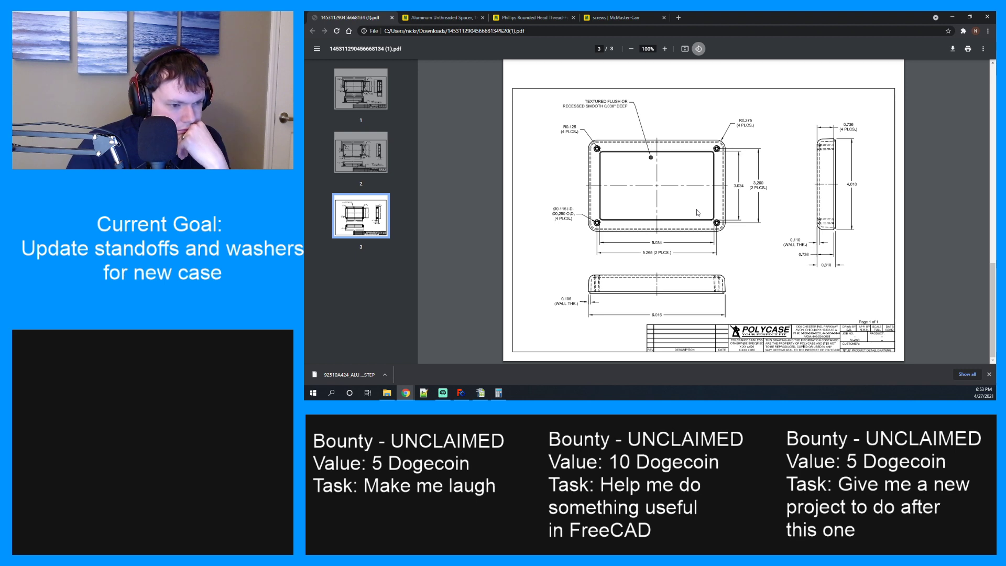
pyautogui.scroll(6, 698, 212)
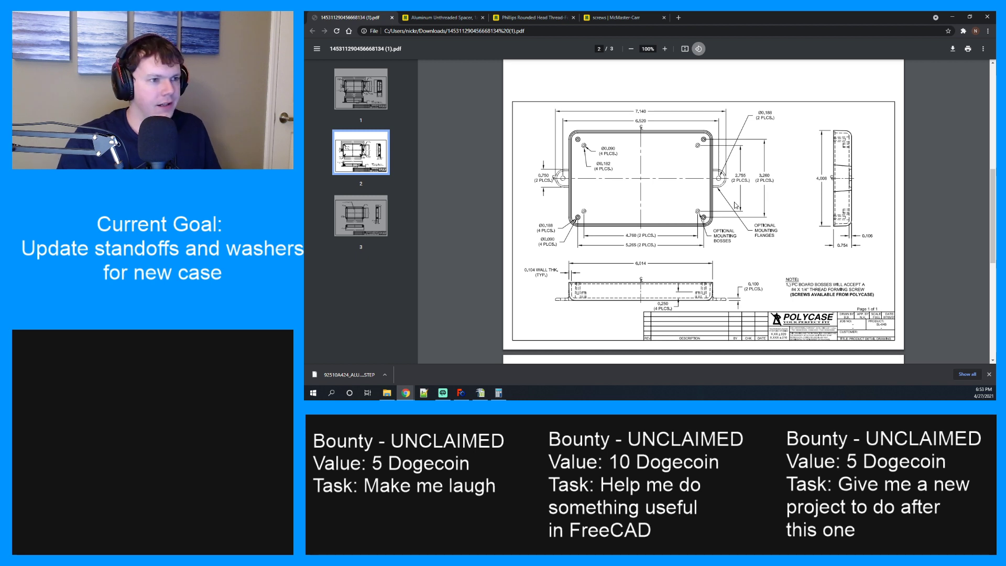
# Switch to Calculator, store the 403 result in memory and add up 62, 375 and 24.
pyautogui.click(498, 392)
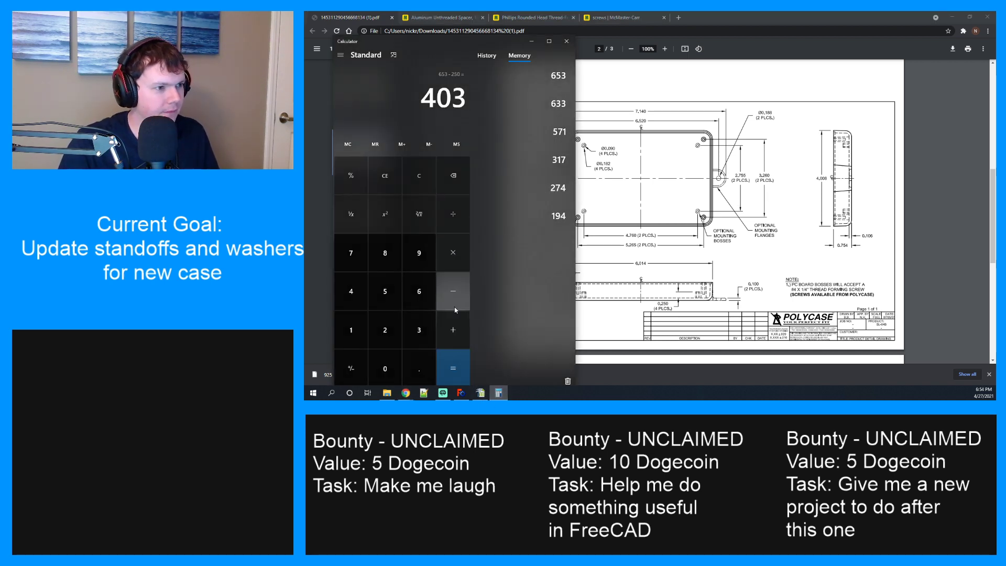
pyautogui.click(456, 144)
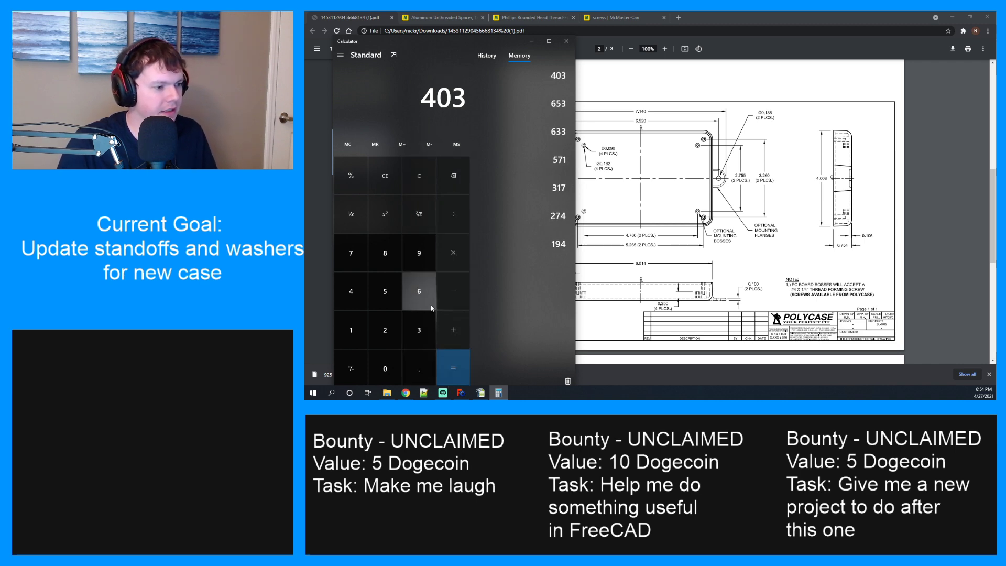
pyautogui.click(419, 366)
pyautogui.click(426, 178)
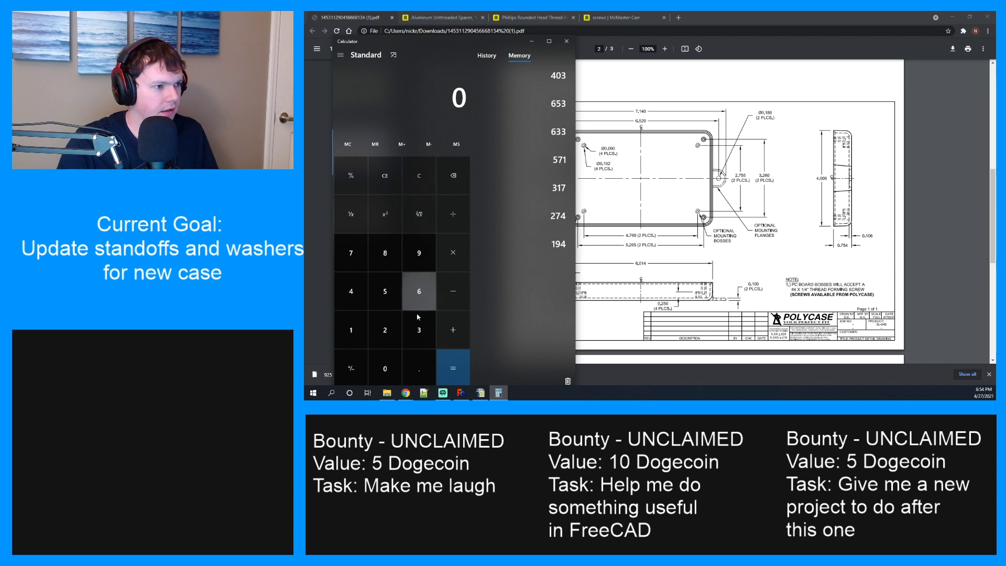
pyautogui.click(419, 307)
pyautogui.click(392, 318)
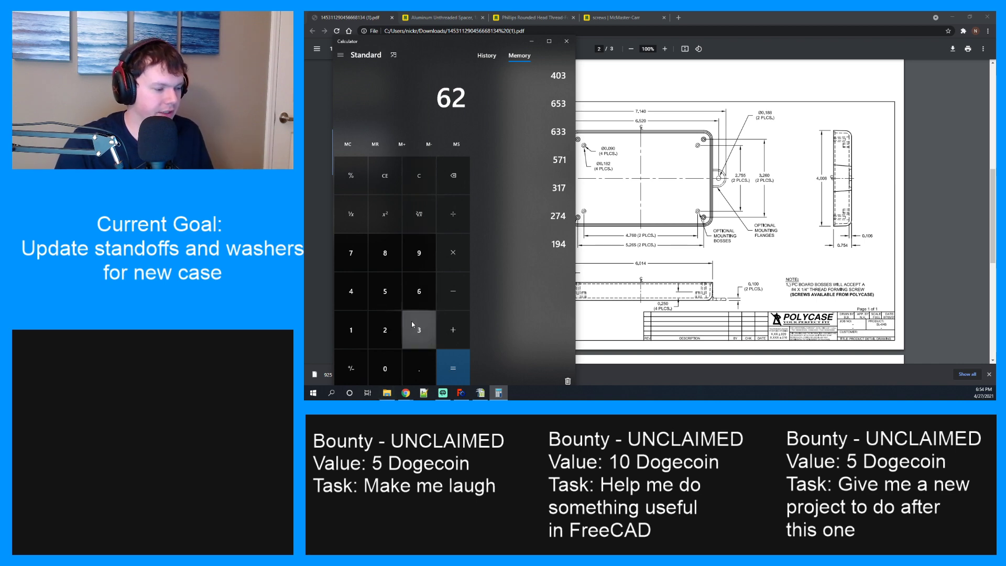
pyautogui.click(454, 330)
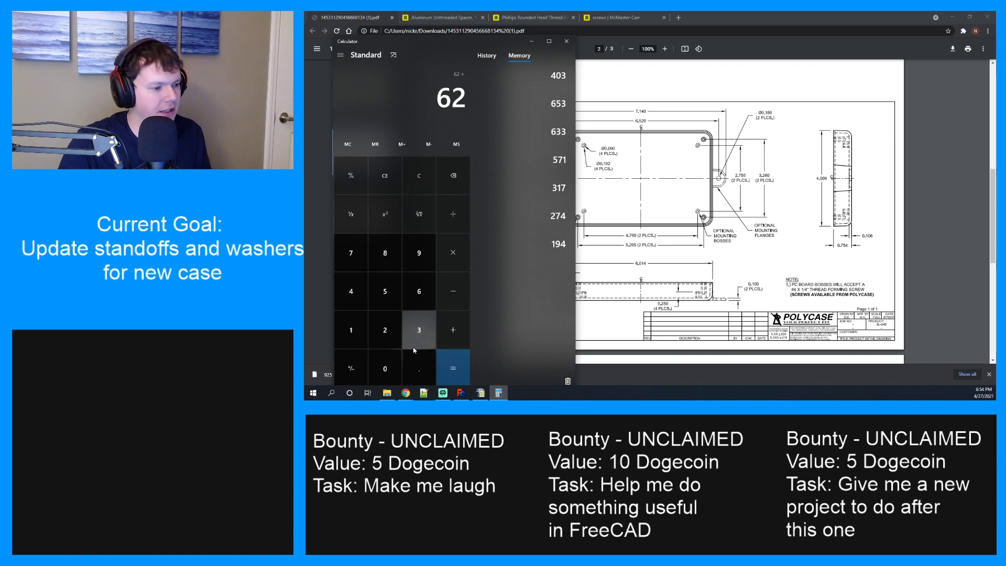
pyautogui.click(419, 330)
pyautogui.click(365, 257)
pyautogui.click(386, 292)
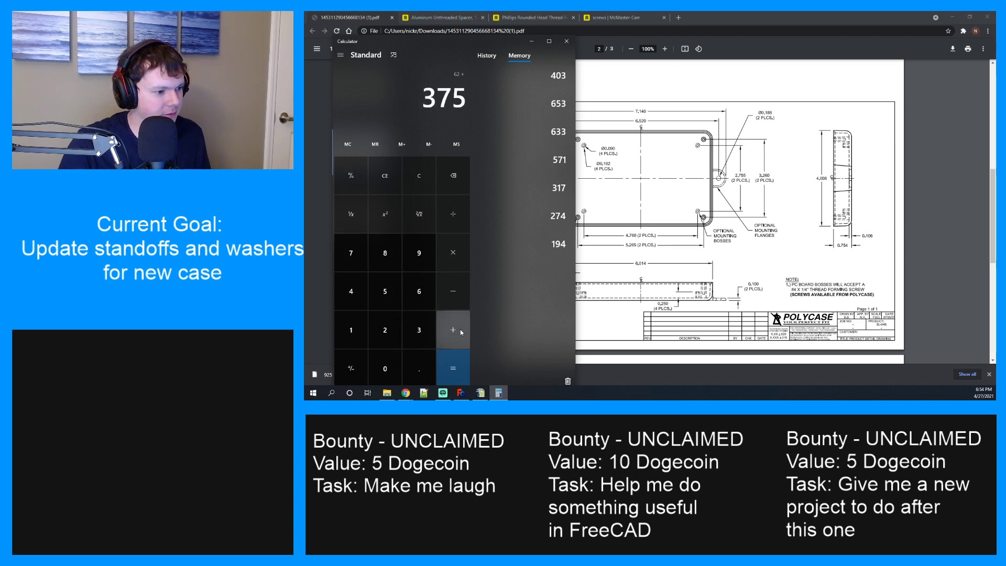
pyautogui.click(456, 329)
pyautogui.click(395, 336)
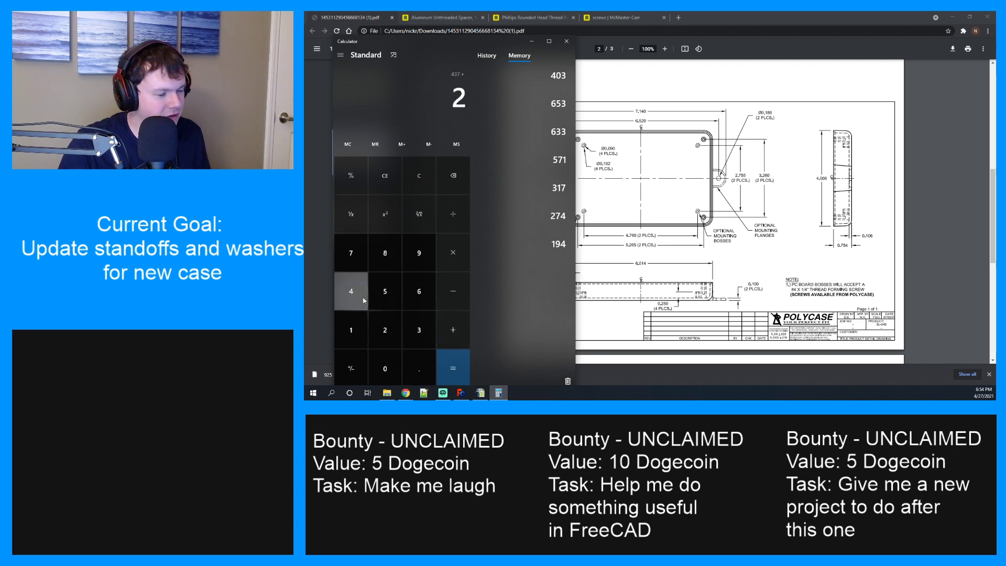
pyautogui.click(351, 291)
pyautogui.click(454, 367)
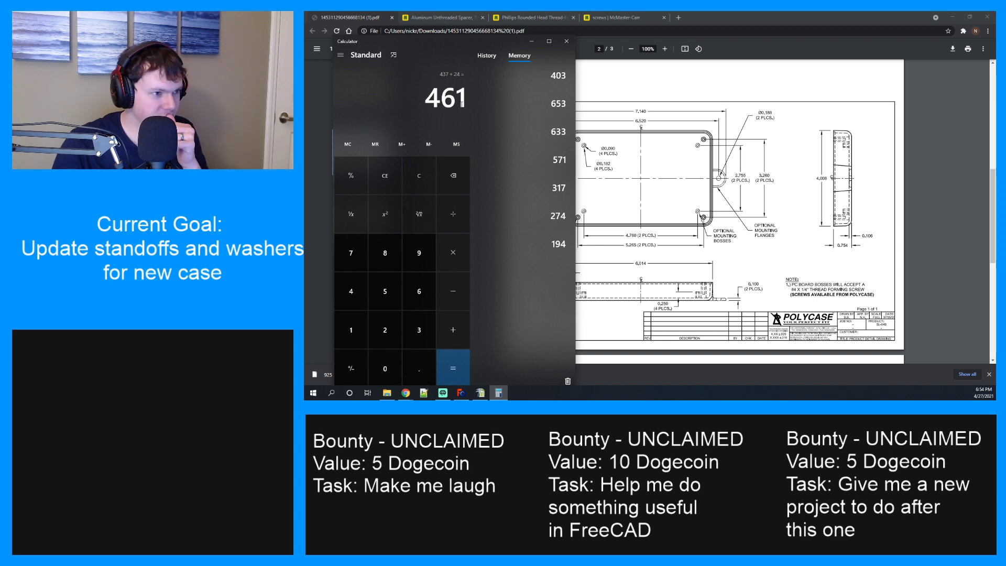
# Recall 403 from the calculator's memory and add 62 to it.
pyautogui.moveTo(515, 79)
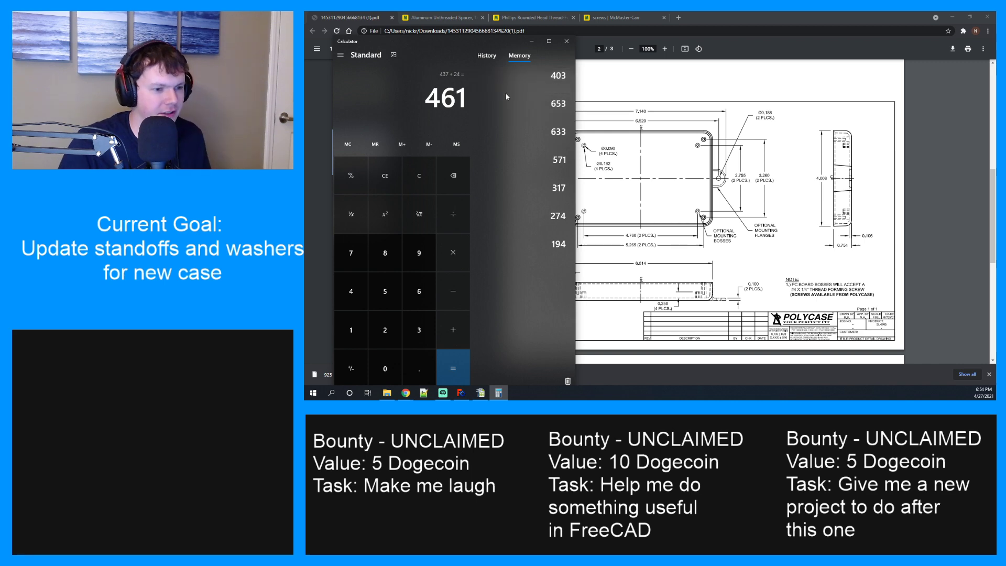
pyautogui.moveTo(545, 104)
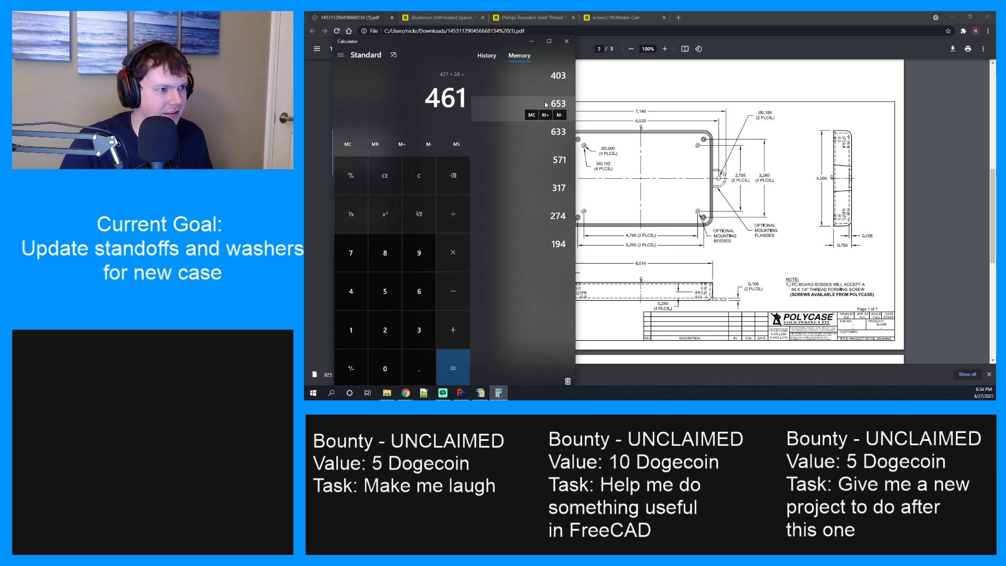
pyautogui.click(499, 82)
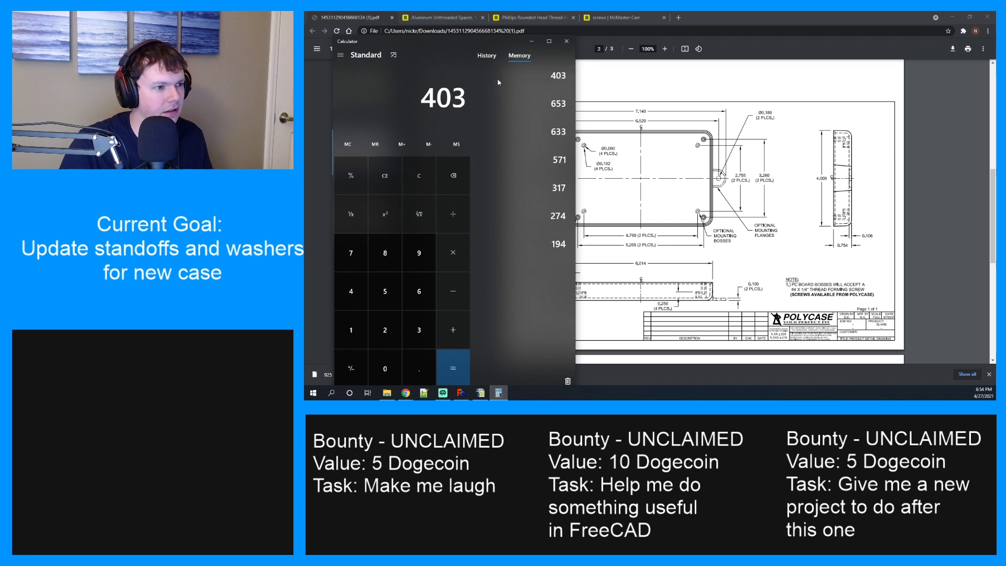
pyautogui.click(449, 324)
pyautogui.click(426, 291)
pyautogui.click(386, 328)
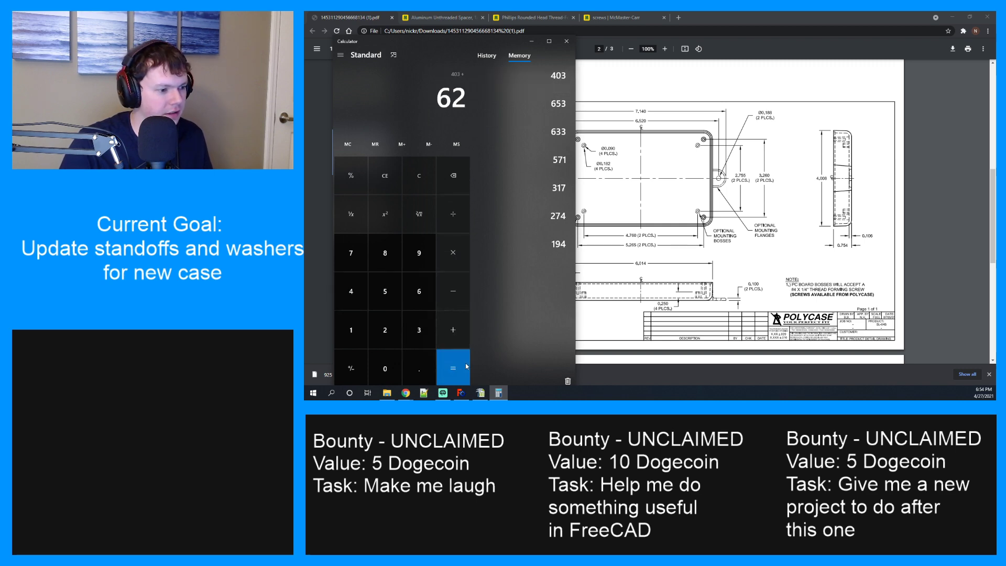
pyautogui.click(467, 366)
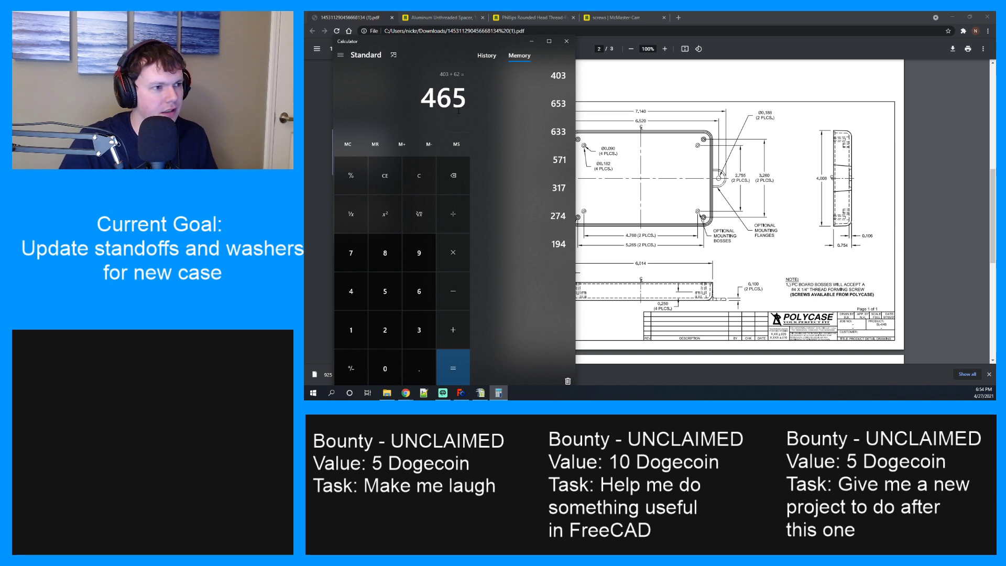
# Switch to McMaster-Carr in Chrome, examine the 4-40, 1/2" long pan head screw 91772A110 and return to the 4-40 listings.
pyautogui.hotkey('alt', 'Tab')
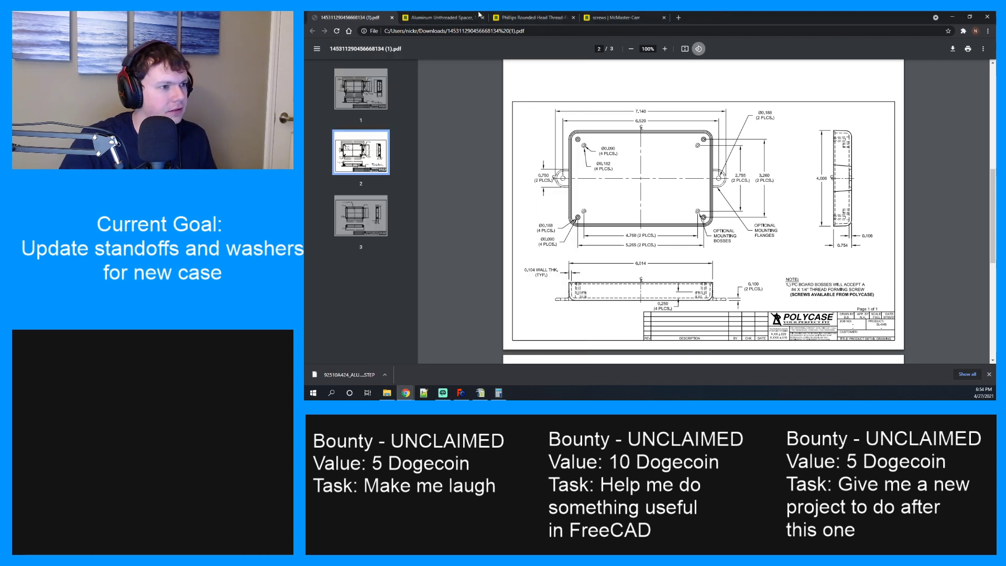
pyautogui.click(478, 16)
pyautogui.click(528, 15)
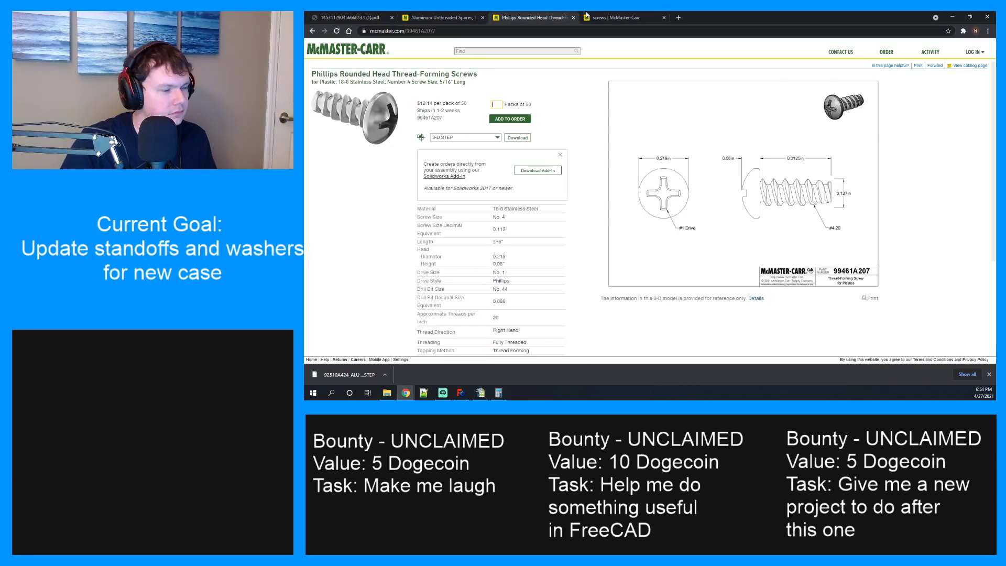
pyautogui.click(608, 16)
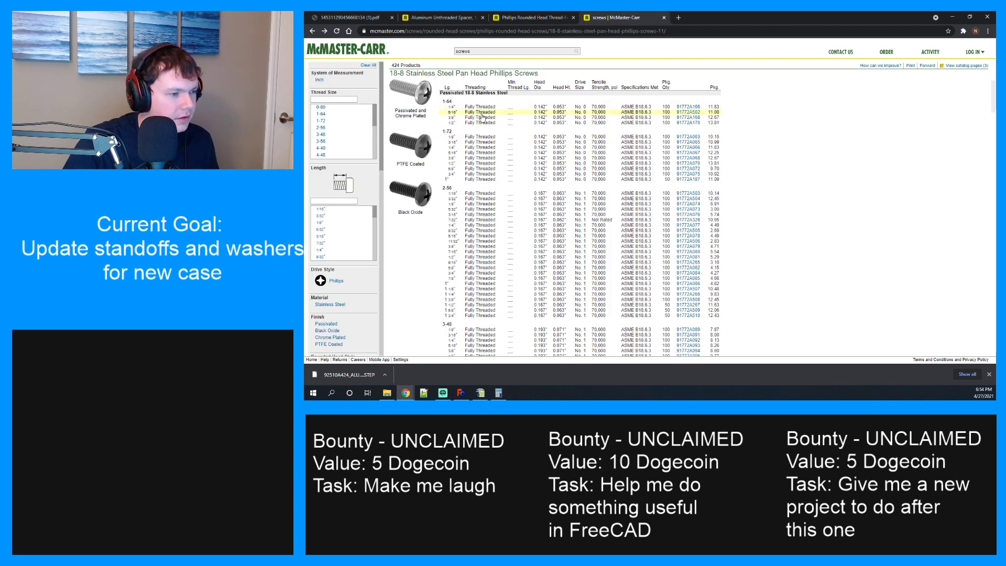
pyautogui.scroll(-5, 473, 174)
pyautogui.scroll(-1, 473, 174)
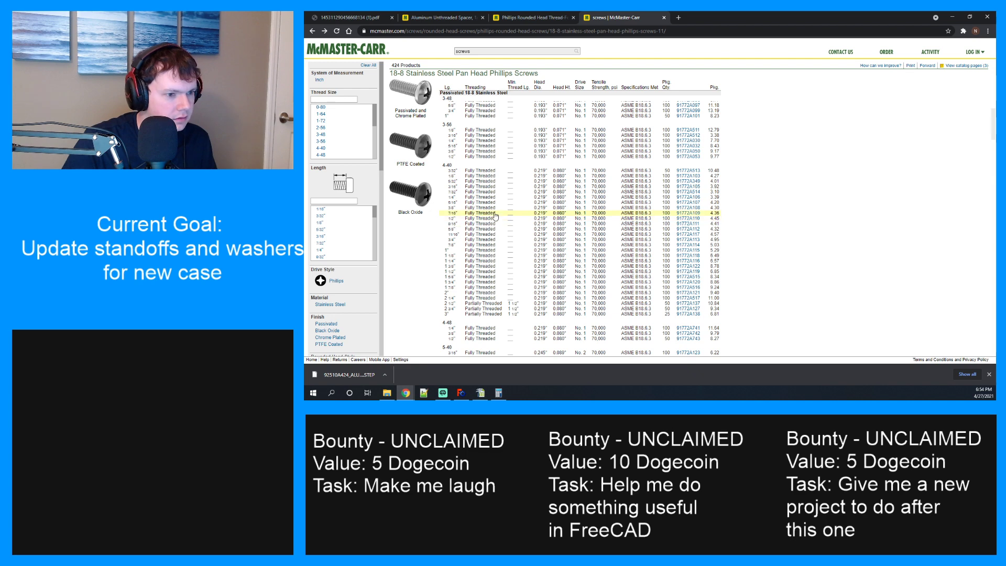
pyautogui.click(689, 218)
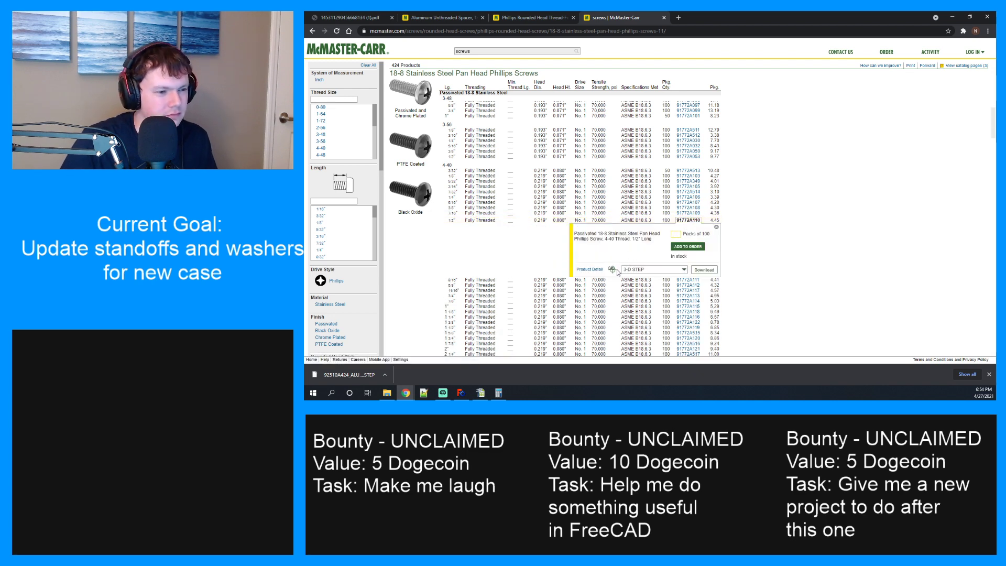
pyautogui.click(589, 270)
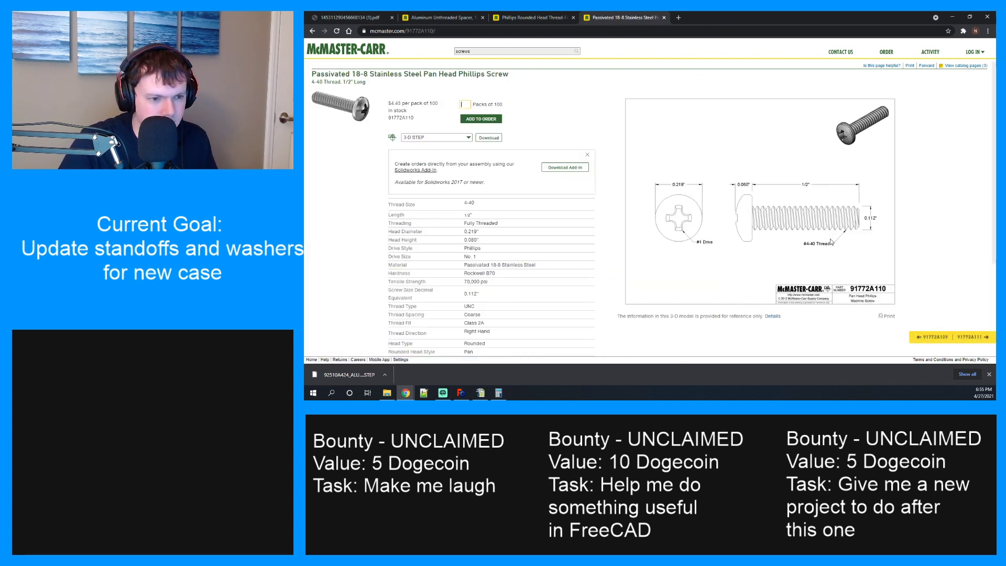
pyautogui.hotkey('alt', 'Left')
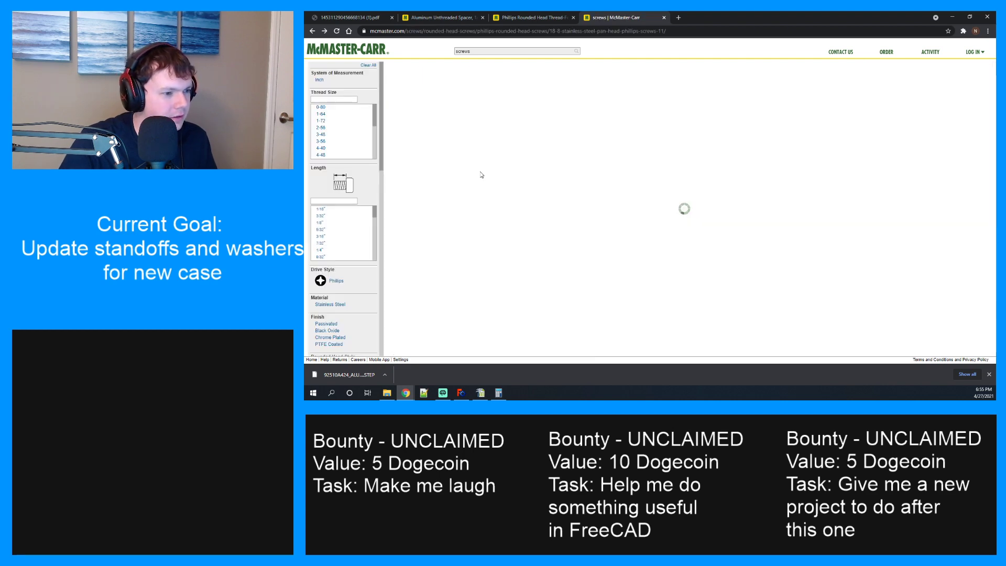
pyautogui.scroll(-4, 508, 243)
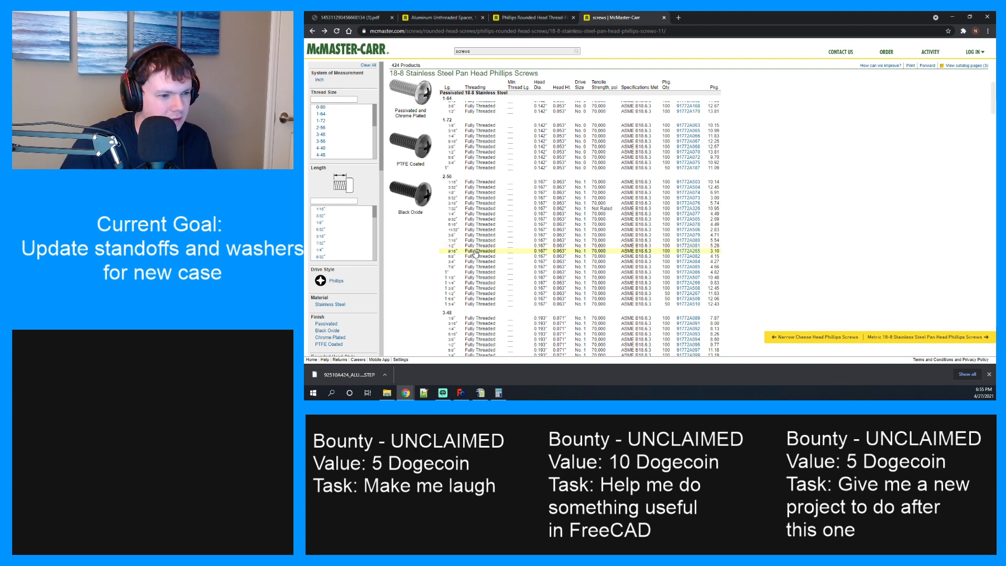
pyautogui.scroll(-6, 476, 249)
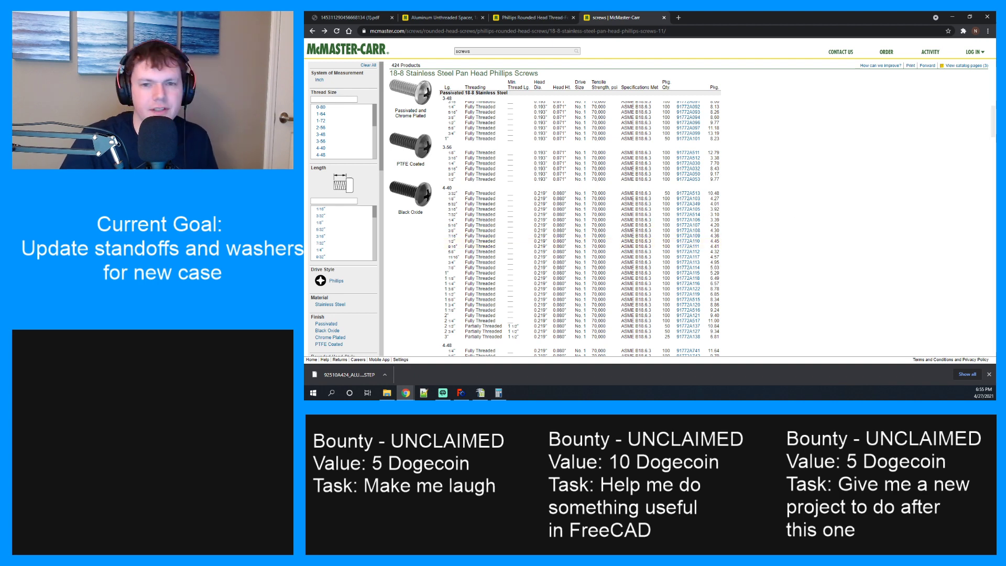
# Switch to Calculator and divide 9 by 16 to get the 9/16" screw length as a decimal.
pyautogui.hotkey('alt', 'Tab')
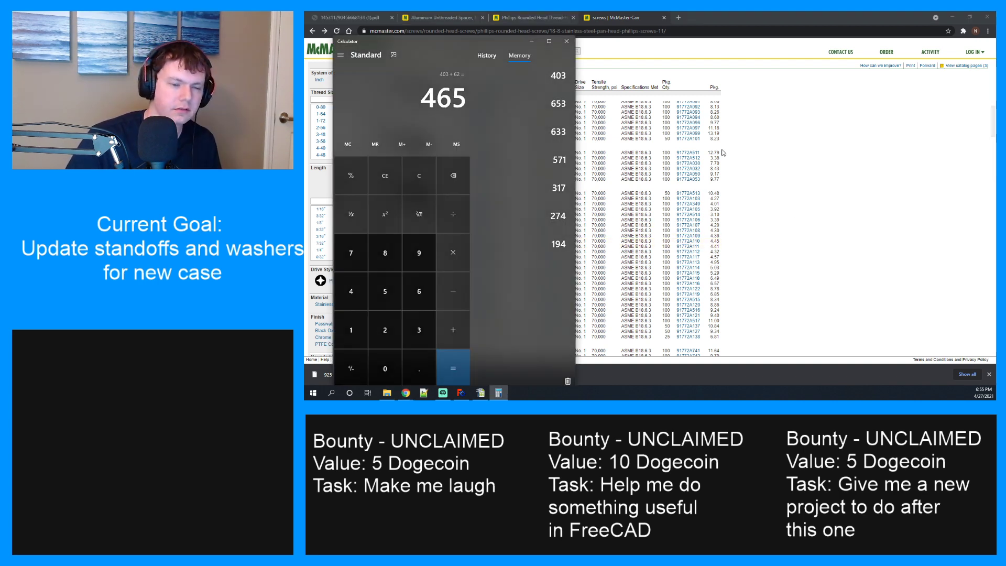
pyautogui.click(419, 252)
pyautogui.click(449, 210)
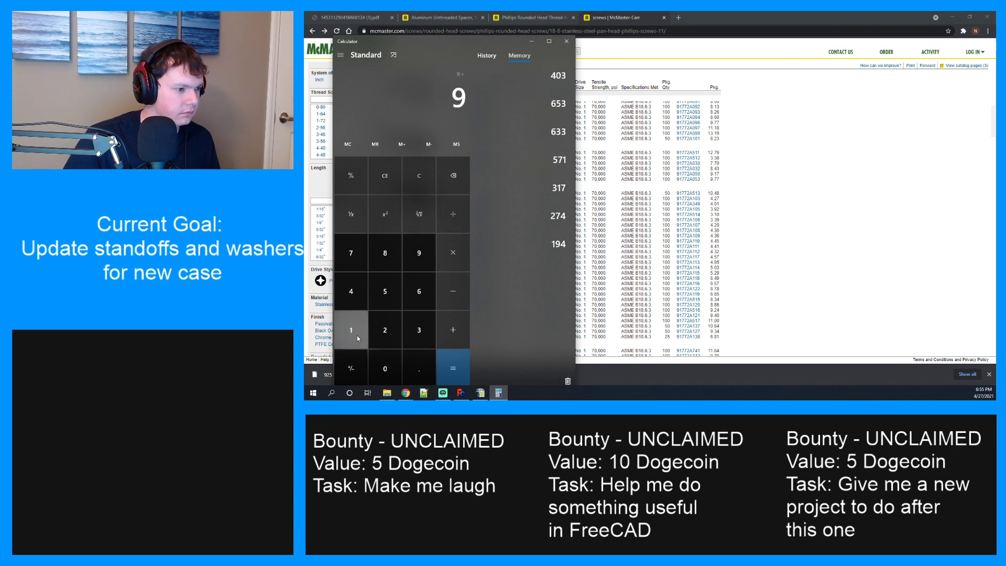
pyautogui.click(351, 330)
pyautogui.click(419, 291)
pyautogui.click(453, 368)
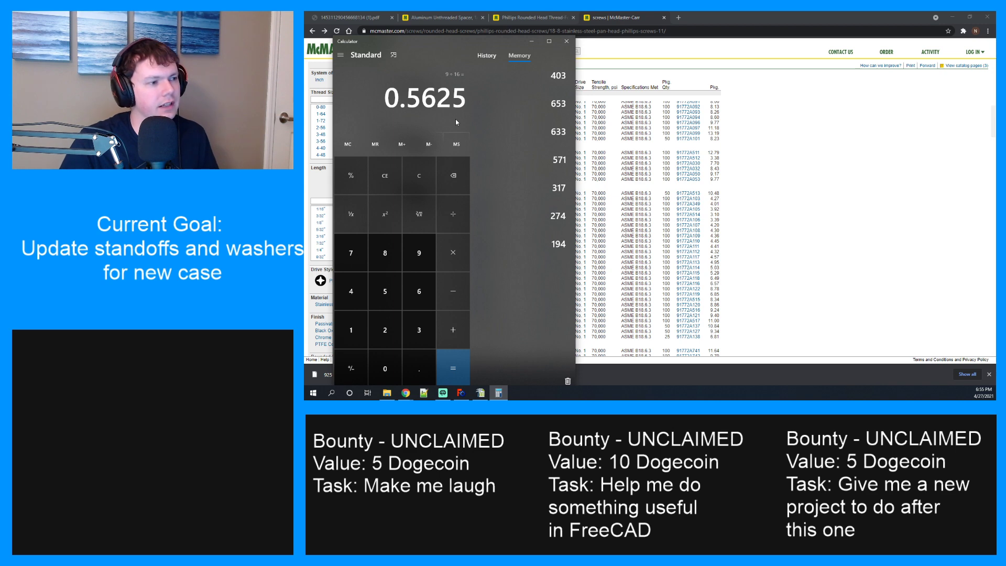
# Back on McMaster-Carr, open the 4-40, 9/16" long pan head screw 91772A111 and download its 3-D STEP model.
pyautogui.click(532, 41)
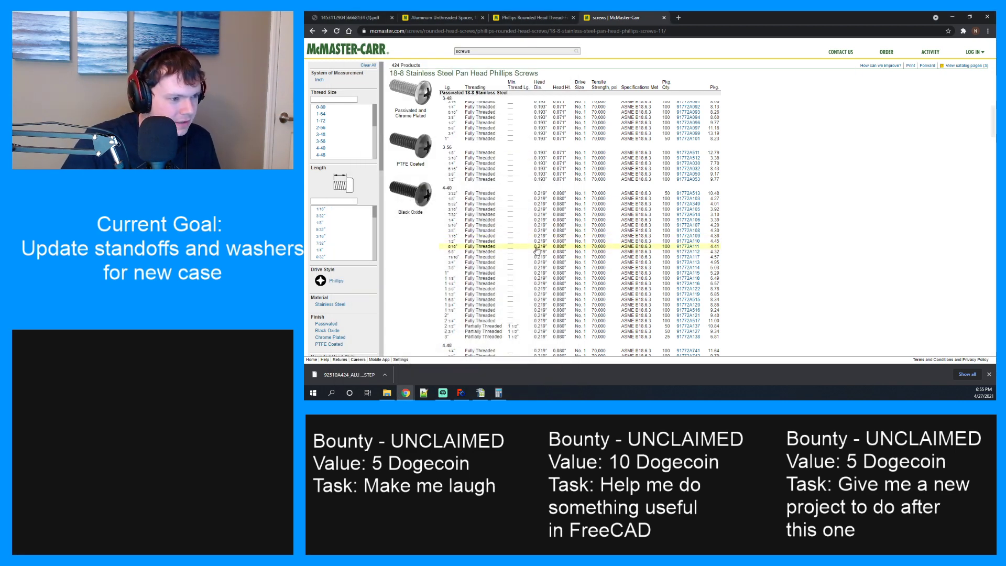
pyautogui.click(670, 247)
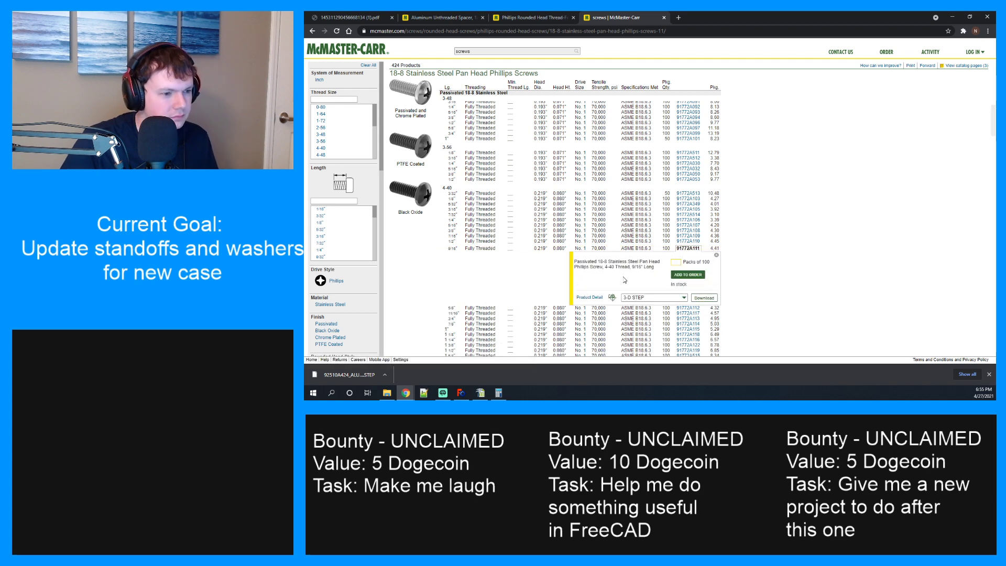
pyautogui.click(589, 297)
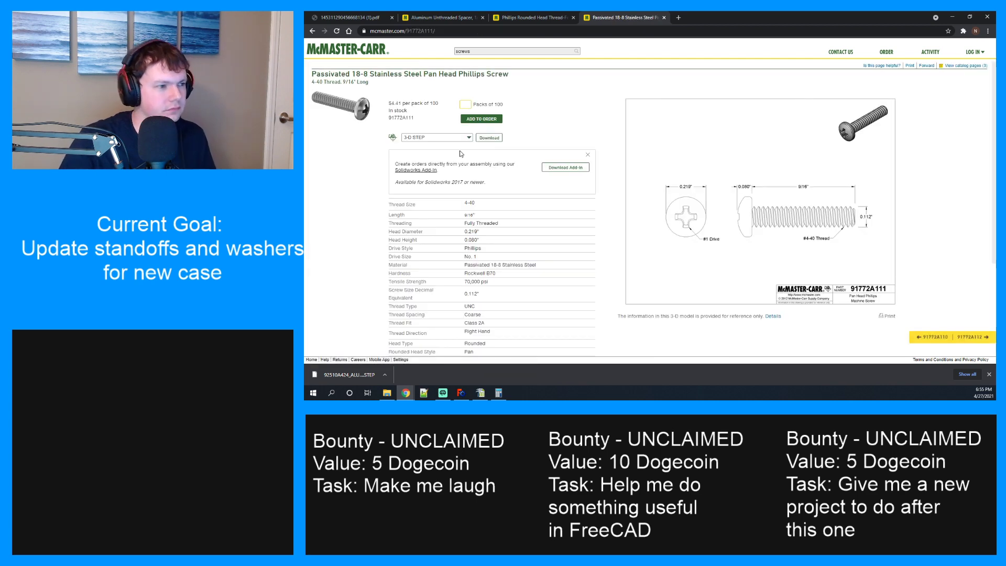
pyautogui.click(488, 138)
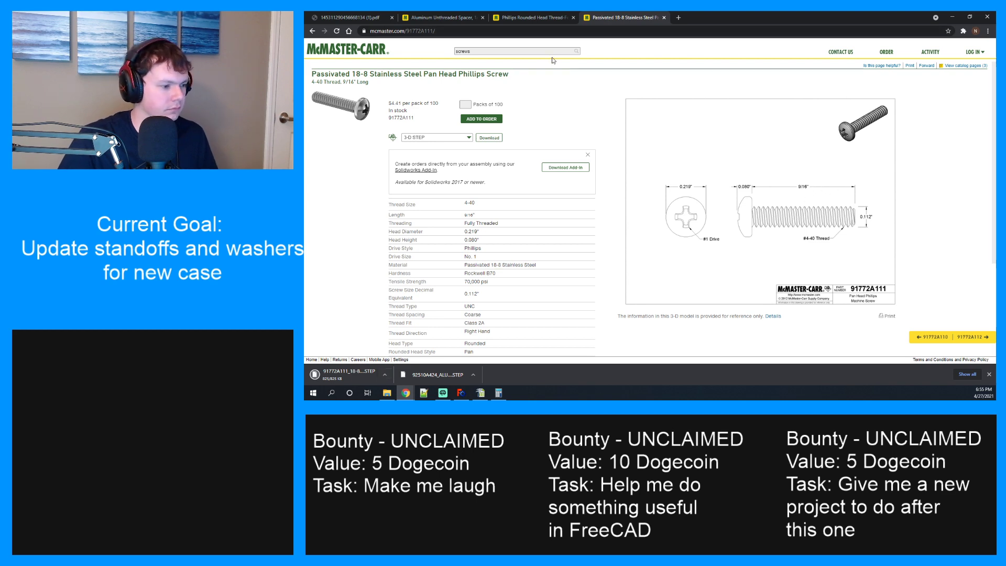
# Switch to FreeCAD, show part 91125A436_002 in the assembly and inspect the mounting hardware around the board.
pyautogui.click(461, 394)
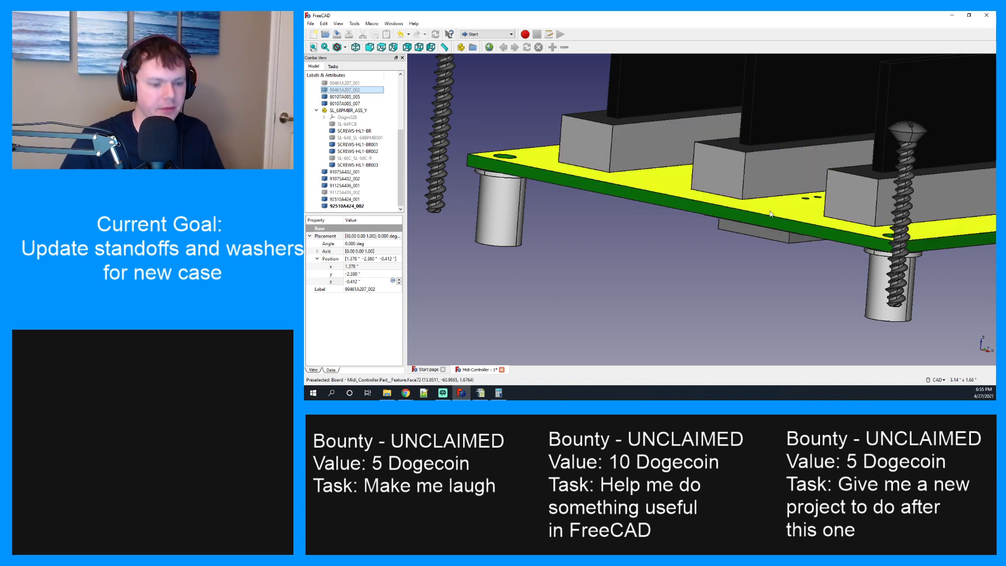
pyautogui.moveTo(746, 141); pyautogui.dragTo(754, 229, button='middle')
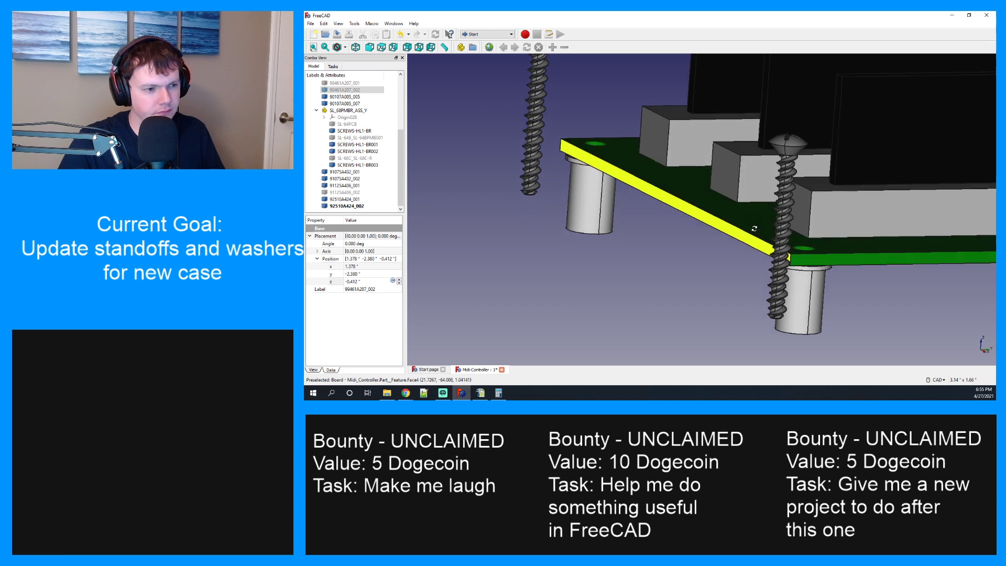
pyautogui.click(360, 193)
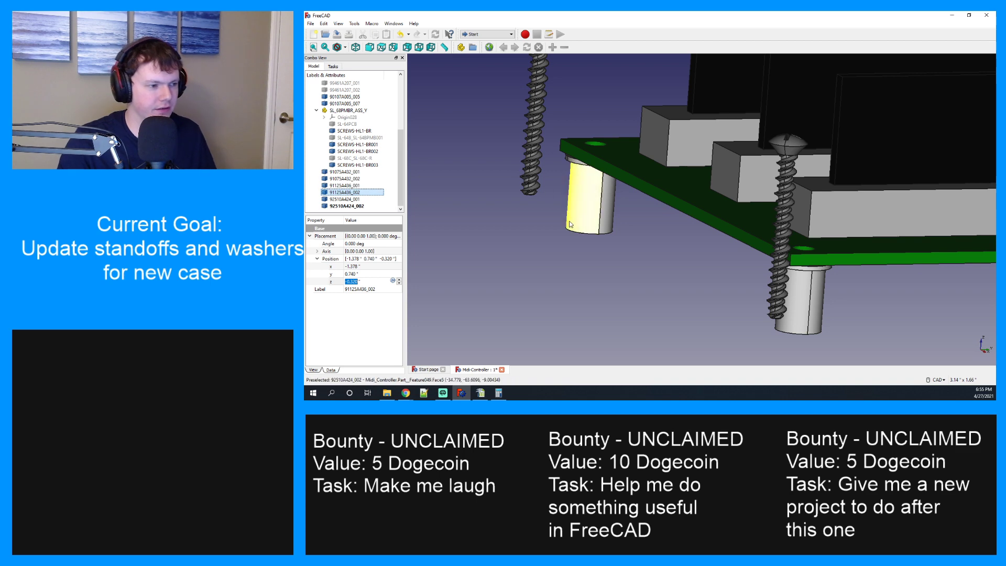
pyautogui.scroll(-4, 605, 241)
pyautogui.scroll(-2, 605, 241)
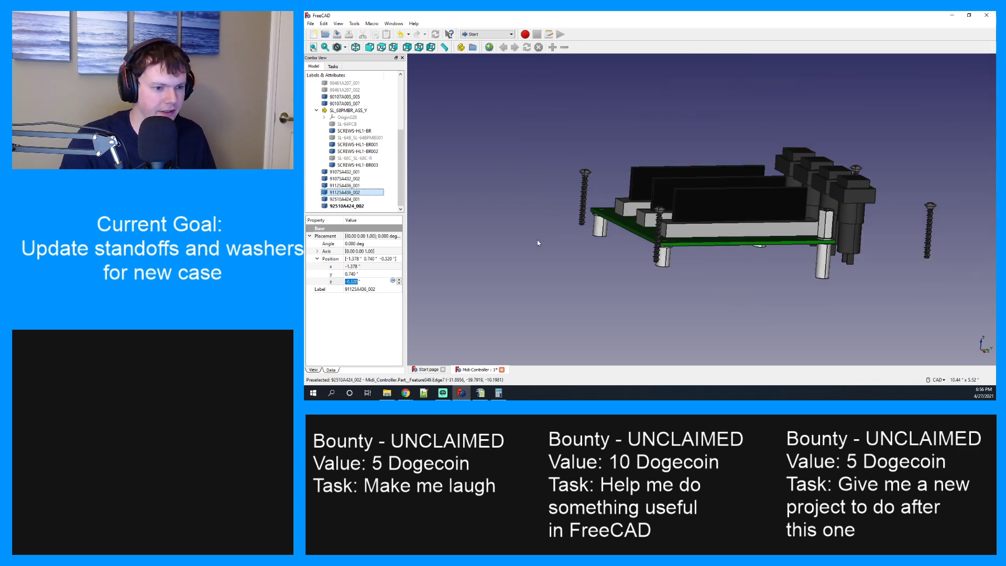
pyautogui.scroll(1, 345, 177)
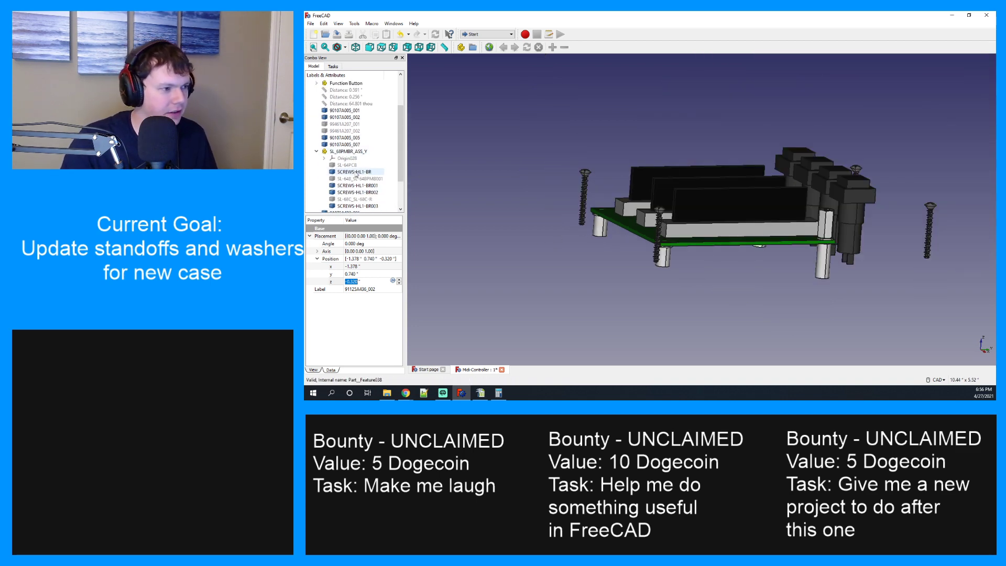
pyautogui.scroll(3, 356, 175)
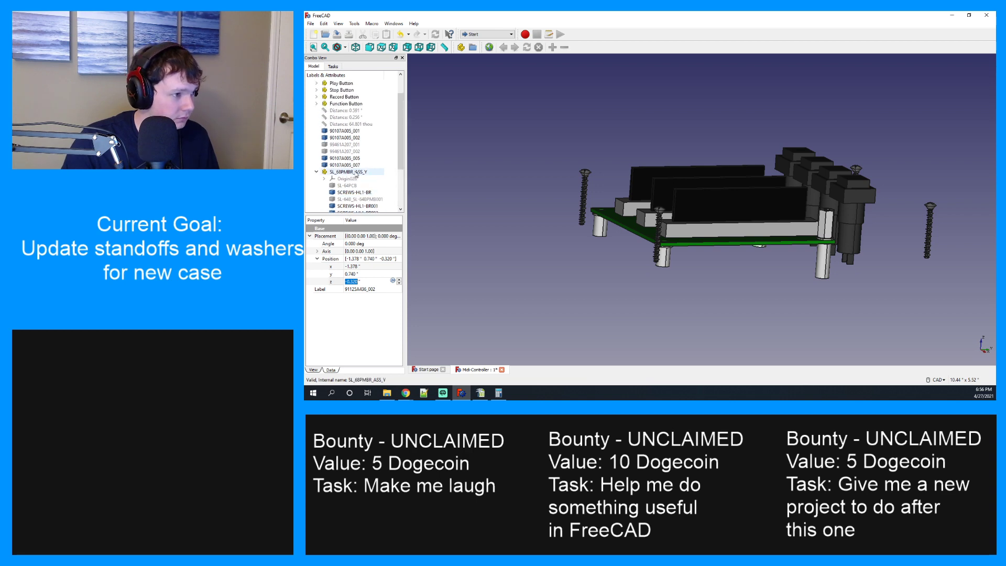
# Delete the three leftover distance measurements from the MIDI controller assembly.
pyautogui.click(358, 131)
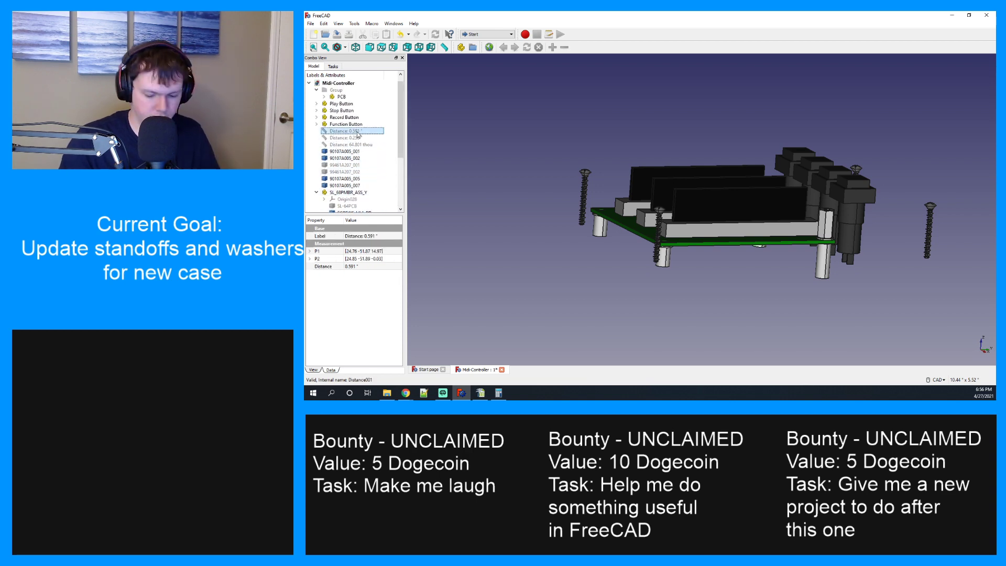
pyautogui.press('Delete')
pyautogui.click(358, 132)
pyautogui.press('Delete')
pyautogui.click(358, 132)
pyautogui.press('Delete')
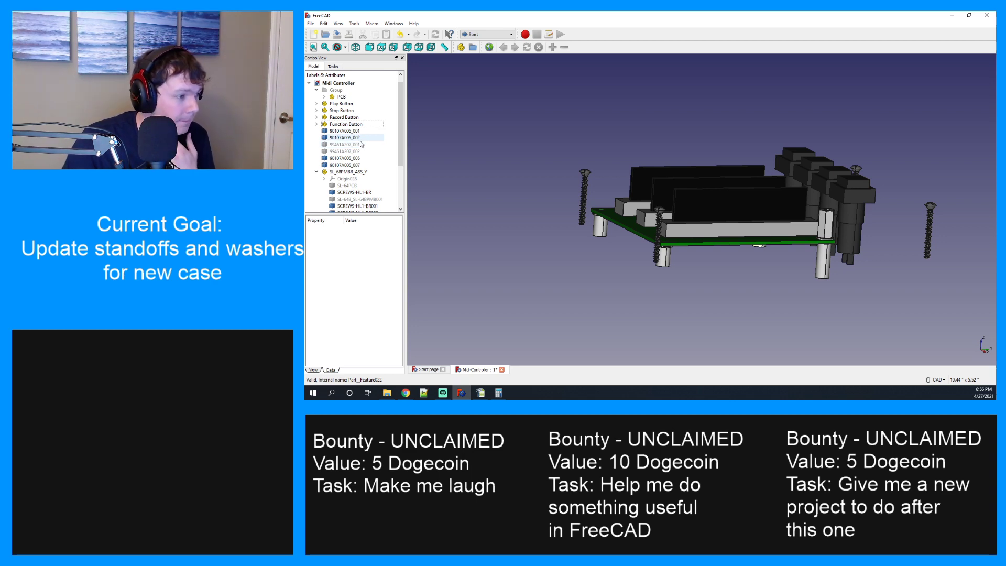
# Import the downloaded 91772A111 screw model into the assembly.
pyautogui.click(359, 146)
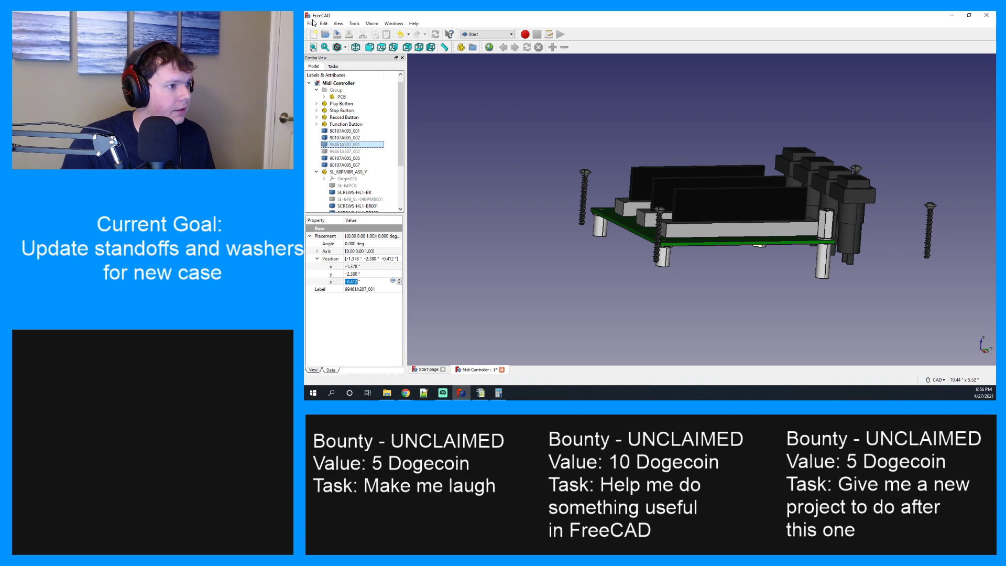
pyautogui.click(311, 23)
pyautogui.click(360, 147)
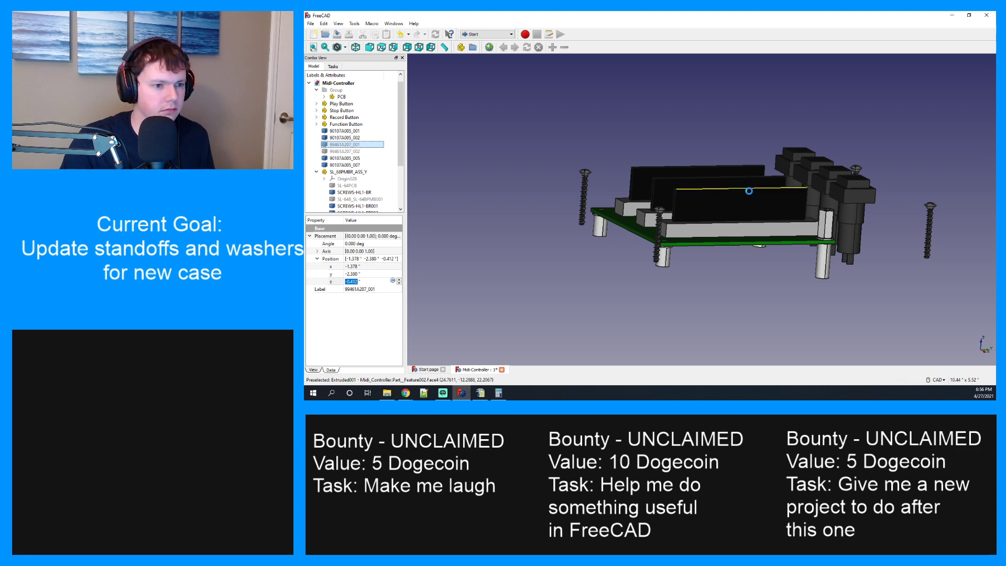
# Look up the placement of spacer 92510A424_001 under the board's corner and set screw 91772A111's X position to 1.378 in.
pyautogui.scroll(-4, 710, 222)
pyautogui.moveTo(665, 225); pyautogui.dragTo(730, 213, button='middle')
pyautogui.scroll(4, 664, 225)
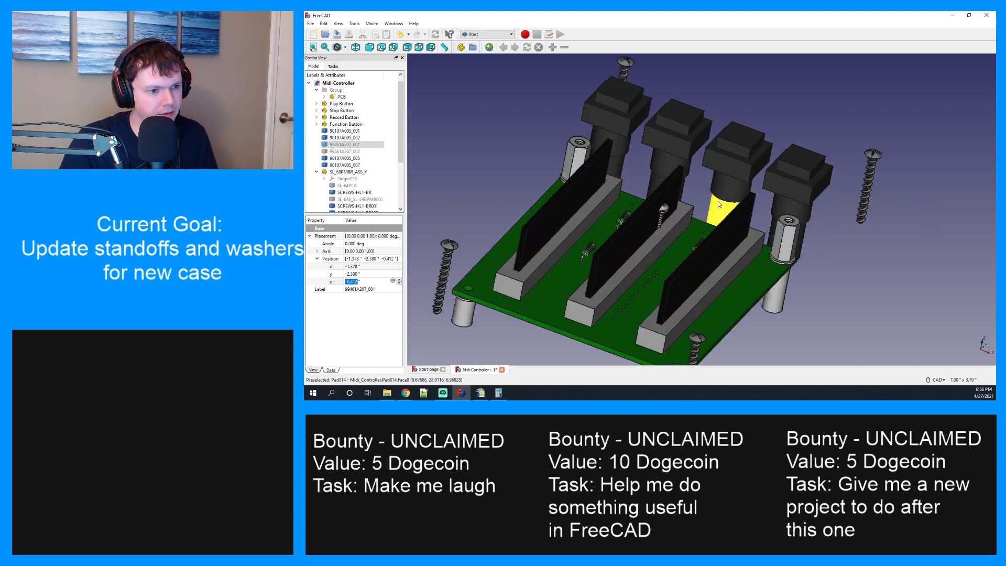
pyautogui.scroll(-2, 664, 229)
pyautogui.scroll(5, 663, 288)
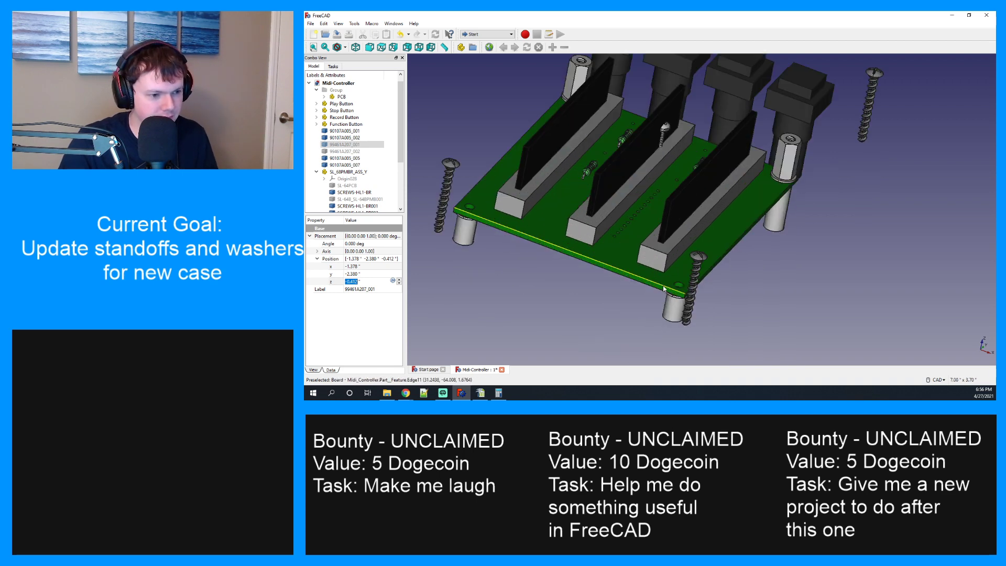
pyautogui.click(676, 329)
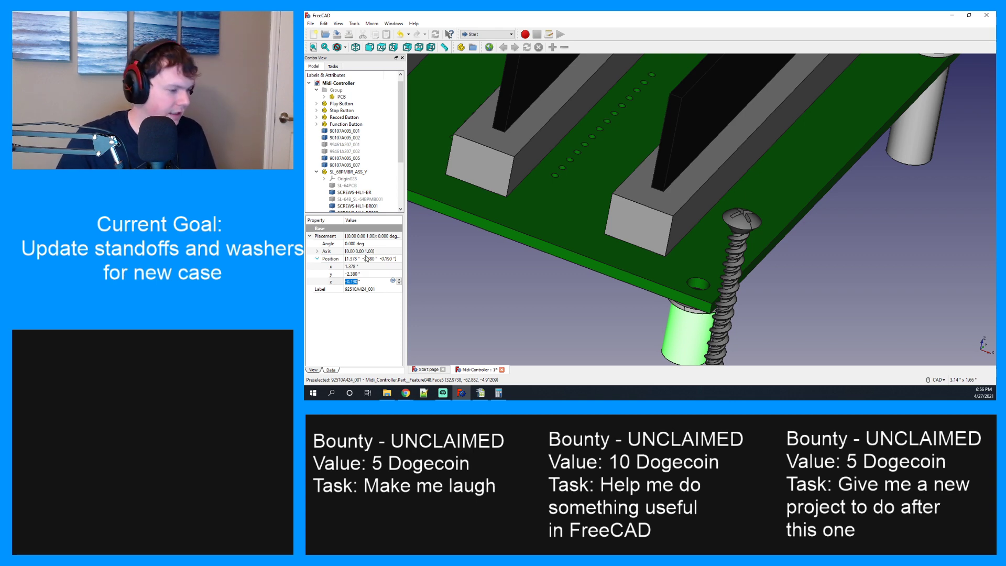
pyautogui.scroll(-3, 357, 199)
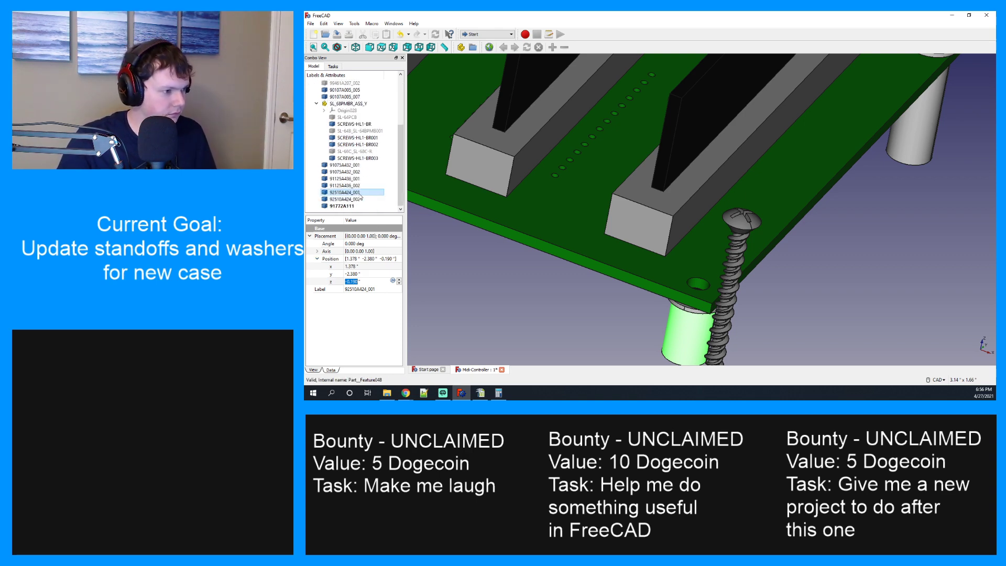
pyautogui.click(354, 206)
pyautogui.click(353, 268)
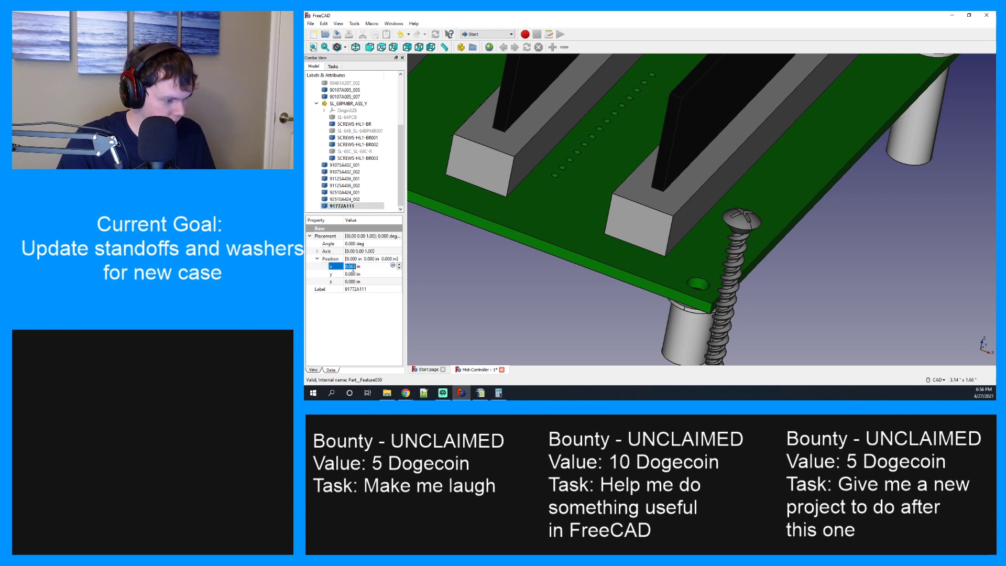
pyautogui.write('1.')
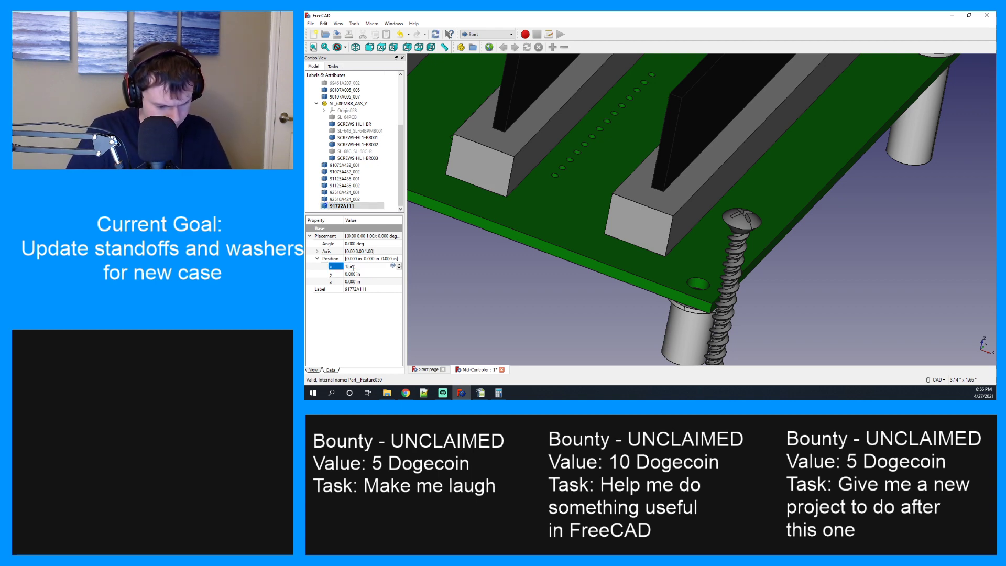
pyautogui.write('375')
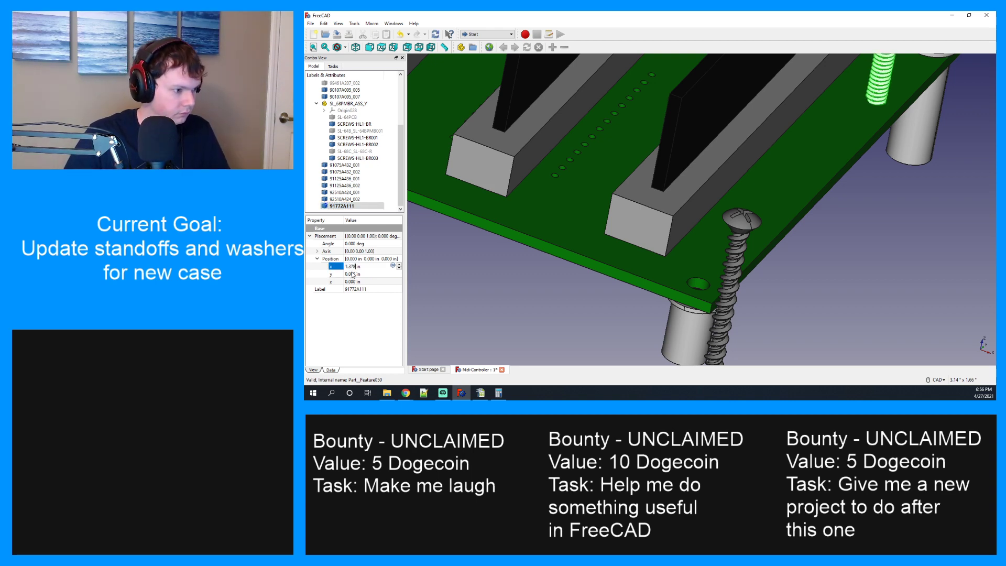
# Set the Y position of screw 91772A111 to -2.38 in.
pyautogui.click(353, 274)
pyautogui.write('-23')
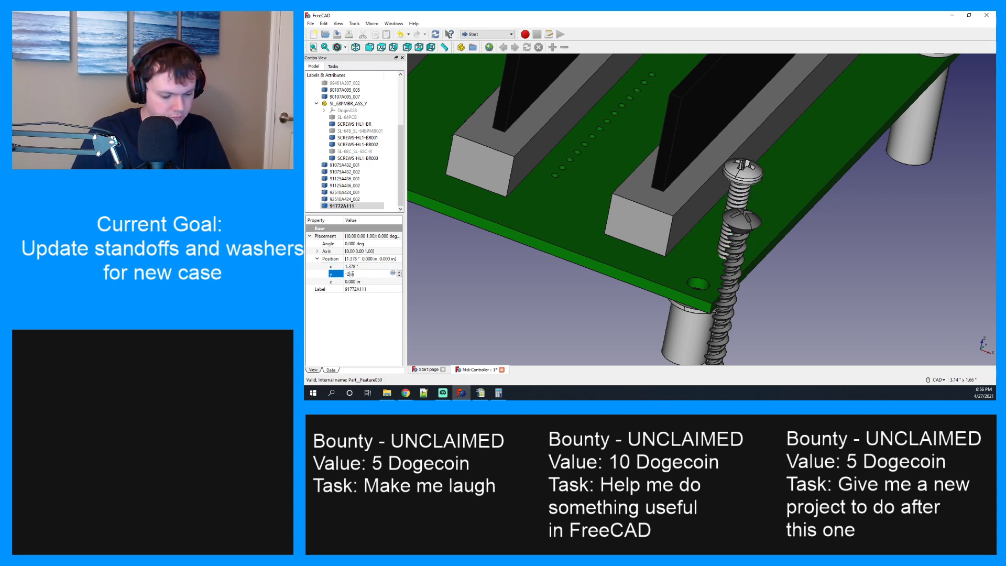
pyautogui.press('BackSpace')
pyautogui.write('.3')
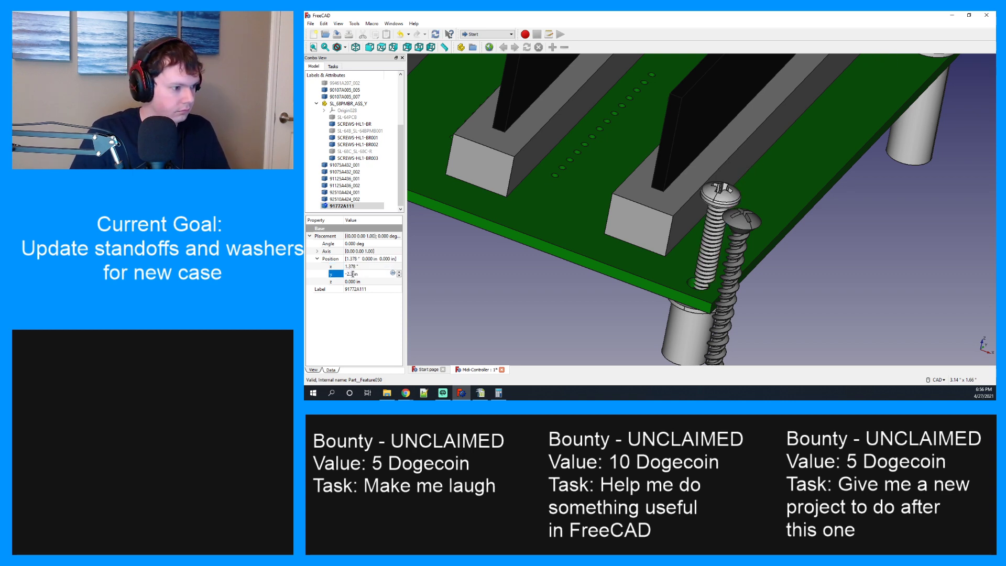
pyautogui.write('5')
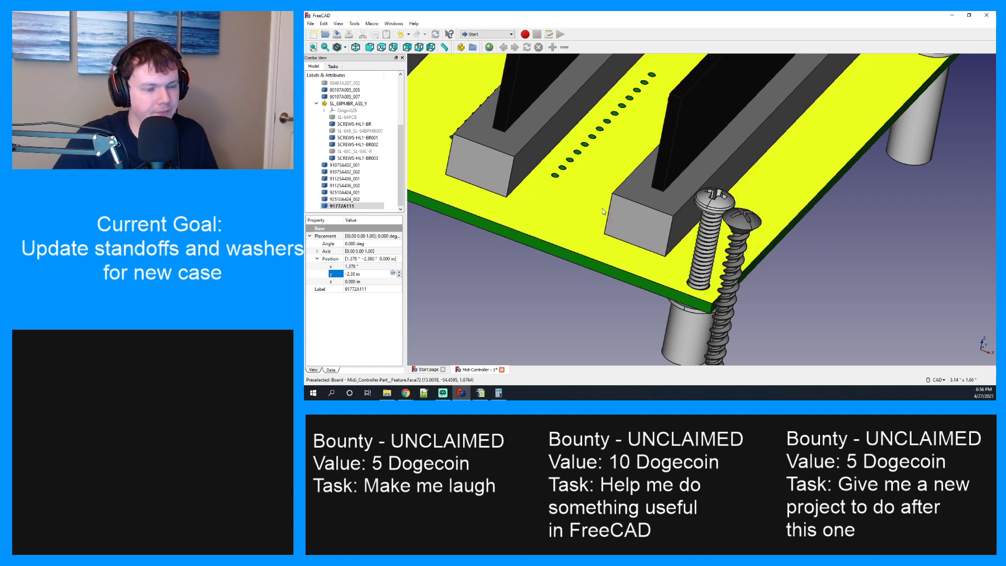
# Hide spacer 92510A424_001 and check the screw's alignment with washer 90107A005_002 and the board hole from below.
pyautogui.moveTo(672, 265)
pyautogui.mouseDown(button='middle')
pyautogui.moveTo(679, 317)
pyautogui.moveTo(686, 261)
pyautogui.mouseUp(button='middle')
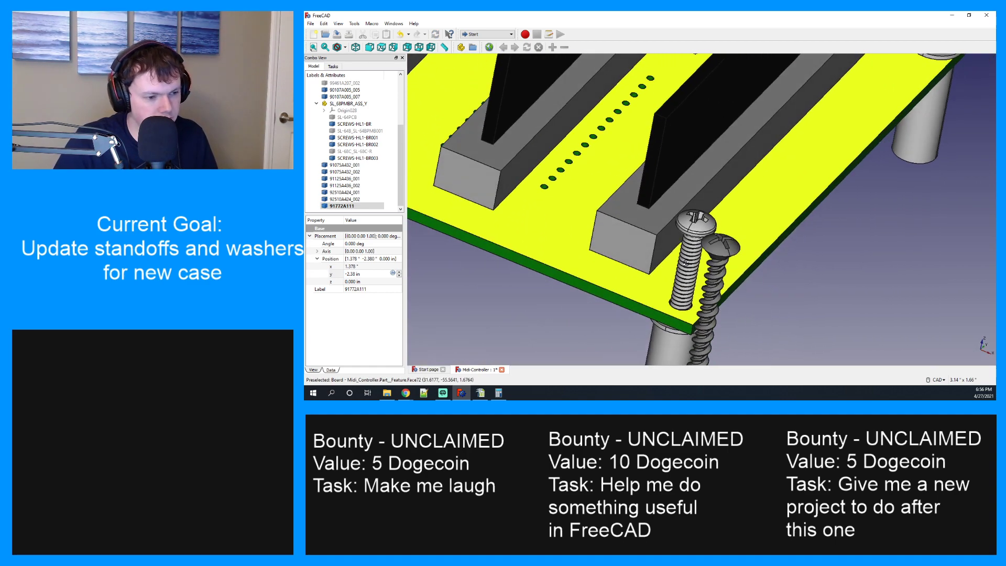
pyautogui.press('1')
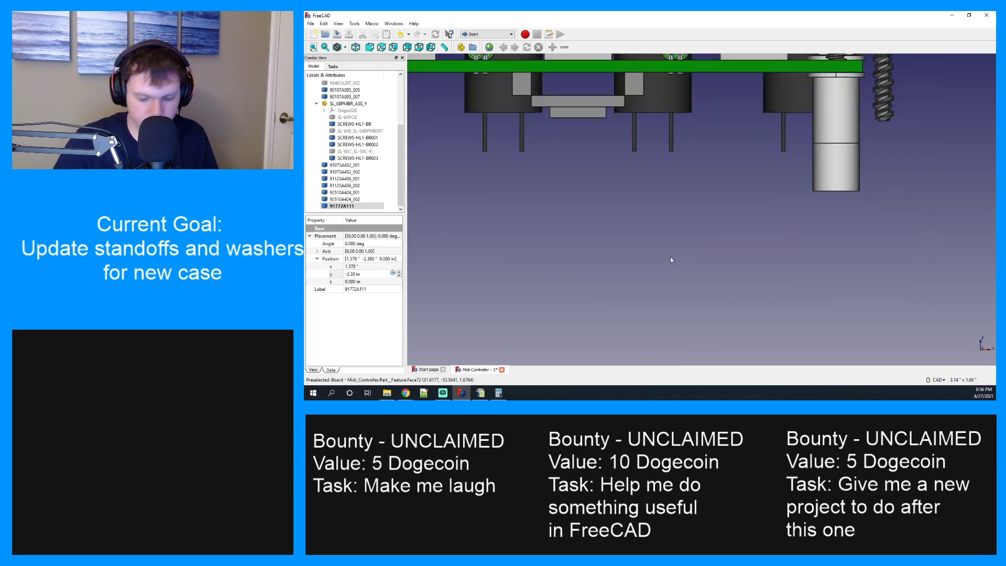
pyautogui.press('2')
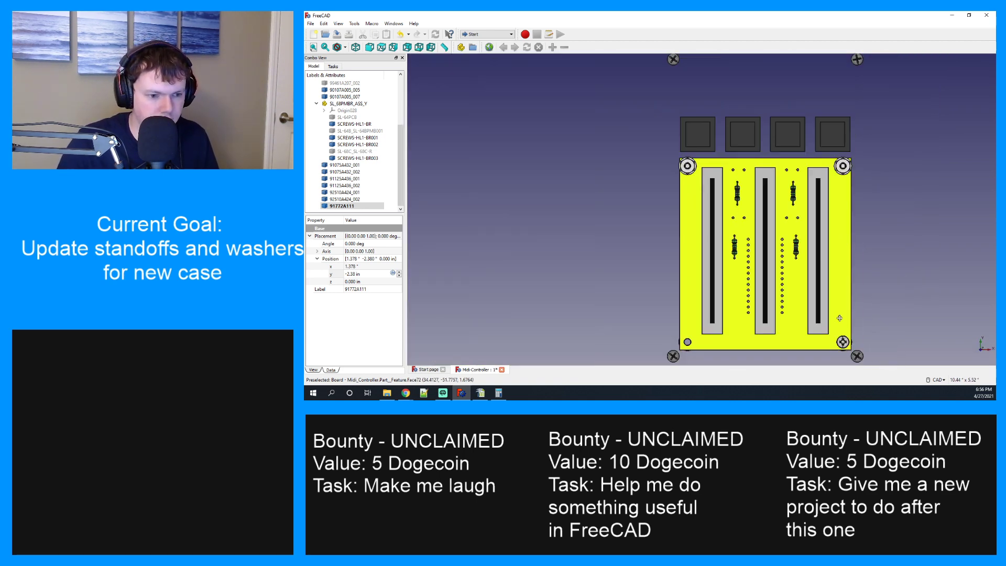
pyautogui.scroll(8, 839, 318)
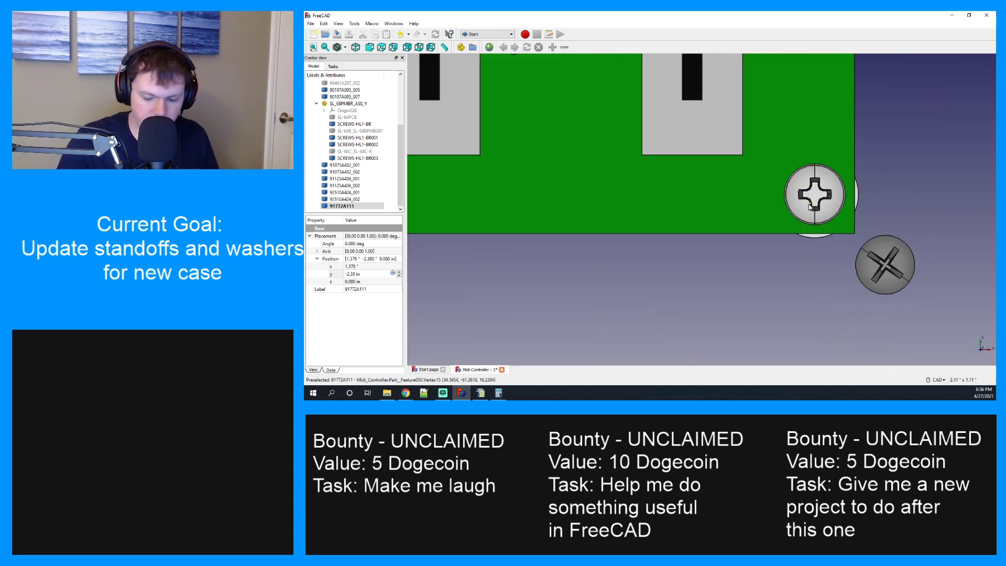
pyautogui.press('5')
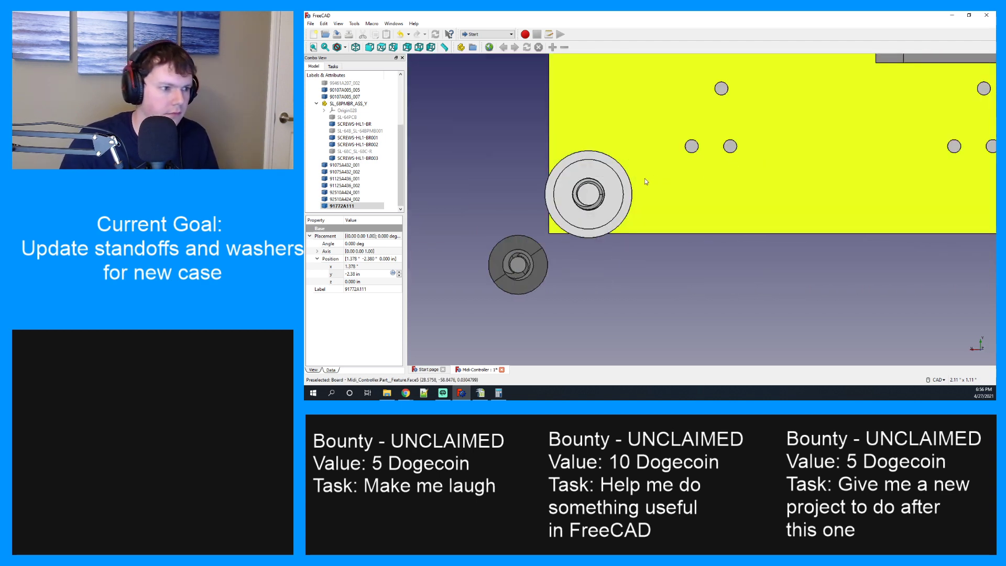
pyautogui.scroll(2, 617, 187)
pyautogui.click(617, 191)
pyautogui.press('space')
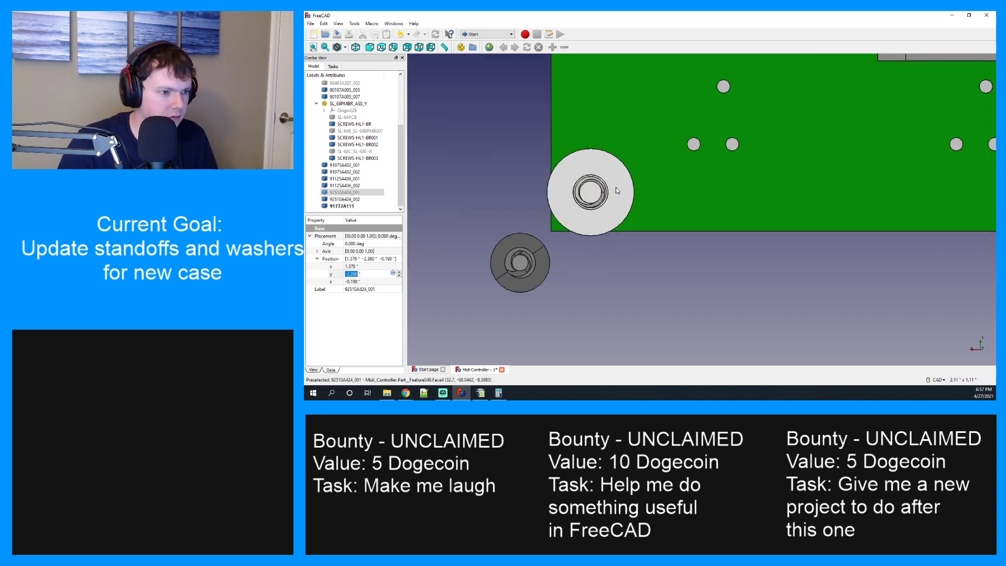
pyautogui.click(616, 190)
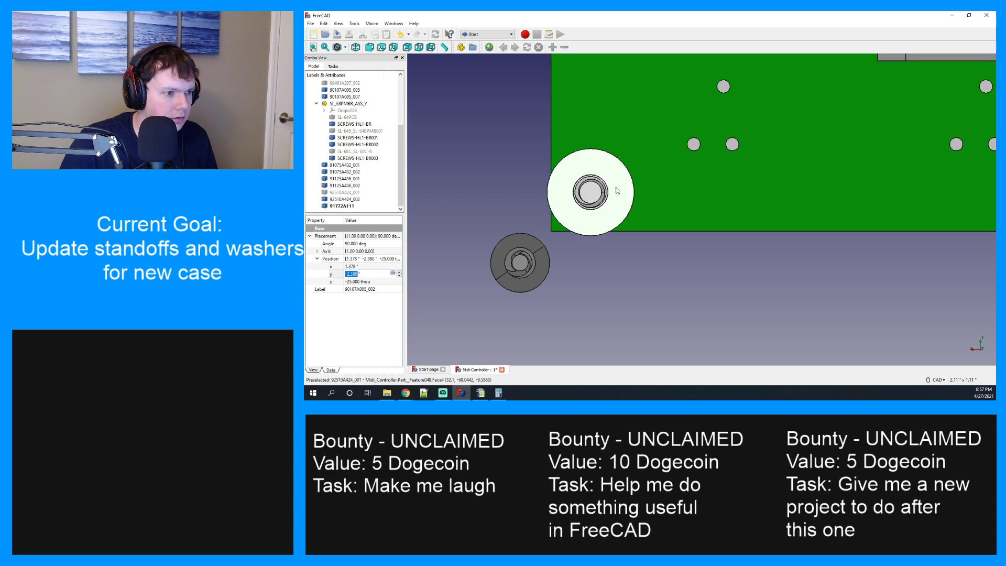
pyautogui.scroll(4, 617, 191)
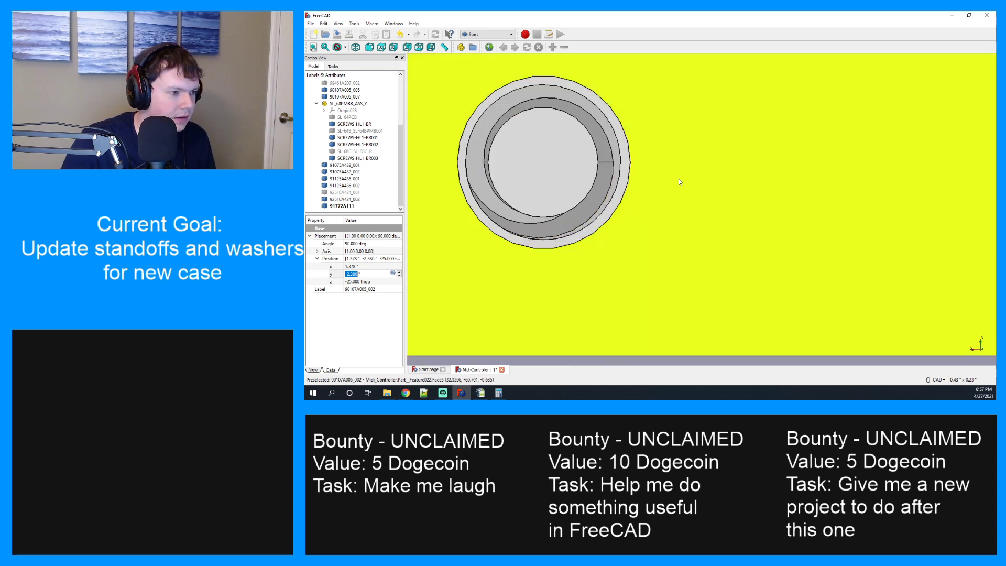
pyautogui.click(540, 175)
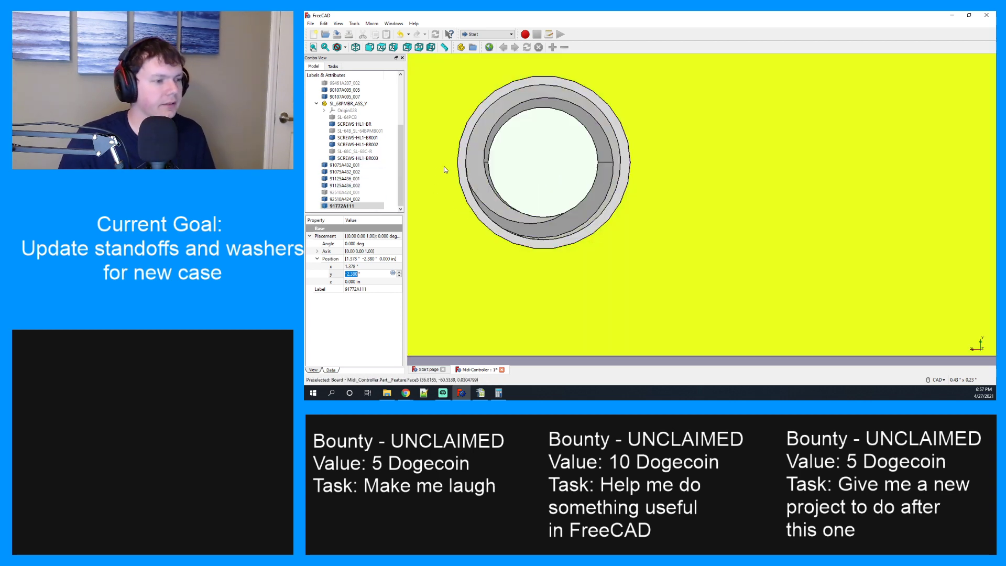
# Lower screw 91772A111 through the board and washer by setting its Z position to -0.5 in.
pyautogui.press('0')
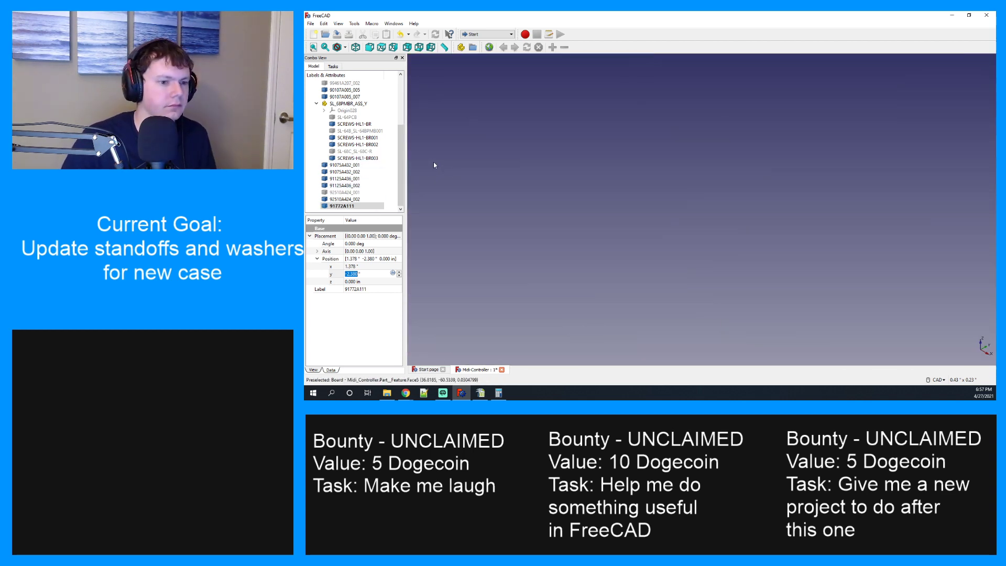
pyautogui.scroll(-14, 550, 212)
pyautogui.scroll(4, 568, 212)
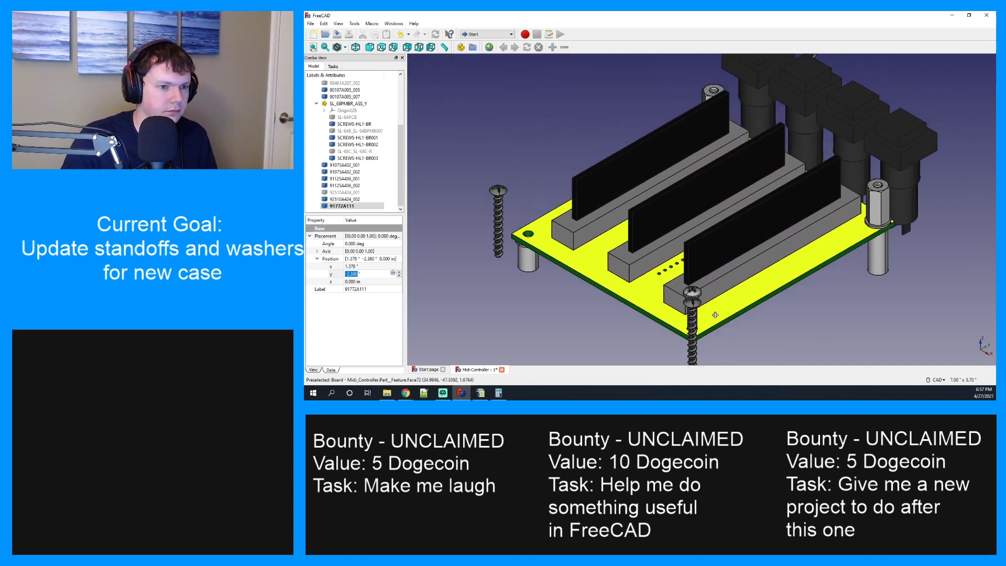
pyautogui.scroll(3, 703, 277)
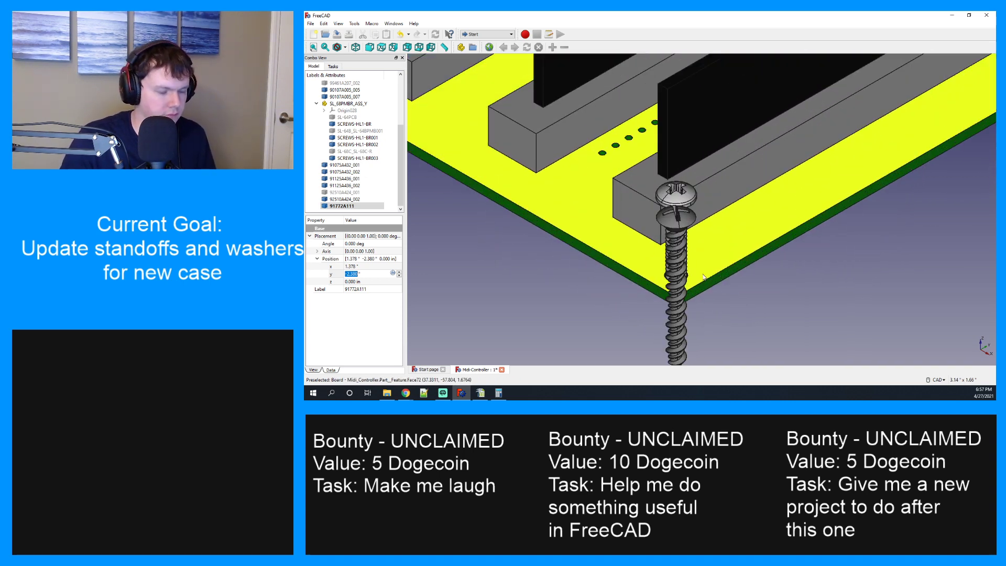
pyautogui.moveTo(703, 277); pyautogui.dragTo(703, 259, button='middle')
pyautogui.press('2')
pyautogui.press('1')
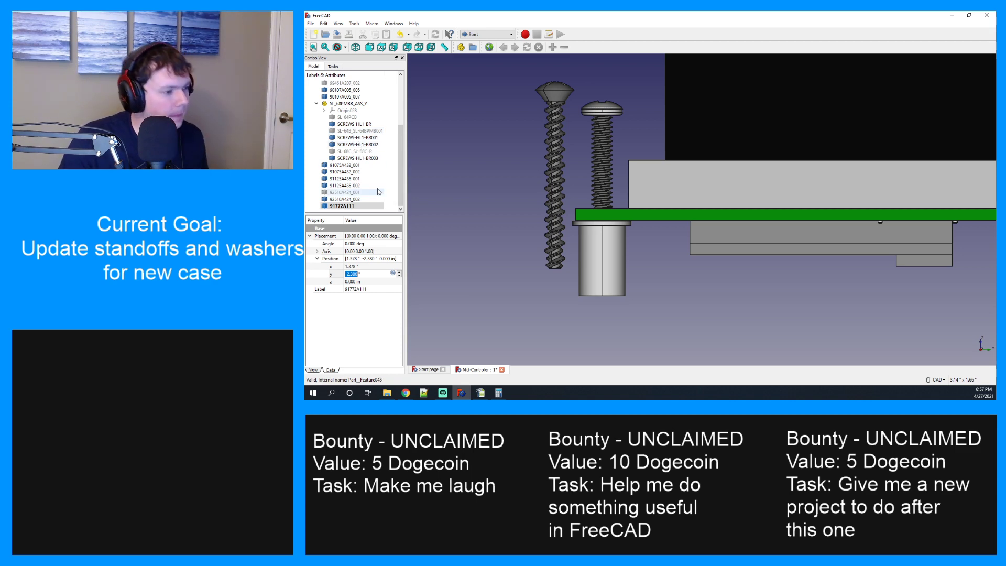
pyautogui.click(355, 282)
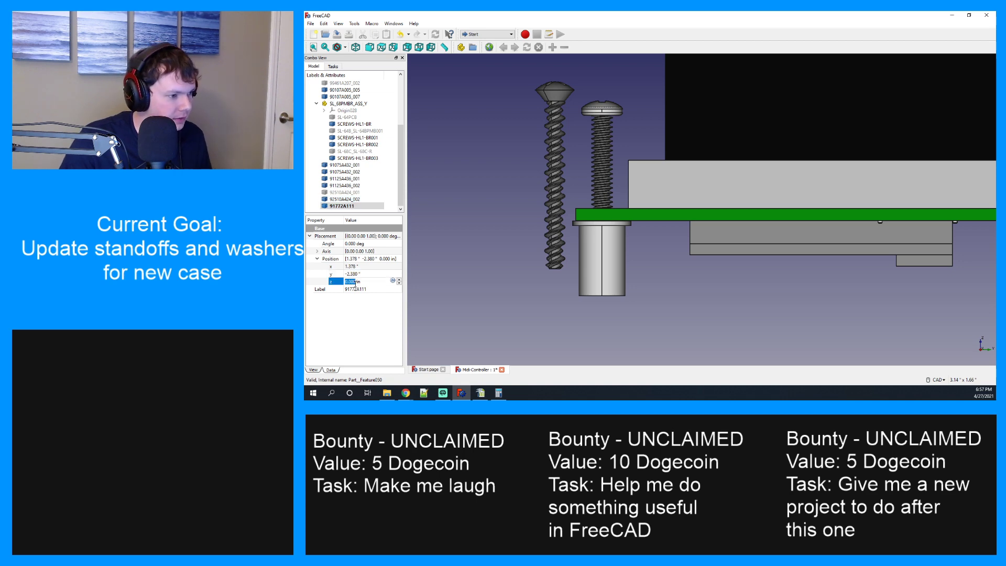
pyautogui.moveTo(356, 283); pyautogui.dragTo(344, 282)
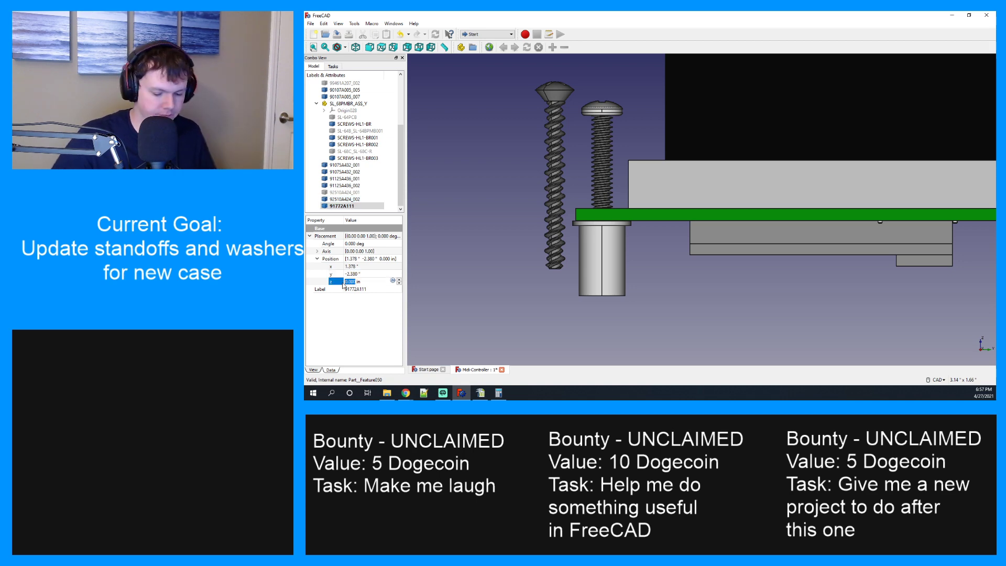
pyautogui.write('-0.5')
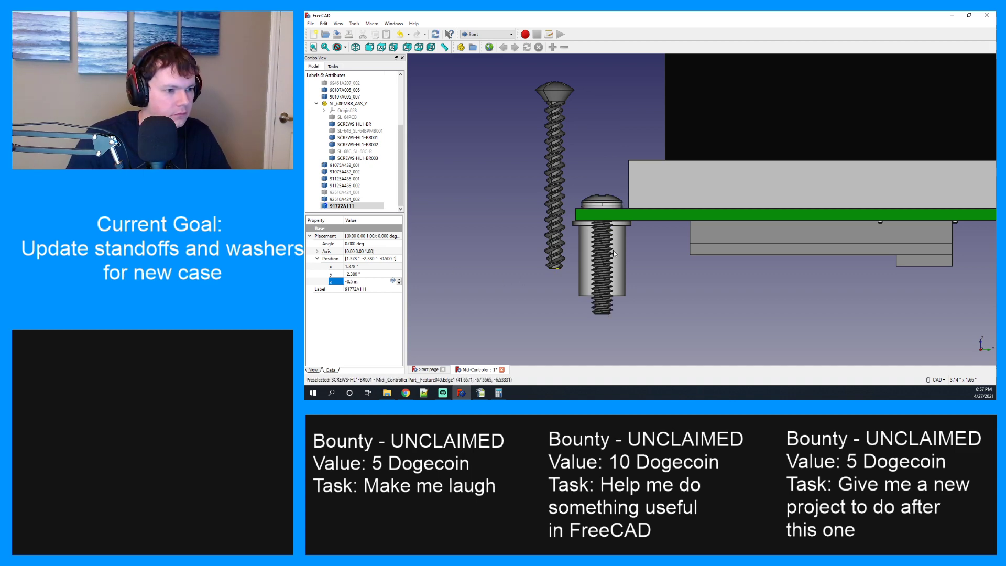
# Seat the head of screw 91772A111 on the board's top face by setting its Z position to -0.495 in.
pyautogui.scroll(5, 608, 241)
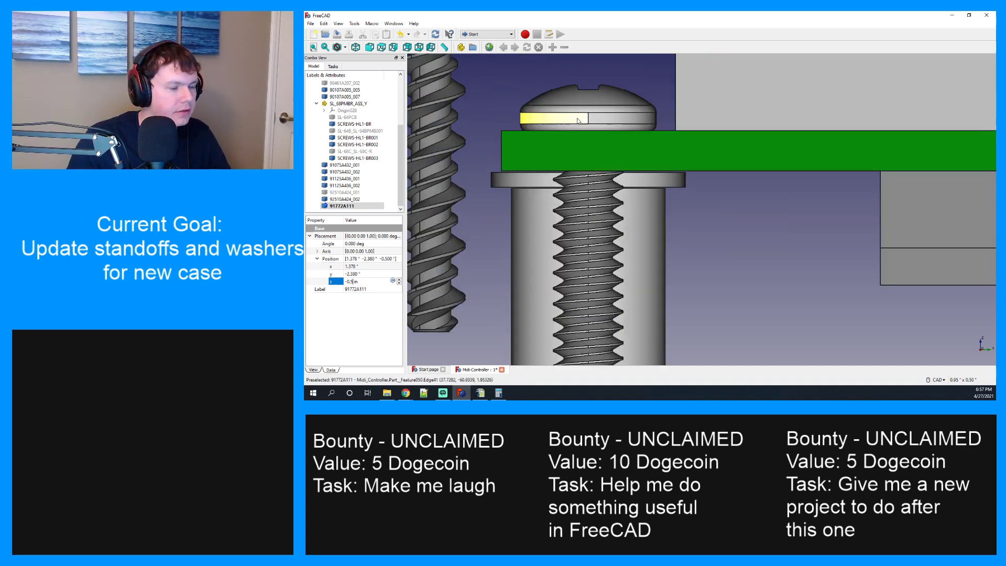
pyautogui.scroll(4, 577, 117)
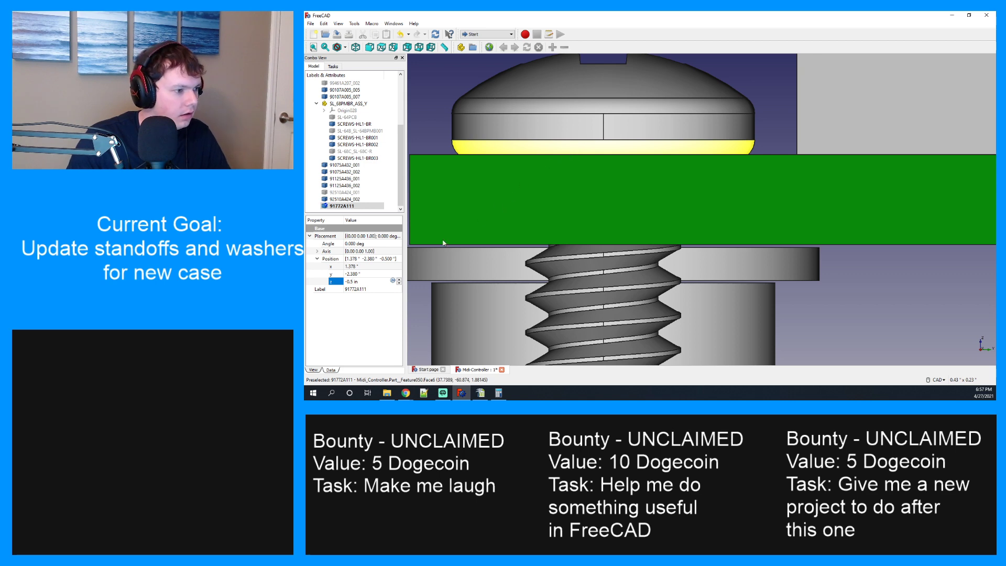
pyautogui.scroll(1, 353, 283)
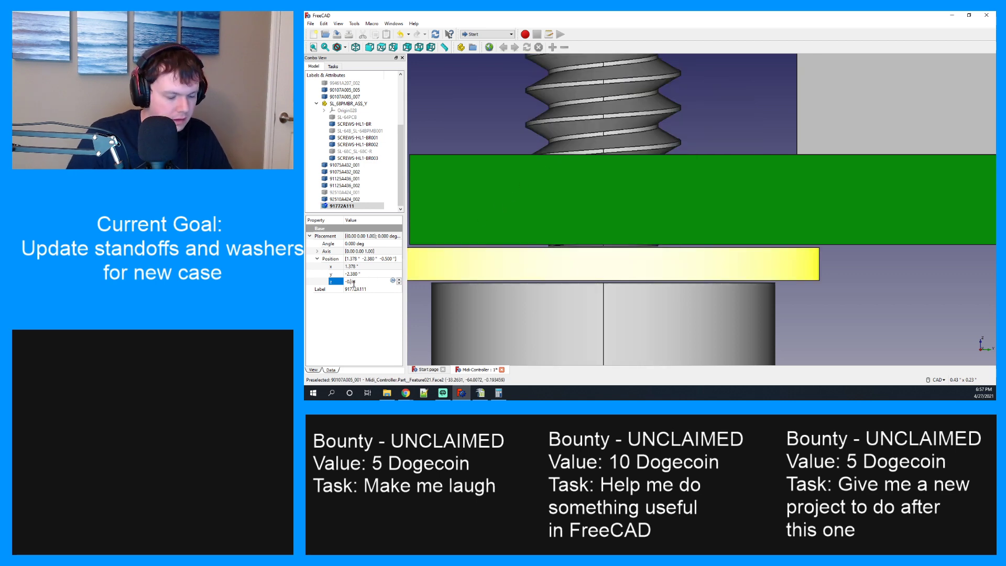
pyautogui.write('5')
pyautogui.press('BackSpace')
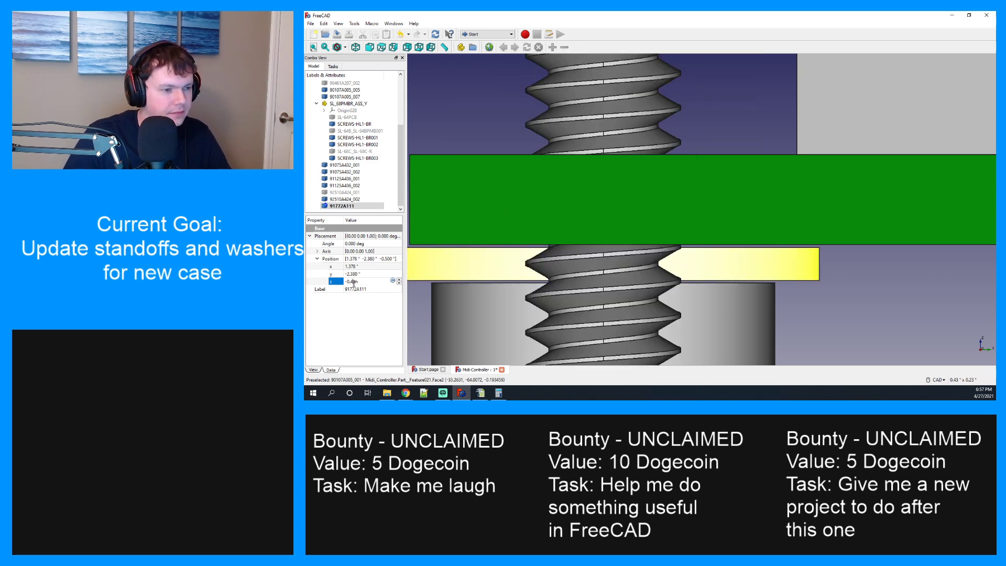
pyautogui.write('6')
pyautogui.press('BackSpace')
pyautogui.write('7')
pyautogui.press('BackSpace')
pyautogui.write('8')
pyautogui.press('BackSpace')
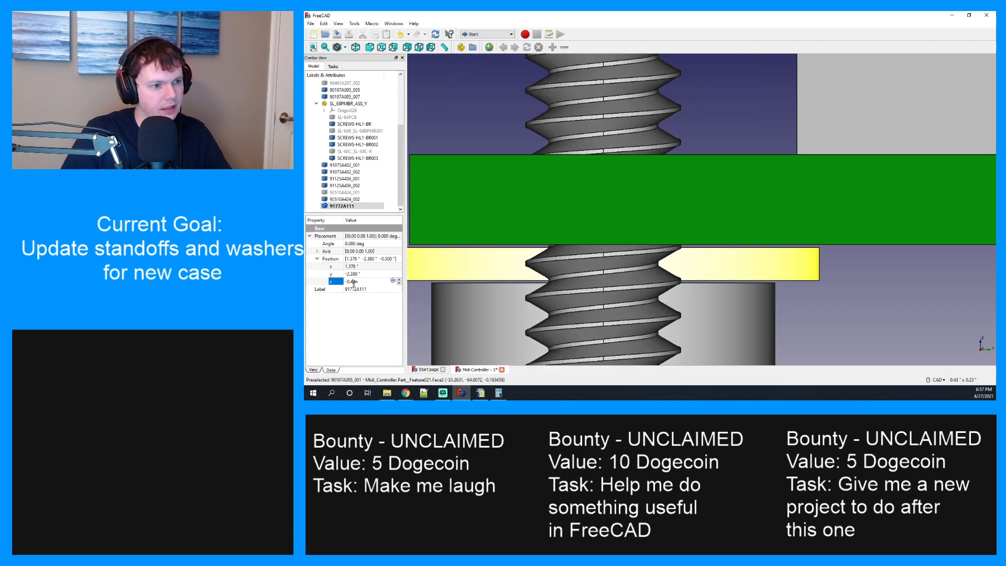
pyautogui.write('9')
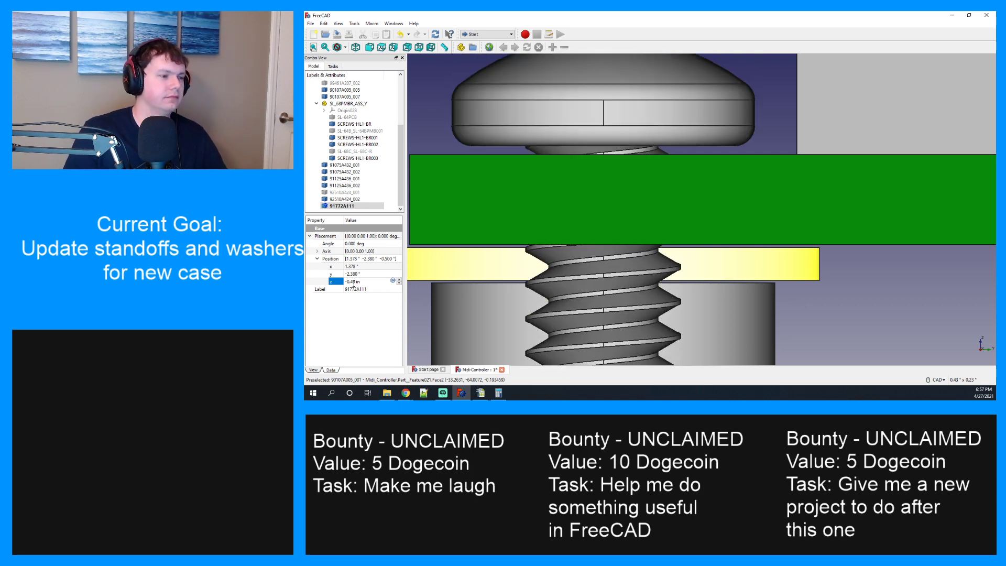
pyautogui.write('5')
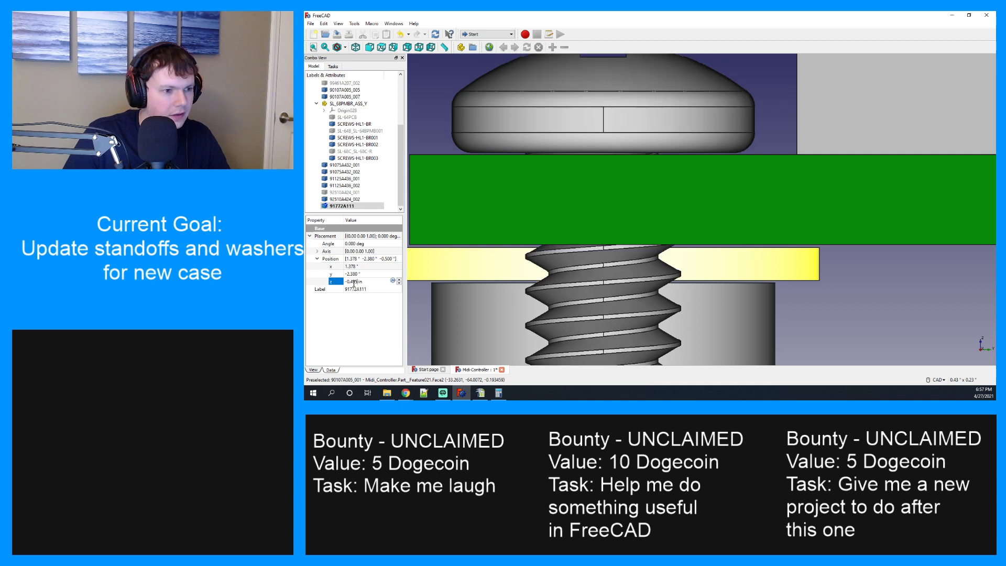
pyautogui.press('BackSpace')
pyautogui.write('6')
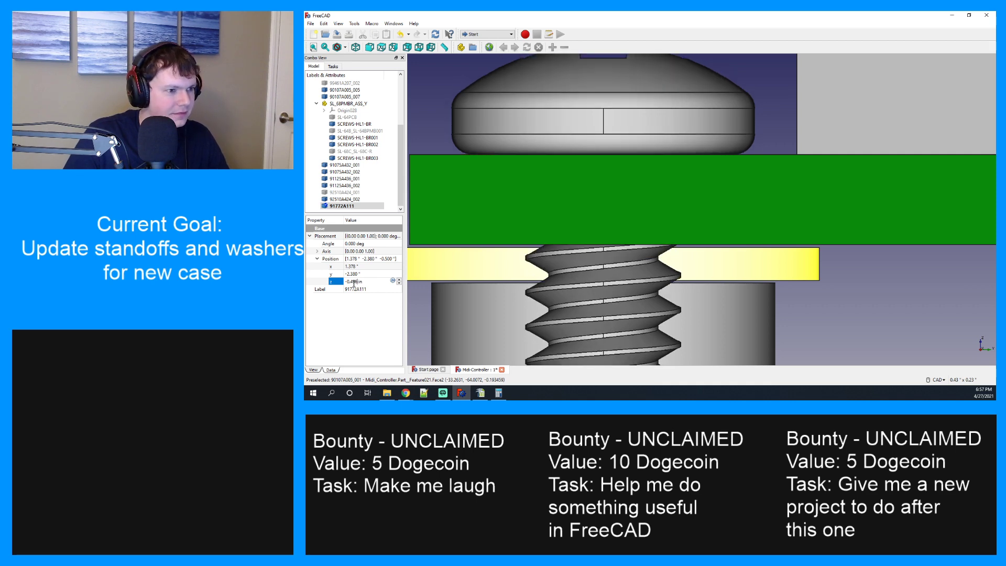
pyautogui.press('BackSpace')
pyautogui.write('5')
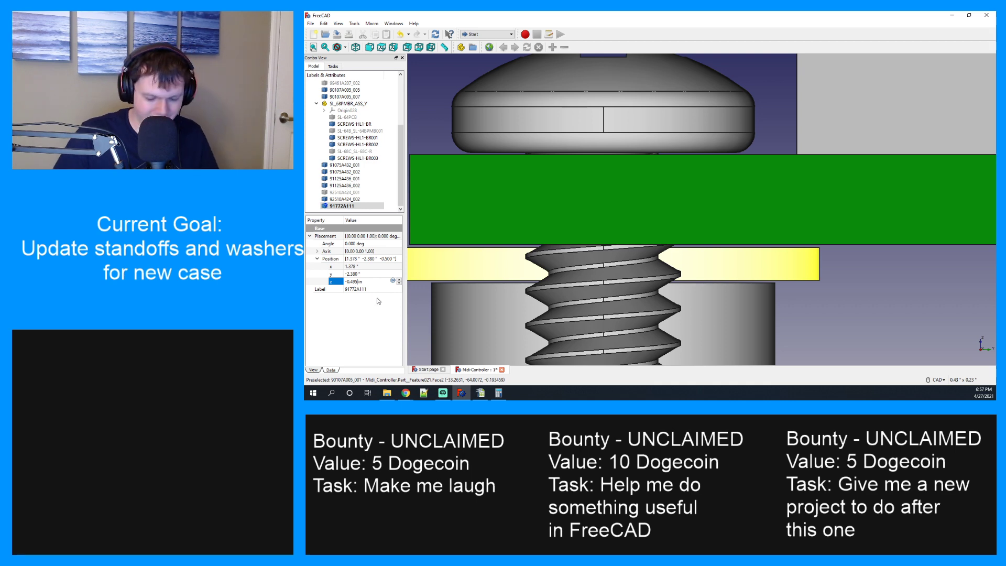
# Show spacer 92510A424_001 again around the screw and inspect the stack from the side.
pyautogui.scroll(-6, 500, 325)
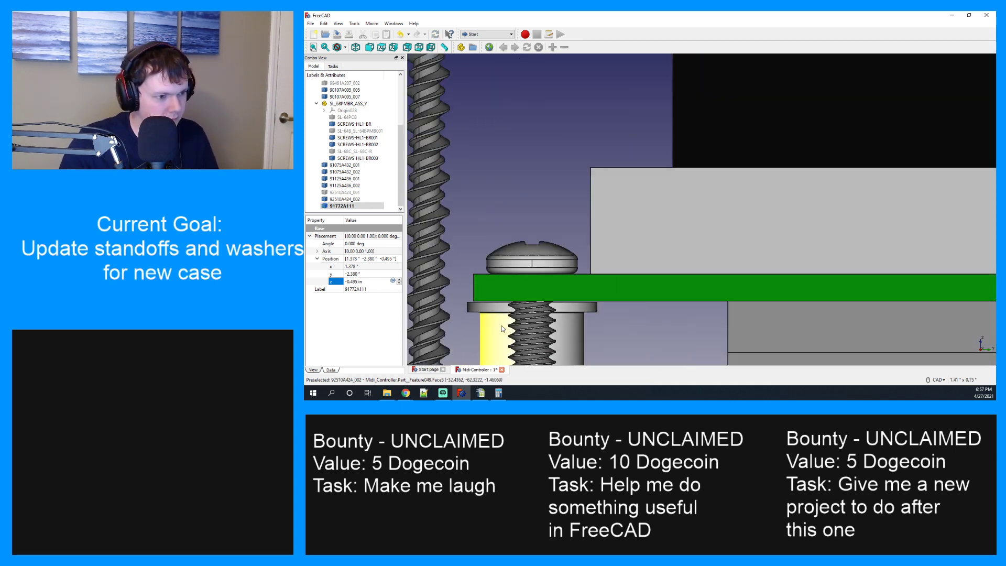
pyautogui.moveTo(538, 324); pyautogui.dragTo(573, 316, button='middle')
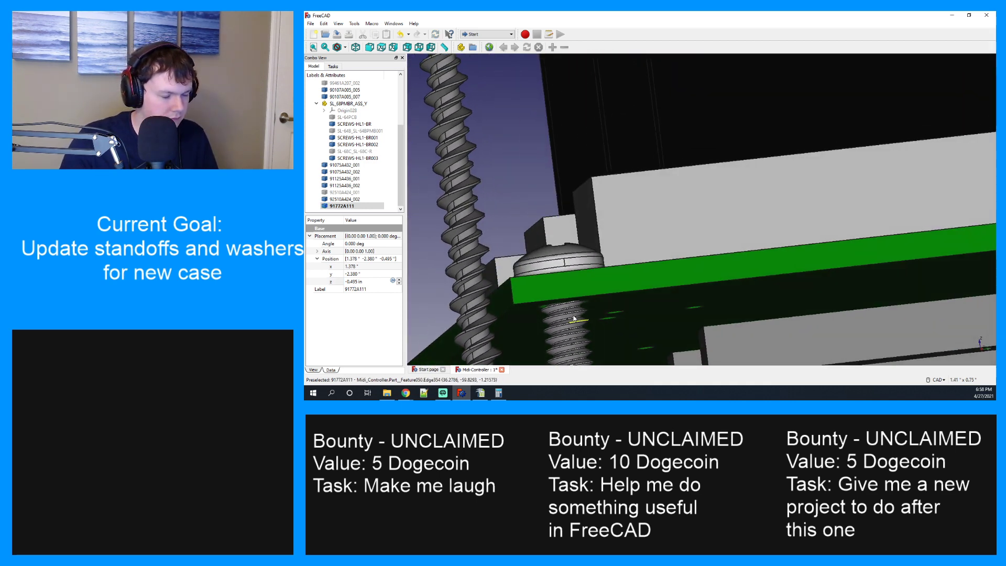
pyautogui.scroll(-6, 573, 318)
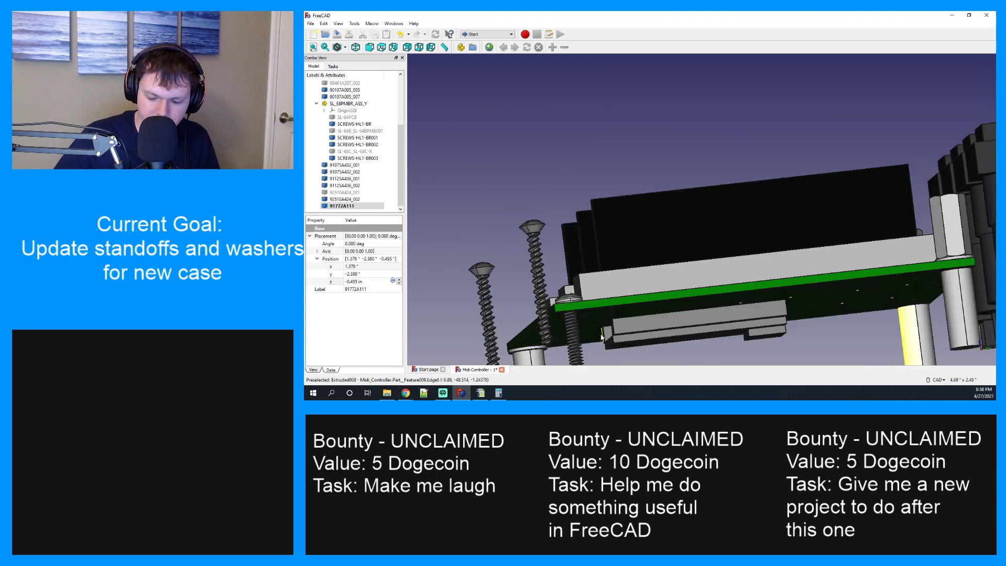
pyautogui.press('2')
pyautogui.press('1')
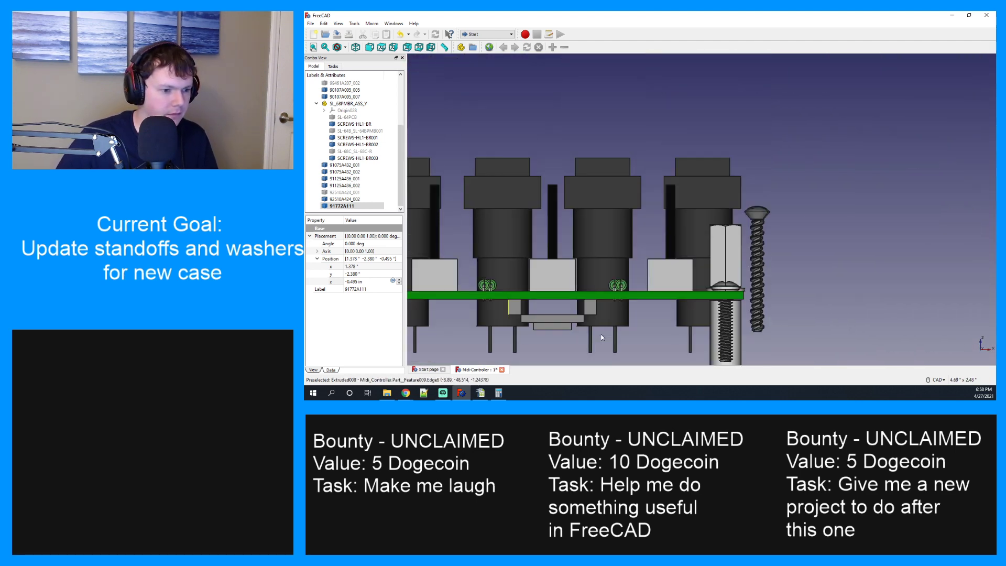
pyautogui.press('3')
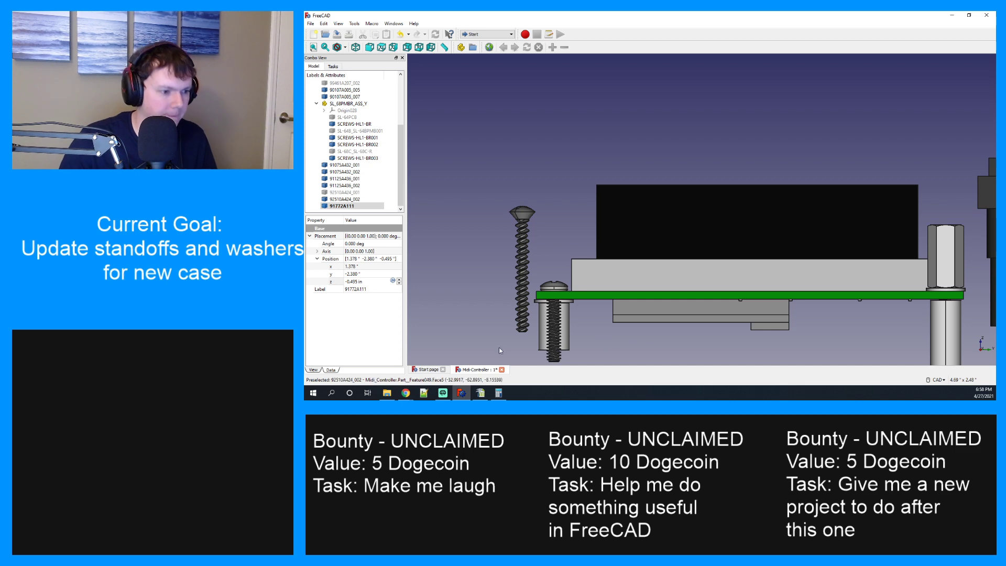
pyautogui.click(358, 193)
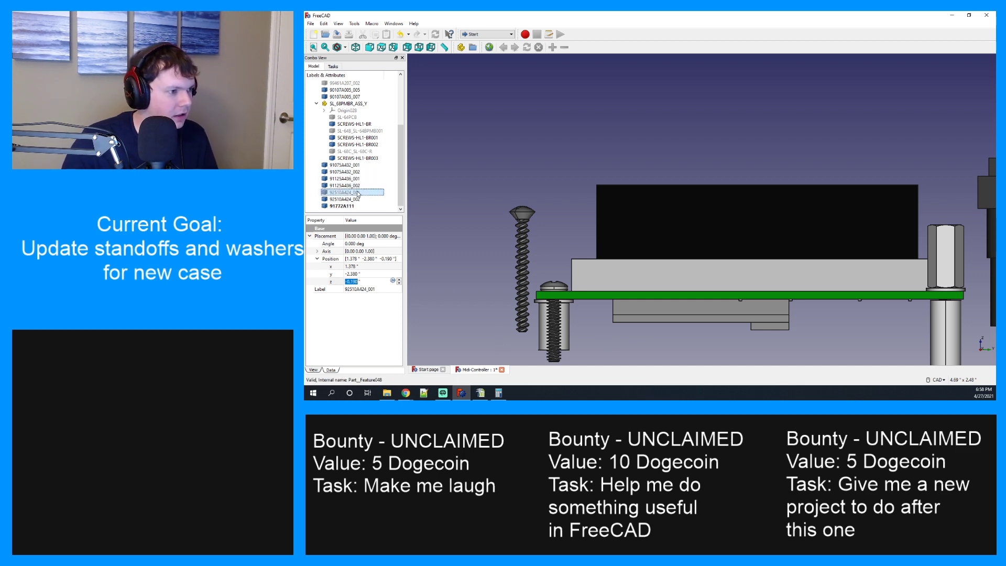
pyautogui.press('space')
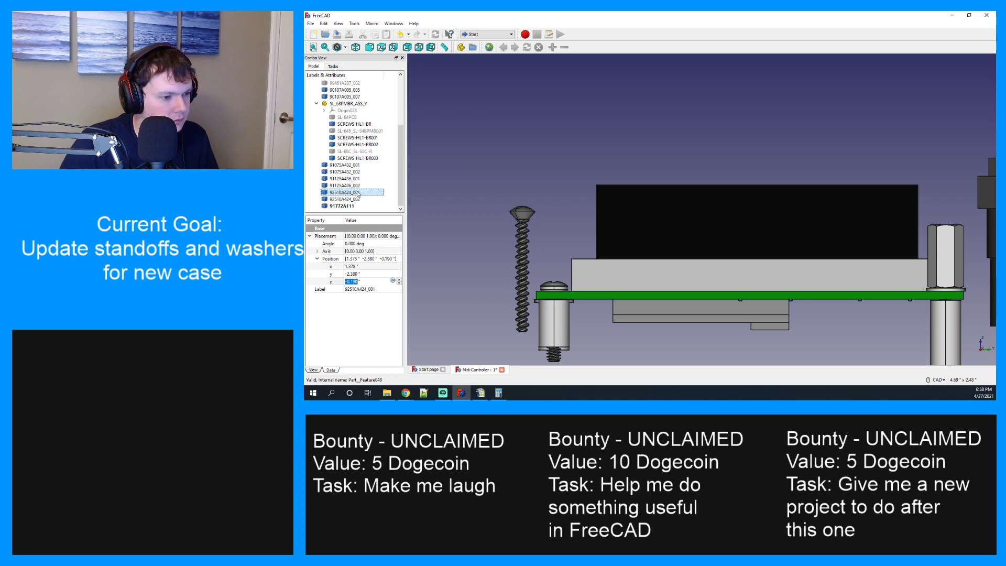
pyautogui.scroll(2, 565, 340)
pyautogui.scroll(1, 566, 340)
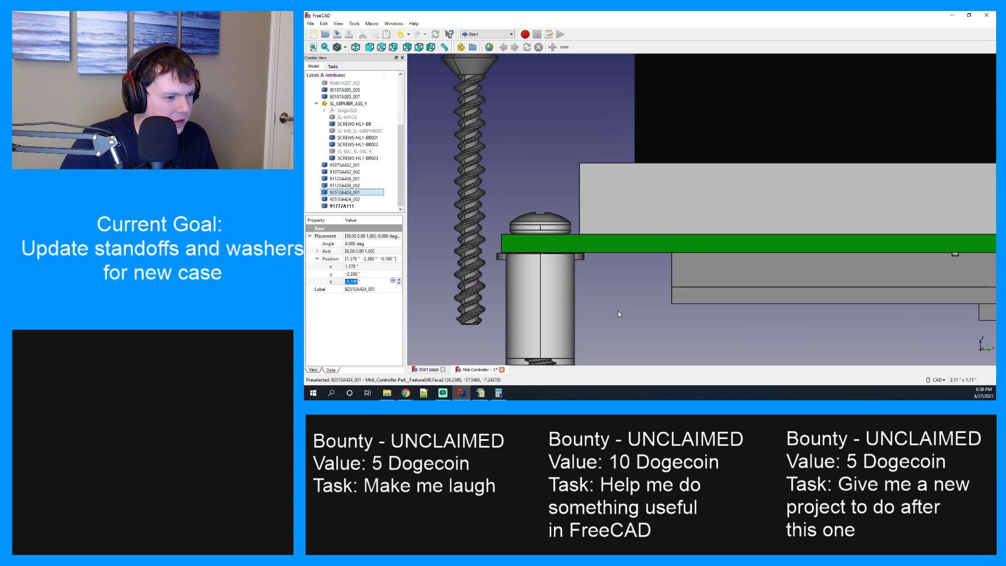
pyautogui.scroll(1, 618, 310)
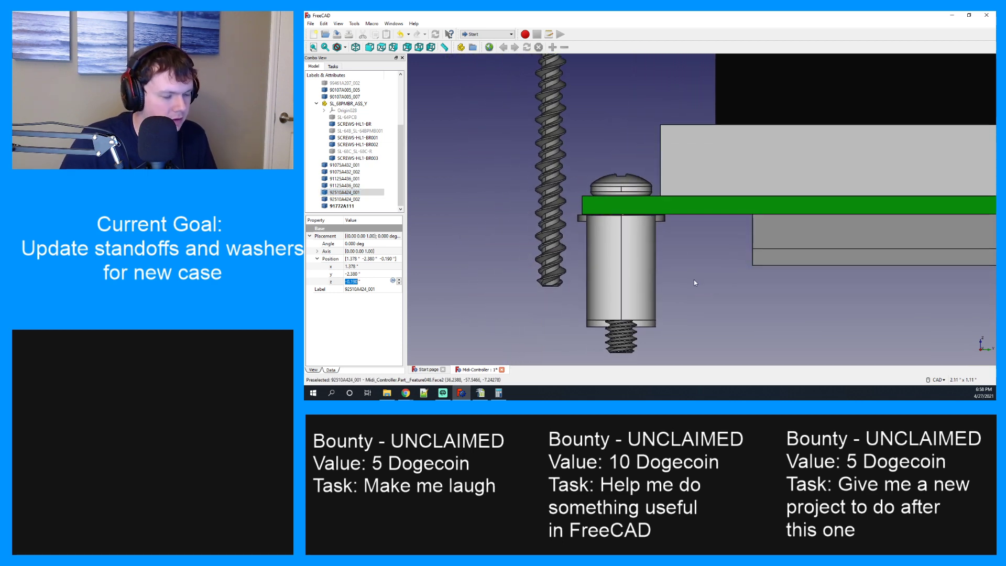
# Look up washer 90107A005_002's placement, then set the Z position of spacer 92510A424_001 to -0.214 in.
pyautogui.moveTo(693, 279); pyautogui.dragTo(716, 279, button='middle')
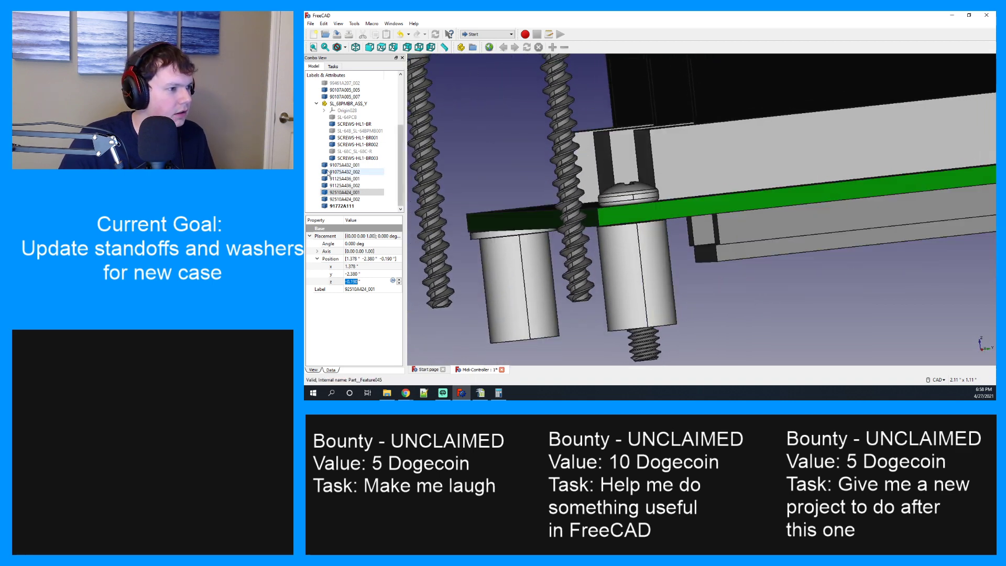
pyautogui.scroll(2, 336, 166)
pyautogui.click(349, 111)
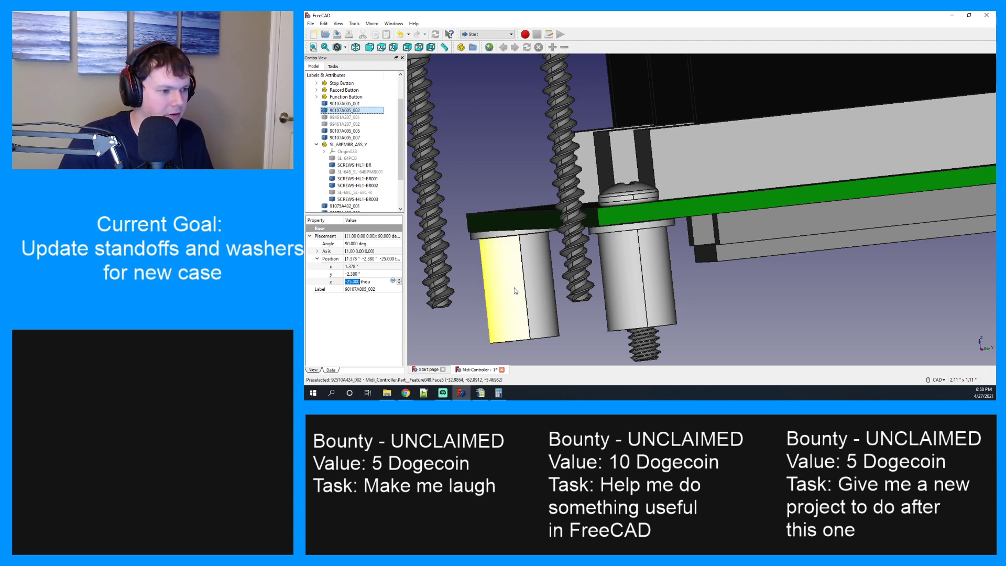
pyautogui.click(545, 285)
pyautogui.click(623, 290)
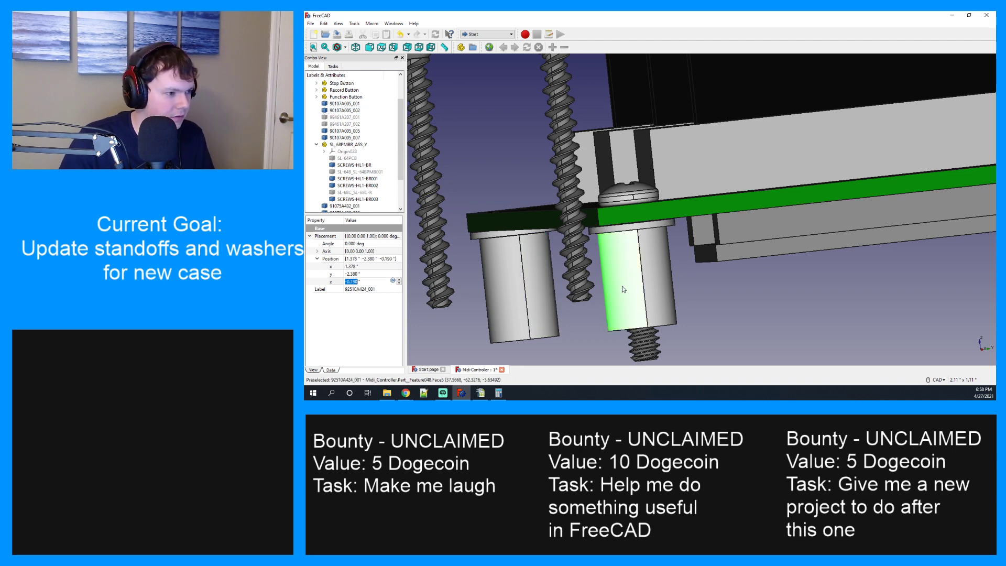
pyautogui.click(358, 281)
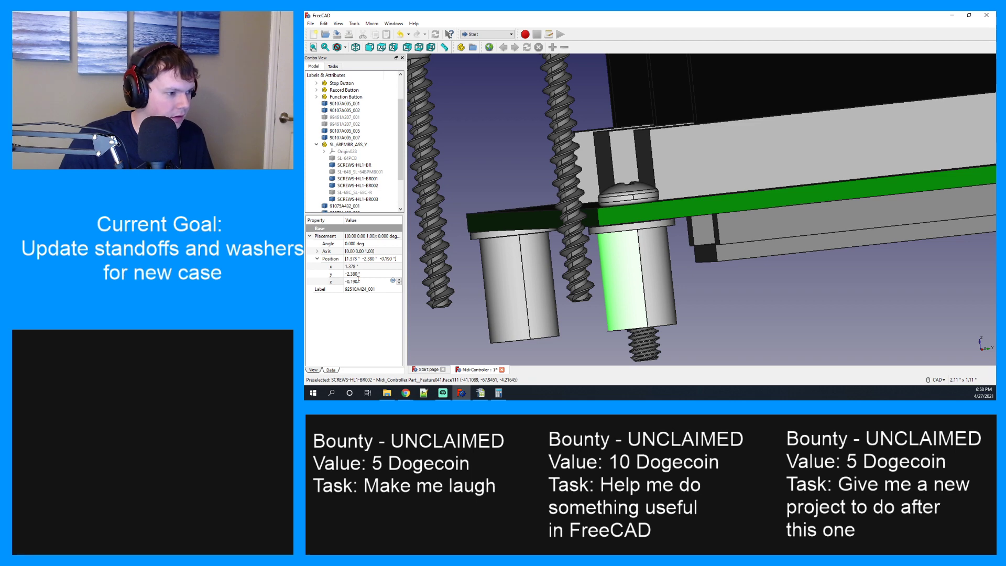
pyautogui.press('BackSpace')
pyautogui.press('BackSpace')
pyautogui.press('BackSpace')
pyautogui.write('214')
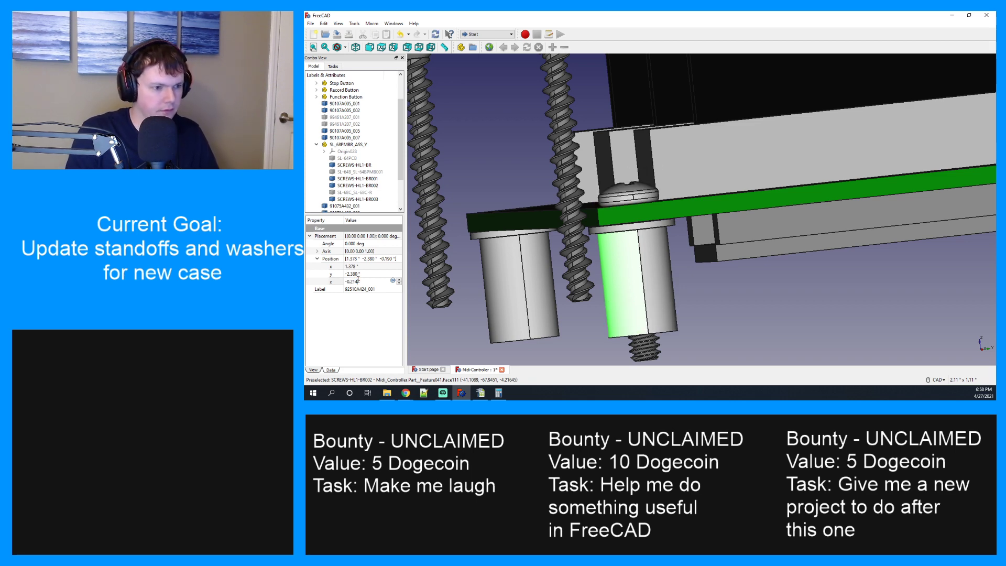
pyautogui.press('Return')
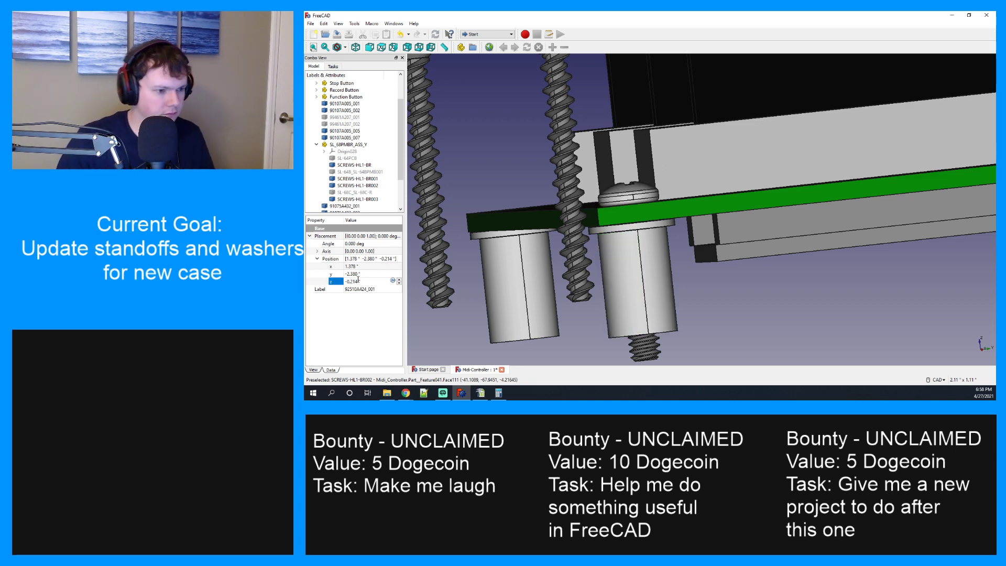
# Measure from below how far the thread of screw 91772A111 protrudes past the end of spacer 92510A424_001.
pyautogui.moveTo(734, 297); pyautogui.dragTo(666, 258, button='middle')
pyautogui.scroll(10, 664, 251)
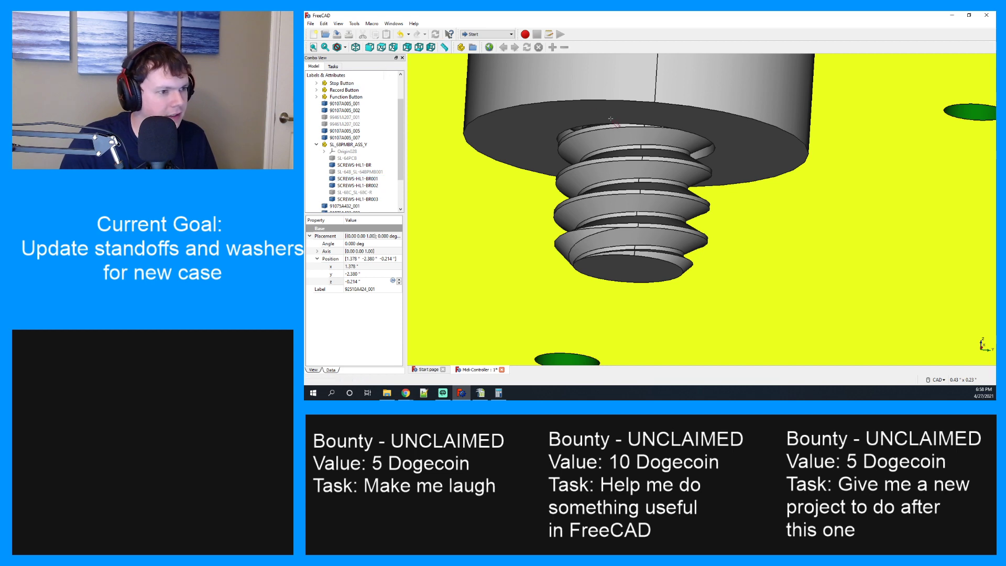
pyautogui.click(645, 127)
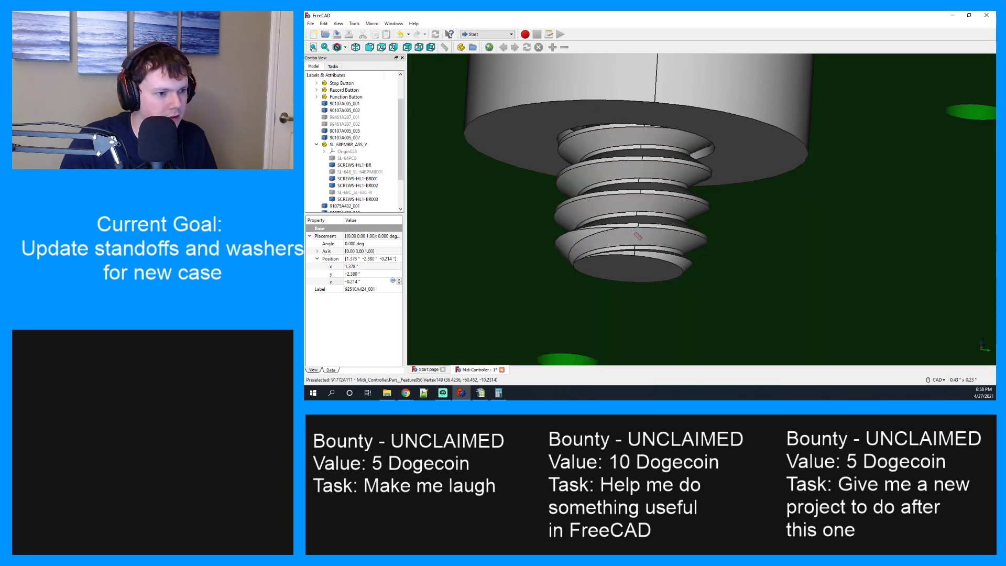
pyautogui.click(639, 228)
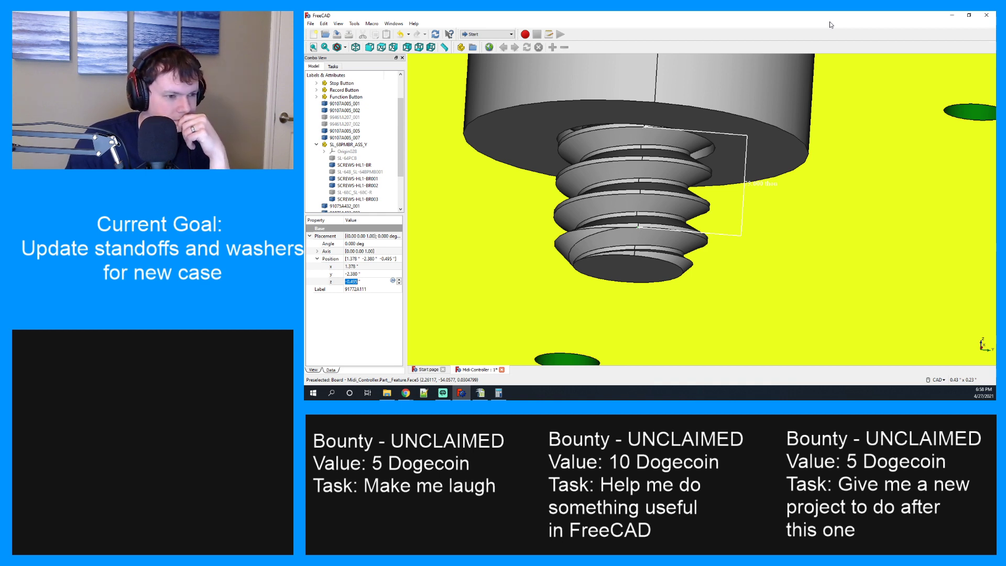
pyautogui.scroll(-6, 796, 175)
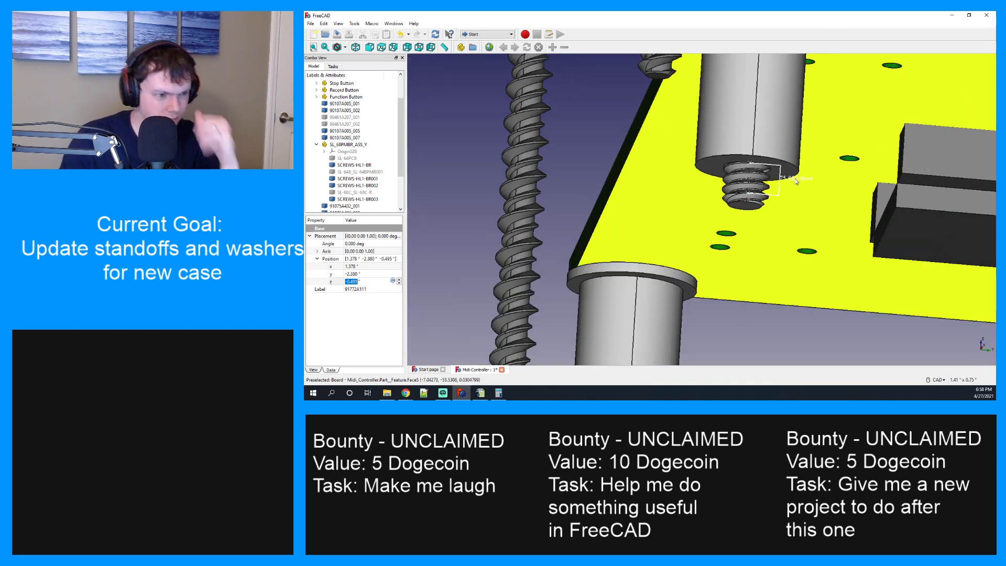
pyautogui.moveTo(796, 174); pyautogui.dragTo(795, 199, button='middle')
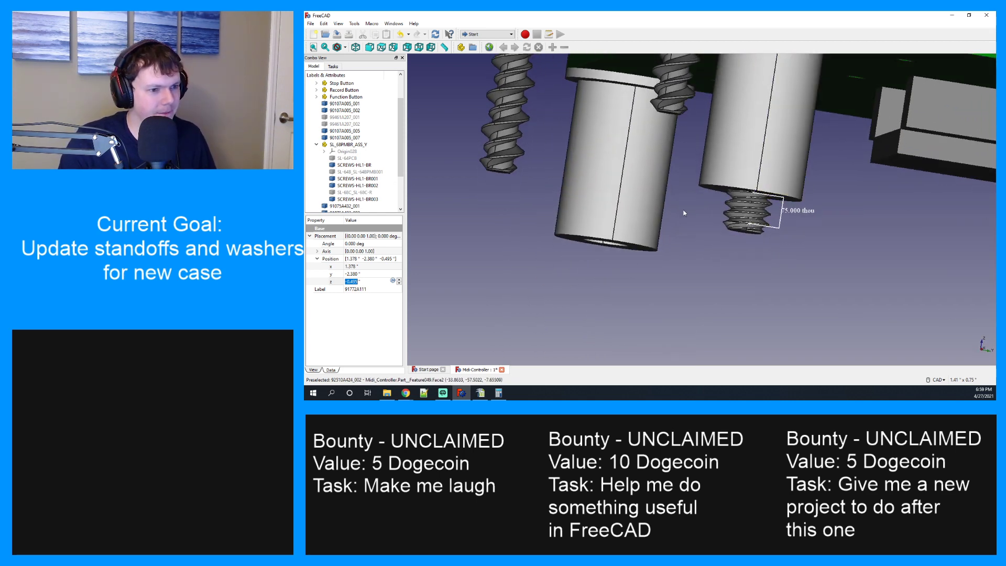
pyautogui.scroll(-2, 346, 126)
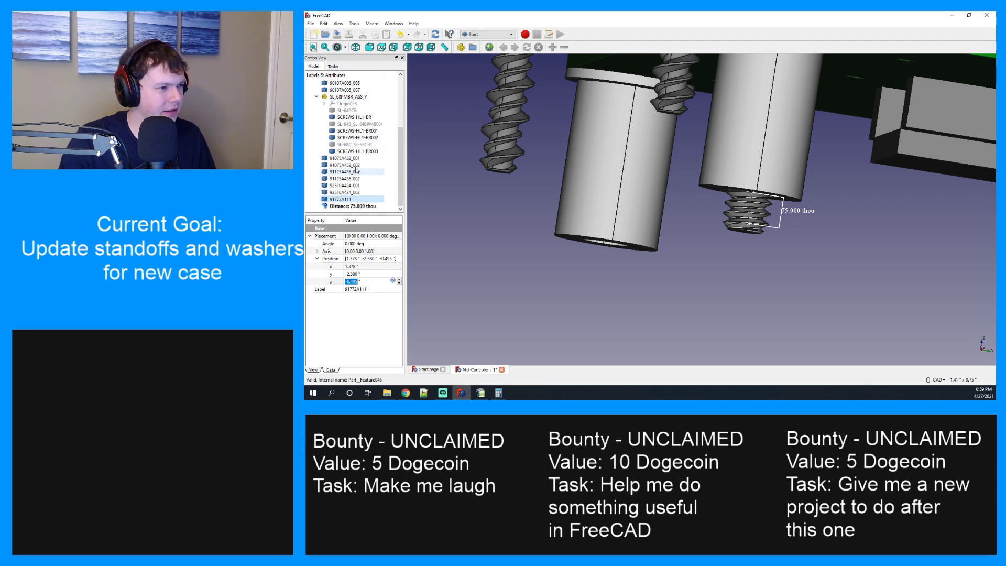
# Show enclosure base SL-64B_SL-64BPMB001 and view the corner hardware inside it from the isometric direction.
pyautogui.click(371, 124)
pyautogui.press('space')
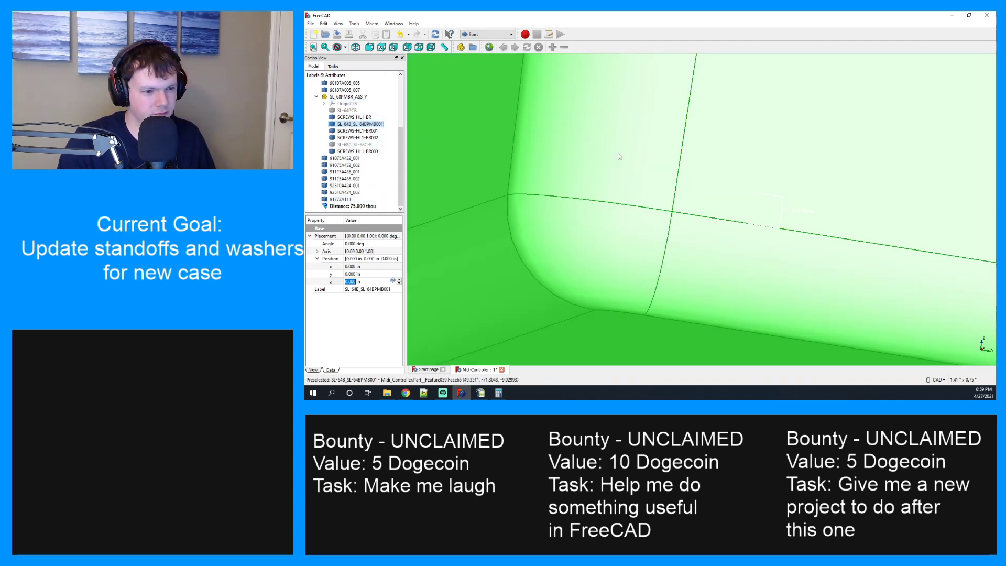
pyautogui.moveTo(763, 171); pyautogui.dragTo(772, 203, button='middle')
pyautogui.scroll(-4, 772, 203)
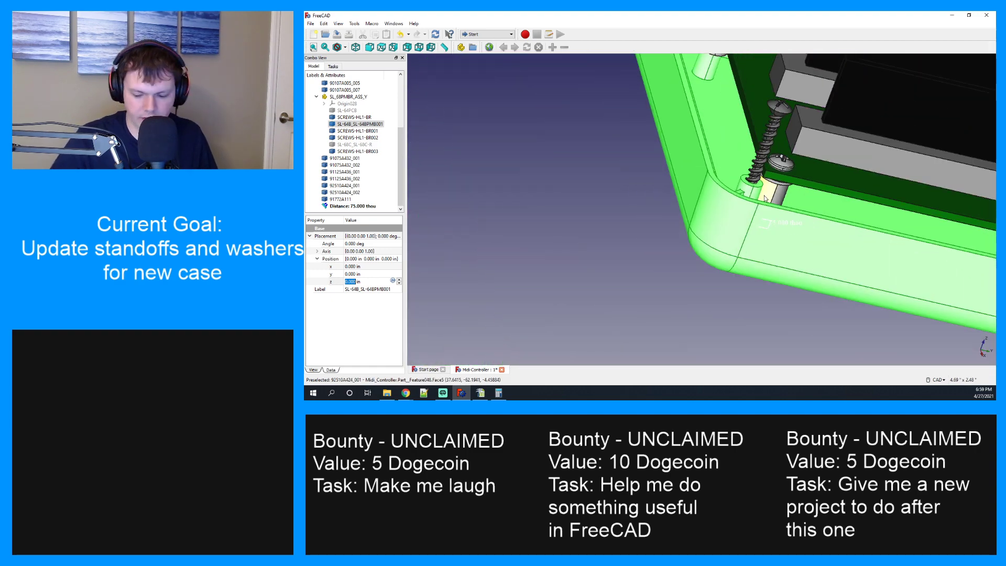
pyautogui.press('0')
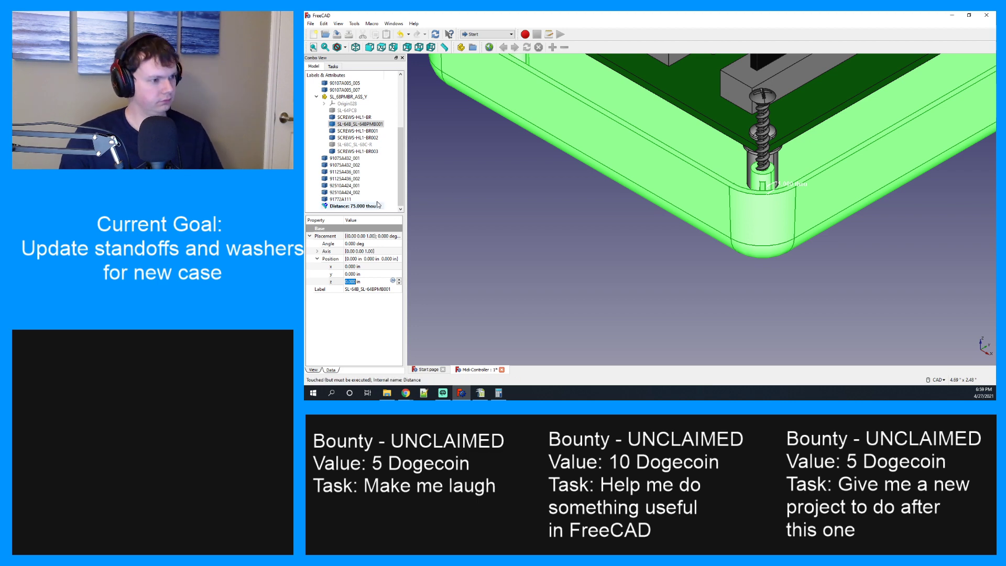
# Delete the distance measurement and select screw 91772A111.
pyautogui.click(360, 207)
pyautogui.press('Delete')
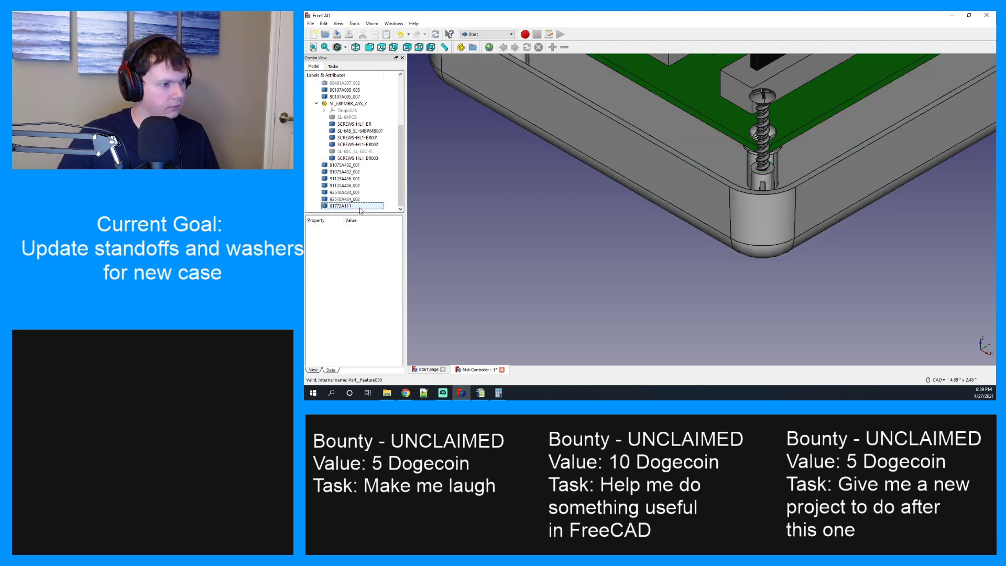
pyautogui.rightClick(358, 208)
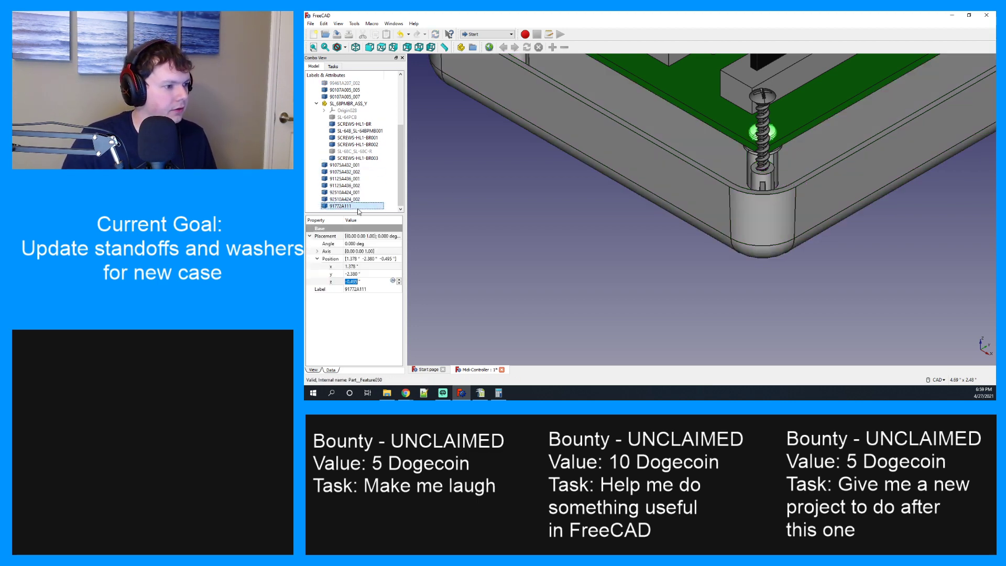
# Rename screw 91772A111 as 91772A111_001.
pyautogui.click(378, 241)
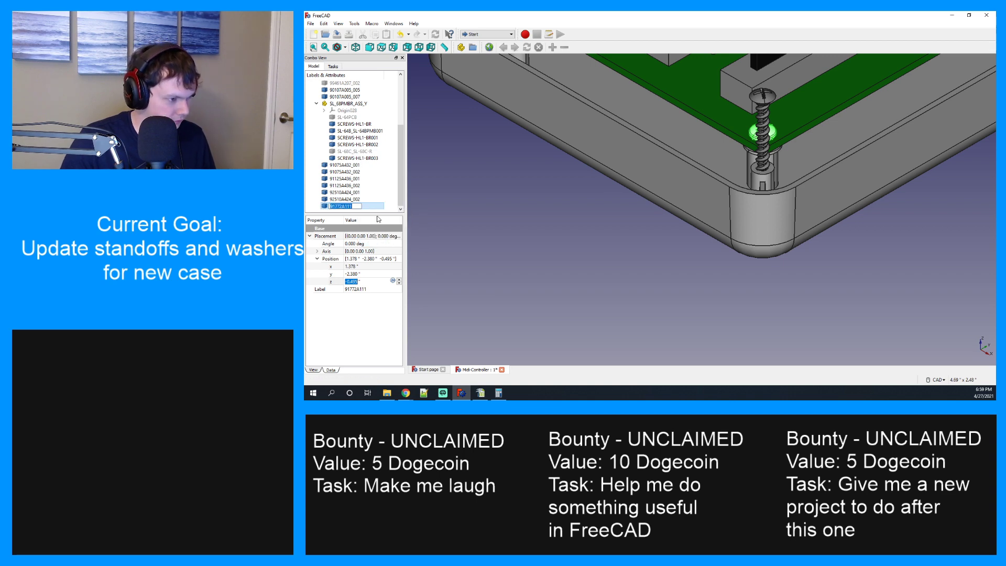
pyautogui.click(356, 207)
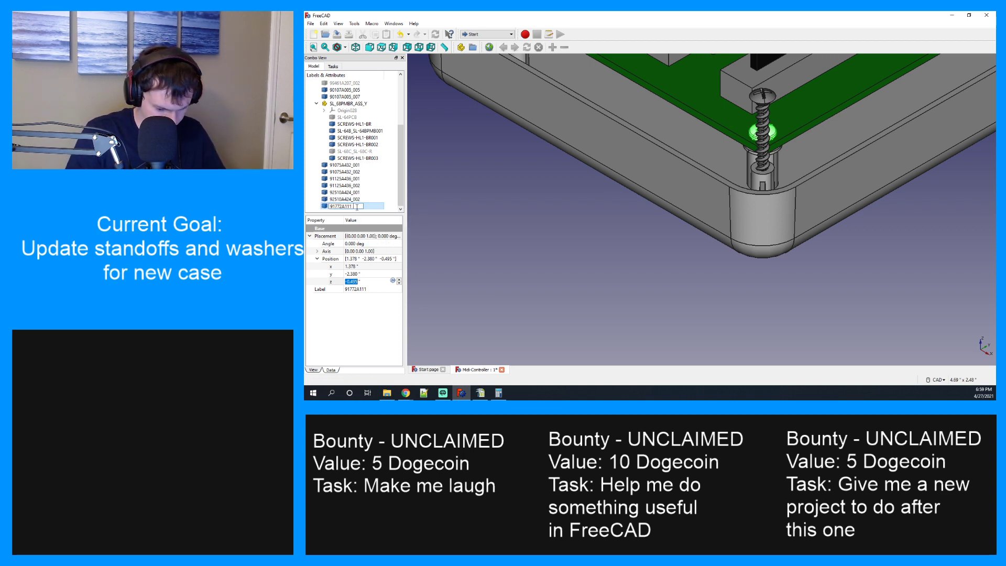
pyautogui.press('Return')
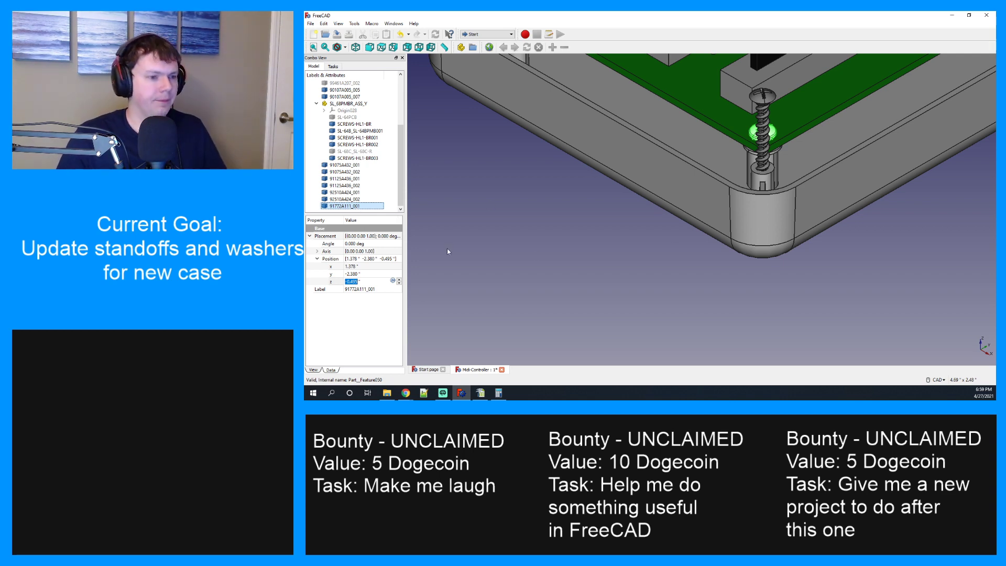
# Duplicate screw 91772A111_001 in the assembly.
pyautogui.rightClick(368, 207)
pyautogui.click(368, 193)
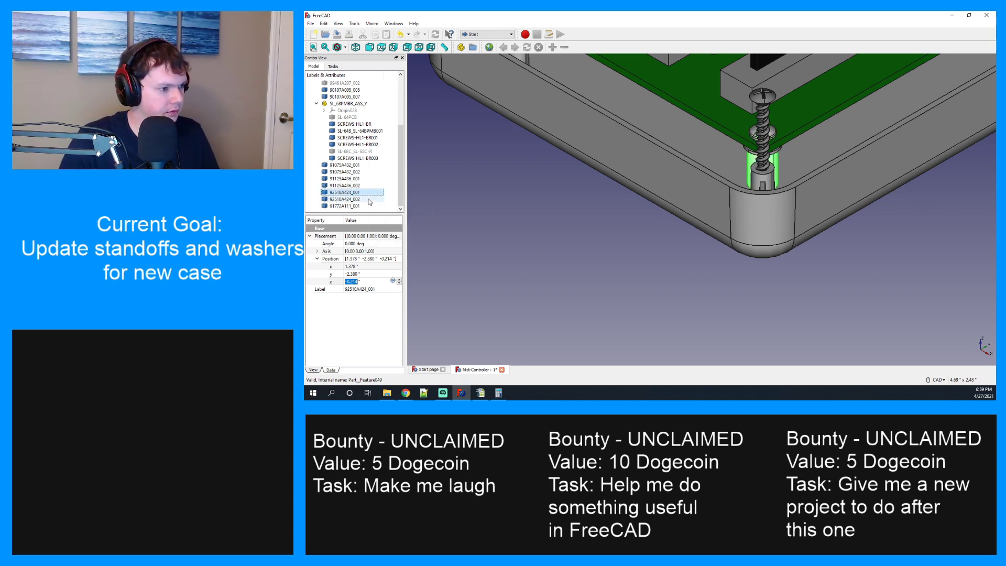
pyautogui.click(367, 208)
pyautogui.hotkey('ctrl', 'c')
pyautogui.click(358, 193)
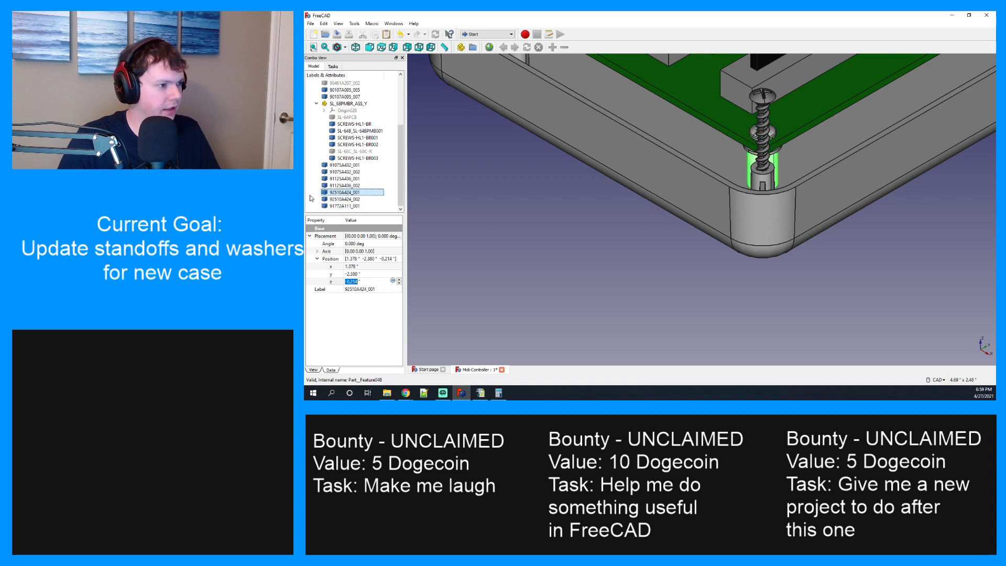
pyautogui.hotkey('ctrl', 'v')
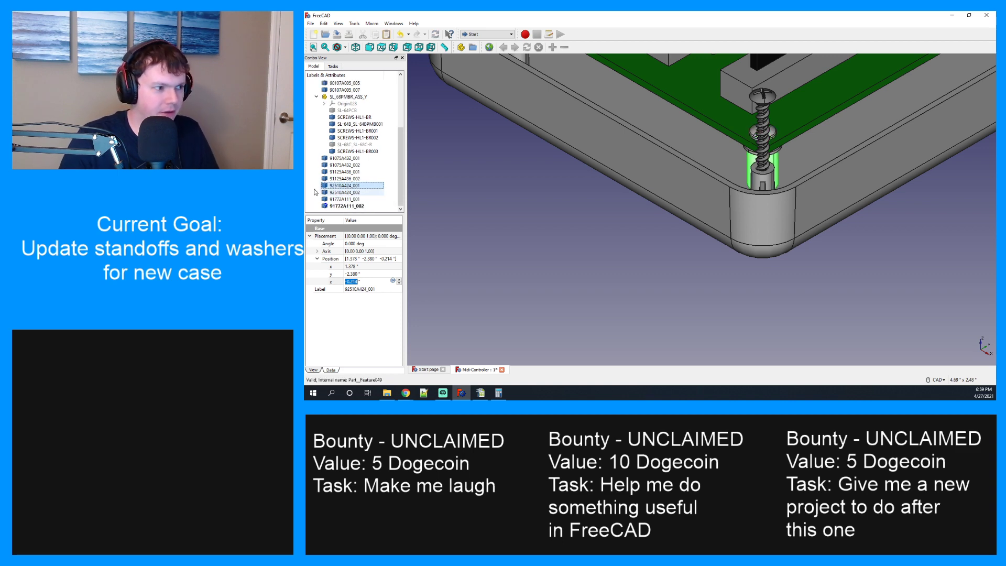
# Set the X position of the screw copy 91772A111_002 to -1.378 in.
pyautogui.click(355, 205)
pyautogui.click(349, 267)
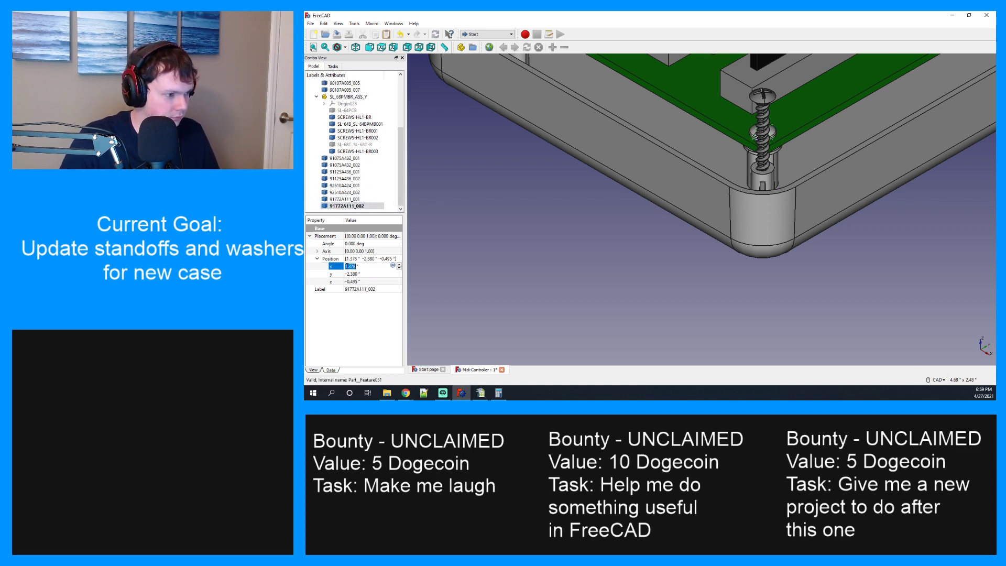
pyautogui.press('Home')
pyautogui.write('-')
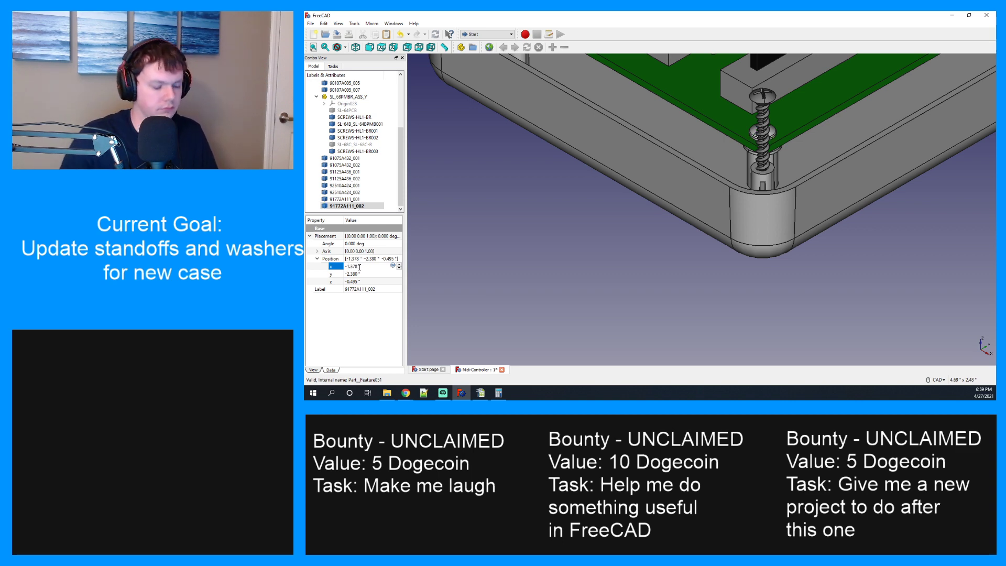
# Inspect the circuit board, standoffs and screws in the enclosure base from several sides, finishing with the isometric view of the whole assembly.
pyautogui.scroll(-2, 552, 155)
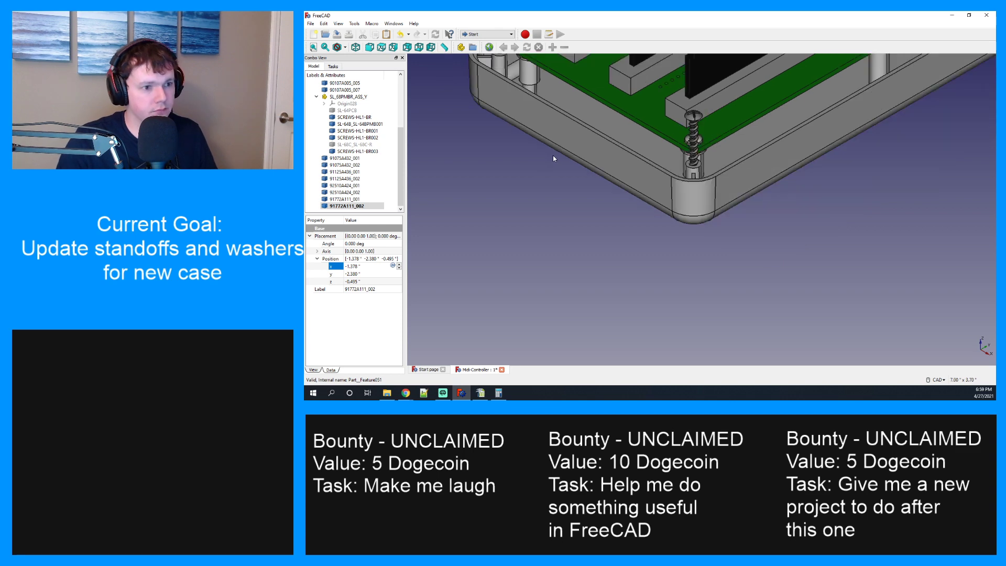
pyautogui.moveTo(575, 83); pyautogui.dragTo(642, 179, button='middle')
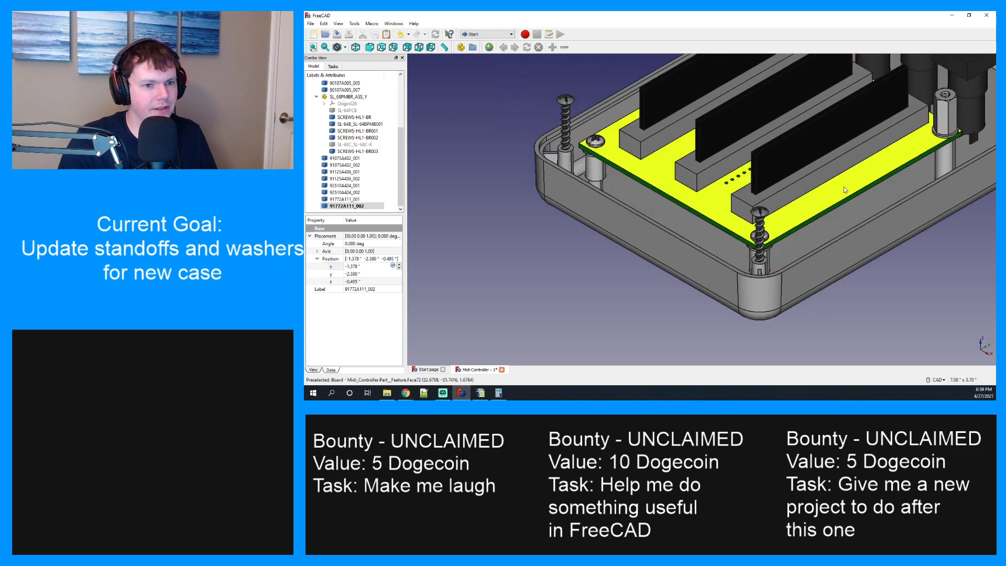
pyautogui.moveTo(864, 186); pyautogui.dragTo(654, 253, button='middle')
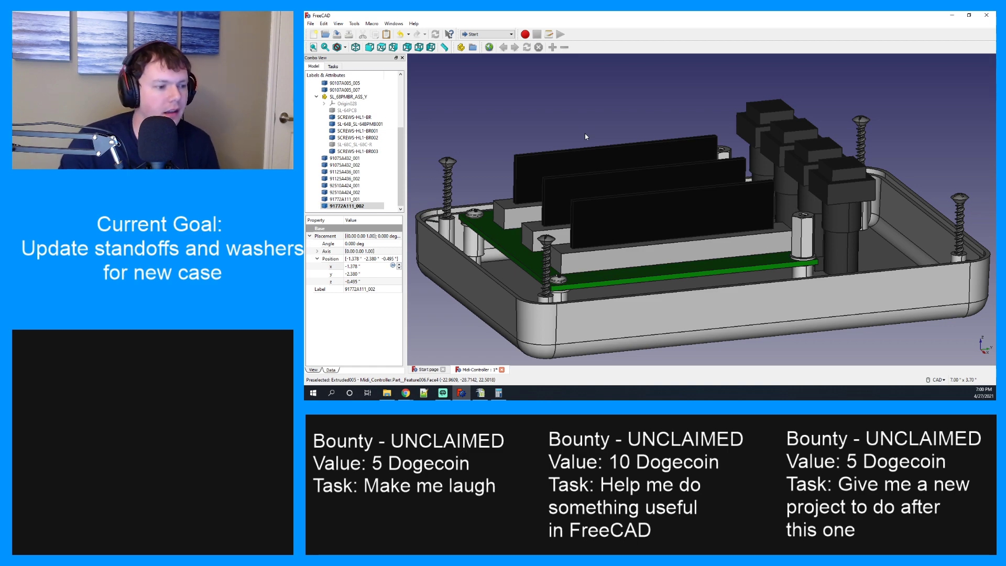
pyautogui.moveTo(610, 211); pyautogui.dragTo(724, 192, button='middle')
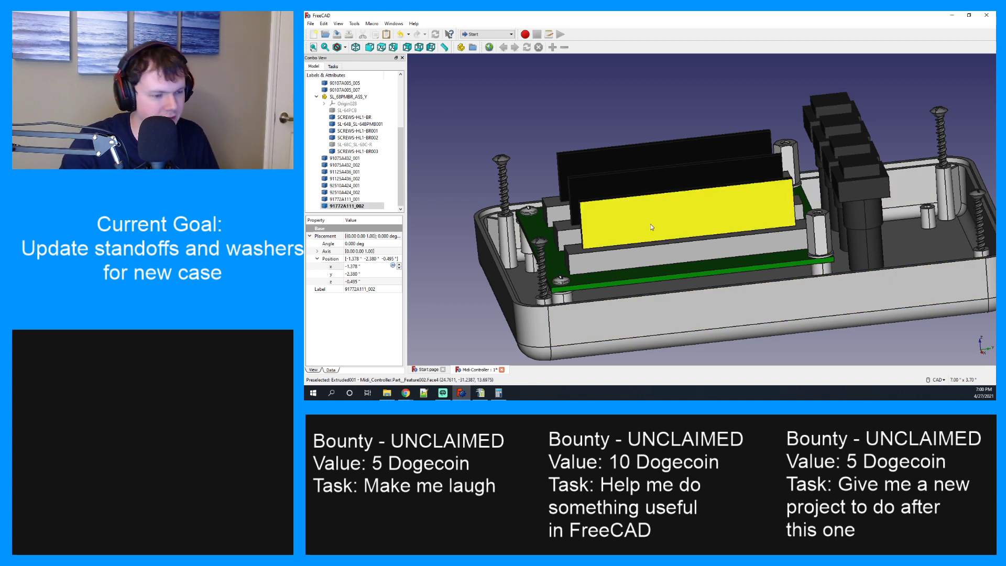
pyautogui.moveTo(649, 224); pyautogui.dragTo(653, 193, button='middle')
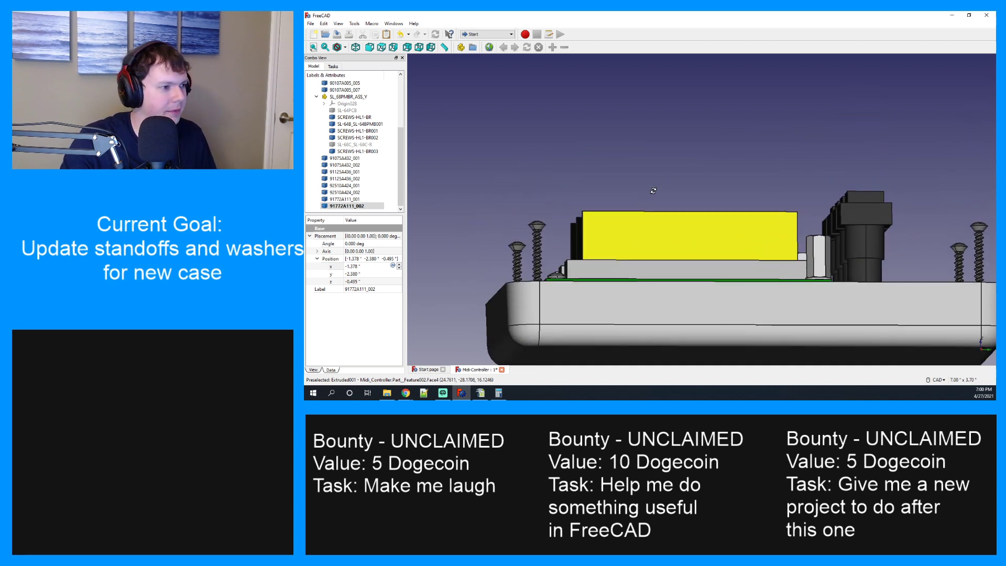
pyautogui.press('0')
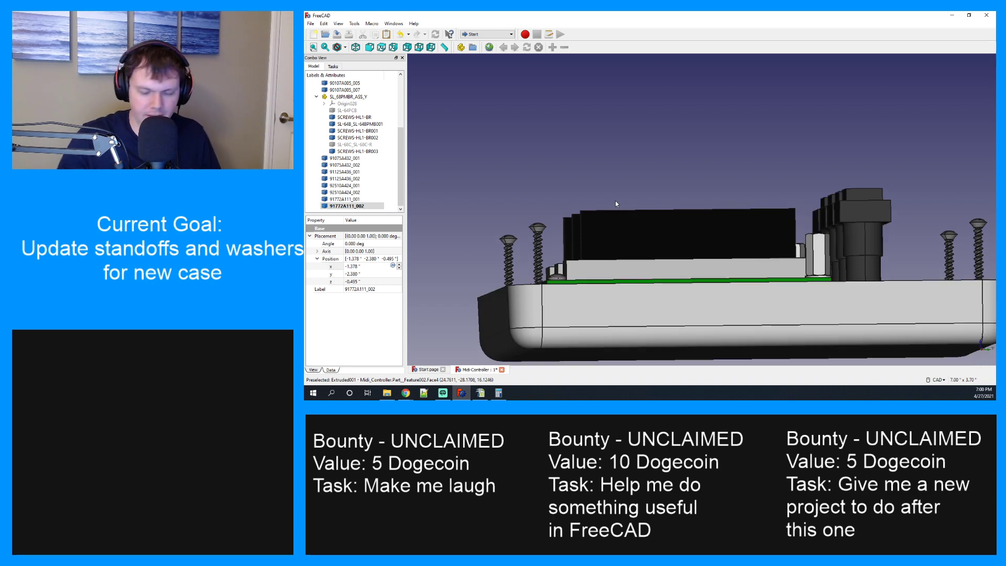
pyautogui.moveTo(651, 121); pyautogui.dragTo(687, 179, button='middle')
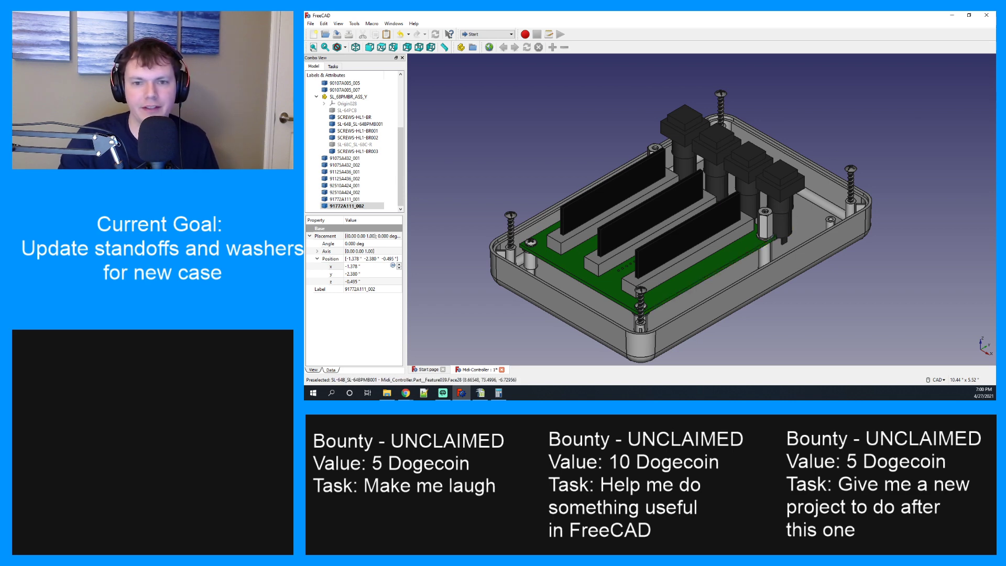
# Copy the McMaster-Carr page address of screw 91772A111 from the browser into the Link cell of Standoff screws in the OpenOffice Calc BOM.
pyautogui.click(952, 15)
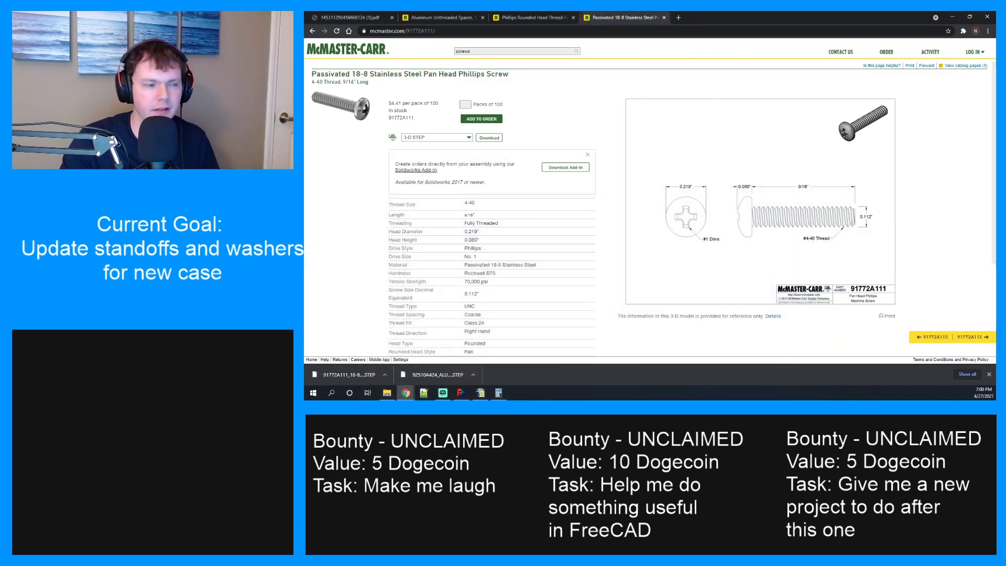
pyautogui.click(515, 31)
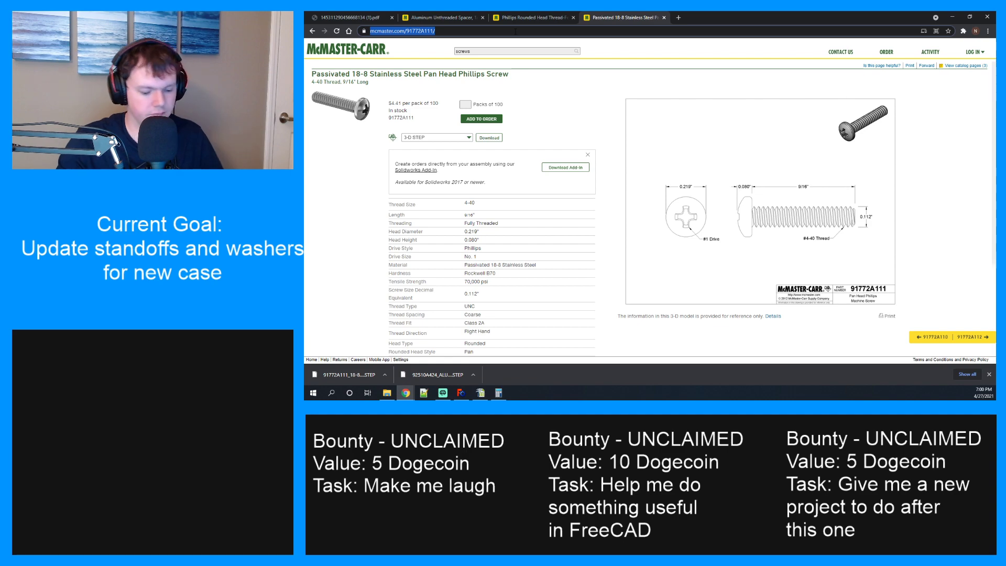
pyautogui.hotkey('alt', 'Tab')
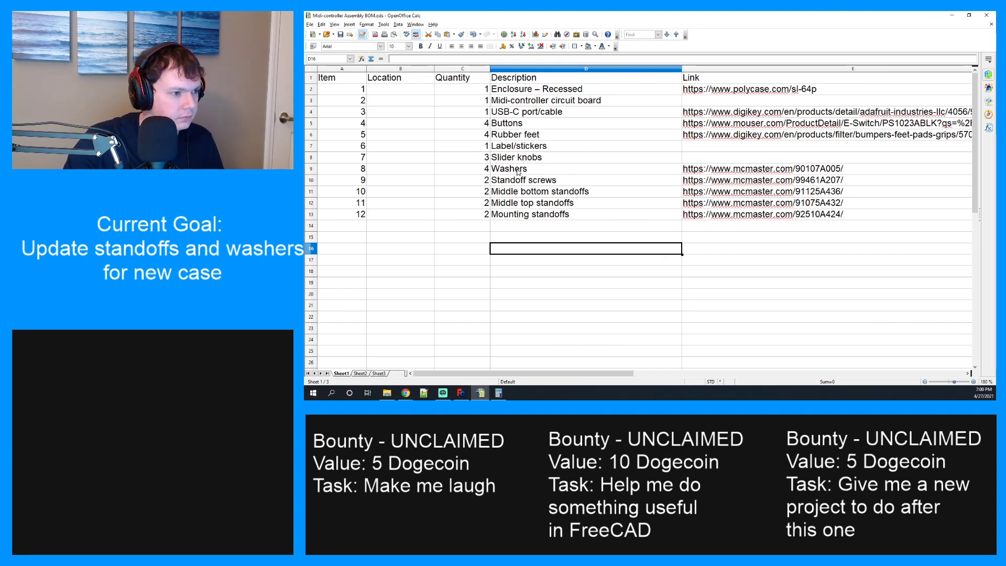
pyautogui.click(707, 186)
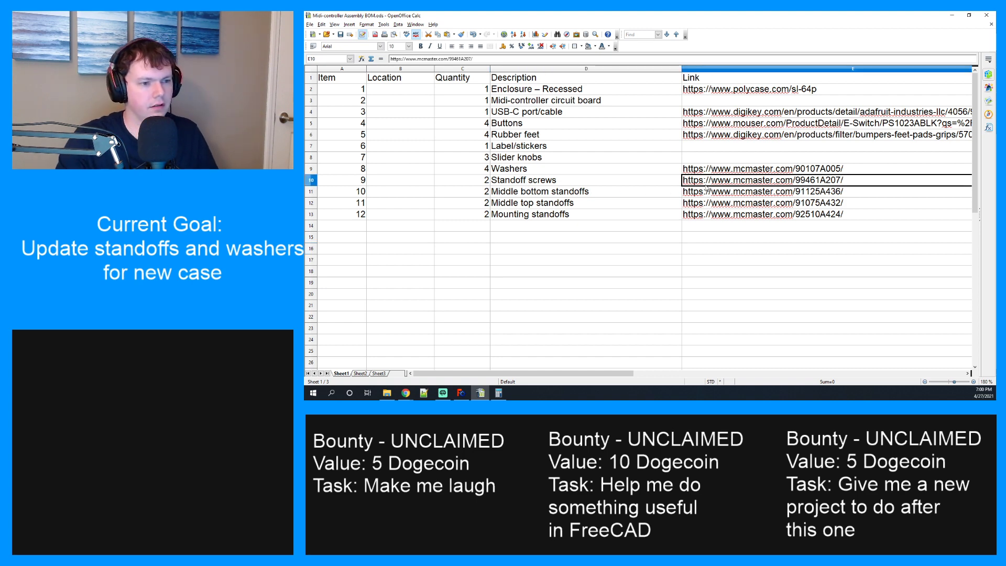
pyautogui.hotkey('ctrl', 'v')
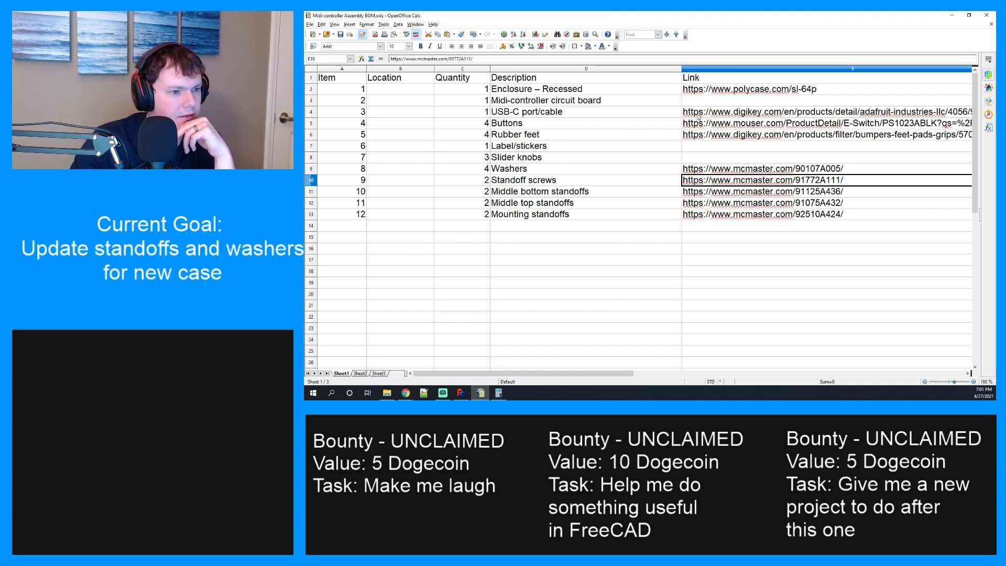
# Open the BOM's USB-C port/cable link in the browser, and examine the space around the buttons at the enclosure's end in FreeCAD.
pyautogui.click(731, 116)
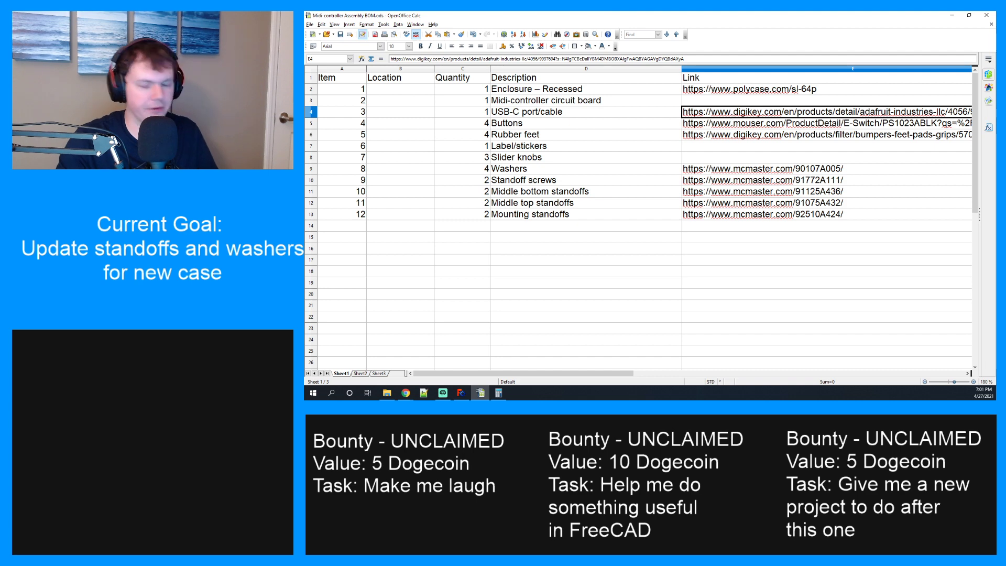
pyautogui.click(405, 393)
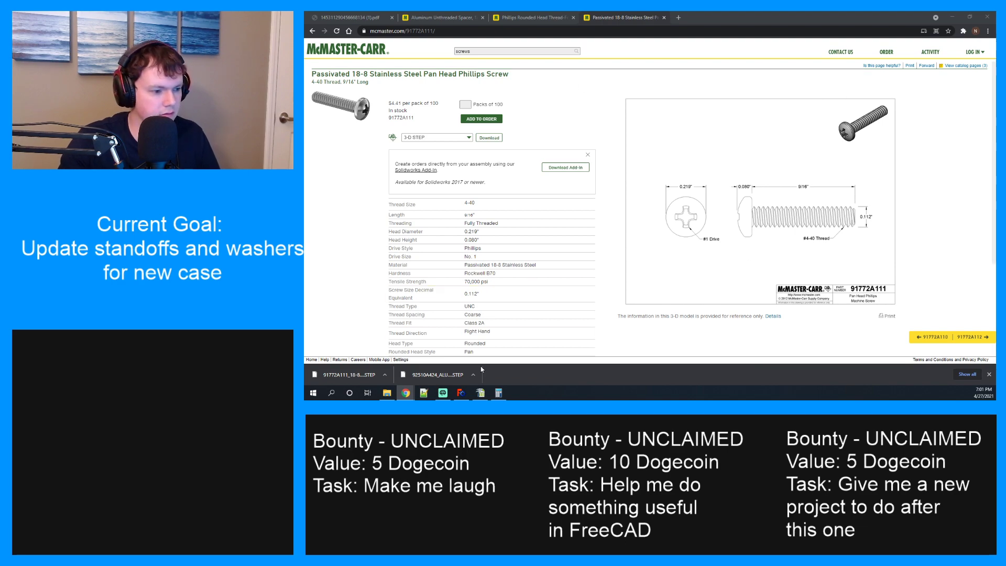
pyautogui.click(461, 393)
pyautogui.moveTo(754, 244); pyautogui.dragTo(734, 225, button='middle')
pyautogui.scroll(5, 903, 209)
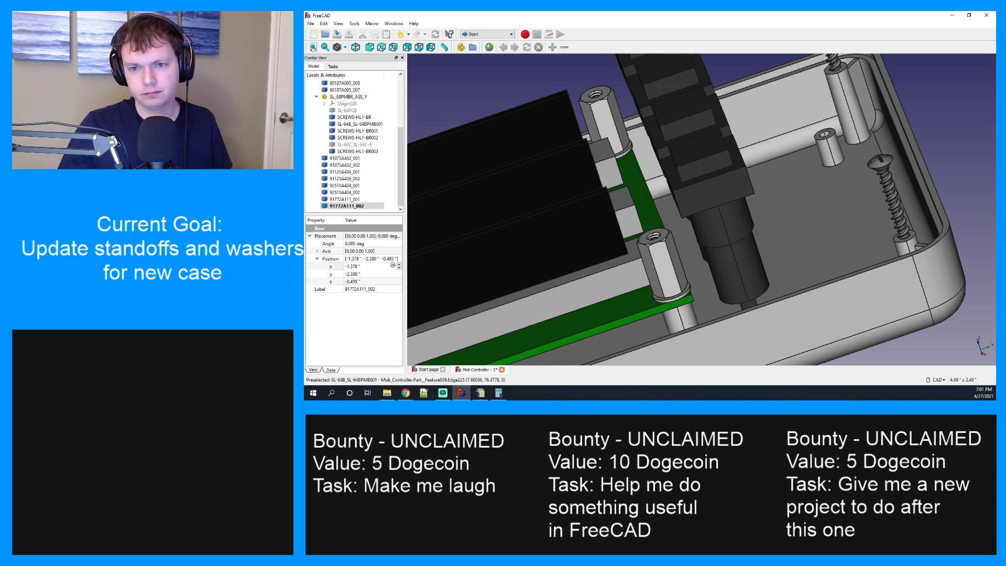
# On the Digi-Key page for panel mount cable 4056 in the browser, enlarge the product photo and check the connector dimensions in the datasheet.
pyautogui.hotkey('alt', 'Tab')
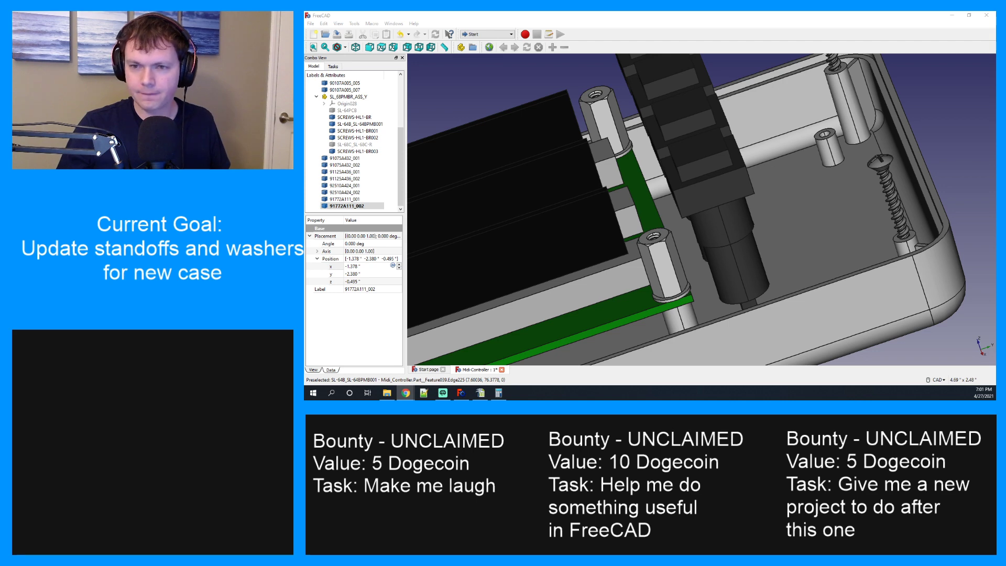
pyautogui.hotkey('alt', 'Tab')
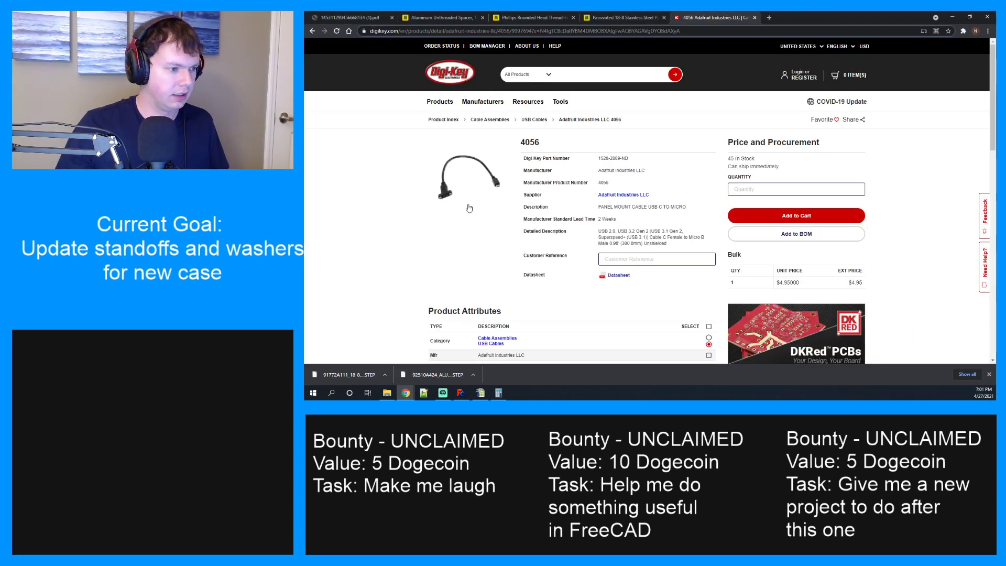
pyautogui.click(448, 187)
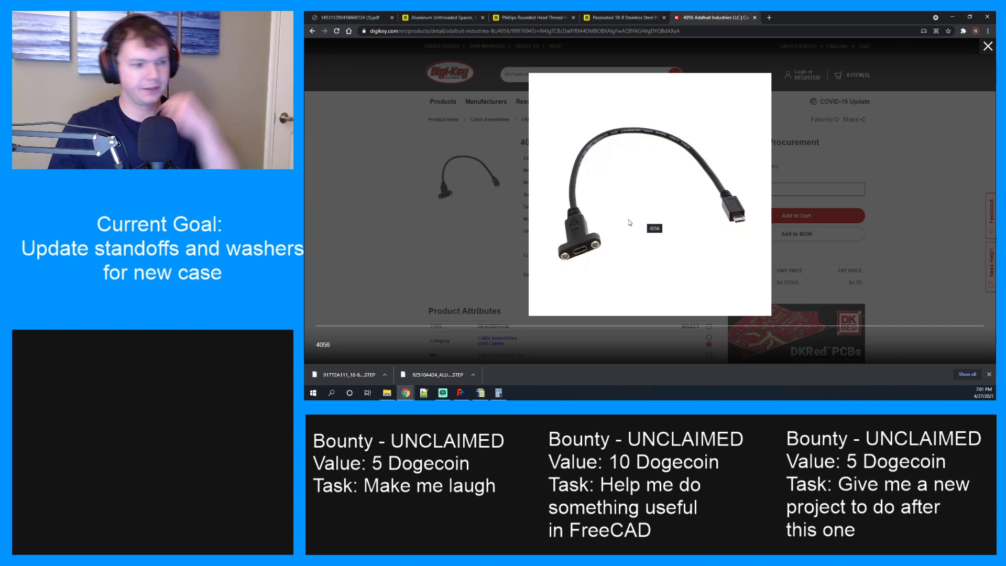
pyautogui.click(989, 375)
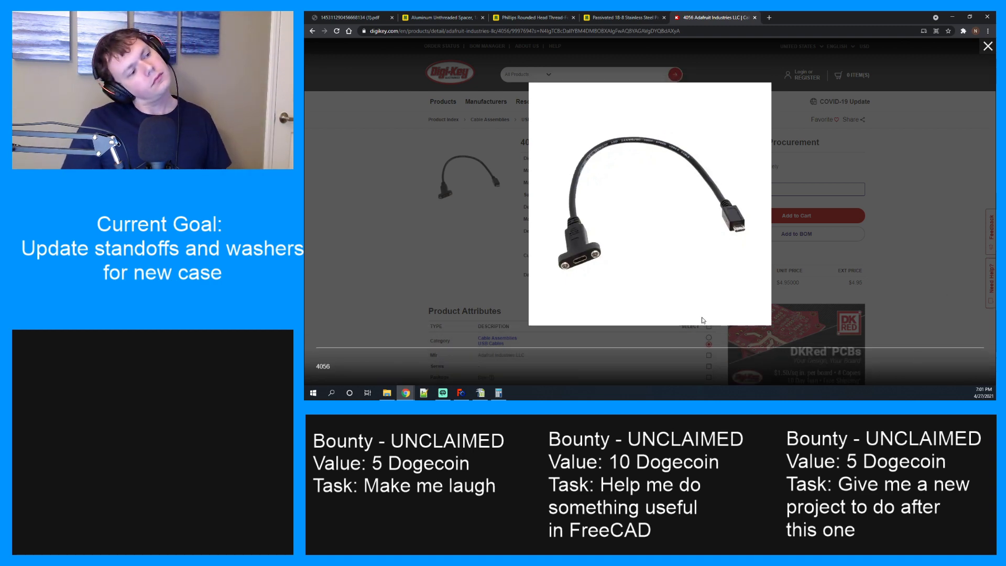
pyautogui.click(350, 231)
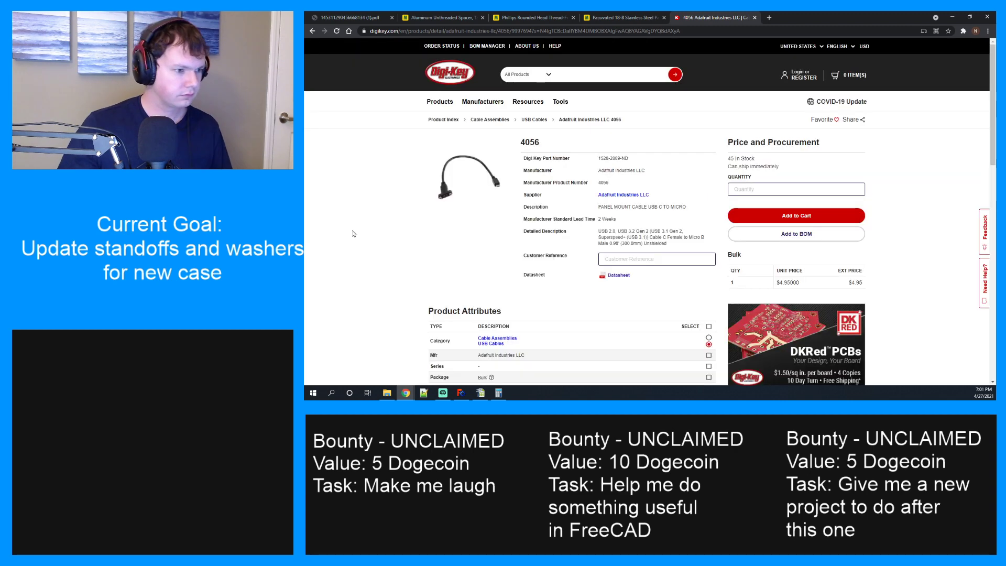
pyautogui.click(611, 276)
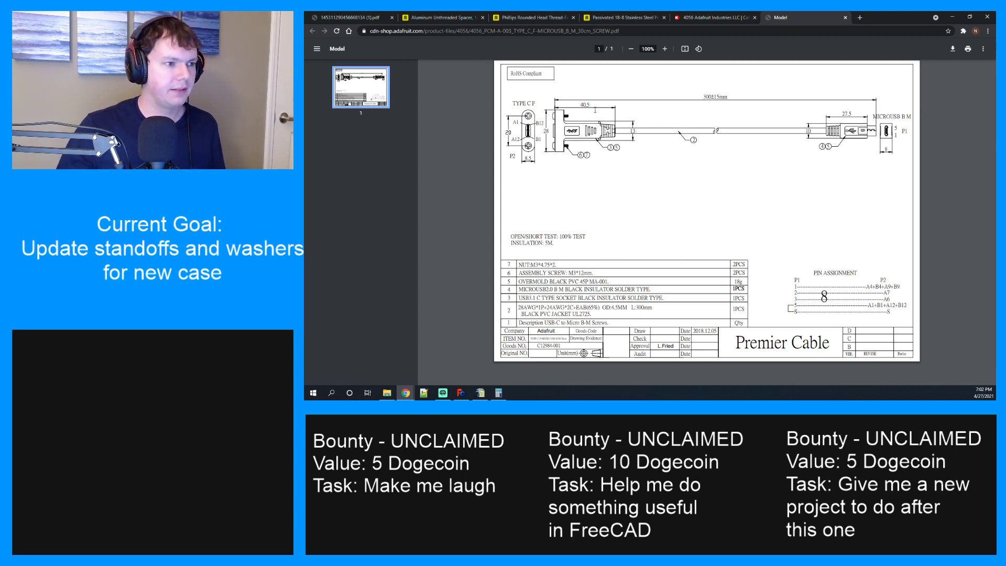
pyautogui.click(690, 21)
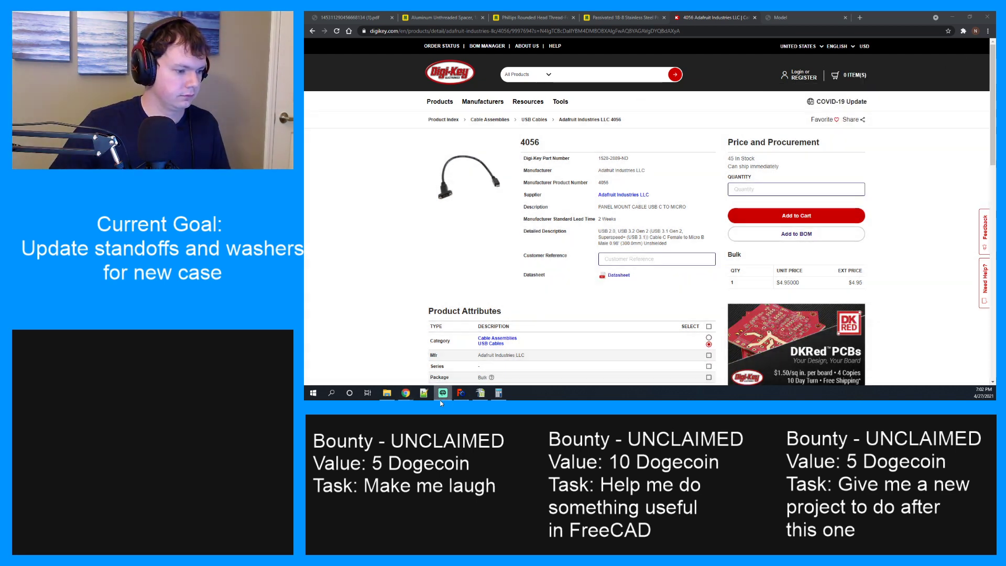
# In FreeCAD, measure the distance from the enclosure base's end wall to the nearest edge of the second button, working in the top view.
pyautogui.click(461, 392)
pyautogui.moveTo(736, 136); pyautogui.dragTo(838, 196, button='middle')
pyautogui.press('2')
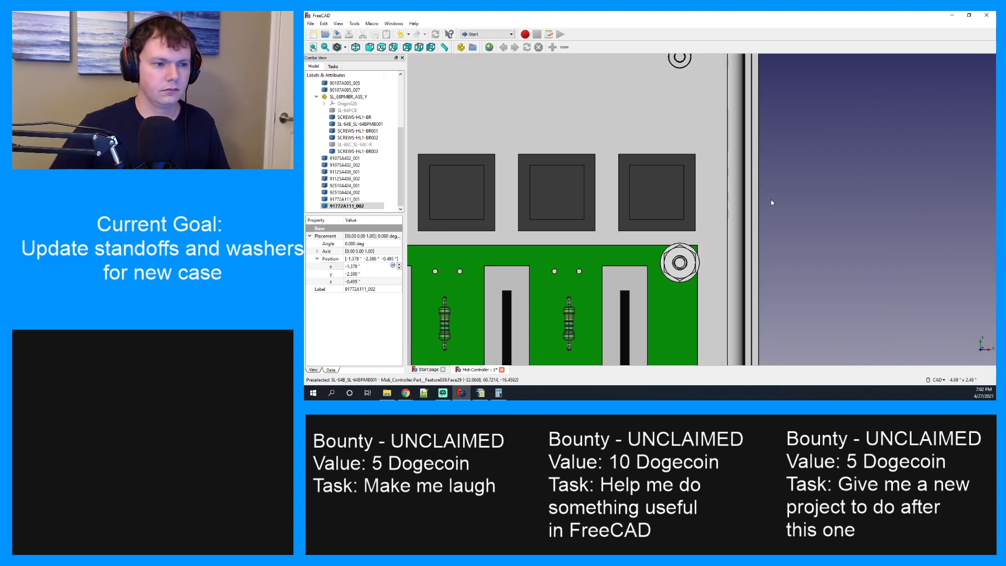
pyautogui.moveTo(749, 159); pyautogui.dragTo(917, 219, button='middle')
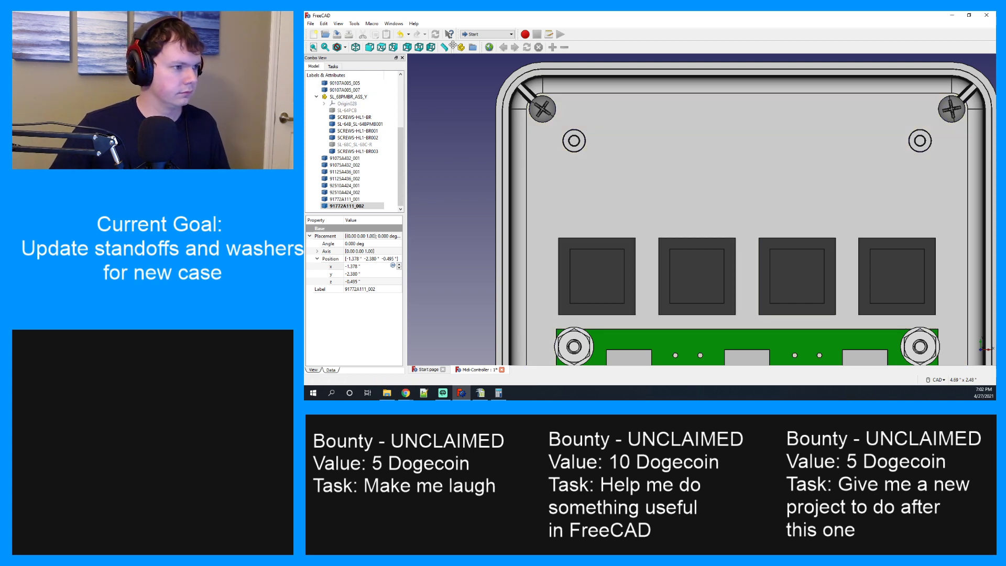
pyautogui.click(448, 49)
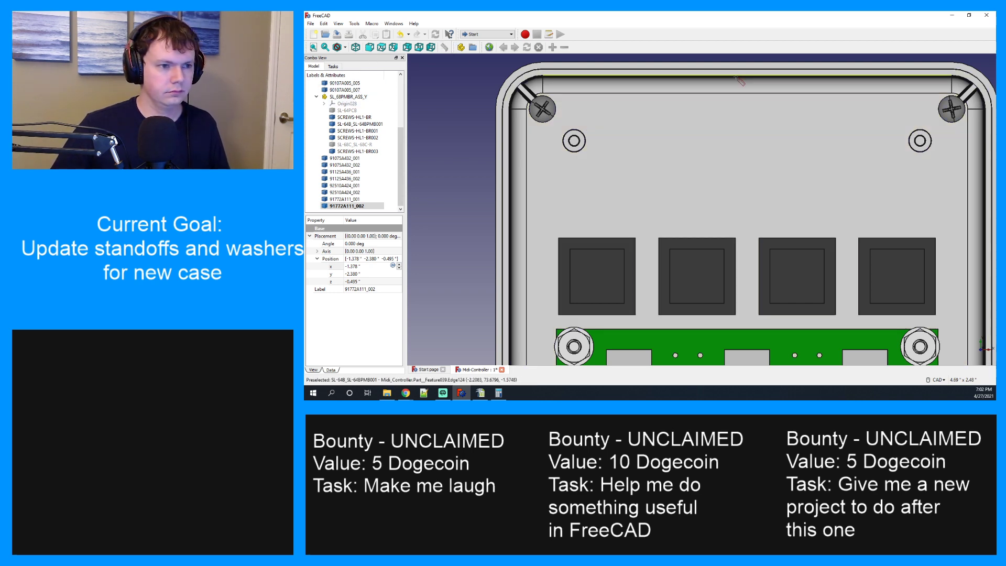
pyautogui.click(736, 239)
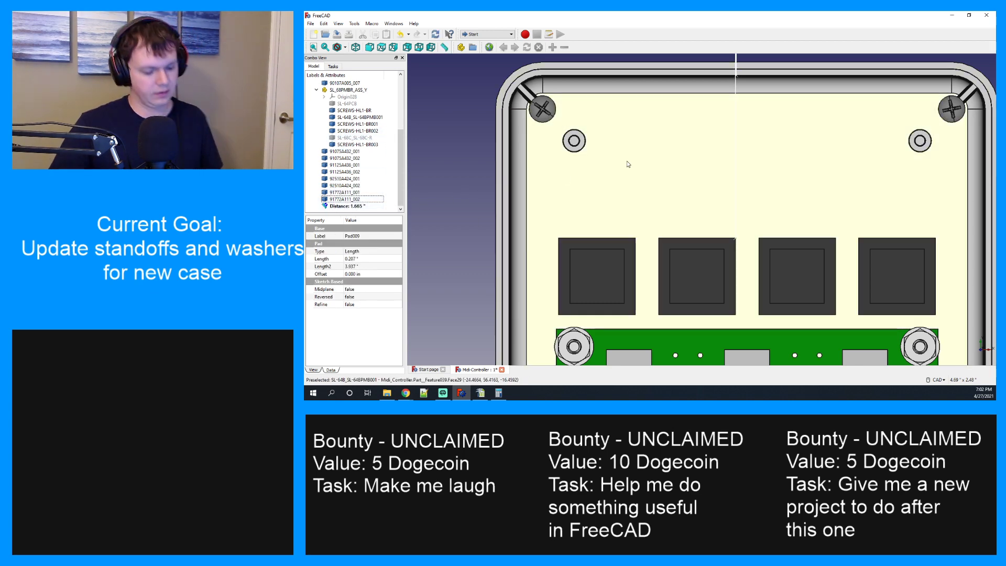
pyautogui.moveTo(634, 162); pyautogui.dragTo(729, 137, button='middle')
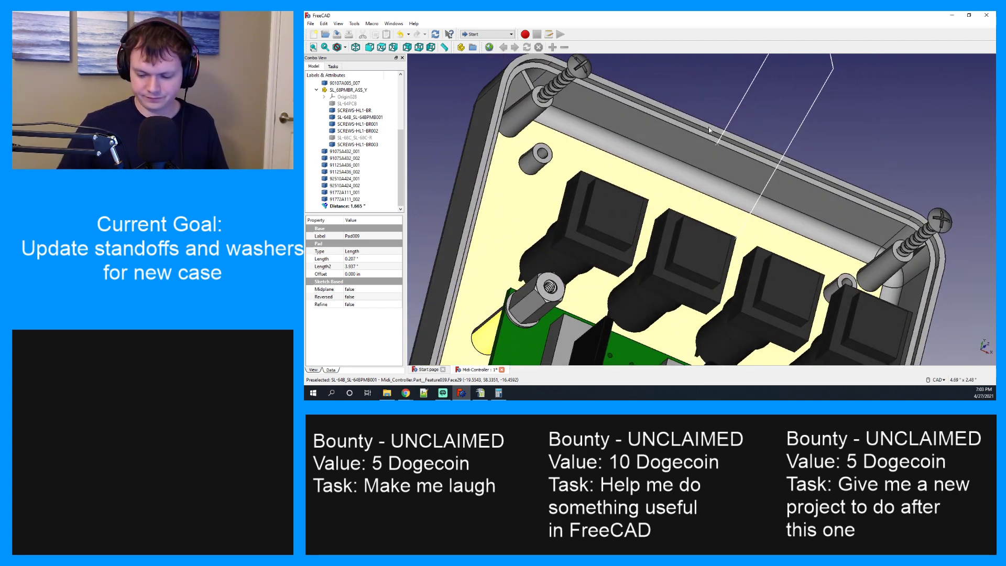
# Delete the distance measurement between the enclosure base's end wall and the second button's upper edge.
pyautogui.press('2')
pyautogui.press('0')
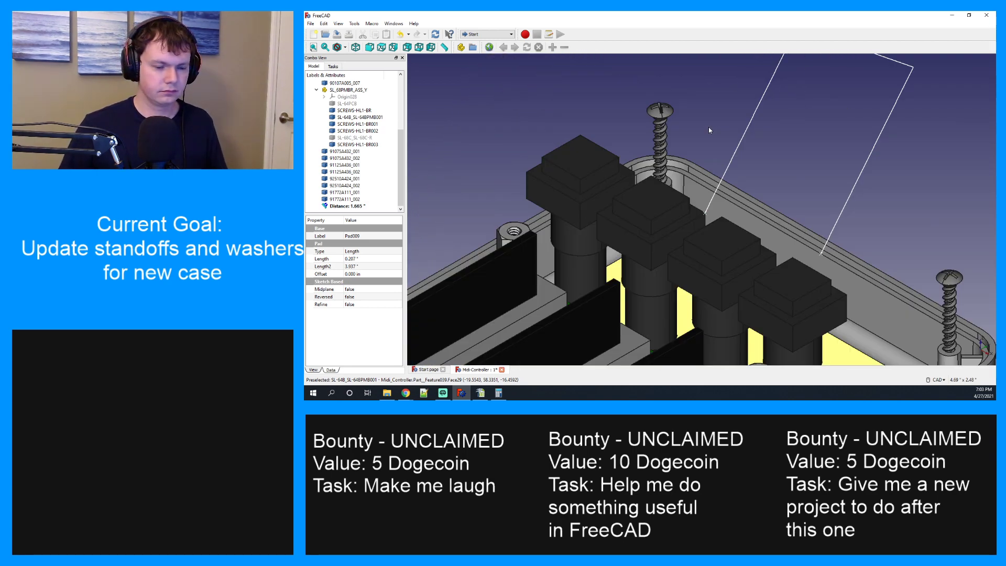
pyautogui.press('3')
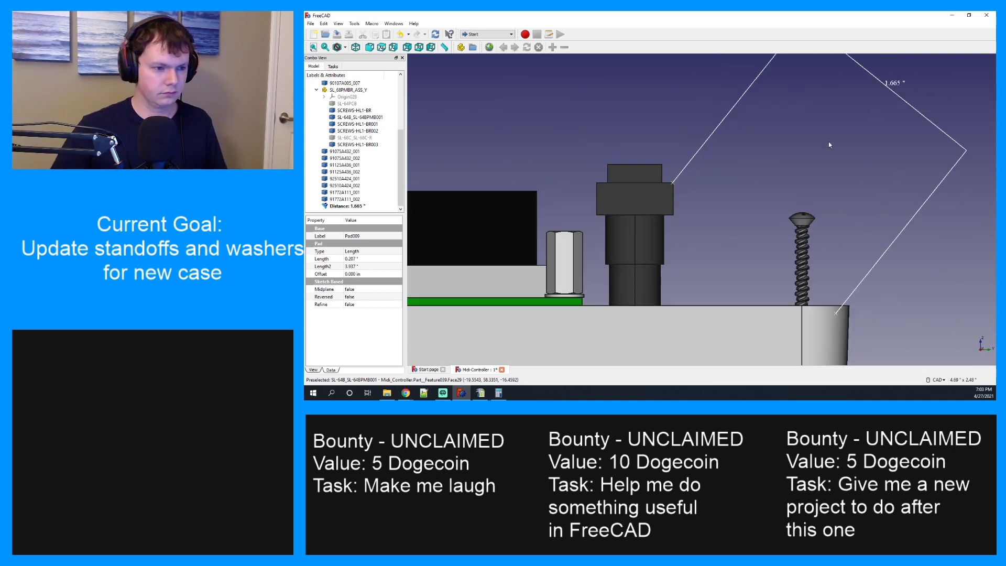
pyautogui.scroll(-3, 820, 173)
pyautogui.scroll(3, 820, 175)
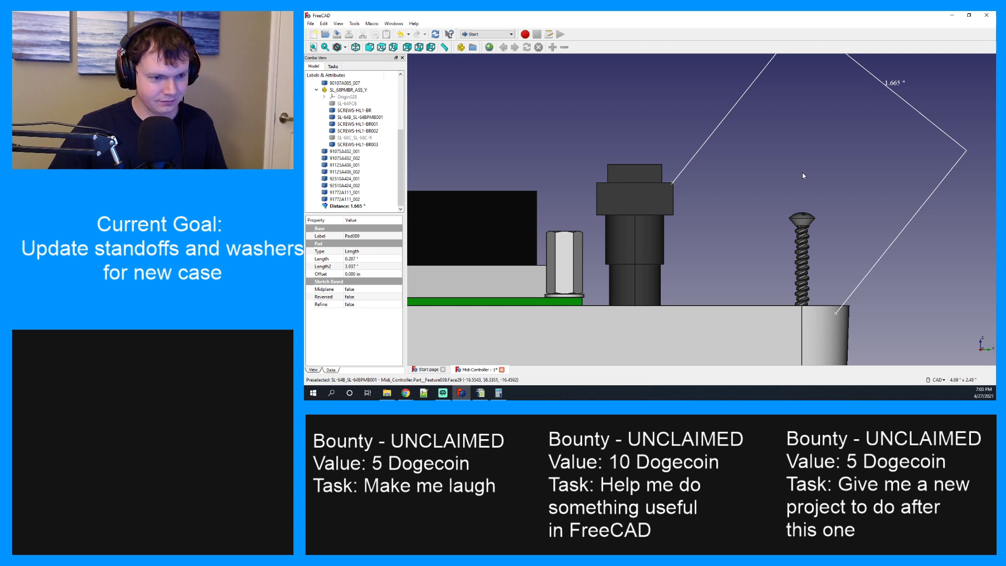
pyautogui.moveTo(803, 172); pyautogui.dragTo(788, 206, button='middle')
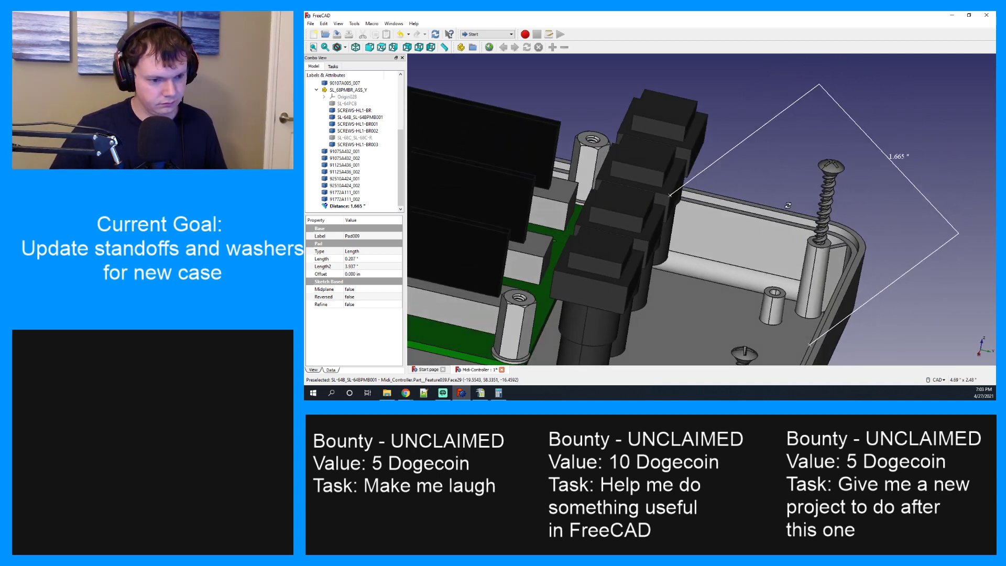
pyautogui.click(900, 158)
pyautogui.press('Delete')
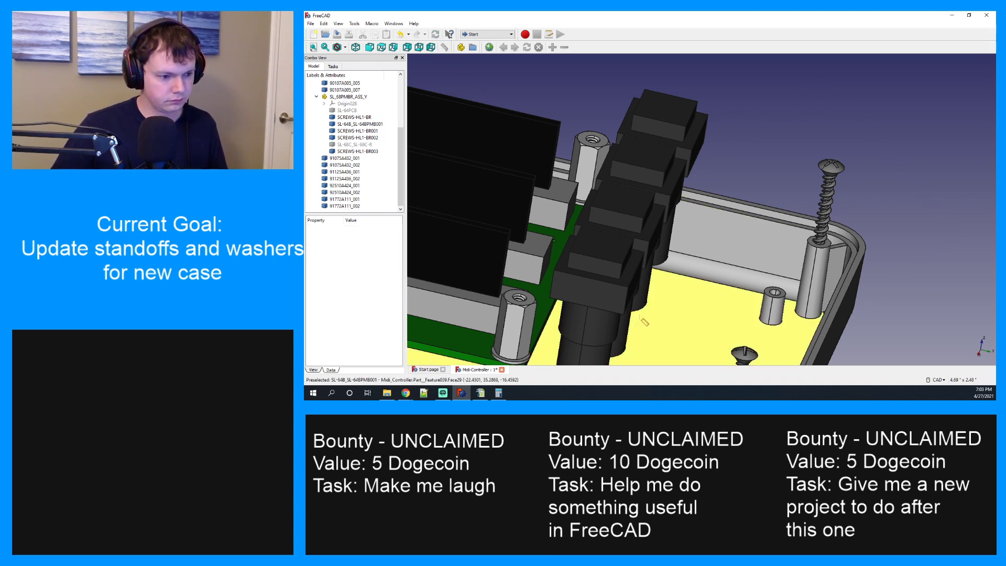
# Measure the distance from the second button's narrow lower barrel to the enclosure base's end wall.
pyautogui.moveTo(769, 222); pyautogui.dragTo(770, 143, button='middle')
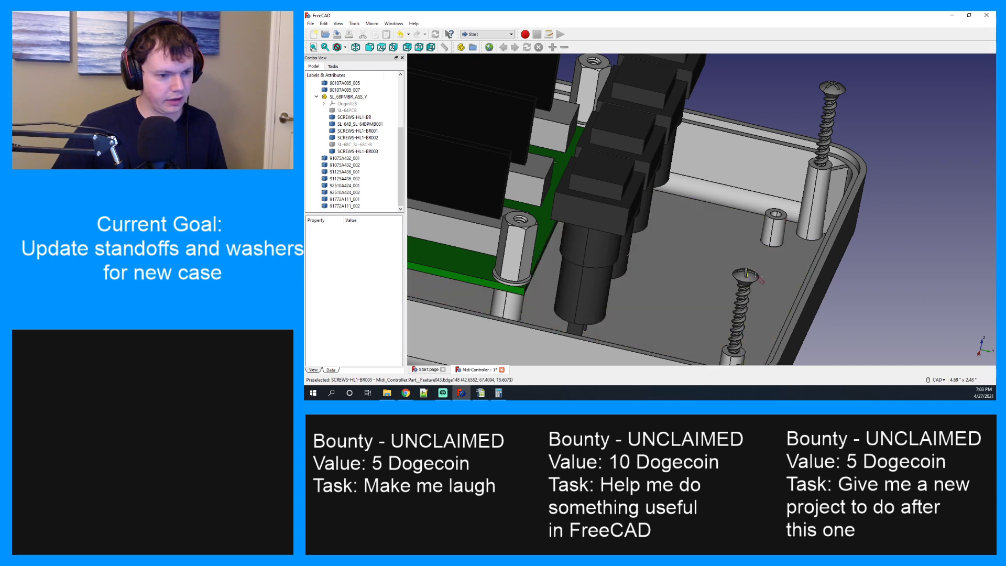
pyautogui.click(803, 288)
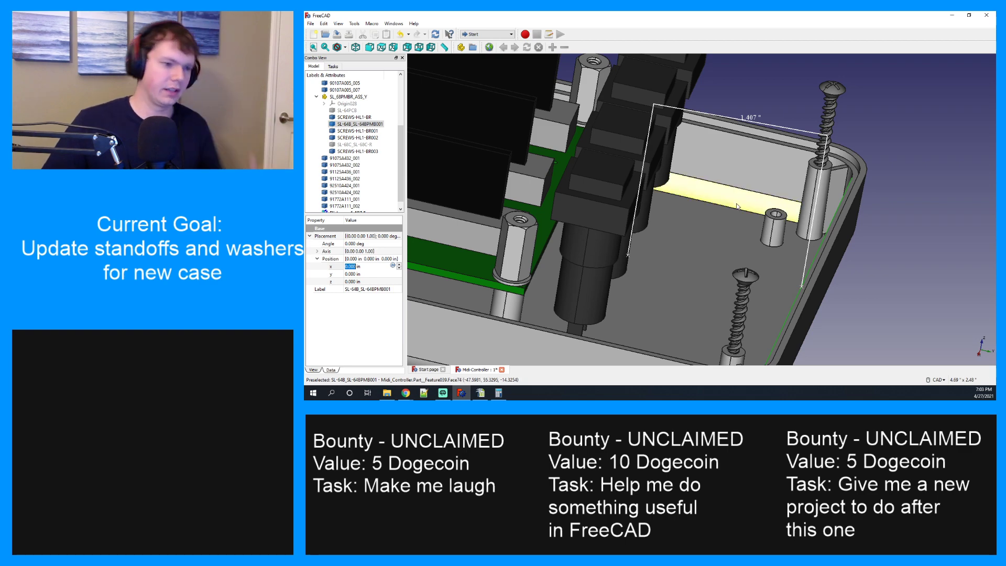
pyautogui.moveTo(746, 217); pyautogui.dragTo(610, 225, button='middle')
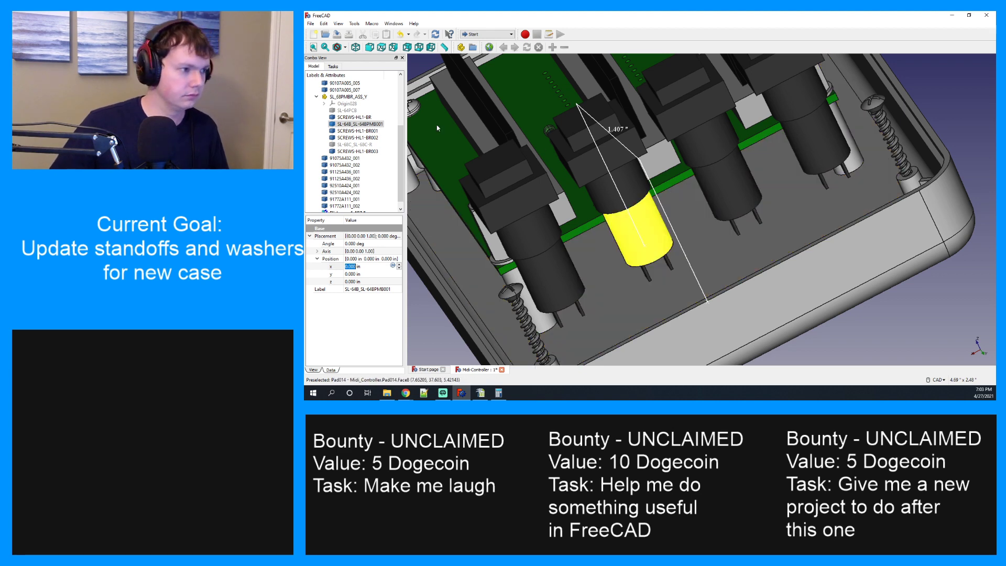
# Hide the enclosure base SL-64B_SL-64BPMB001 so the buttons' undersides are exposed.
pyautogui.scroll(-1, 362, 145)
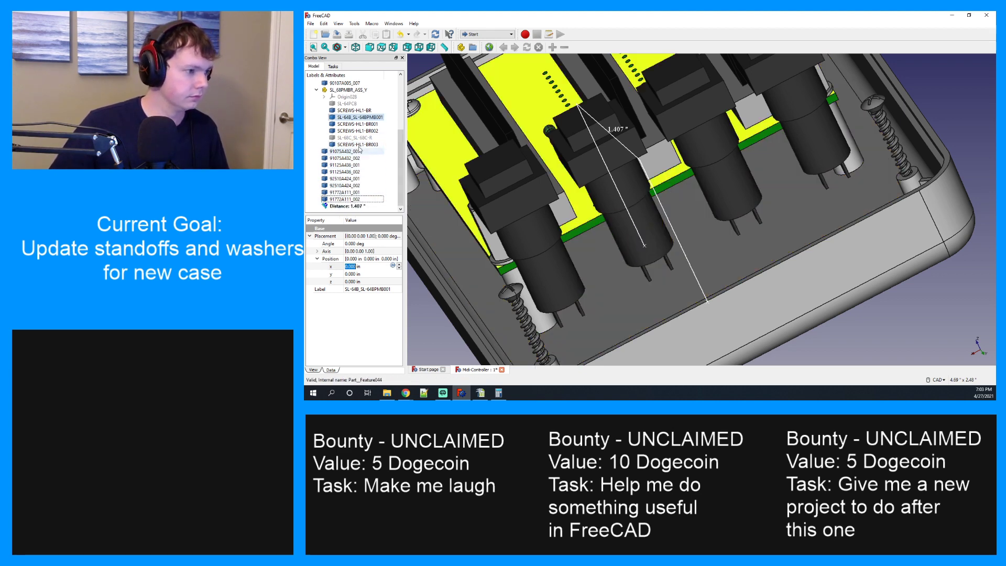
pyautogui.click(364, 119)
pyautogui.press('space')
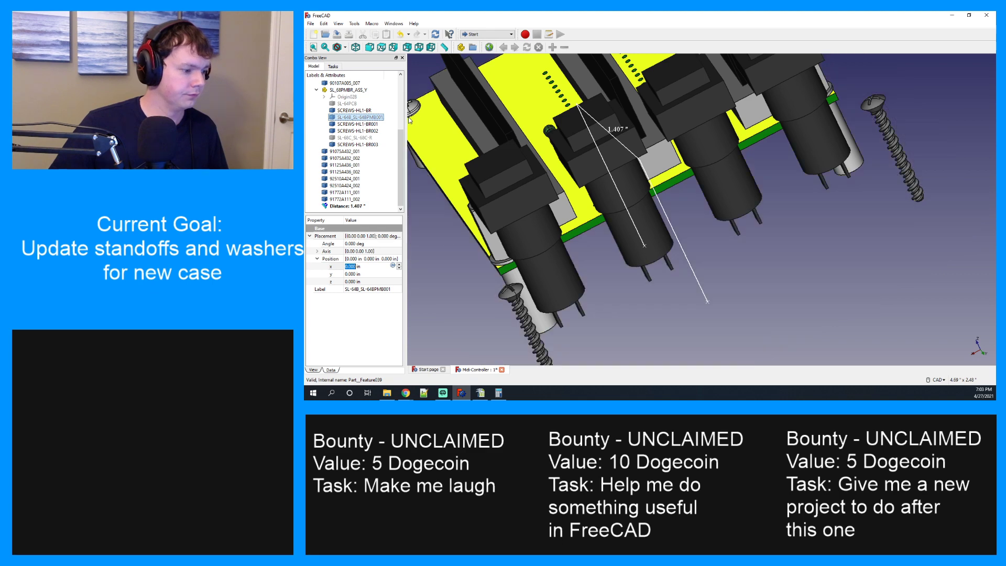
# Measure the gaps between two neighbouring middle buttons from below, once between their wide barrels and once between their narrow barrels.
pyautogui.moveTo(571, 215); pyautogui.dragTo(563, 137, button='middle')
pyautogui.press('2')
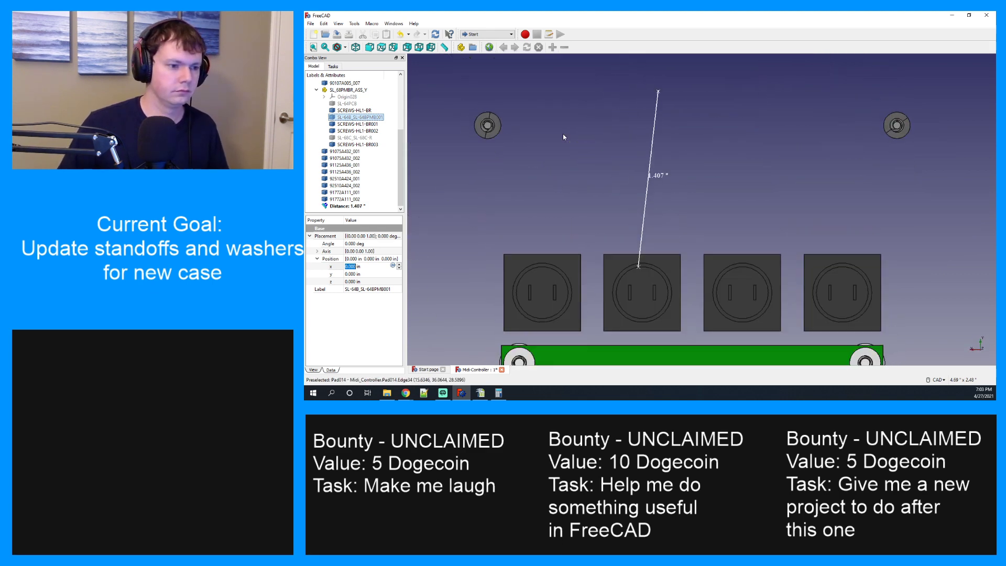
pyautogui.scroll(3, 650, 319)
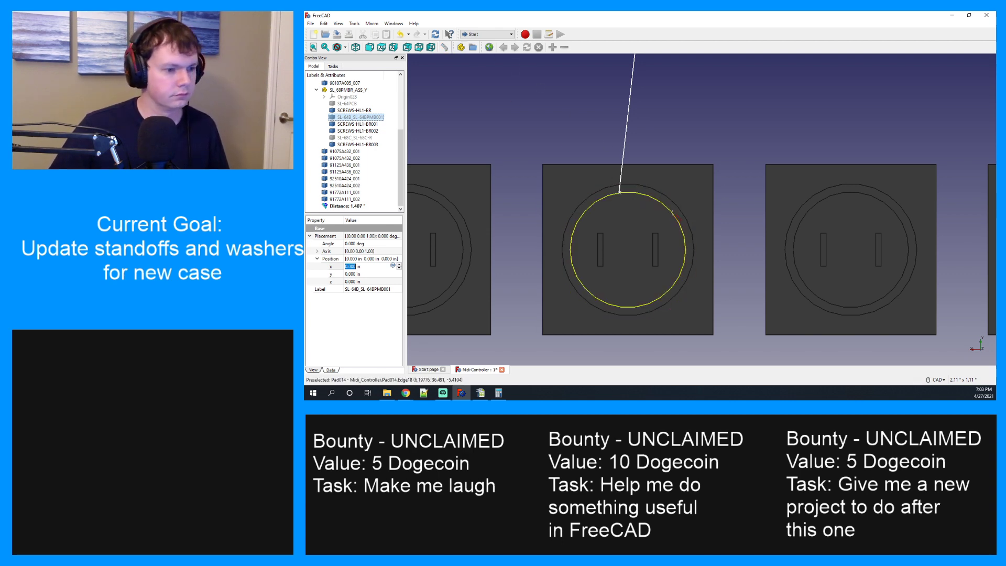
pyautogui.click(694, 250)
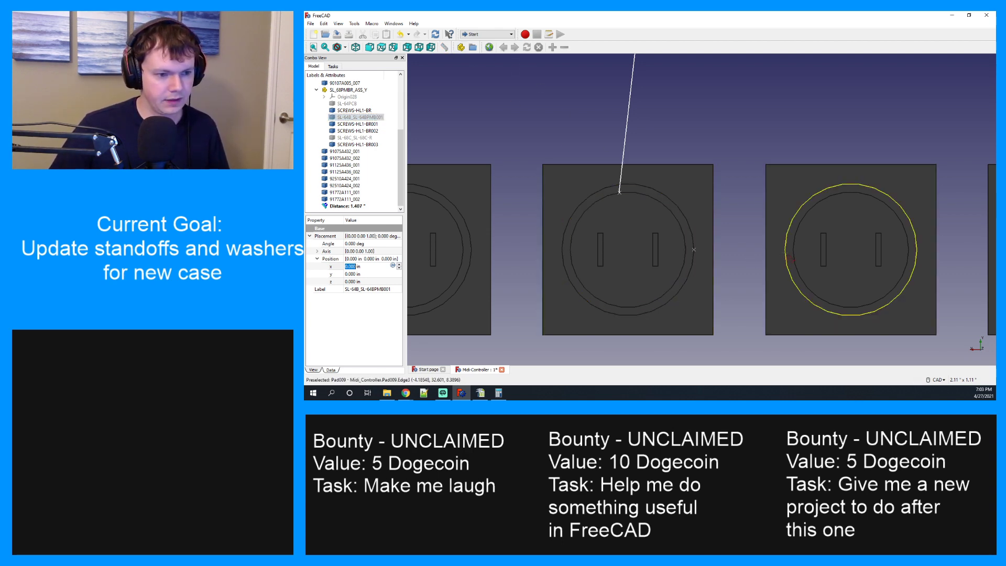
pyautogui.click(784, 250)
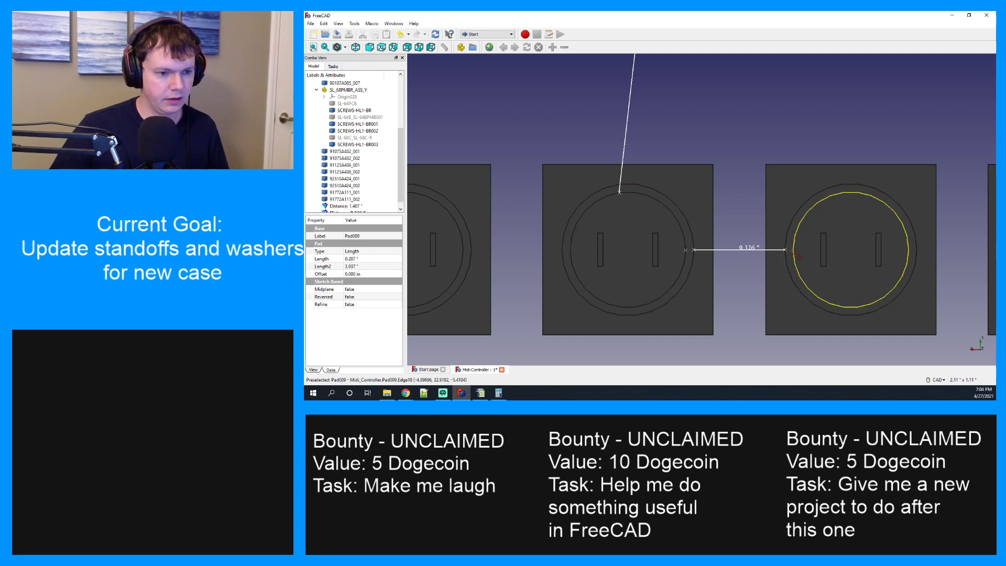
pyautogui.click(794, 254)
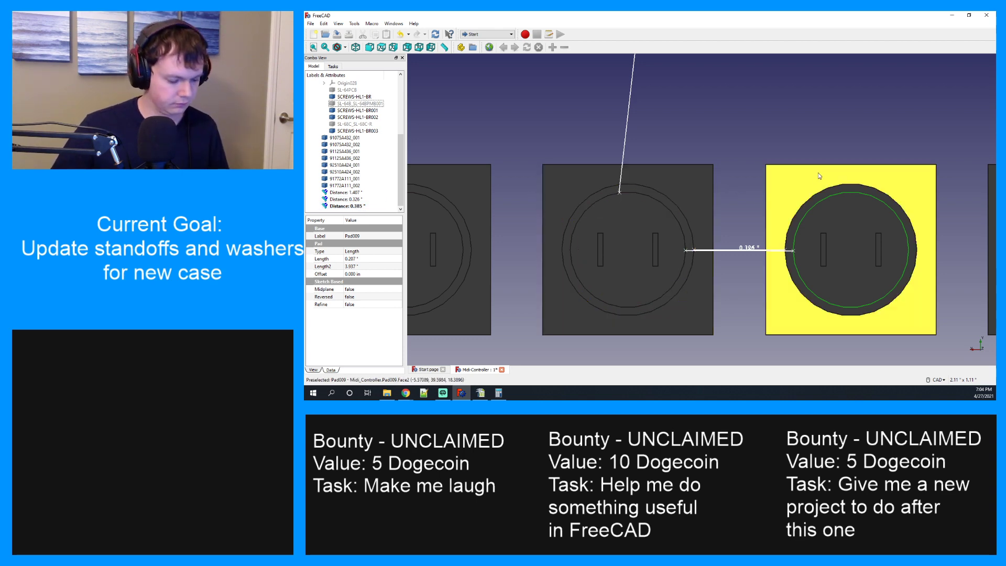
pyautogui.moveTo(775, 159); pyautogui.dragTo(776, 203, button='middle')
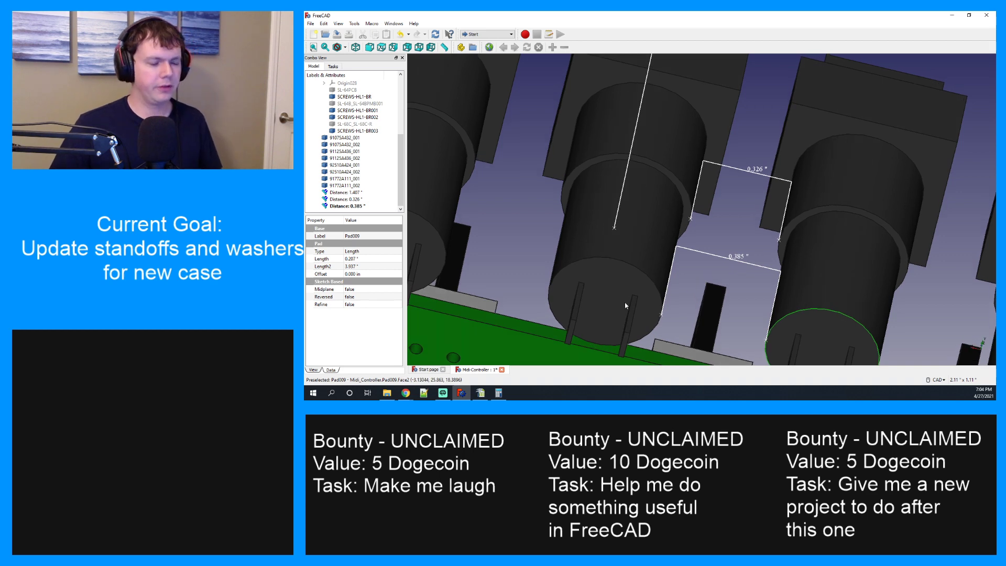
# Recheck cable 4056's datasheet drawing and Digi-Key product details in the browser, close the datasheet, and return to FreeCAD.
pyautogui.click(951, 15)
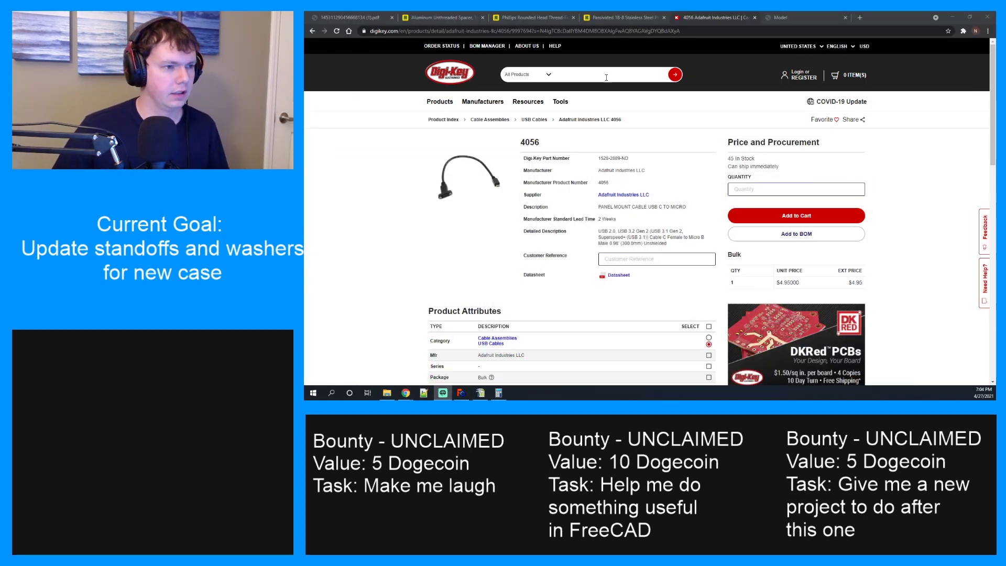
pyautogui.click(808, 16)
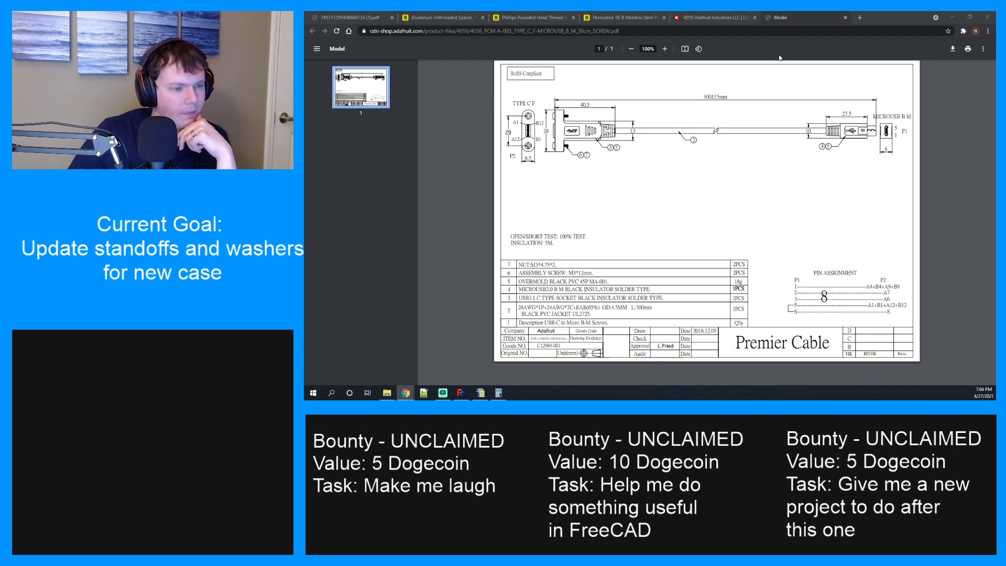
pyautogui.click(733, 17)
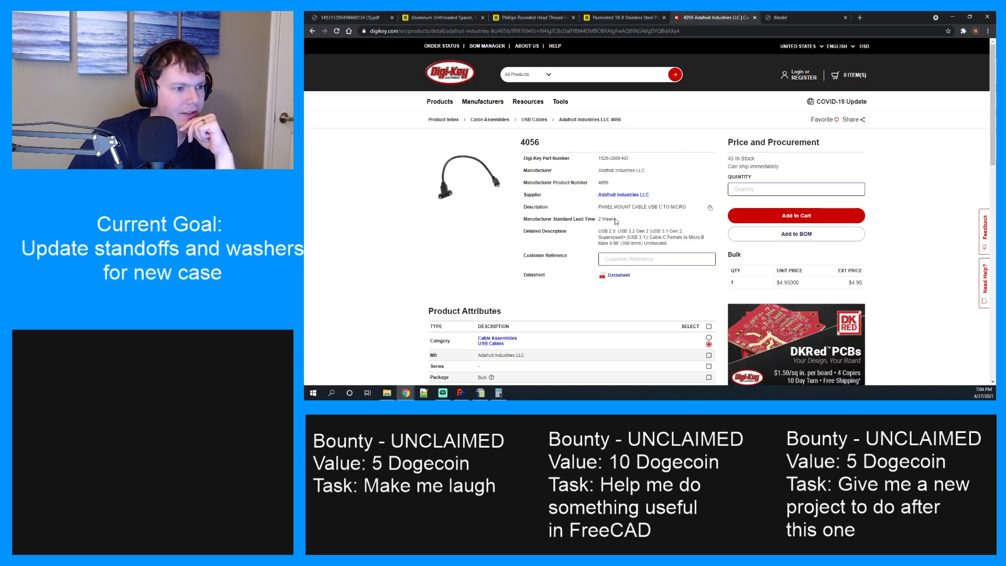
pyautogui.scroll(-2, 526, 214)
pyautogui.scroll(-8, 526, 215)
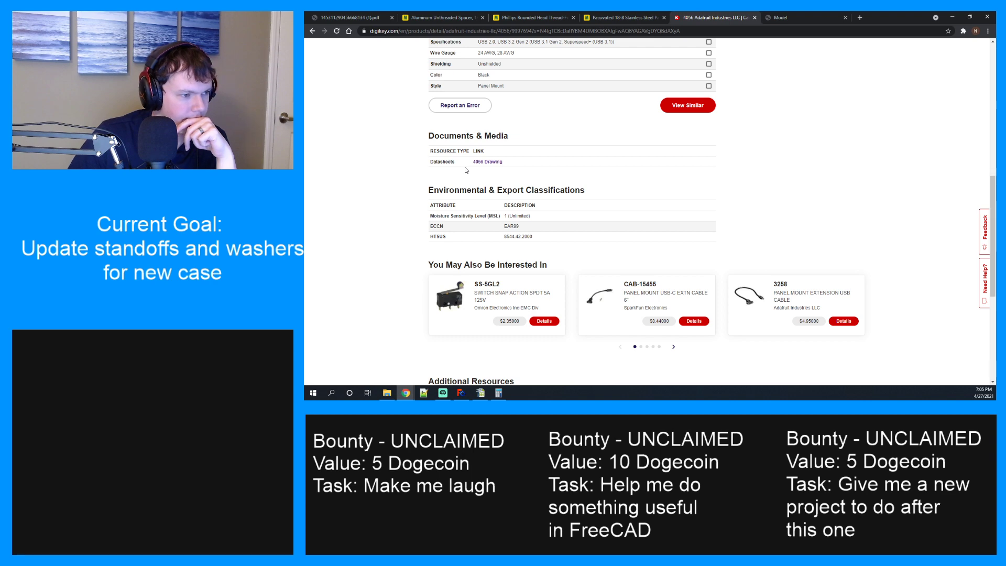
pyautogui.scroll(10, 502, 168)
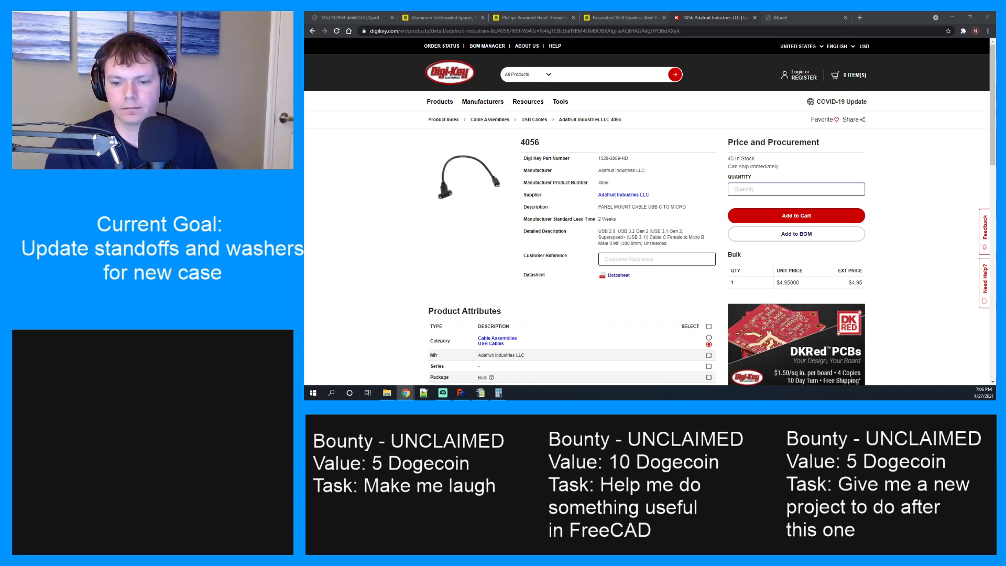
pyautogui.click(783, 17)
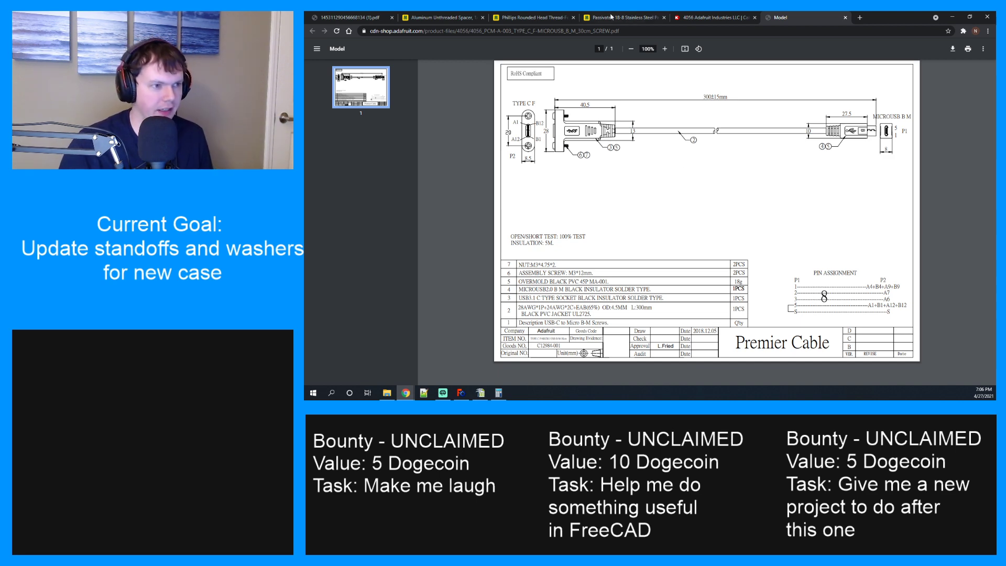
pyautogui.click(845, 17)
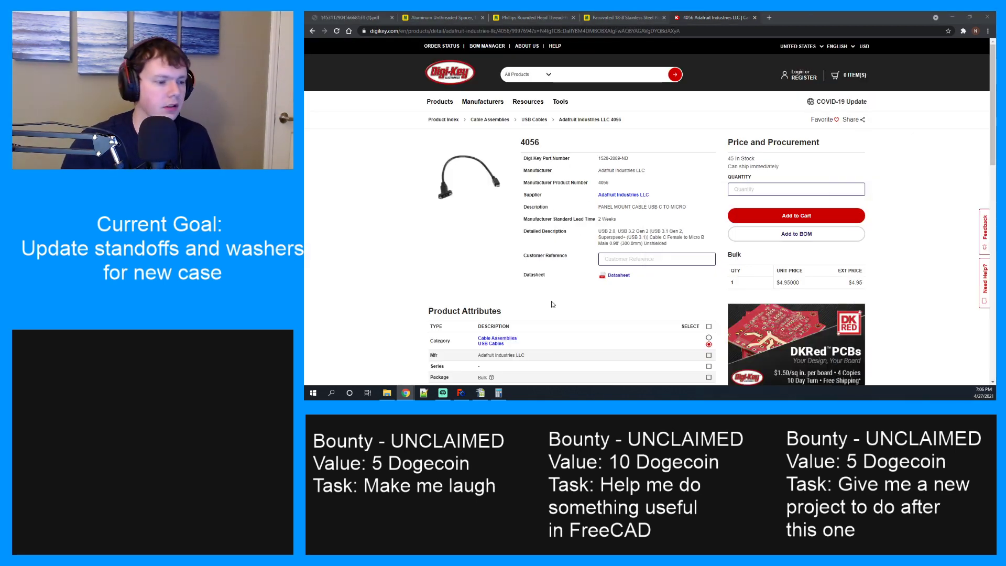
pyautogui.click(505, 392)
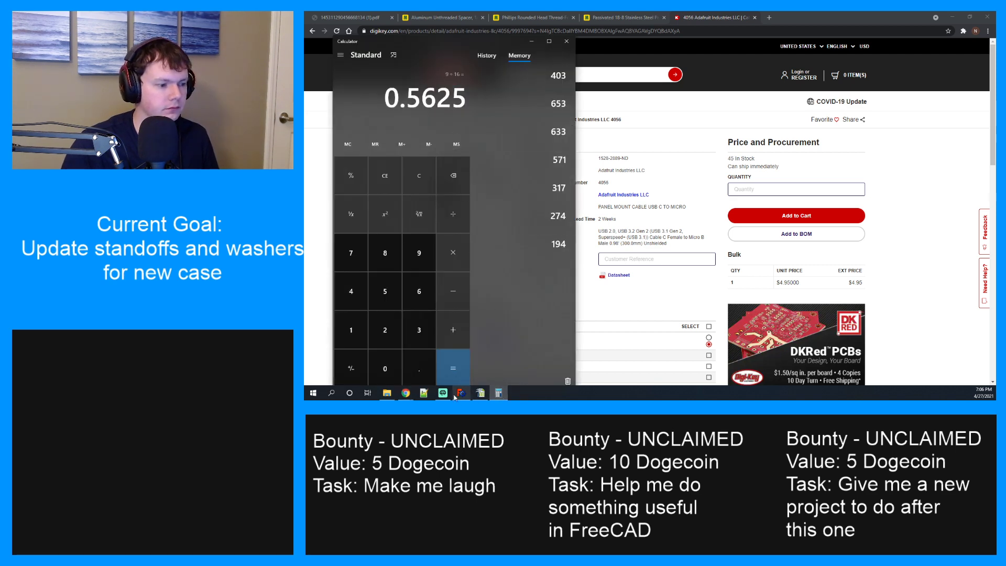
pyautogui.click(461, 393)
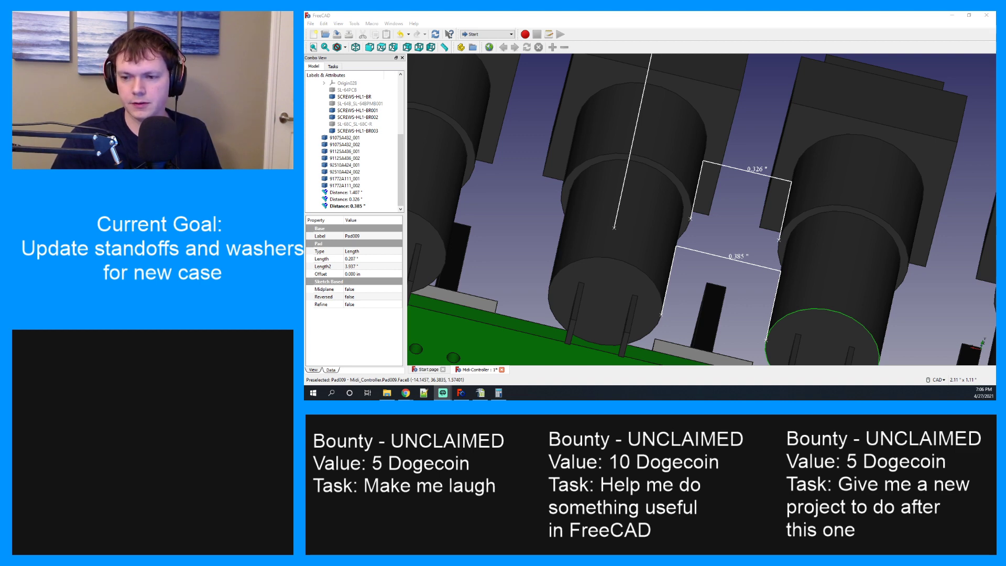
# Replace the stream overlay's current goal text with "Model the USB-C port".
pyautogui.press('BackSpace')
pyautogui.press('BackSpace')
pyautogui.press('BackSpace')
pyautogui.press('BackSpace')
pyautogui.press('BackSpace')
pyautogui.press('BackSpace')
pyautogui.press('BackSpace')
pyautogui.press('BackSpace')
pyautogui.press('BackSpace')
pyautogui.press('BackSpace')
pyautogui.press('BackSpace')
pyautogui.press('BackSpace')
pyautogui.press('BackSpace')
pyautogui.press('BackSpace')
pyautogui.press('BackSpace')
pyautogui.press('BackSpace')
pyautogui.press('BackSpace')
pyautogui.press('BackSpace')
pyautogui.press('BackSpace')
pyautogui.press('BackSpace')
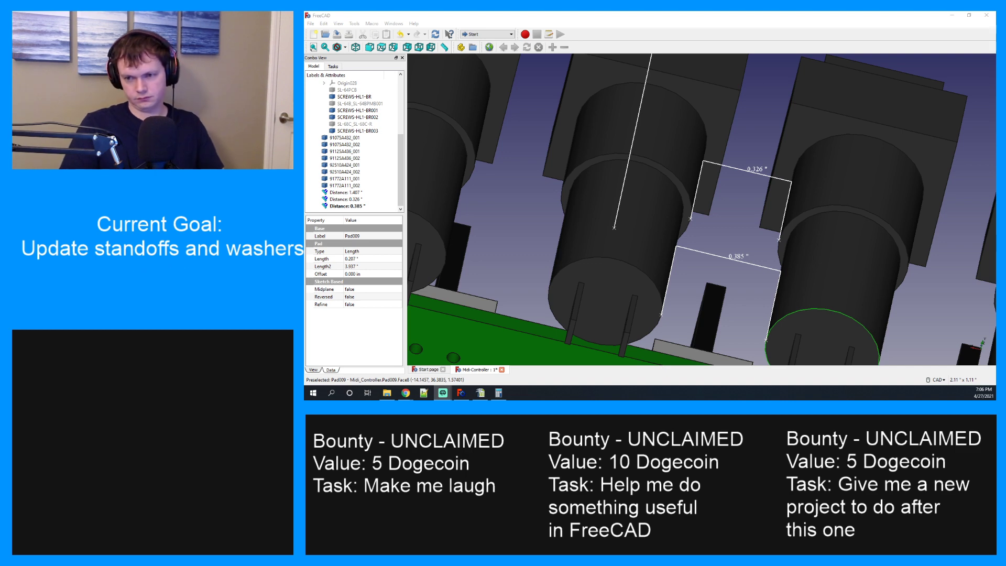
pyautogui.press('BackSpace')
pyautogui.press('BackSpace')
pyautogui.press('BackSpace')
pyautogui.press('BackSpace')
pyautogui.press('BackSpace')
pyautogui.press('BackSpace')
pyautogui.press('BackSpace')
pyautogui.press('BackSpace')
pyautogui.press('BackSpace')
pyautogui.press('BackSpace')
pyautogui.press('BackSpace')
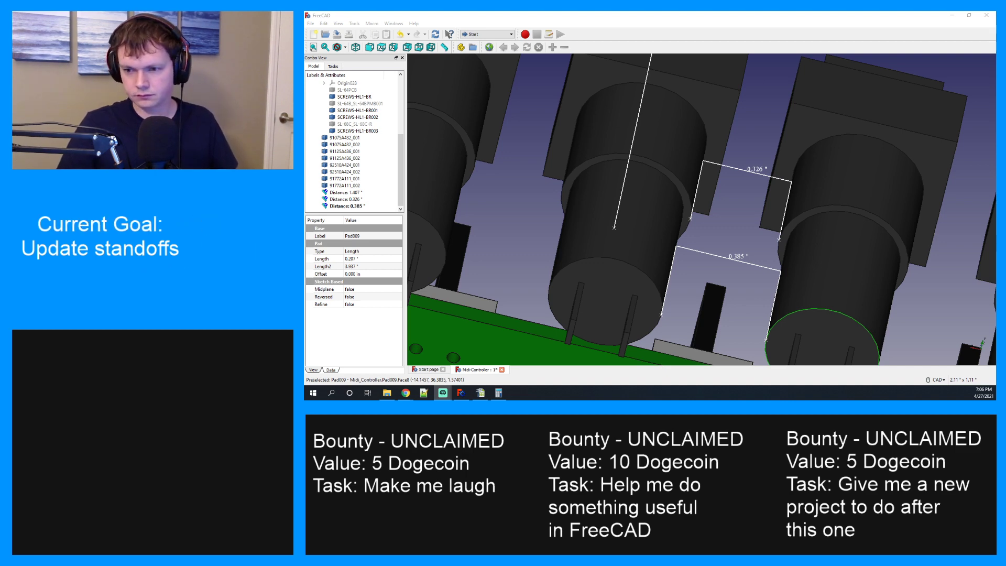
pyautogui.press('BackSpace')
pyautogui.press('BackSpace')
pyautogui.press('BackSpace')
pyautogui.press('BackSpace')
pyautogui.press('BackSpace')
pyautogui.press('BackSpace')
pyautogui.press('BackSpace')
pyautogui.press('BackSpace')
pyautogui.press('BackSpace')
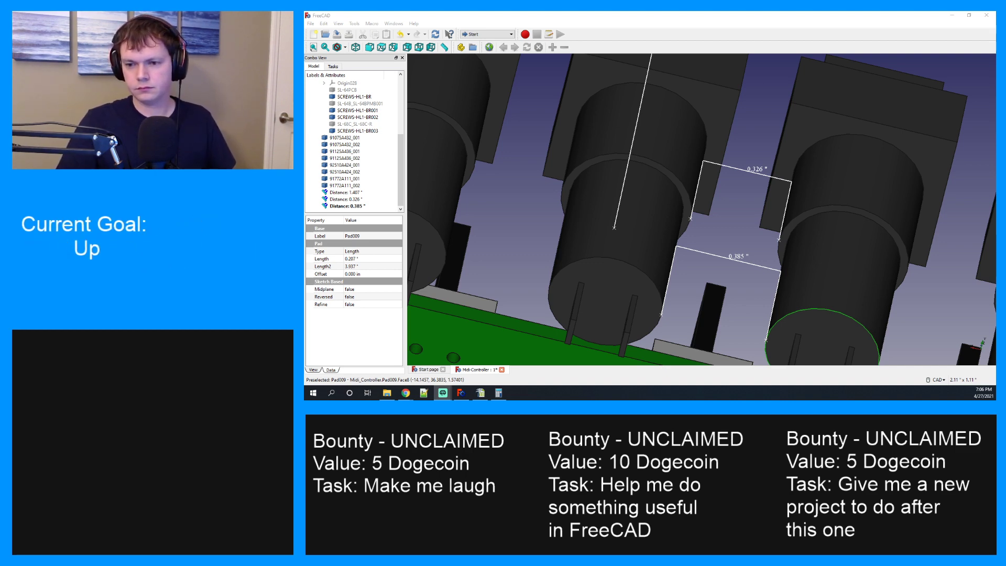
pyautogui.write('Mod')
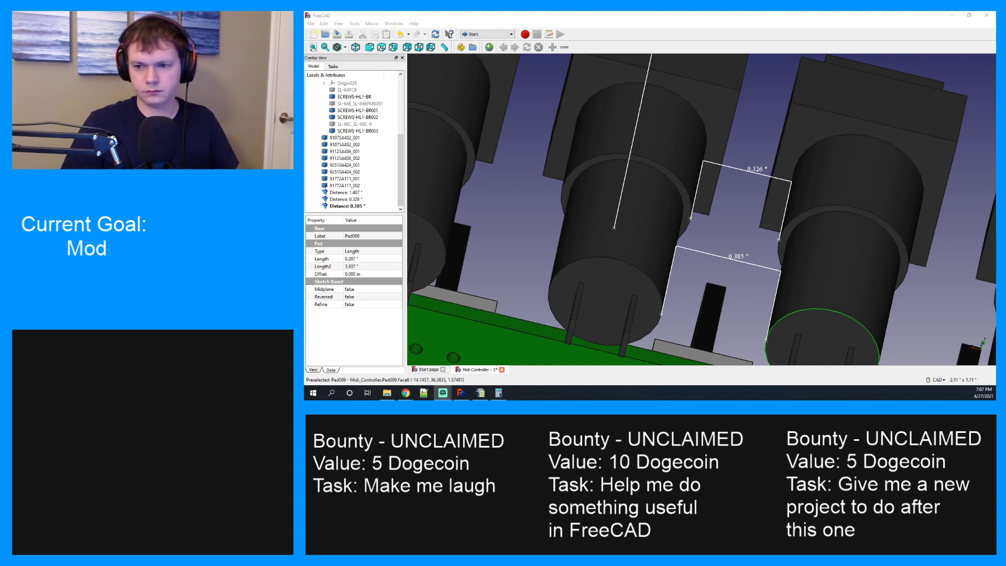
pyautogui.write('el the USB')
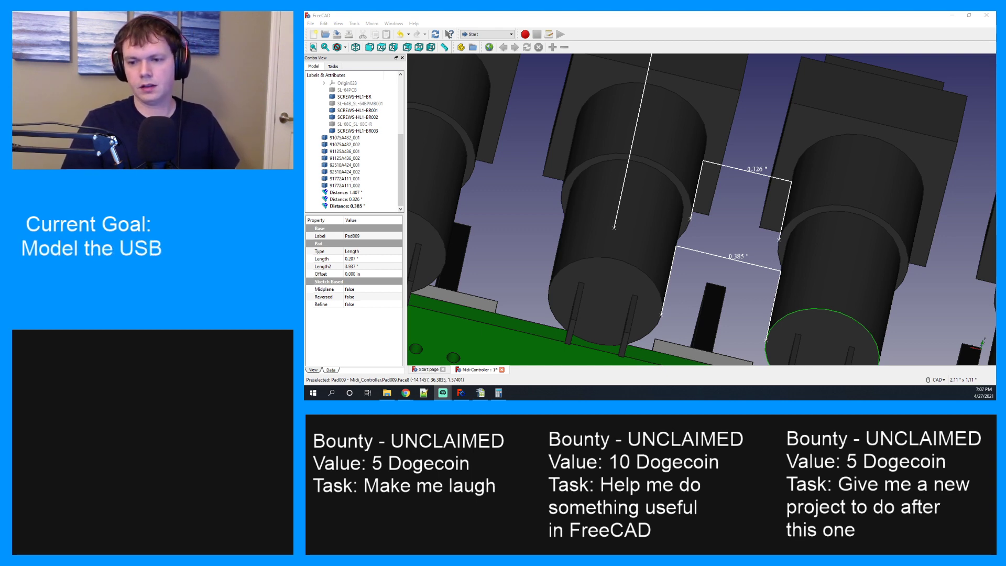
pyautogui.write('-C port')
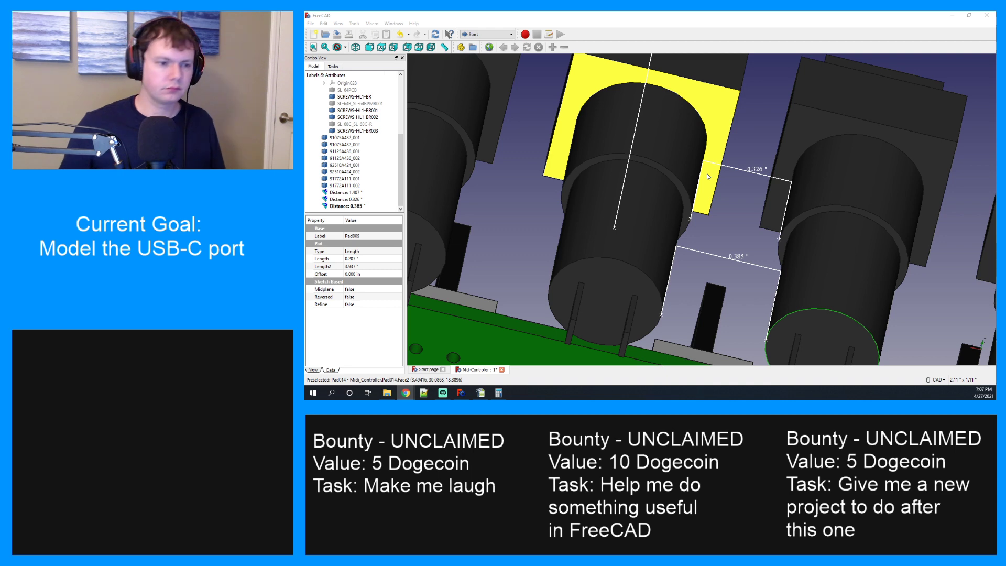
# In FreeCAD, hide the PCB group of the Midi Controller model.
pyautogui.moveTo(708, 176); pyautogui.dragTo(795, 146, button='middle')
pyautogui.scroll(-8, 796, 145)
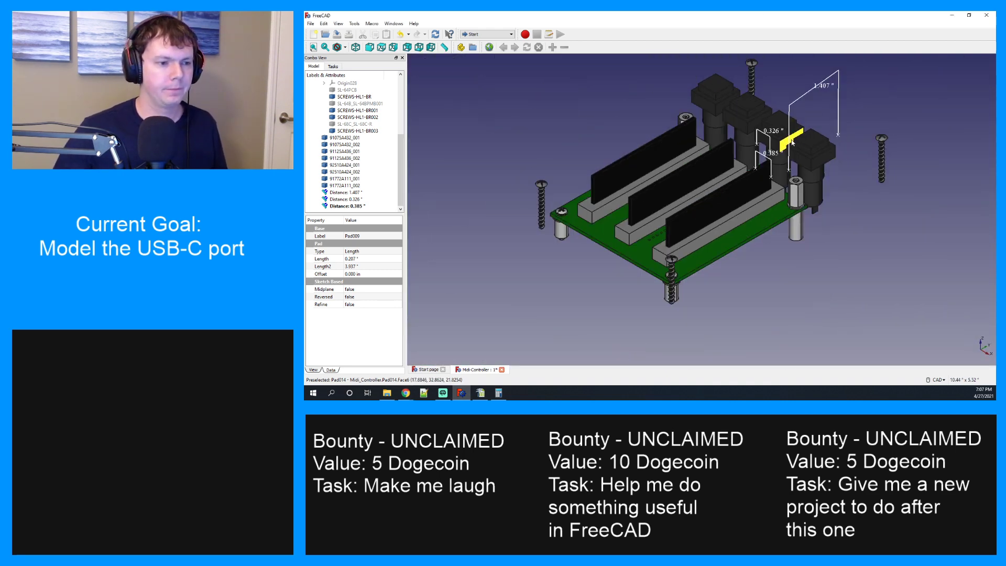
pyautogui.moveTo(792, 142)
pyautogui.mouseDown(button='middle')
pyautogui.moveTo(816, 123)
pyautogui.moveTo(787, 143)
pyautogui.mouseUp(button='middle')
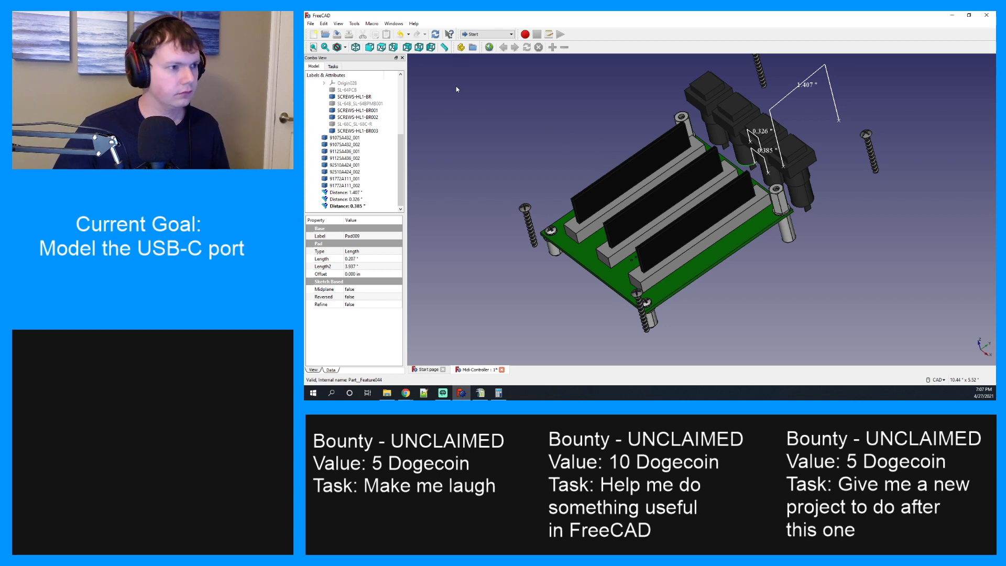
pyautogui.scroll(5, 342, 141)
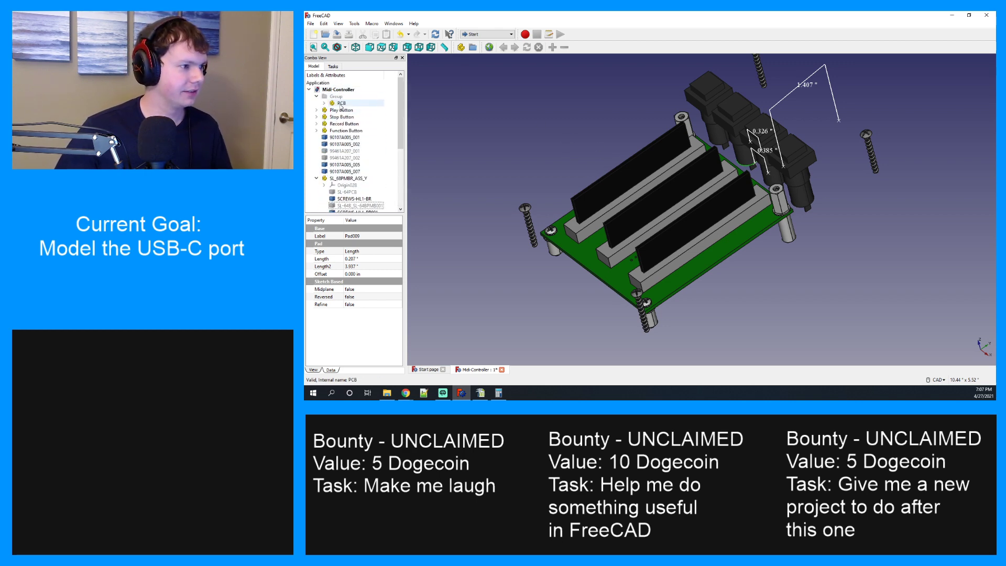
pyautogui.click(341, 104)
pyautogui.press('space')
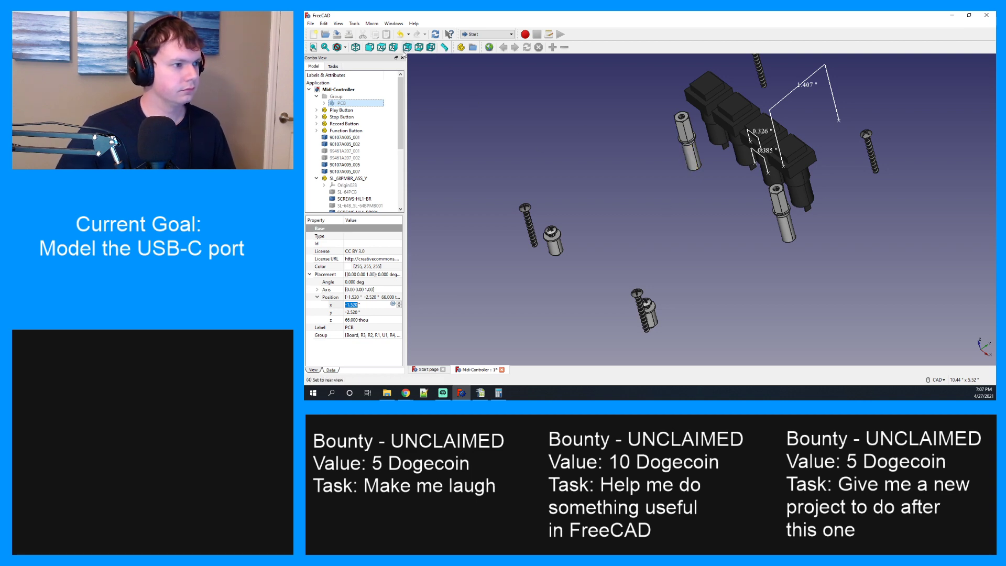
# Switch to the Sketcher workbench and create a new sketch attached with the ObjectXY method.
pyautogui.click(487, 34)
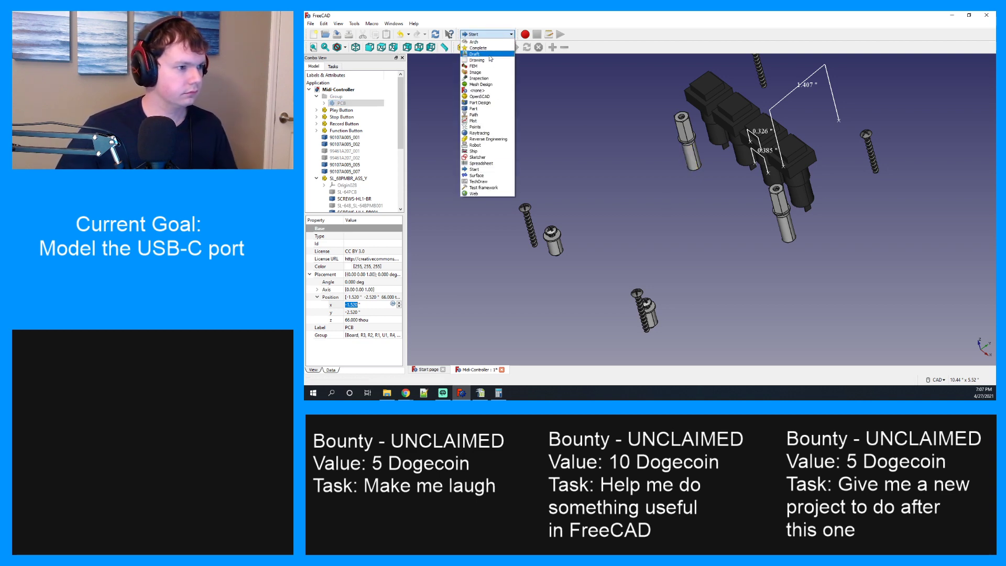
pyautogui.click(478, 158)
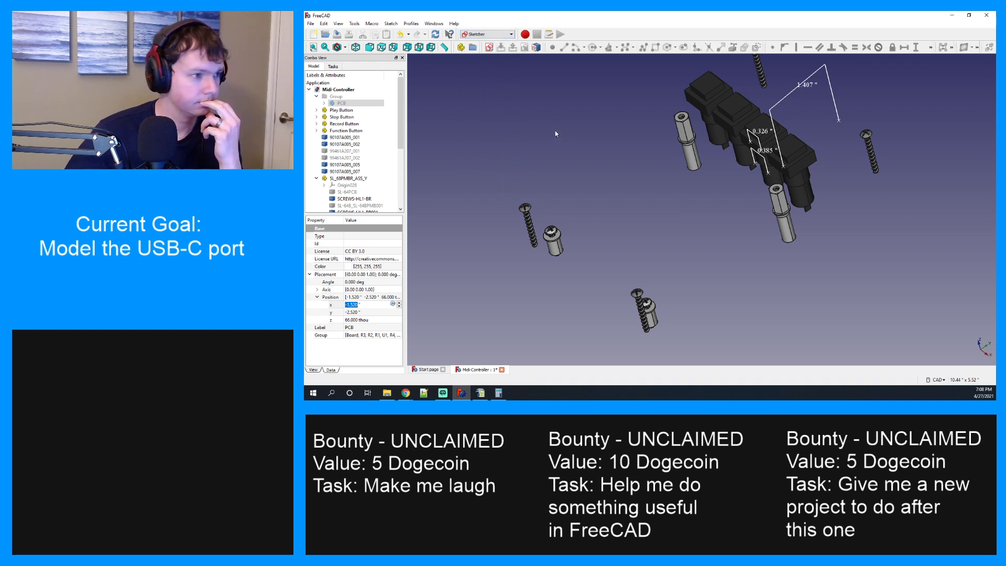
pyautogui.click(489, 48)
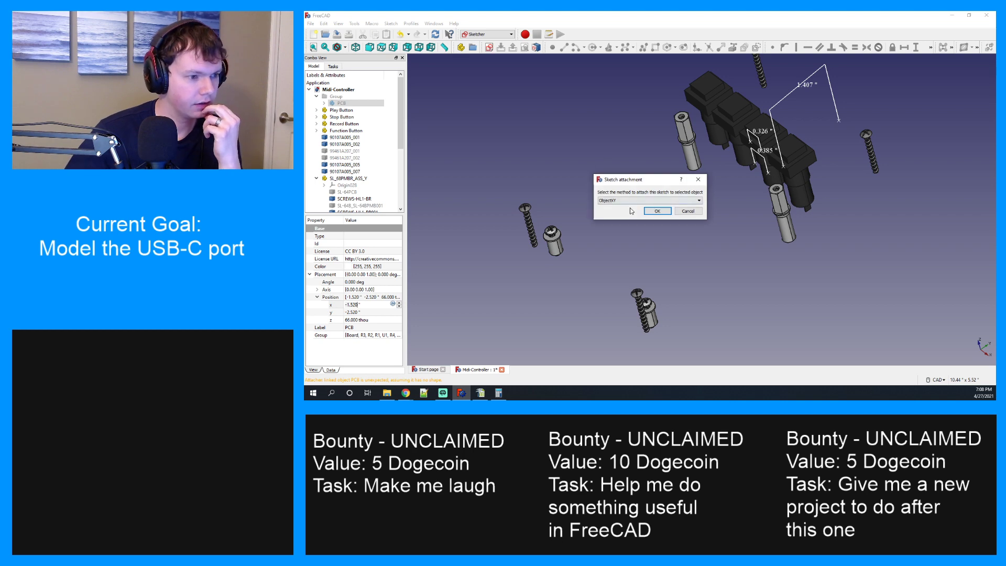
pyautogui.click(635, 202)
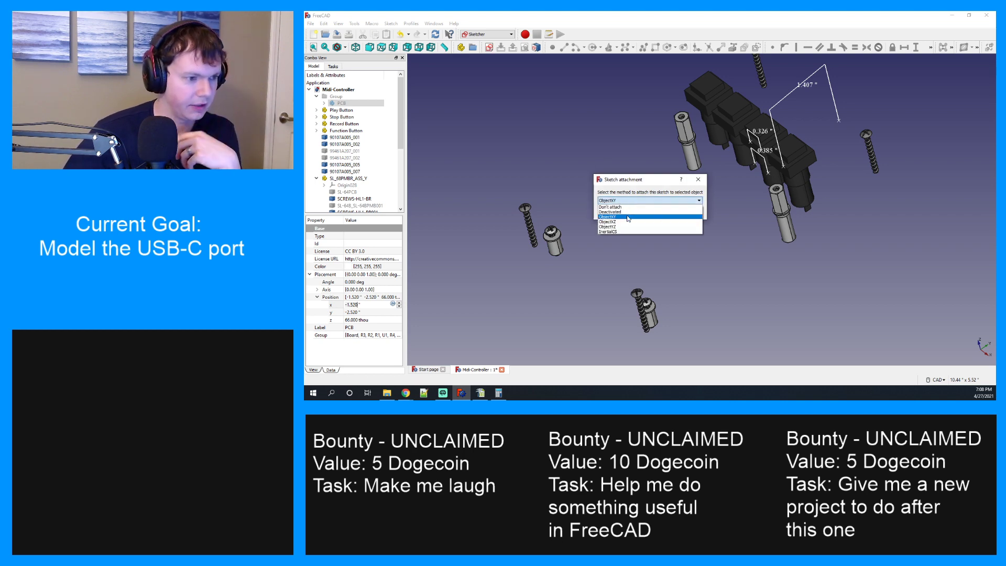
pyautogui.click(627, 216)
pyautogui.click(658, 212)
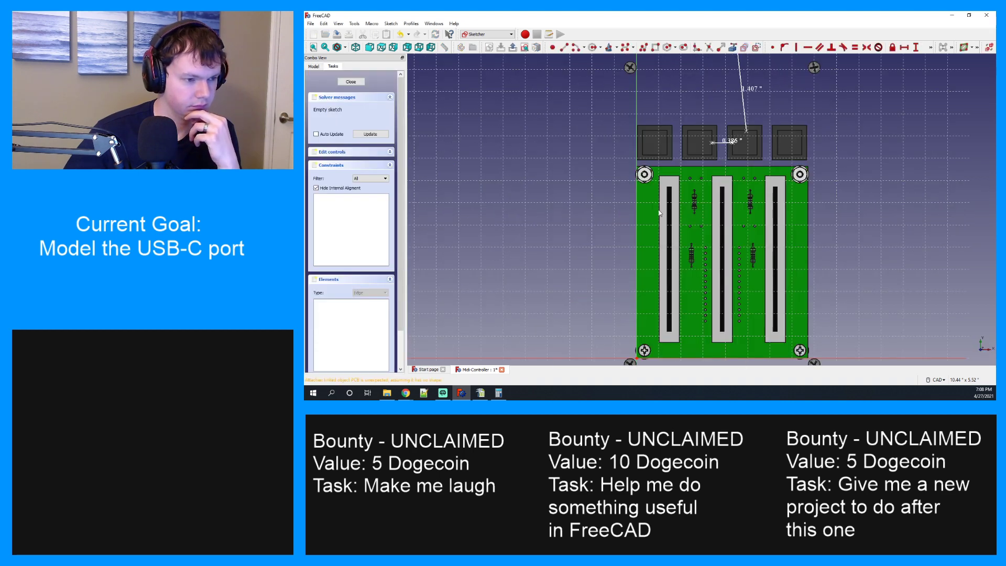
pyautogui.scroll(2, 740, 227)
pyautogui.scroll(-2, 741, 228)
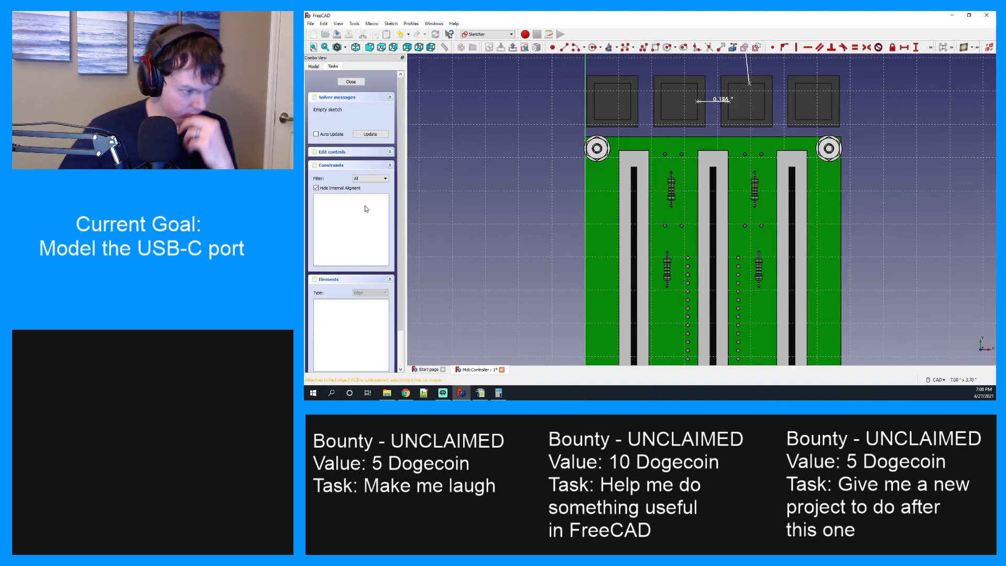
# Move the new sketch out of the group containing the PCB to the top level of the Midi Controller document.
pyautogui.click(313, 68)
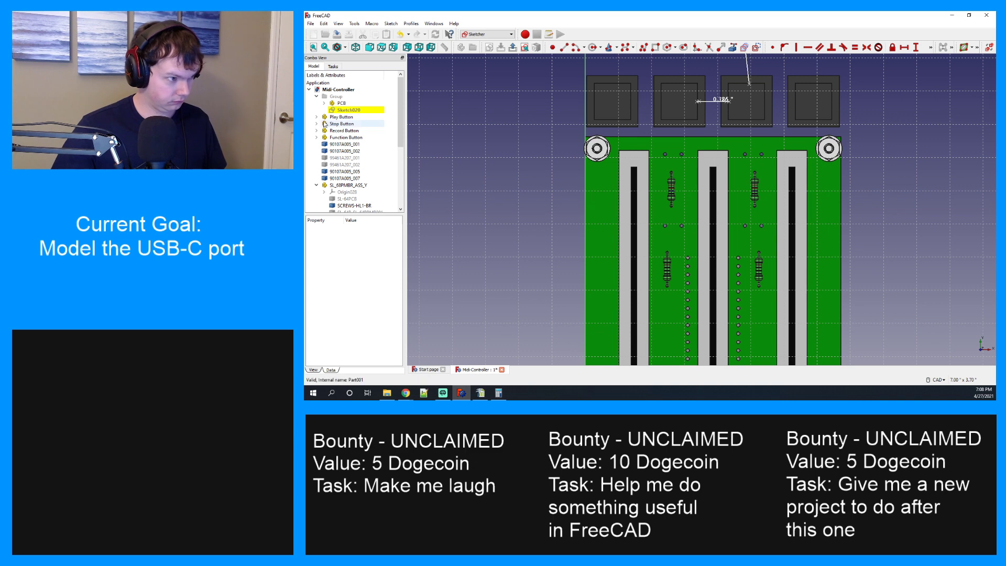
pyautogui.click(347, 110)
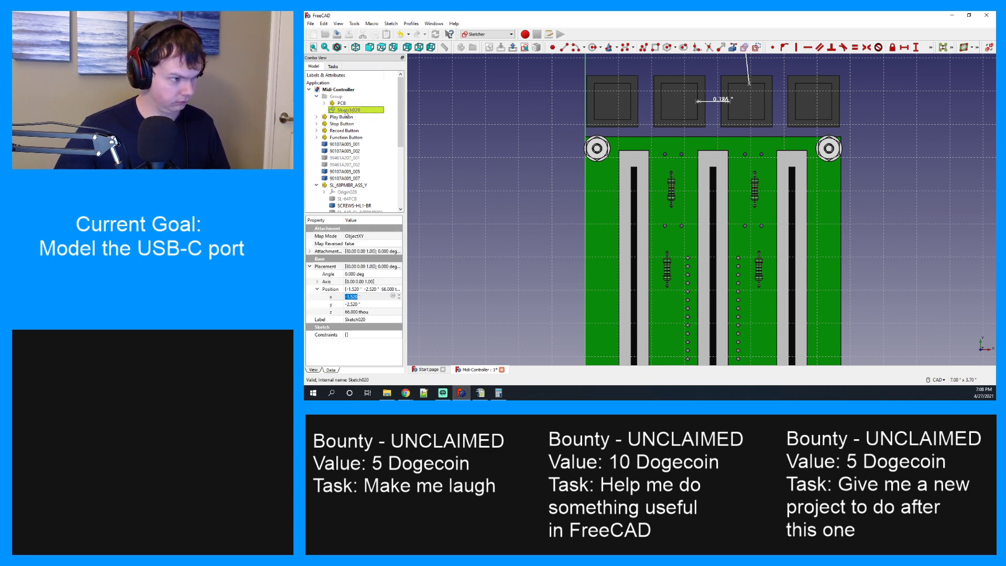
pyautogui.moveTo(345, 112); pyautogui.dragTo(343, 90)
pyautogui.scroll(-6, 345, 129)
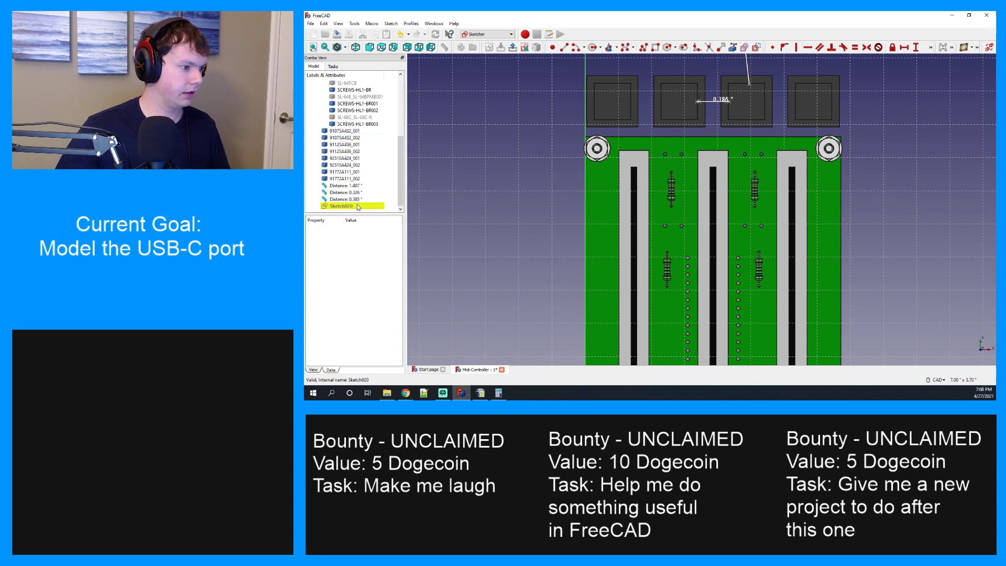
pyautogui.scroll(4, 351, 105)
pyautogui.scroll(1, 355, 88)
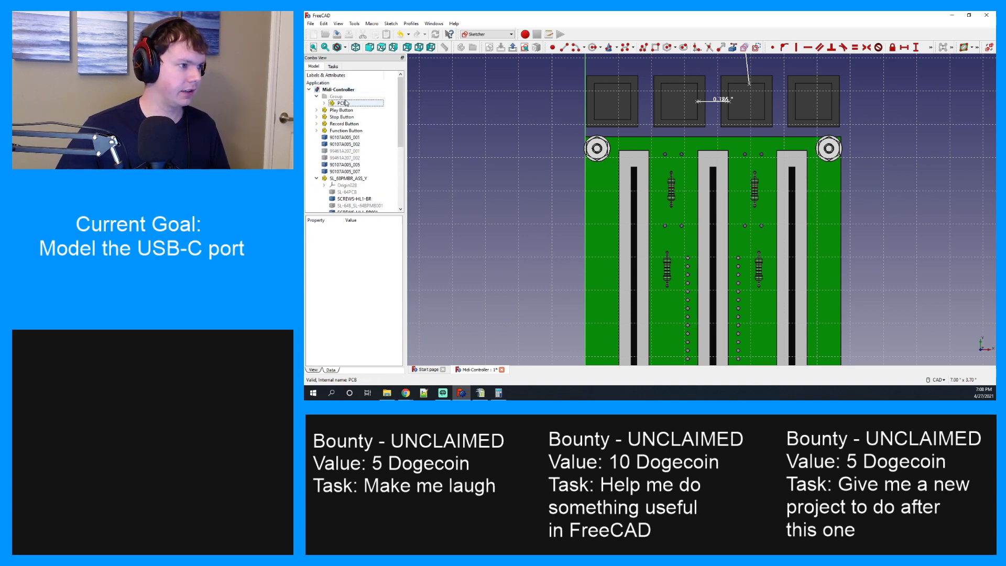
# Hide the PCB again to clear the area around the sketch origin.
pyautogui.click(341, 82)
pyautogui.press('space')
pyautogui.scroll(-2, 344, 110)
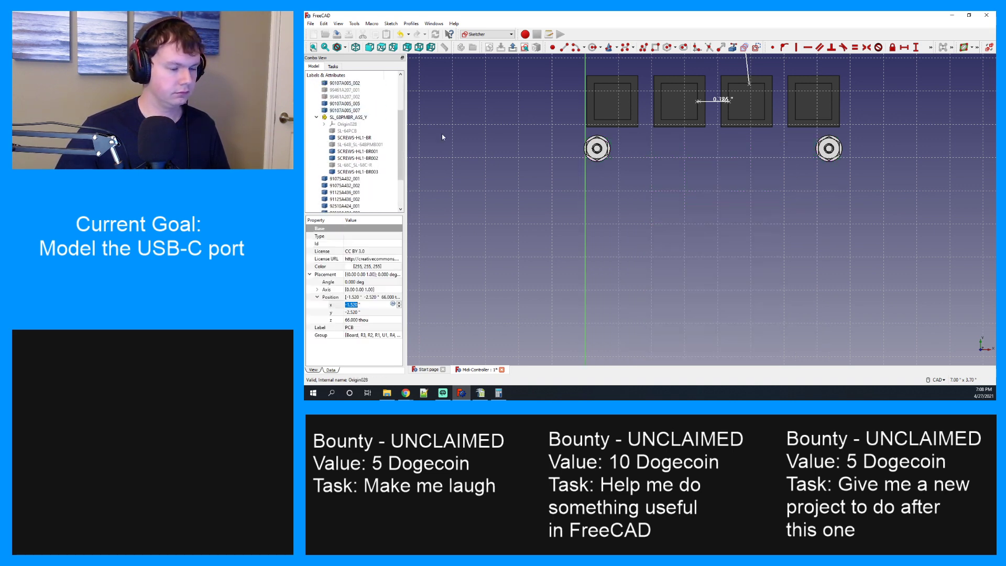
pyautogui.scroll(-4, 712, 198)
pyautogui.moveTo(715, 312); pyautogui.dragTo(682, 236, button='middle')
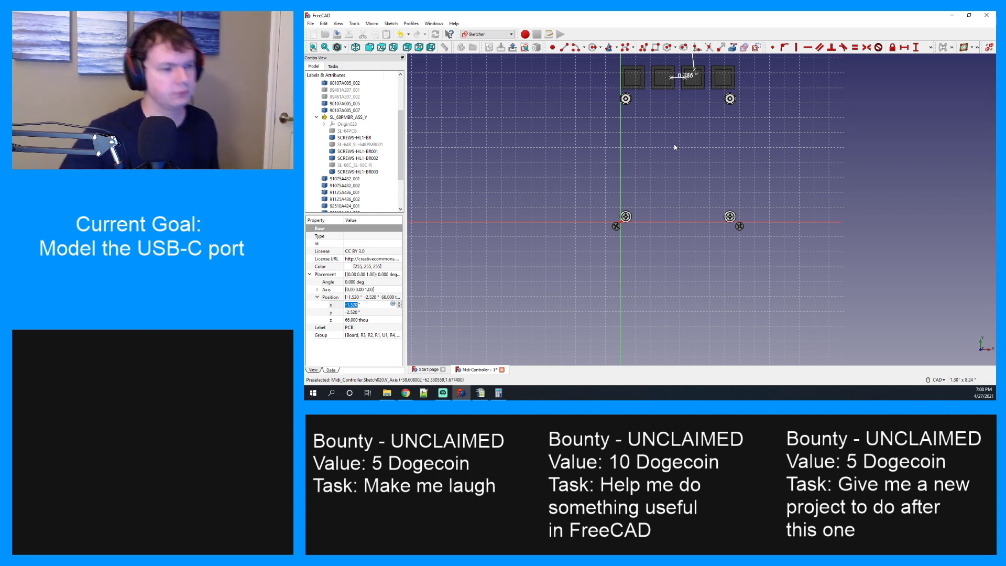
pyautogui.scroll(4, 626, 229)
pyautogui.scroll(3, 626, 230)
pyautogui.scroll(-1, 626, 229)
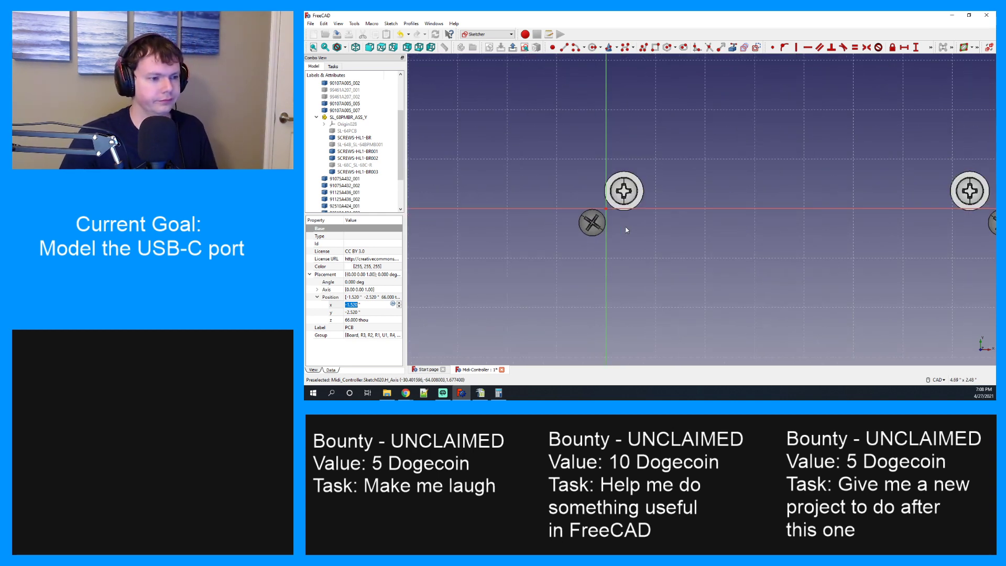
pyautogui.moveTo(627, 230)
pyautogui.mouseDown(button='middle')
pyautogui.moveTo(717, 250)
pyautogui.moveTo(768, 225)
pyautogui.moveTo(691, 218)
pyautogui.mouseUp(button='middle')
pyautogui.scroll(-2, 690, 216)
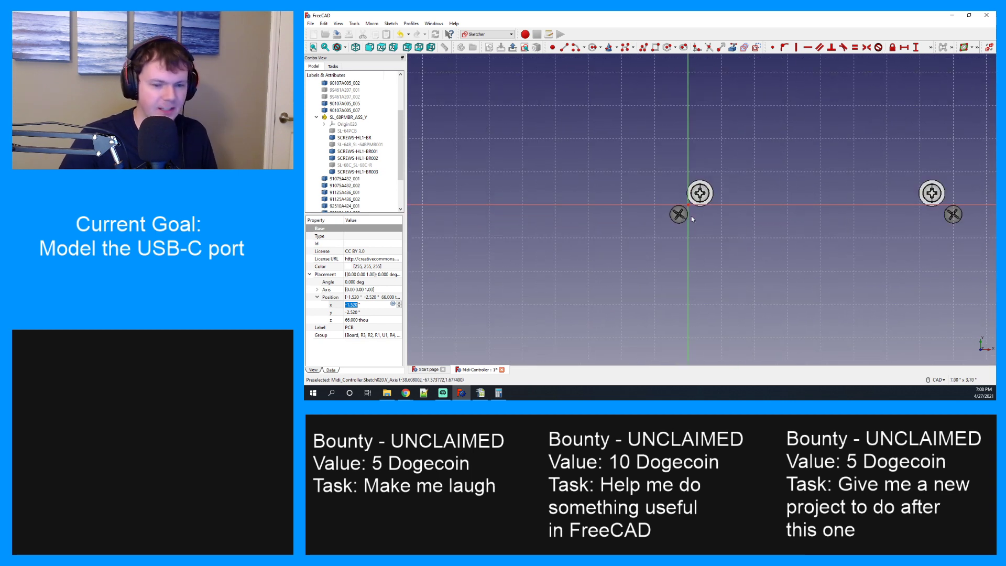
# Set the preferences' user unit system to Standard (mm/kg/s/degree).
pyautogui.click(349, 24)
pyautogui.moveTo(338, 25)
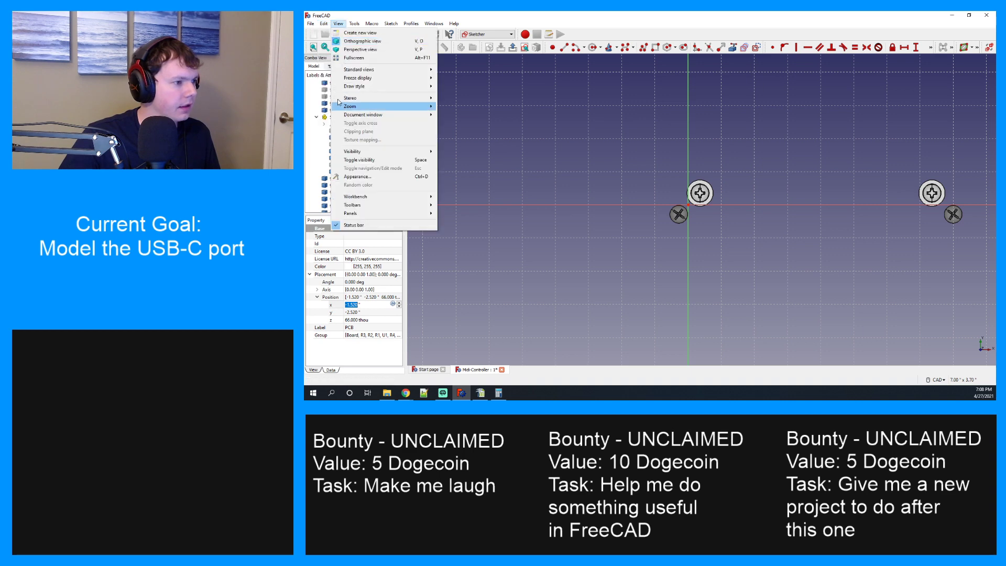
pyautogui.click(358, 155)
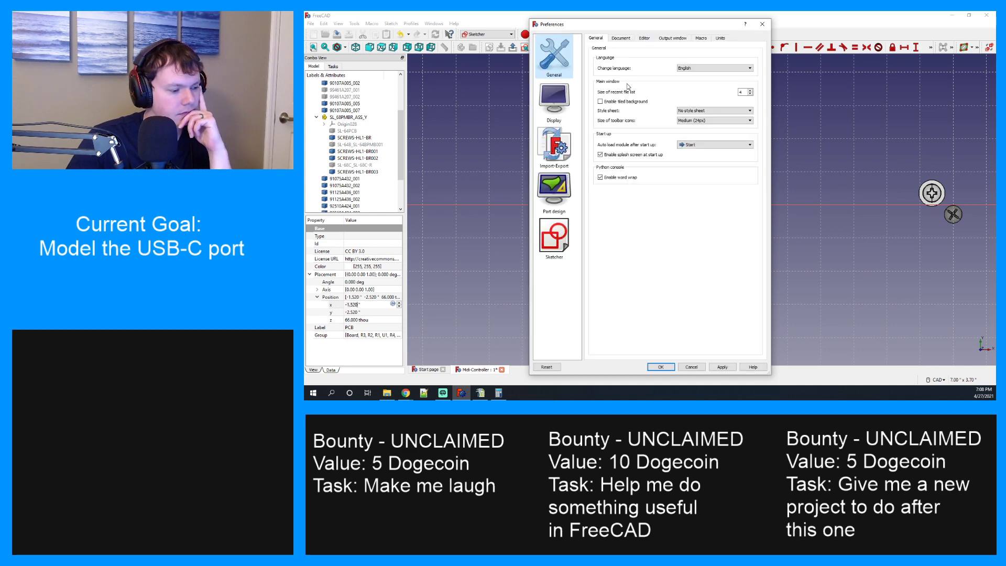
pyautogui.click(721, 39)
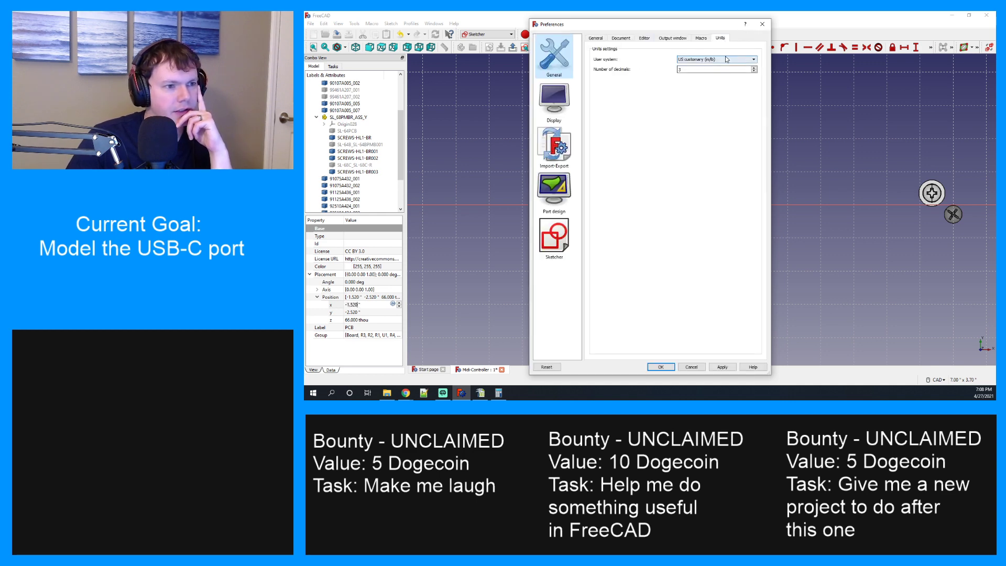
pyautogui.click(725, 59)
pyautogui.click(725, 66)
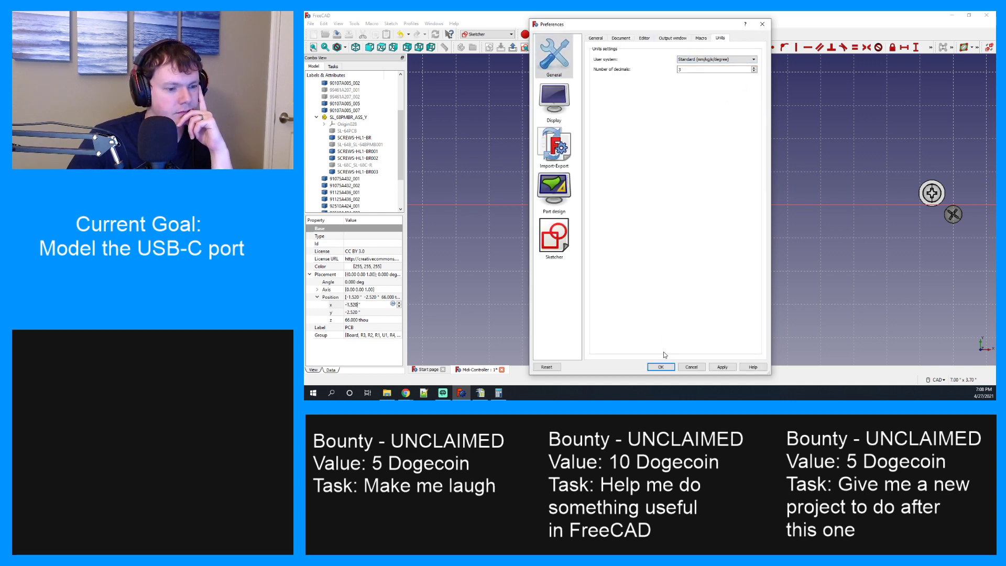
pyautogui.click(663, 368)
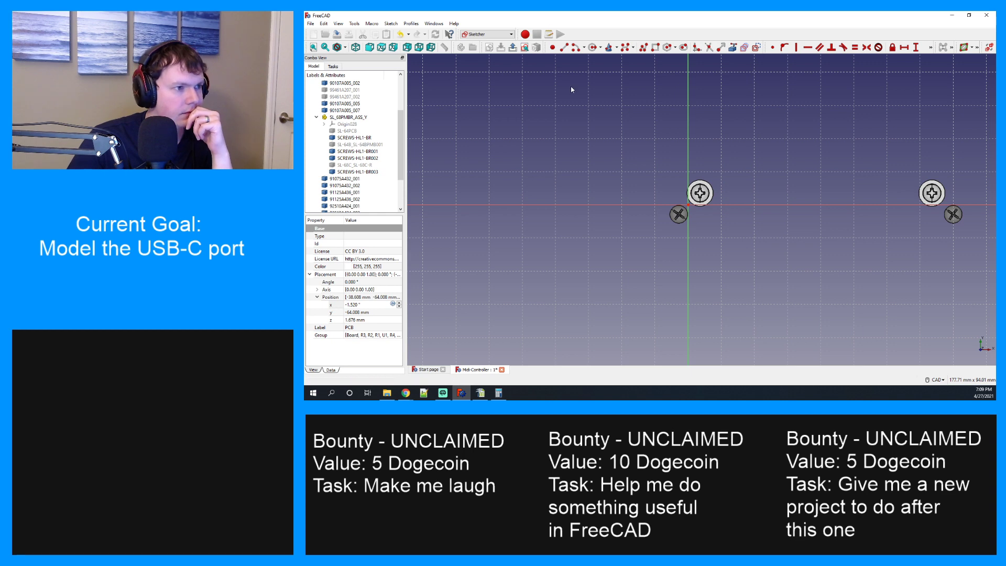
# Find the assembly containing the slotted screws near the sketch origin and hide SL_68PMBR_ASS_Y.
pyautogui.scroll(4, 700, 237)
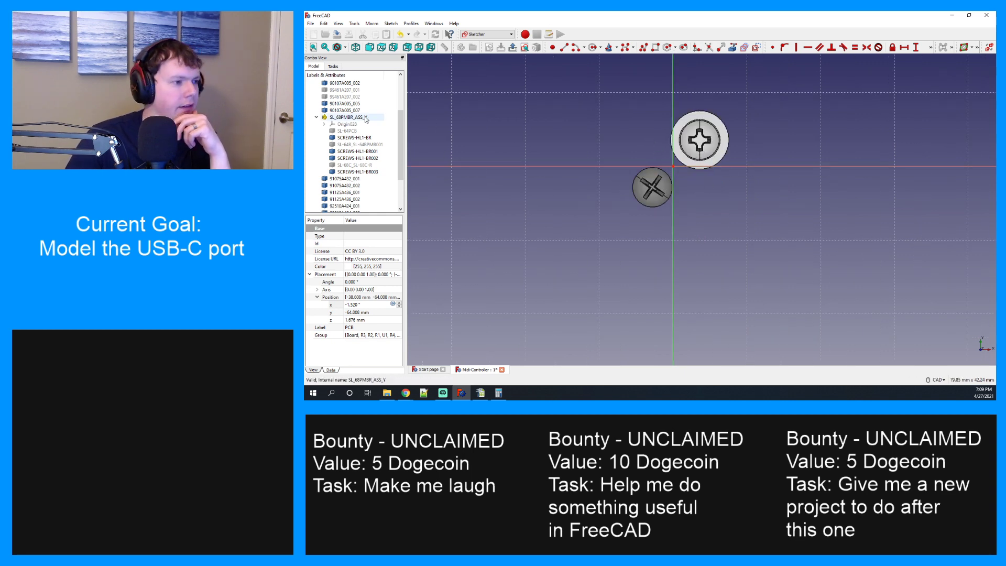
pyautogui.scroll(-1, 350, 161)
pyautogui.click(350, 158)
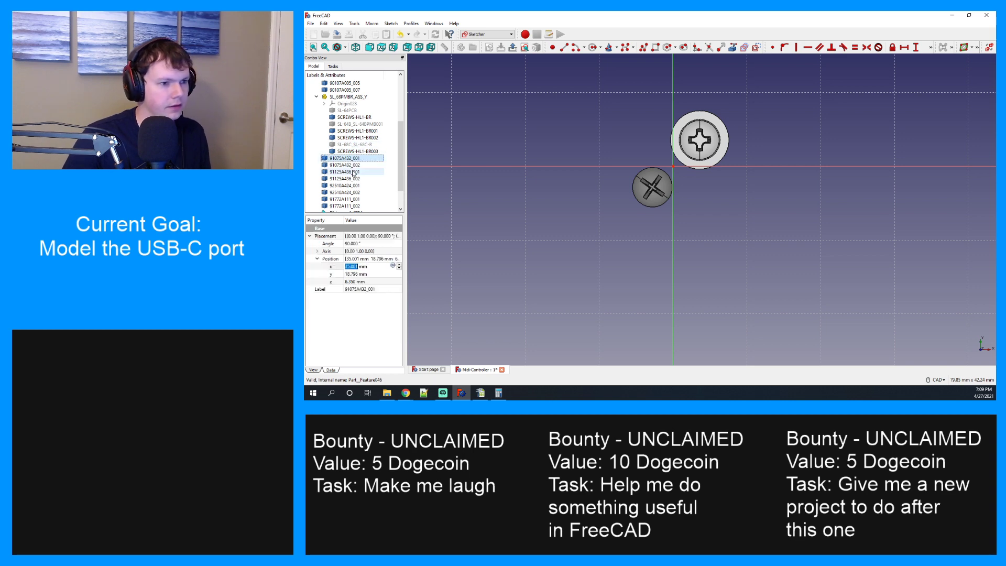
pyautogui.click(352, 171)
pyautogui.click(353, 178)
pyautogui.click(353, 186)
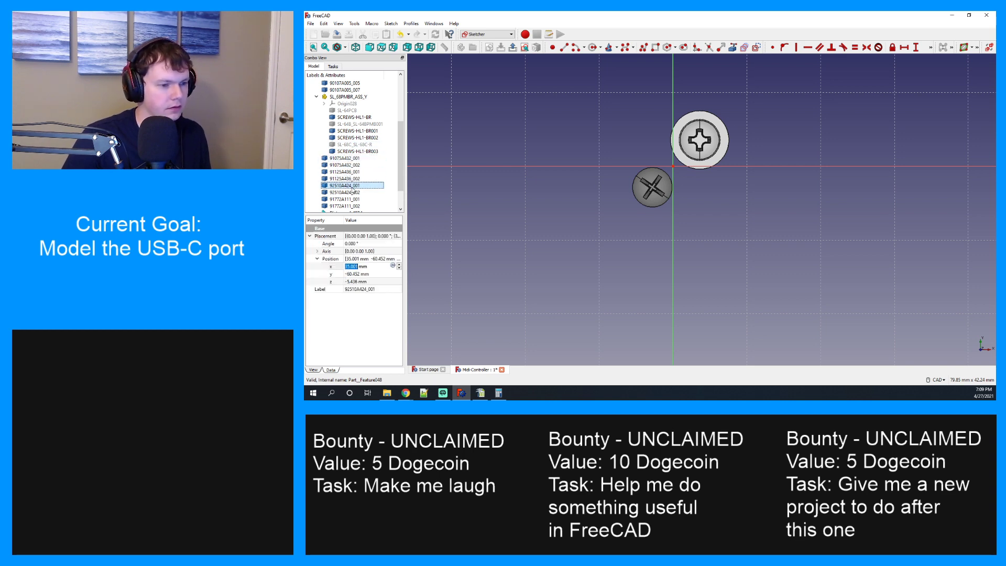
pyautogui.scroll(4, 352, 178)
pyautogui.click(351, 178)
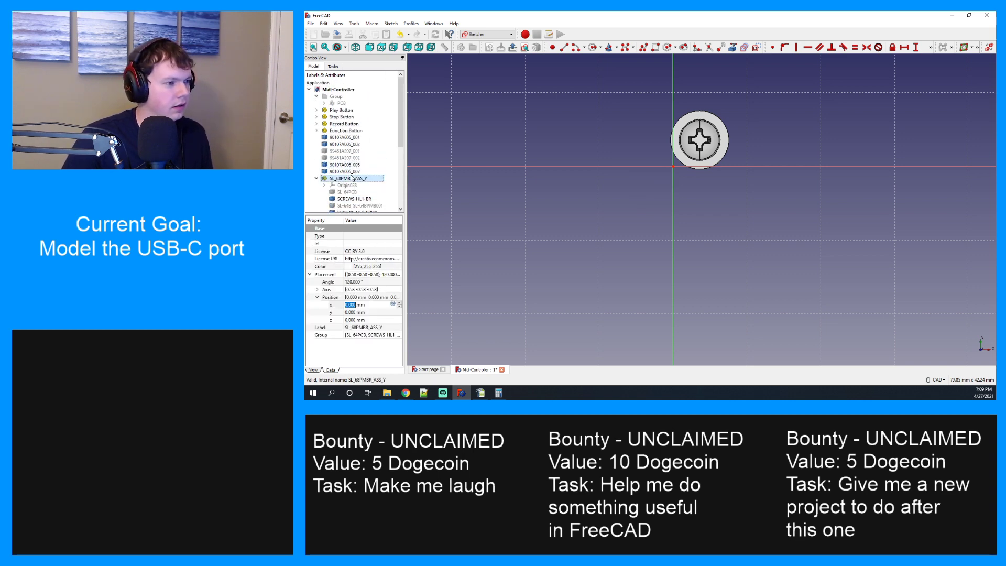
pyautogui.scroll(-5, 351, 178)
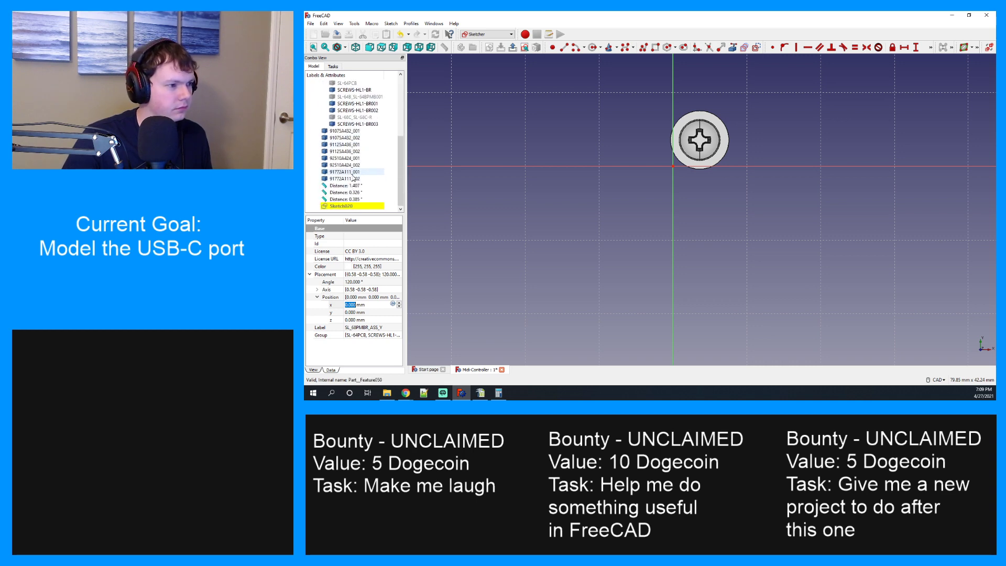
# Hide the screw 91772A111_002 and the spacer 92510A424_002 at the sketch origin.
pyautogui.click(353, 185)
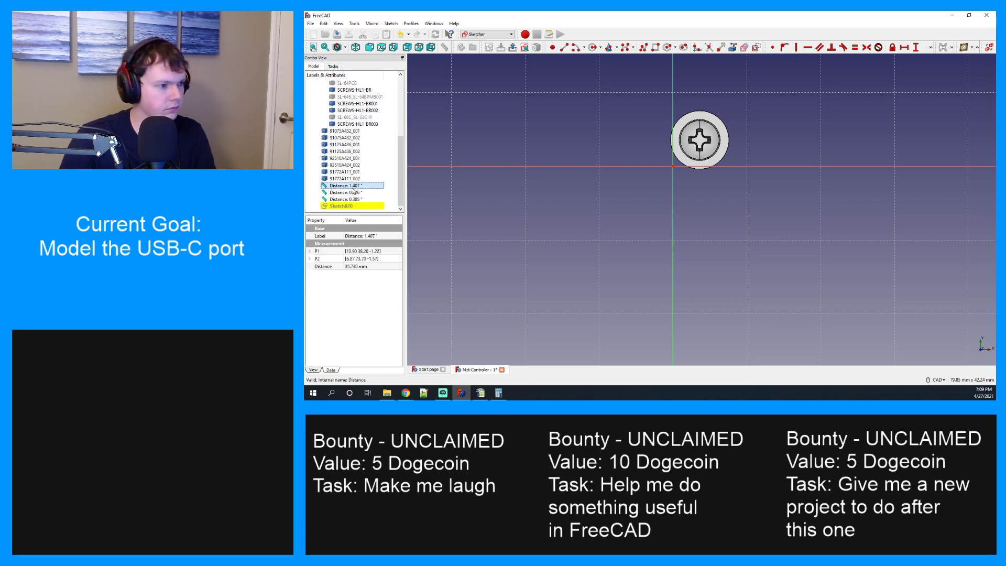
pyautogui.click(354, 193)
pyautogui.click(356, 173)
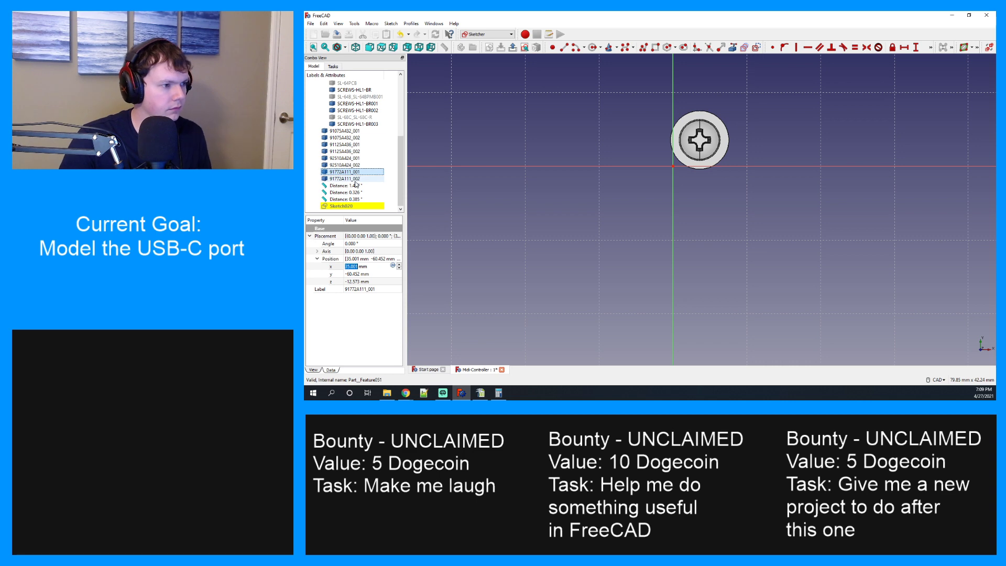
pyautogui.click(355, 179)
pyautogui.press('space')
pyautogui.press('Up')
pyautogui.press('Up')
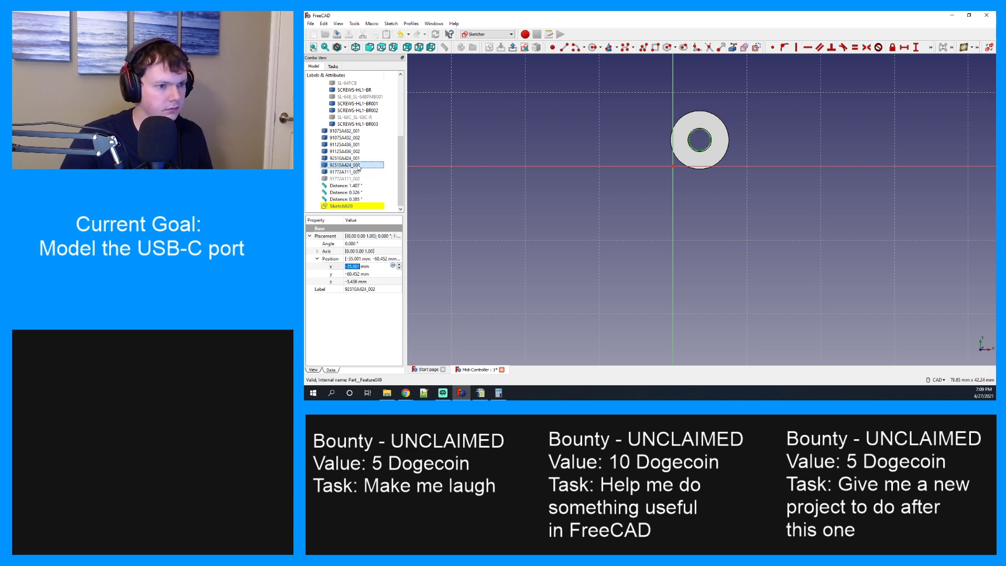
pyautogui.press('space')
# Hide both 91075A432 parts, both 91125A436 parts, 92510A424_001 and 91772A111_001.
pyautogui.click(359, 158)
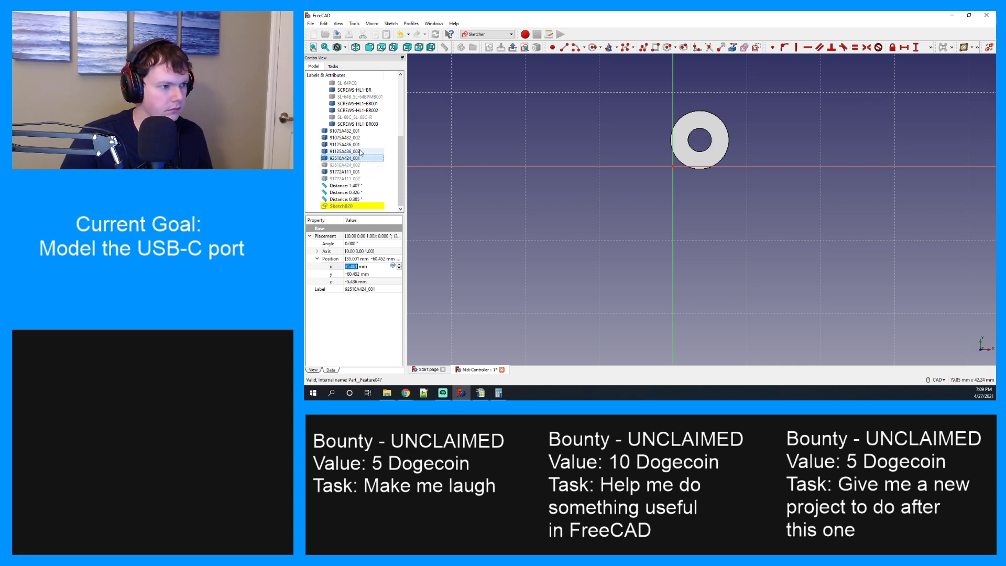
pyautogui.click(360, 151)
pyautogui.click(361, 145)
pyautogui.click(361, 138)
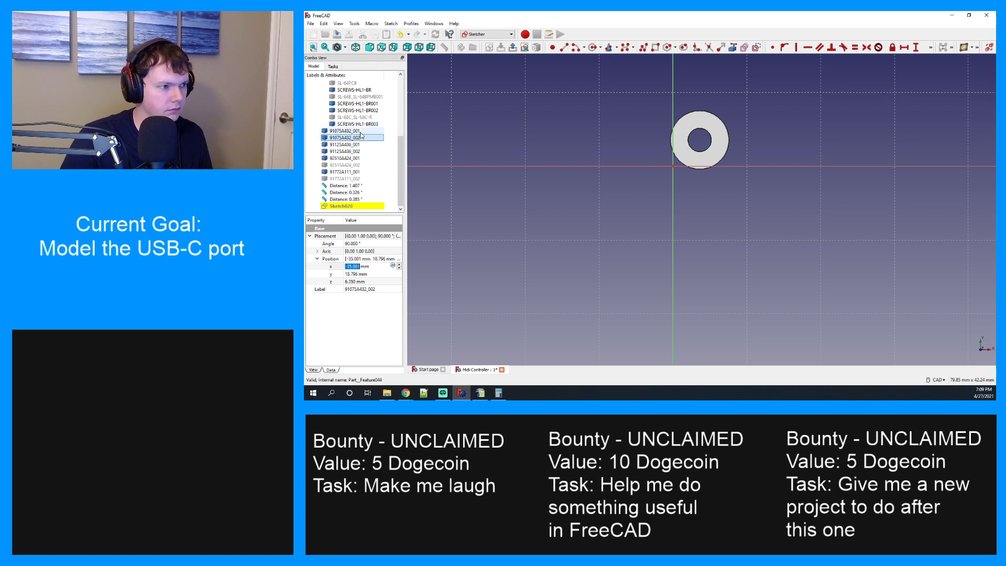
pyautogui.click(360, 132)
pyautogui.press('space')
pyautogui.click(360, 137)
pyautogui.press('space')
pyautogui.click(361, 144)
pyautogui.press('space')
pyautogui.click(362, 151)
pyautogui.click(362, 159)
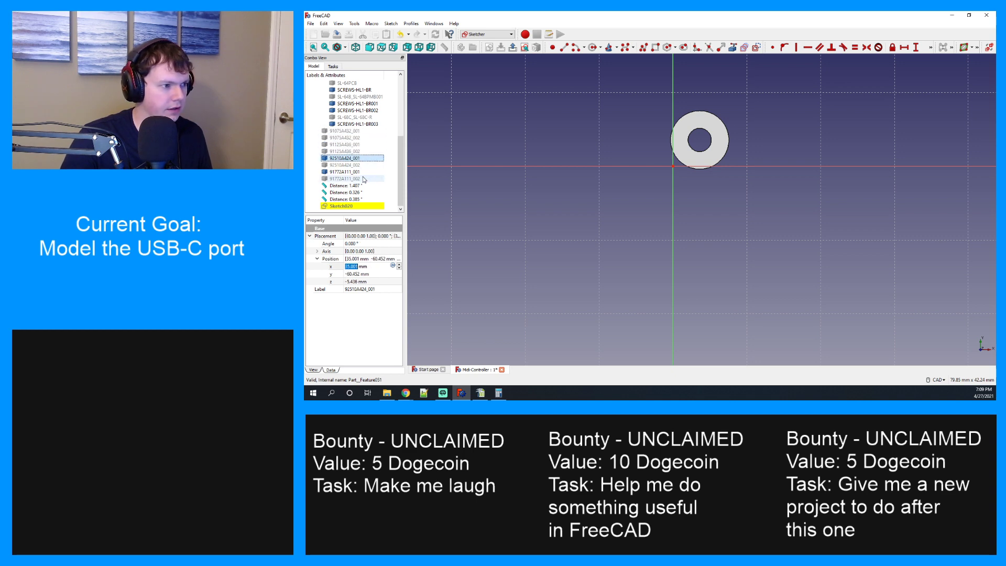
pyautogui.press('space')
pyautogui.click(364, 172)
pyautogui.press('space')
# Hide the washers 90107A005_001, 90107A005_002, 90107A005_005 and 90107A005_007.
pyautogui.scroll(3, 365, 161)
pyautogui.scroll(1, 365, 161)
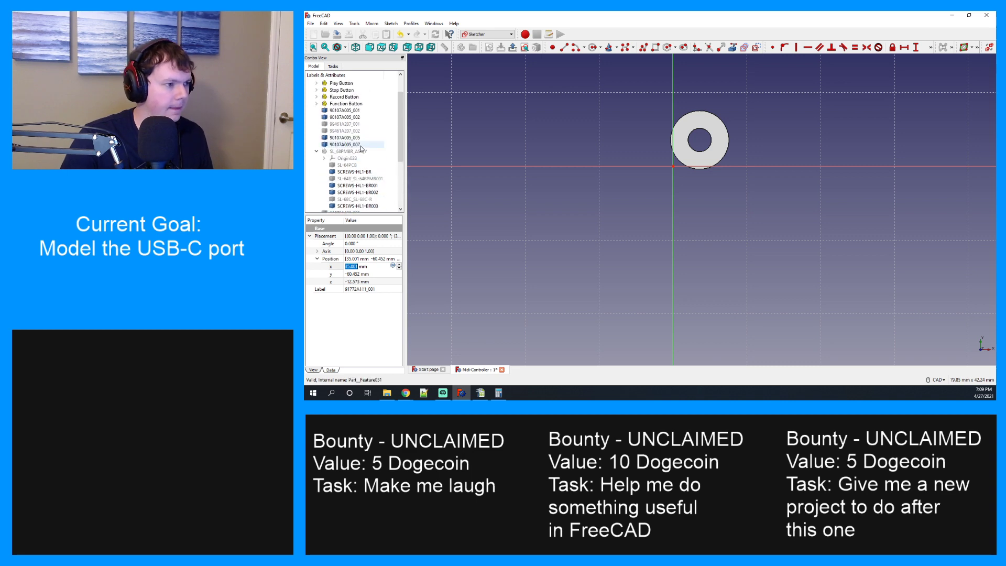
pyautogui.click(365, 112)
pyautogui.press('space')
pyautogui.click(364, 118)
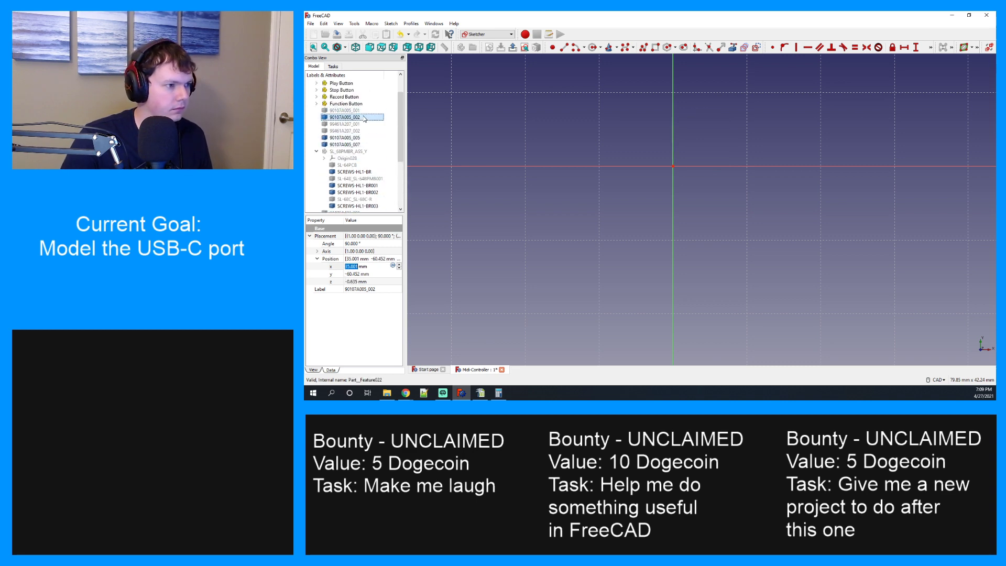
pyautogui.press('space')
pyautogui.click(364, 138)
pyautogui.press('space')
pyautogui.click(363, 144)
pyautogui.press('space')
pyautogui.scroll(-2, 363, 136)
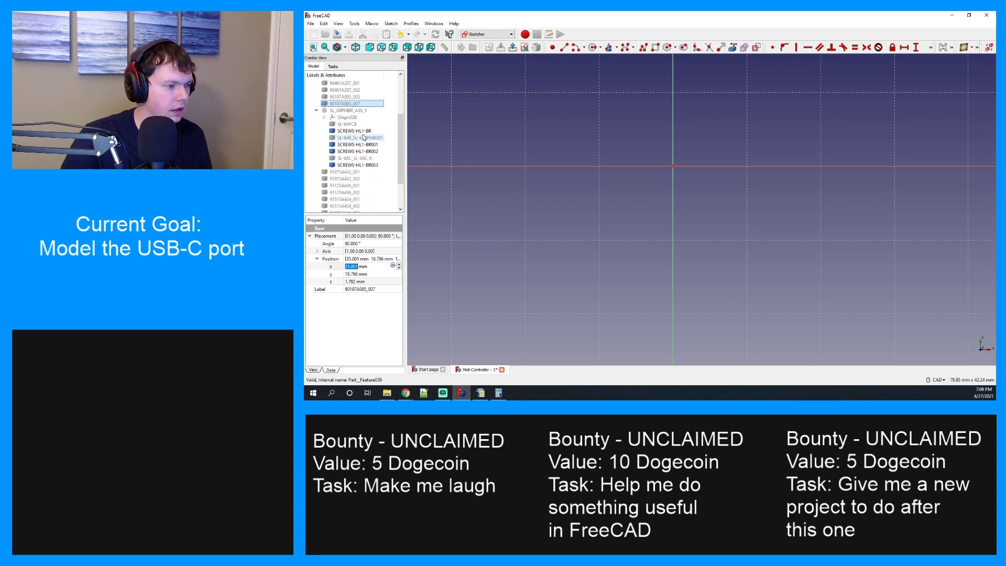
pyautogui.scroll(-2, 363, 139)
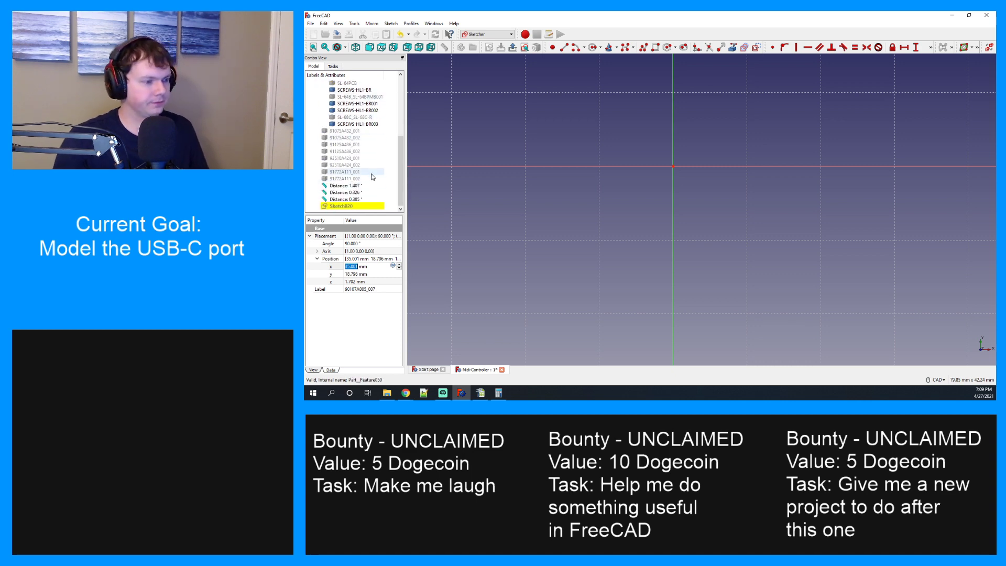
pyautogui.scroll(-6, 648, 212)
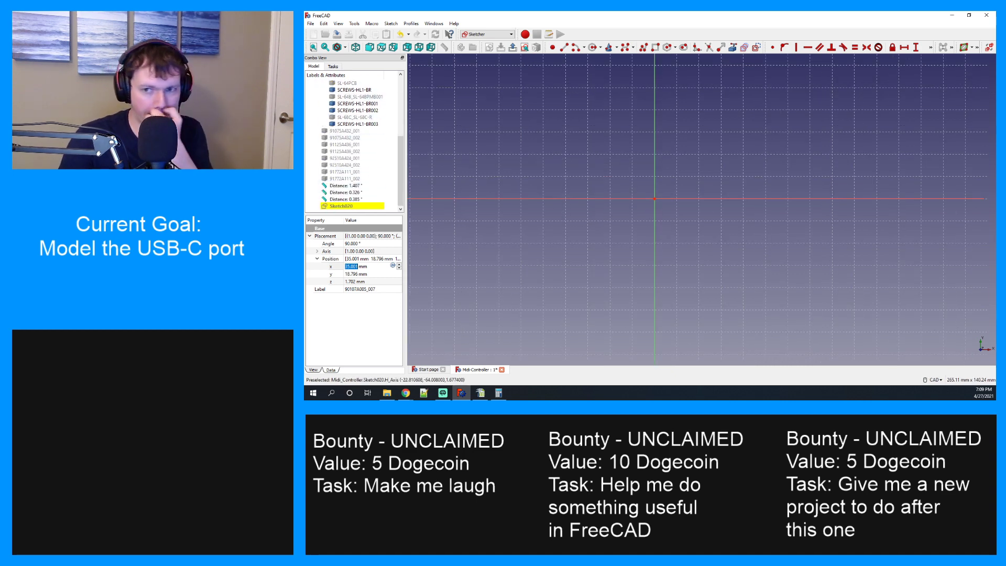
# Check the Adafruit USB-C cable drawing in Chrome, close its tab and return to FreeCAD.
pyautogui.moveTo(985, 144); pyautogui.dragTo(509, 11)
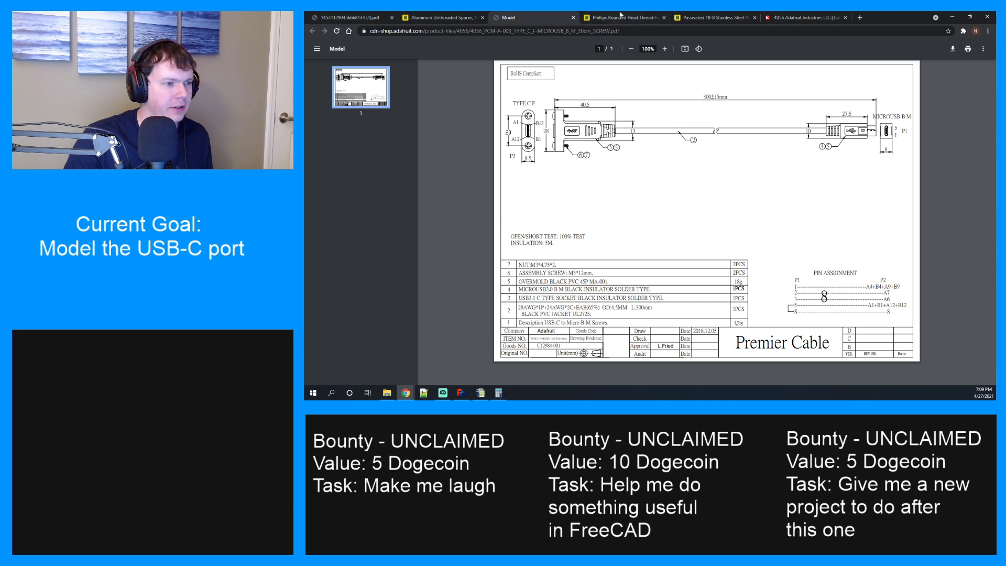
pyautogui.hotkey('ctrl', 'w')
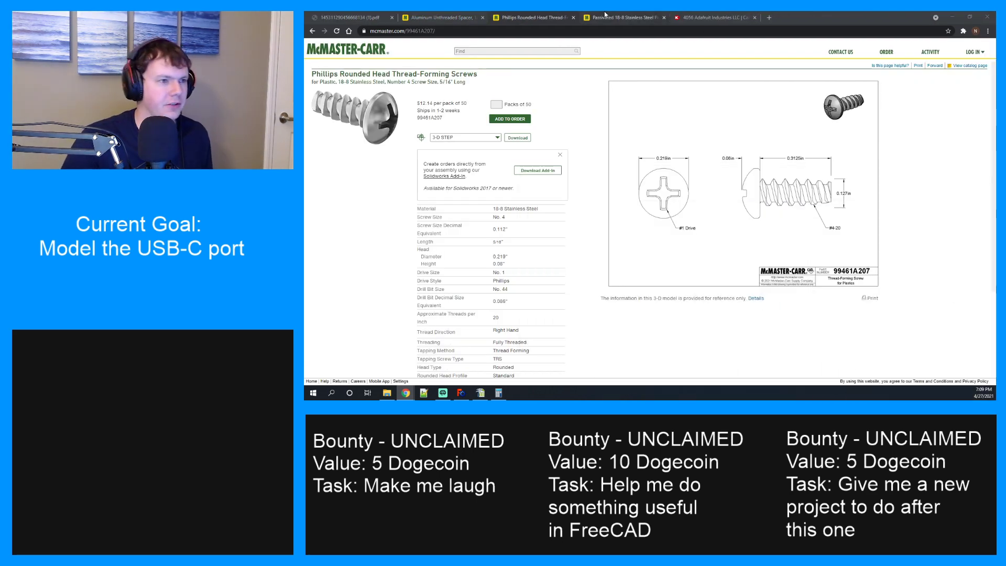
pyautogui.click(461, 393)
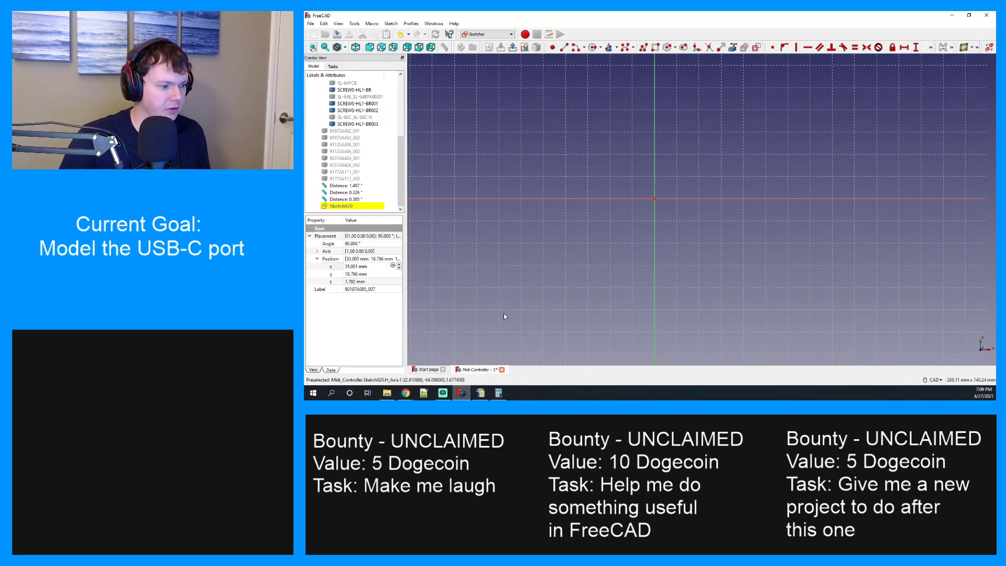
# Draw a rectangle enclosing the sketch origin as the outline for the USB-C port.
pyautogui.scroll(2, 622, 206)
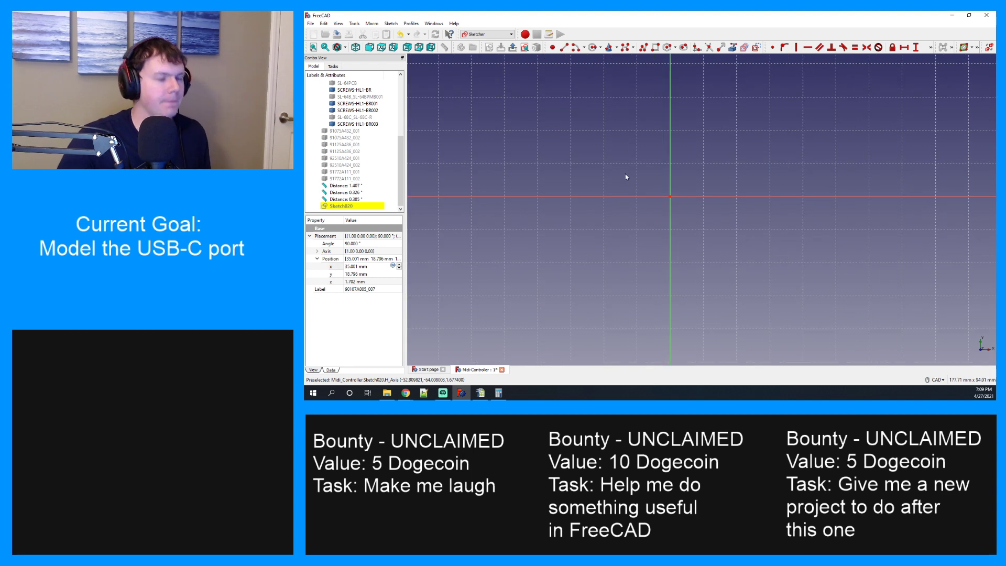
pyautogui.click(655, 47)
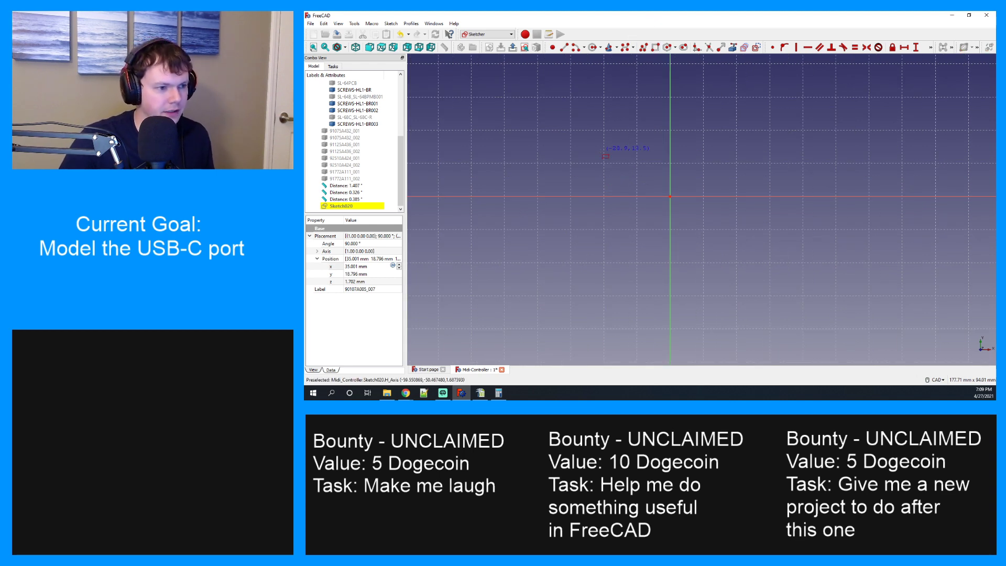
pyautogui.click(600, 151)
pyautogui.click(755, 241)
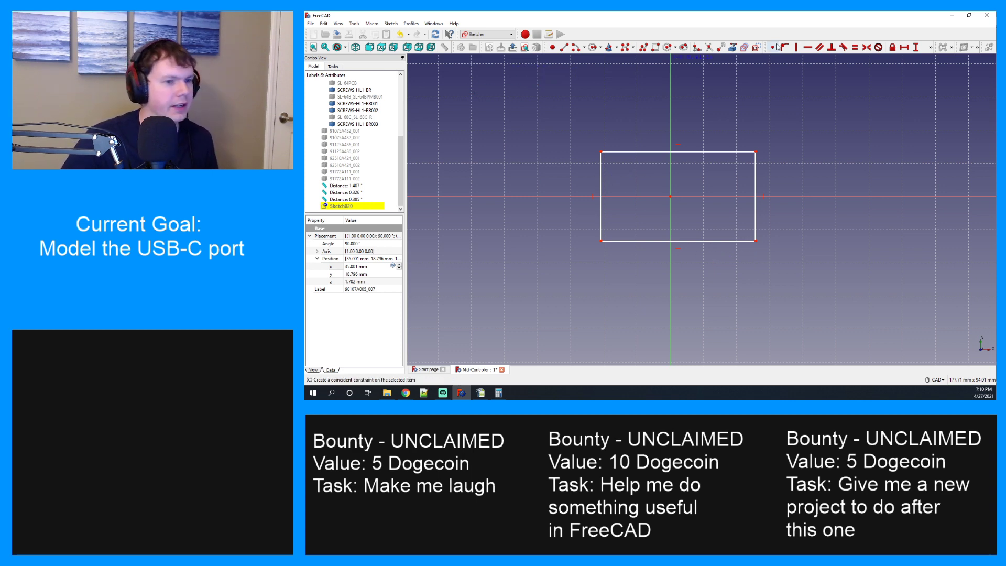
# Start dimensioning the rectangle with a distance constraint, selecting its upper edge as the target.
pyautogui.click(915, 47)
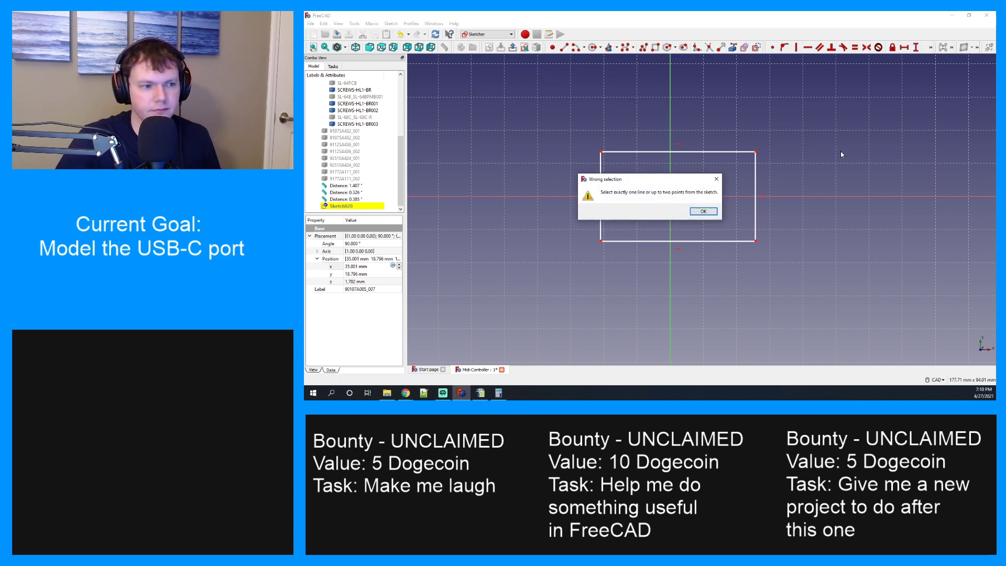
pyautogui.click(703, 211)
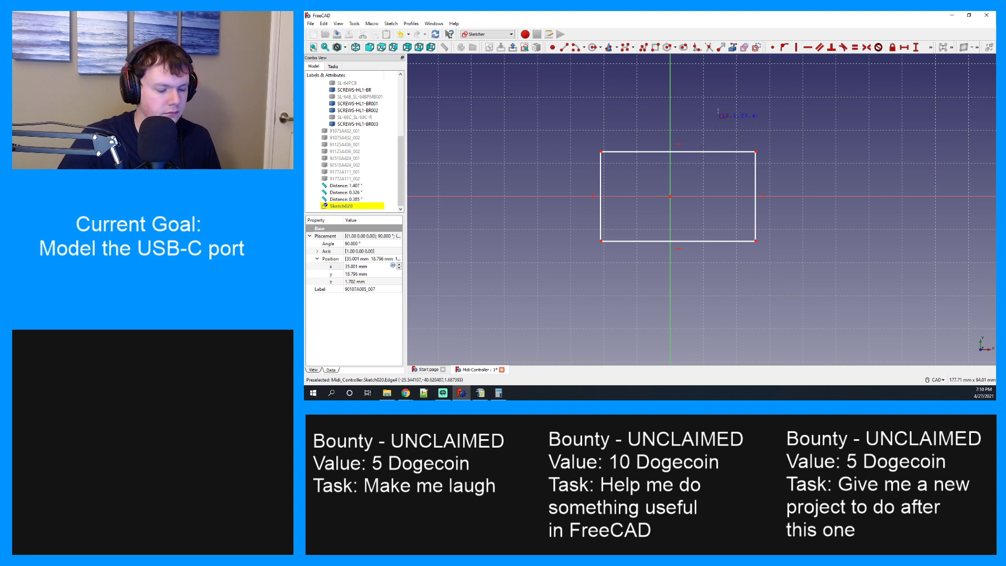
pyautogui.click(712, 151)
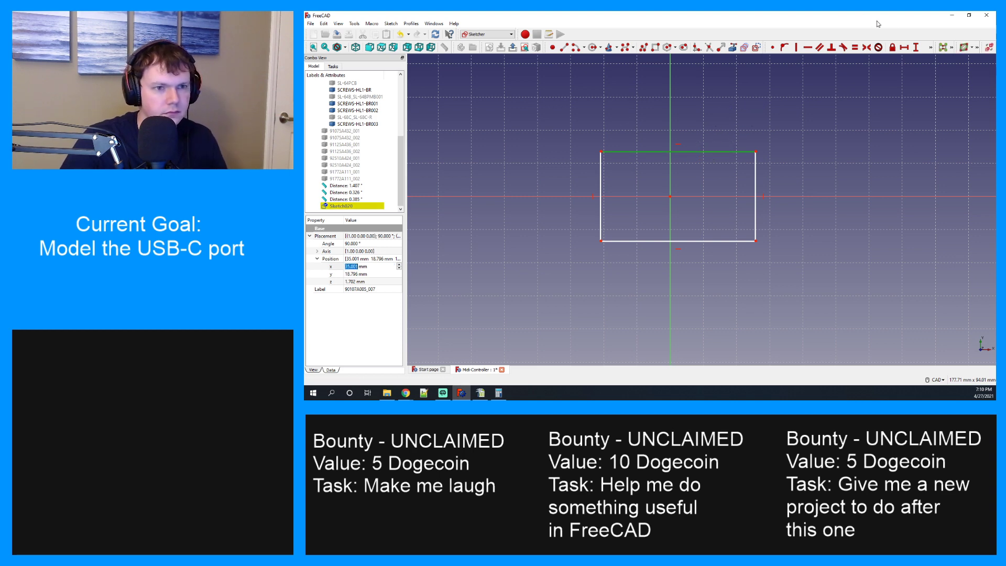
# Constrain the rectangle's horizontal width to 28 mm along its upper edge.
pyautogui.click(903, 47)
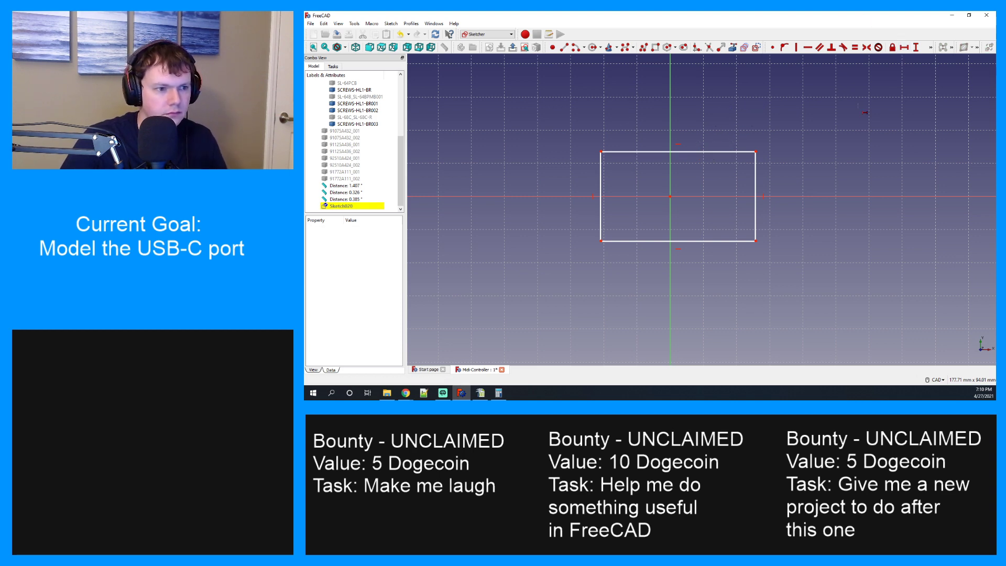
pyautogui.click(689, 152)
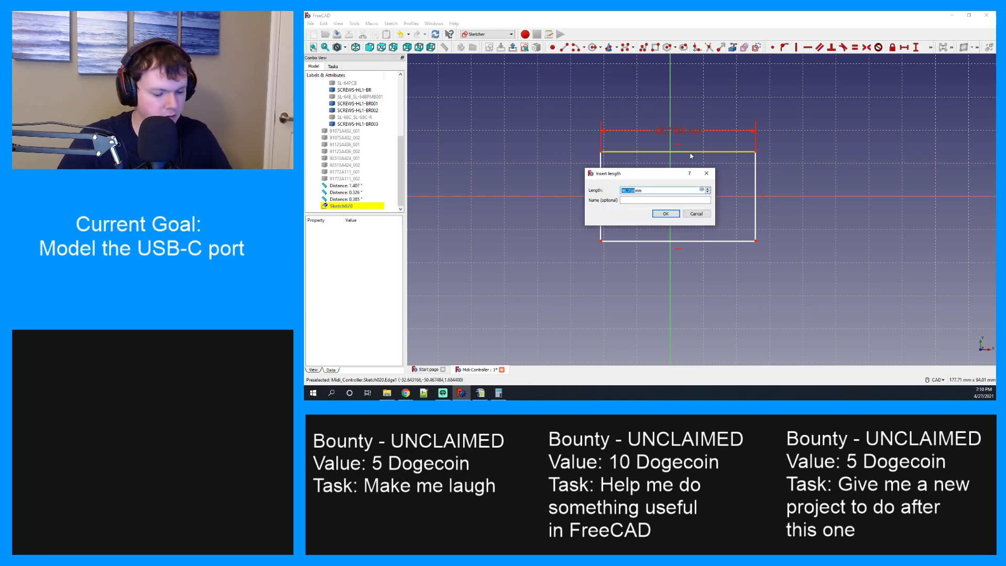
pyautogui.write('28')
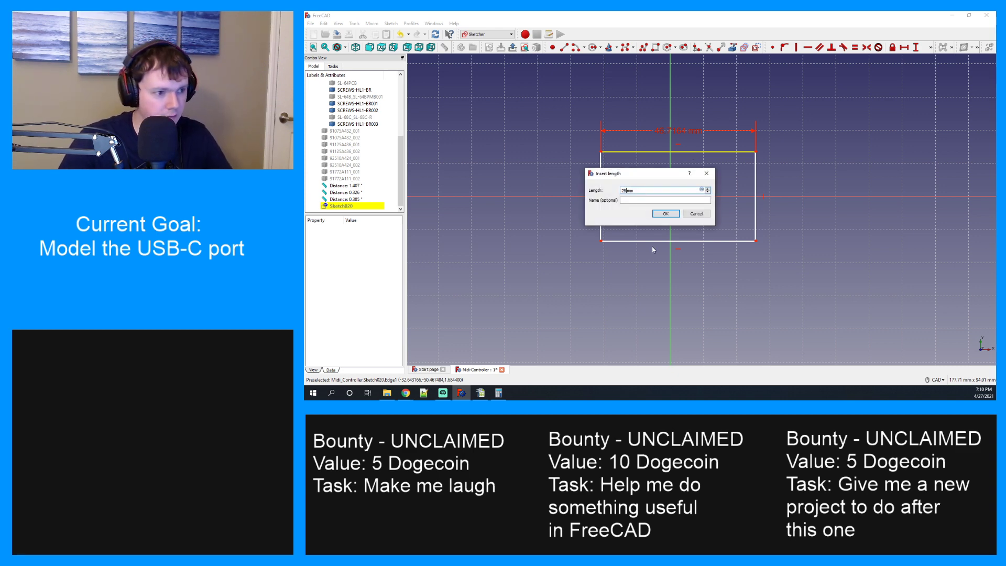
pyautogui.click(666, 213)
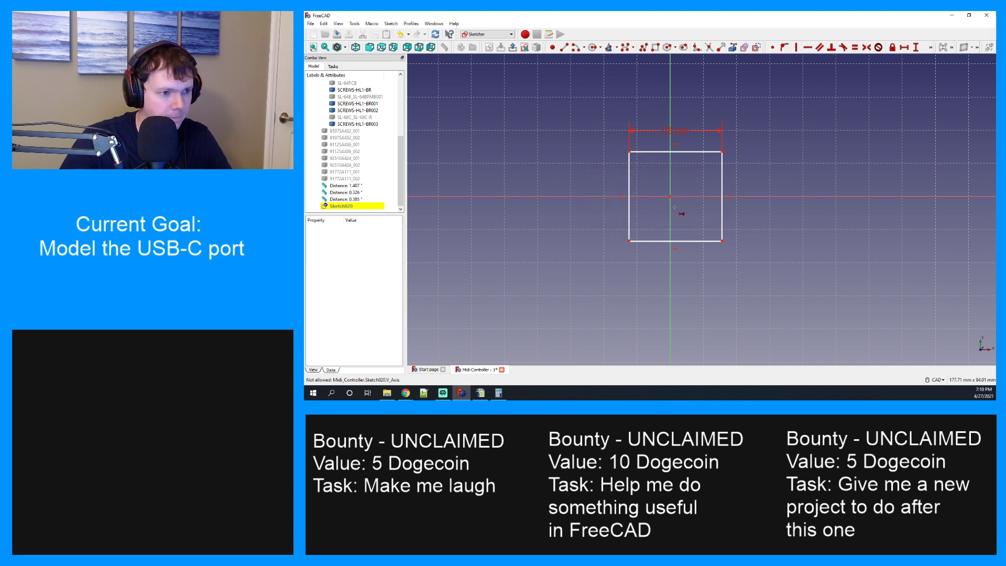
# Constrain the rectangle's vertical height to 8.5 mm along its right edge.
pyautogui.click(915, 47)
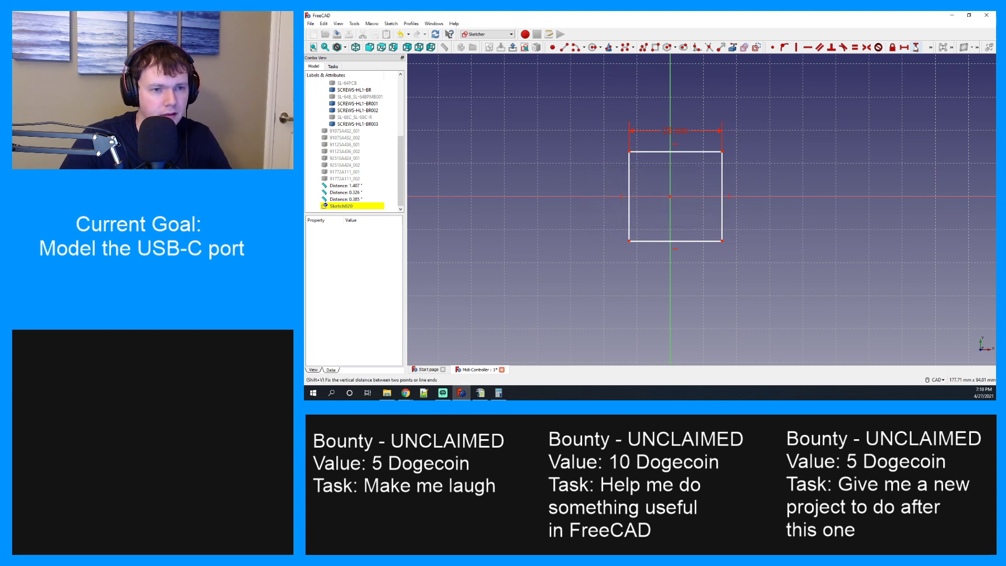
pyautogui.click(722, 195)
pyautogui.write('8.5')
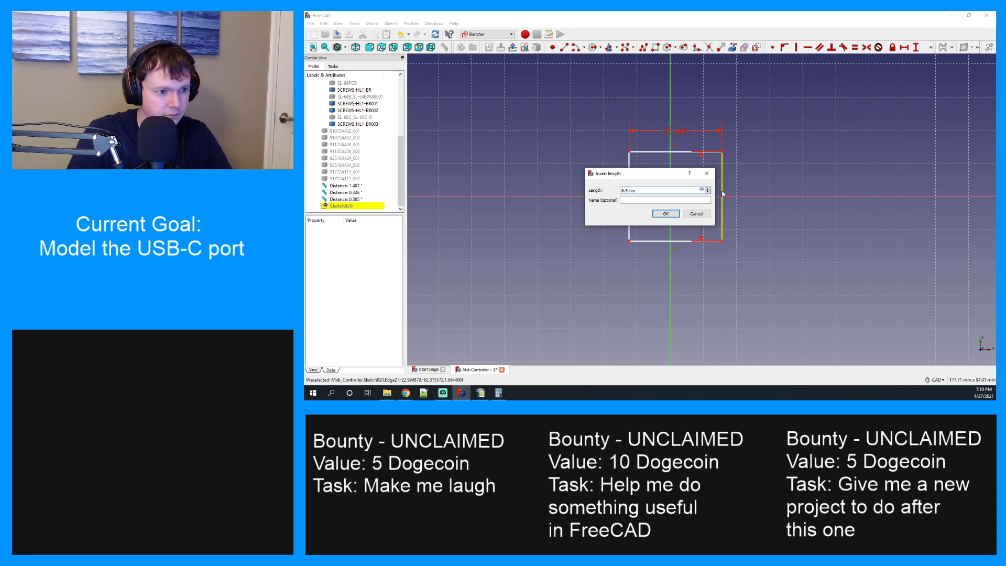
pyautogui.press('Return')
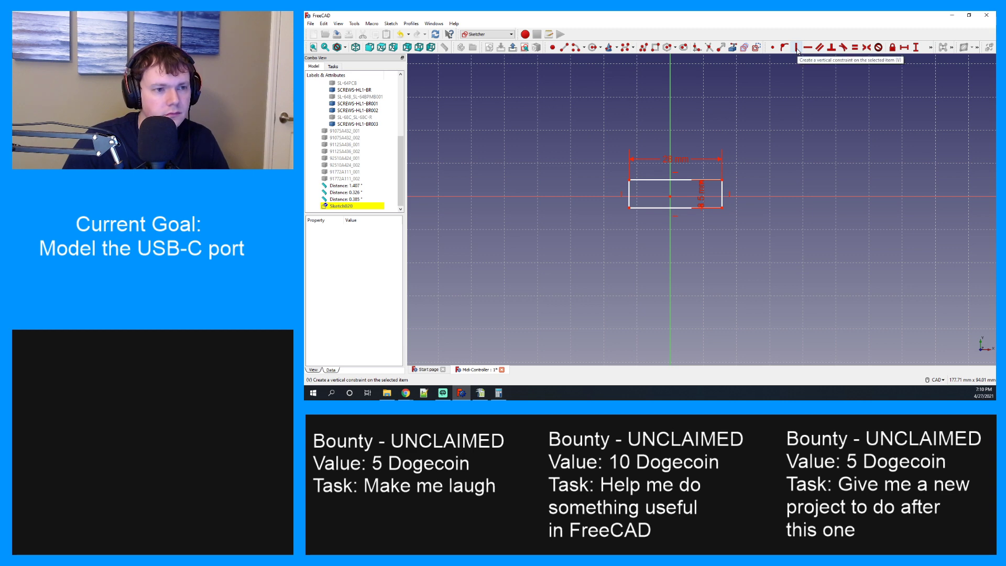
pyautogui.click(796, 48)
pyautogui.scroll(5, 663, 219)
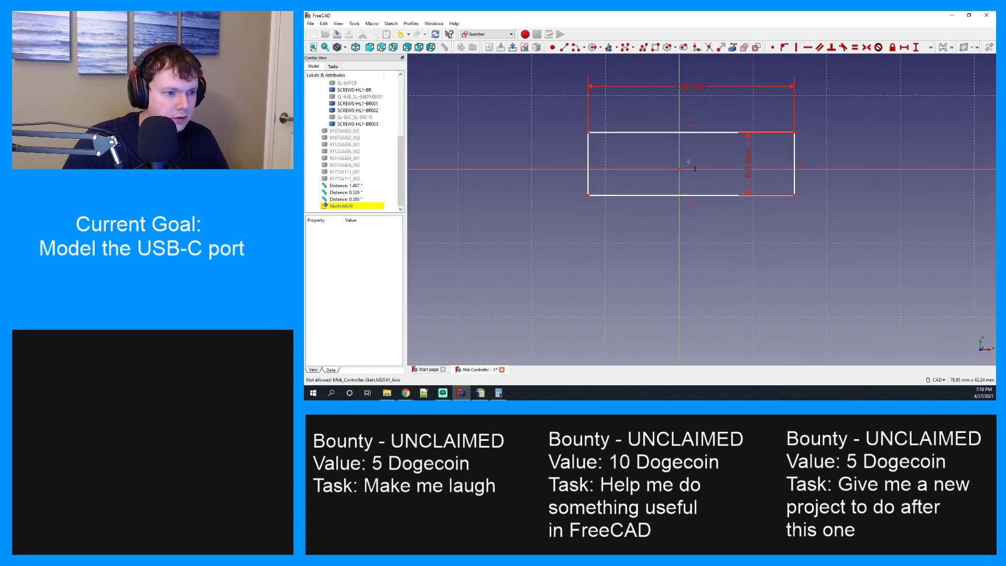
pyautogui.click(685, 133)
pyautogui.click(697, 212)
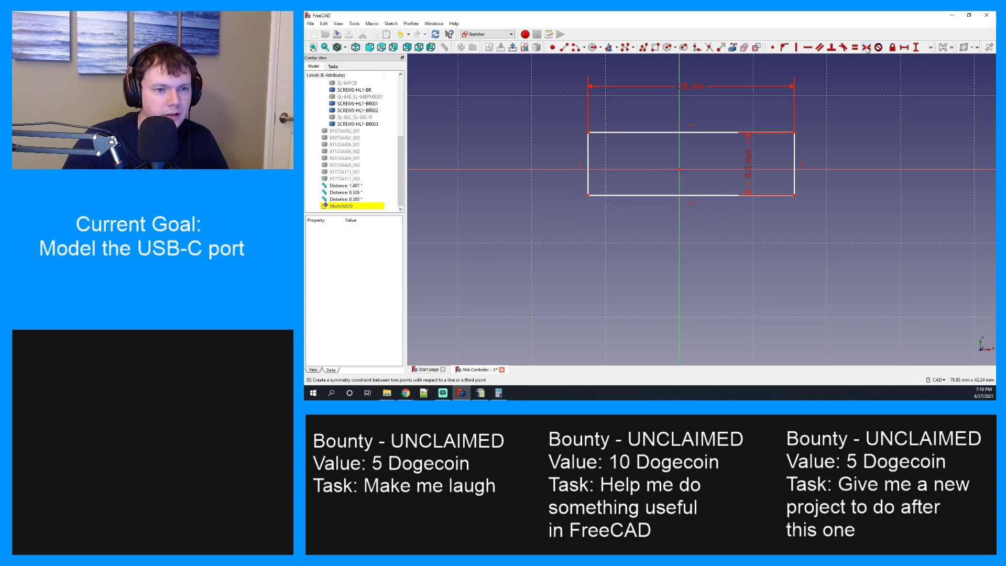
pyautogui.click(931, 48)
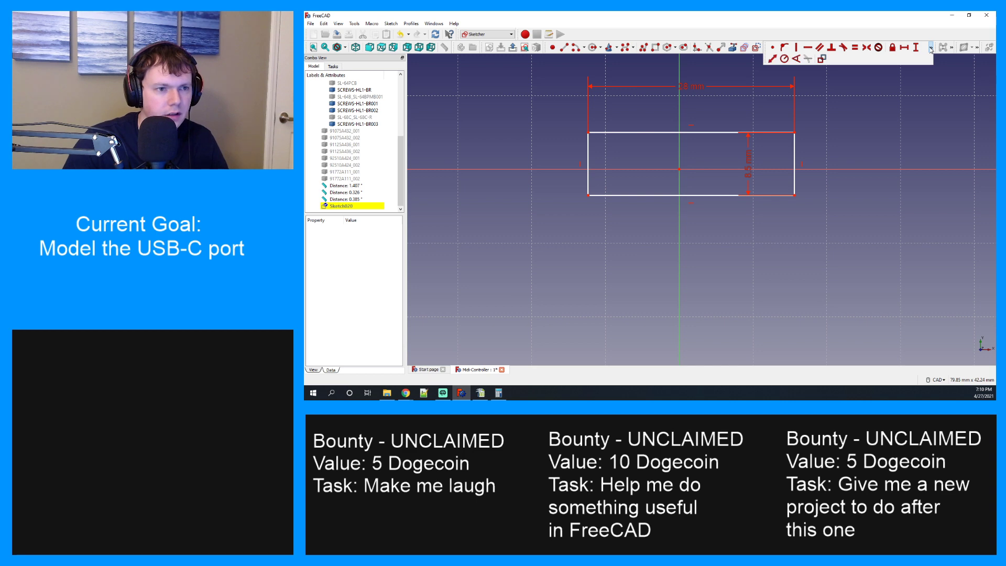
pyautogui.click(679, 132)
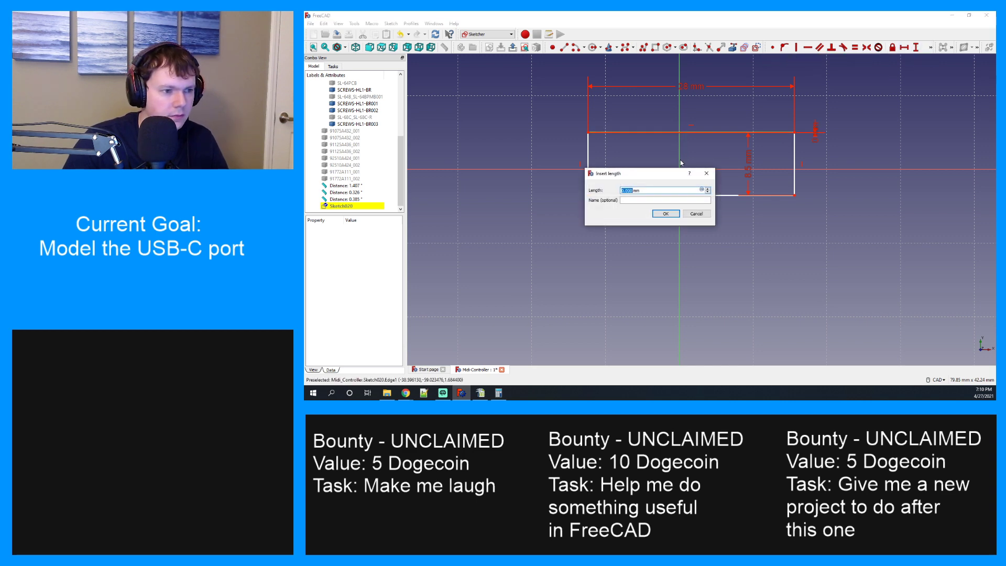
pyautogui.click(695, 214)
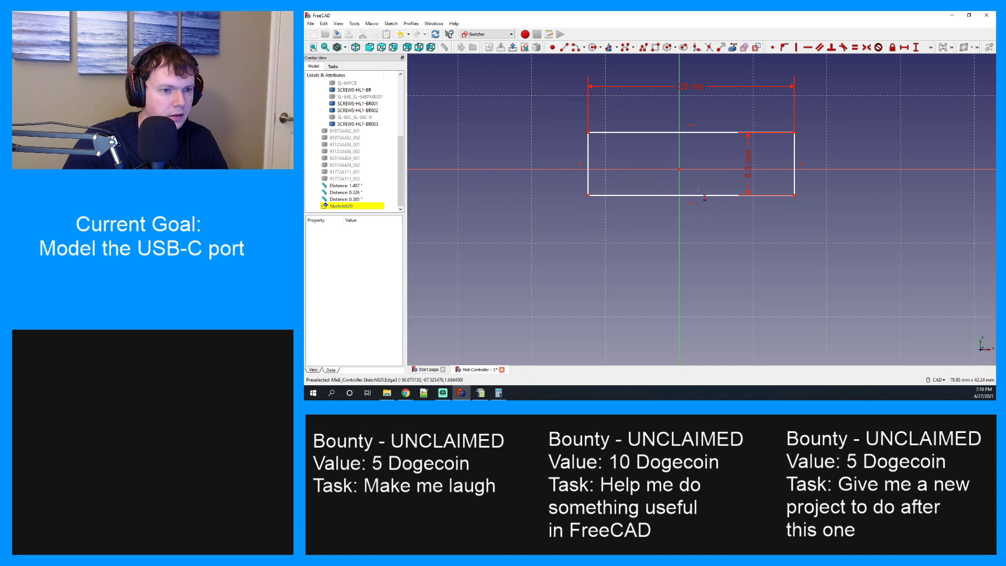
# Move the rectangle so it is roughly centred on the origin and try to apply a coincident constraint to the origin point.
pyautogui.click(679, 168)
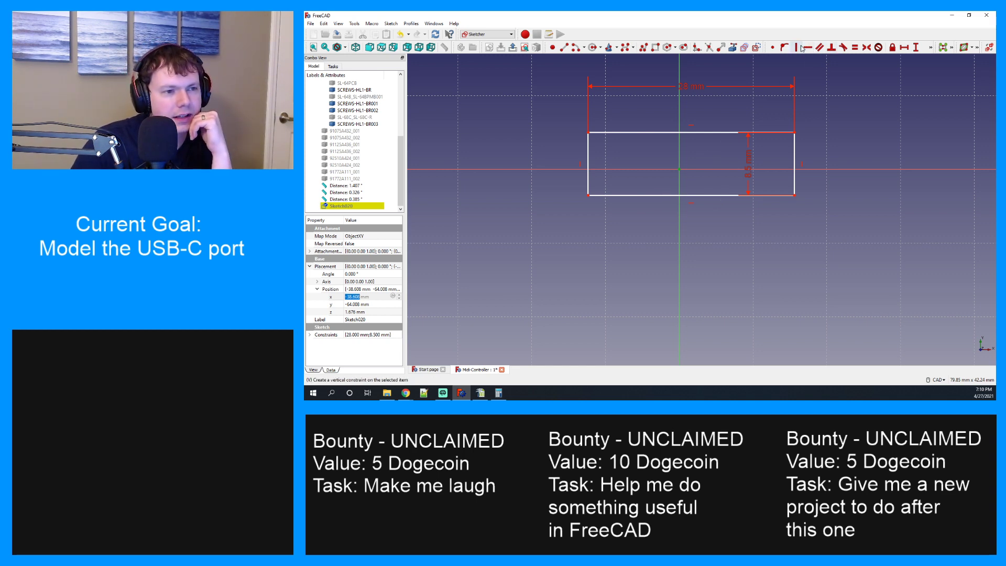
pyautogui.moveTo(706, 140)
pyautogui.mouseDown()
pyautogui.moveTo(682, 141)
pyautogui.moveTo(696, 148)
pyautogui.mouseUp()
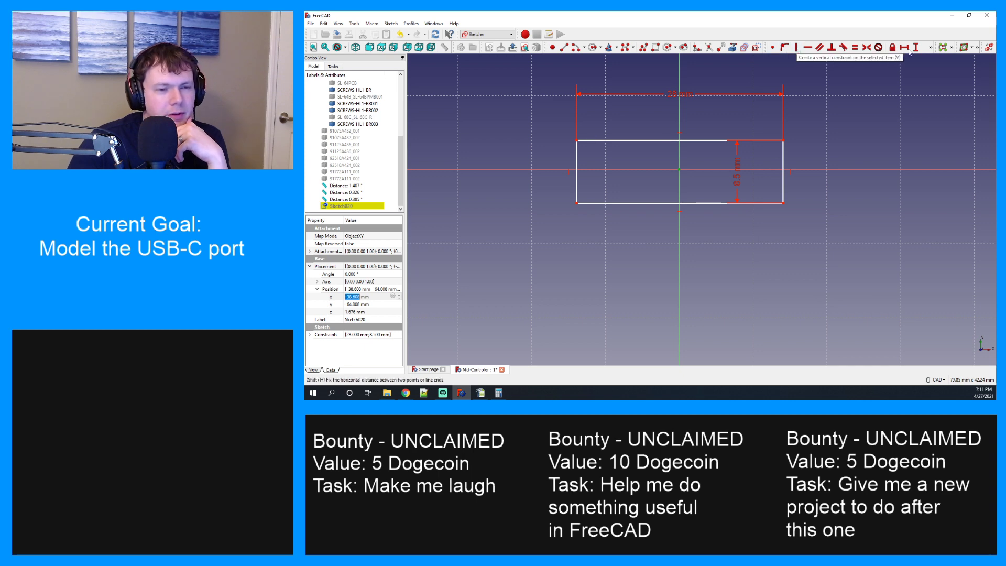
pyautogui.click(931, 48)
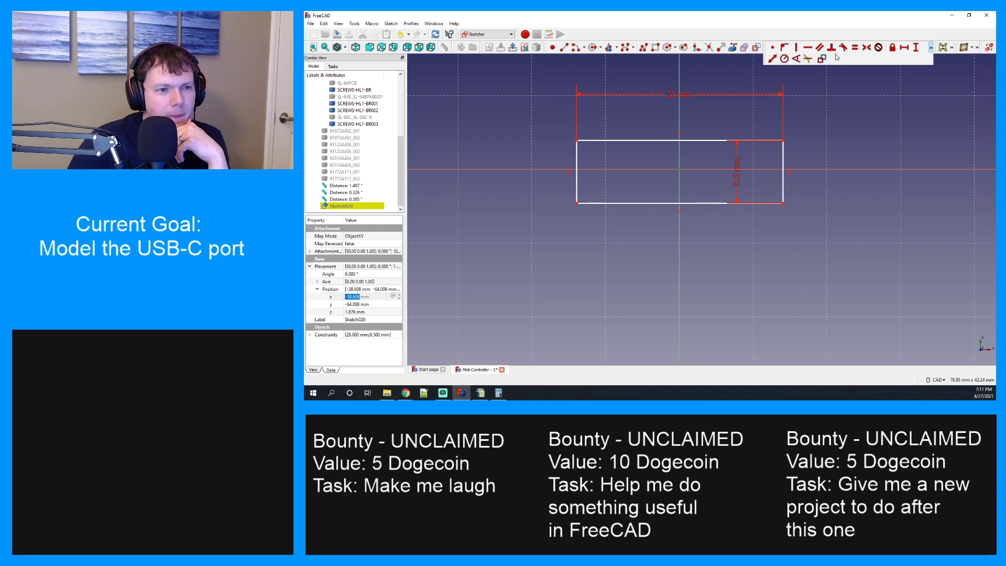
pyautogui.click(772, 48)
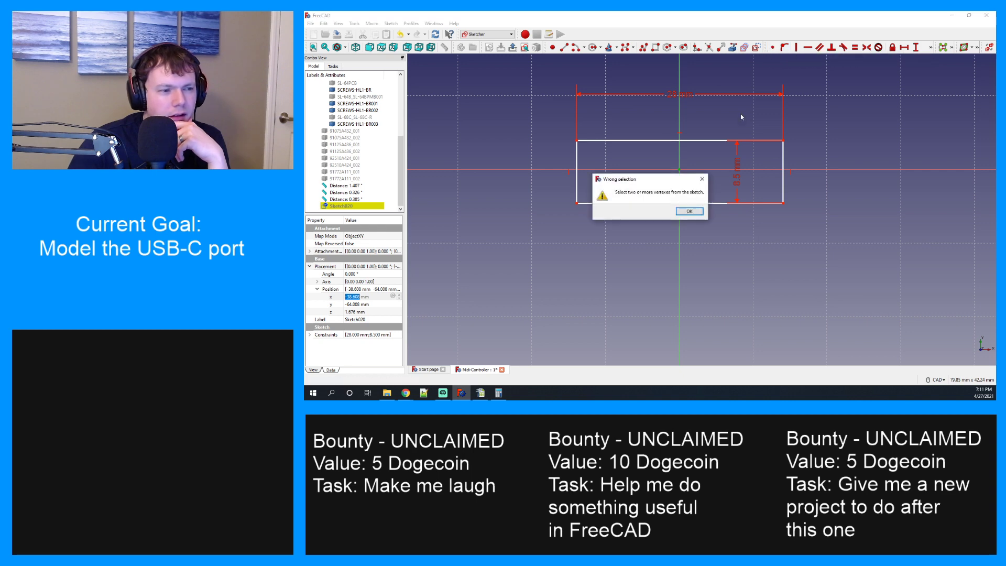
pyautogui.click(689, 211)
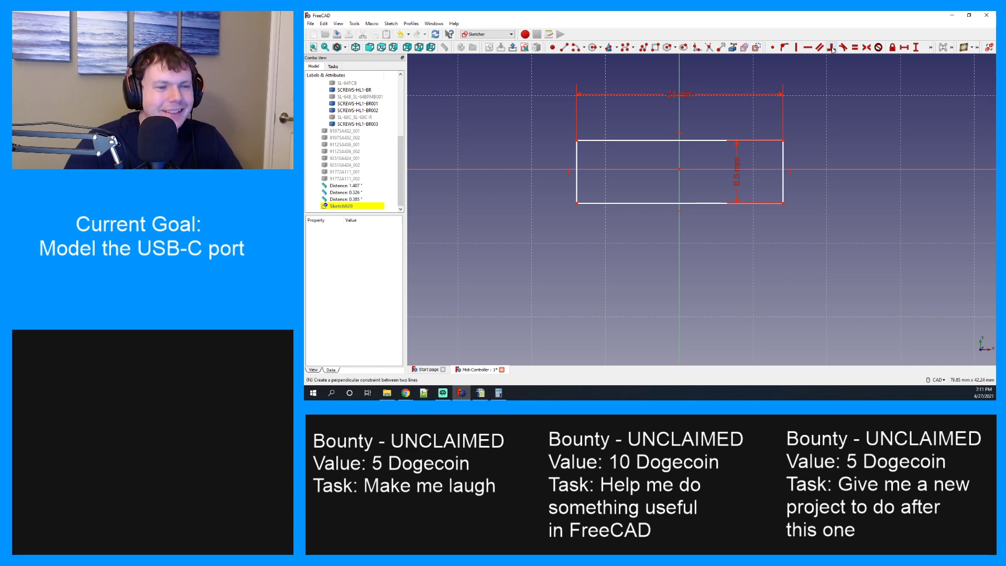
pyautogui.click(796, 48)
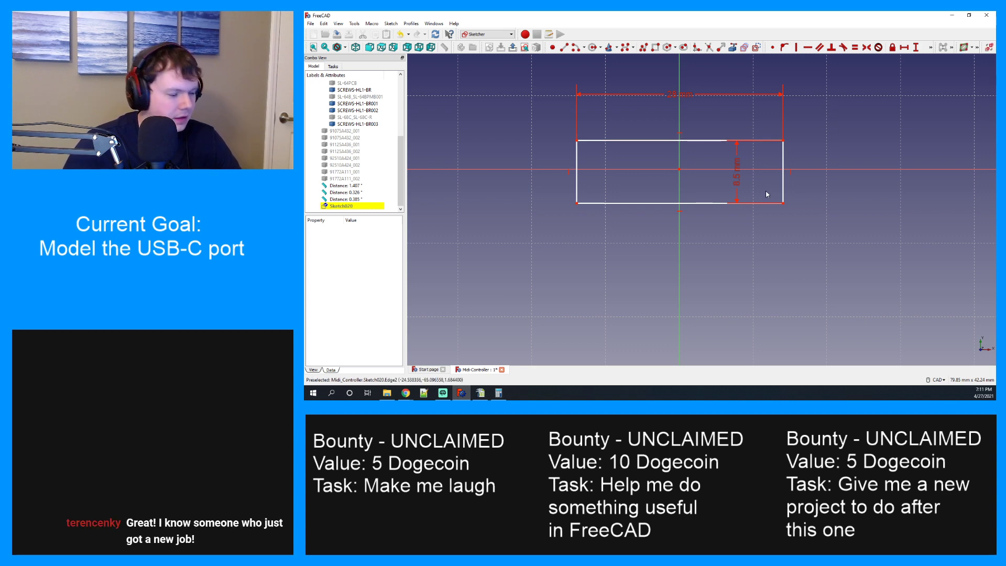
# Place the 8.5 mm dimension outside the rectangle and fix the distance from the origin to the upper edge at 4.25 mm.
pyautogui.moveTo(738, 170); pyautogui.dragTo(822, 177)
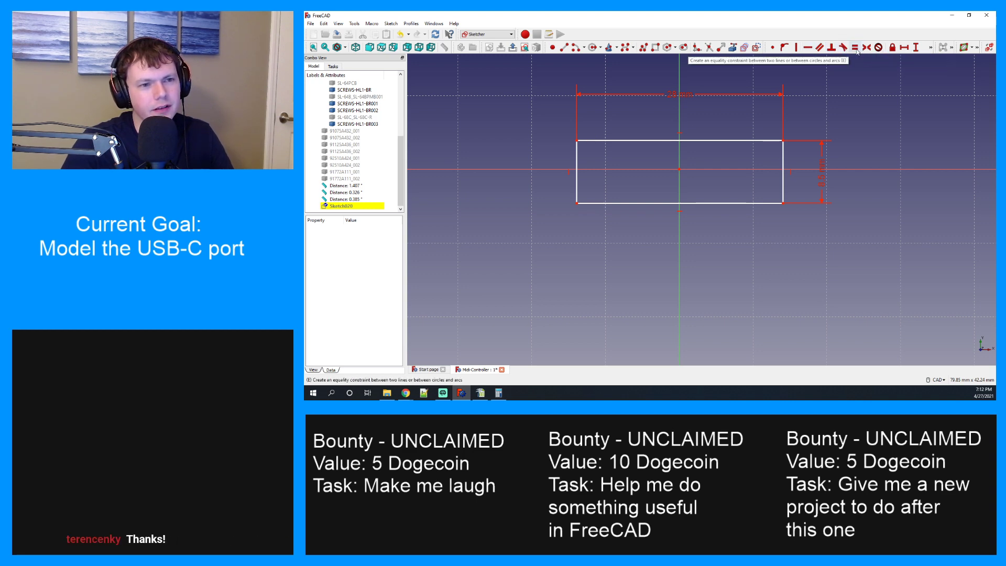
pyautogui.click(930, 47)
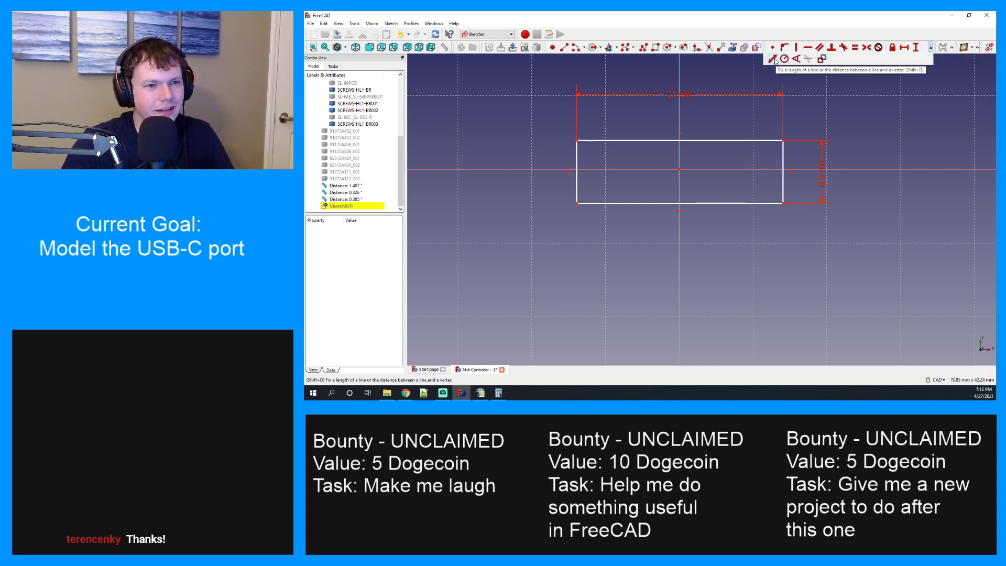
pyautogui.click(773, 59)
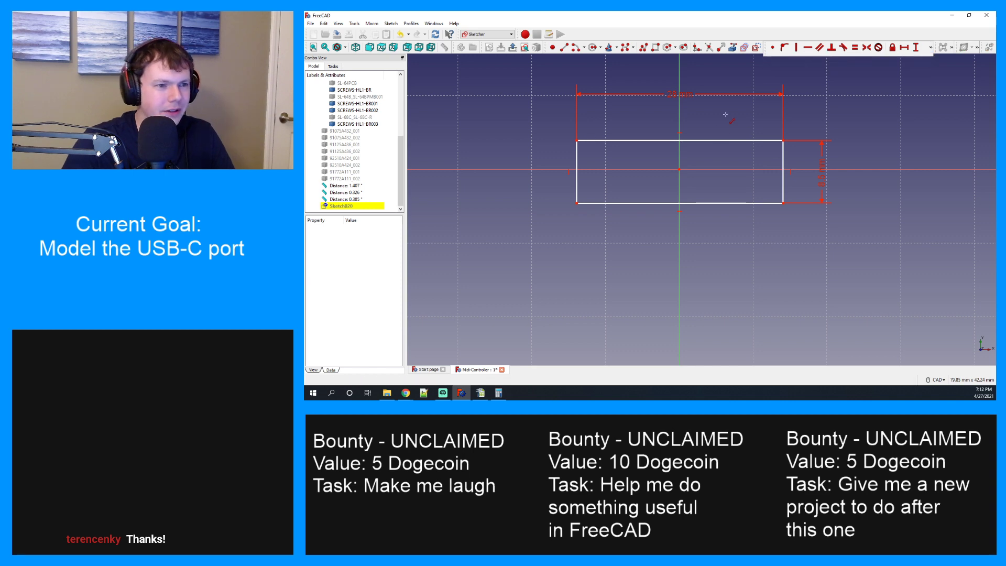
pyautogui.click(679, 173)
pyautogui.click(680, 140)
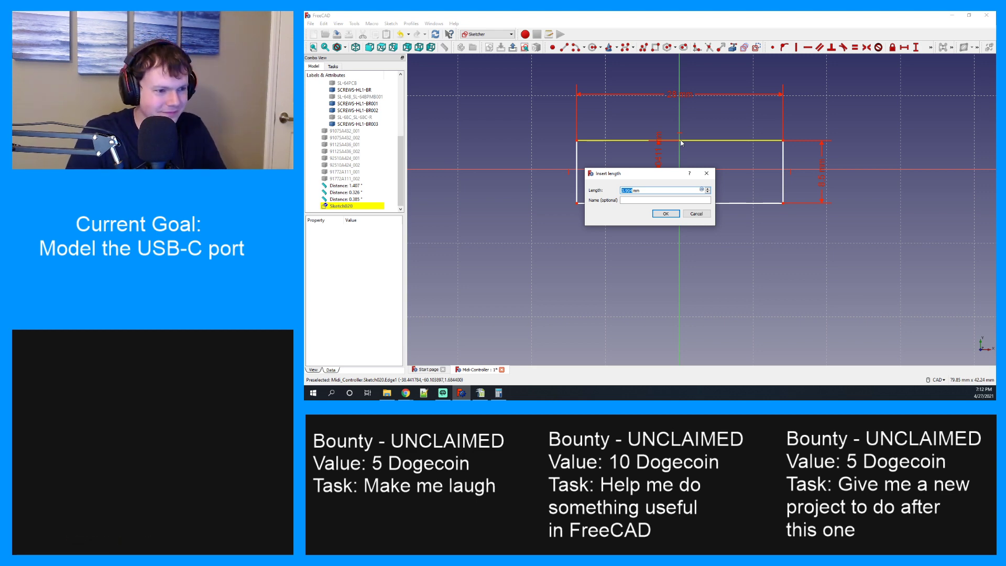
pyautogui.write('4.')
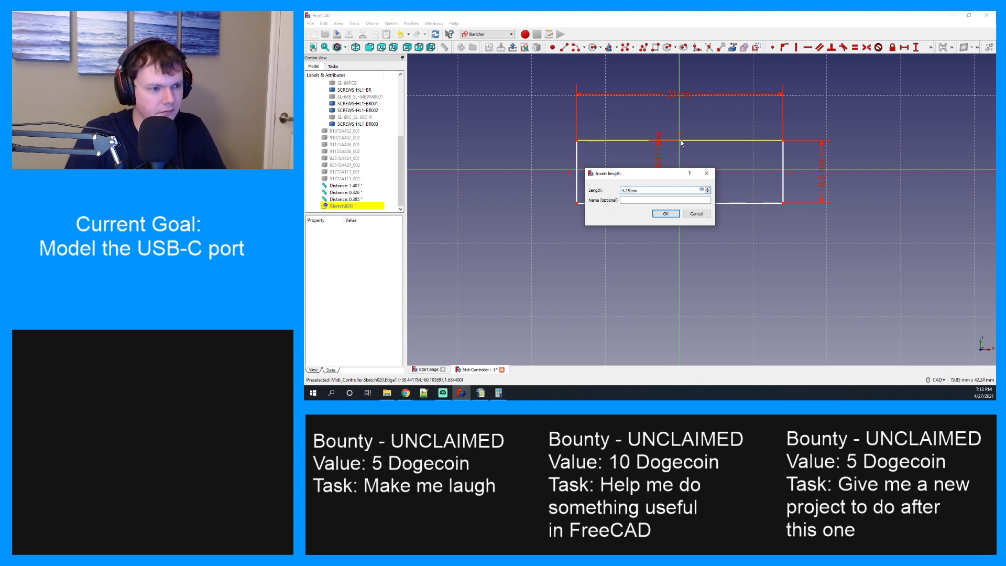
pyautogui.write('25')
pyautogui.press('Return')
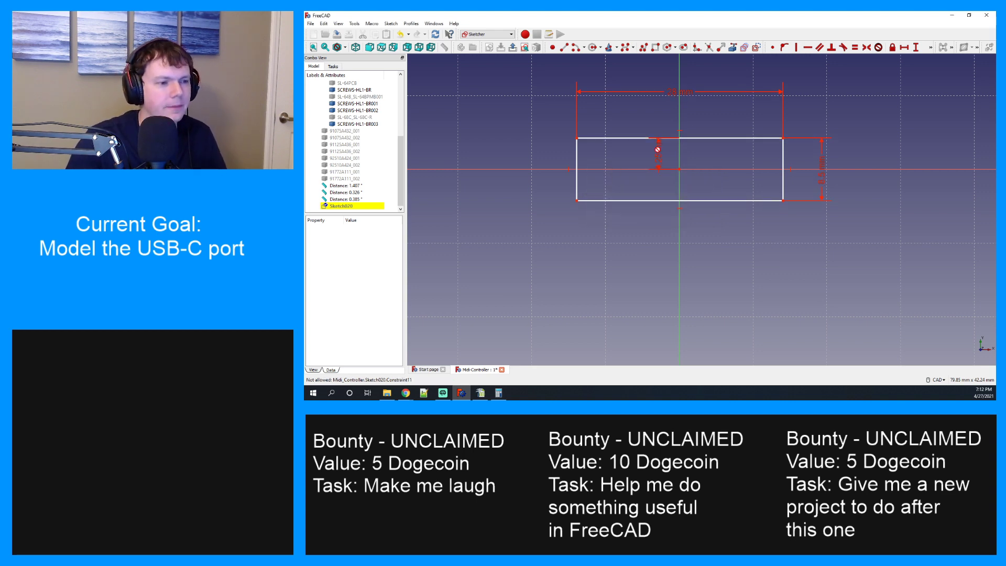
# Fix the rectangle's right edge 14 mm from the origin and move the 14 mm and 4.25 mm dimensions outside the rectangle.
pyautogui.click(680, 169)
pyautogui.click(783, 172)
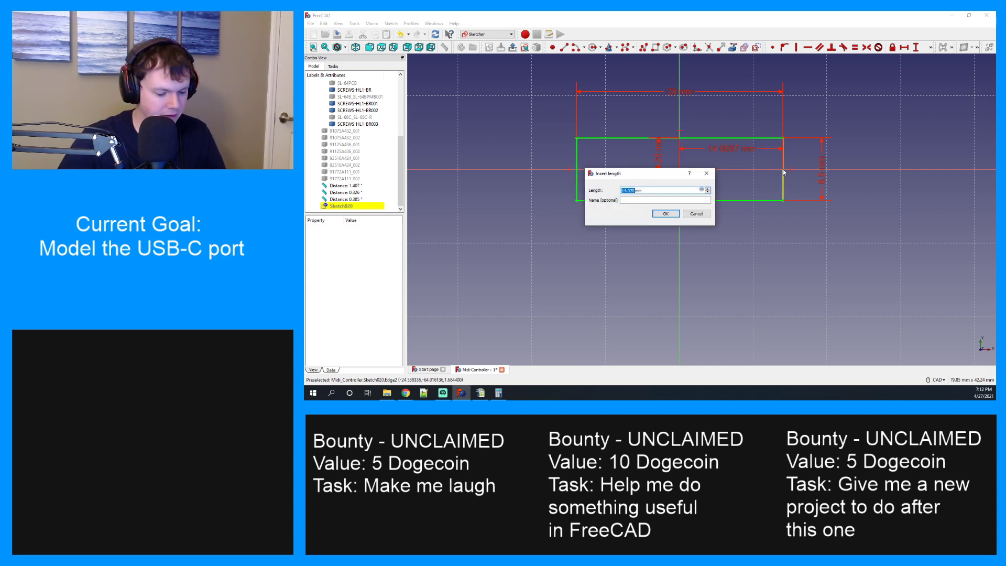
pyautogui.write('14')
pyautogui.press('Return')
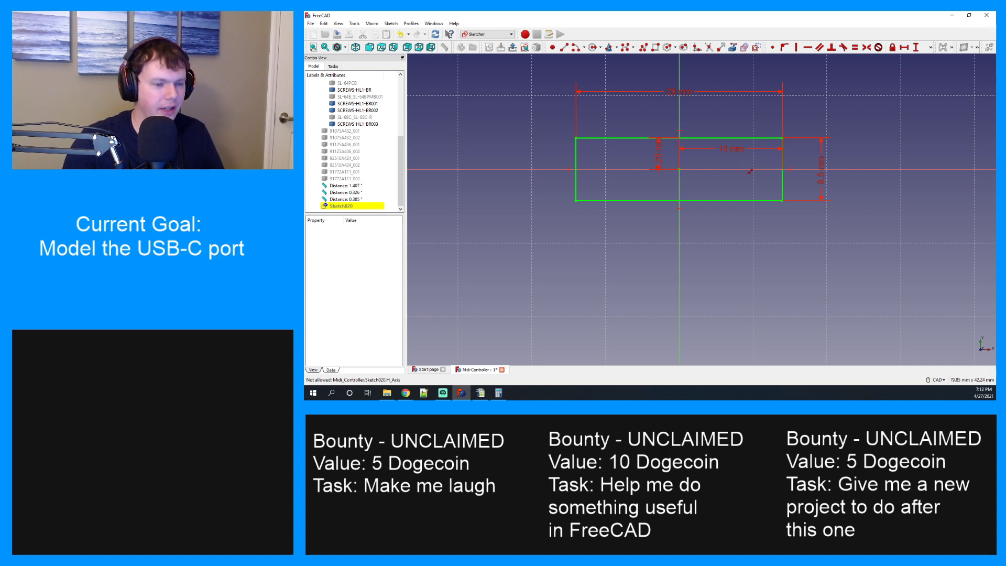
pyautogui.moveTo(739, 152); pyautogui.dragTo(731, 249)
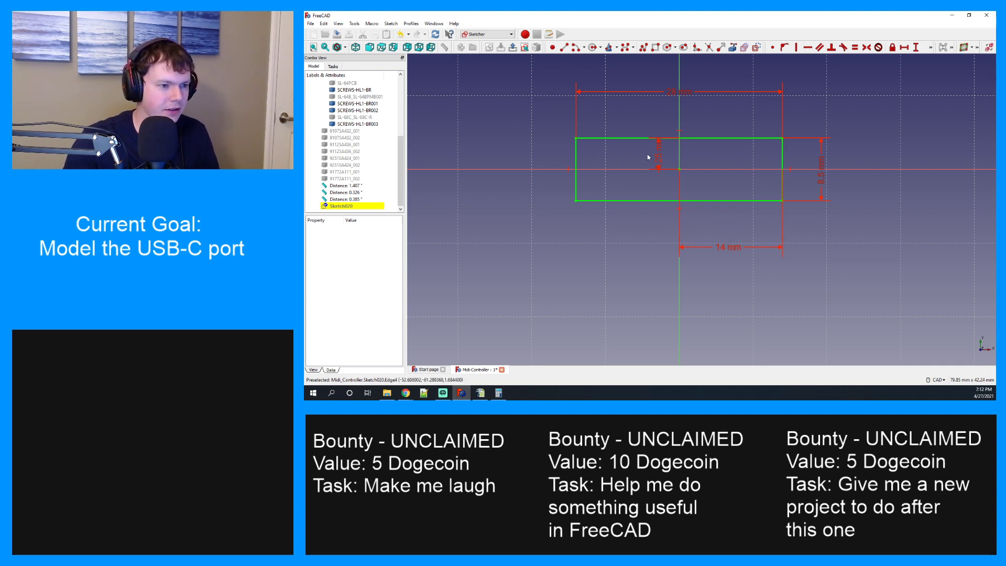
pyautogui.moveTo(660, 151); pyautogui.dragTo(540, 154)
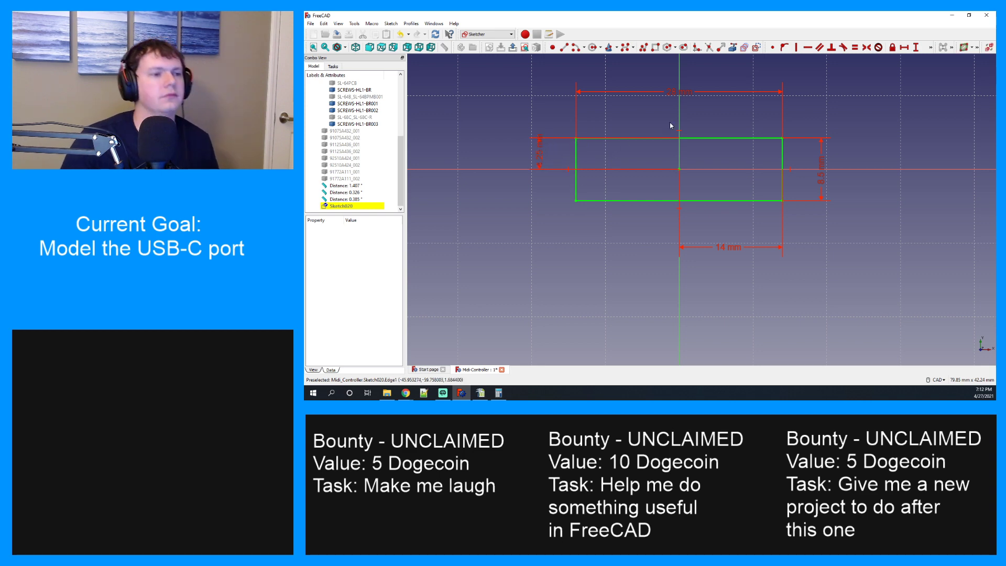
# Switch to the Part workbench and view the rectangle sketch at an angle in 3D.
pyautogui.scroll(-2, 679, 170)
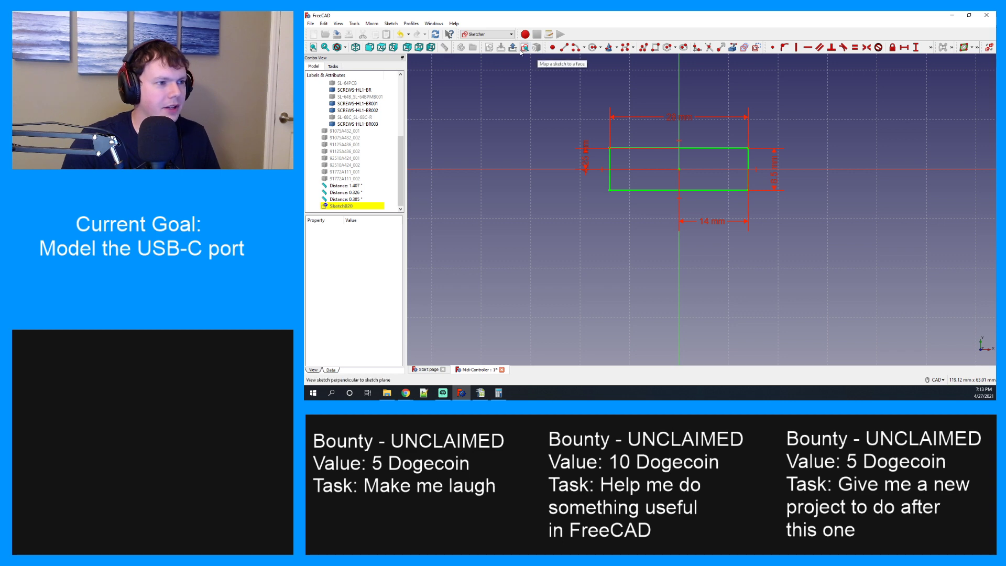
pyautogui.click(487, 34)
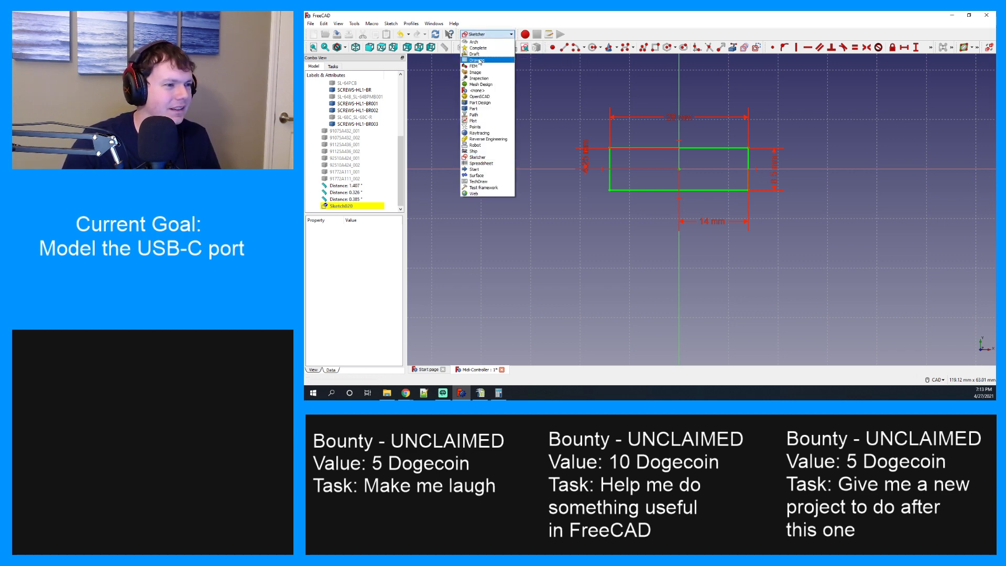
pyautogui.click(474, 108)
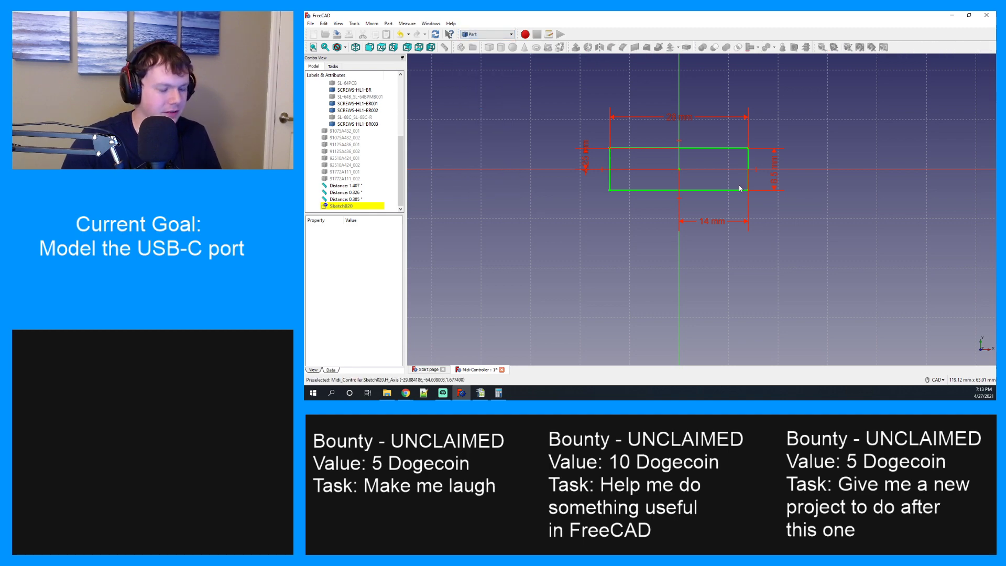
pyautogui.moveTo(741, 189)
pyautogui.mouseDown(button='middle')
pyautogui.moveTo(777, 179)
pyautogui.moveTo(793, 157)
pyautogui.moveTo(763, 164)
pyautogui.mouseUp(button='middle')
pyautogui.moveTo(676, 117); pyautogui.dragTo(681, 234, button='middle')
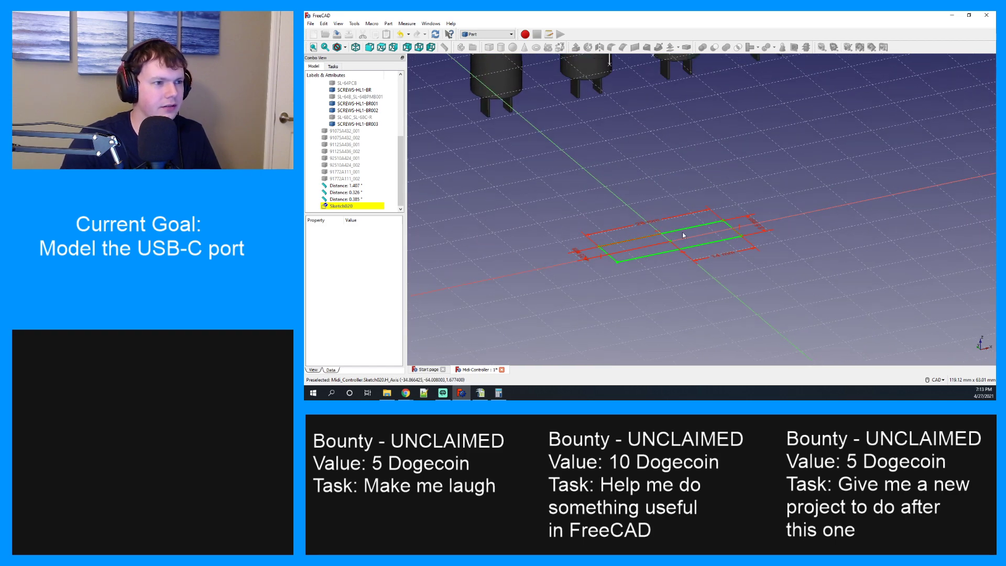
# Look through the tools of the Part Design and Draft workbenches and switch to the Sketcher workbench.
pyautogui.click(488, 34)
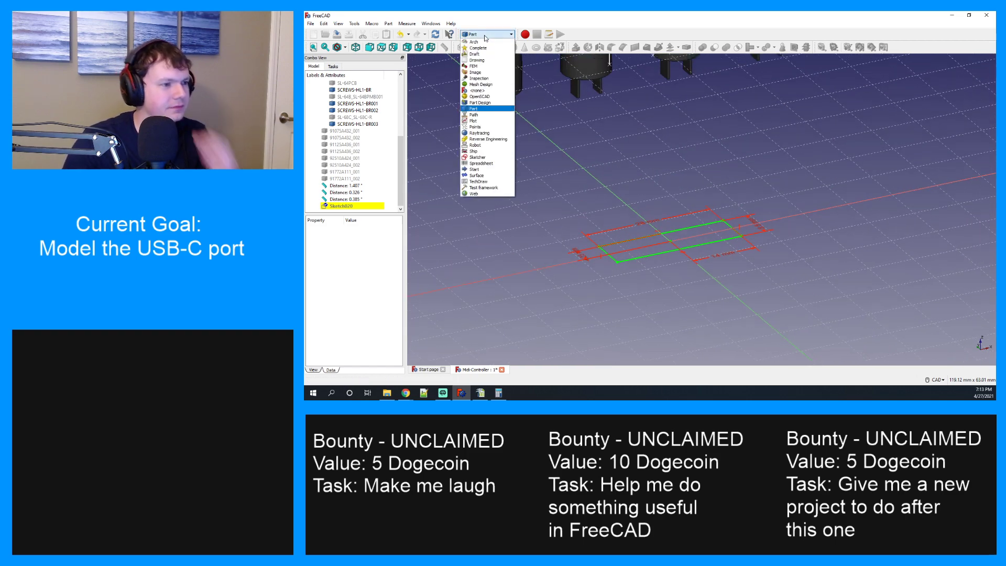
pyautogui.click(490, 103)
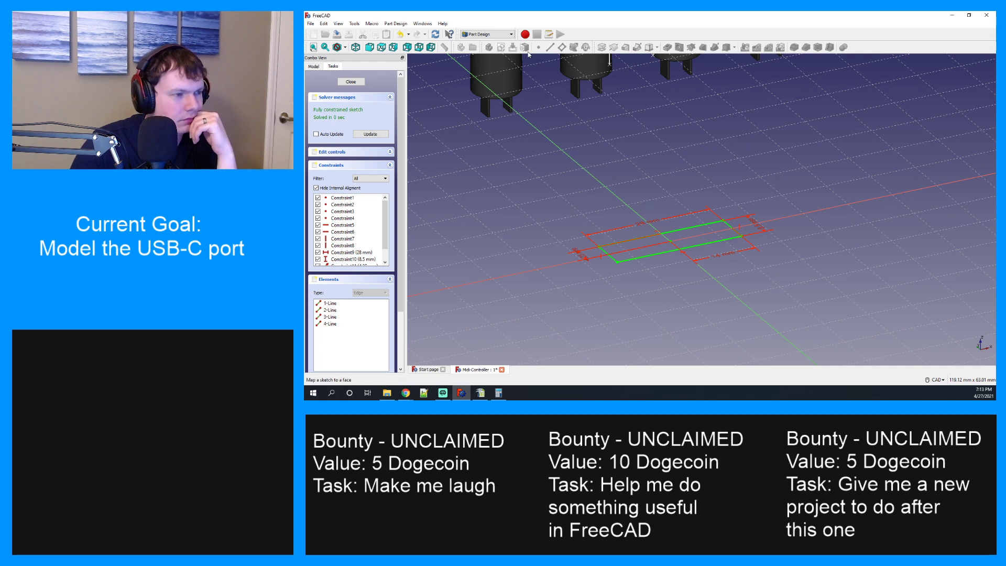
pyautogui.click(504, 34)
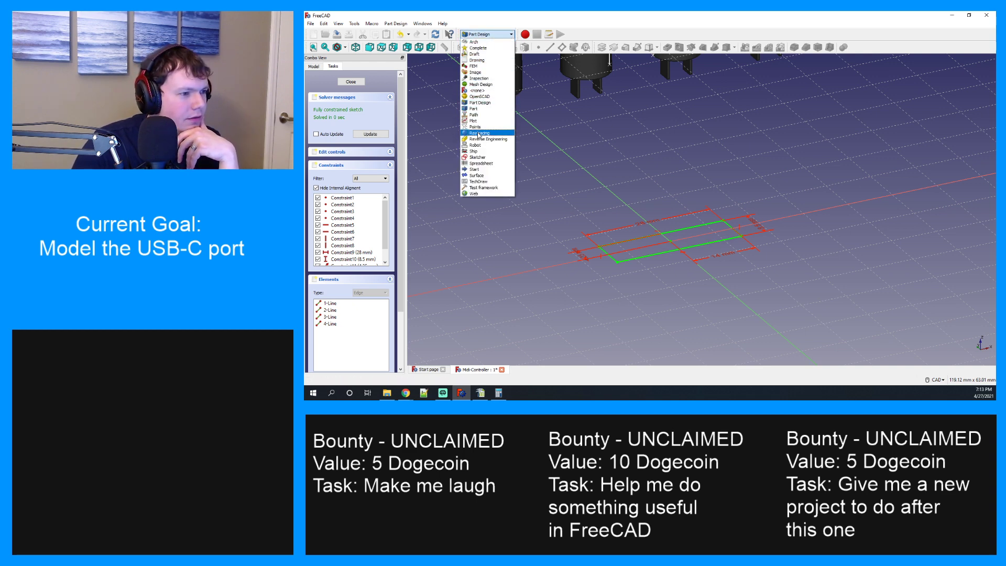
pyautogui.click(487, 54)
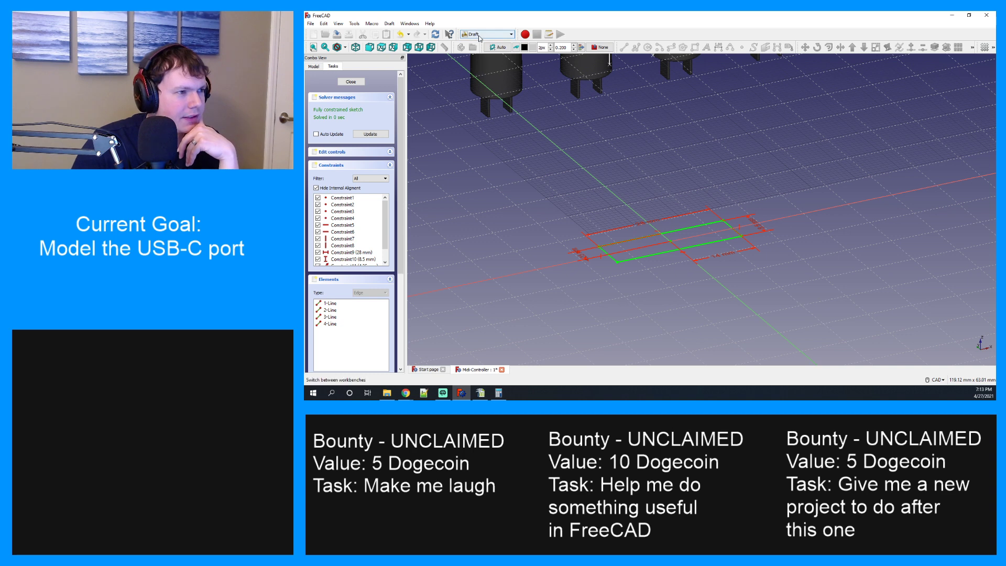
pyautogui.click(479, 34)
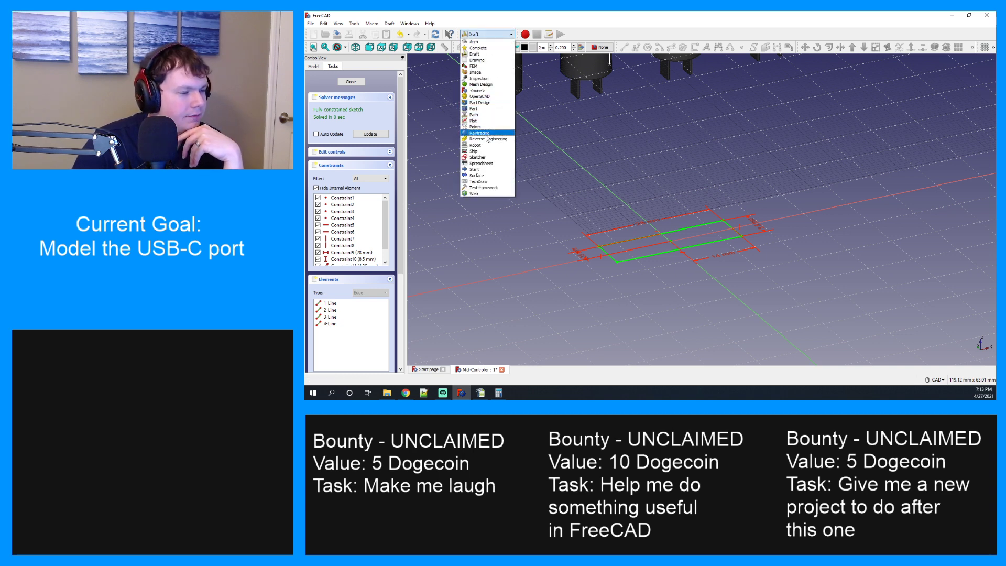
pyautogui.click(482, 156)
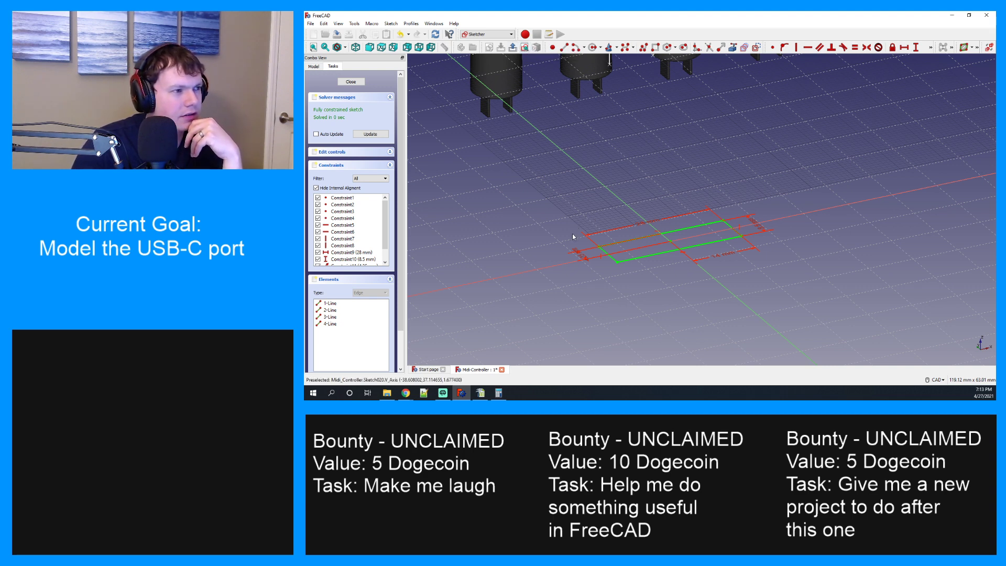
# Switch to the Part workbench and select all four edges of the sketched rectangle.
pyautogui.hotkey('alt', 'Tab')
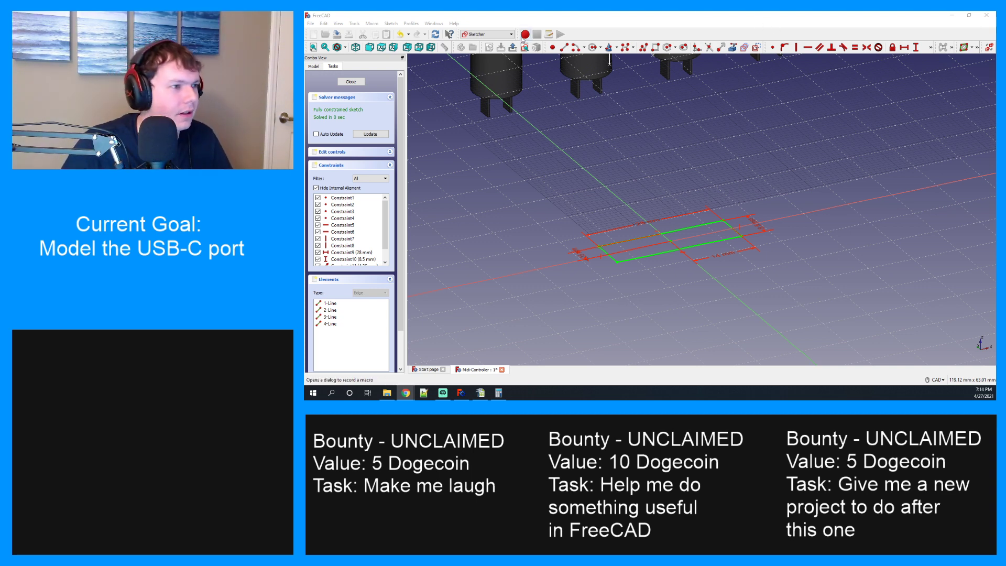
pyautogui.click(504, 35)
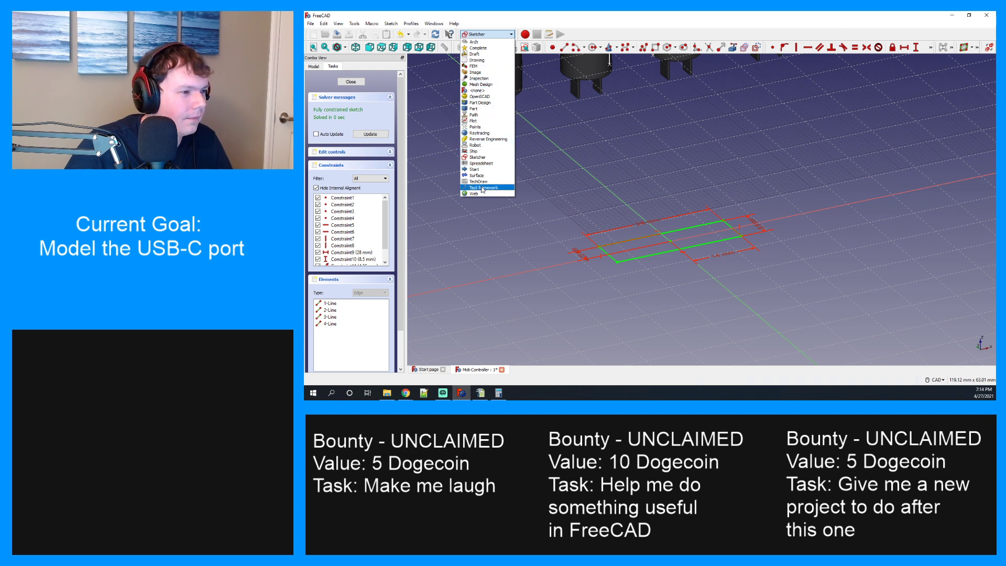
pyautogui.click(573, 23)
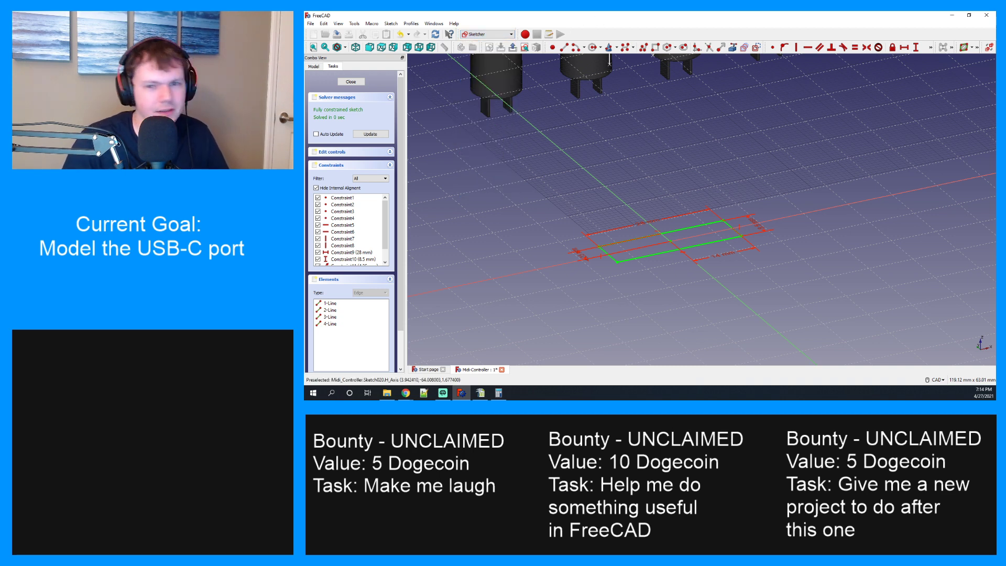
pyautogui.hotkey('alt', 'Tab')
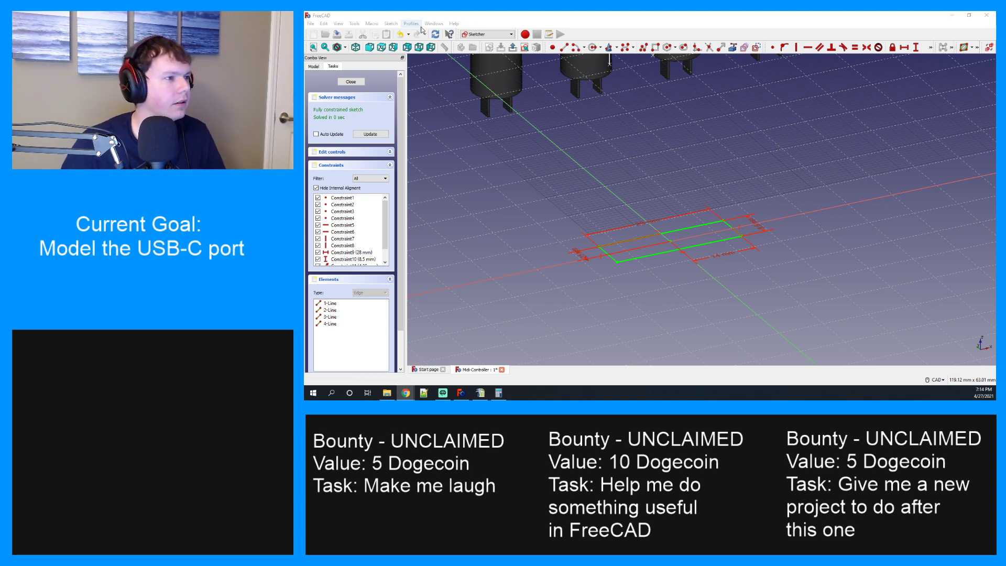
pyautogui.click(478, 34)
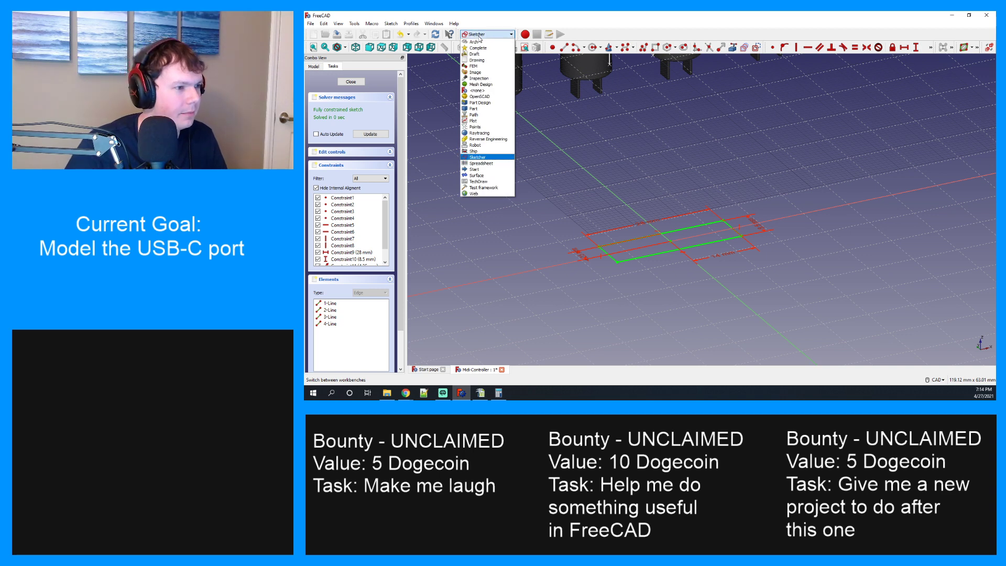
pyautogui.click(486, 109)
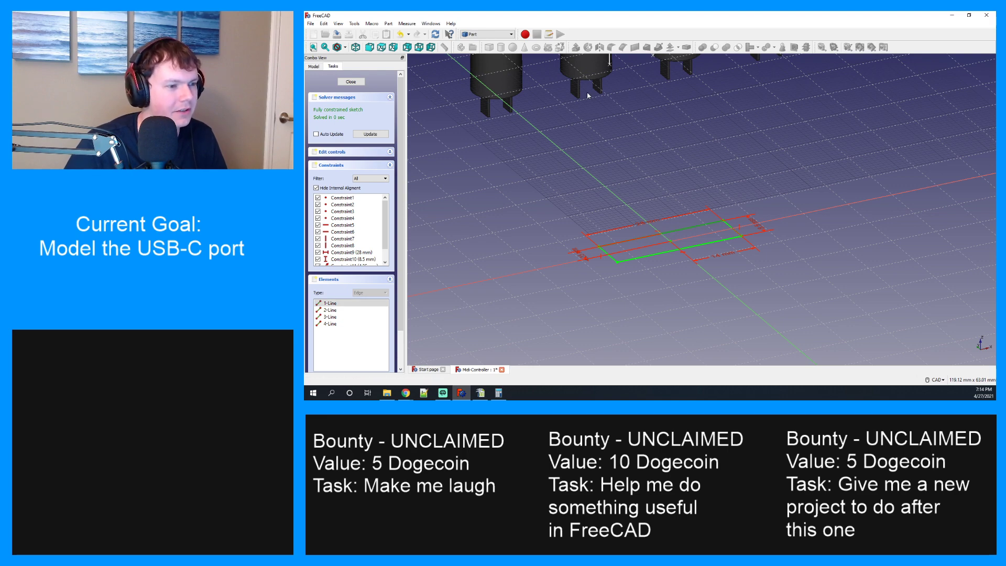
pyautogui.moveTo(690, 206)
pyautogui.mouseDown(button='middle')
pyautogui.moveTo(691, 222)
pyautogui.moveTo(670, 199)
pyautogui.moveTo(671, 214)
pyautogui.mouseUp(button='middle')
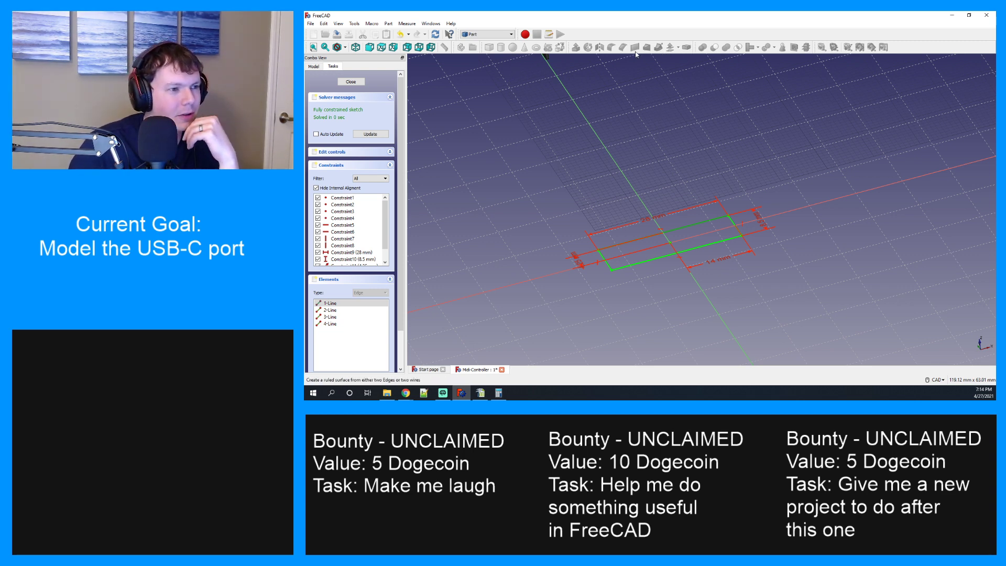
pyautogui.click(652, 258)
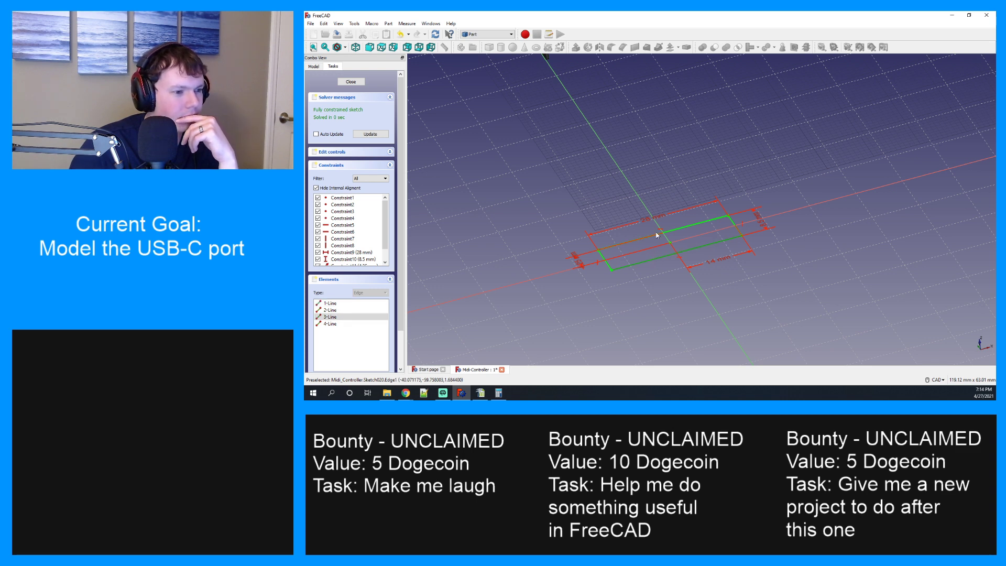
pyautogui.moveTo(555, 227)
pyautogui.mouseDown()
pyautogui.moveTo(762, 278)
pyautogui.moveTo(824, 276)
pyautogui.mouseUp()
pyautogui.moveTo(530, 176); pyautogui.dragTo(790, 300)
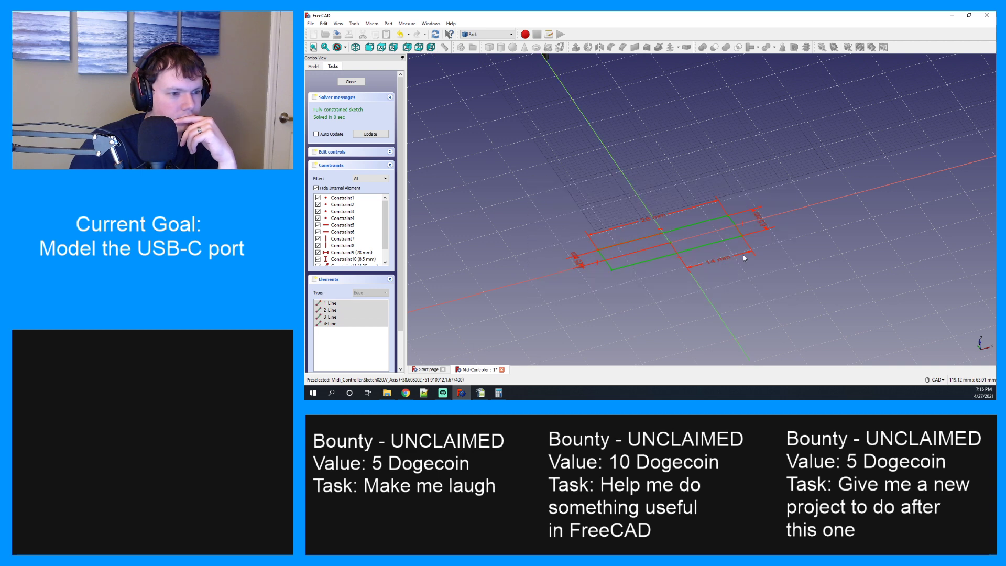
# With the rectangle's edges selected, check the tools of the Part Design workbench and return to the Sketcher workbench.
pyautogui.click(508, 34)
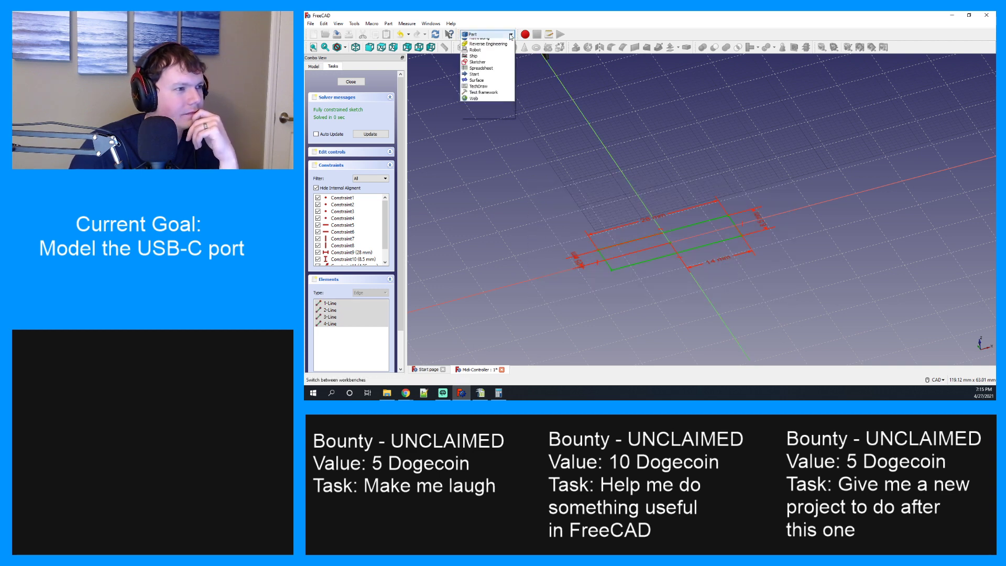
pyautogui.click(502, 102)
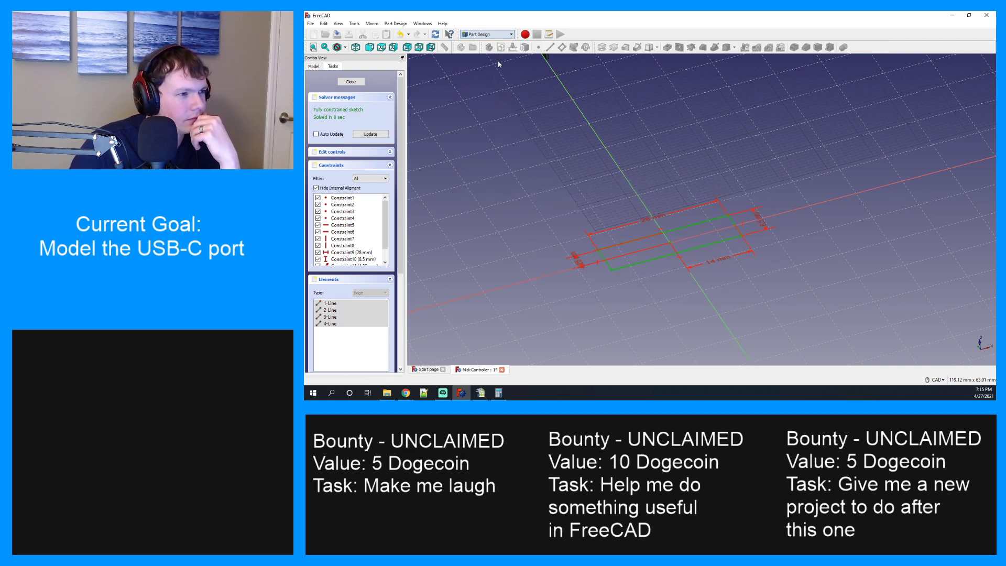
pyautogui.click(503, 34)
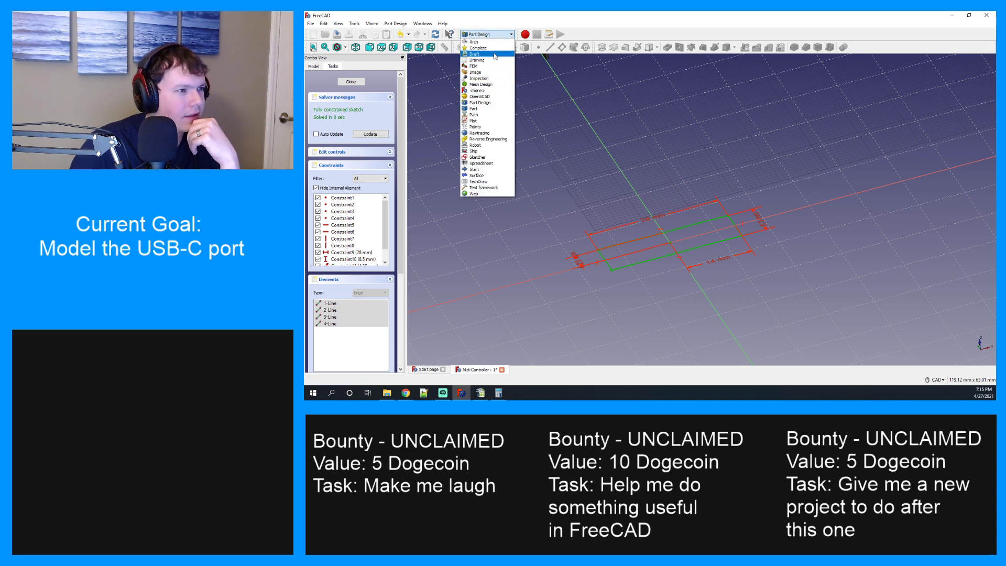
pyautogui.click(484, 156)
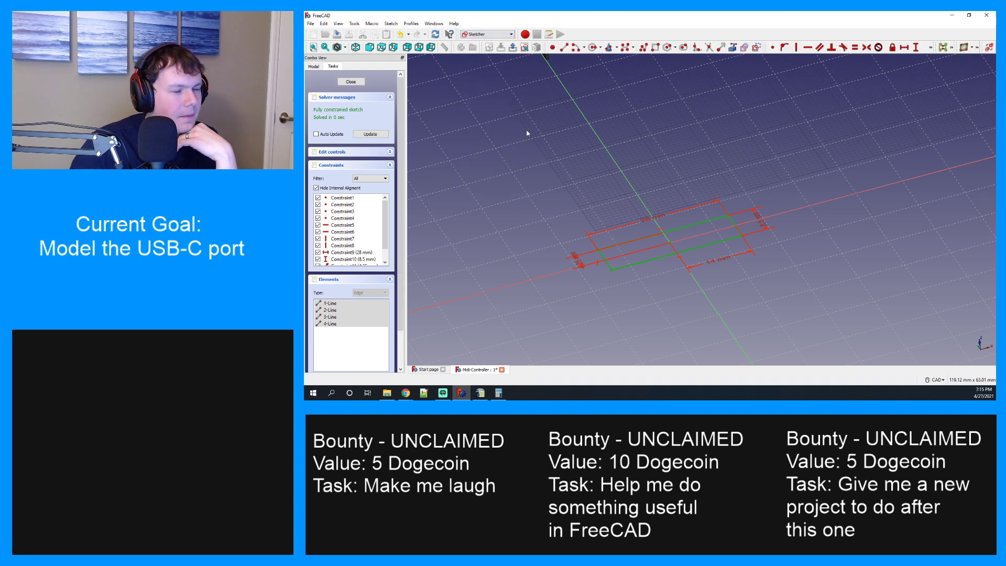
pyautogui.middleClick(676, 231)
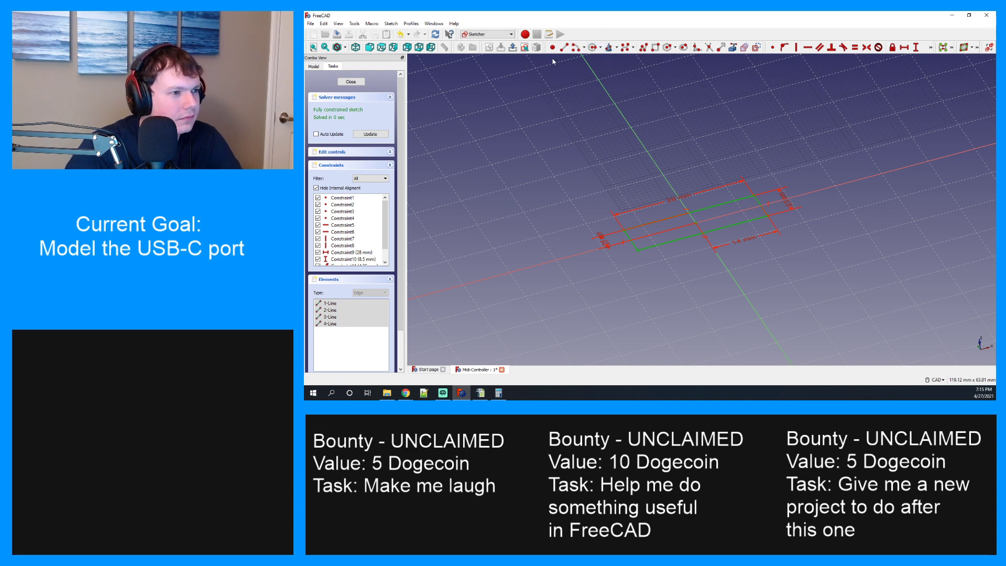
pyautogui.click(485, 34)
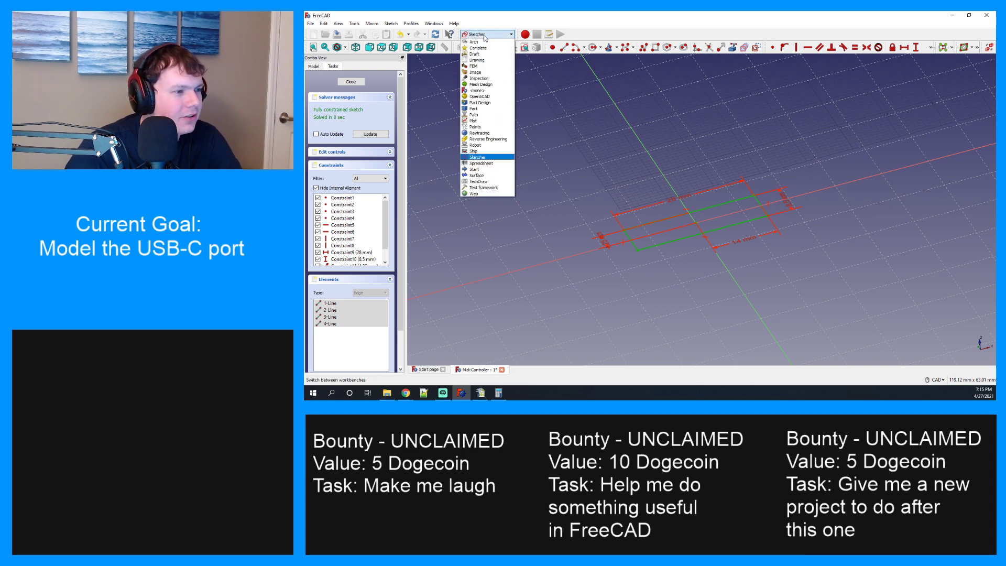
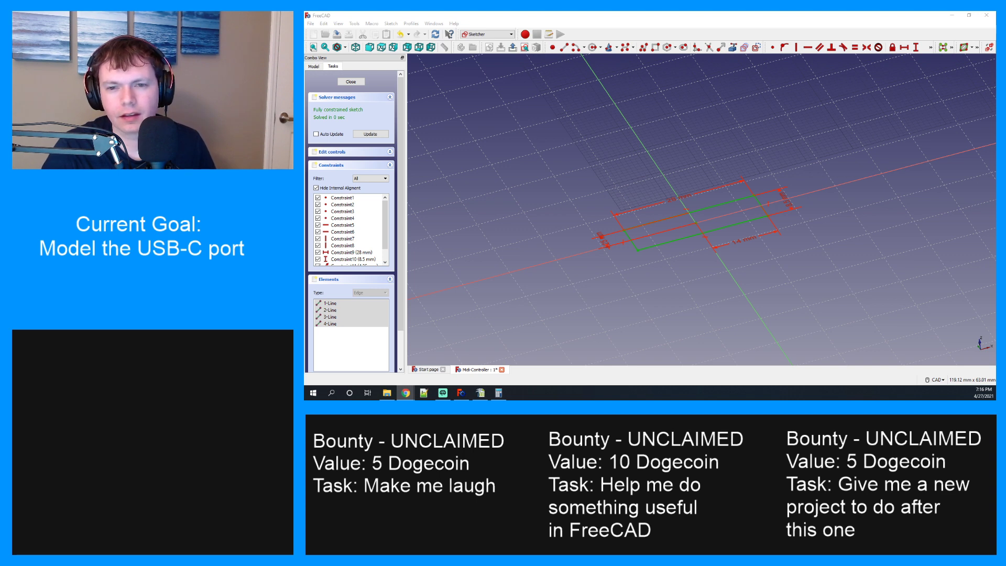
# Reopen the rectangle sketch Sketch020 for editing and switch to the Part Design workbench.
pyautogui.click(316, 66)
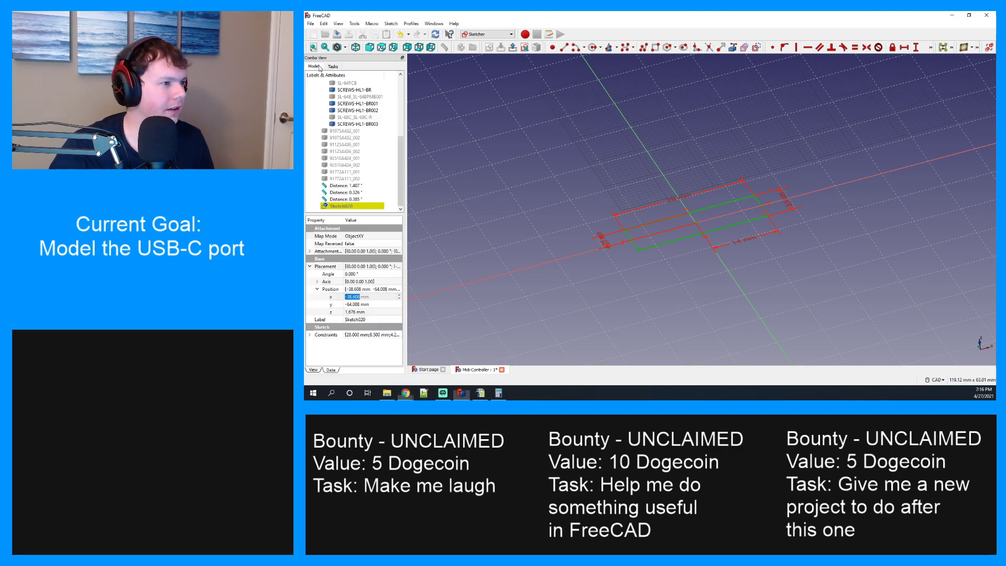
pyautogui.doubleClick(346, 206)
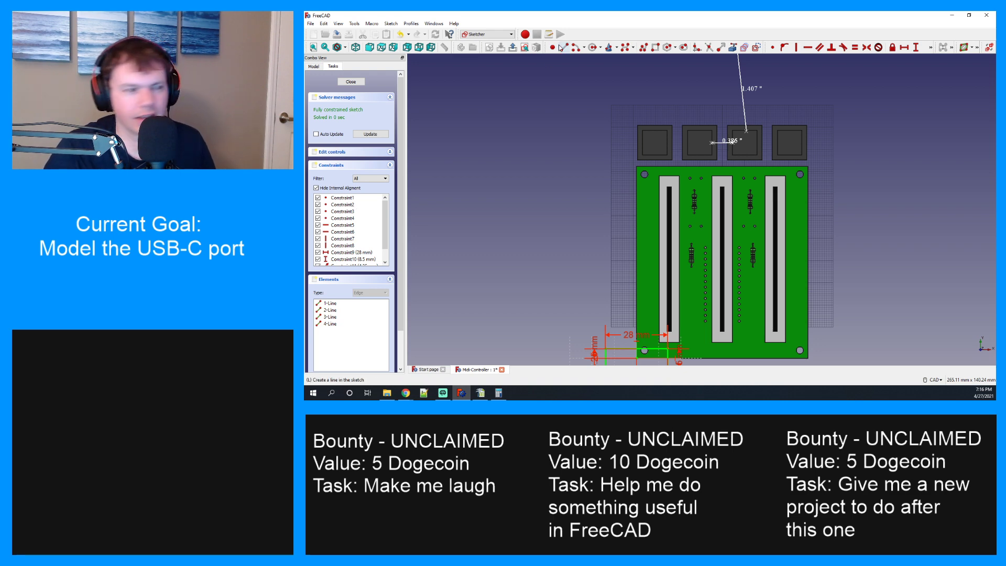
pyautogui.click(500, 34)
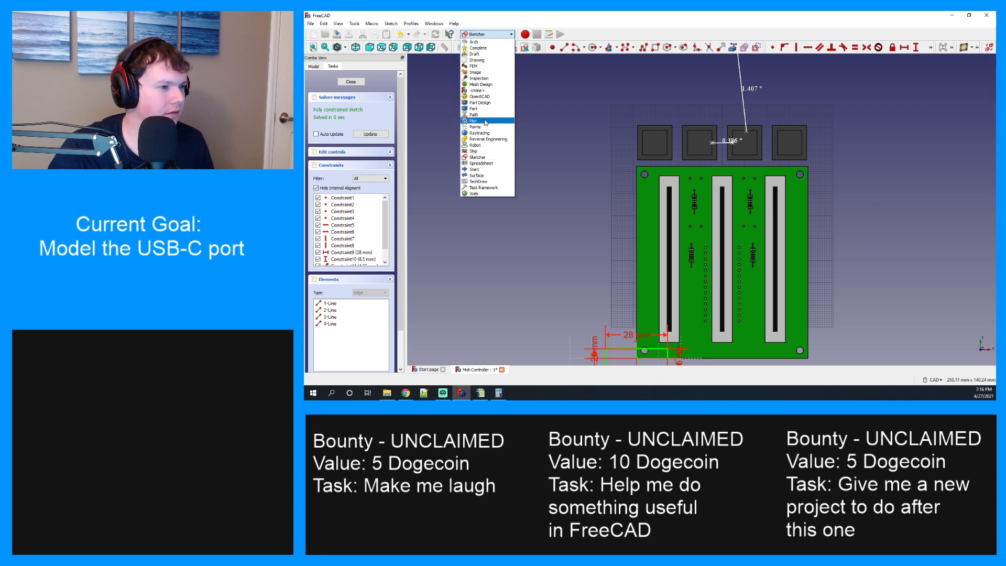
pyautogui.click(482, 102)
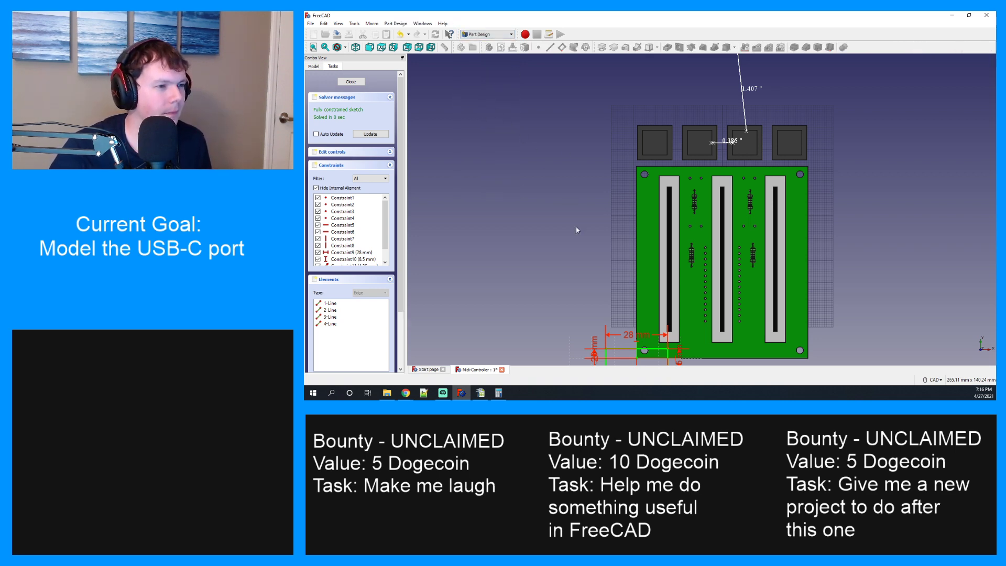
# Select Sketch020, open it for editing again, and view the rectangle and board at an angle.
pyautogui.click(314, 66)
pyautogui.click(345, 206)
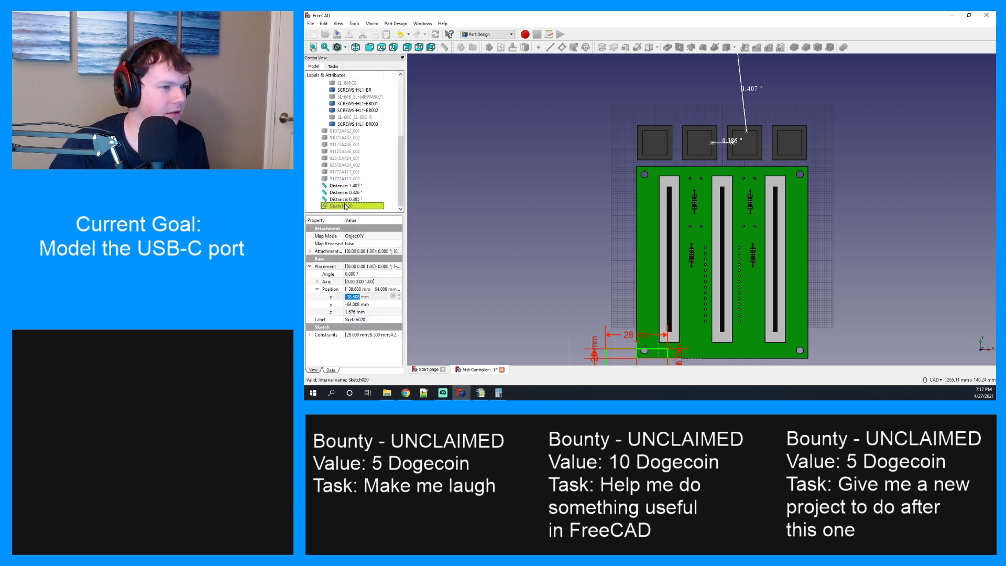
pyautogui.doubleClick(345, 206)
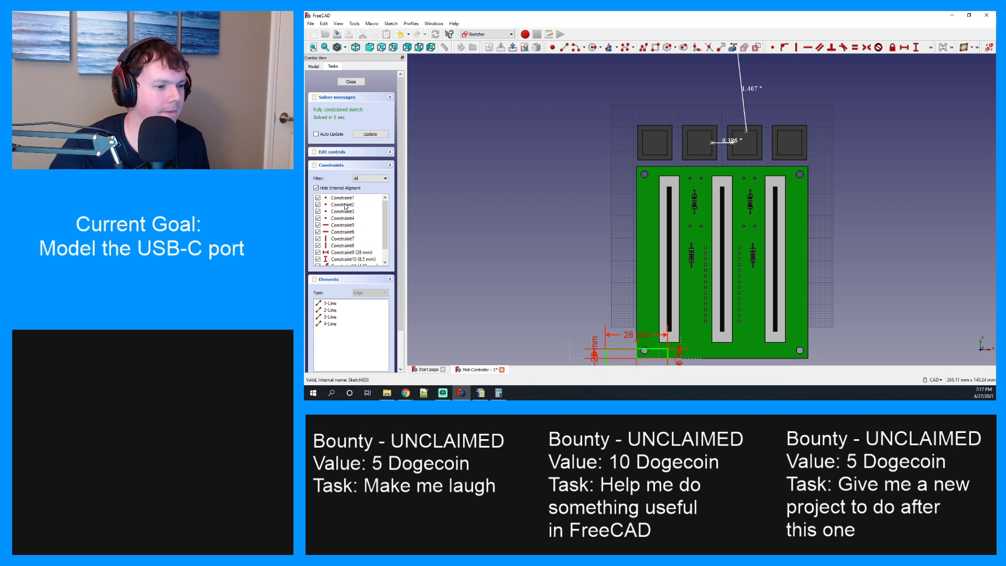
pyautogui.scroll(-4, 597, 218)
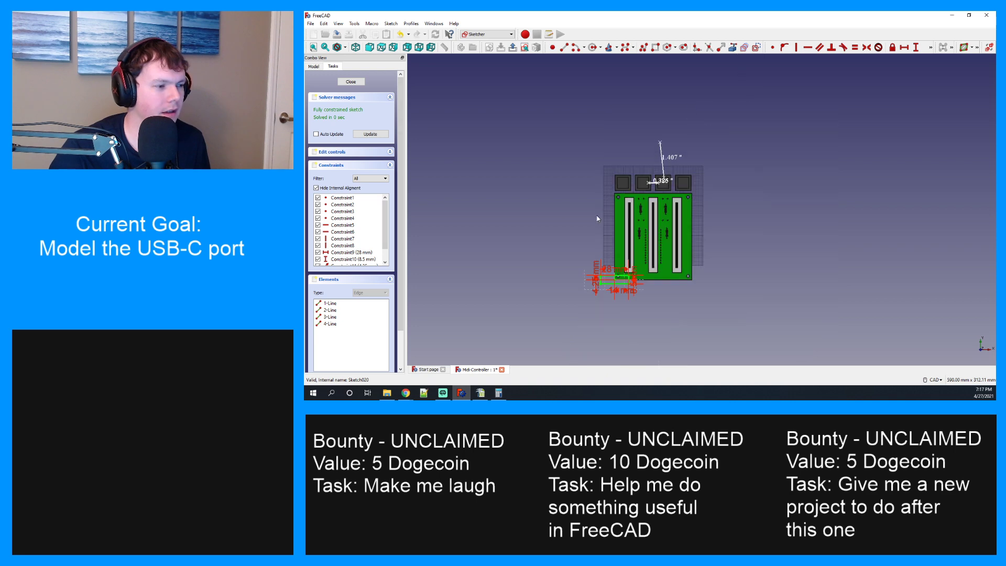
pyautogui.moveTo(583, 268)
pyautogui.mouseDown(button='middle')
pyautogui.moveTo(602, 225)
pyautogui.moveTo(606, 251)
pyautogui.mouseUp(button='middle')
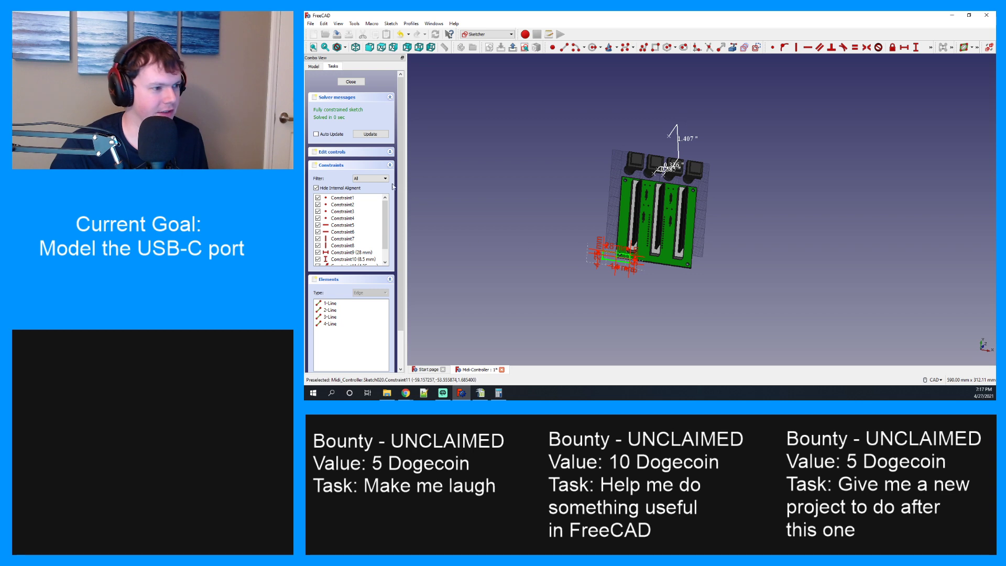
# Select Sketch020 among the model objects, examine its rectangle up close at the board's corner, and clear the selection.
pyautogui.click(316, 69)
pyautogui.click(341, 207)
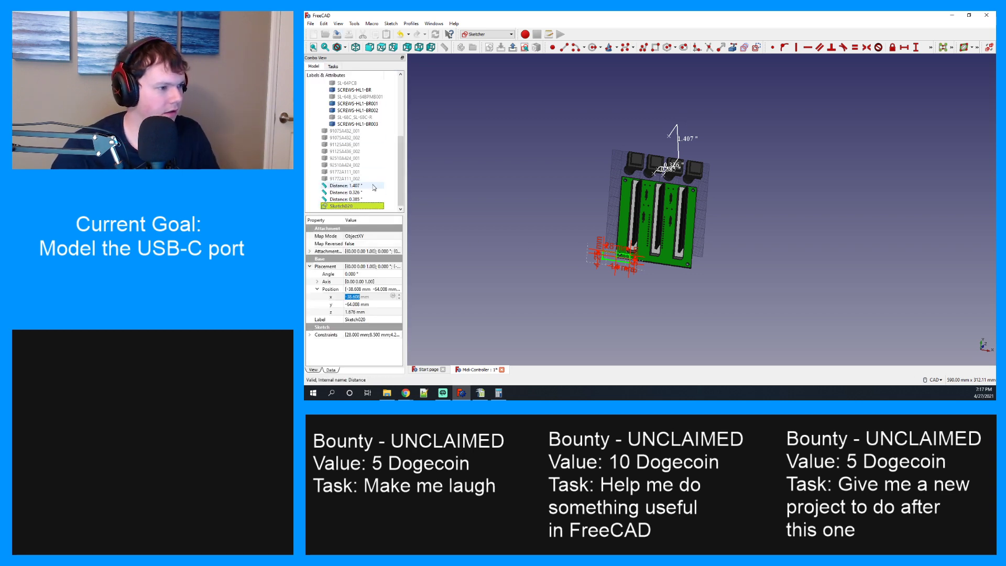
pyautogui.click(370, 209)
pyautogui.click(363, 204)
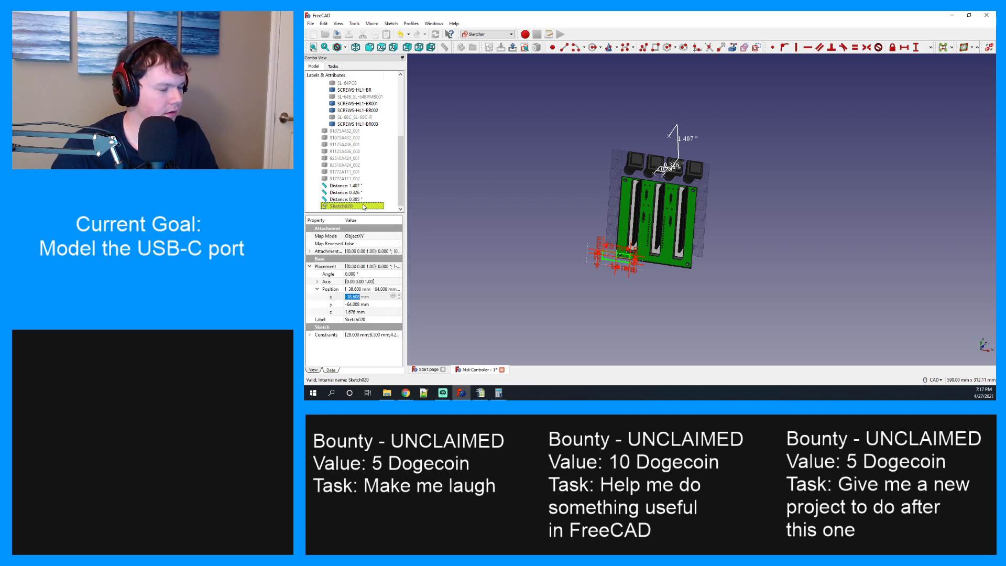
pyautogui.rightClick(363, 207)
pyautogui.click(389, 312)
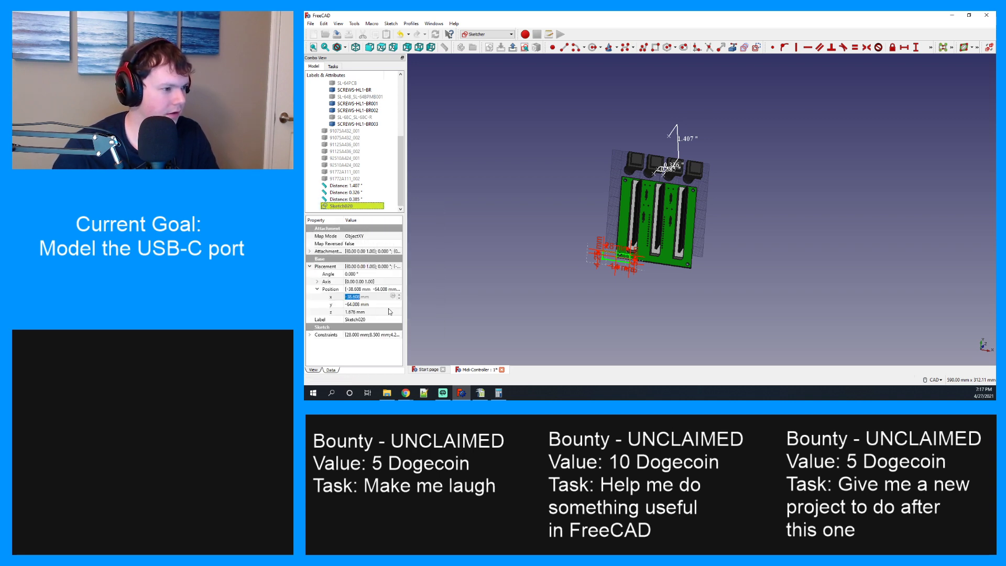
pyautogui.scroll(8, 618, 270)
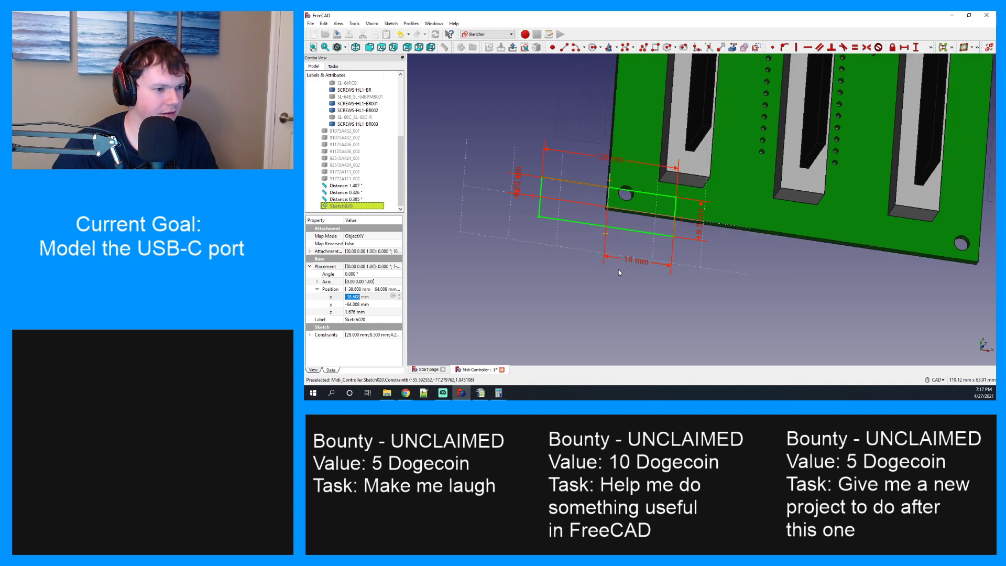
pyautogui.click(548, 280)
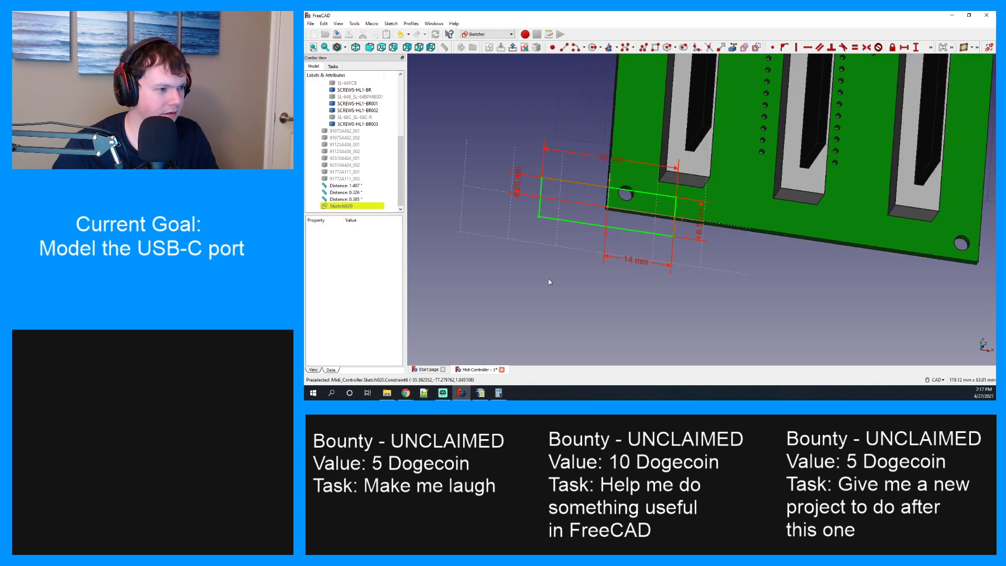
# Reopen Sketch020, undo its positioning constraints, dimensions and rectangle until the sketch is empty, and close it.
pyautogui.click(346, 205)
pyautogui.doubleClick(346, 205)
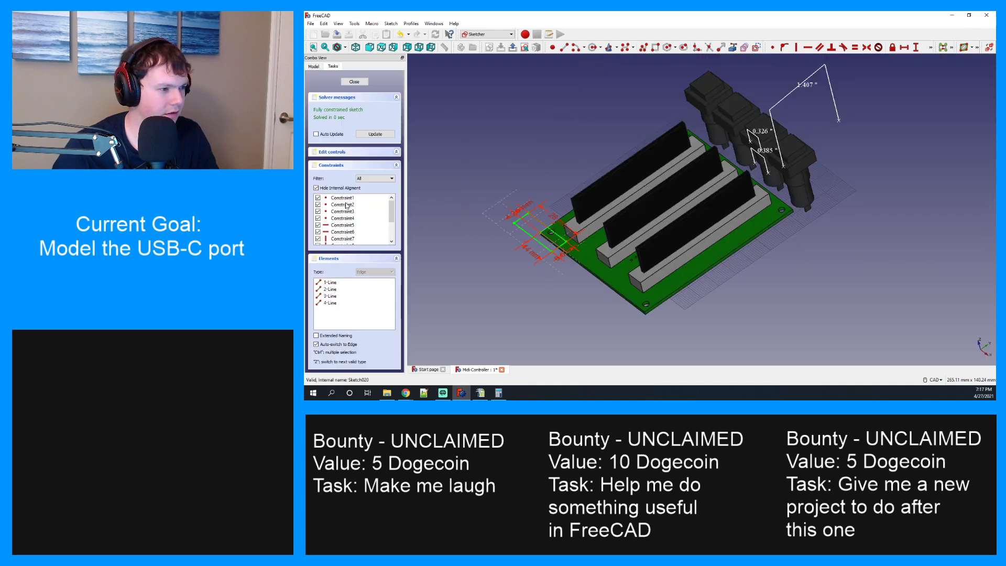
pyautogui.scroll(-2, 628, 235)
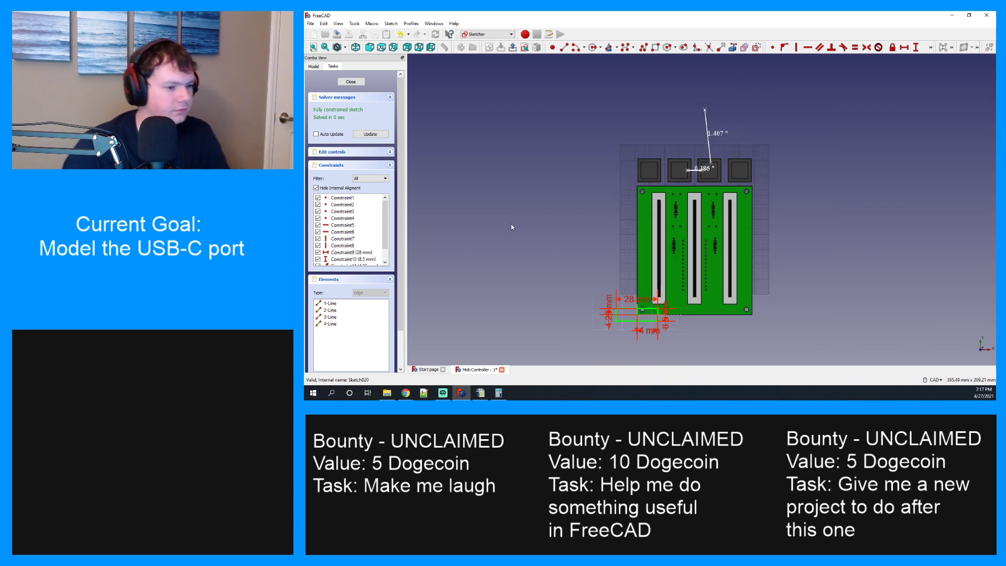
pyautogui.hotkey('ctrl', 'z')
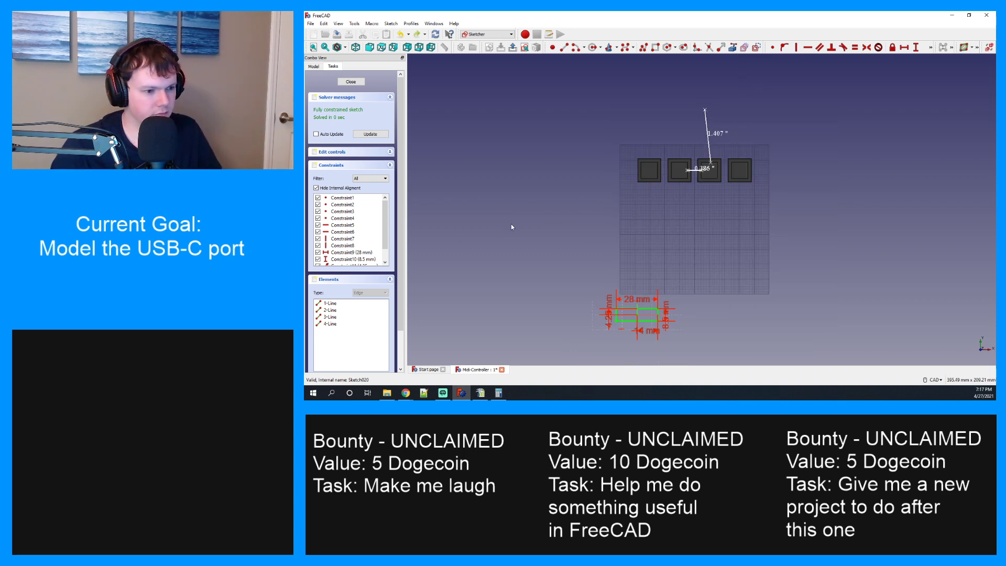
pyautogui.hotkey('ctrl', 'z')
pyautogui.hotkey('ctrl', 'z')
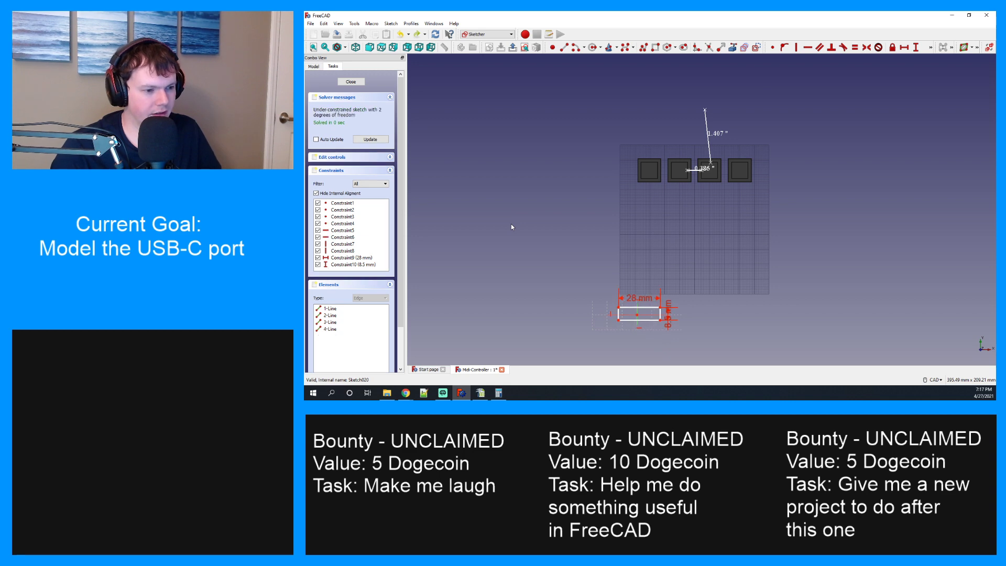
pyautogui.hotkey('ctrl', 'z')
pyautogui.hotkey('ctrl', 'z')
pyautogui.hotkey('ctrl', 'z')
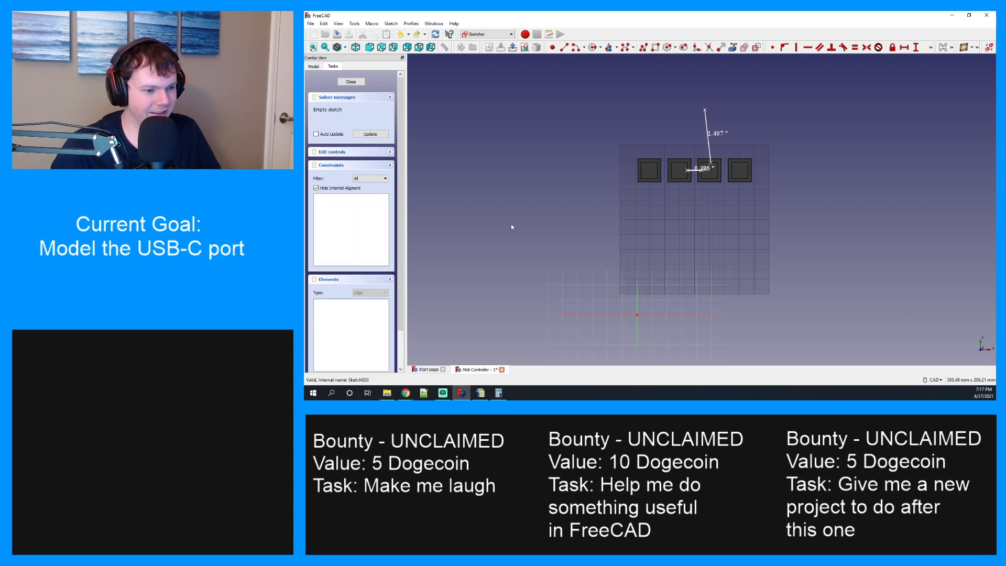
pyautogui.click(320, 67)
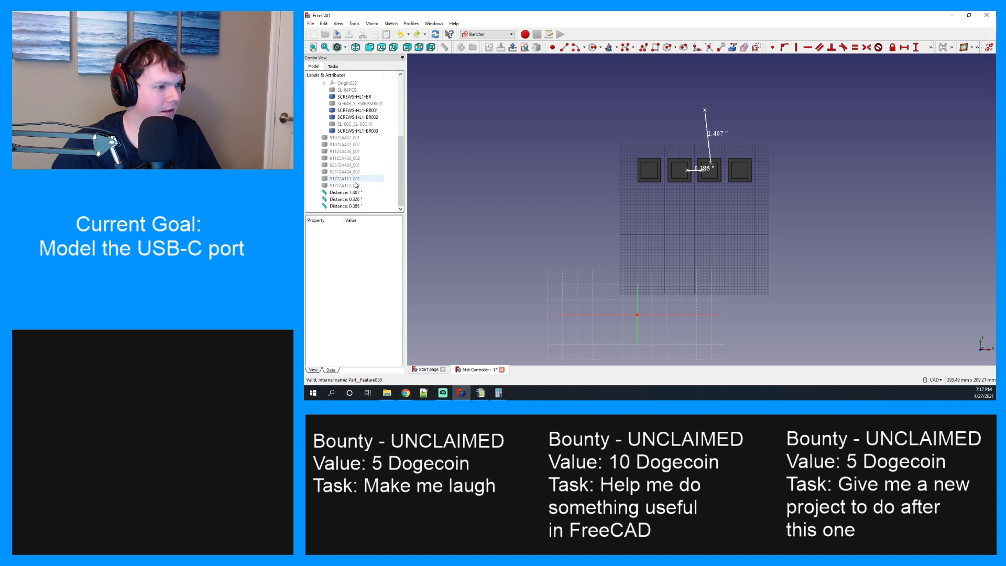
pyautogui.click(332, 66)
pyautogui.click(351, 81)
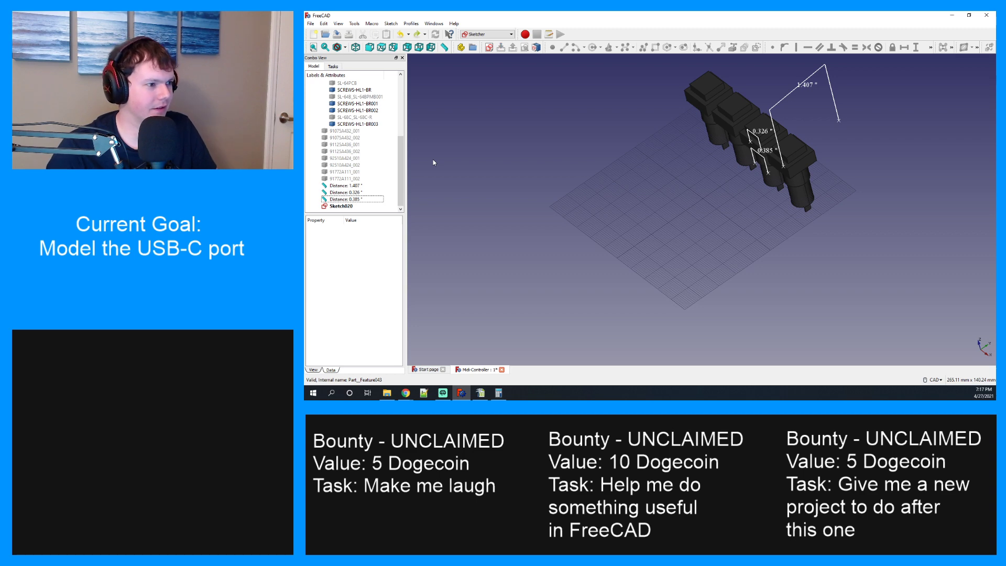
# Reopen Sketch020, restore the undone rectangle with its constraints, and close the sketch.
pyautogui.doubleClick(341, 206)
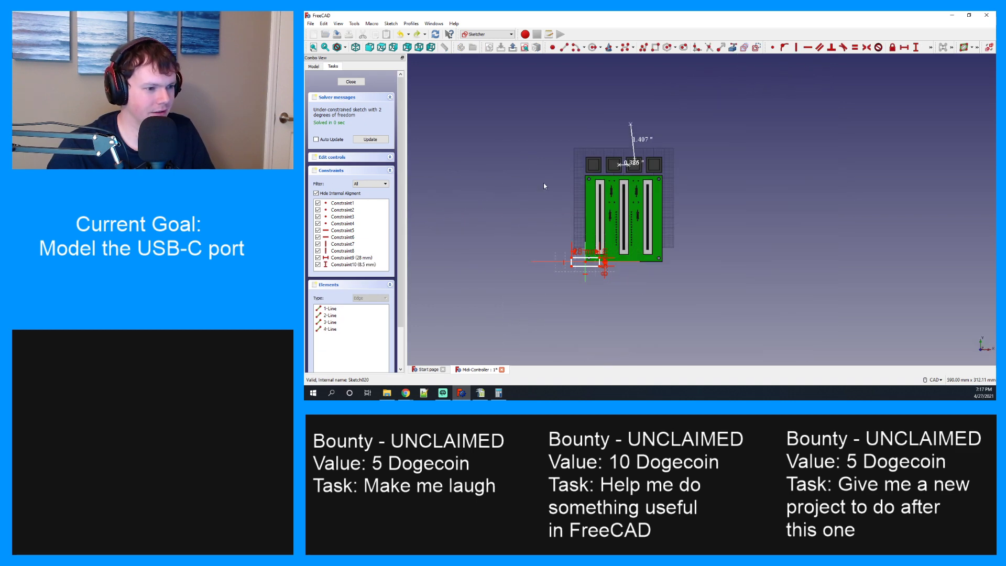
pyautogui.hotkey('ctrl', 'z')
pyautogui.hotkey('ctrl', 'z')
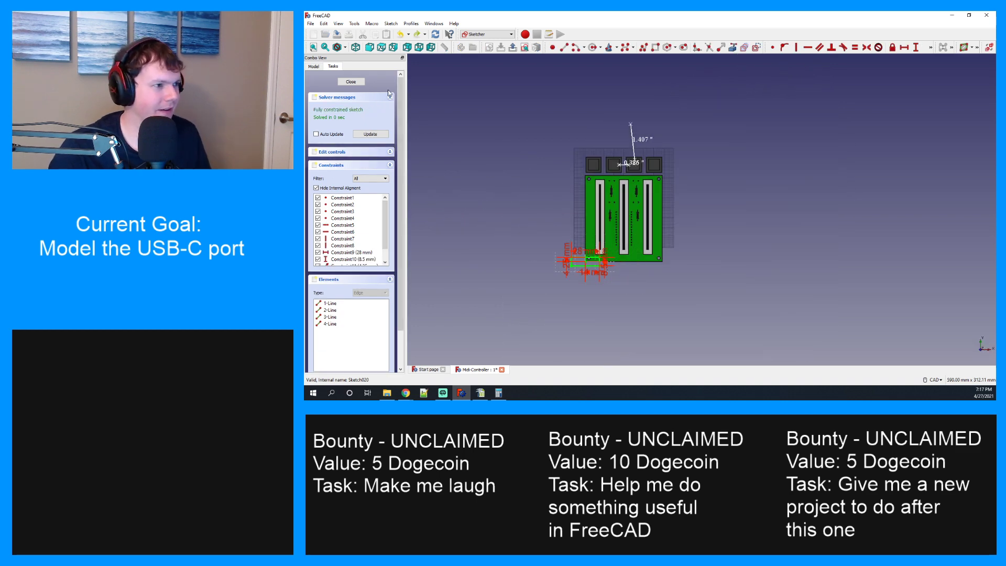
pyautogui.click(348, 83)
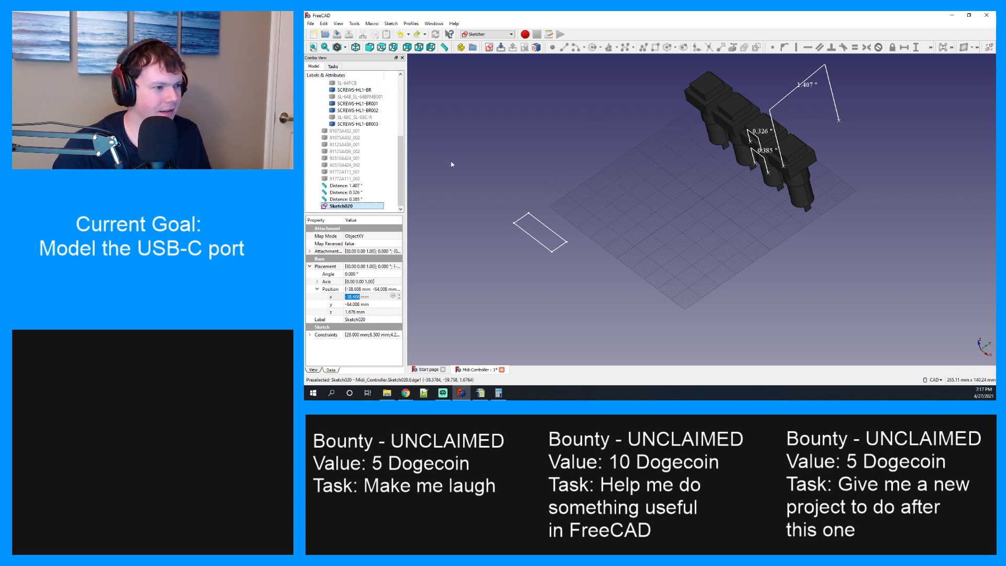
# Switch to the Part Design workbench and try to pad Sketch020.
pyautogui.click(490, 34)
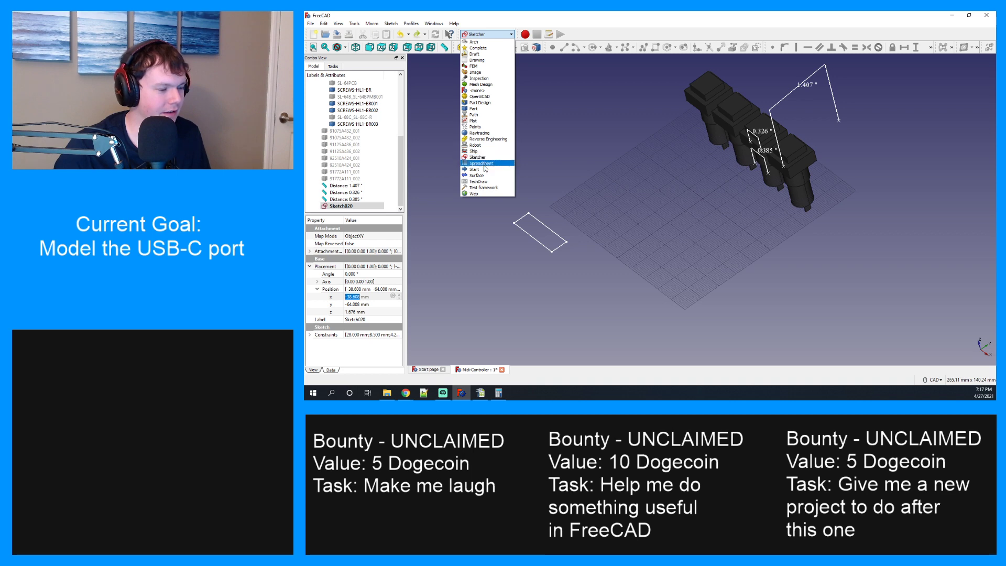
pyautogui.click(487, 102)
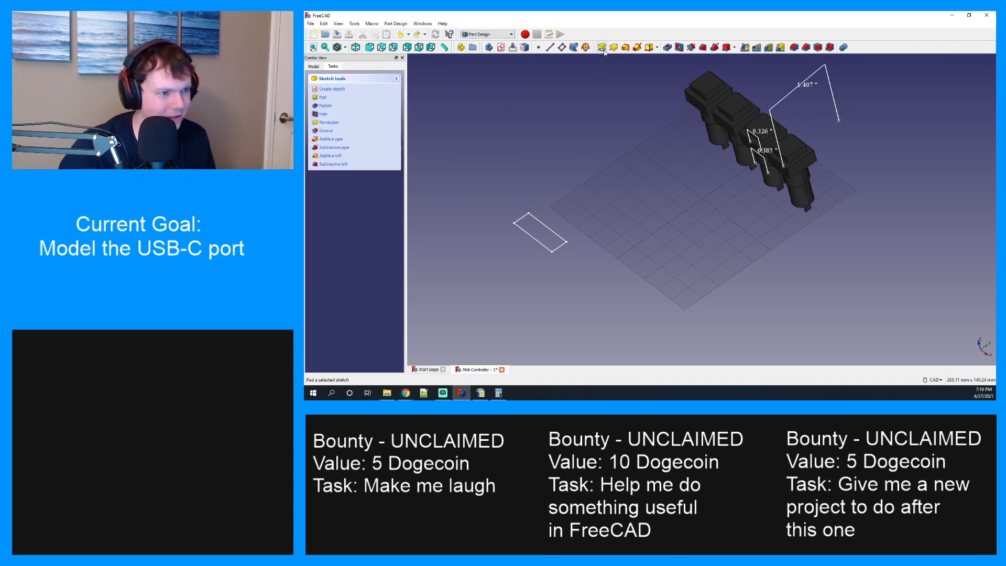
pyautogui.click(314, 66)
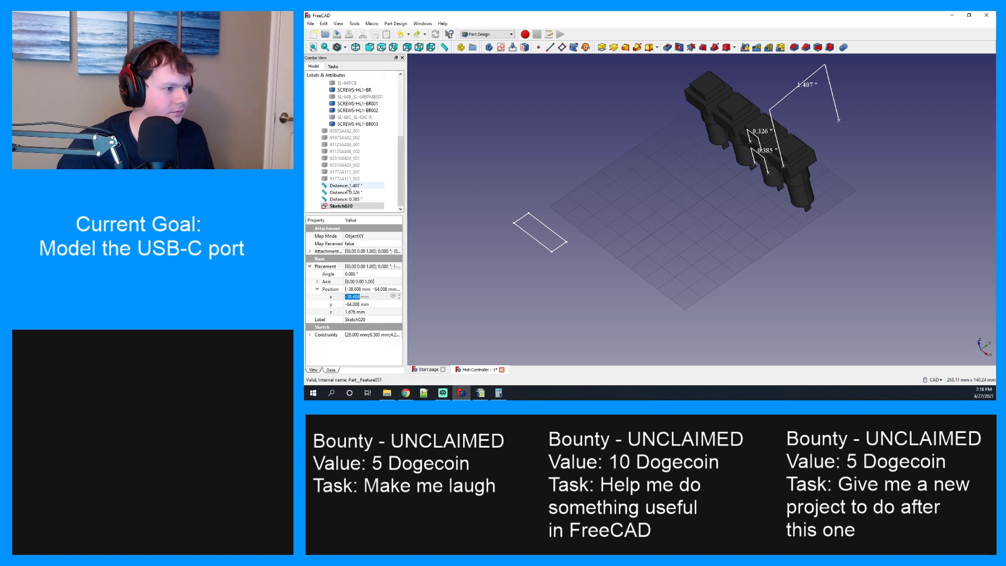
pyautogui.click(350, 206)
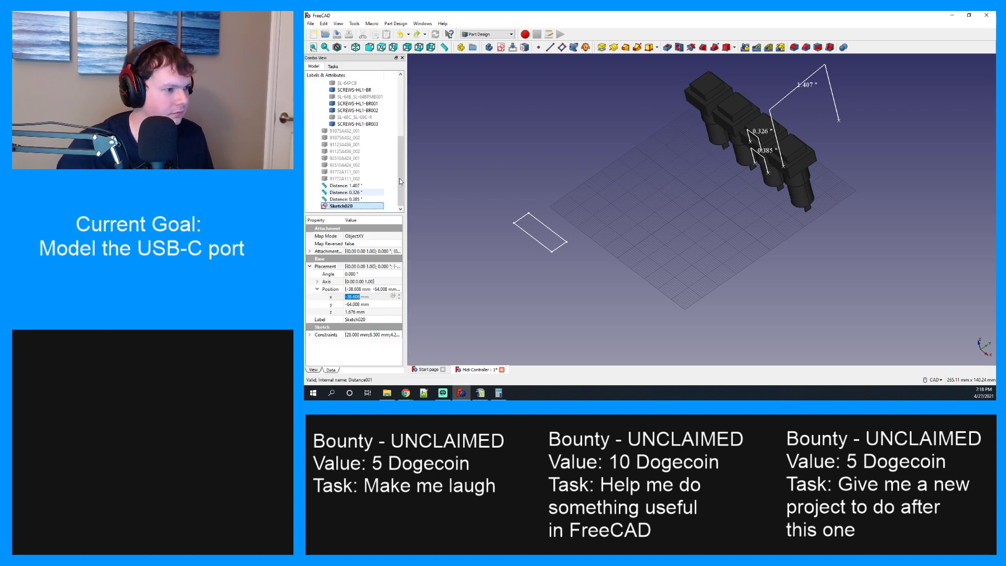
pyautogui.click(601, 48)
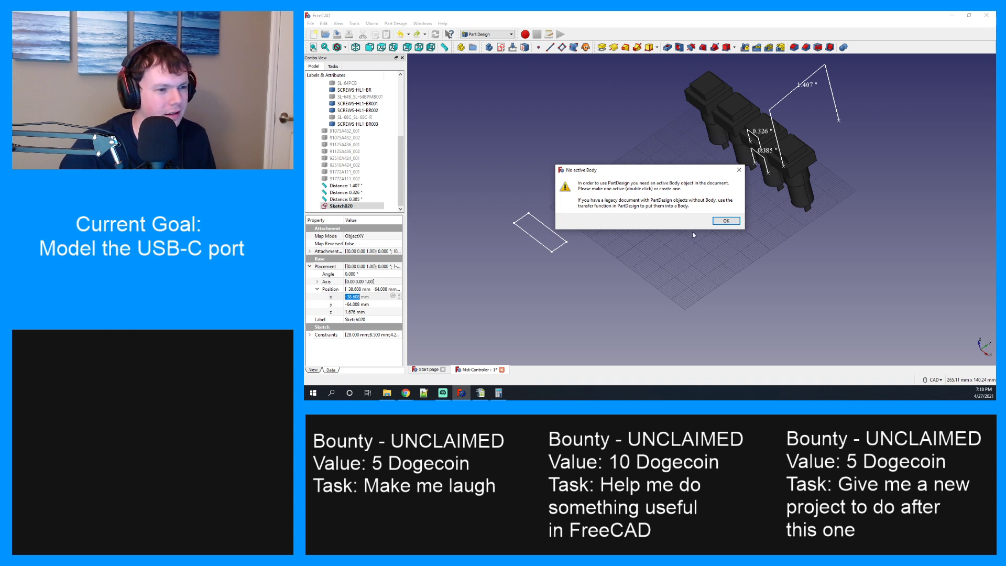
pyautogui.click(726, 220)
# Reopen Sketch020 for editing, try the Part Design workbench from within the sketch, and leave the sketch again.
pyautogui.click(366, 207)
pyautogui.doubleClick(365, 207)
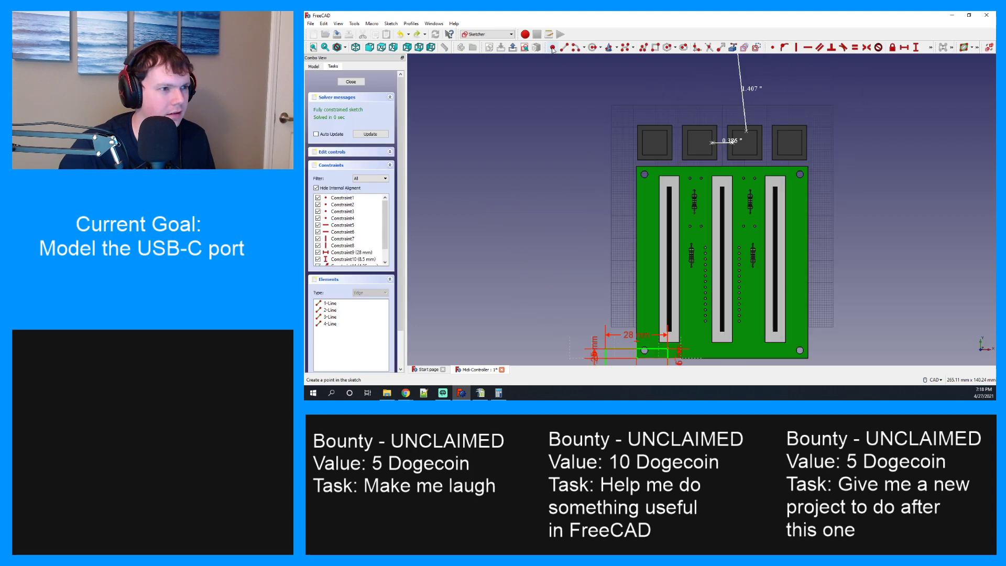
pyautogui.click(510, 33)
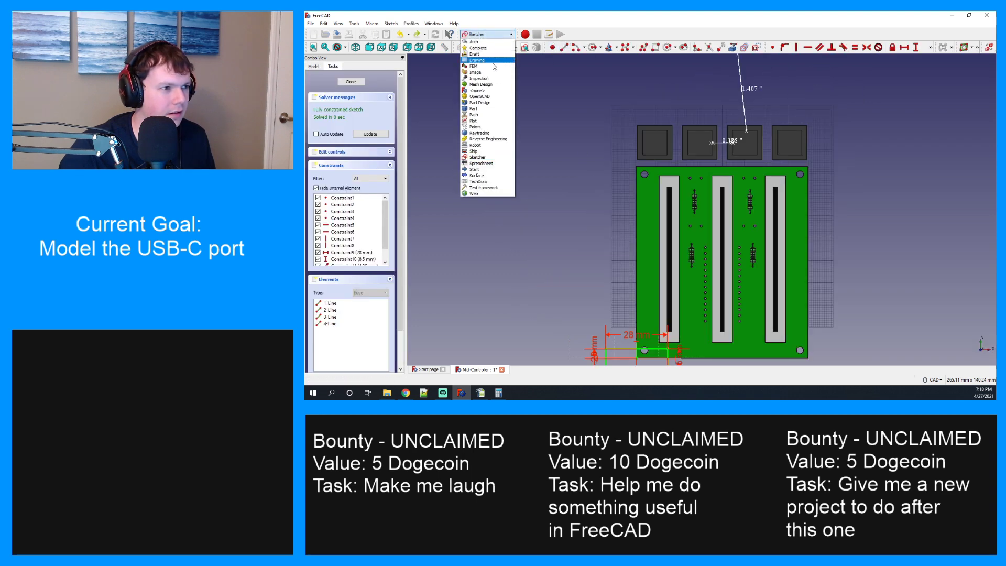
pyautogui.click(480, 102)
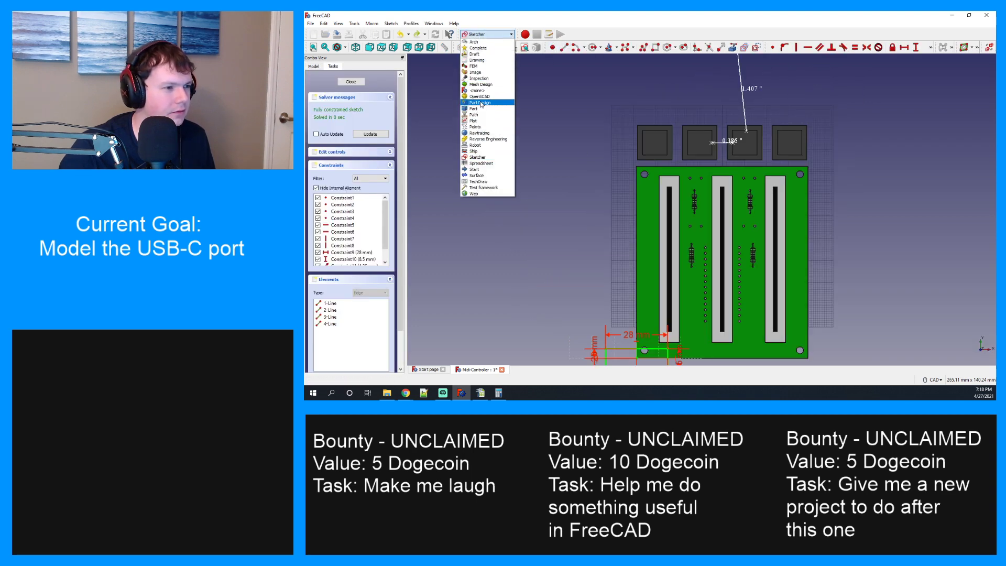
pyautogui.click(487, 34)
pyautogui.press('Escape')
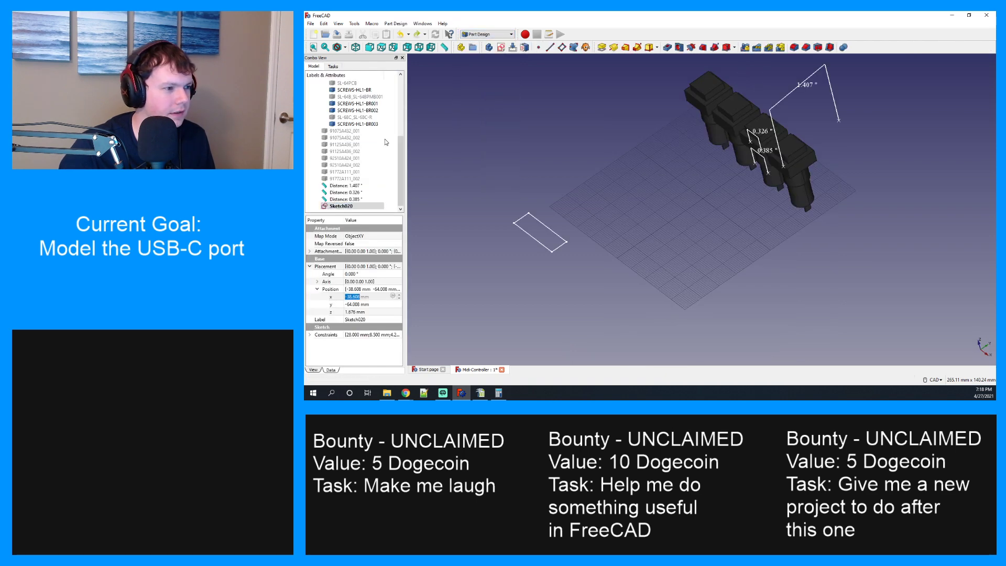
pyautogui.click(349, 206)
pyautogui.doubleClick(350, 206)
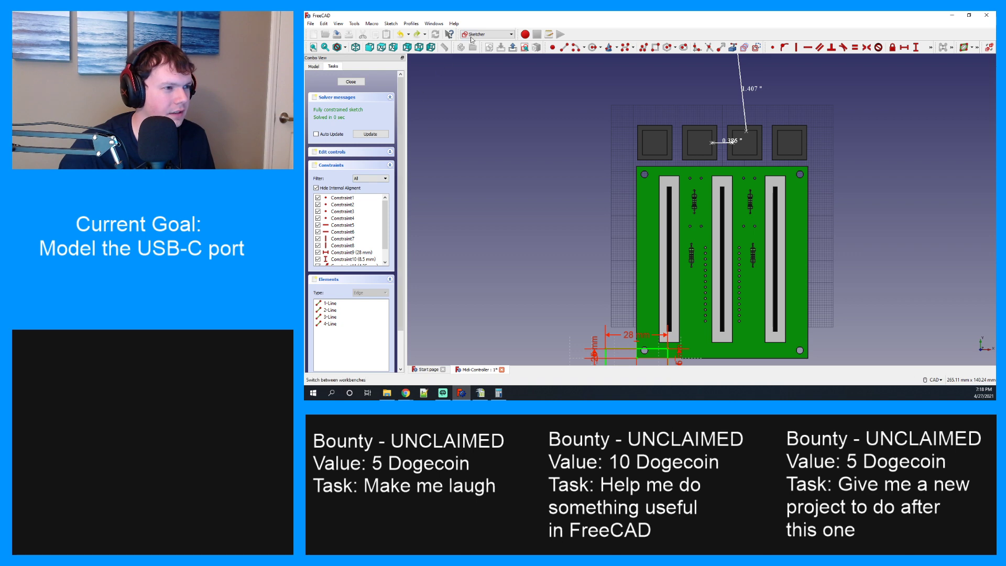
pyautogui.click(474, 35)
pyautogui.click(476, 102)
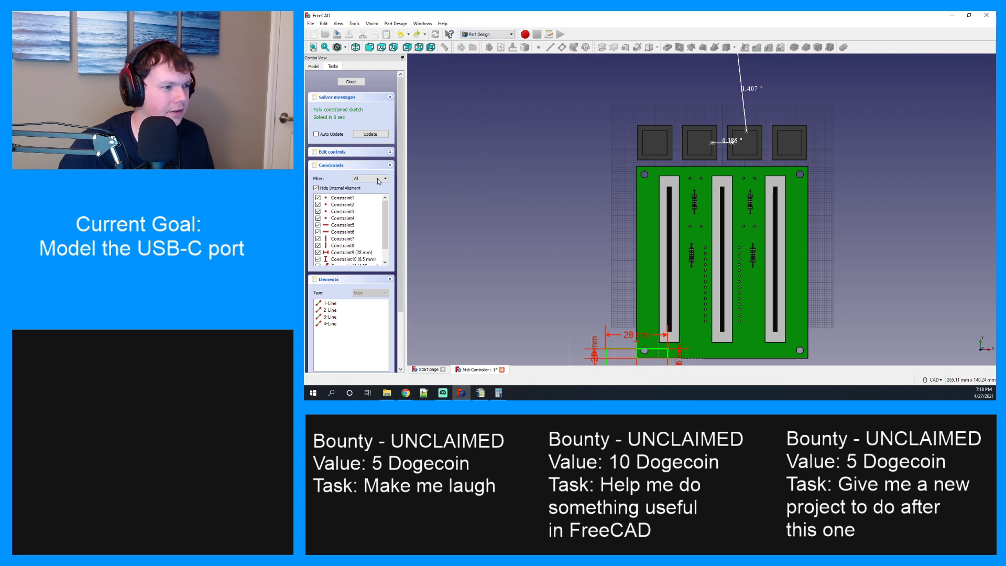
pyautogui.click(361, 83)
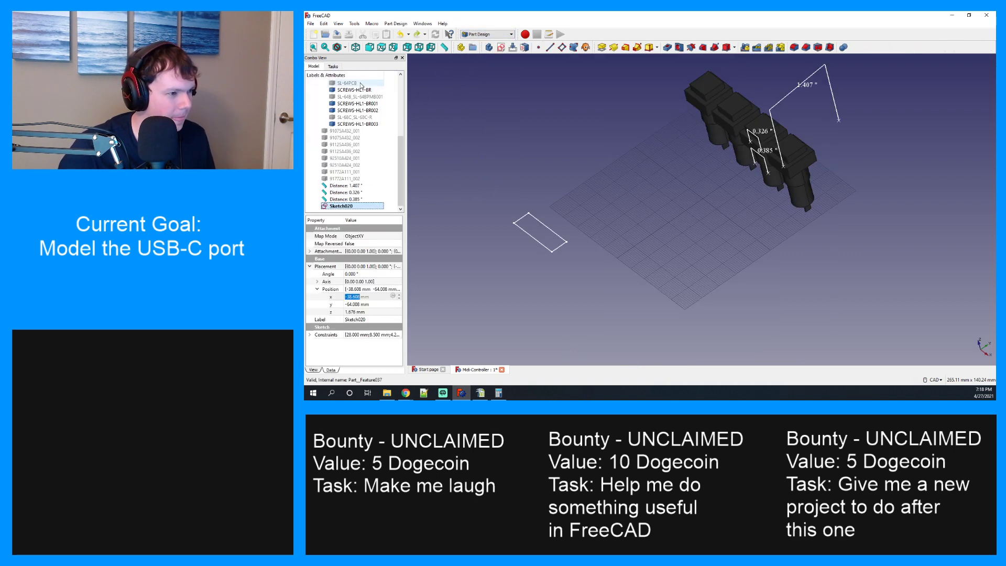
# Check the available actions for Sketch020 and its rectangle edge, and try the Pad operation again.
pyautogui.click(346, 207)
pyautogui.rightClick(346, 207)
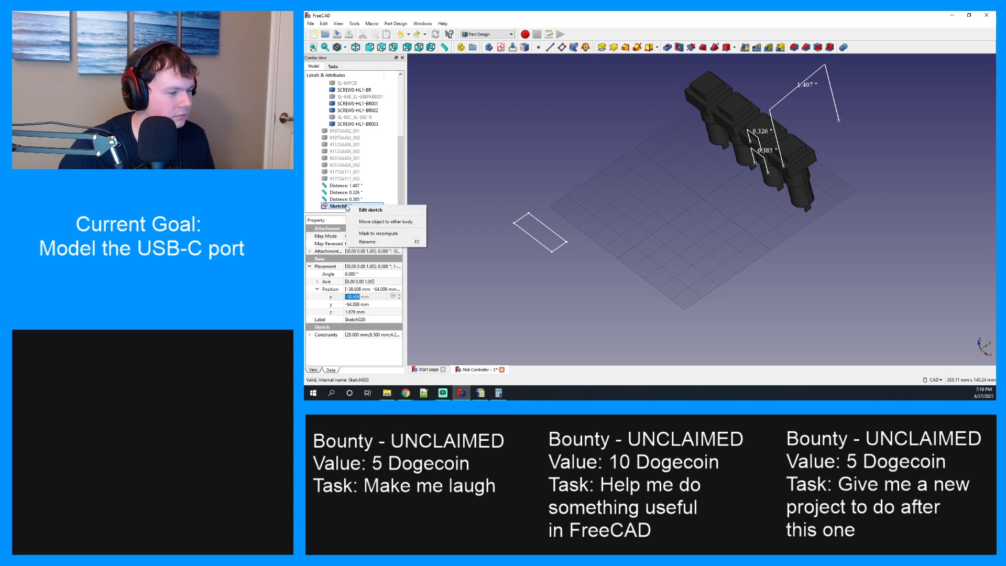
pyautogui.click(516, 222)
pyautogui.rightClick(517, 223)
pyautogui.click(500, 167)
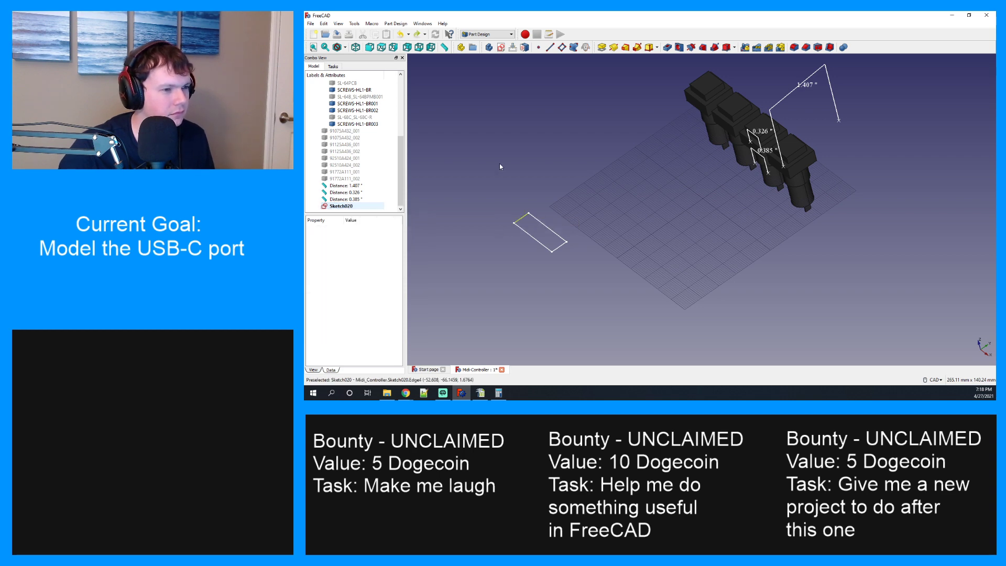
pyautogui.click(601, 47)
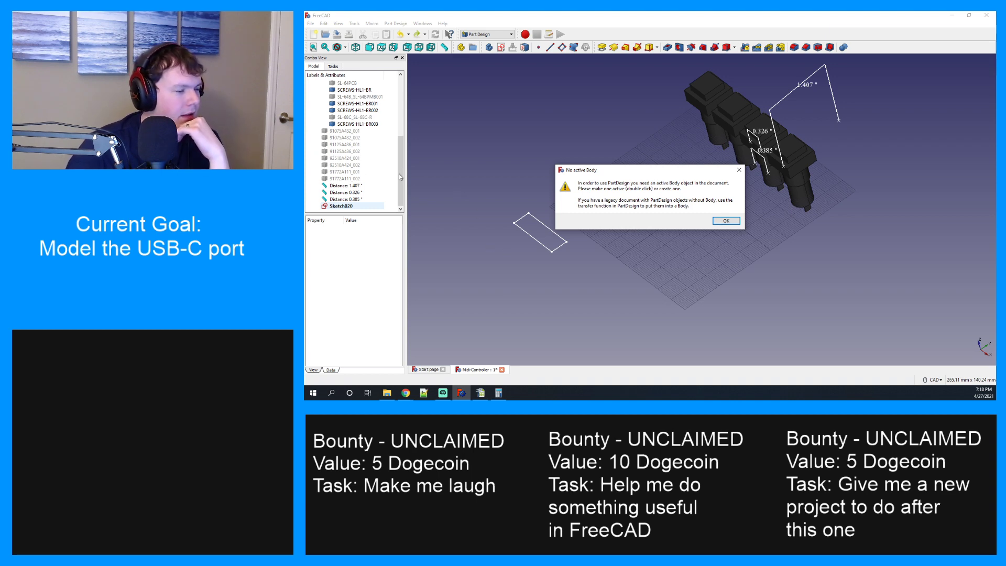
pyautogui.press('Return')
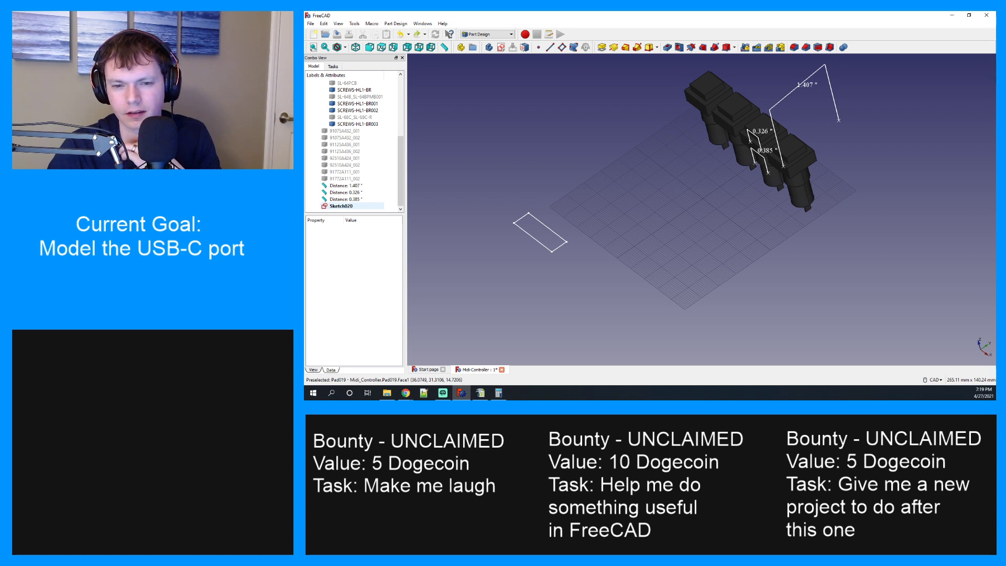
# Examine how existing components such as the Play Button are structured in the Midi Controller model tree.
pyautogui.rightClick(311, 150)
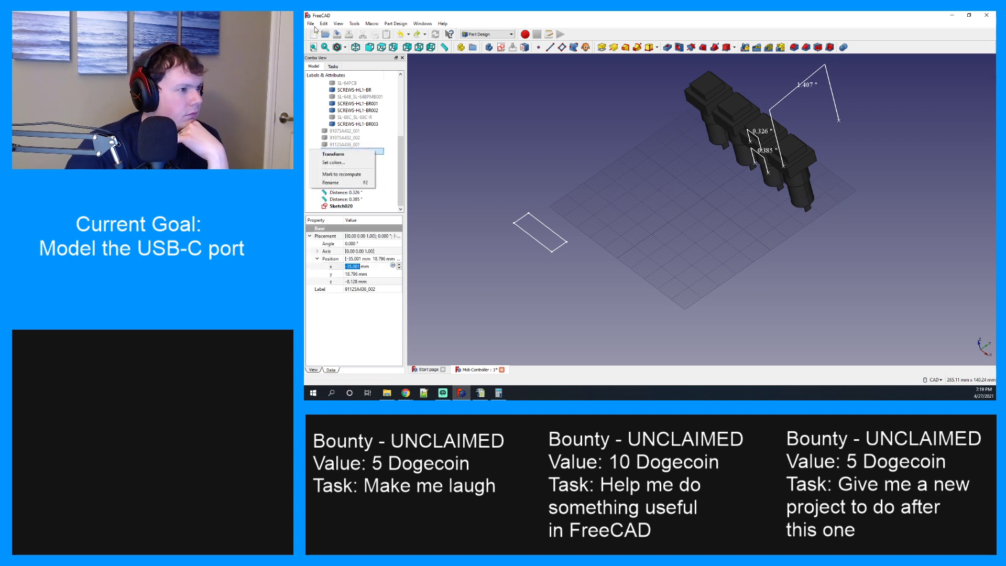
pyautogui.click(310, 23)
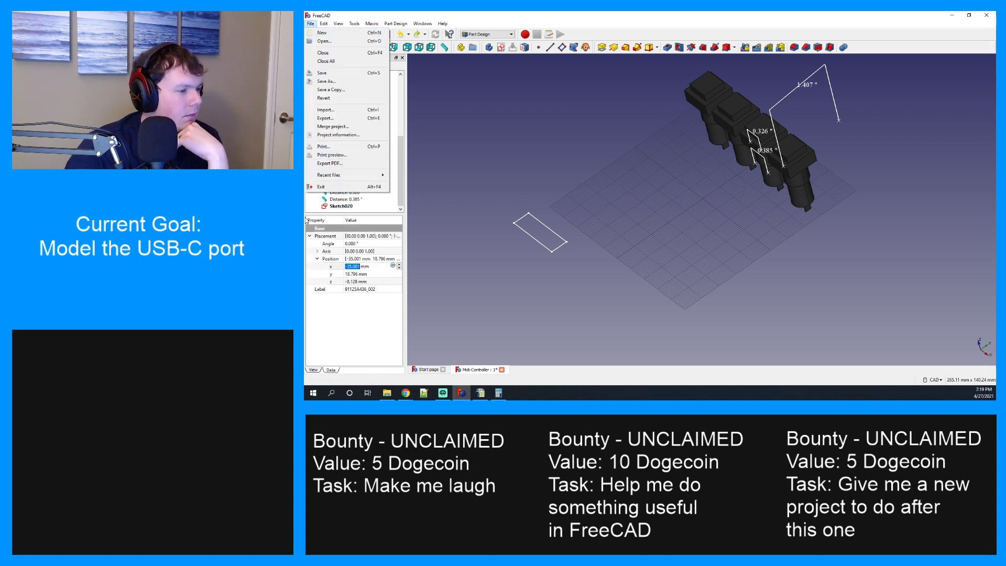
pyautogui.click(314, 198)
pyautogui.scroll(6, 325, 176)
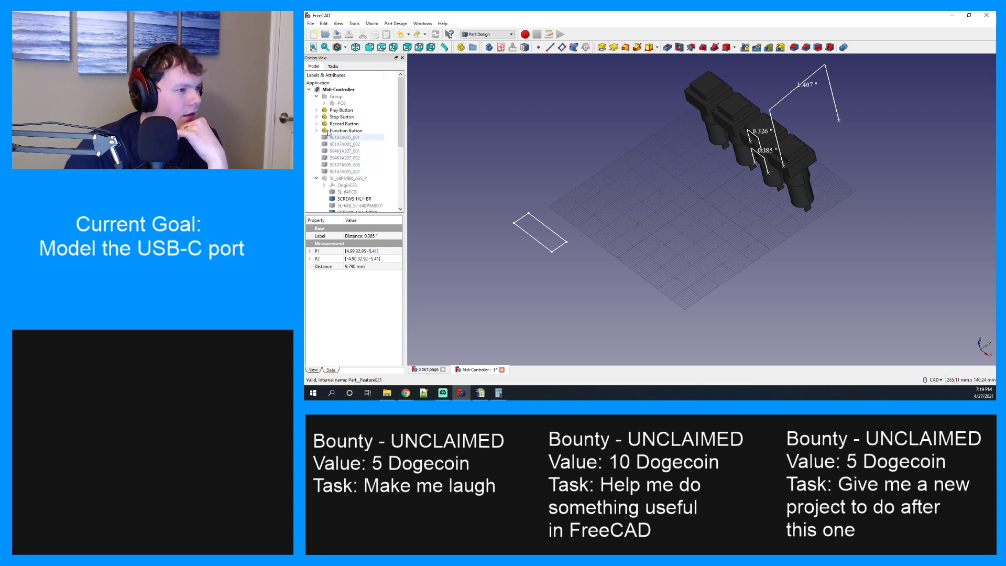
pyautogui.click(316, 110)
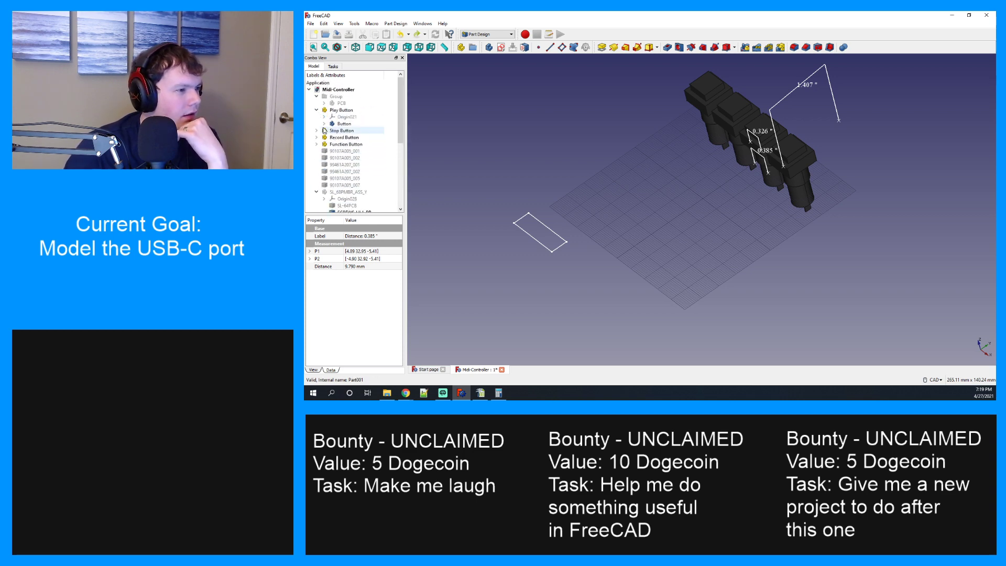
pyautogui.click(324, 124)
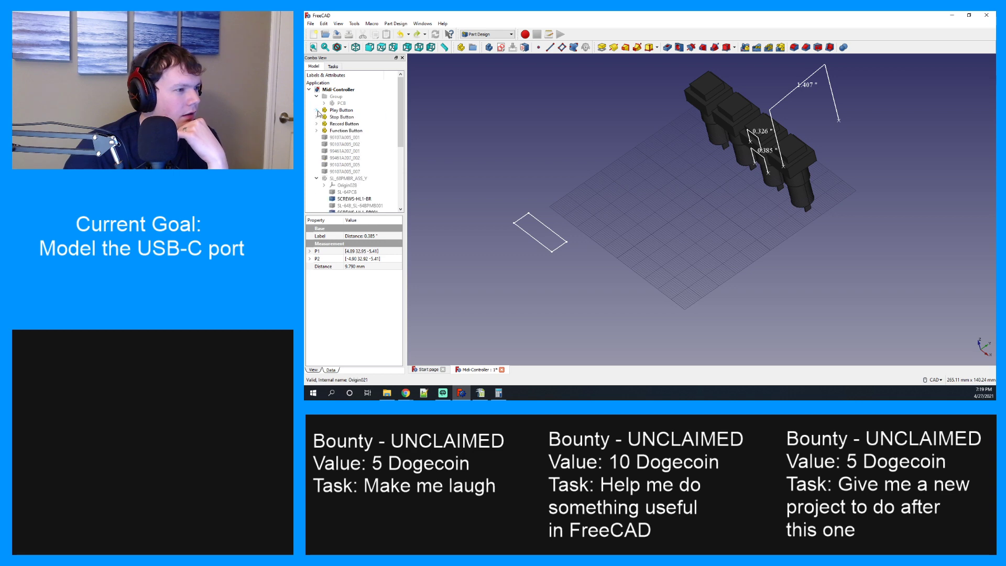
pyautogui.scroll(-10, 320, 126)
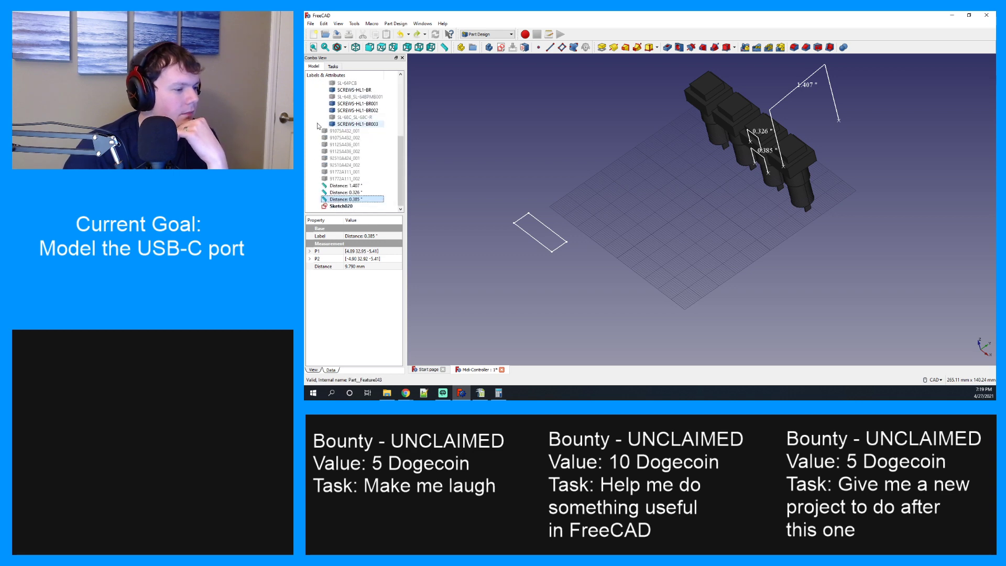
# Create a new part in the Midi Controller document.
pyautogui.click(312, 179)
pyautogui.rightClick(312, 179)
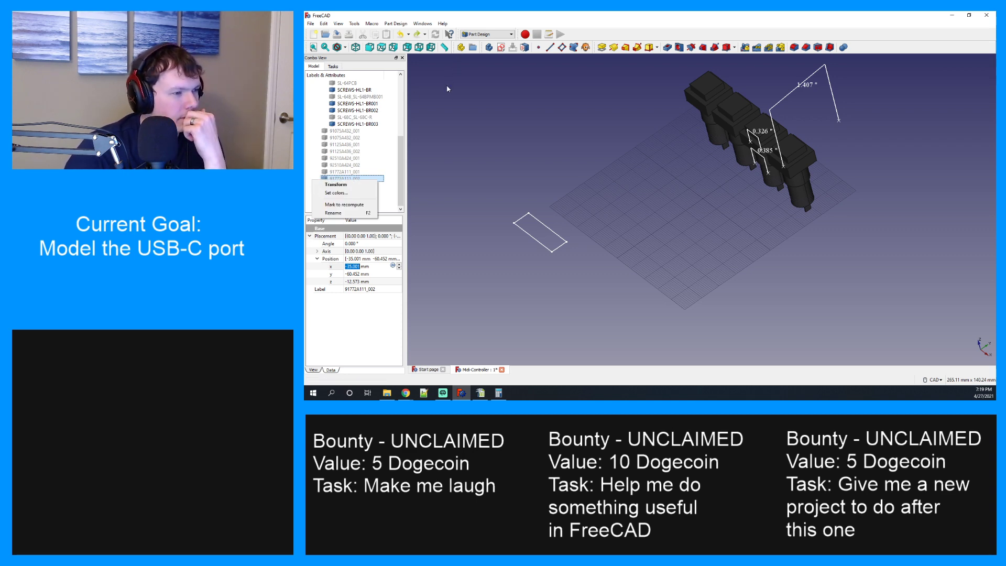
pyautogui.click(310, 132)
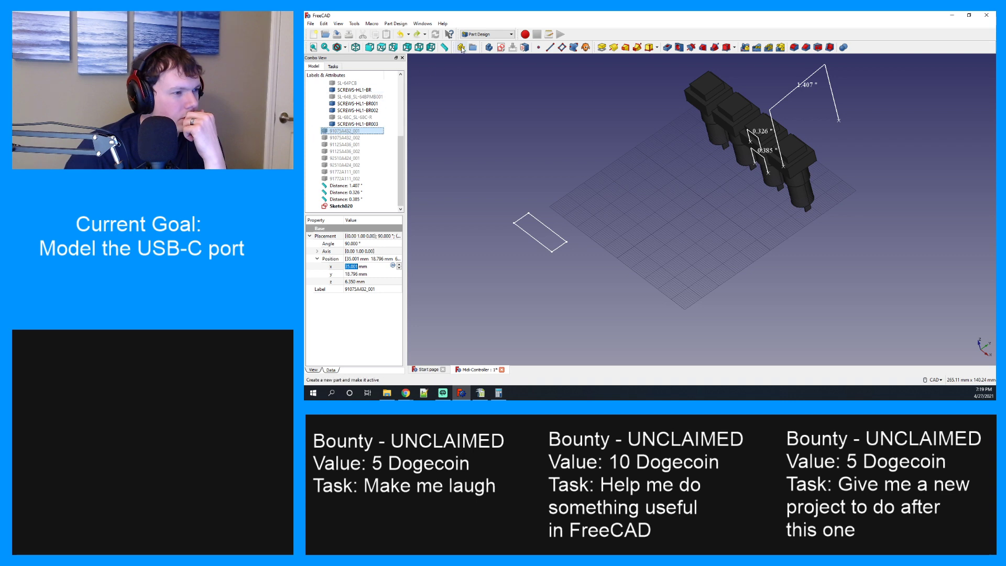
pyautogui.click(461, 48)
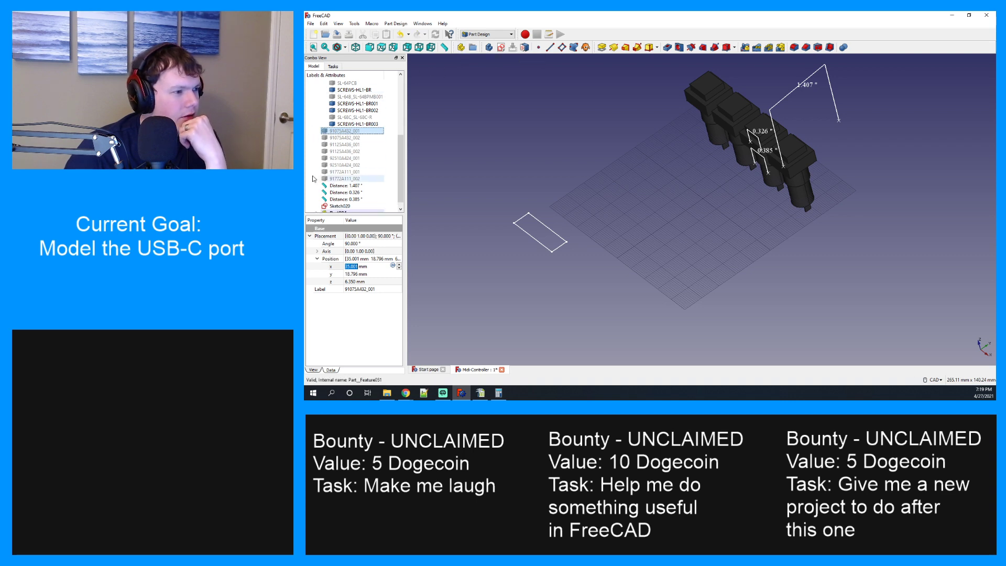
# Create a body inside the new Part004 and move Sketch020 into that body.
pyautogui.click(317, 206)
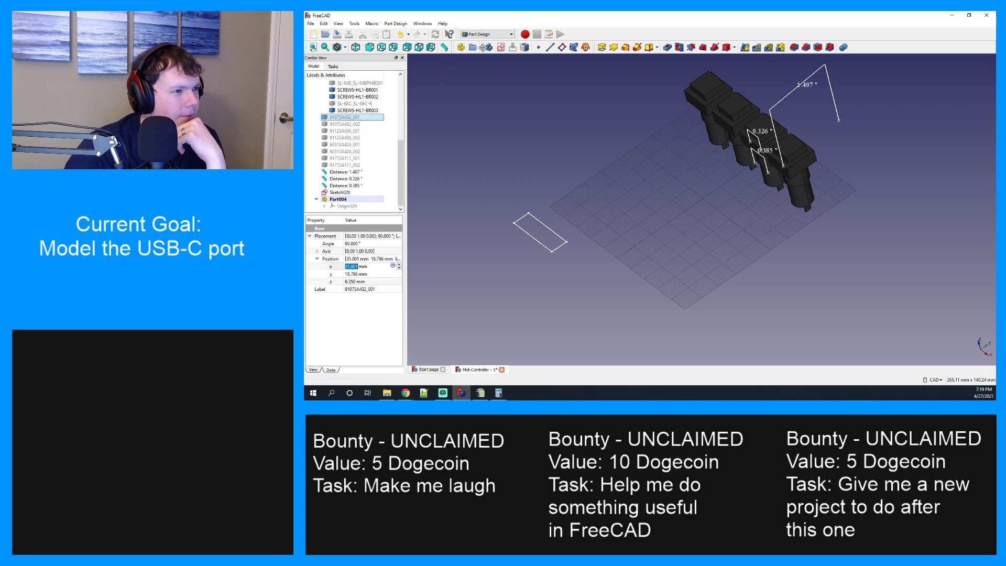
pyautogui.click(342, 198)
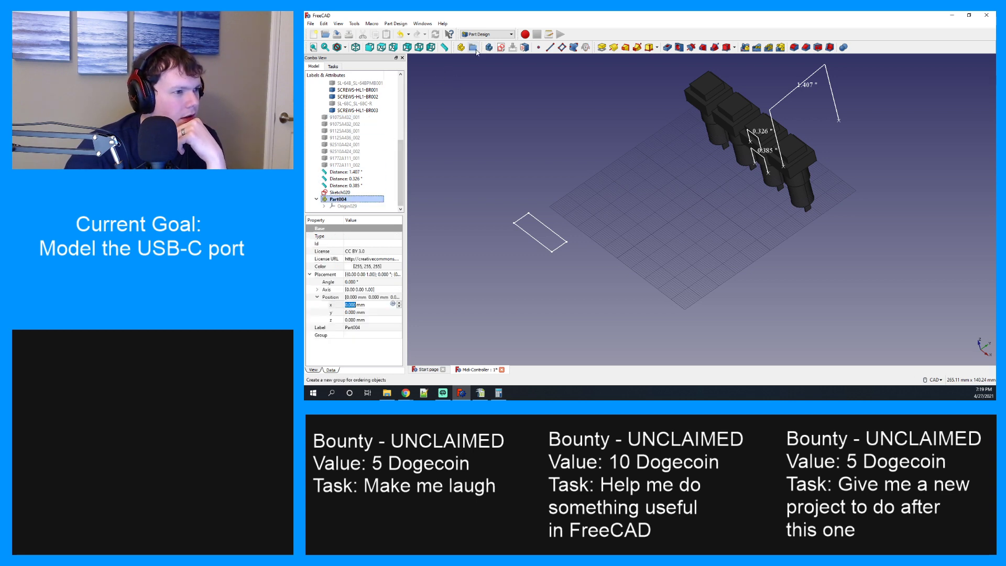
pyautogui.click(488, 48)
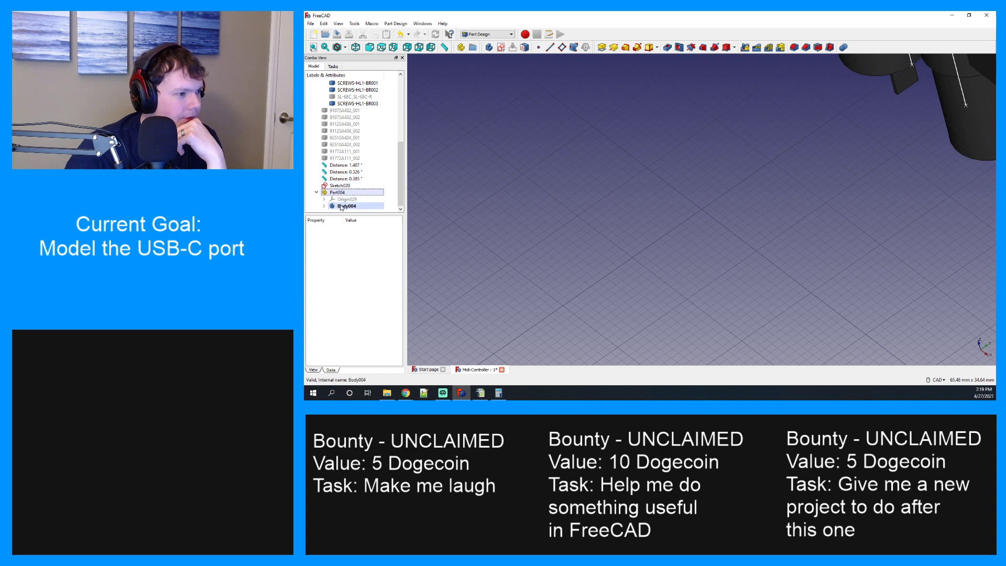
pyautogui.click(324, 206)
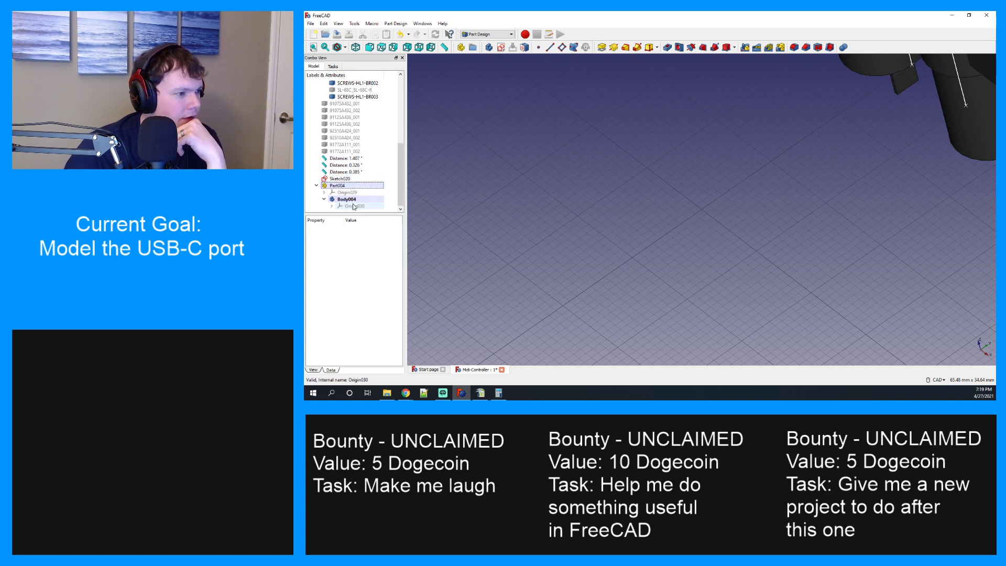
pyautogui.moveTo(344, 179); pyautogui.dragTo(355, 206)
pyautogui.click(355, 207)
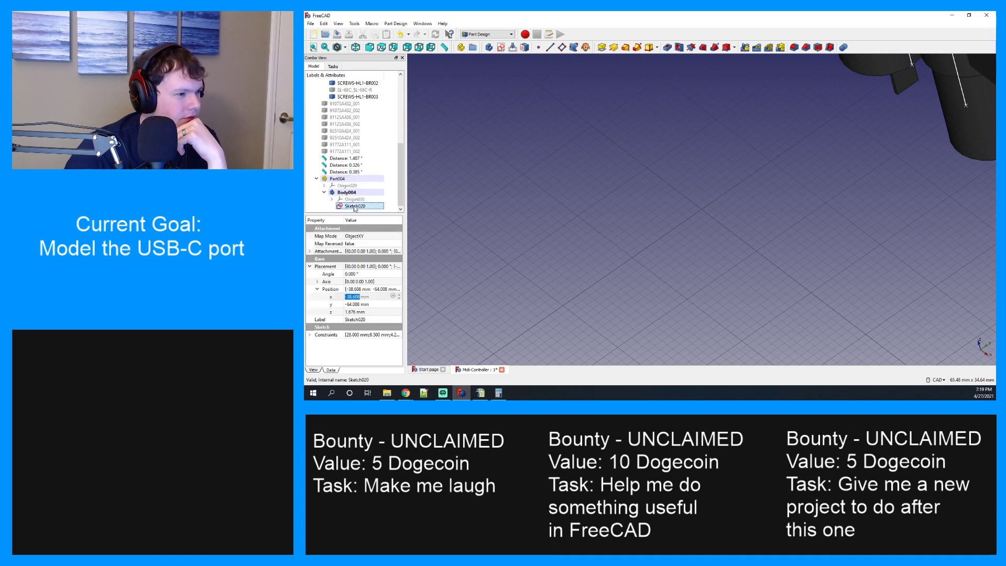
# Pad Sketch020 to a length of 8 mm, consulting the USB-C cable's datasheet drawing in Chrome while setting the length.
pyautogui.click(601, 47)
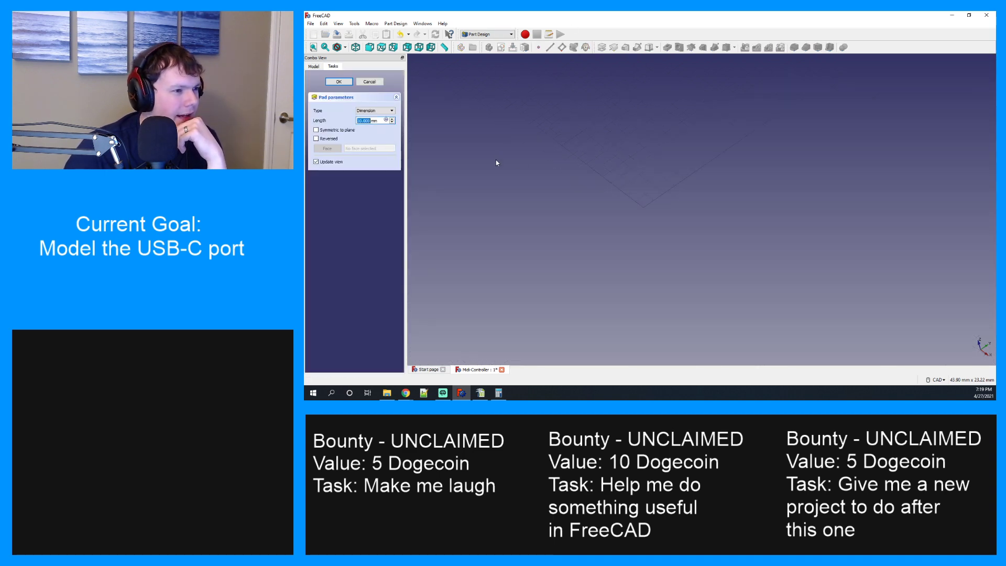
pyautogui.scroll(-3, 566, 232)
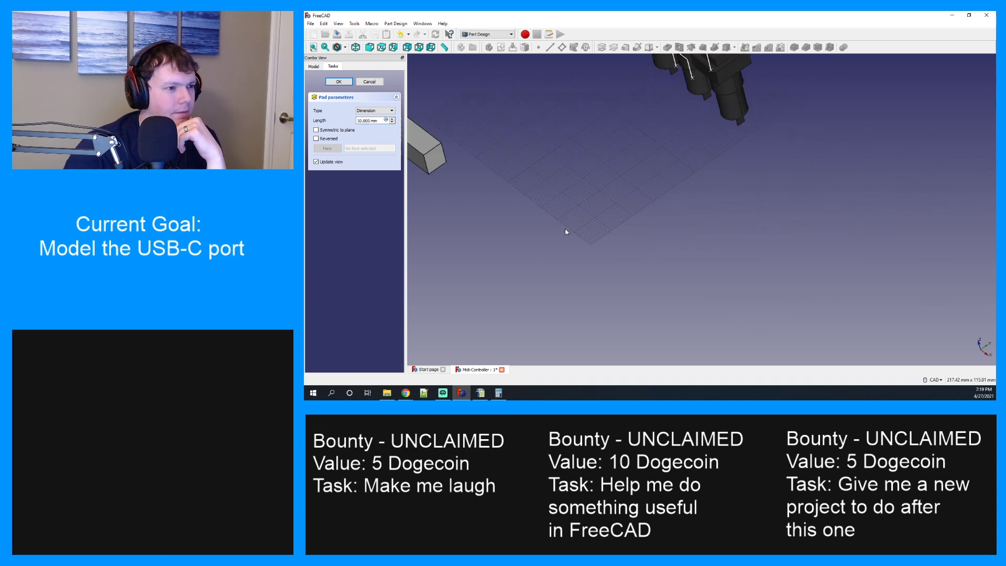
pyautogui.moveTo(539, 171); pyautogui.dragTo(736, 218, button='middle')
pyautogui.scroll(3, 691, 231)
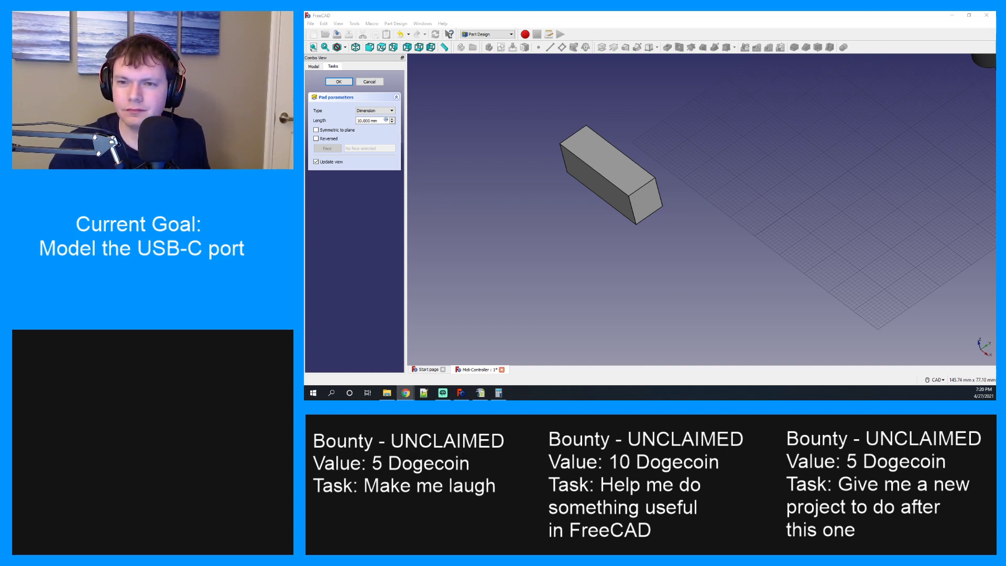
pyautogui.hotkey('alt', 'Tab')
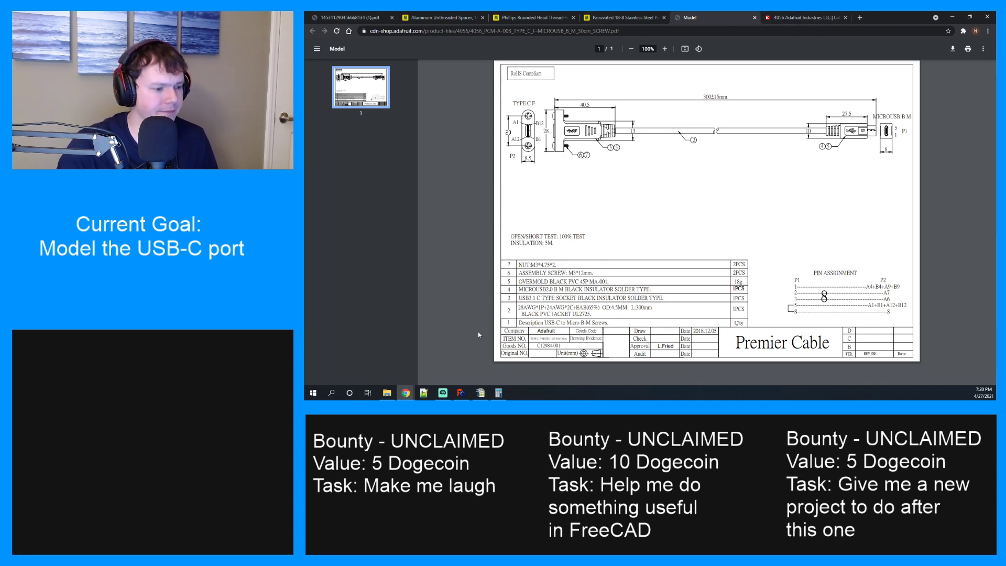
pyautogui.click(459, 394)
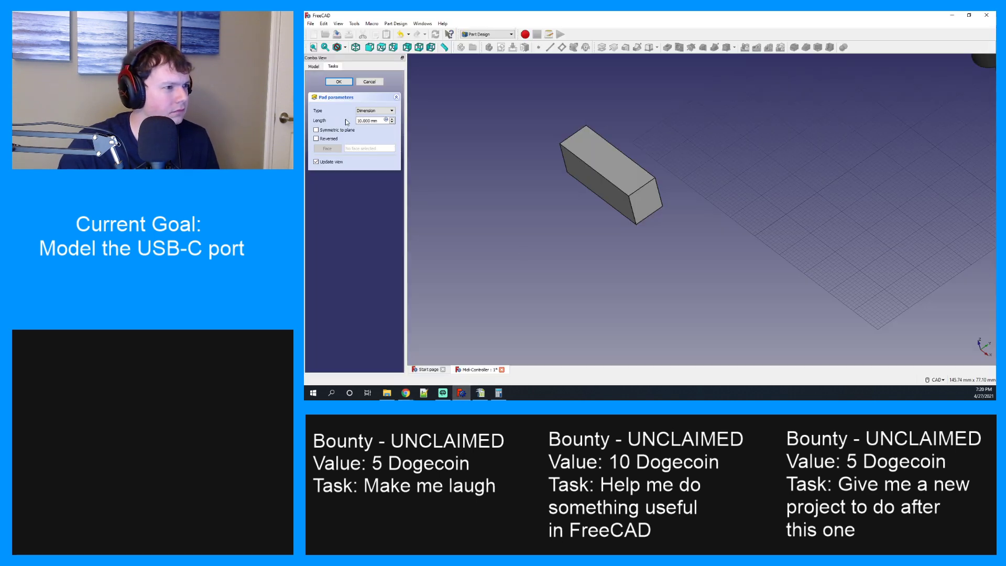
pyautogui.click(392, 122)
pyautogui.click(392, 122)
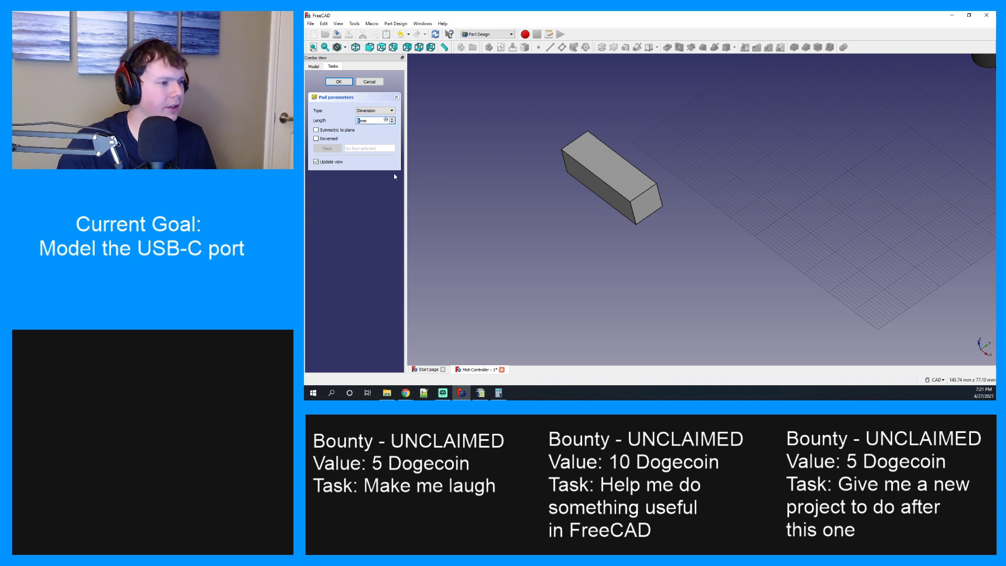
pyautogui.click(343, 81)
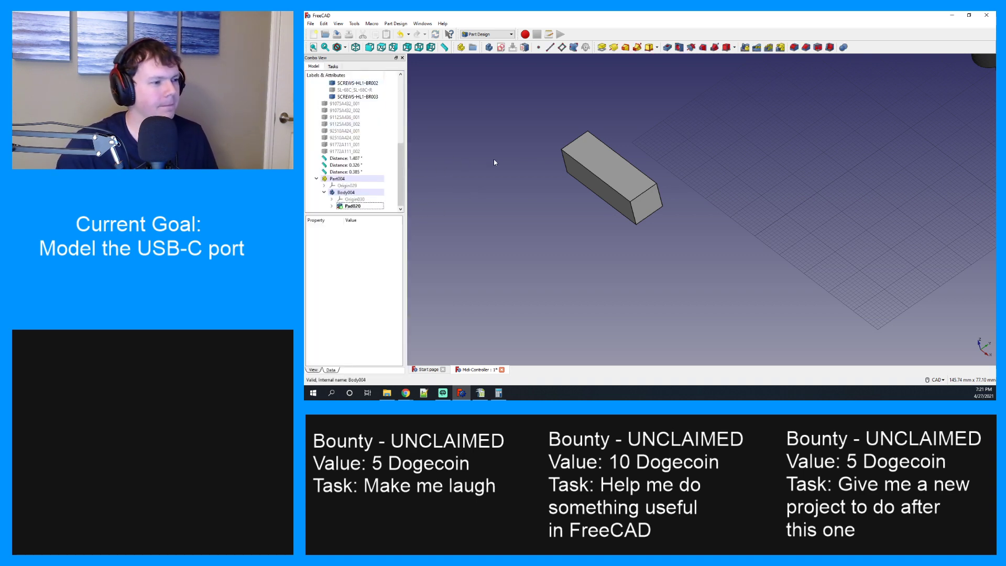
# Create a new sketch on the upper face of the padded block.
pyautogui.click(606, 160)
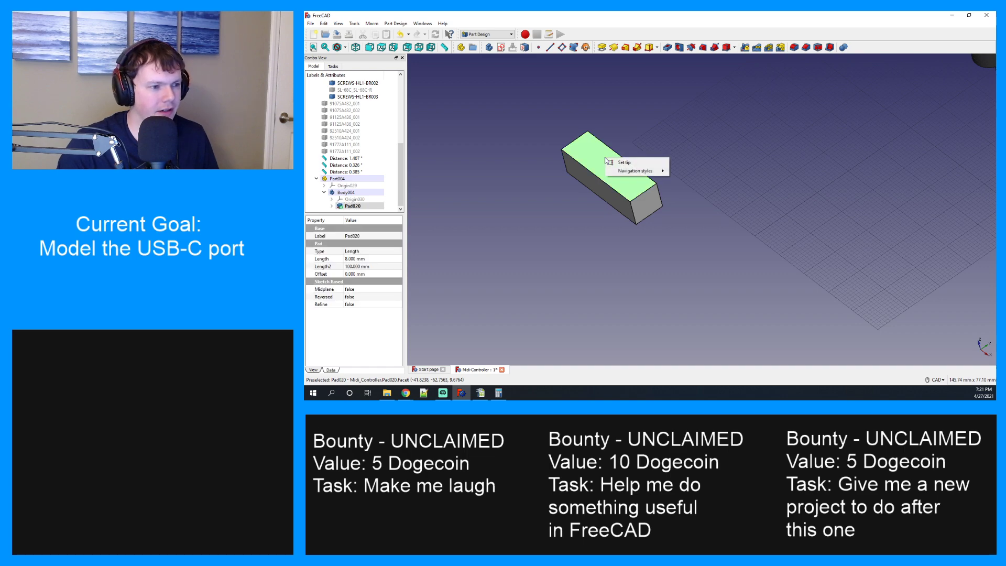
pyautogui.doubleClick(601, 162)
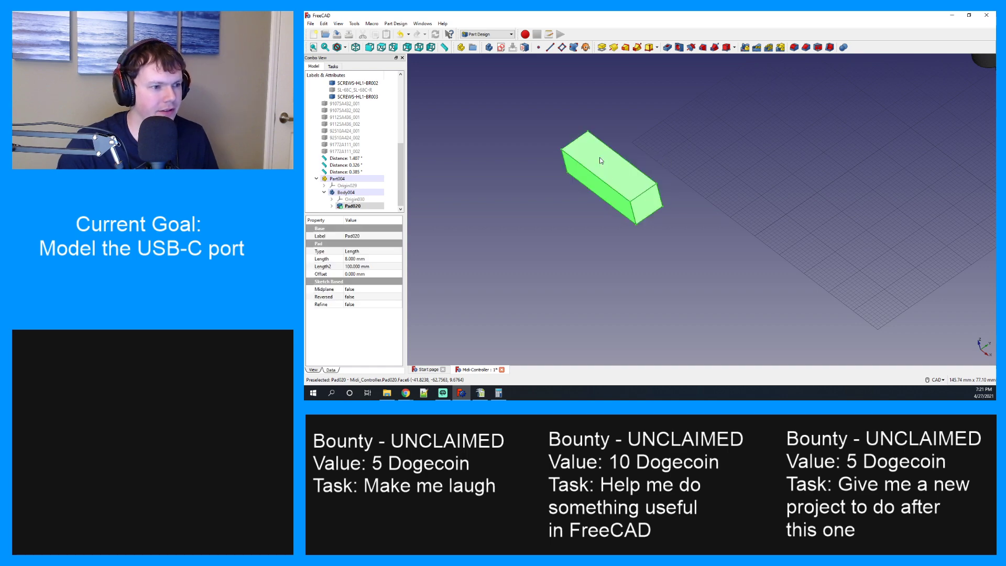
pyautogui.click(501, 47)
pyautogui.scroll(4, 692, 301)
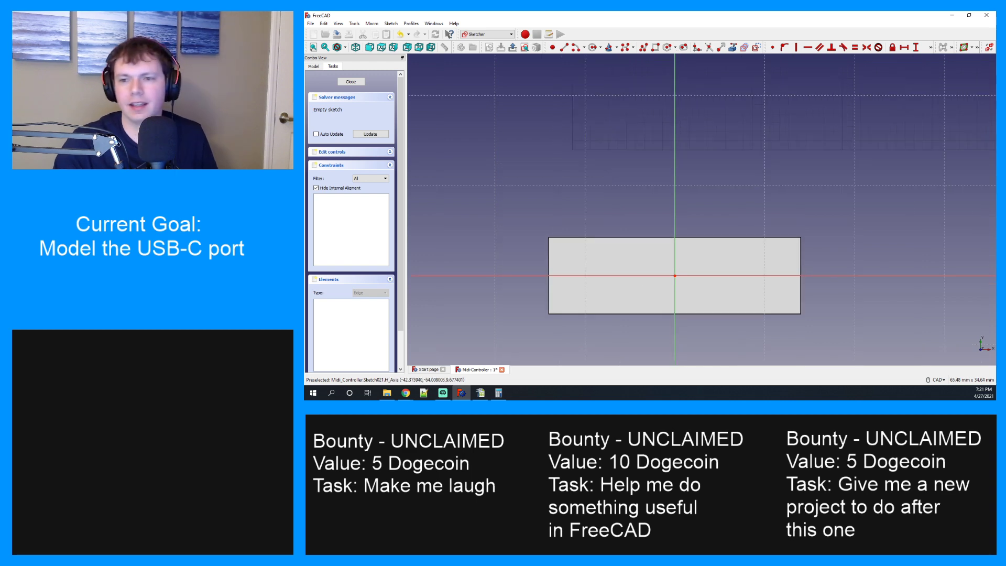
# Switch to Chrome, move the cable drawing into its own separate window, and return to FreeCAD.
pyautogui.click(405, 393)
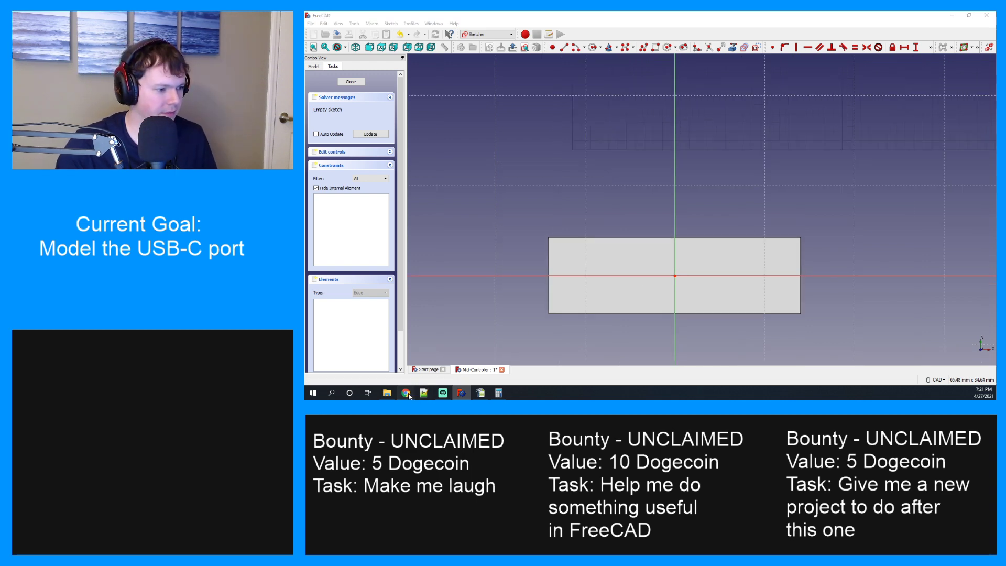
pyautogui.click(457, 373)
pyautogui.moveTo(690, 17); pyautogui.dragTo(995, 220)
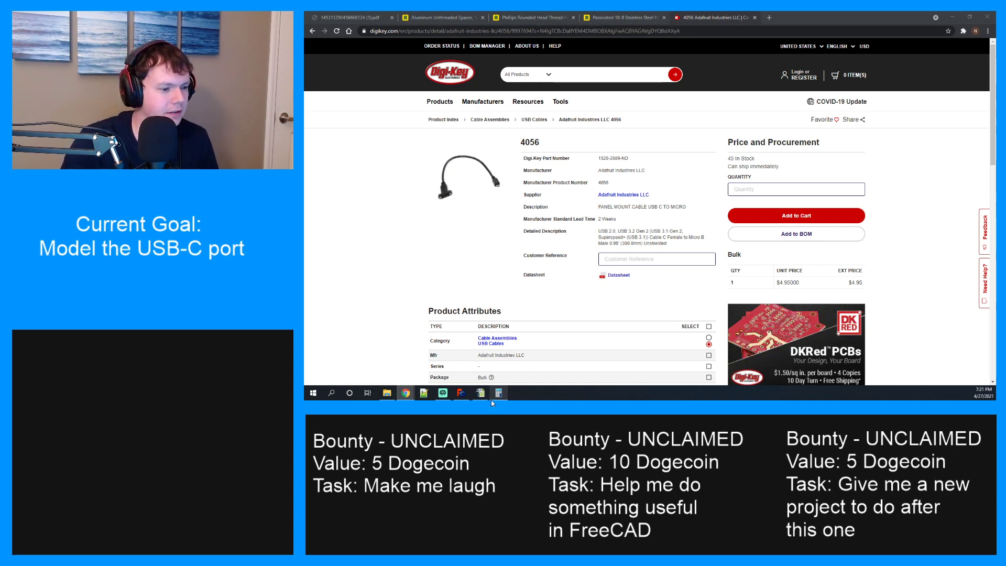
pyautogui.click(461, 393)
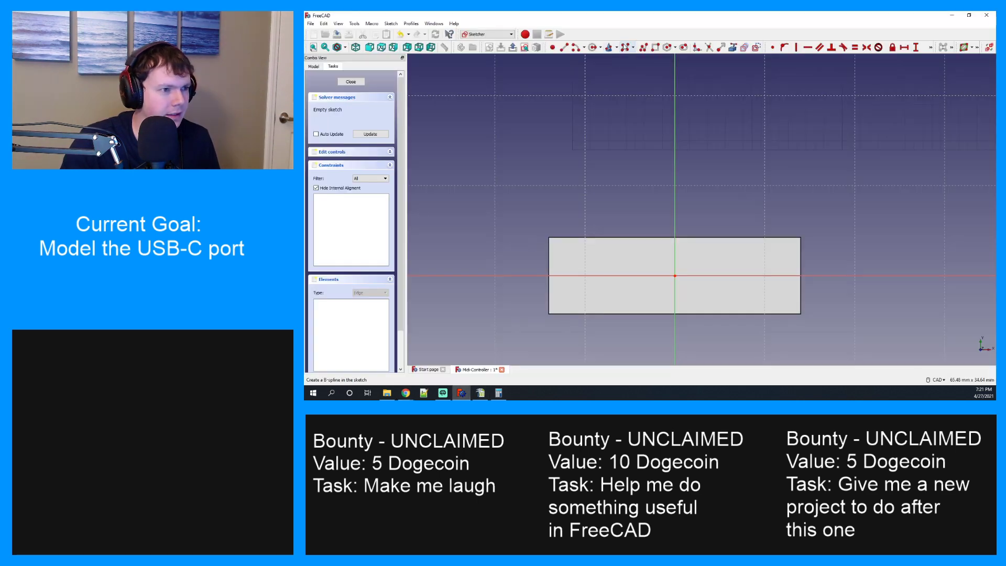
# Sketch a rectangle about 8.4 mm high across the middle of the block's face, spanning its full height.
pyautogui.click(655, 47)
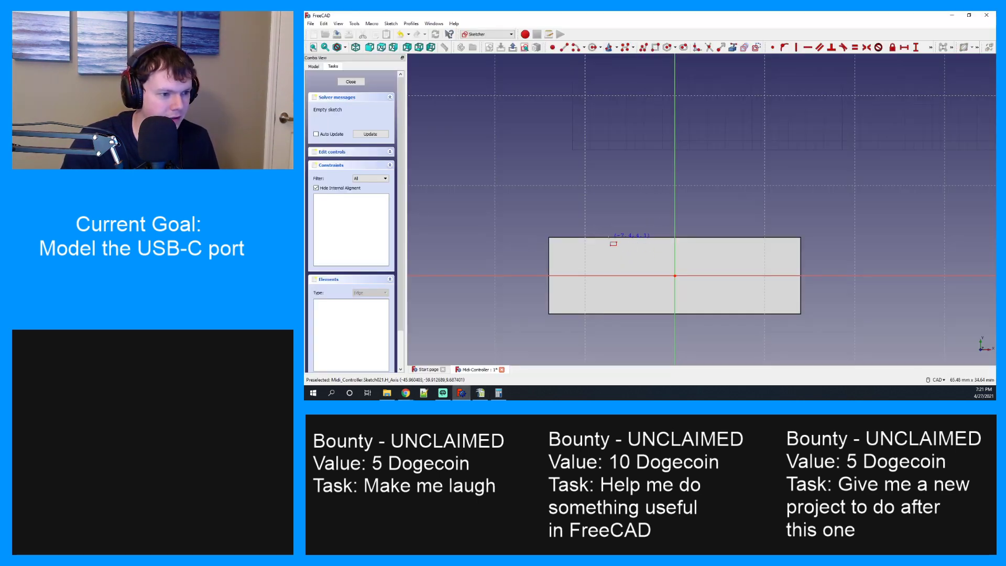
pyautogui.click(609, 238)
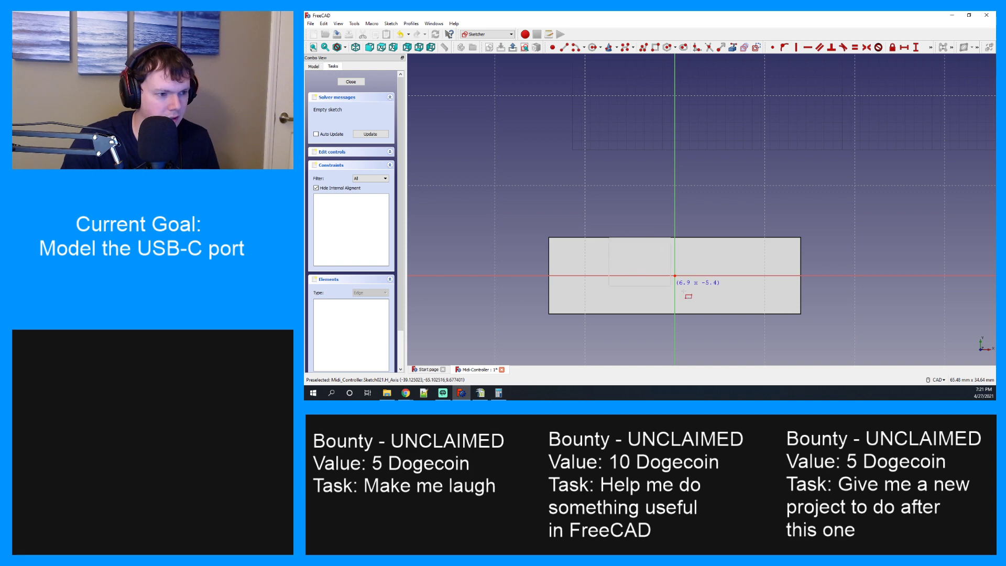
pyautogui.click(740, 313)
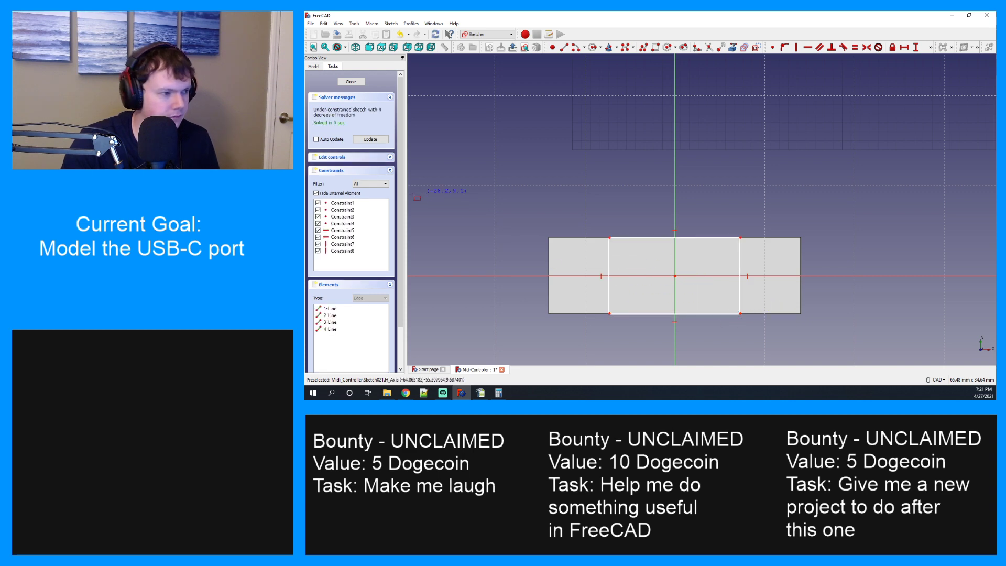
# Hide Pad020 so only the new sketch's rectangle is shown.
pyautogui.click(314, 66)
pyautogui.scroll(-1, 349, 162)
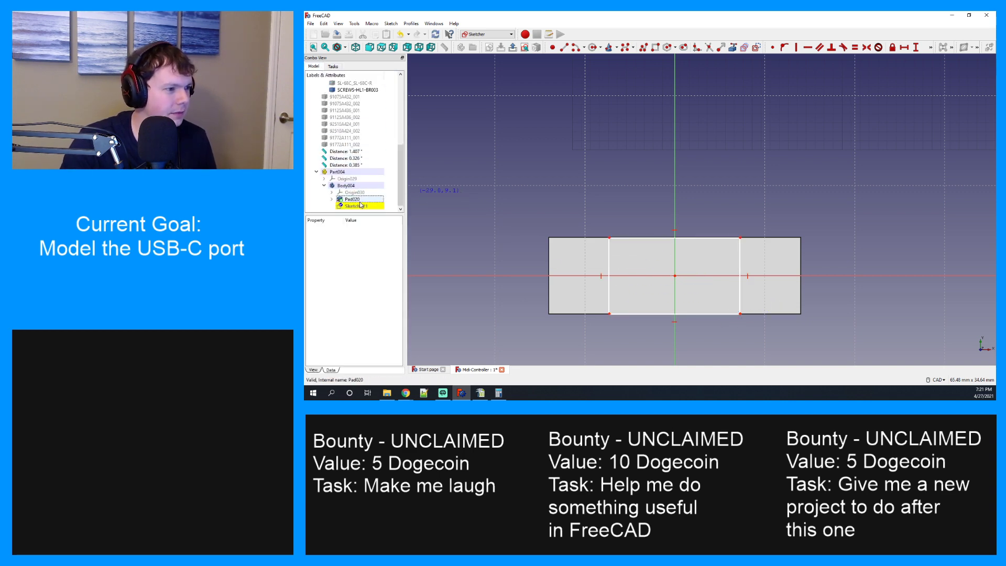
pyautogui.click(352, 199)
pyautogui.press('space')
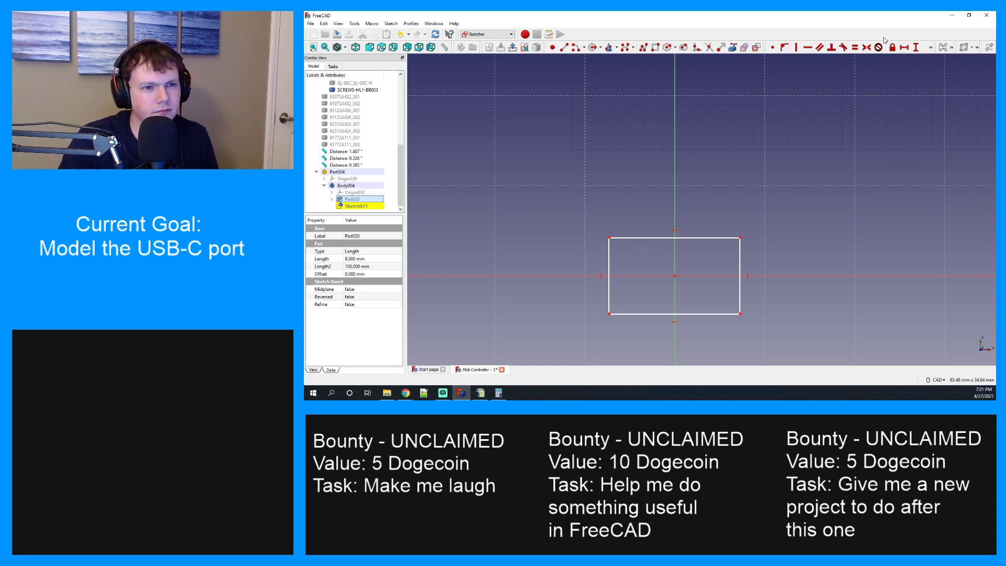
pyautogui.click(916, 47)
pyautogui.click(701, 212)
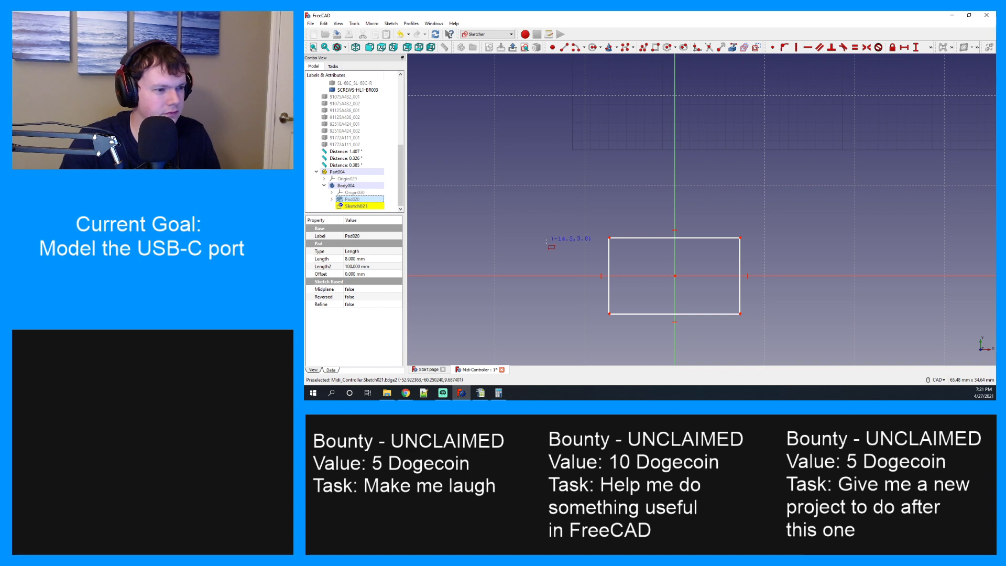
pyautogui.scroll(-2, 553, 244)
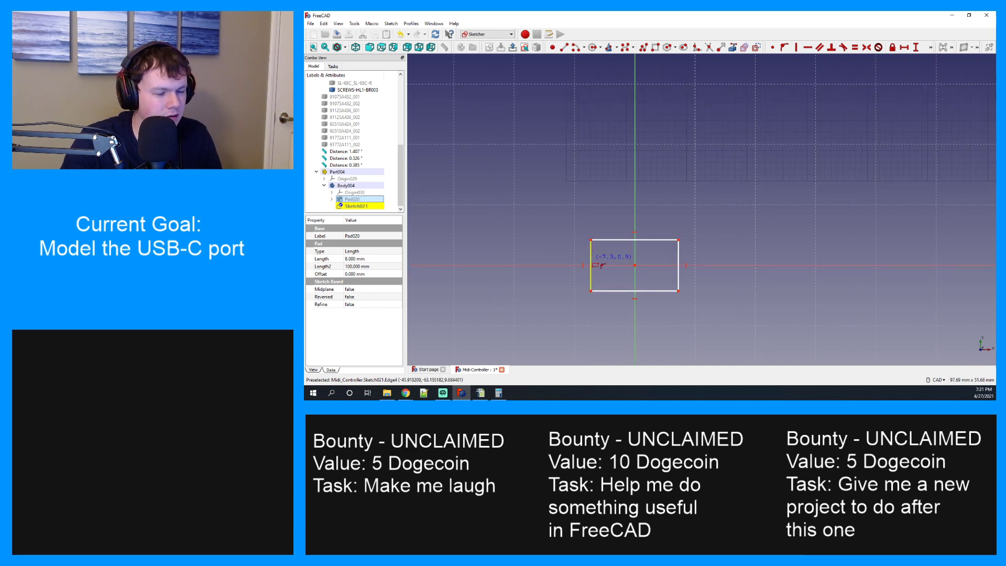
pyautogui.scroll(3, 595, 265)
pyautogui.scroll(-1, 644, 179)
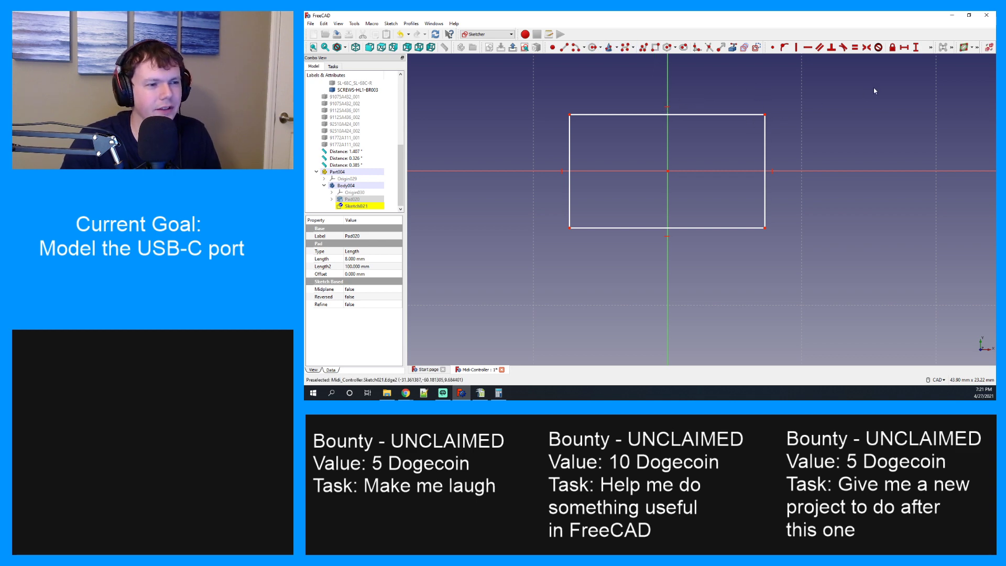
pyautogui.click(915, 47)
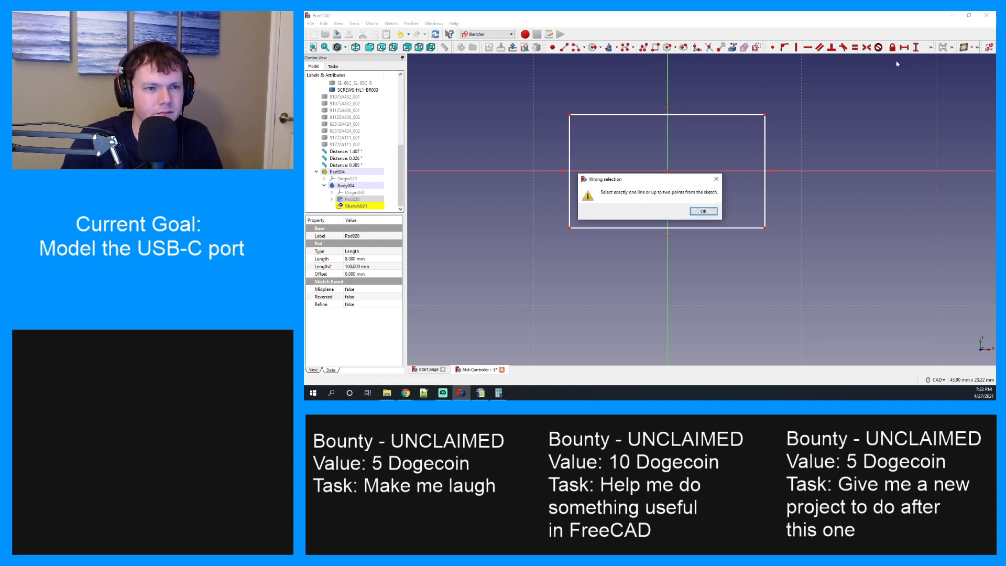
pyautogui.click(703, 211)
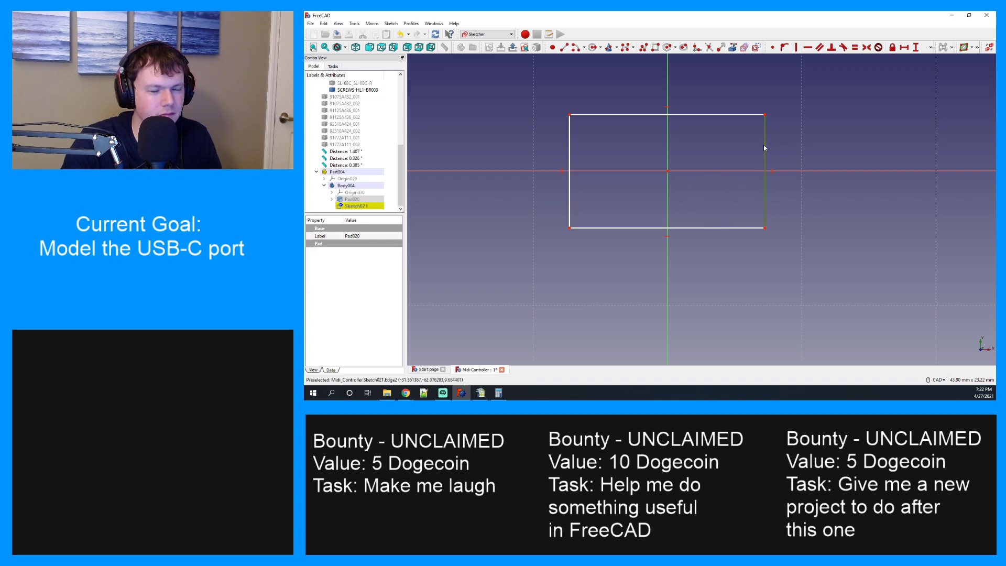
# Constrain the new rectangle to a height of 8.5 mm and a width of 13 mm.
pyautogui.click(916, 48)
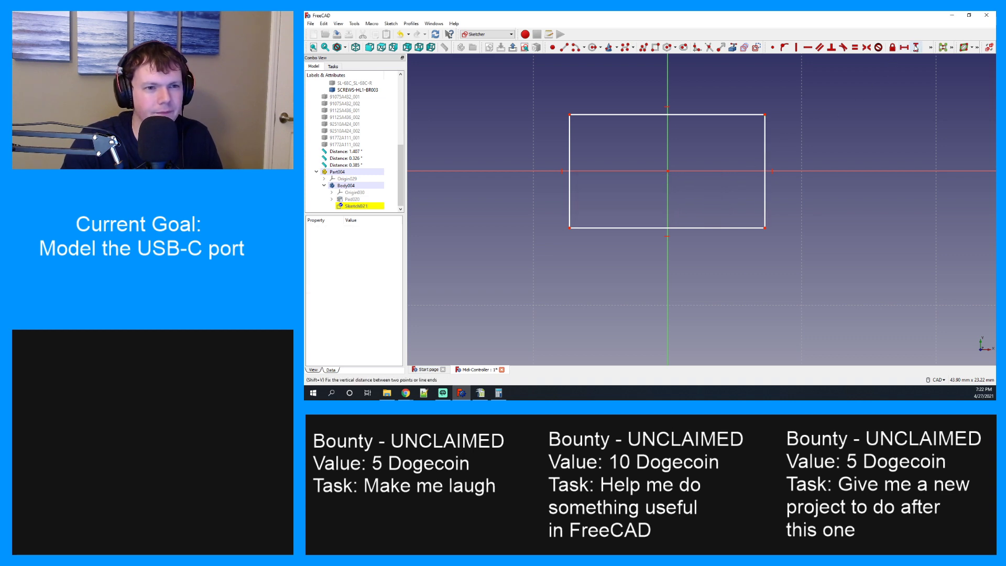
pyautogui.click(764, 159)
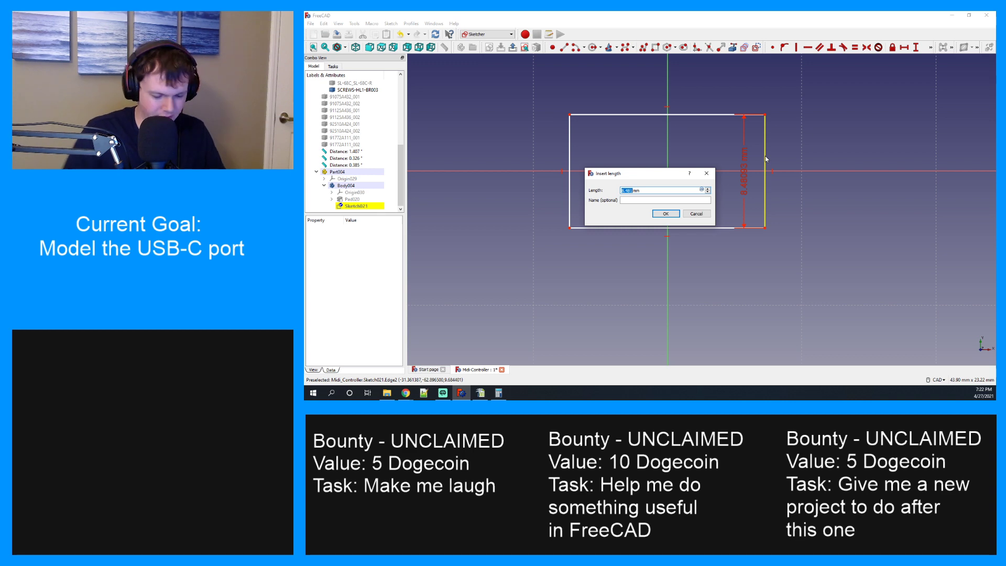
pyautogui.write('8.5')
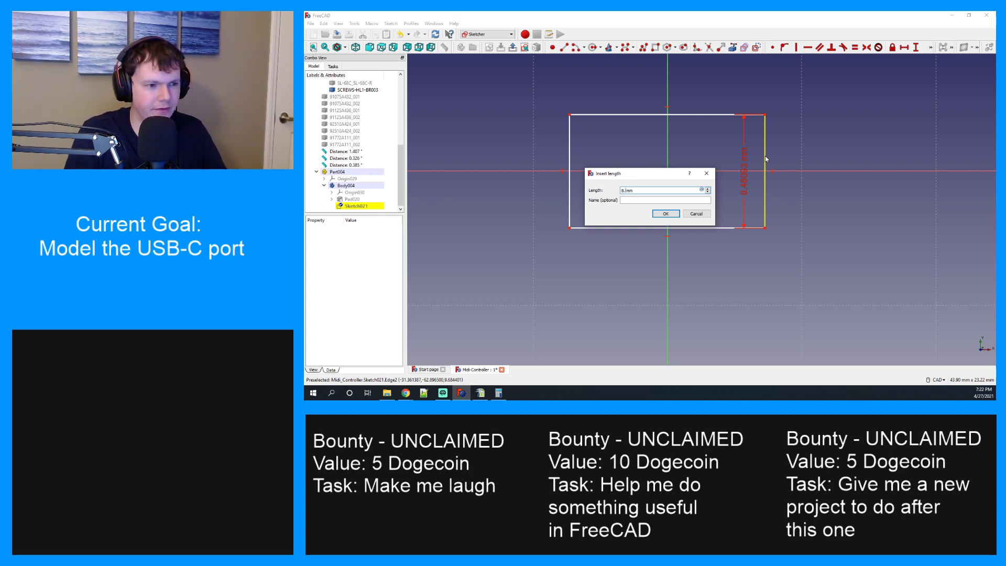
pyautogui.press('Return')
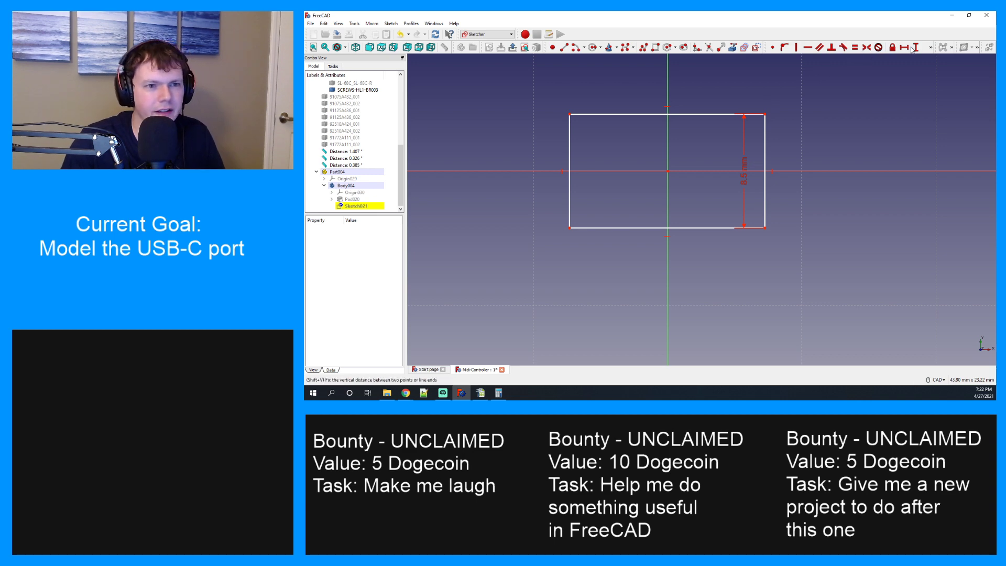
pyautogui.click(669, 115)
pyautogui.write('13')
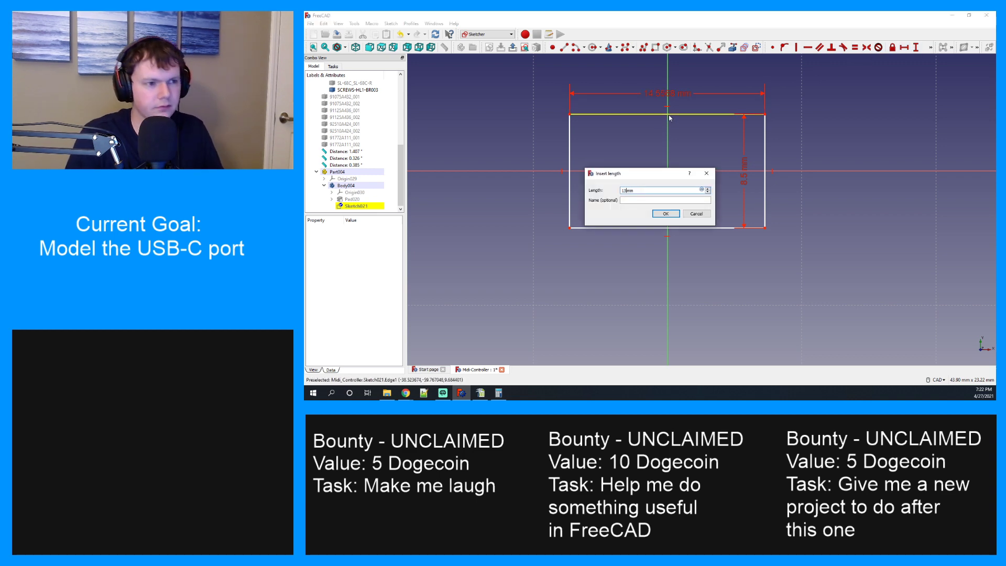
pyautogui.press('Return')
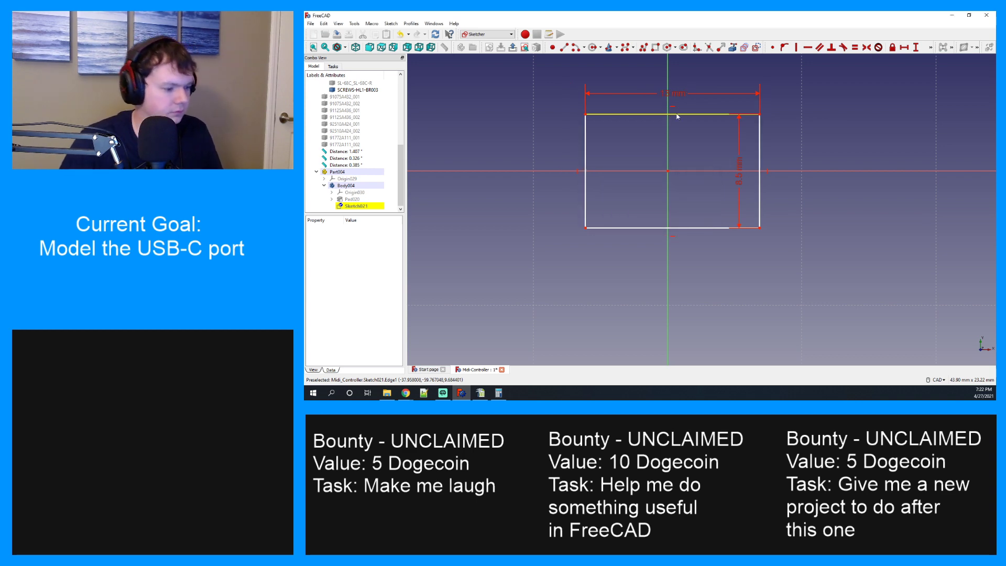
# Move the rectangle's height dimension to just outside its right edge.
pyautogui.click(782, 50)
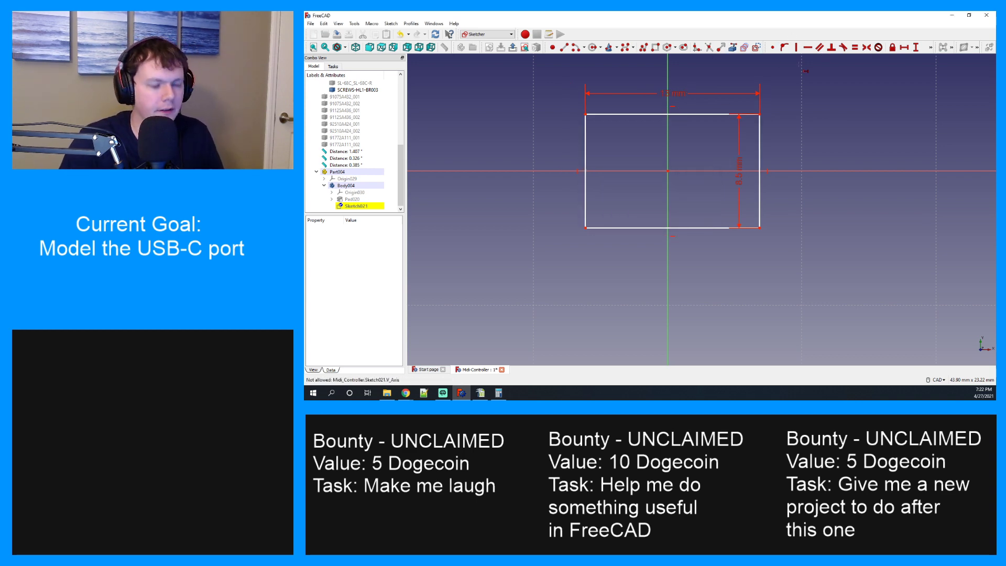
pyautogui.rightClick(775, 155)
pyautogui.moveTo(738, 173); pyautogui.dragTo(796, 169)
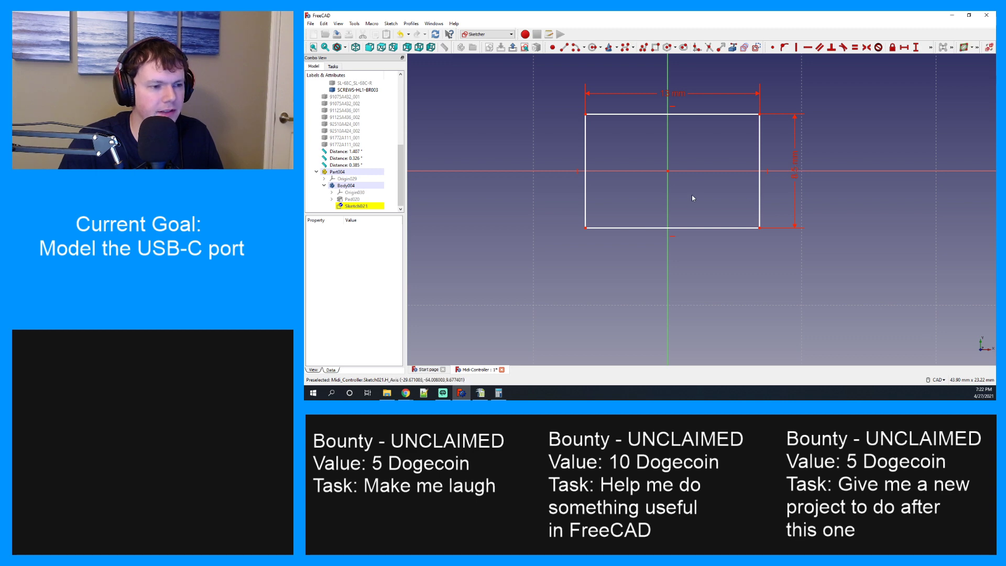
# Constrain the vertical distance from the origin to the rectangle's upper edge to 4.25 mm.
pyautogui.click(930, 47)
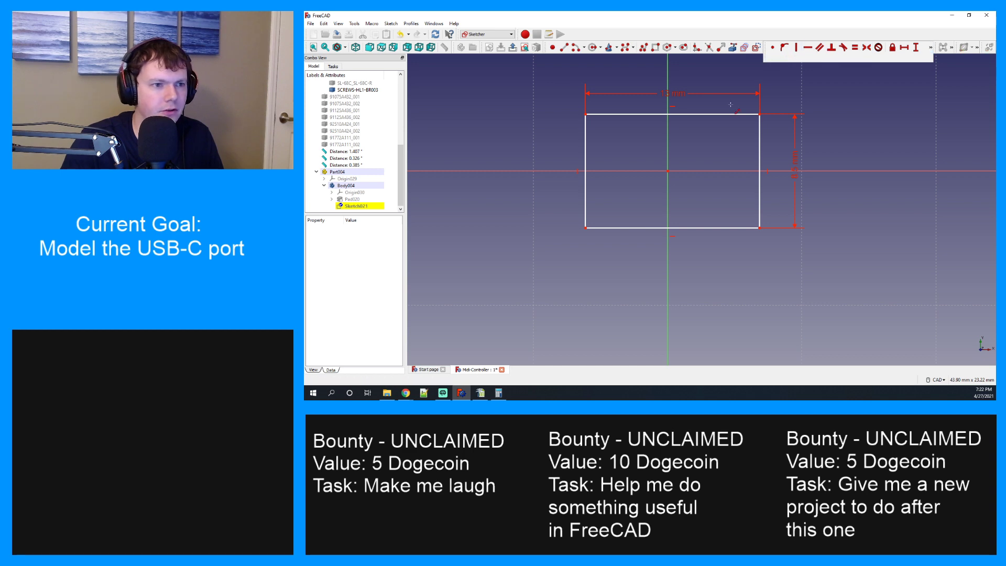
pyautogui.click(668, 172)
pyautogui.click(669, 115)
pyautogui.press('i')
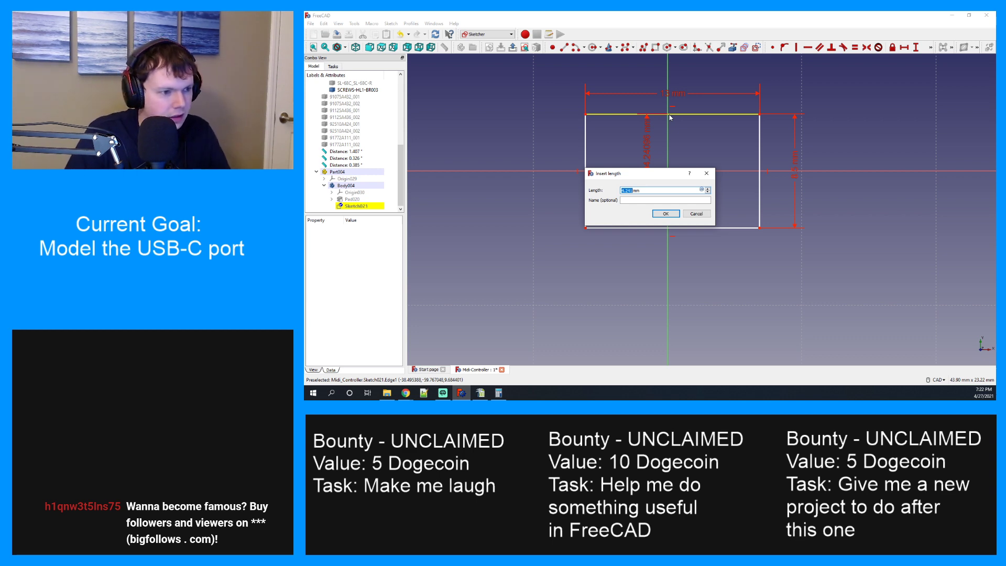
pyautogui.write('4.25')
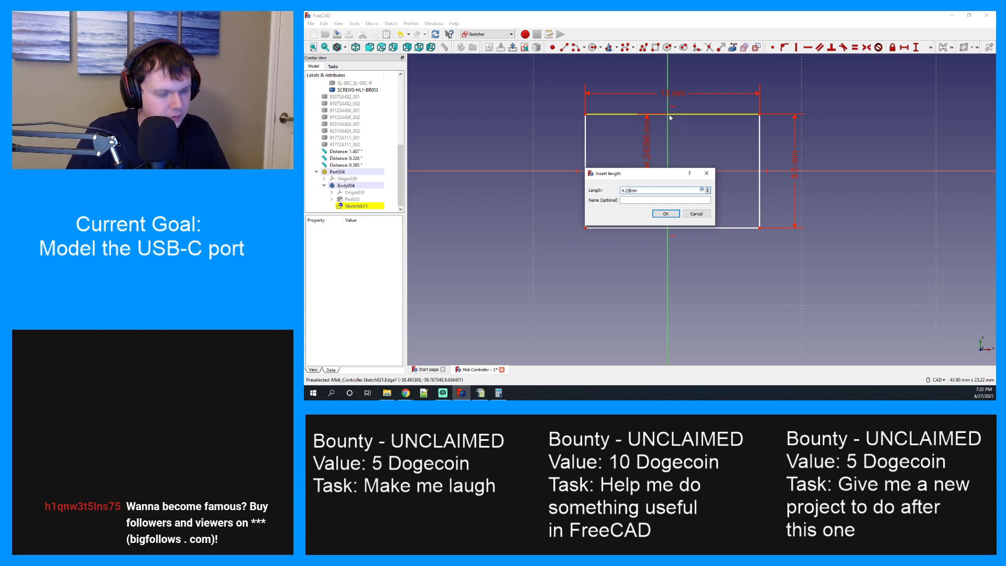
pyautogui.press('Return')
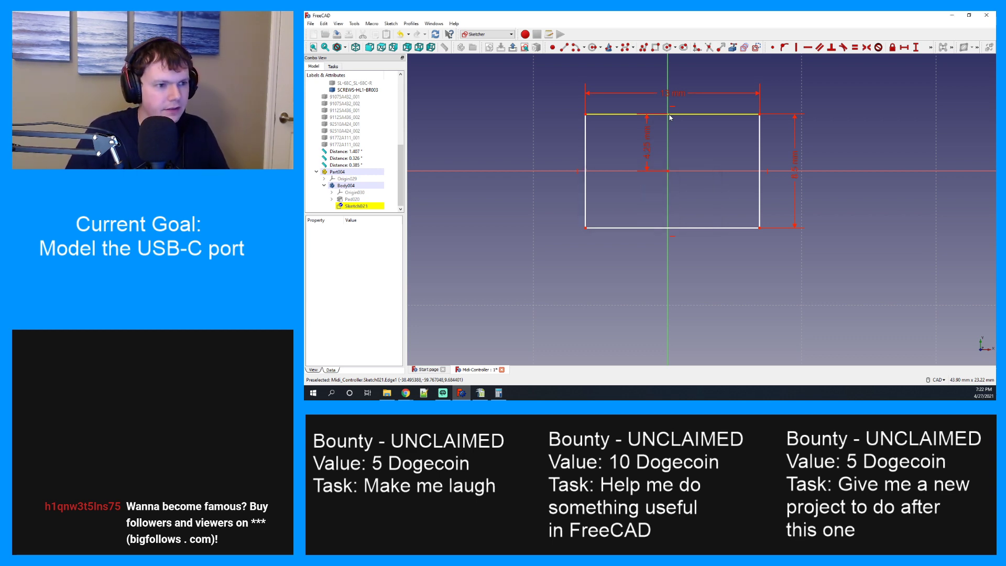
# Constrain the horizontal distance from the origin to the rectangle's right edge to 6.5 mm.
pyautogui.click(673, 176)
pyautogui.click(760, 173)
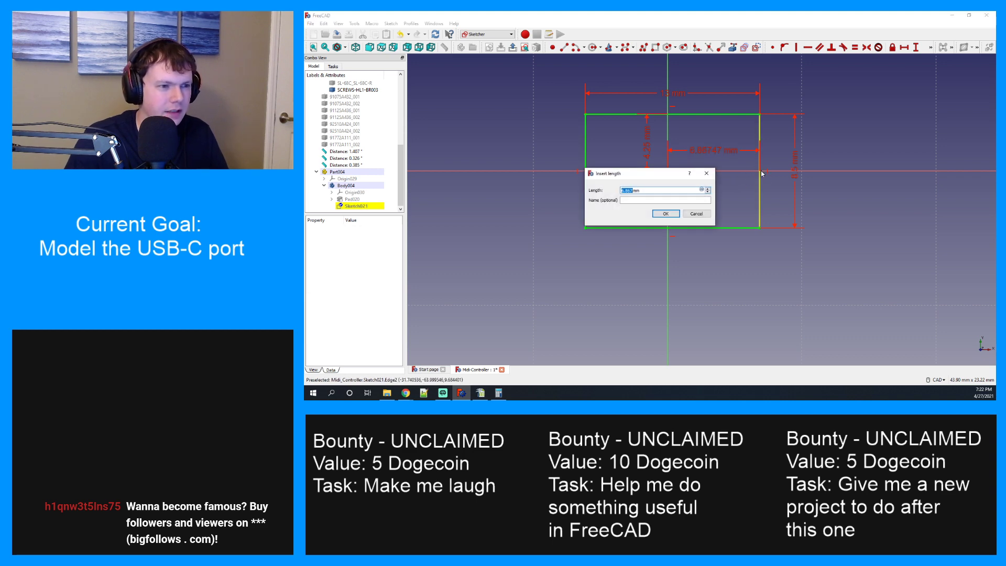
pyautogui.write('6.')
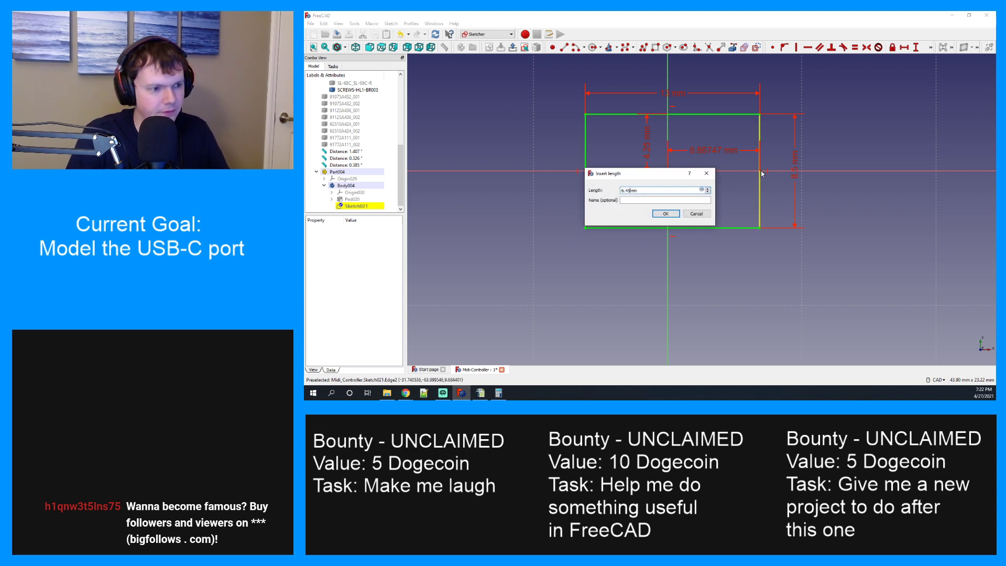
pyautogui.write('5')
pyautogui.press('Return')
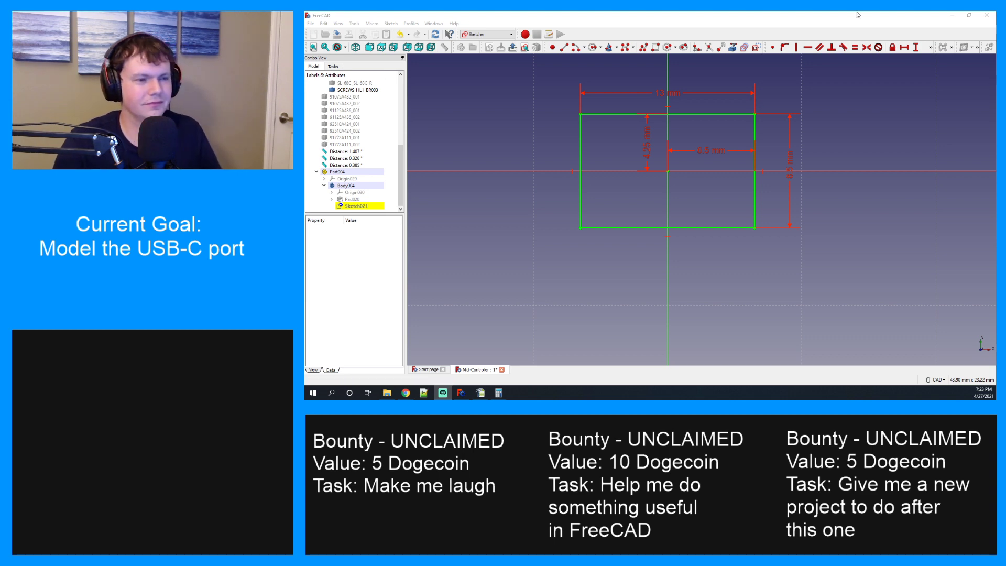
# Close the sketch and start a Pad of the centred rectangle on the block's face.
pyautogui.scroll(-2, 671, 130)
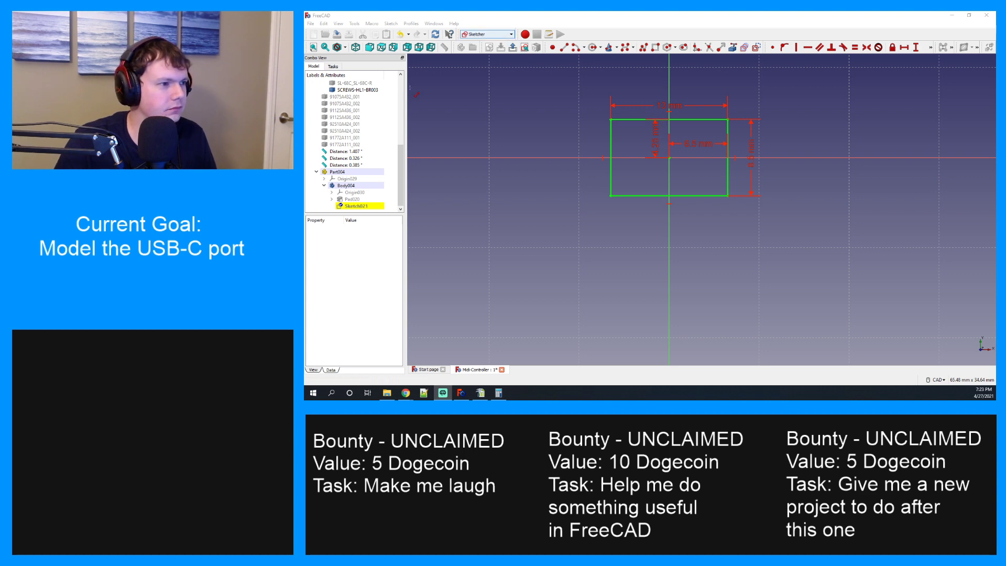
pyautogui.click(335, 67)
pyautogui.click(350, 82)
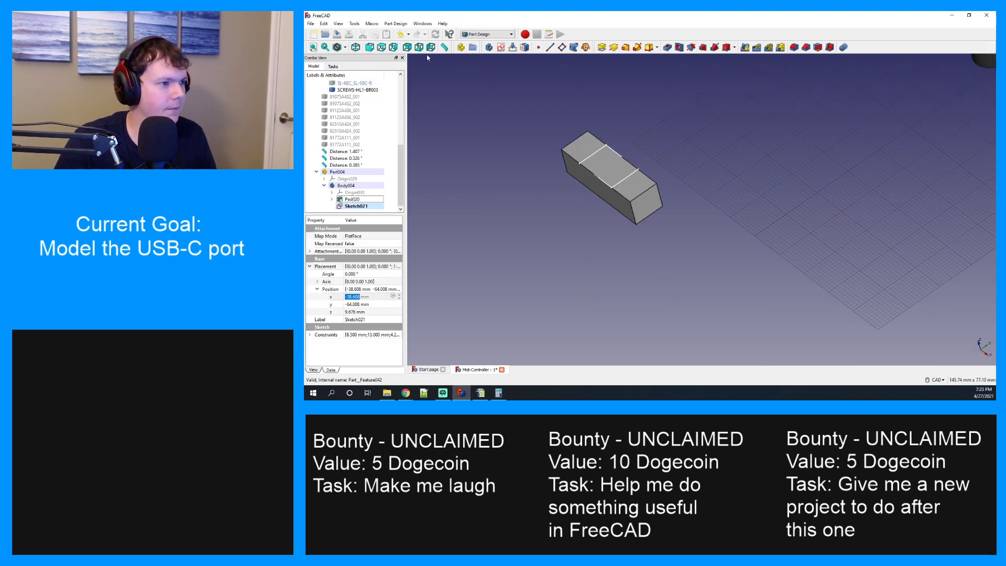
pyautogui.click(601, 47)
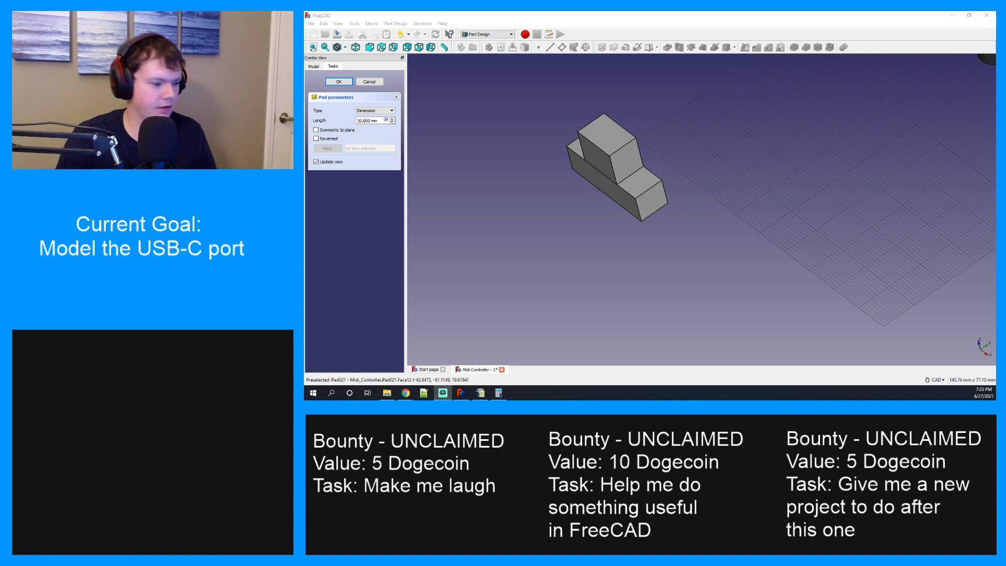
# Switch to Calculator, subtract 8 from 40.5, and return to FreeCAD.
pyautogui.hotkey('alt', 'Tab')
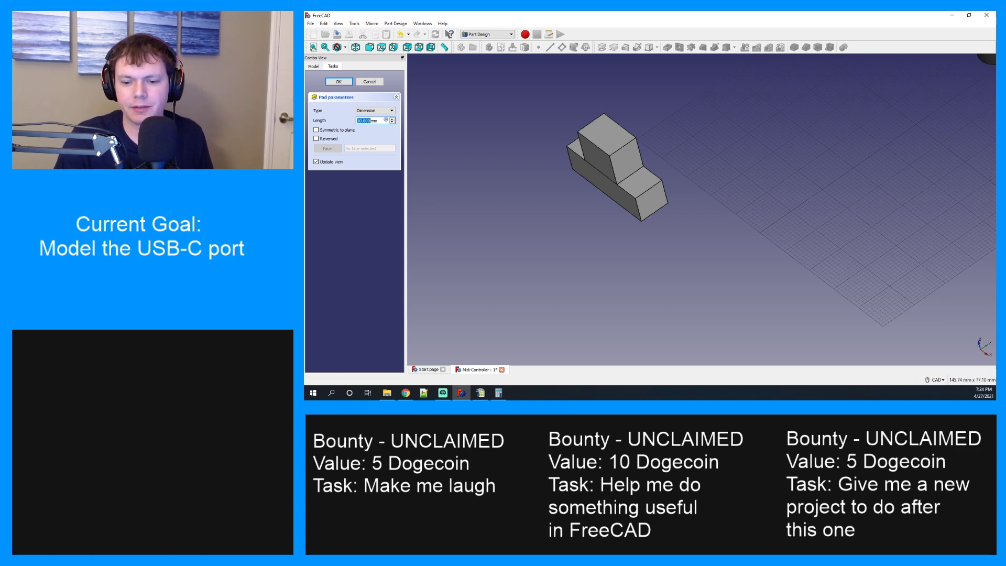
pyautogui.hotkey('alt', 'Tab')
pyautogui.click(346, 300)
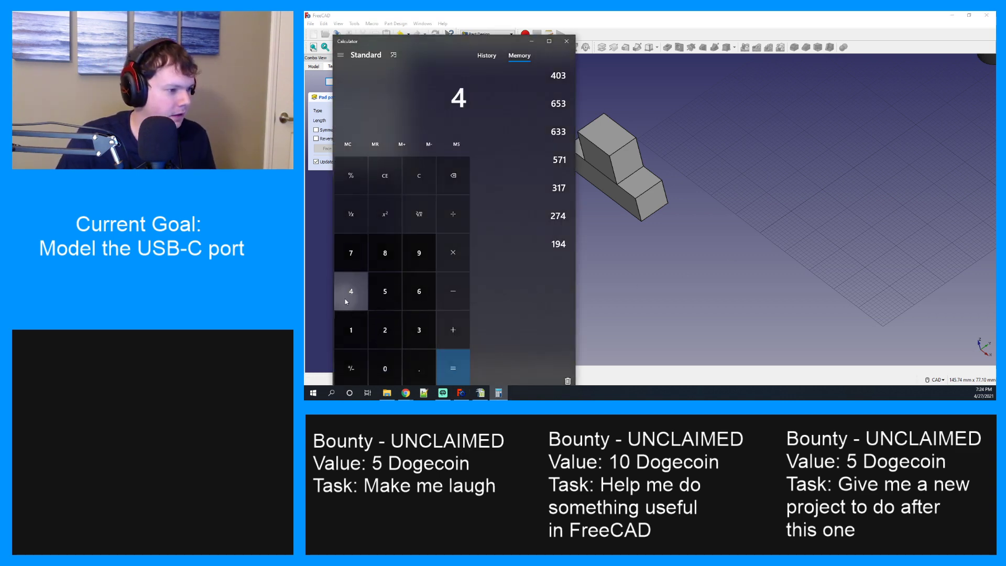
pyautogui.click(385, 368)
pyautogui.click(419, 368)
pyautogui.click(385, 289)
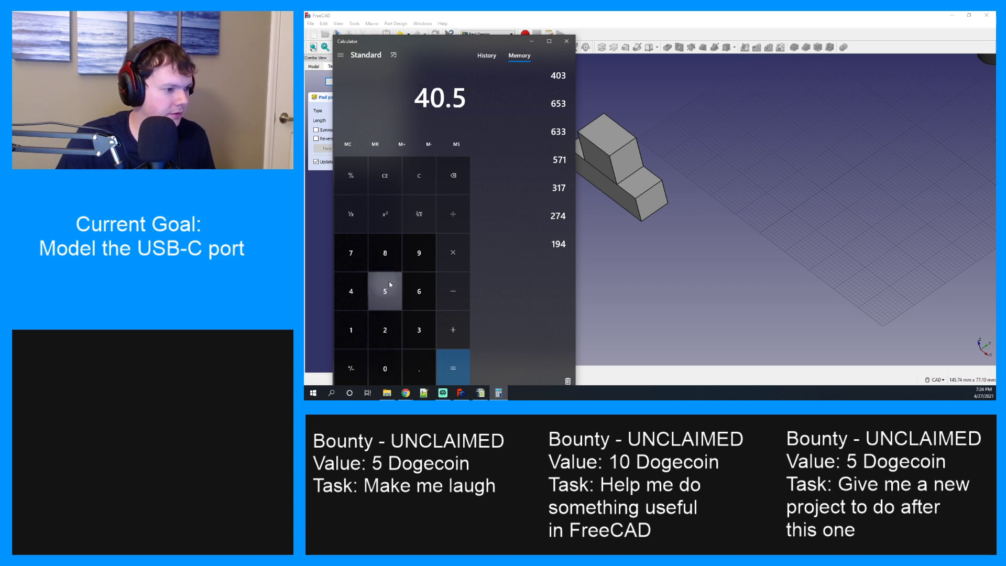
pyautogui.click(458, 283)
pyautogui.click(385, 253)
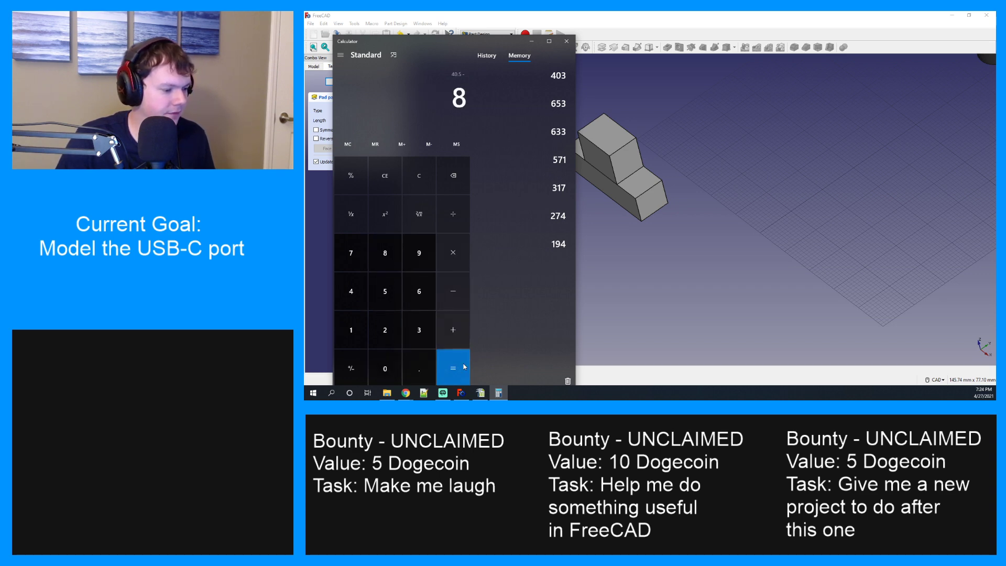
pyautogui.click(463, 367)
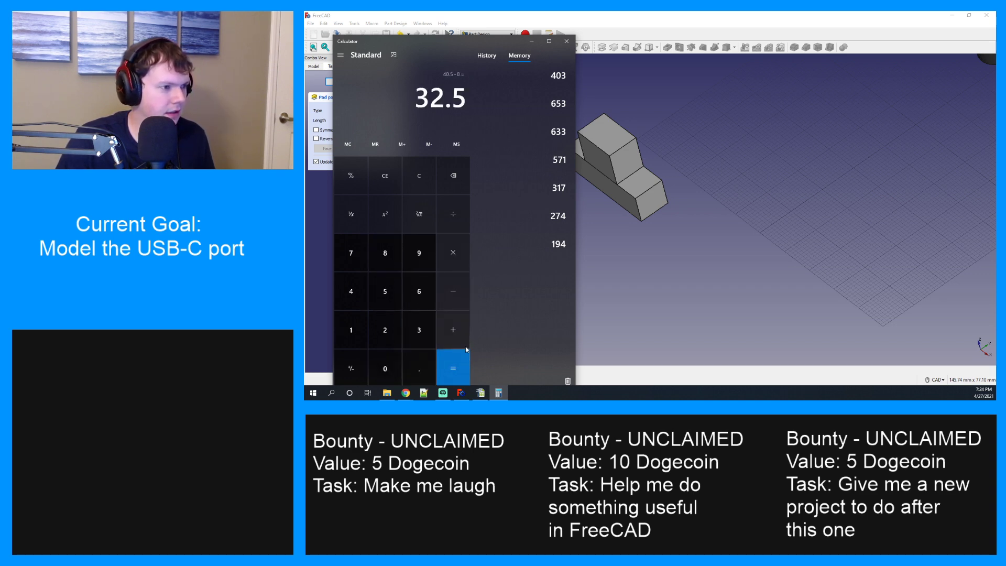
pyautogui.click(531, 42)
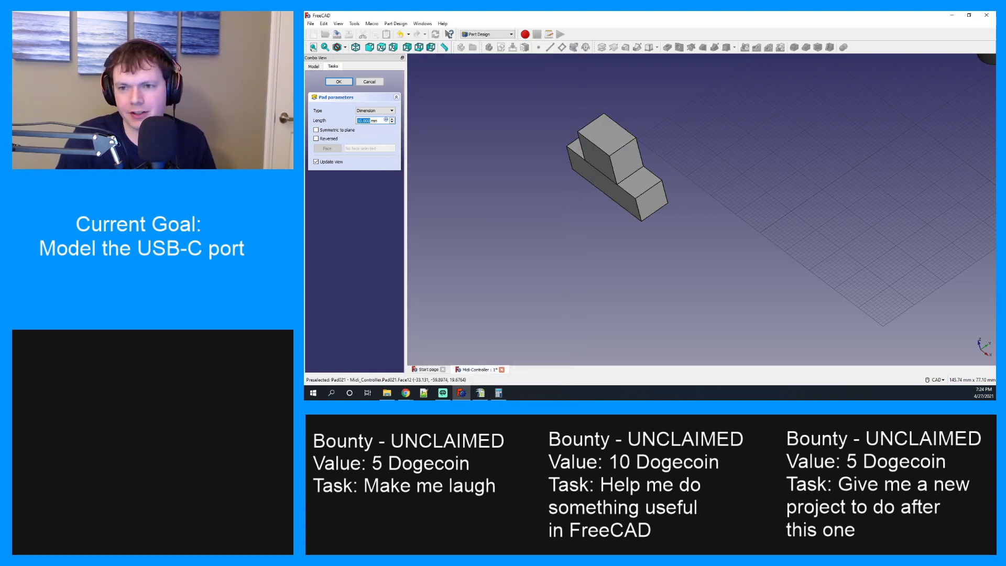
# Bring the cable drawing back into the main Chrome window and subtract 10 from the previous result in Calculator.
pyautogui.moveTo(995, 73)
pyautogui.mouseDown()
pyautogui.moveTo(634, 72)
pyautogui.moveTo(622, 12)
pyautogui.mouseUp()
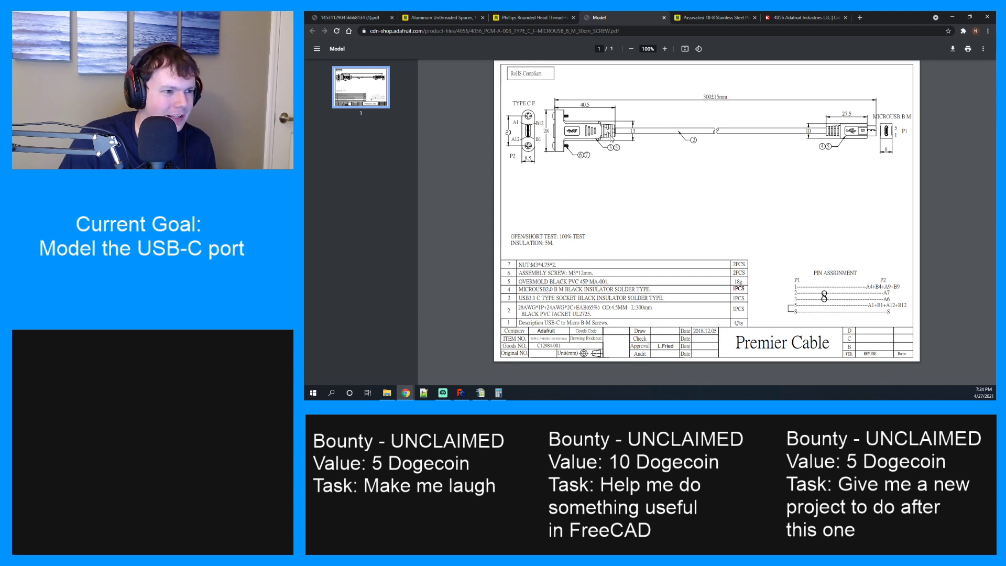
pyautogui.click(498, 393)
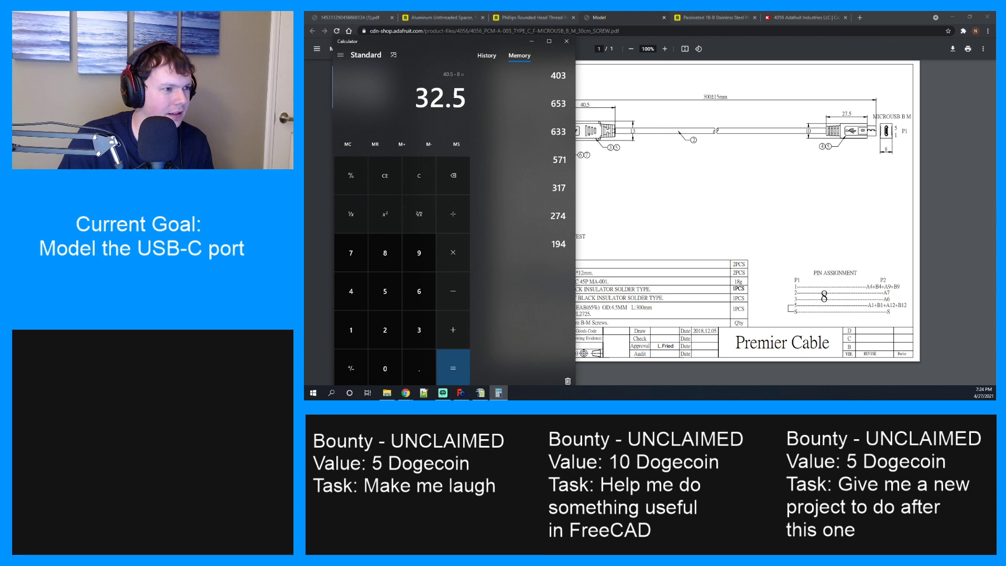
pyautogui.click(457, 297)
pyautogui.click(350, 330)
pyautogui.click(385, 368)
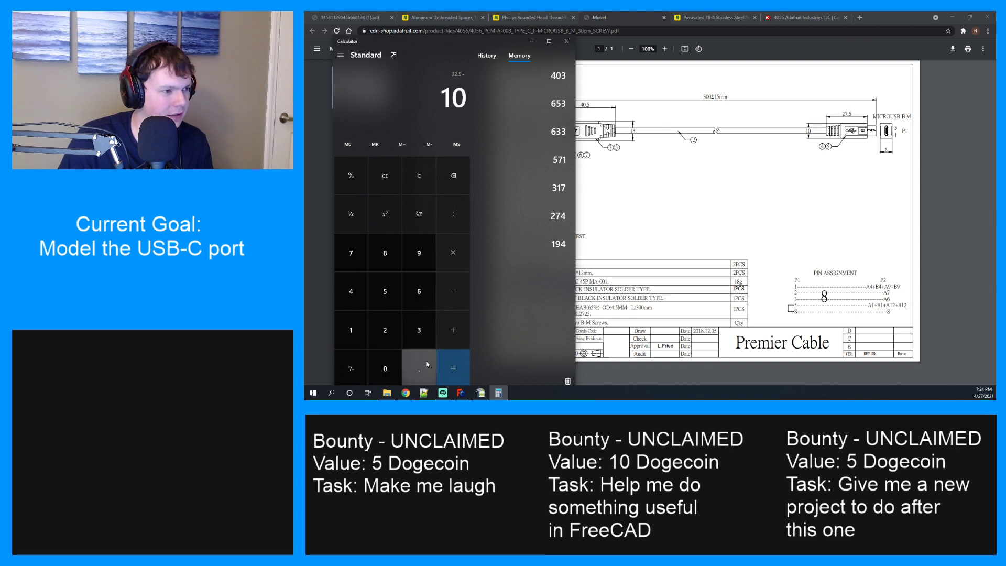
pyautogui.click(453, 367)
pyautogui.click(531, 41)
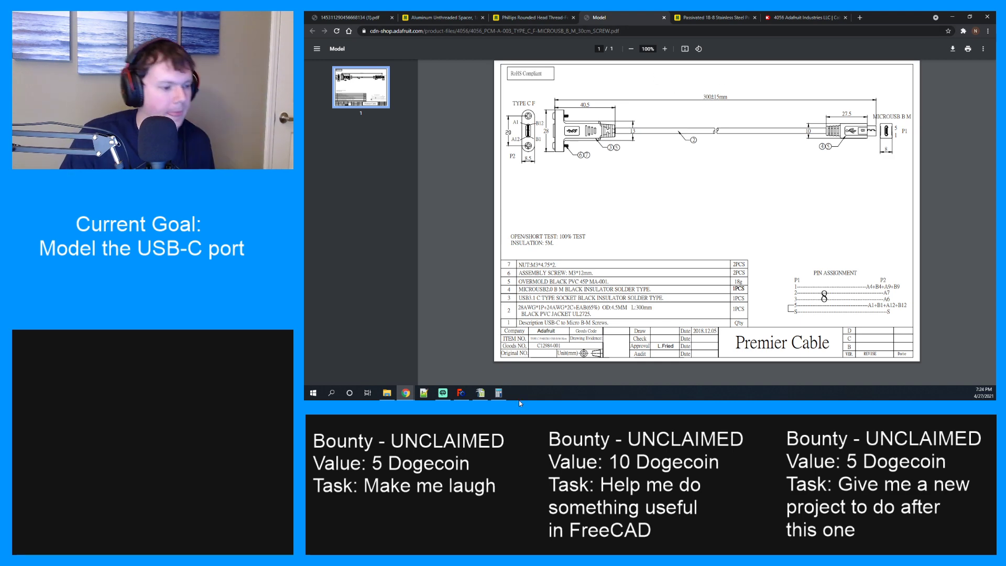
# Return to FreeCAD and finish the rectangle's pad with a length of 22.5 mm.
pyautogui.click(461, 393)
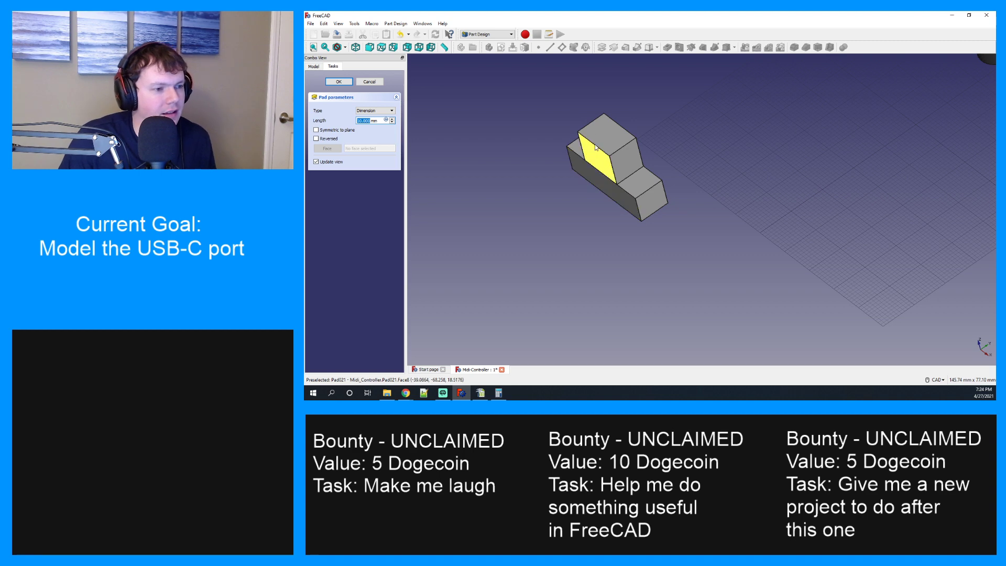
pyautogui.click(362, 120)
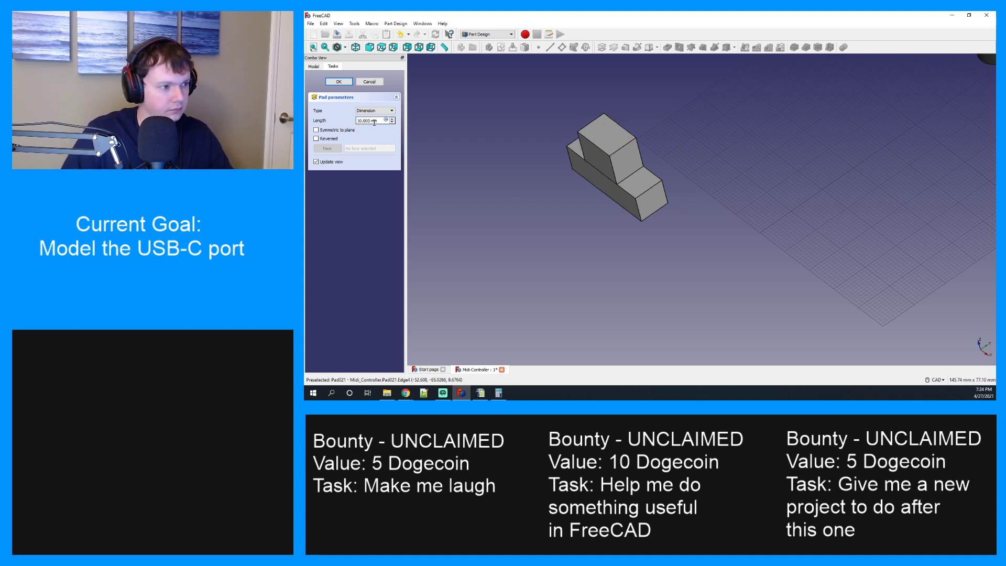
pyautogui.press('Right')
pyautogui.press('Right')
pyautogui.press('Right')
pyautogui.press('BackSpace')
pyautogui.press('BackSpace')
pyautogui.press('BackSpace')
pyautogui.press('BackSpace')
pyautogui.press('BackSpace')
pyautogui.press('BackSpace')
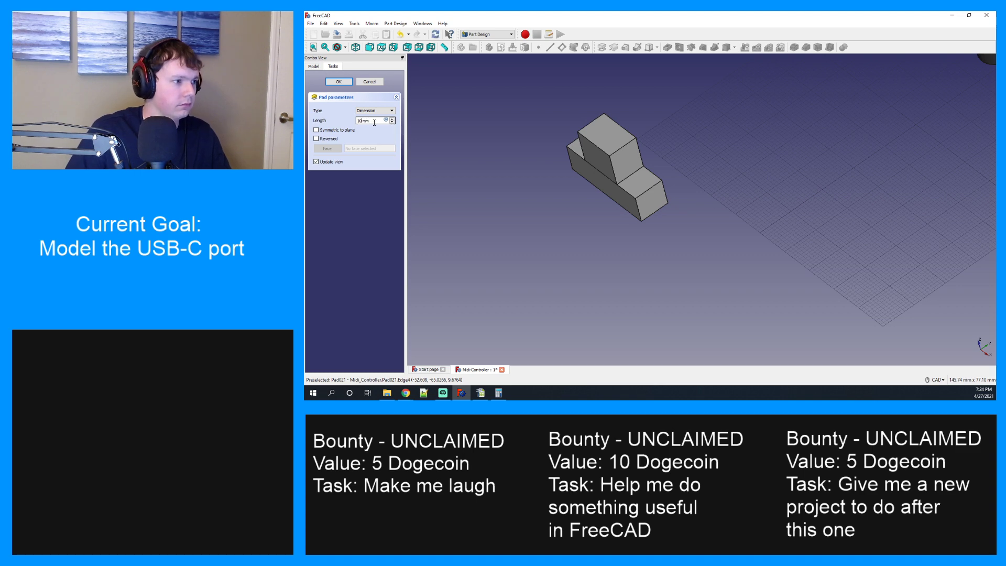
pyautogui.write('22.5')
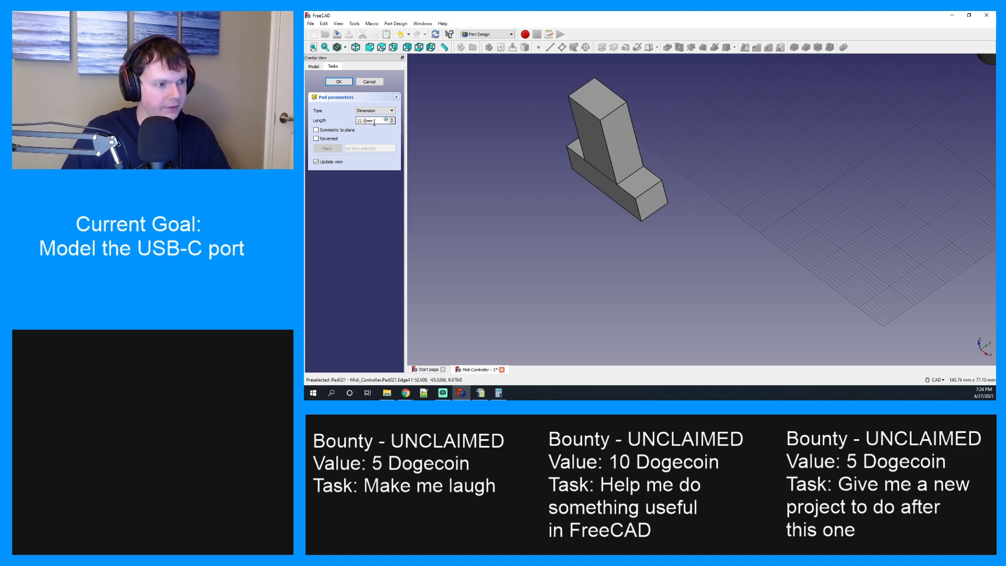
pyautogui.press('Return')
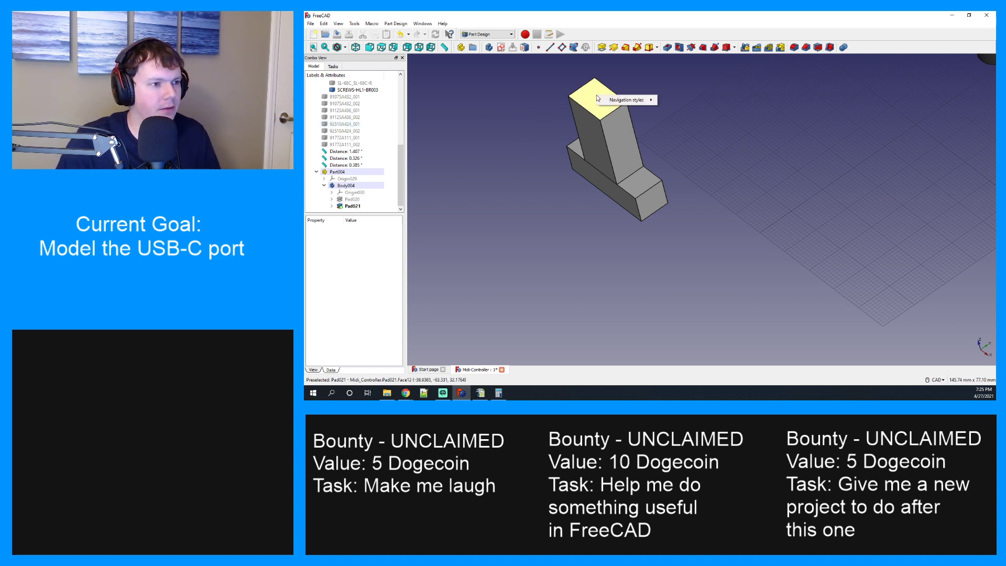
# Create a new sketch on the end face of the 22.5 mm pad in Part Design.
pyautogui.click(574, 98)
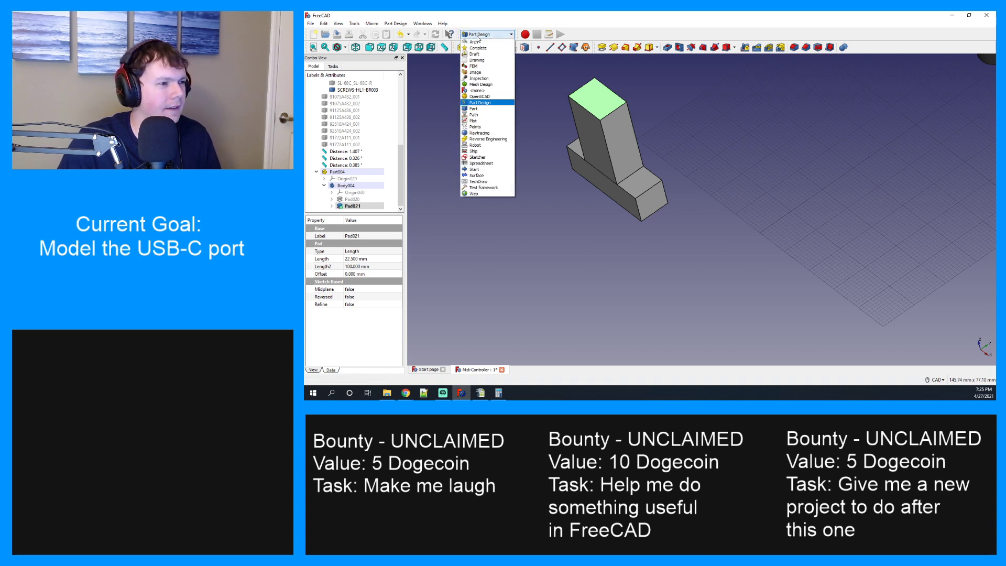
pyautogui.click(478, 36)
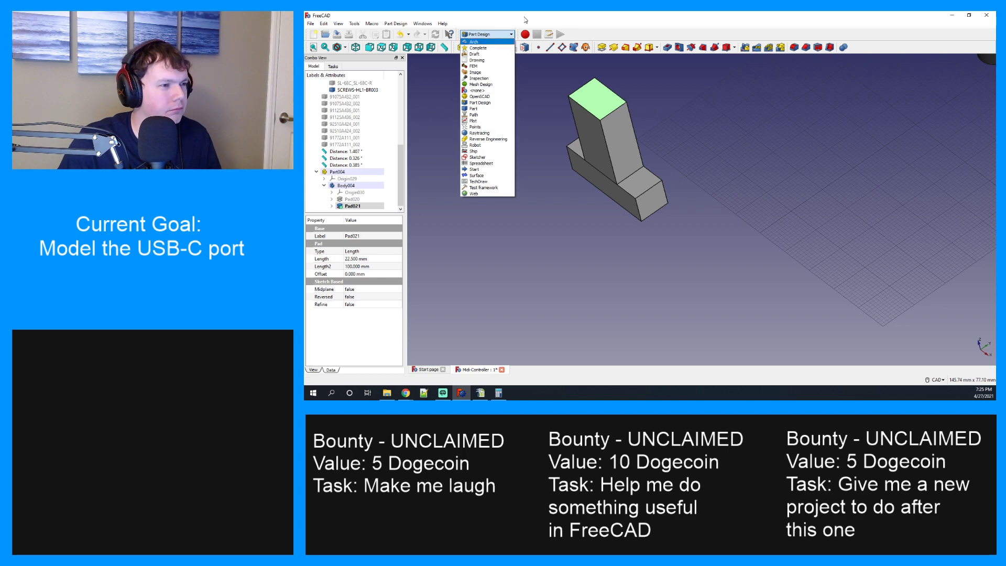
pyautogui.click(480, 102)
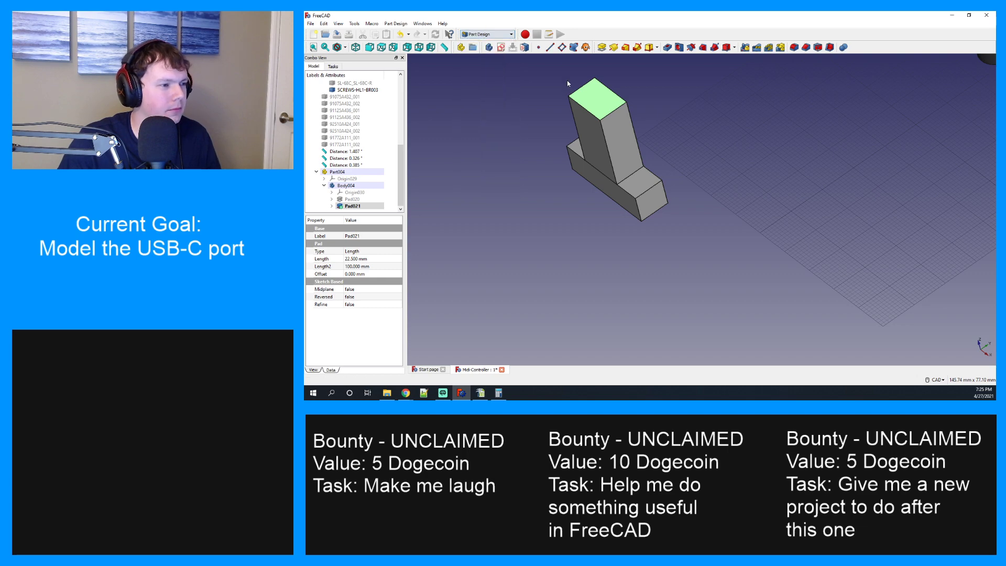
pyautogui.click(589, 96)
pyautogui.click(501, 47)
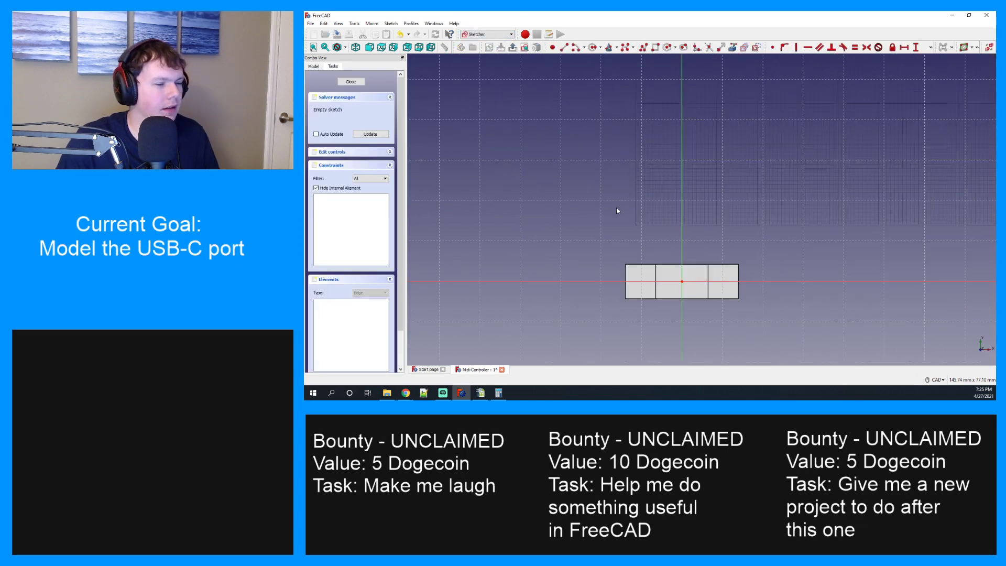
pyautogui.scroll(5, 681, 287)
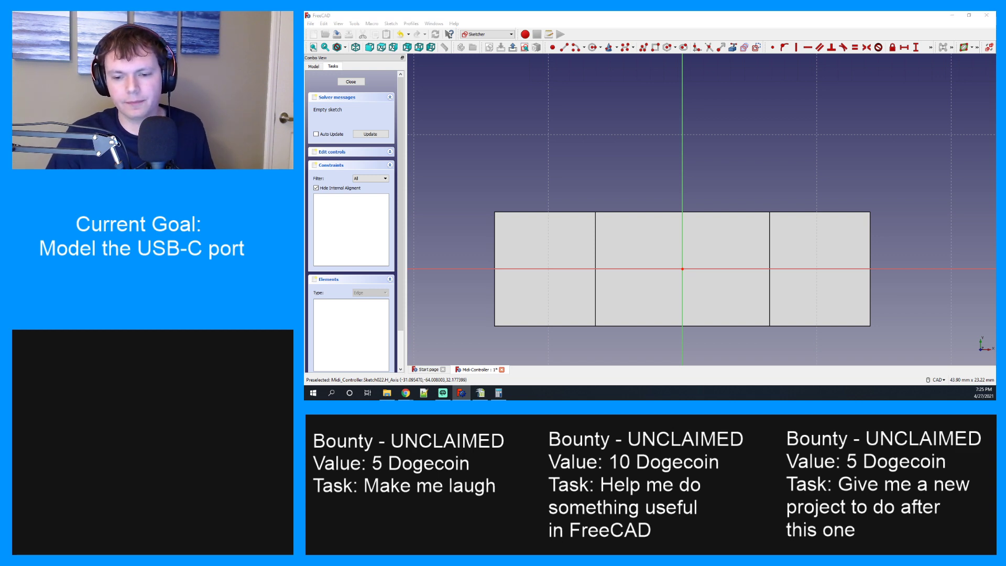
# Move the cable drawing out of the main Chrome window into its own window and return to the empty FreeCAD sketch.
pyautogui.hotkey('alt', 'Tab')
pyautogui.moveTo(631, 17); pyautogui.dragTo(995, 144)
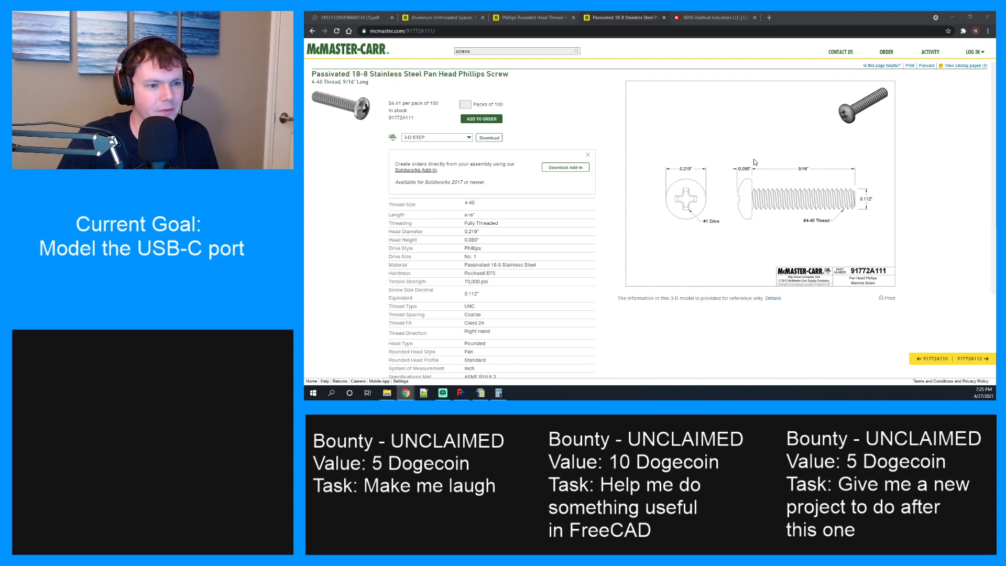
pyautogui.click(460, 393)
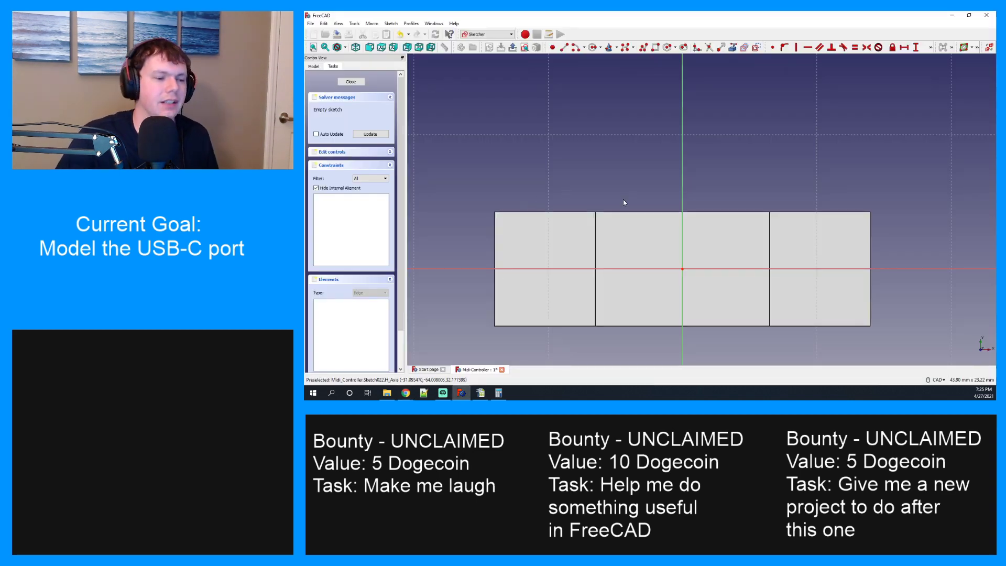
pyautogui.scroll(-2, 624, 202)
pyautogui.scroll(2, 680, 221)
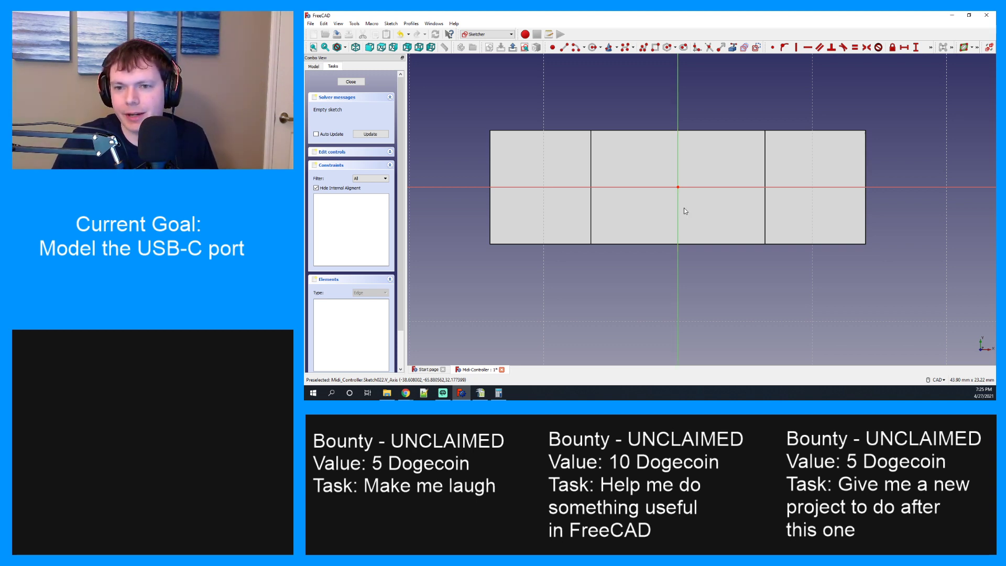
# Draw a rectangle about 12.4 × 9.4 mm around the origin in the empty end-face sketch.
pyautogui.scroll(-2, 618, 147)
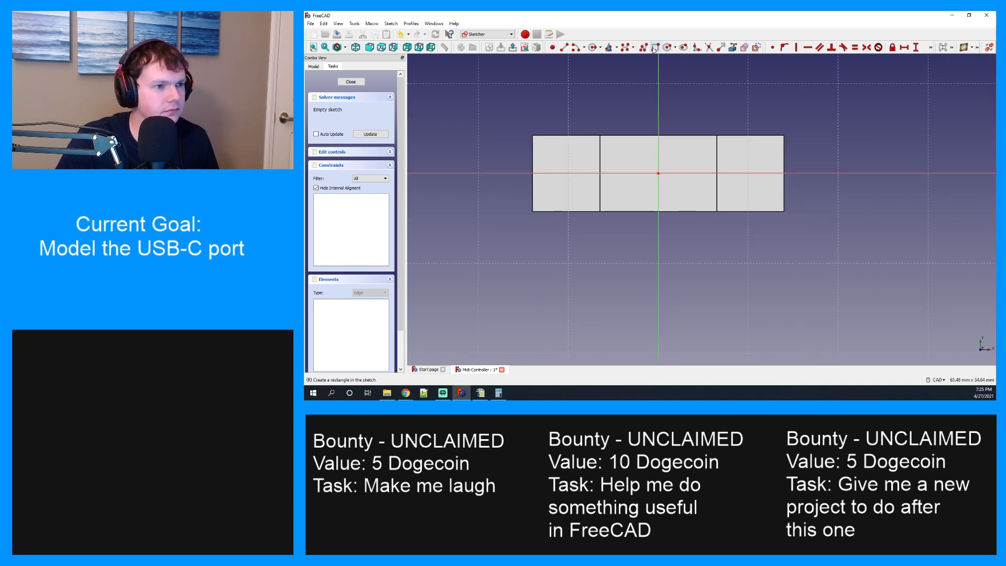
pyautogui.click(654, 48)
pyautogui.click(613, 141)
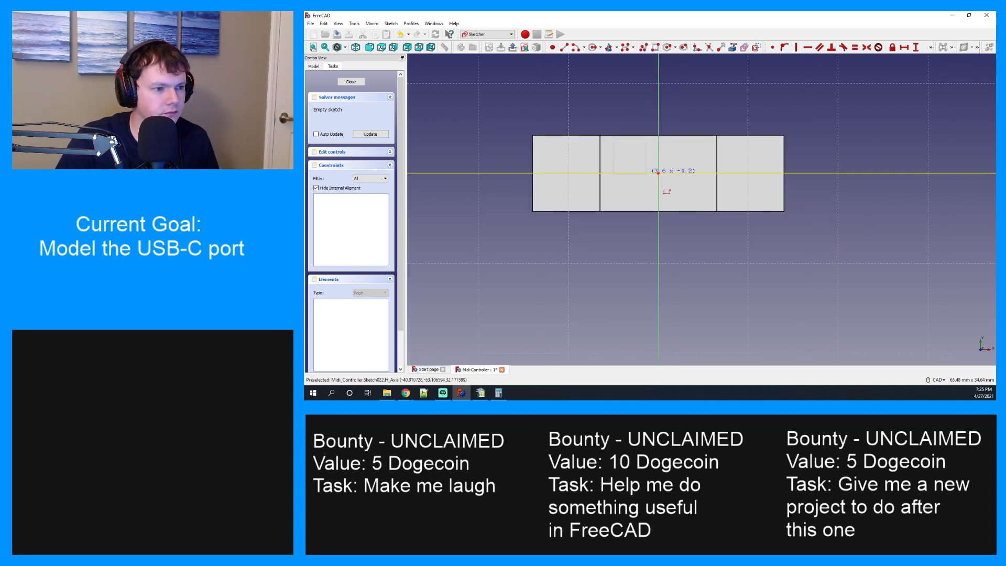
pyautogui.click(727, 224)
pyautogui.press('Escape')
pyautogui.press('Escape')
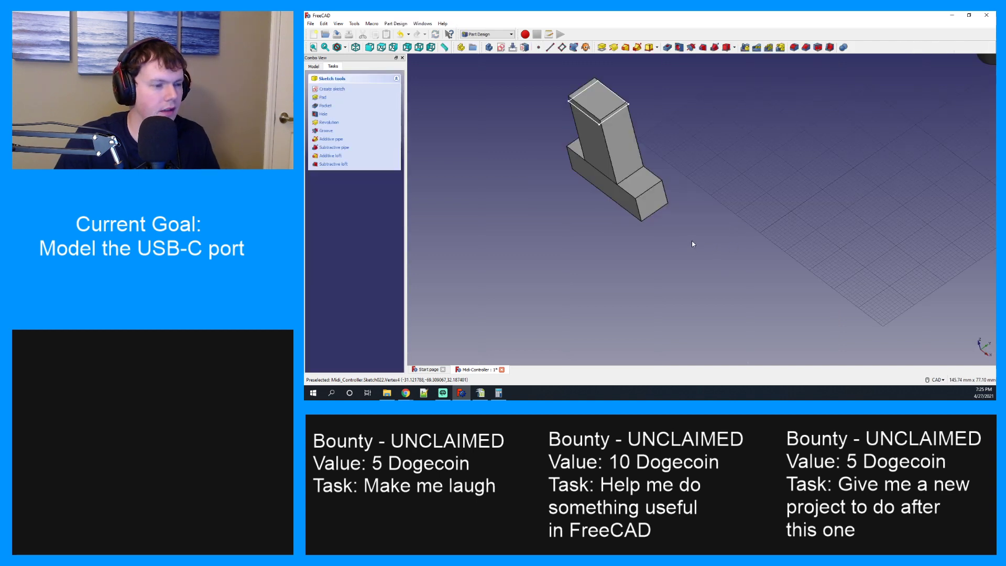
# Reopen the rectangle's end-face sketch for editing.
pyautogui.click(317, 68)
pyautogui.doubleClick(356, 206)
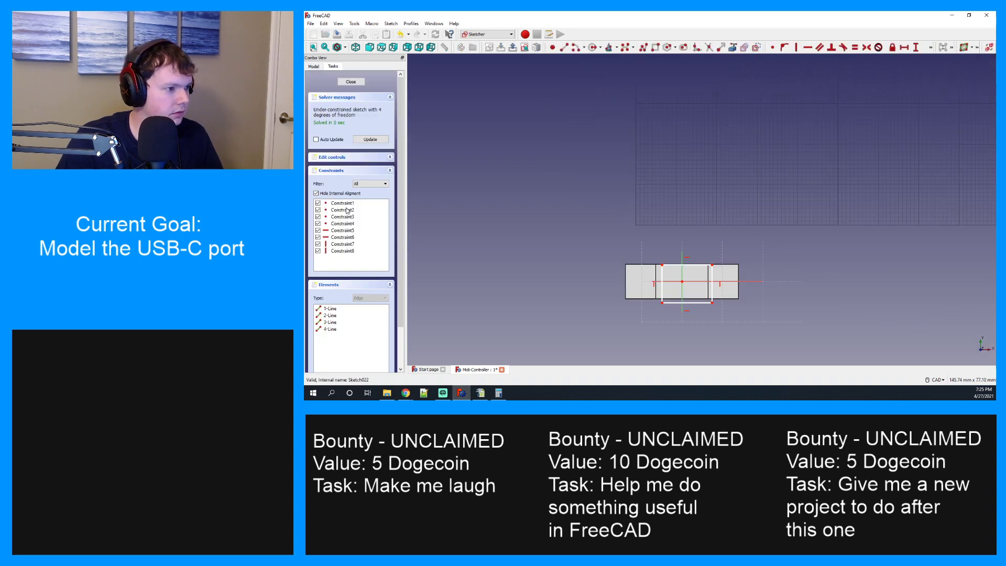
pyautogui.scroll(5, 680, 294)
pyautogui.scroll(-4, 687, 175)
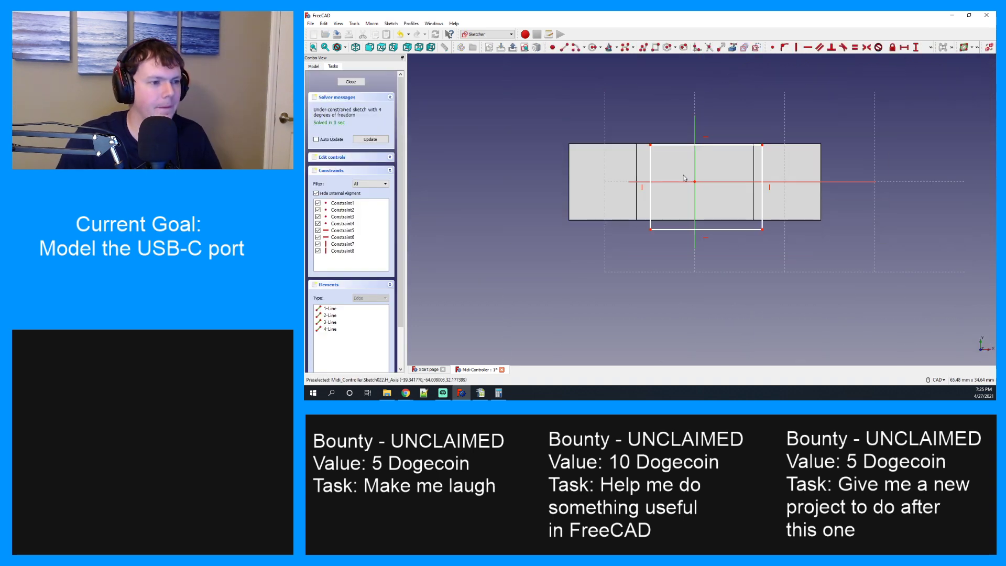
# Hide the 22.5 mm pad so that only the rectangle sketch is shown.
pyautogui.click(313, 67)
pyautogui.click(352, 199)
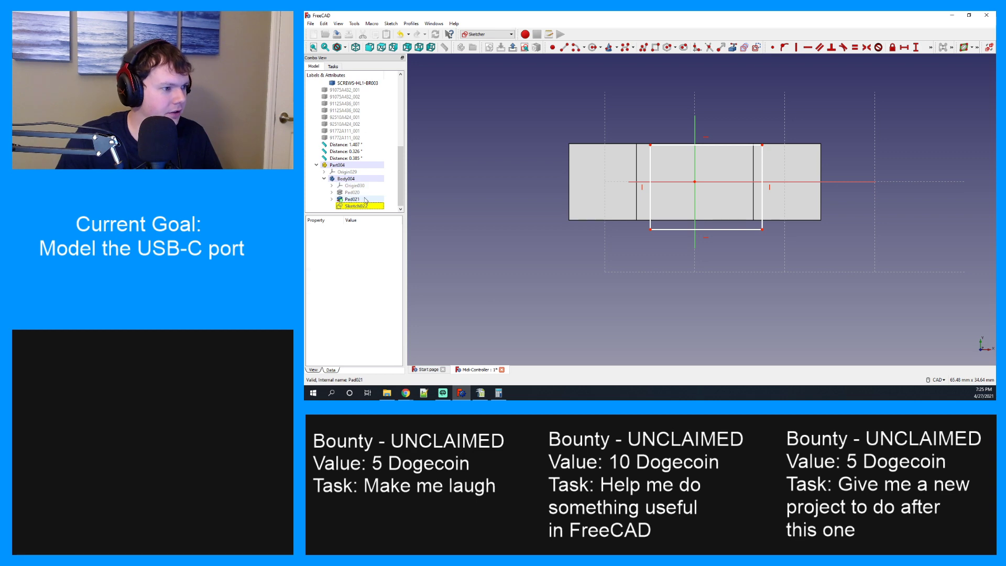
pyautogui.press('space')
pyautogui.press('space')
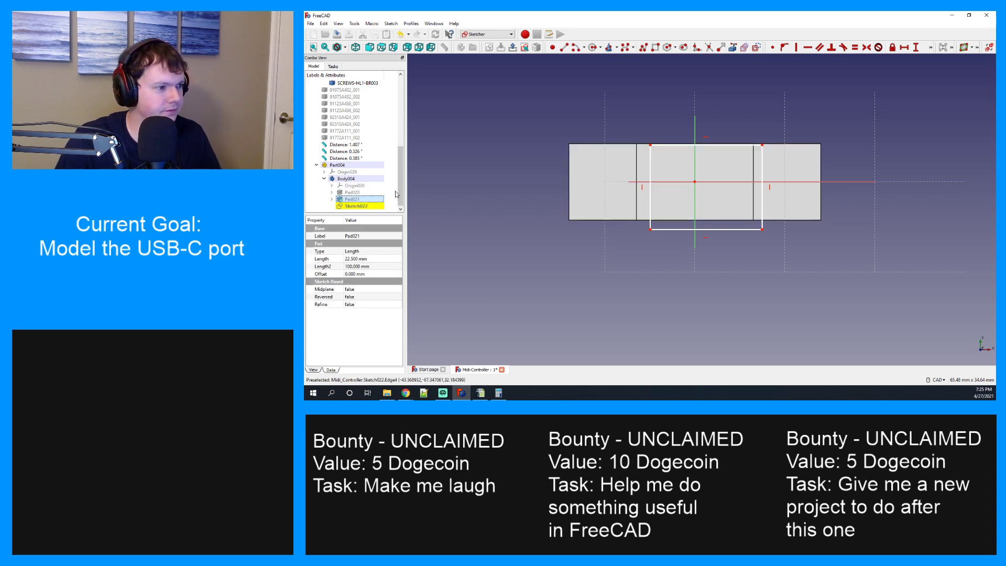
pyautogui.press('space')
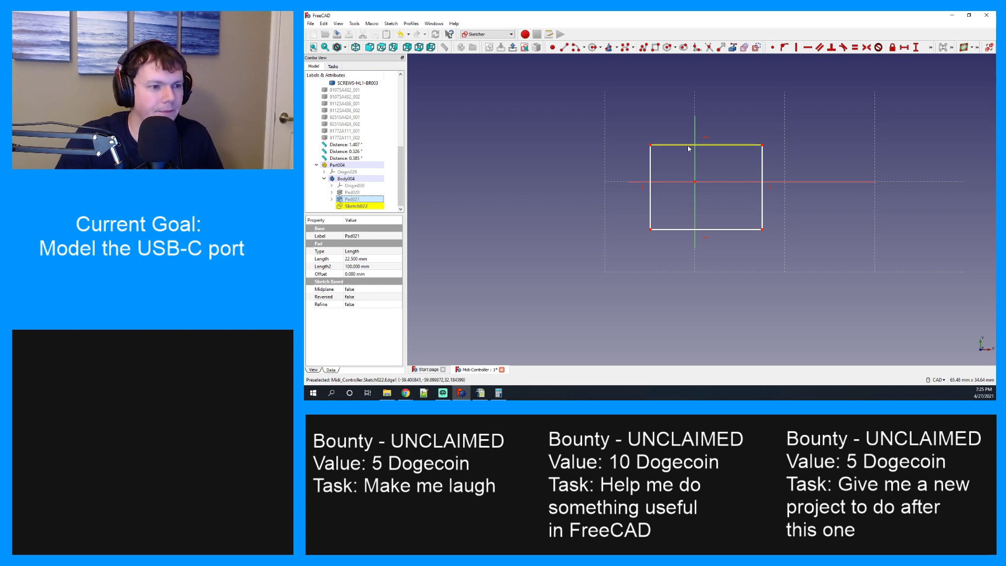
# Constrain the rectangle to a height of 8.5 mm and a width of 9 mm.
pyautogui.click(762, 184)
pyautogui.click(917, 48)
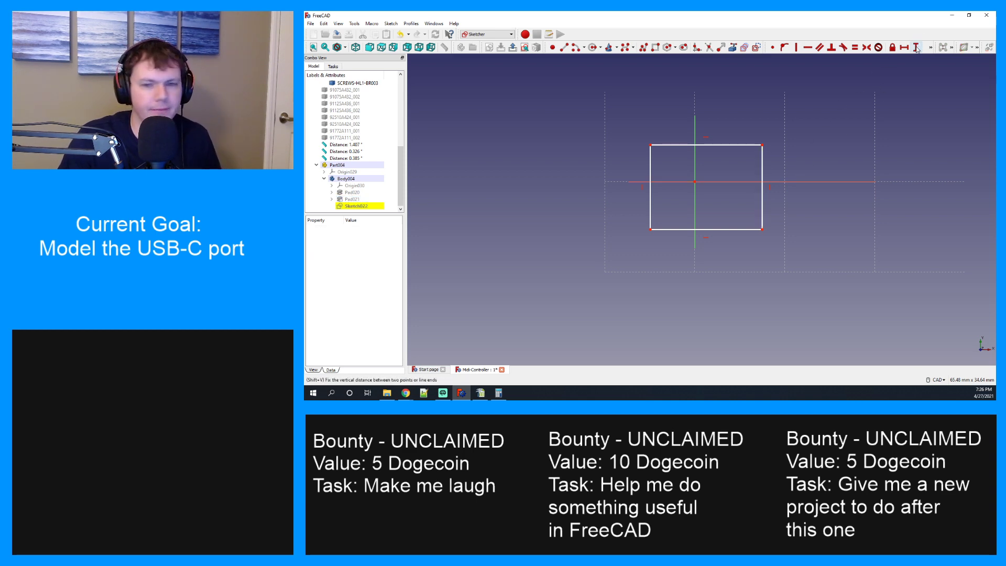
pyautogui.click(762, 173)
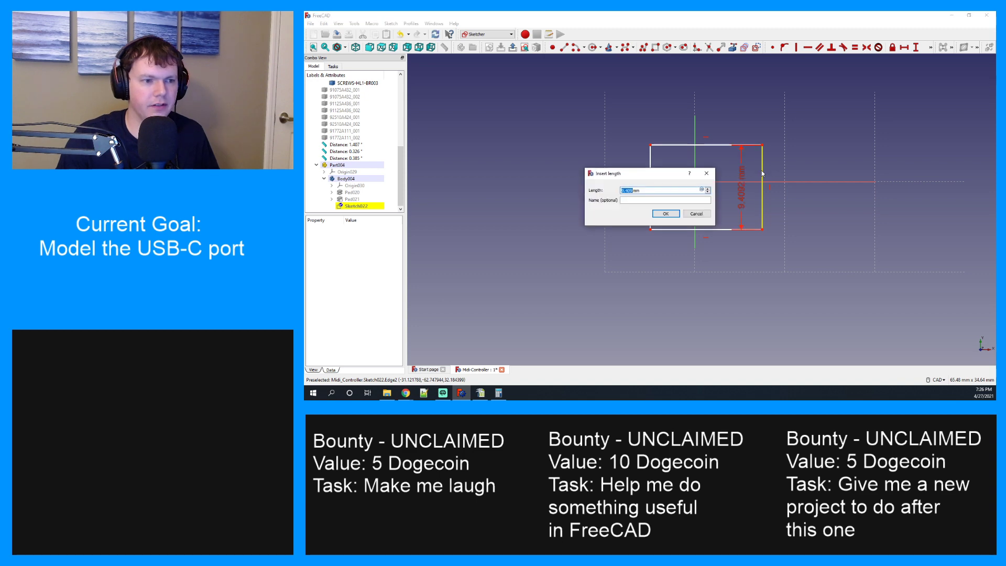
pyautogui.write('8.5')
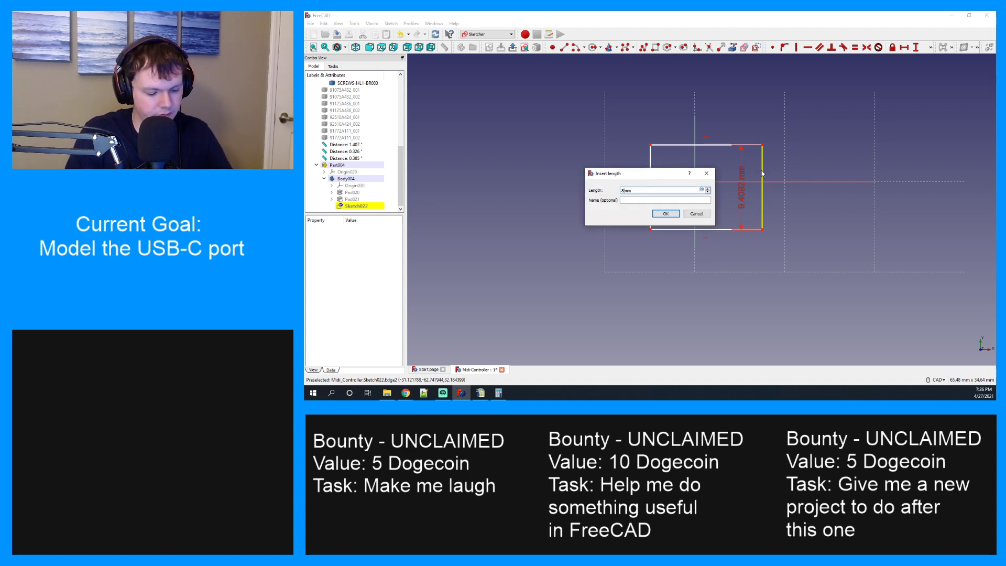
pyautogui.press('Return')
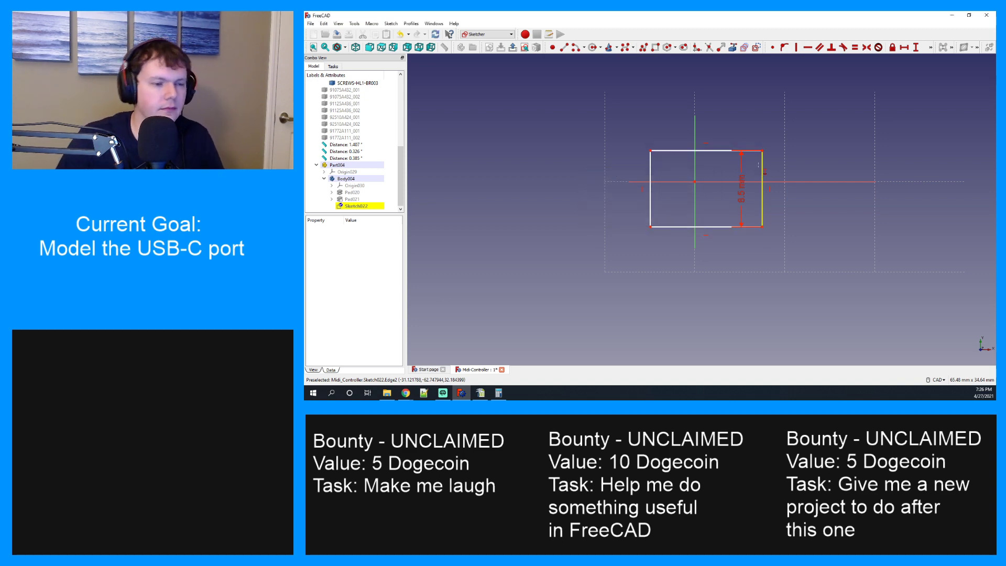
pyautogui.click(714, 151)
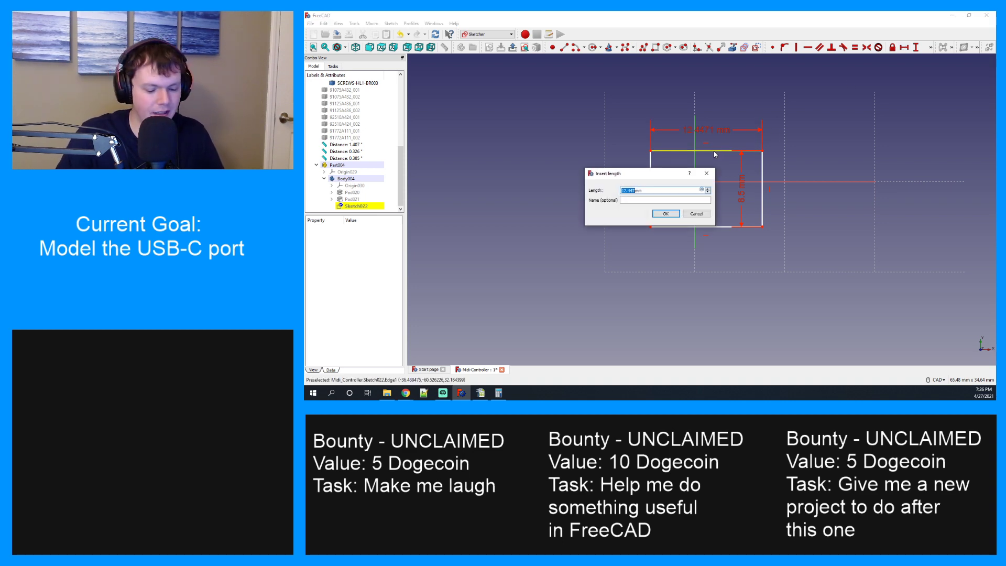
pyautogui.write('9')
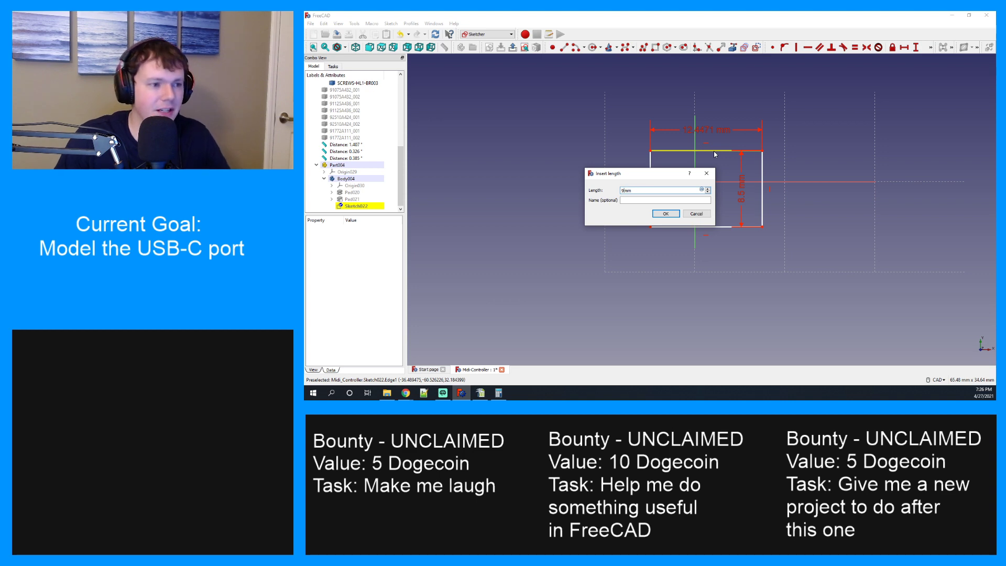
pyautogui.click(662, 214)
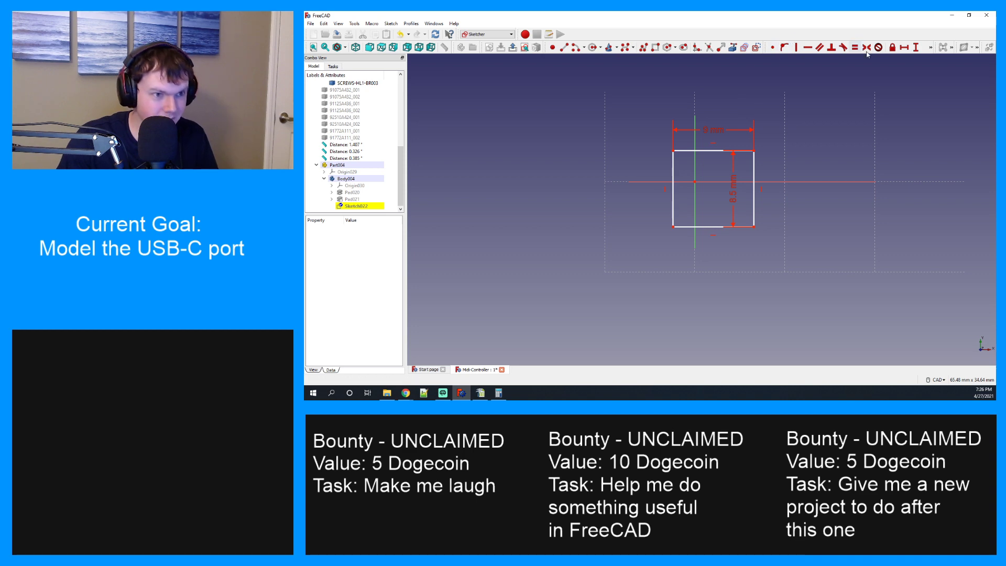
# Centre the rectangle by constraining its upper edge 4.25 mm vertically and its right edge 4.5 mm horizontally from the origin.
pyautogui.click(931, 48)
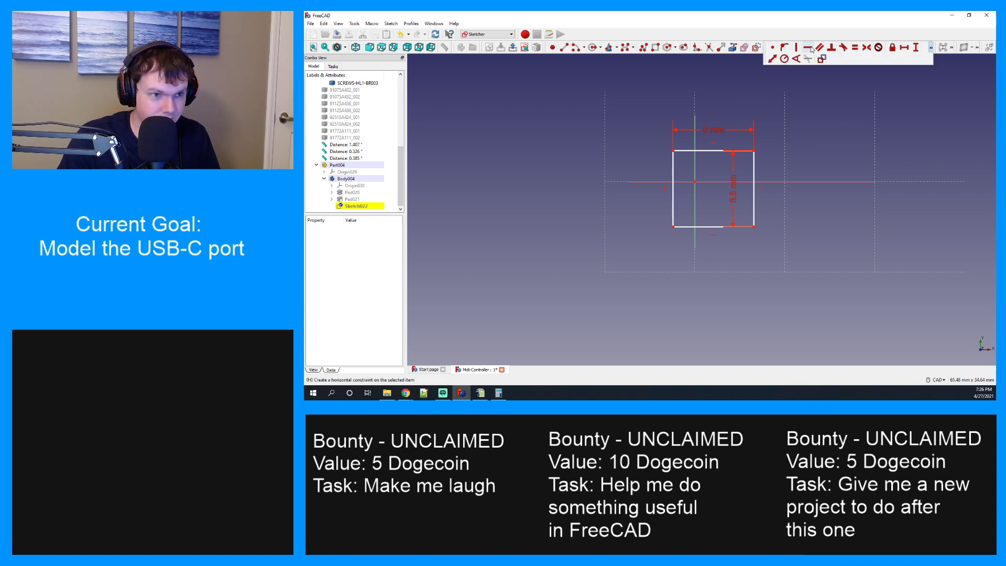
pyautogui.click(695, 177)
pyautogui.click(700, 155)
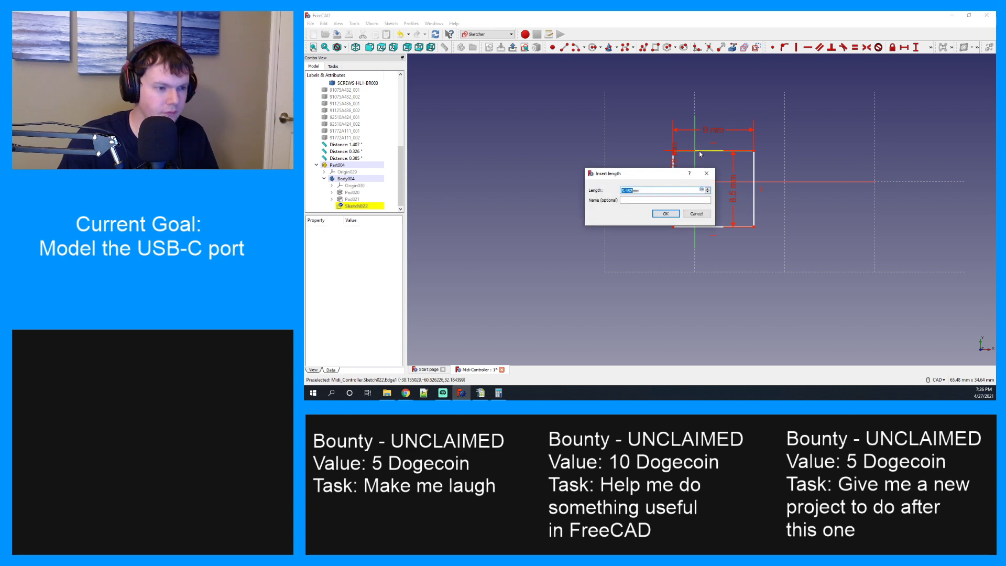
pyautogui.write('4.5')
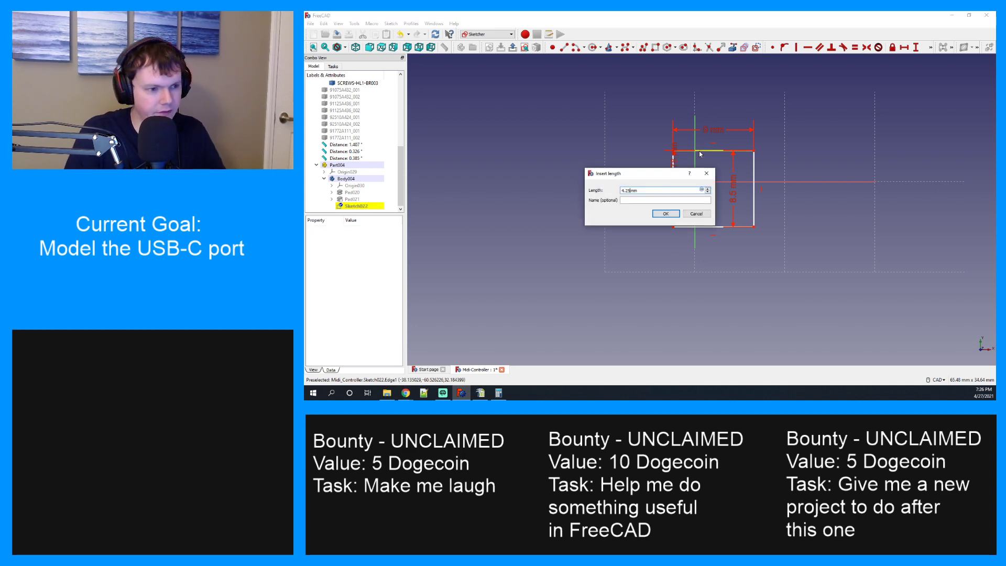
pyautogui.press('Return')
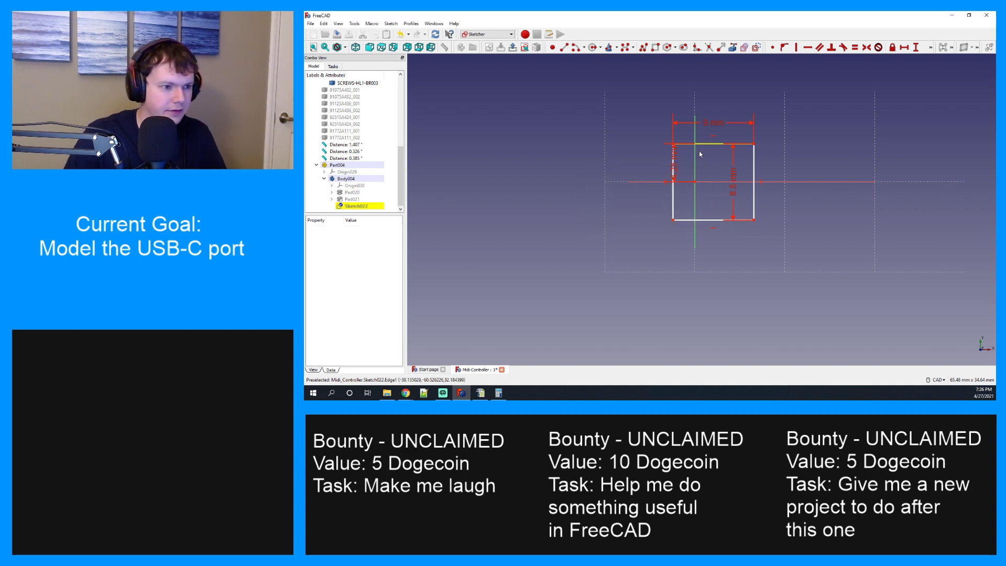
pyautogui.click(695, 182)
pyautogui.click(754, 186)
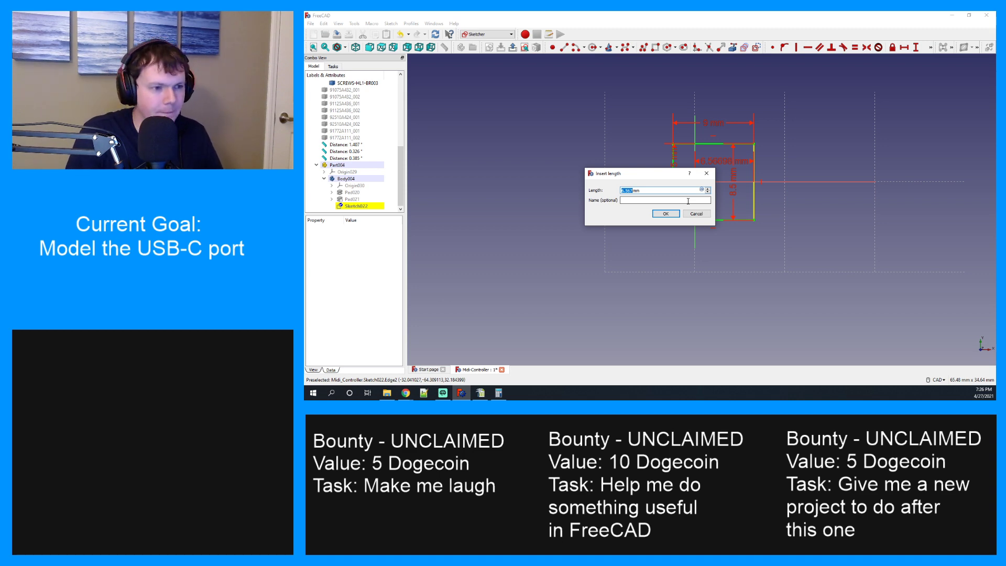
pyautogui.write('4.5')
pyautogui.press('Return')
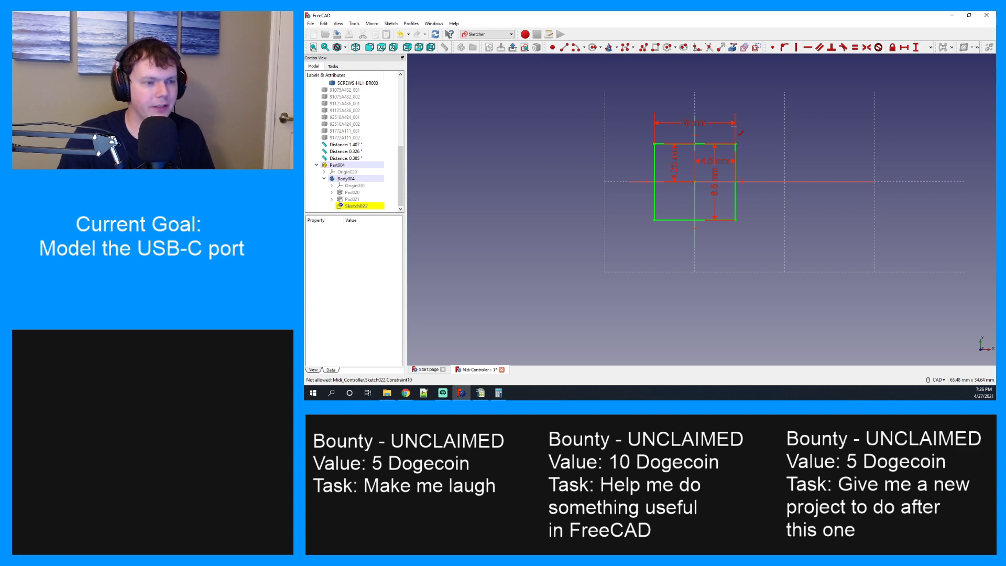
# Move the 4.25 mm, 4.5 mm and 8.5 mm dimensions outside the rectangle's outline.
pyautogui.moveTo(674, 167); pyautogui.dragTo(614, 169)
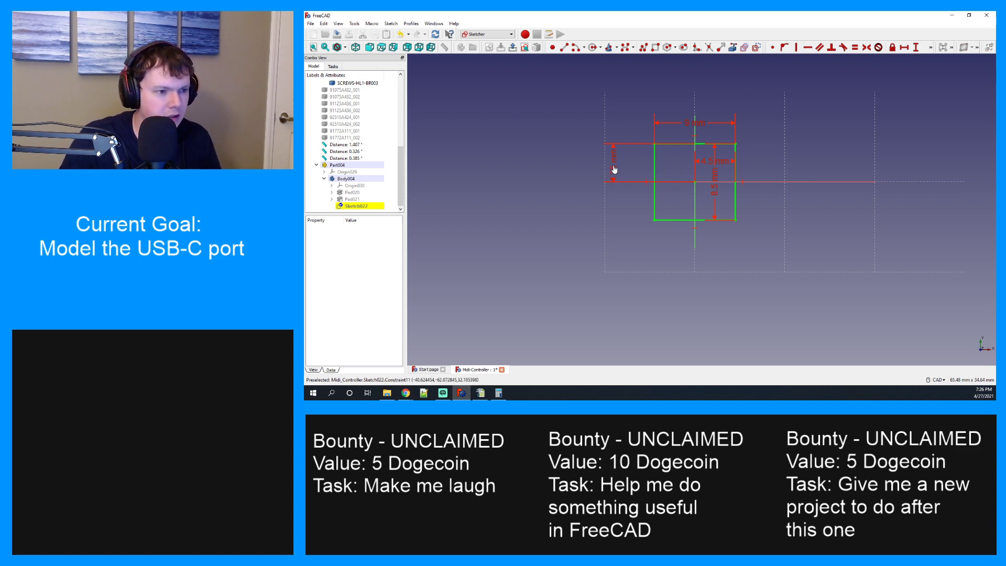
pyautogui.moveTo(710, 161); pyautogui.dragTo(728, 238)
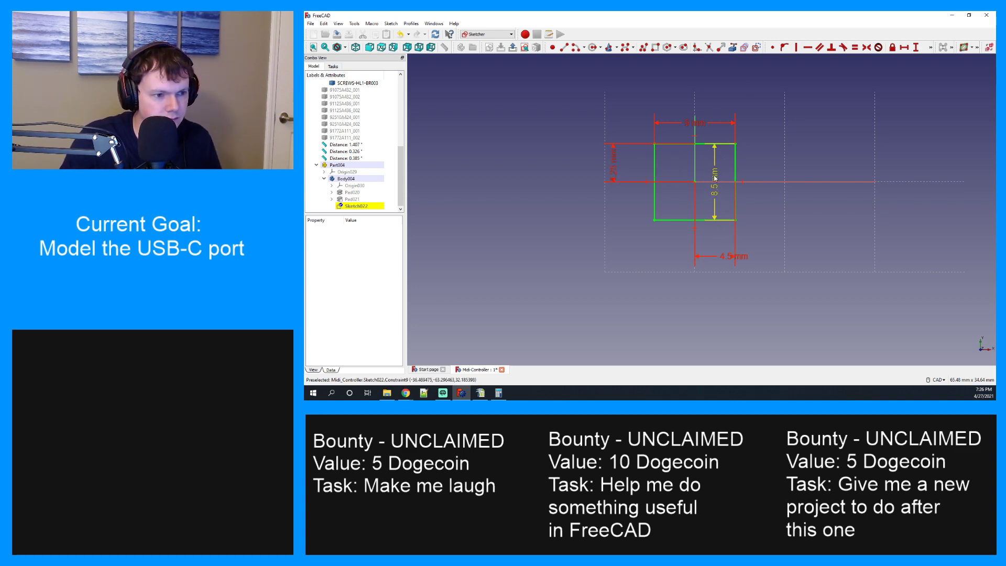
pyautogui.moveTo(714, 178); pyautogui.dragTo(779, 178)
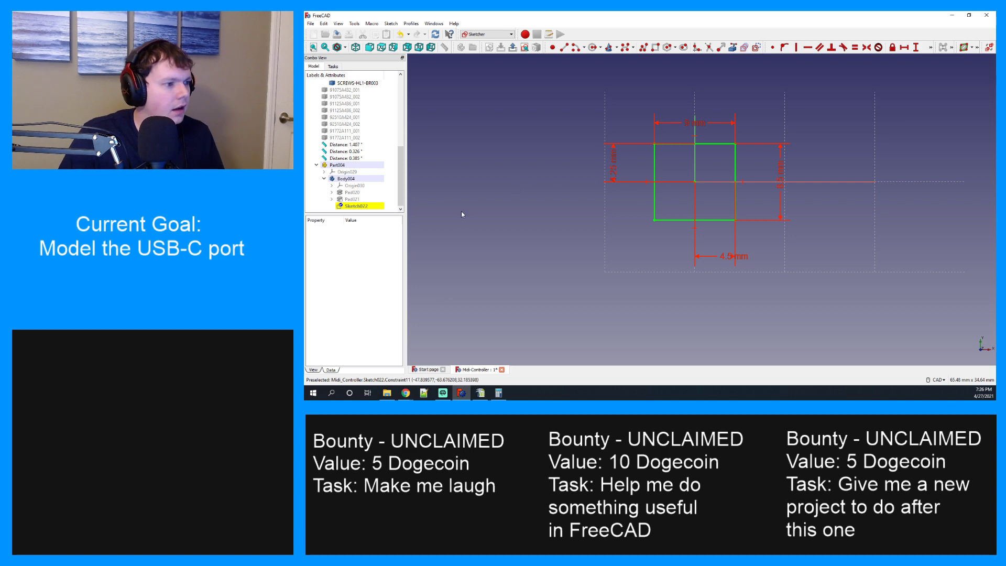
# Close the sketch and pad the 9 × 8.5 mm rectangle outward from the end face with the default length.
pyautogui.click(334, 67)
pyautogui.click(341, 83)
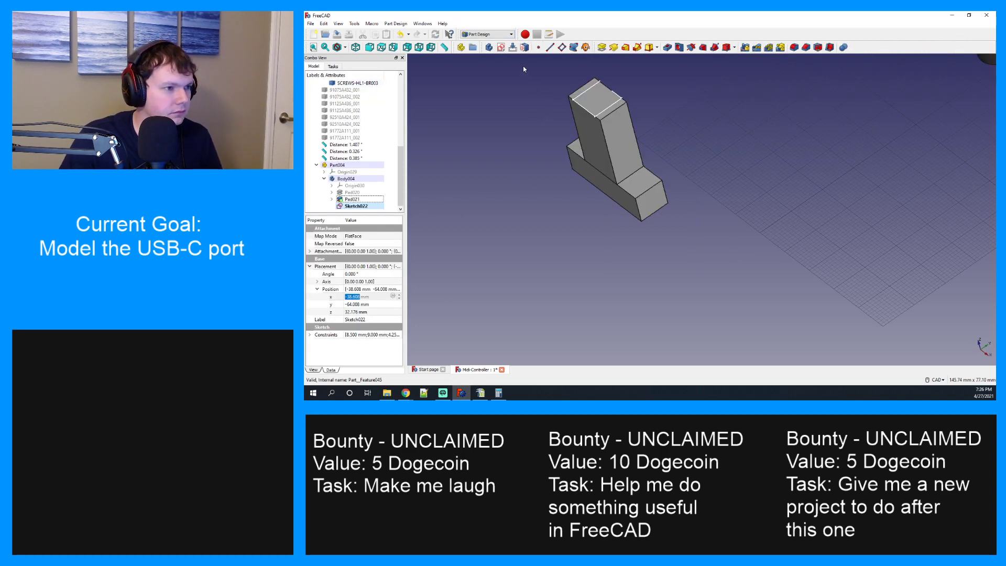
pyautogui.click(602, 48)
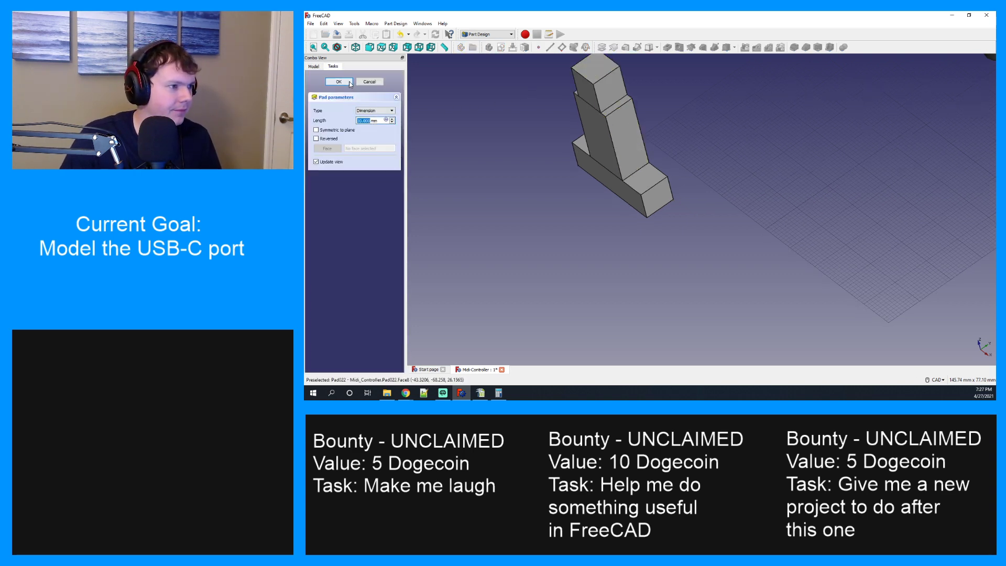
pyautogui.press('Return')
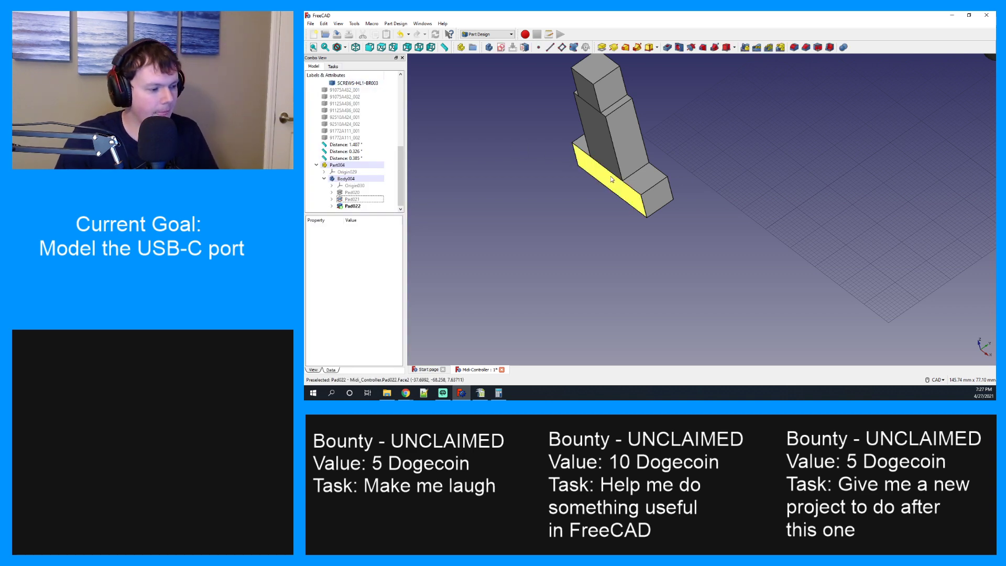
# Create a new sketch on the outer face of the wide flange, opposite the padded body.
pyautogui.moveTo(628, 154)
pyautogui.mouseDown(button='middle')
pyautogui.moveTo(630, 168)
pyautogui.moveTo(639, 161)
pyautogui.mouseUp(button='middle')
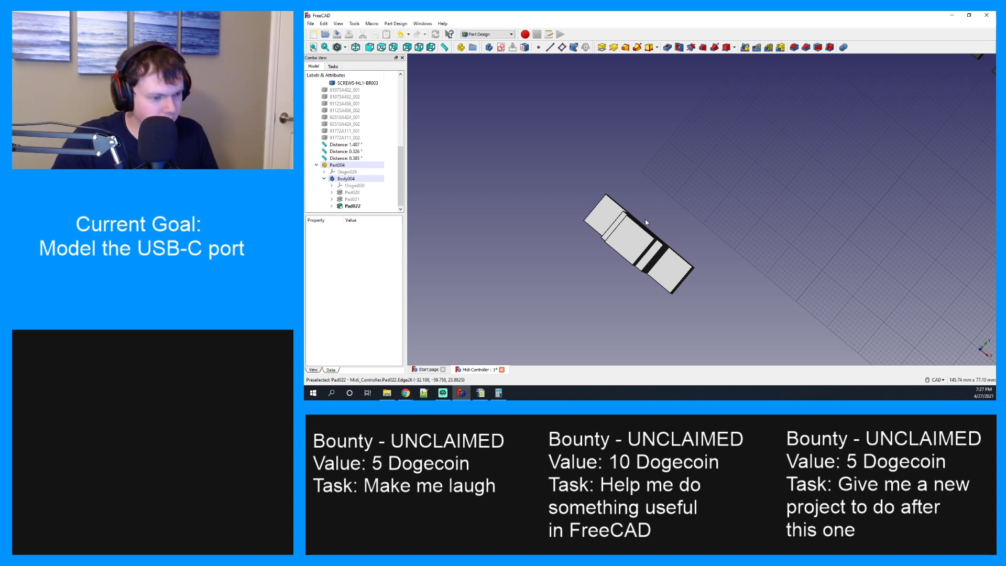
pyautogui.moveTo(646, 219); pyautogui.dragTo(793, 79, button='middle')
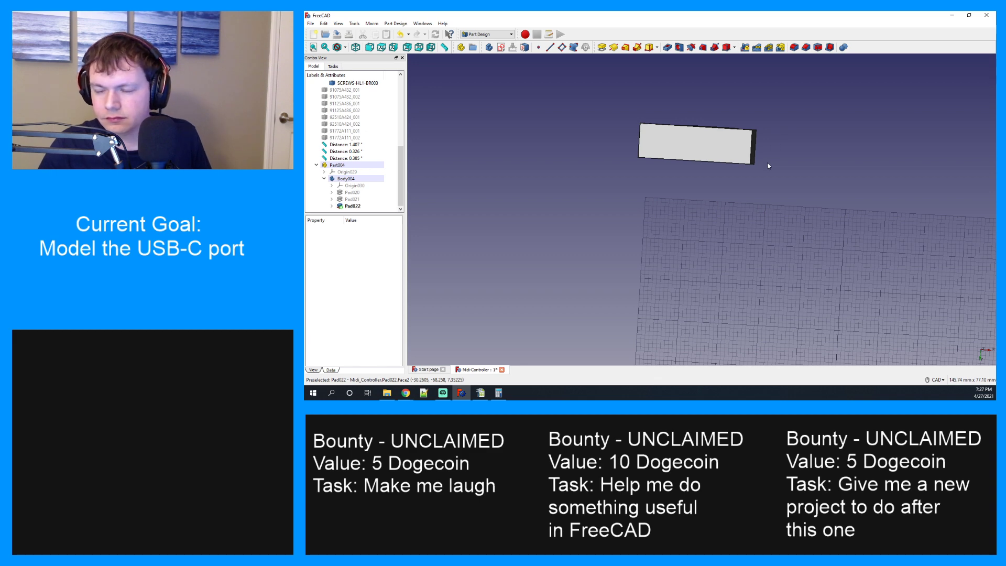
pyautogui.scroll(3, 707, 145)
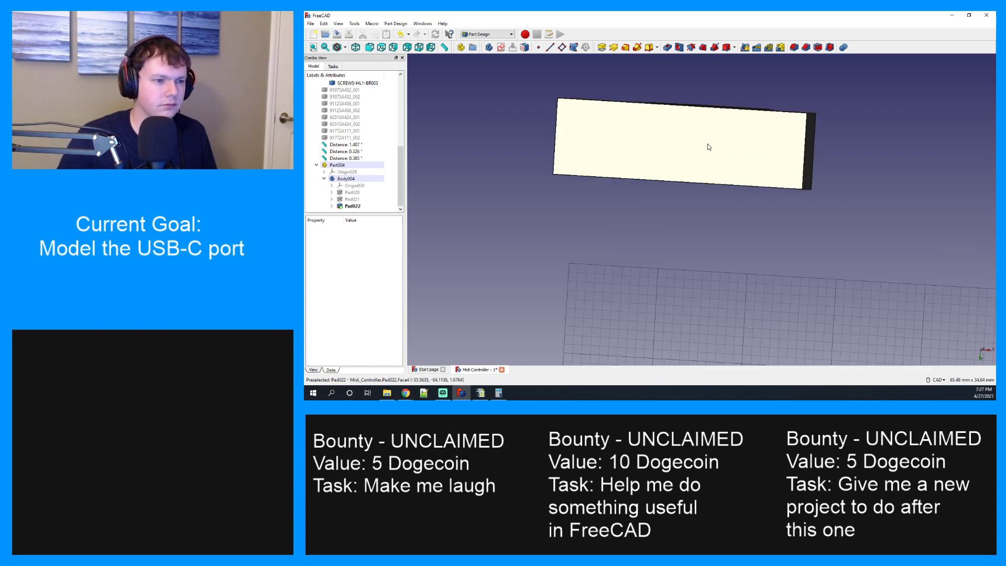
pyautogui.moveTo(690, 171)
pyautogui.mouseDown(button='middle')
pyautogui.moveTo(697, 180)
pyautogui.moveTo(703, 163)
pyautogui.moveTo(689, 173)
pyautogui.mouseUp(button='middle')
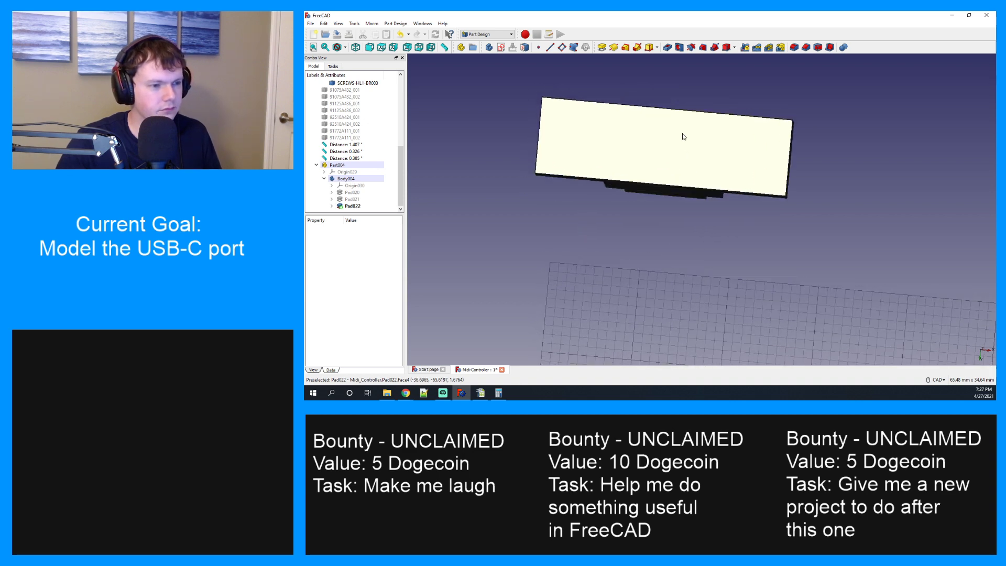
pyautogui.click(654, 153)
pyautogui.click(552, 215)
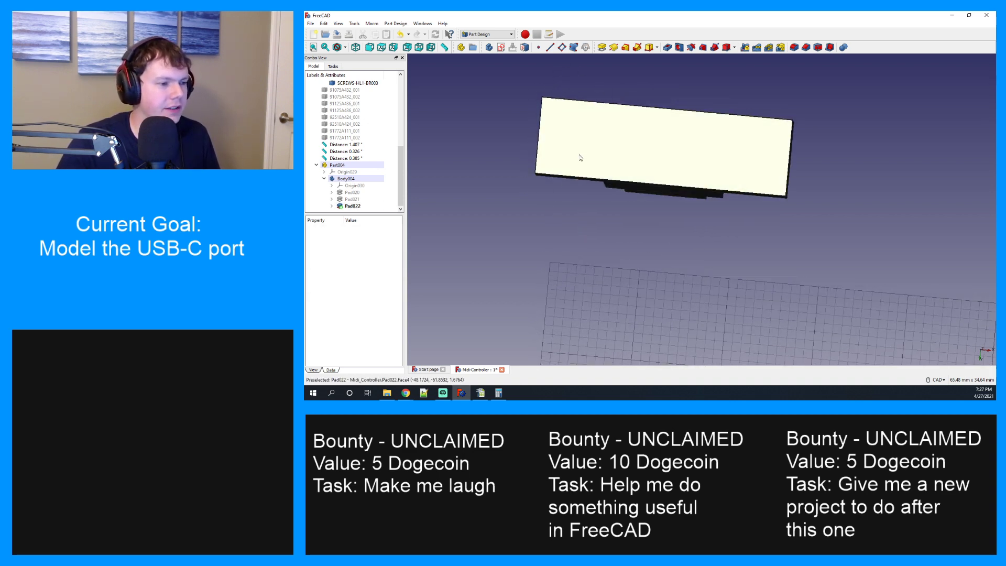
pyautogui.click(580, 150)
pyautogui.click(501, 47)
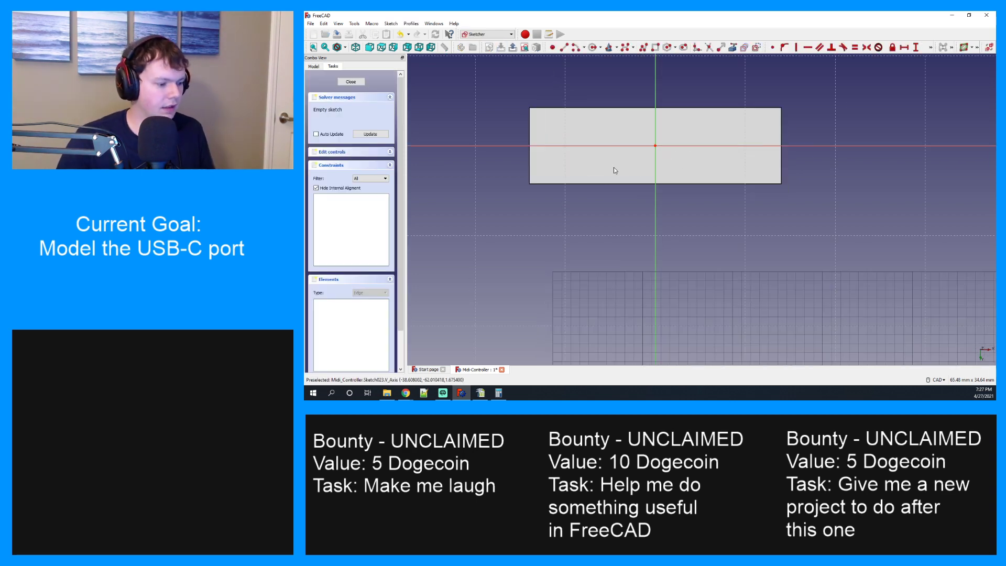
# Draw a circle of about 2.4 mm radius near the left end of the flange face.
pyautogui.click(593, 48)
pyautogui.click(561, 140)
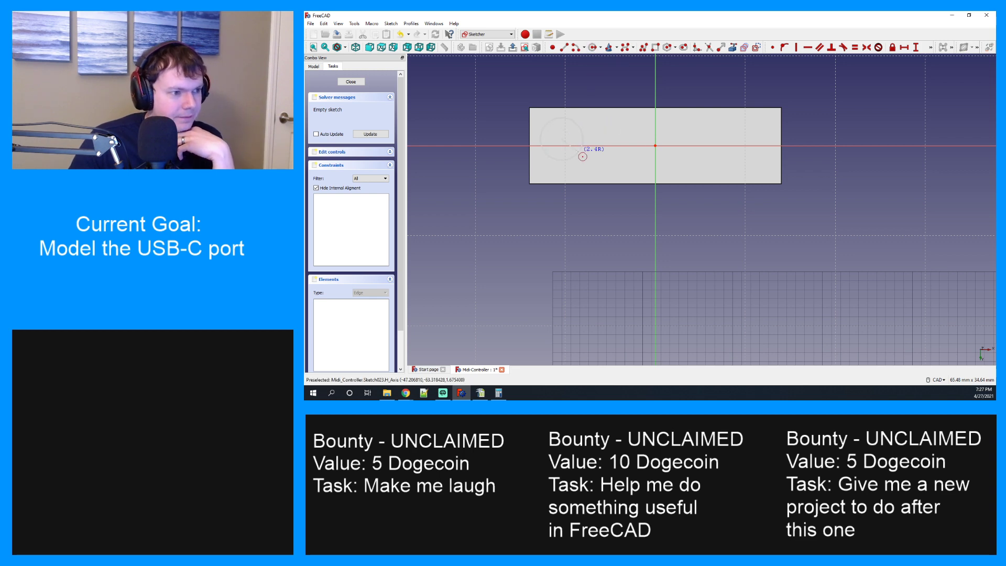
pyautogui.click(580, 152)
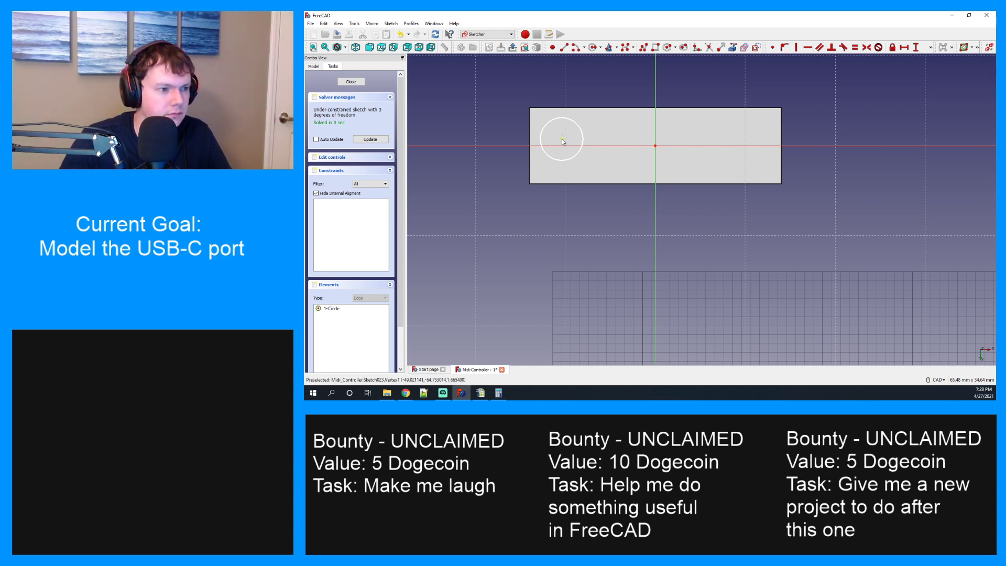
# Move the circle's centre near the horizontal axis and set its distance from the sketch origin to 10 mm.
pyautogui.moveTo(561, 139); pyautogui.dragTo(565, 150)
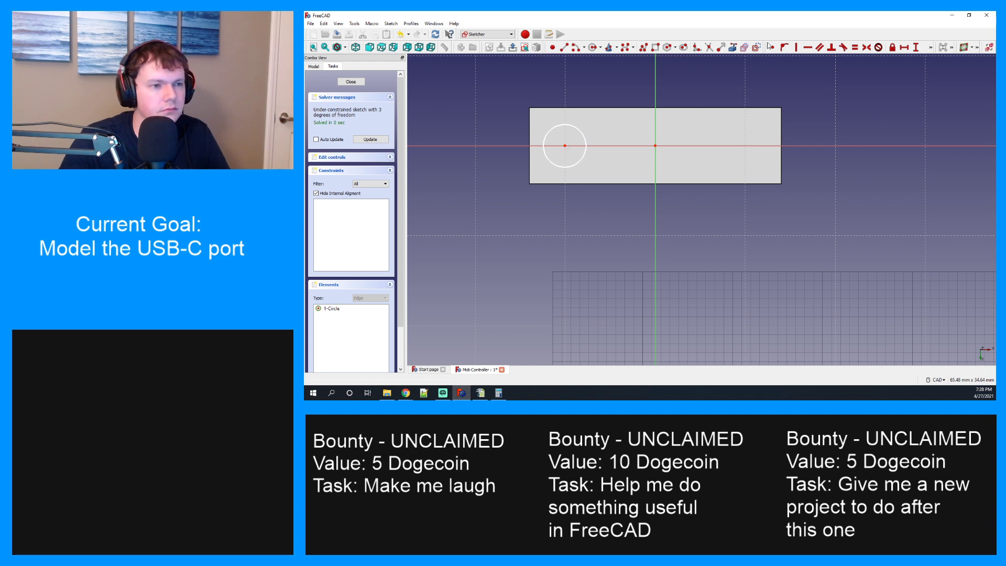
pyautogui.click(931, 48)
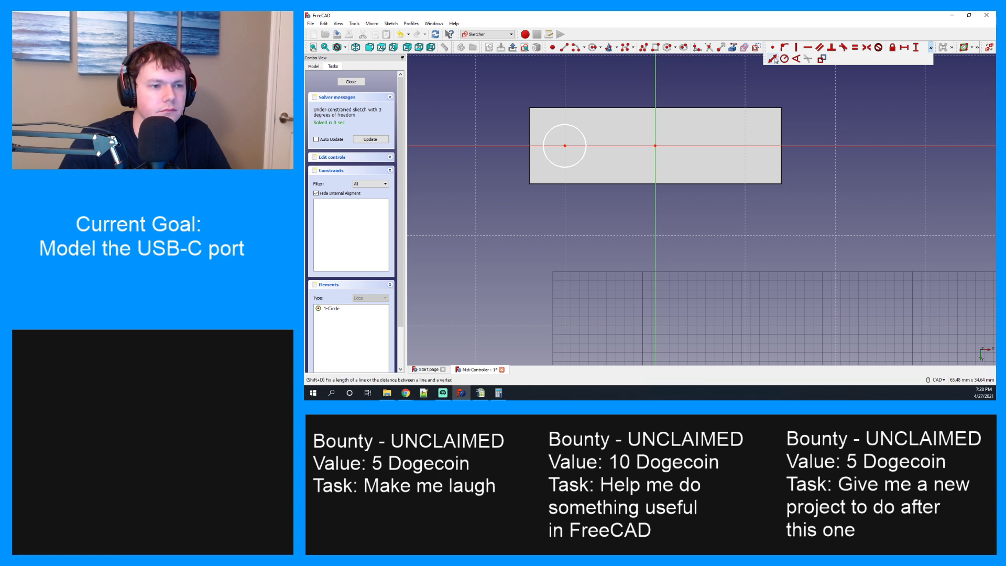
pyautogui.click(655, 146)
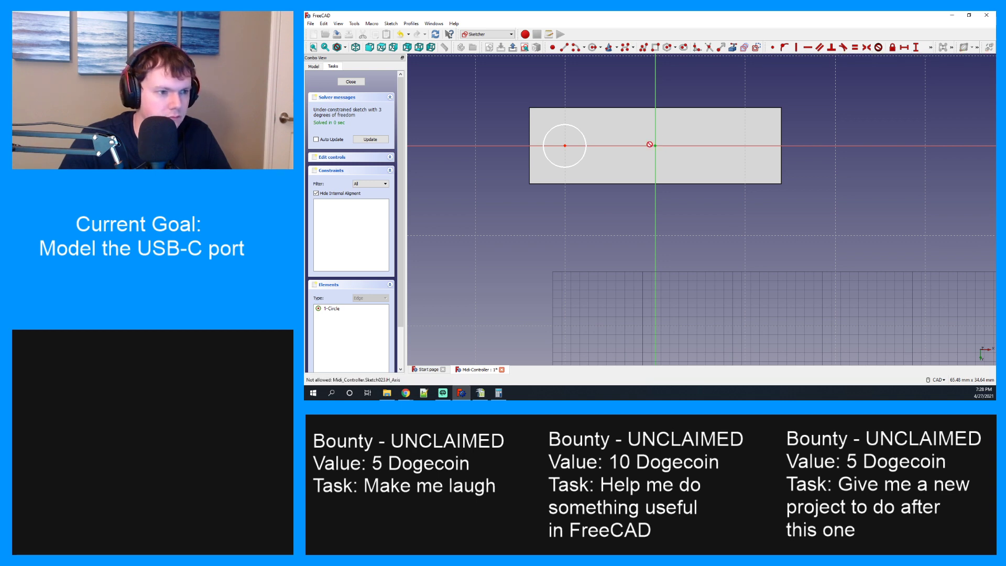
pyautogui.click(565, 146)
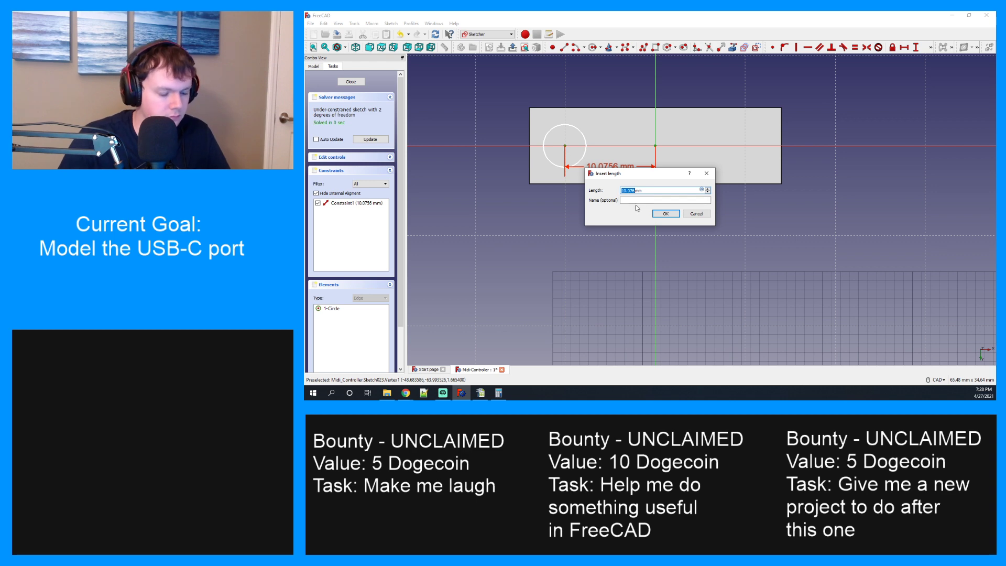
pyautogui.write('10')
pyautogui.press('Return')
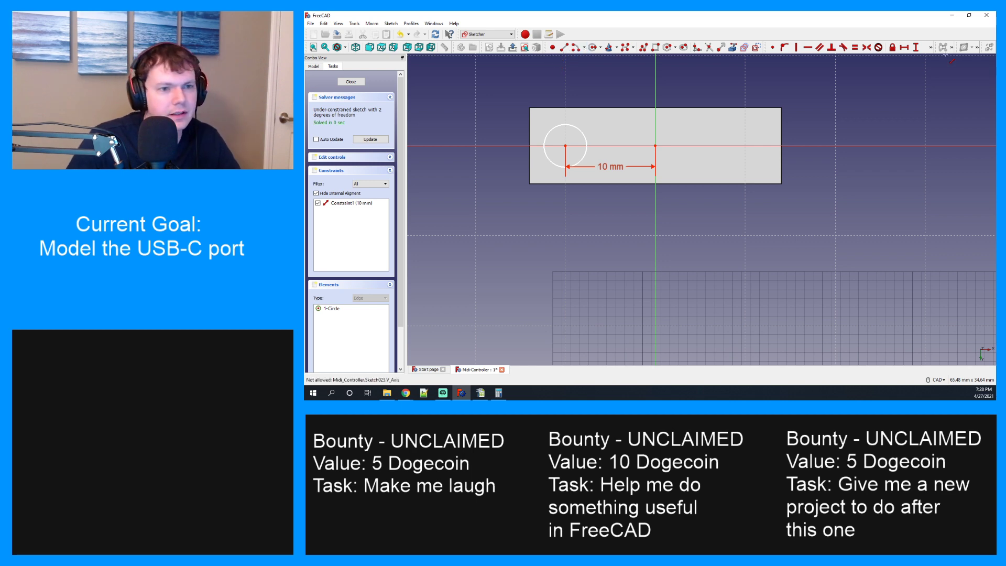
# Constrain the circle's radius to 1.5 mm.
pyautogui.click(930, 48)
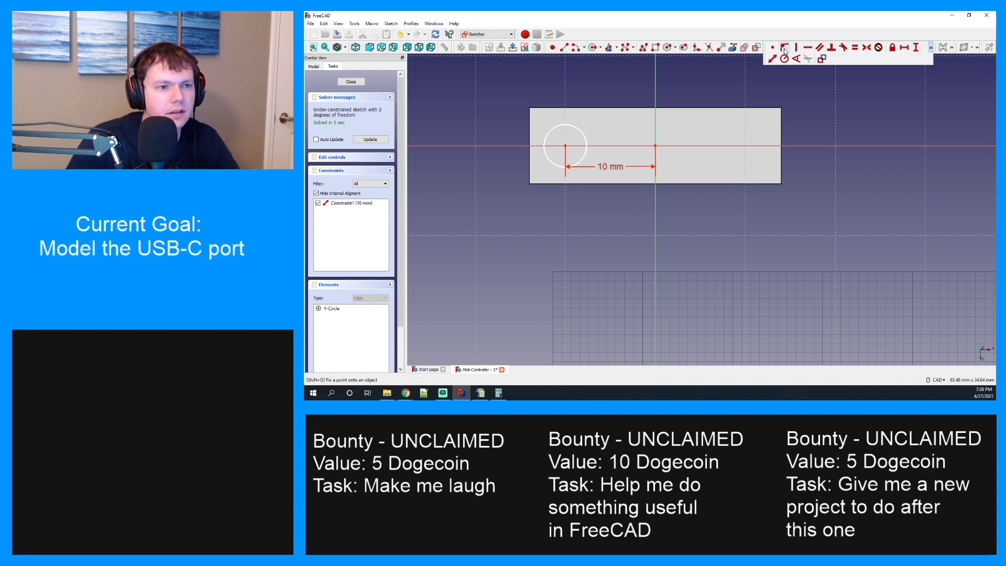
pyautogui.click(784, 59)
pyautogui.click(564, 127)
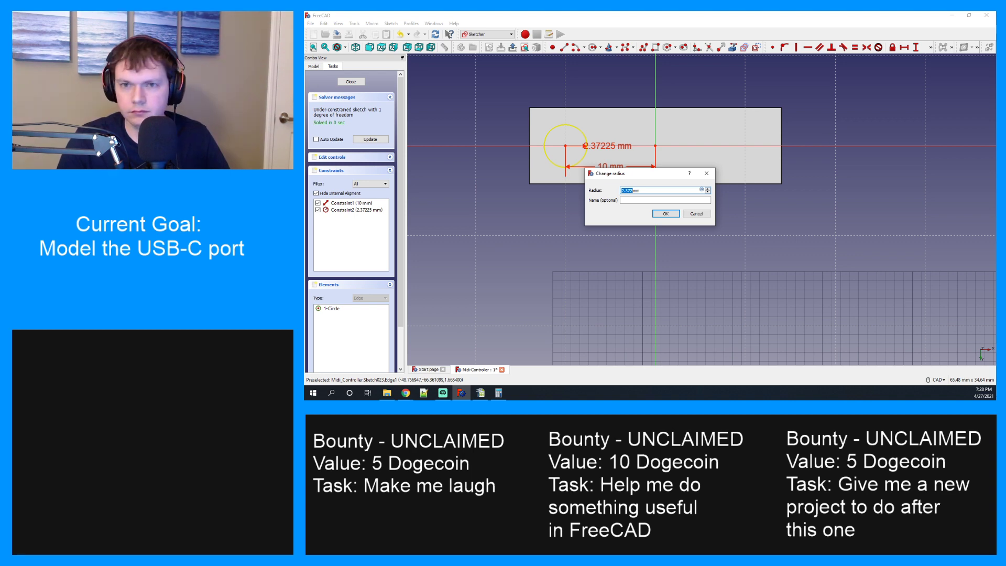
pyautogui.hotkey('alt', 'Tab')
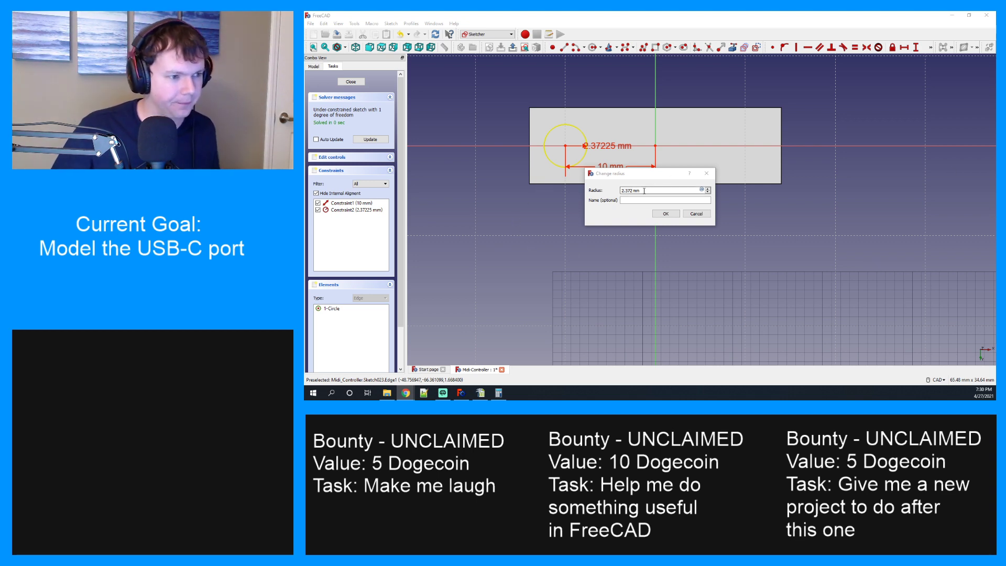
pyautogui.moveTo(632, 192); pyautogui.dragTo(622, 189)
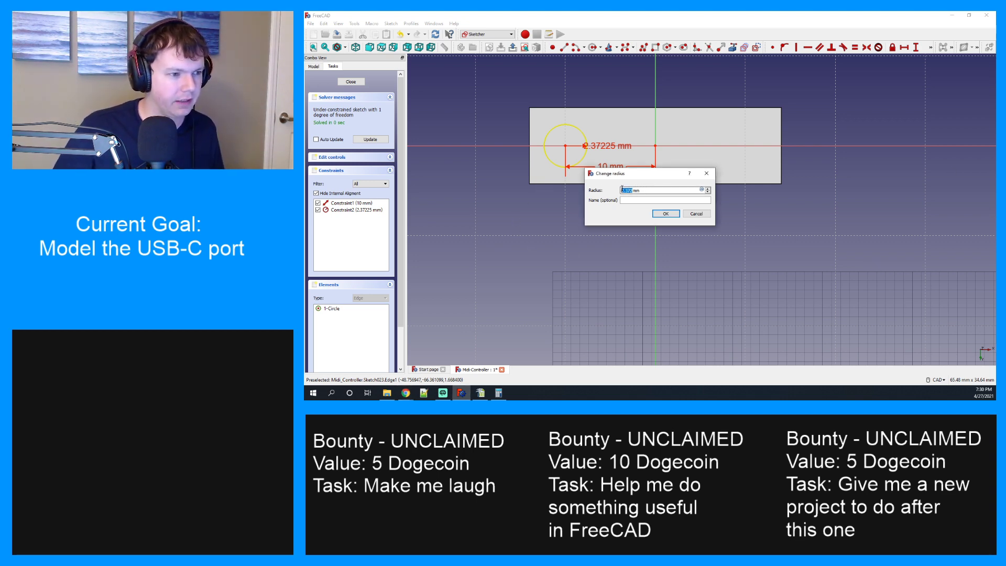
pyautogui.write('1.5')
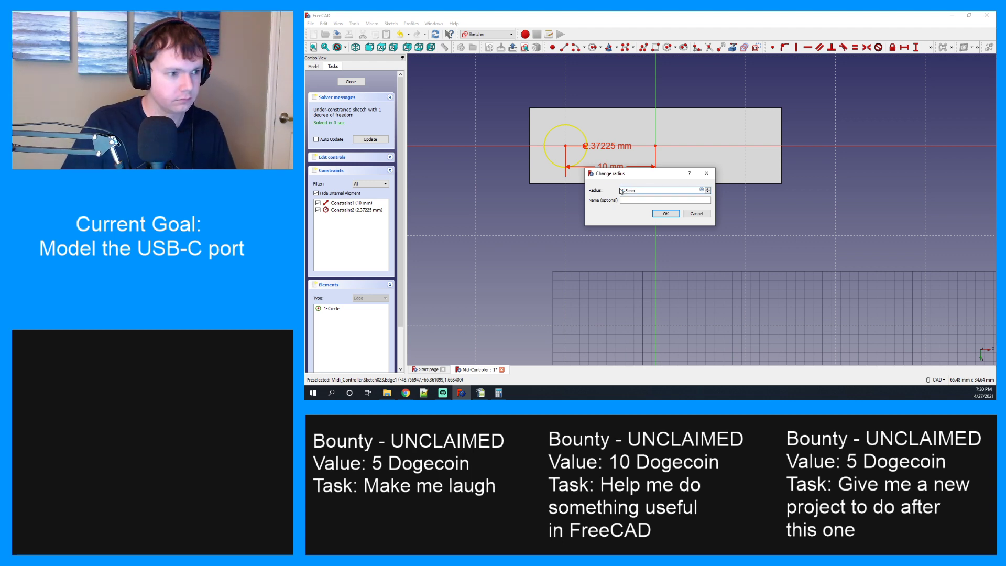
pyautogui.press('Return')
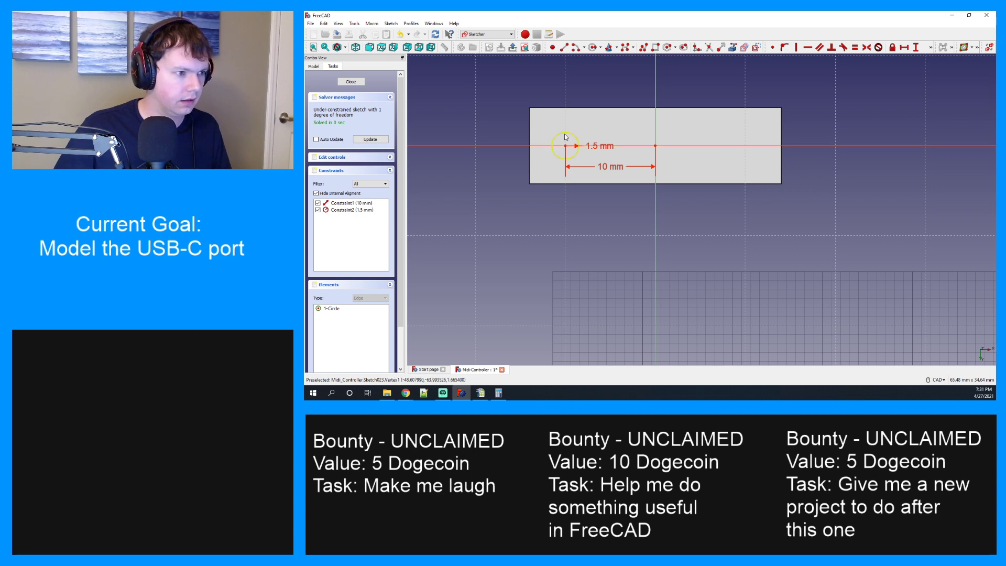
pyautogui.moveTo(566, 146)
pyautogui.mouseDown()
pyautogui.moveTo(567, 128)
pyautogui.moveTo(634, 236)
pyautogui.moveTo(614, 242)
pyautogui.moveTo(574, 199)
pyautogui.moveTo(549, 150)
pyautogui.mouseUp()
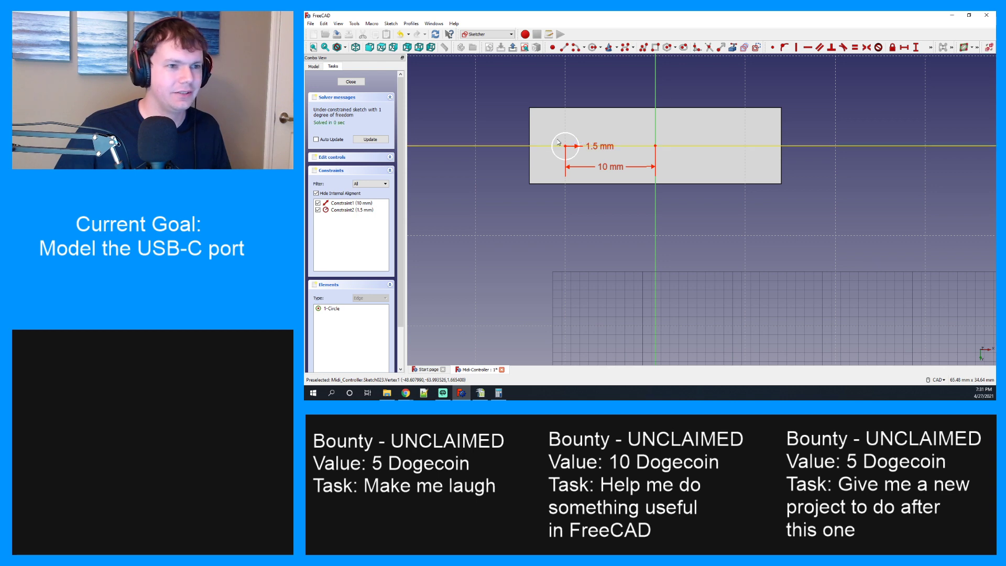
pyautogui.click(930, 48)
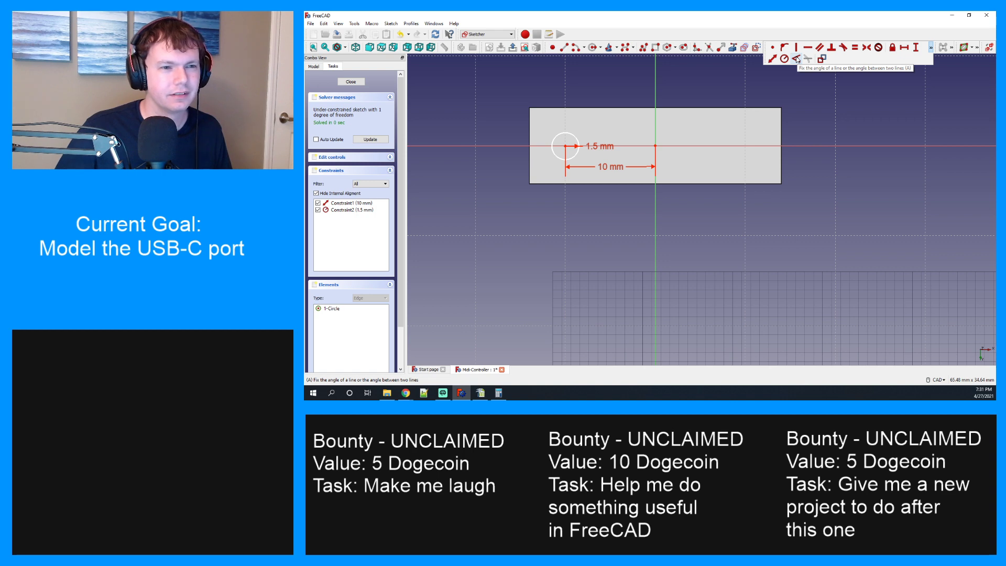
pyautogui.click(797, 59)
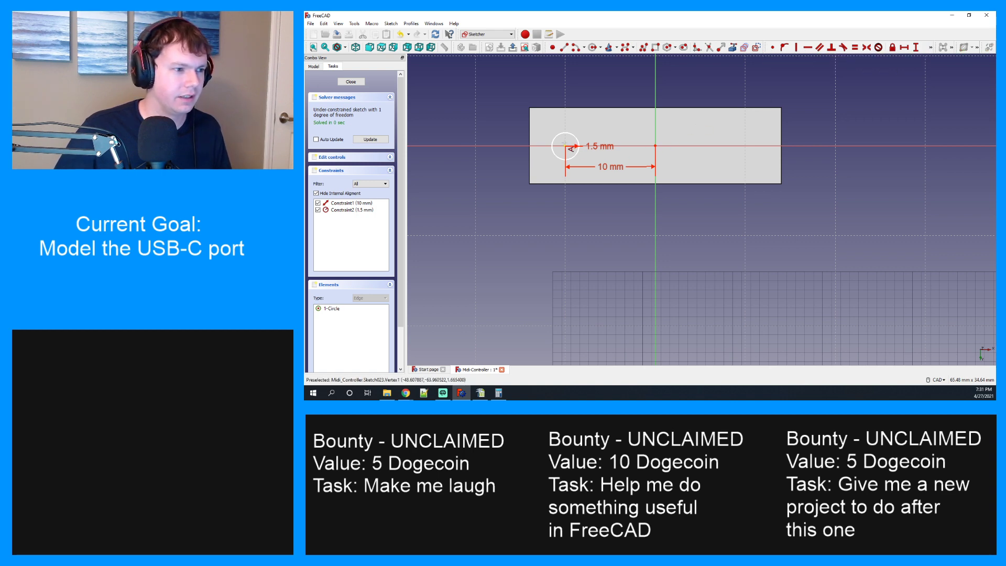
pyautogui.click(565, 146)
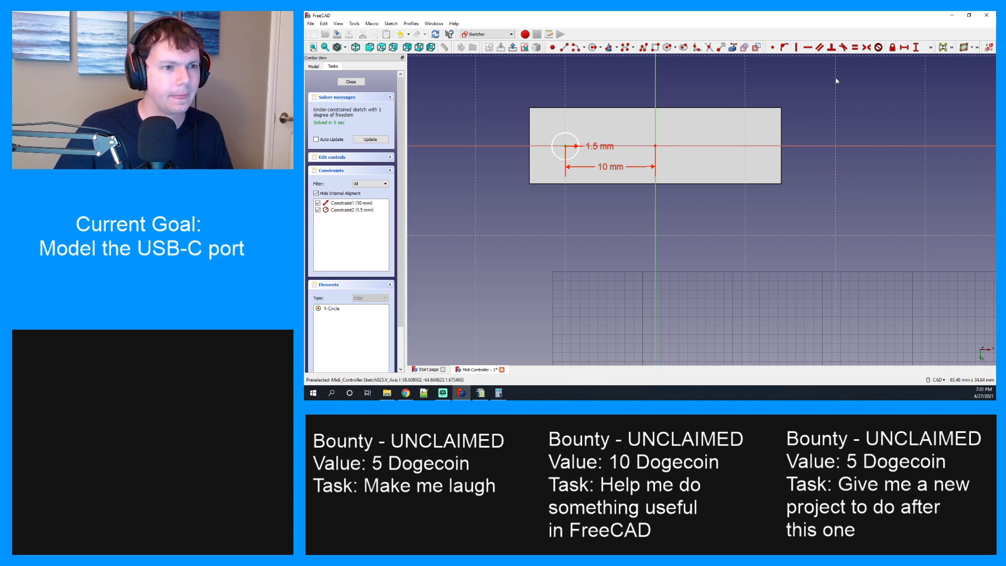
pyautogui.click(772, 49)
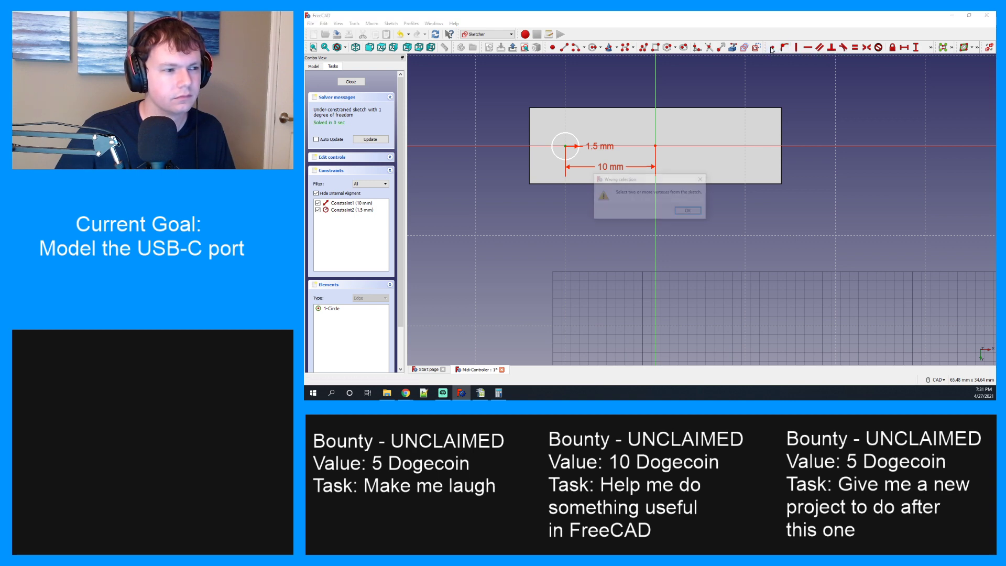
pyautogui.click(686, 214)
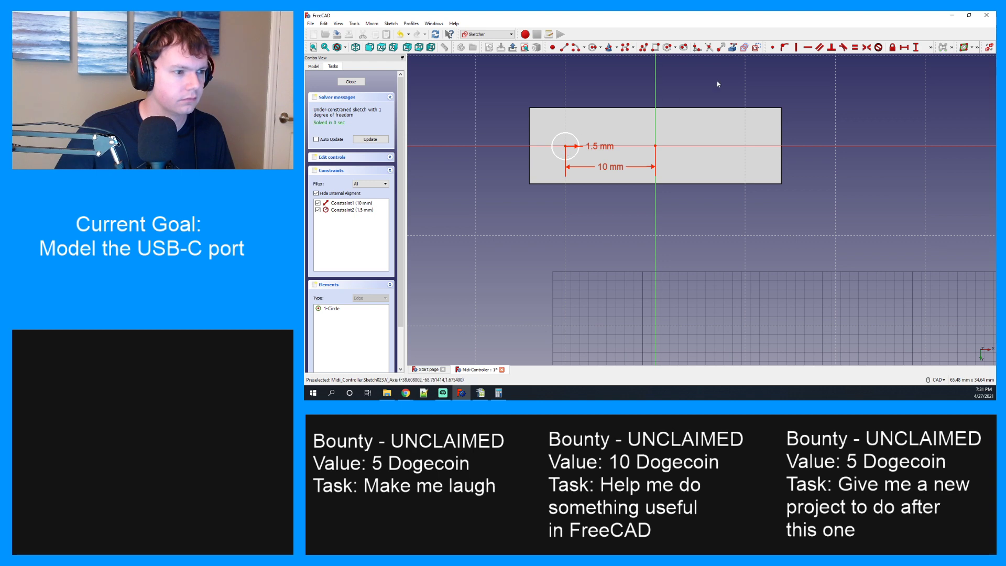
# Try to make the circle's centre coincident with the sketch origin.
pyautogui.click(785, 47)
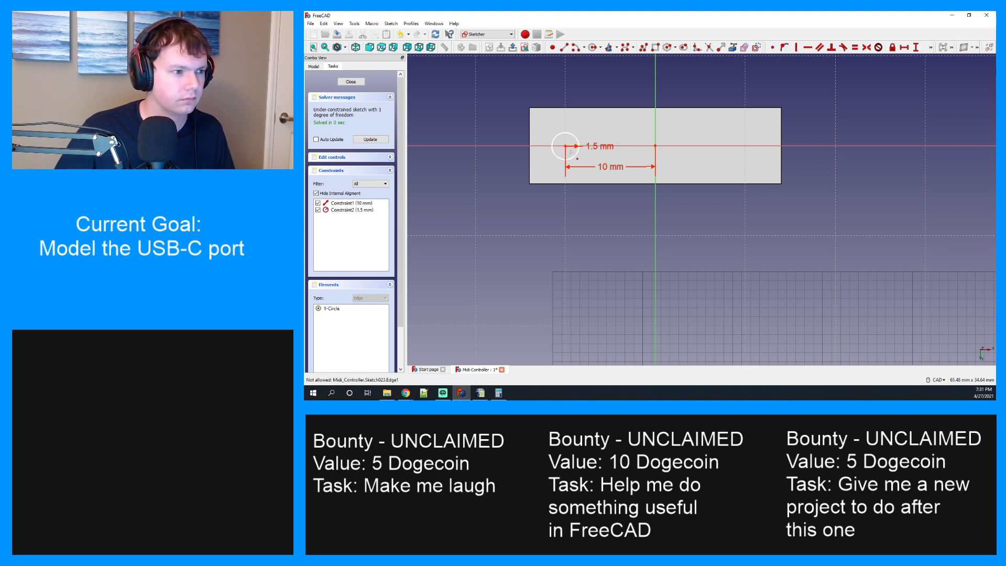
pyautogui.click(567, 147)
pyautogui.click(656, 147)
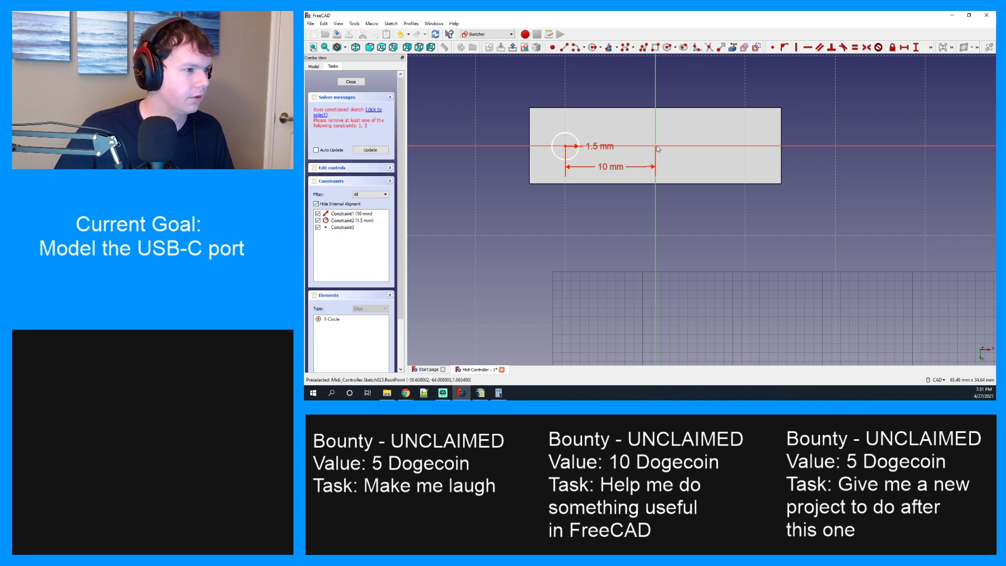
# Try to delete the conflicting coincident constraint, and deactivate it in the constraint list.
pyautogui.click(338, 228)
pyautogui.rightClick(338, 229)
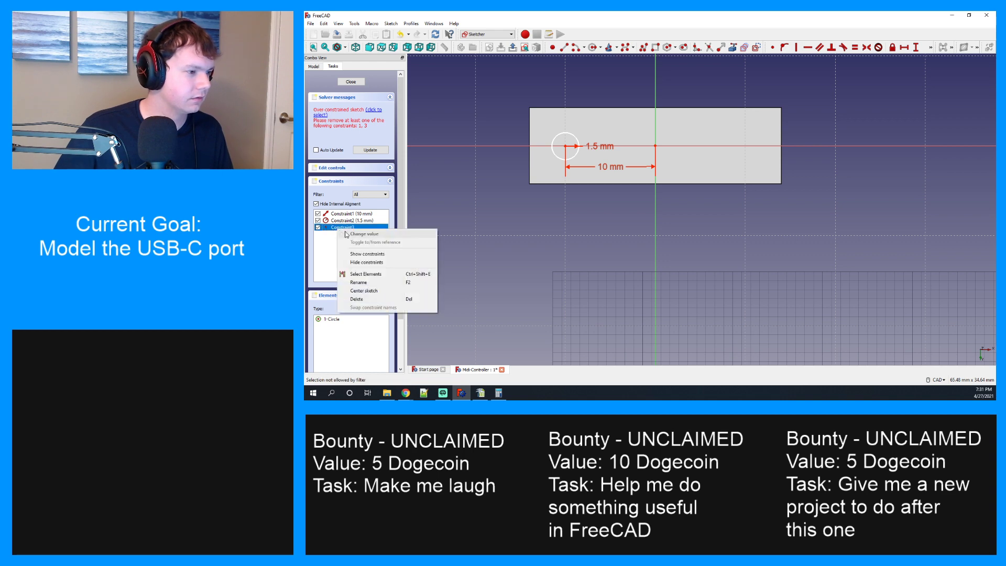
pyautogui.click(363, 300)
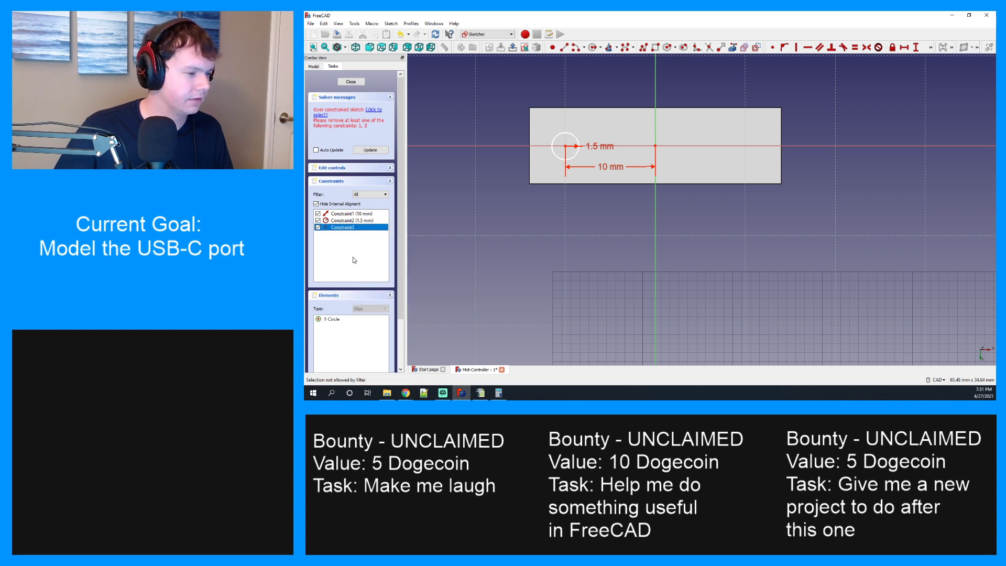
pyautogui.click(346, 229)
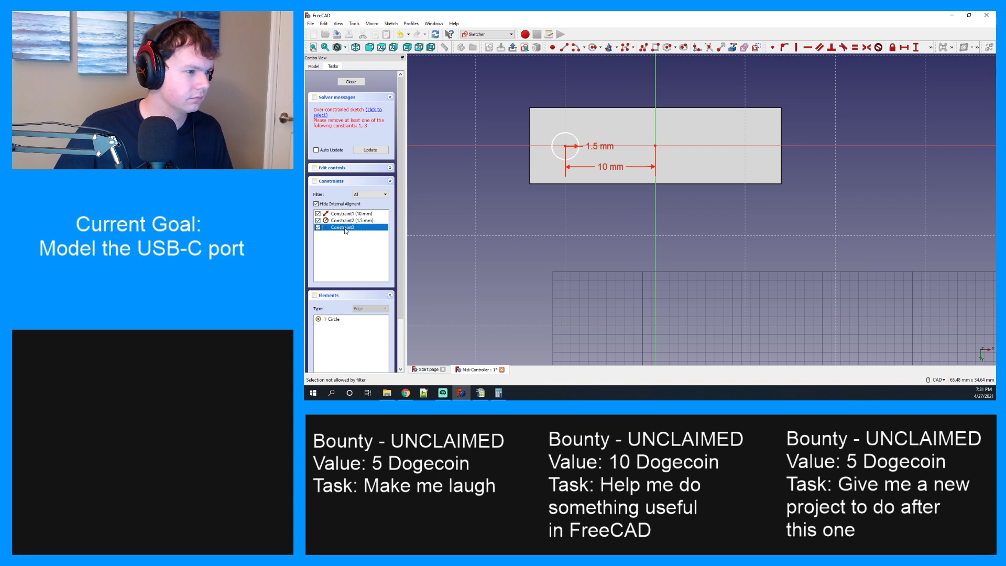
pyautogui.click(318, 228)
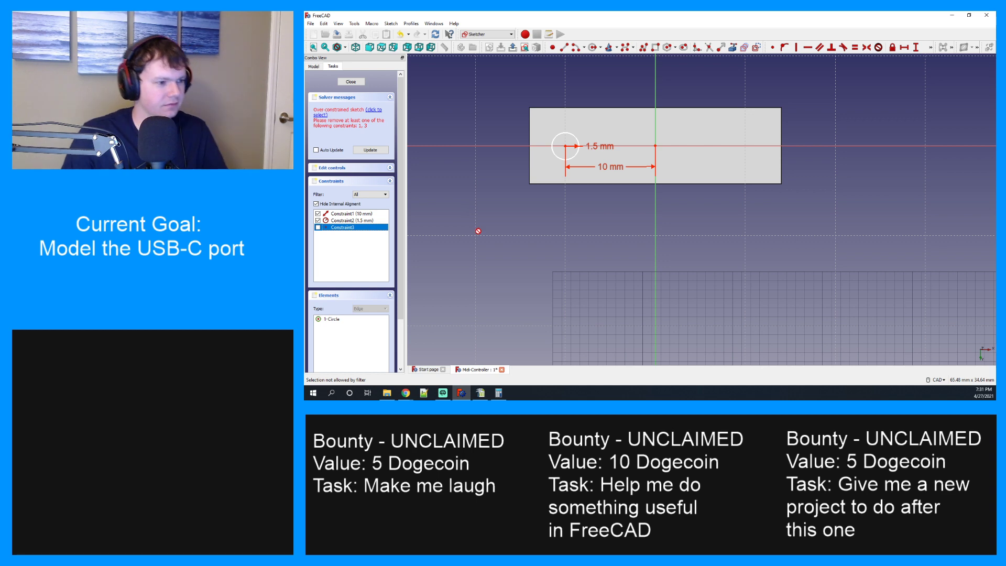
# Leave and reopen the flange-face circle sketch, and undo the coincident constraint.
pyautogui.press('Escape')
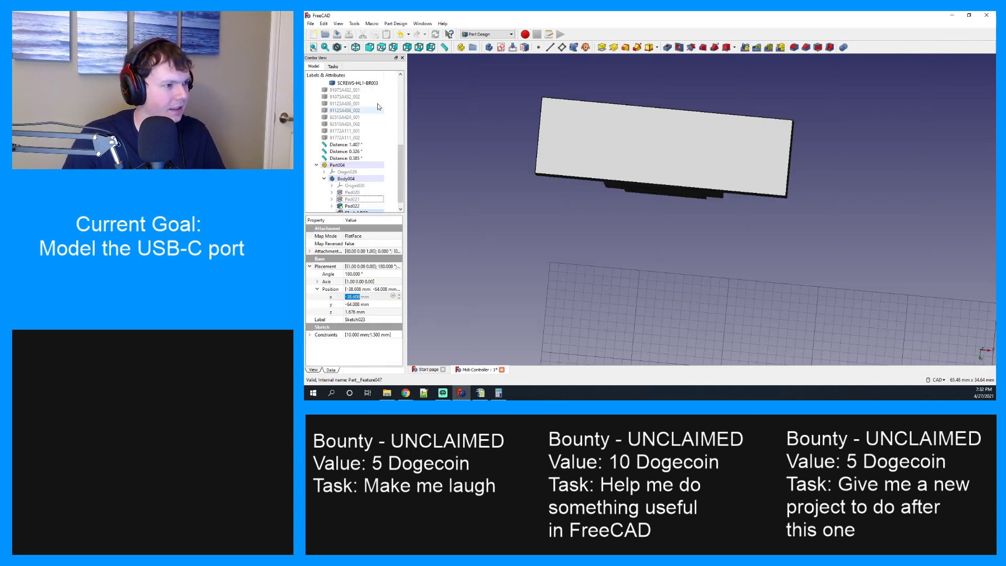
pyautogui.scroll(-1, 336, 166)
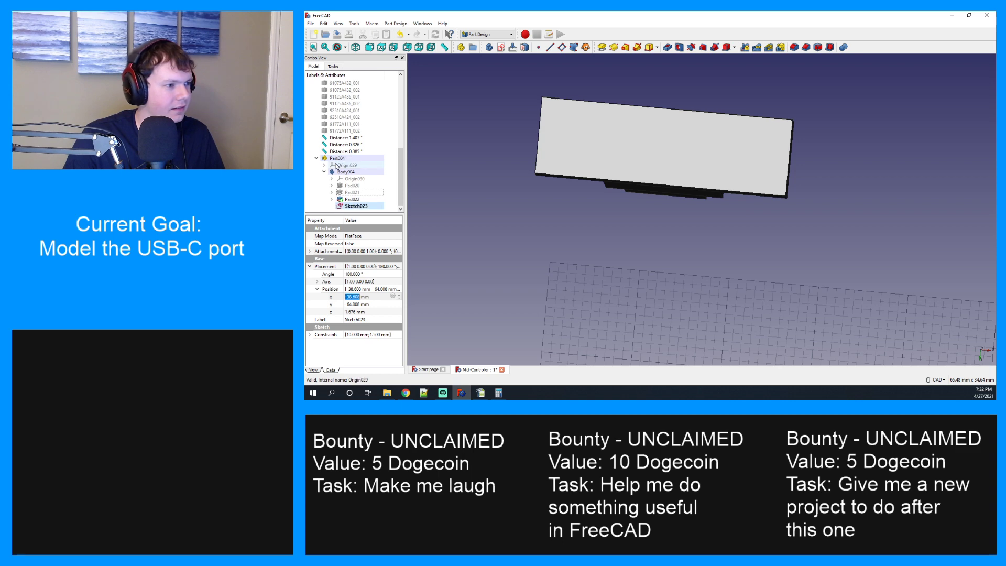
pyautogui.doubleClick(357, 206)
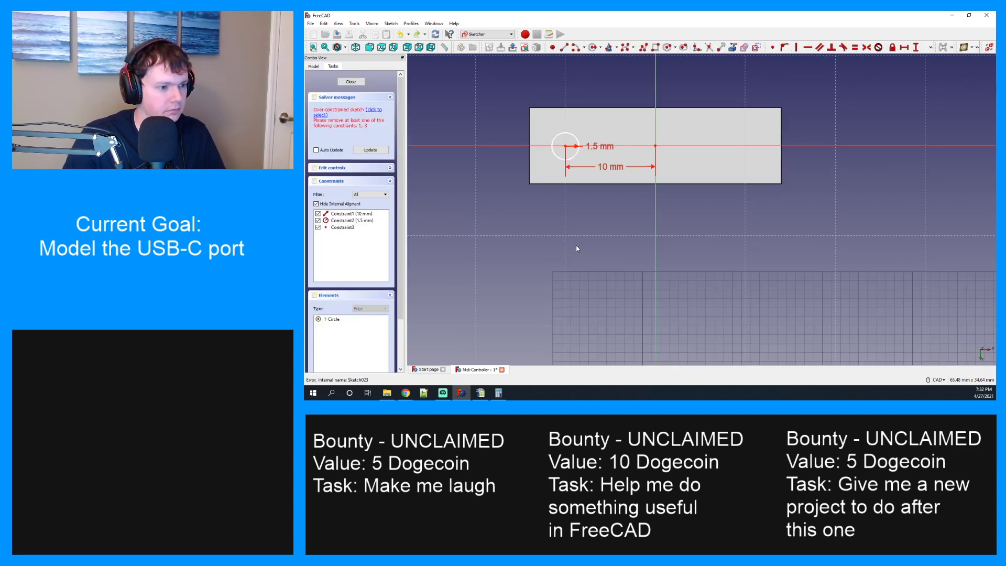
pyautogui.hotkey('ctrl', 'z')
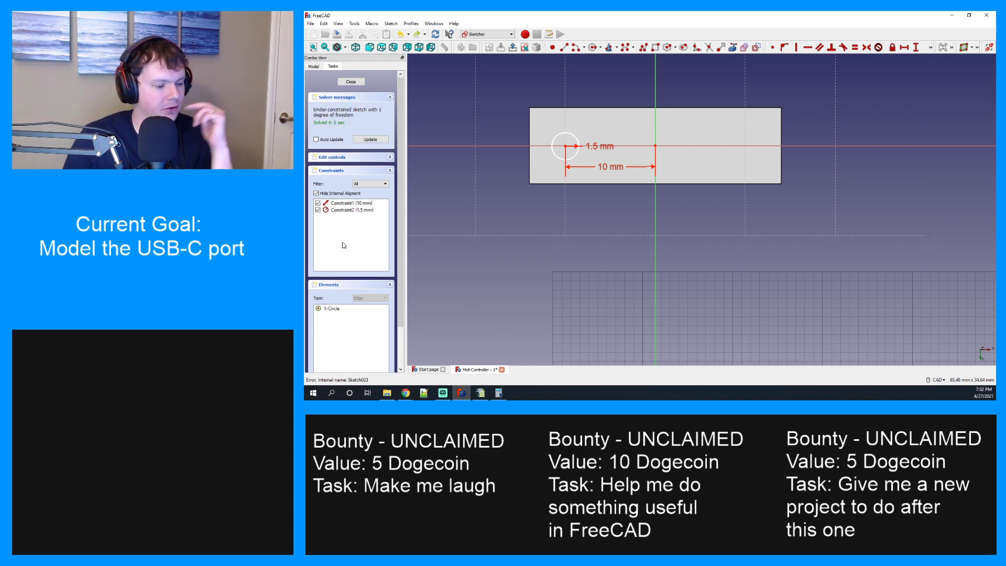
# Fix the circle's centre onto the horizontal axis with a point-on-object constraint and close the sketch.
pyautogui.scroll(6, 565, 141)
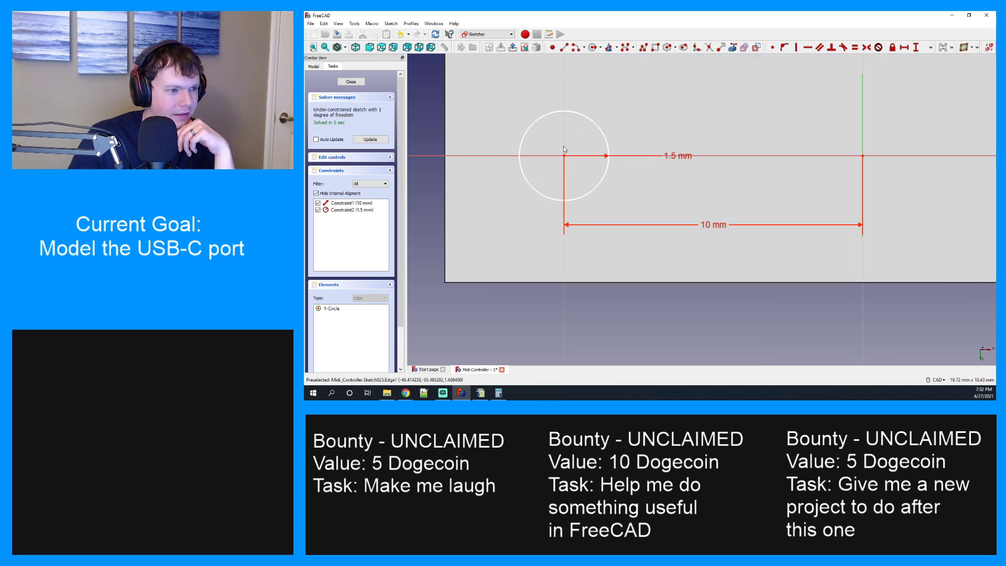
pyautogui.moveTo(563, 157); pyautogui.dragTo(569, 101)
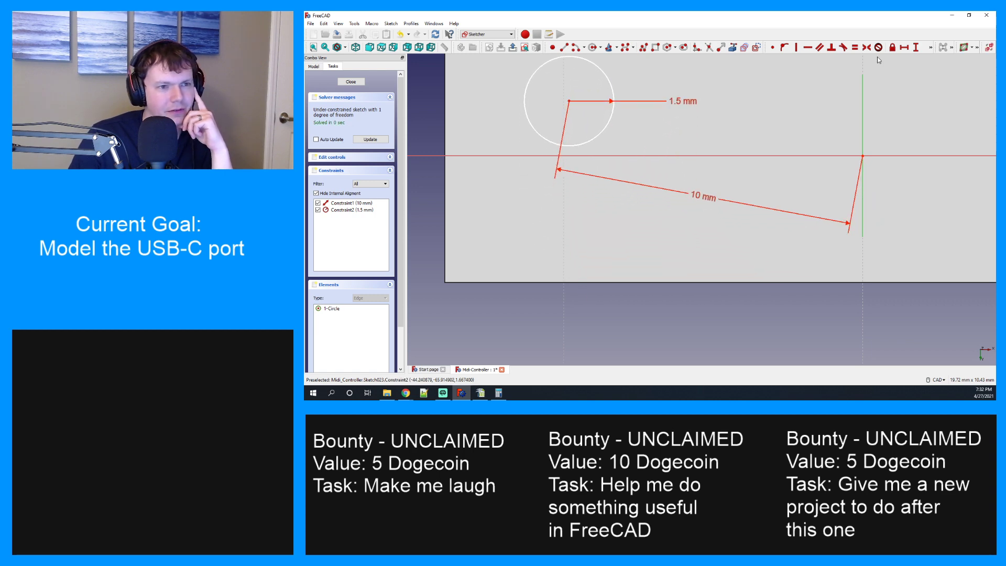
pyautogui.click(930, 49)
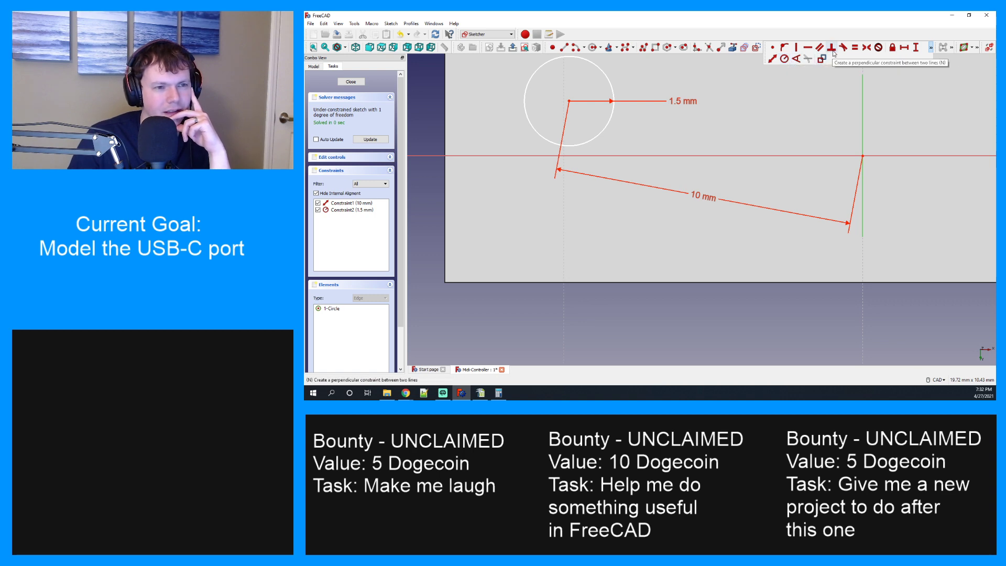
pyautogui.click(785, 48)
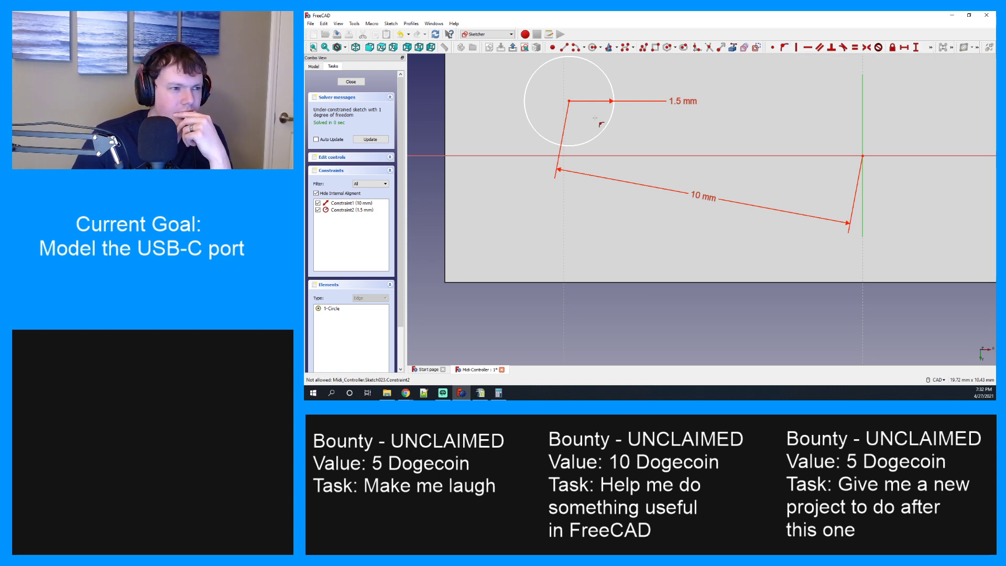
pyautogui.click(569, 102)
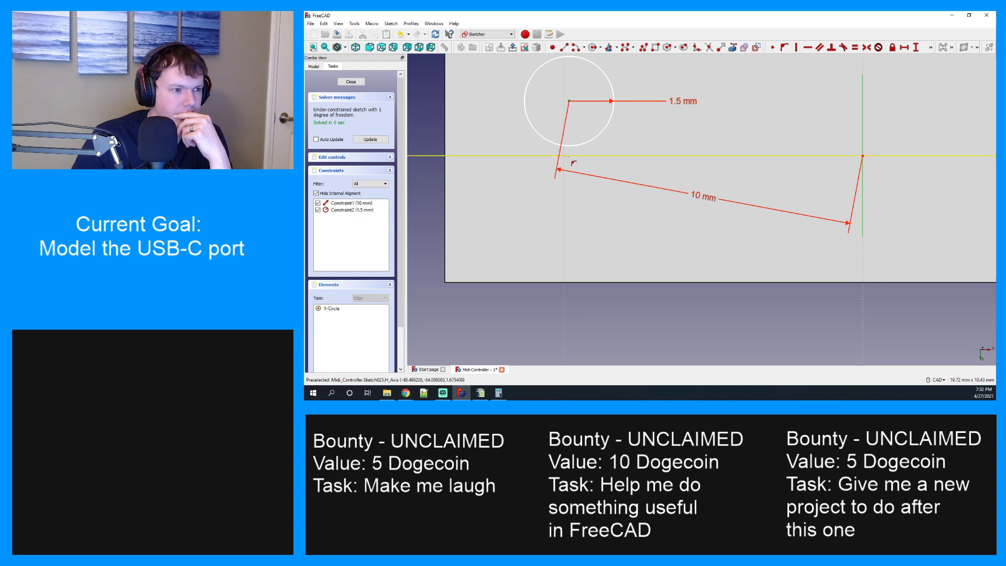
pyautogui.click(568, 158)
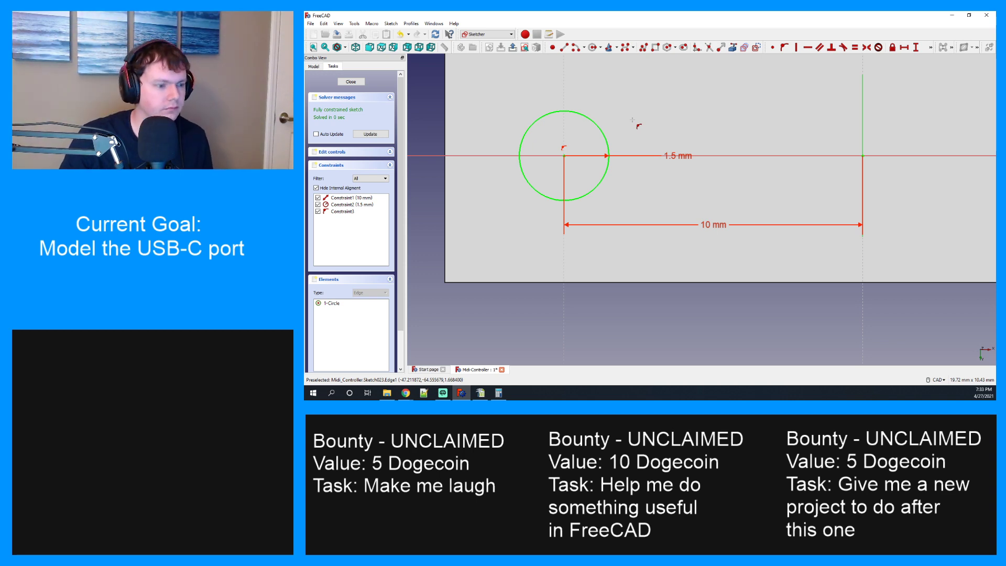
pyautogui.press('Escape')
pyautogui.scroll(-3, 626, 125)
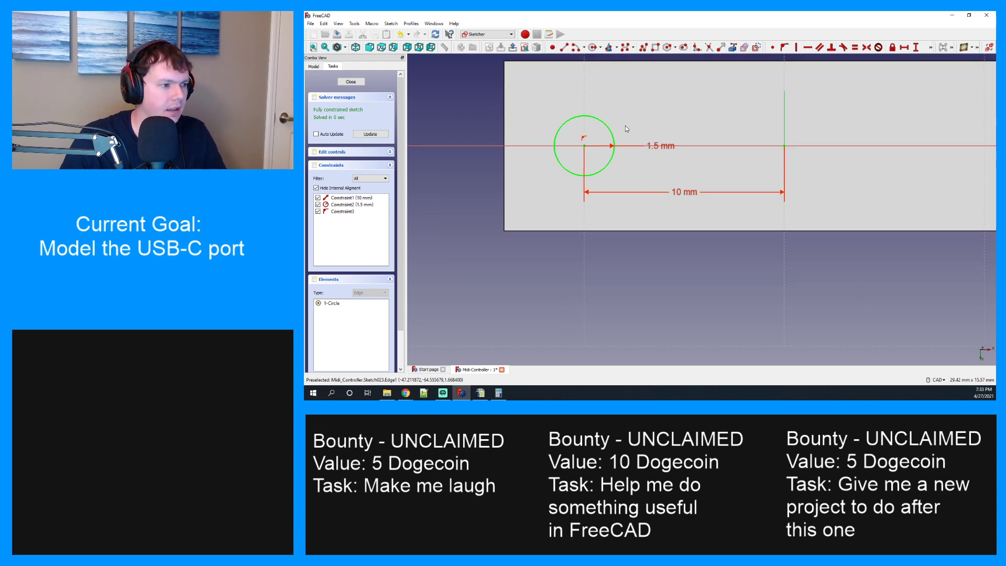
pyautogui.click(361, 83)
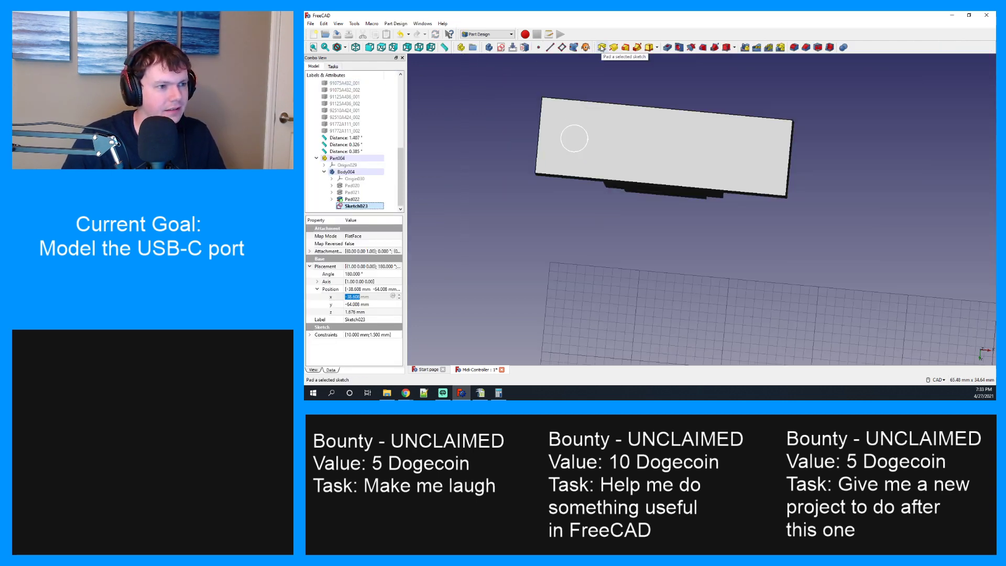
pyautogui.click(602, 48)
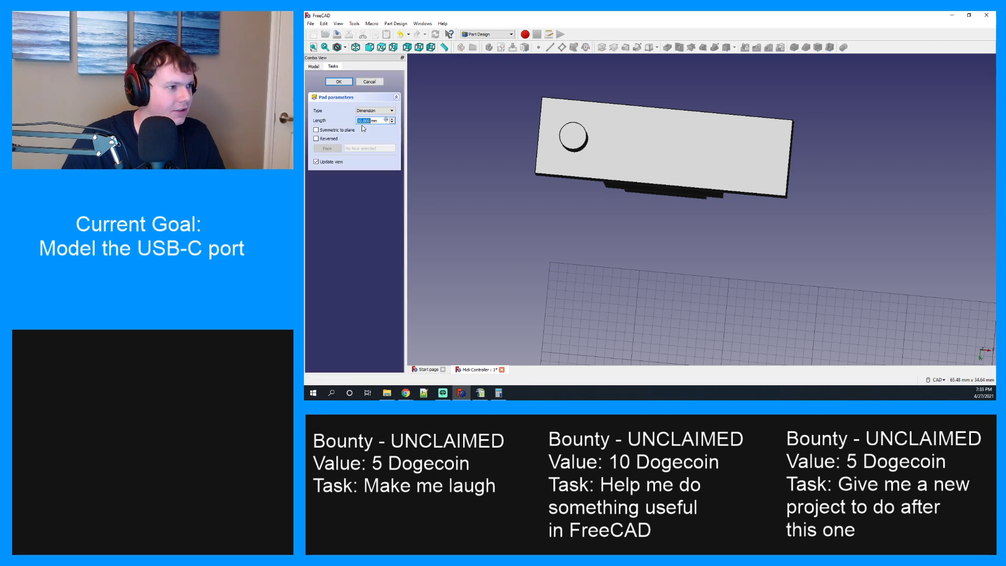
pyautogui.click(316, 139)
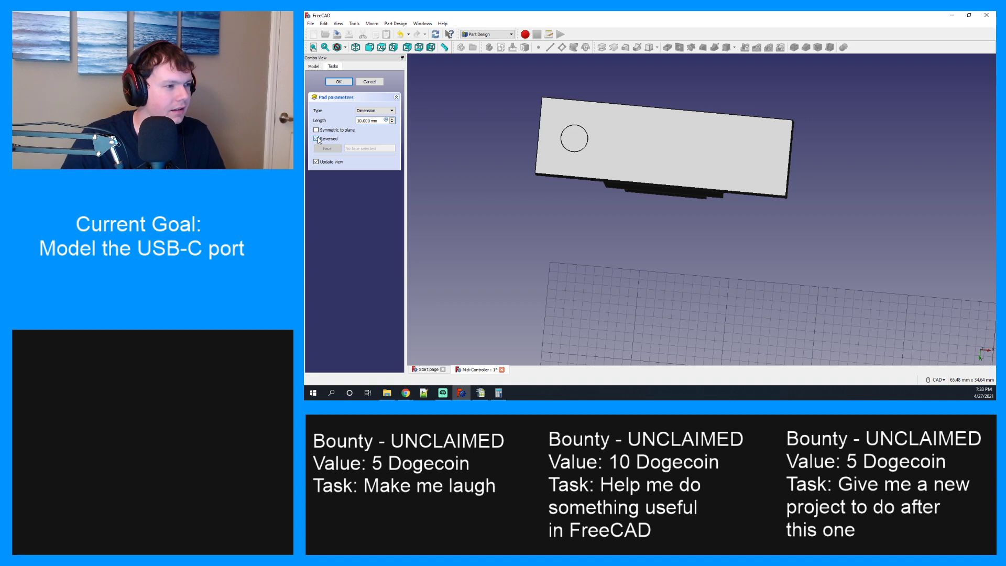
pyautogui.click(317, 139)
pyautogui.click(375, 111)
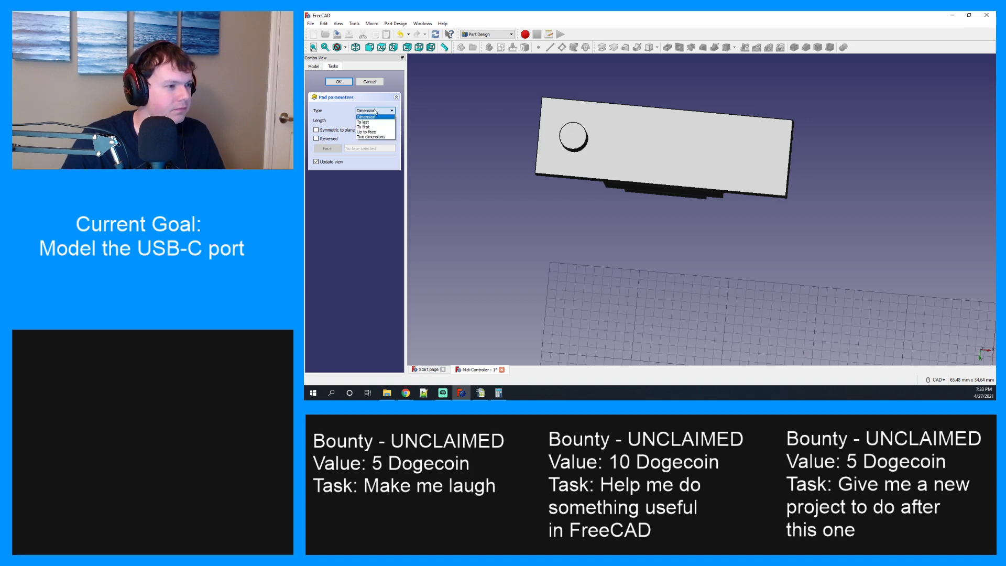
pyautogui.click(375, 111)
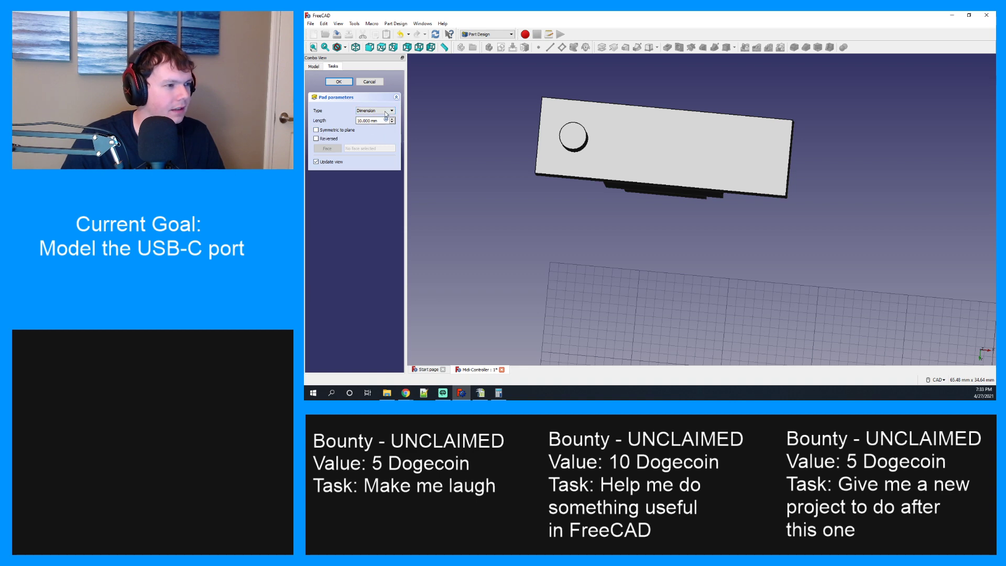
pyautogui.click(369, 81)
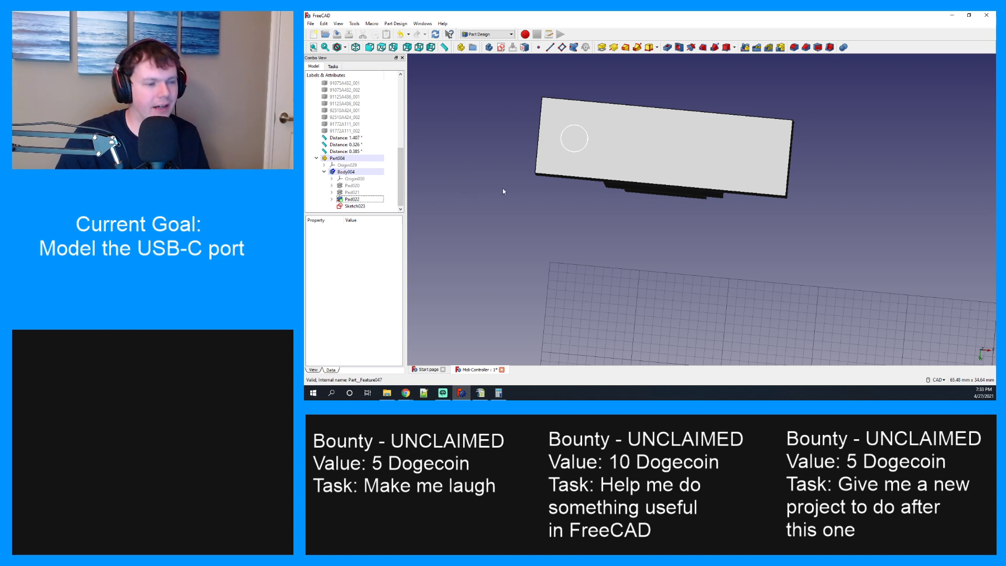
pyautogui.click(574, 138)
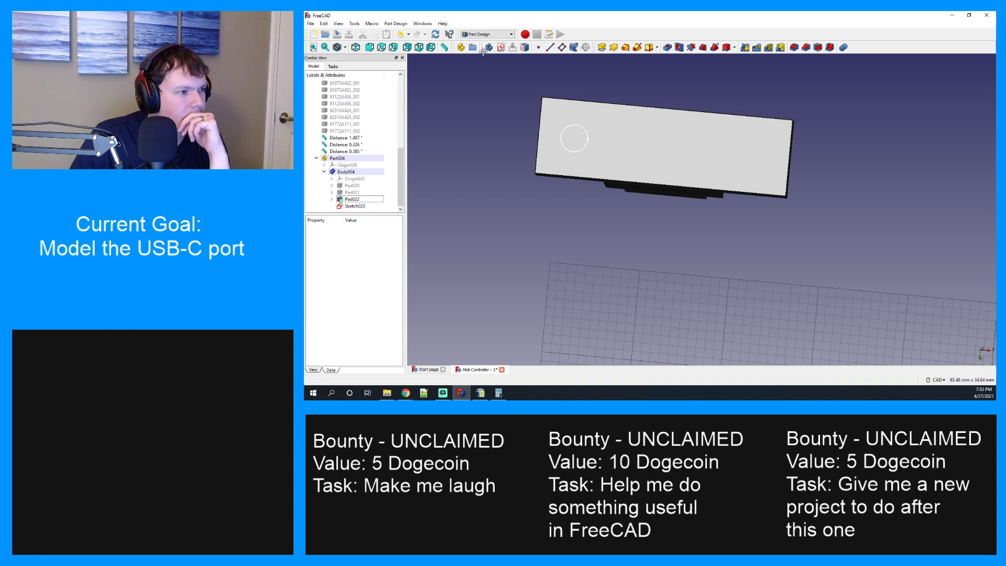
pyautogui.click(602, 48)
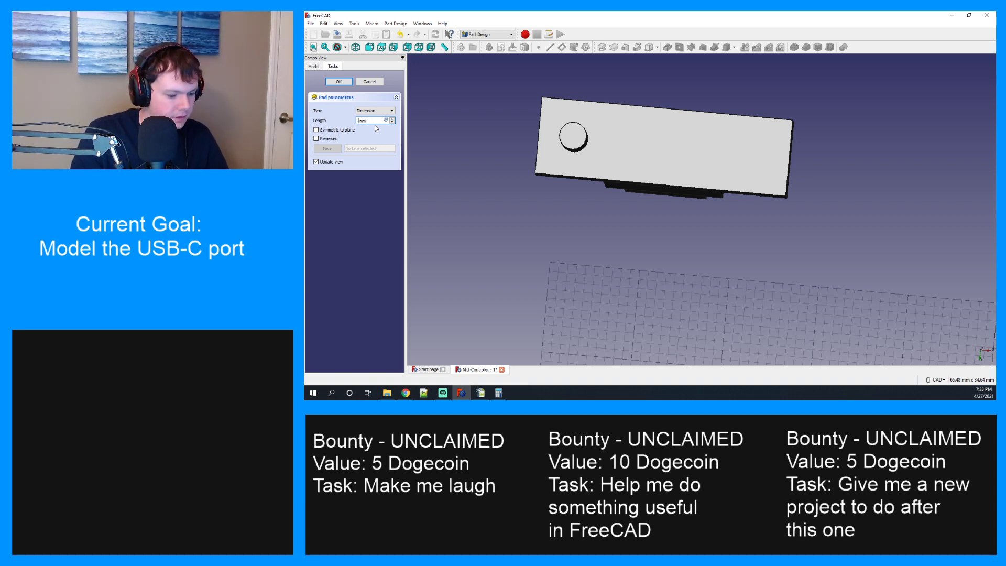
pyautogui.press('BackSpace')
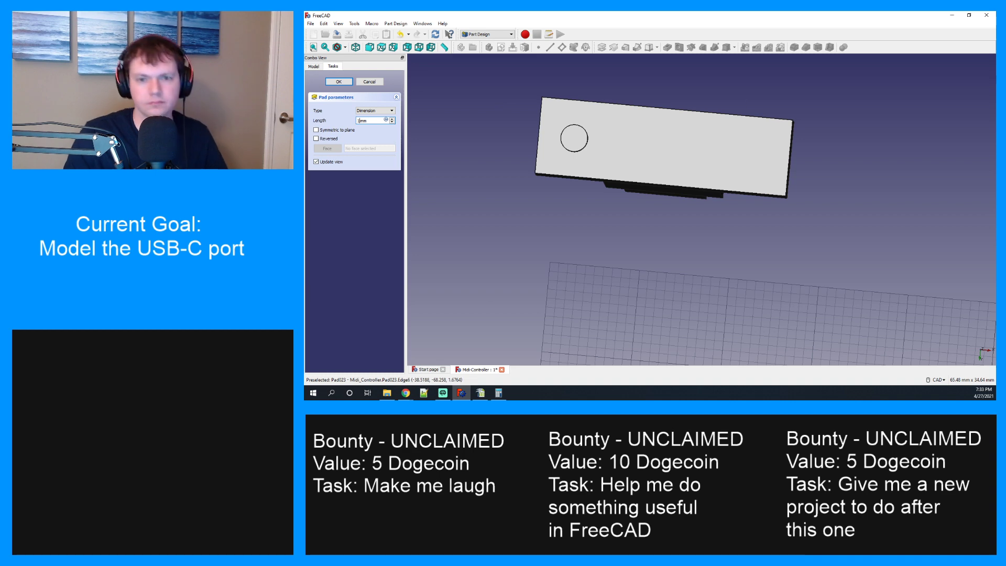
pyautogui.hotkey('alt', 'Tab')
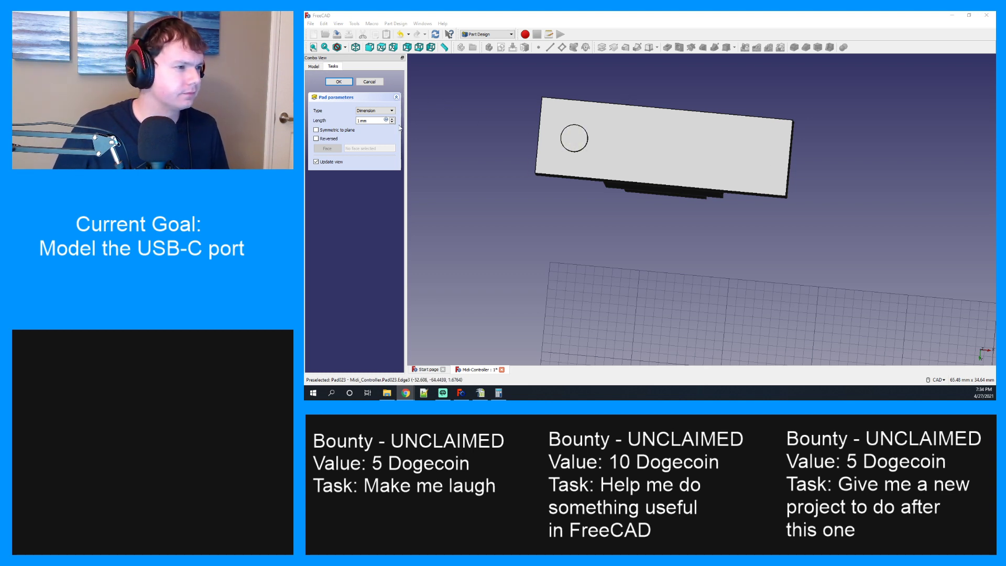
pyautogui.click(369, 81)
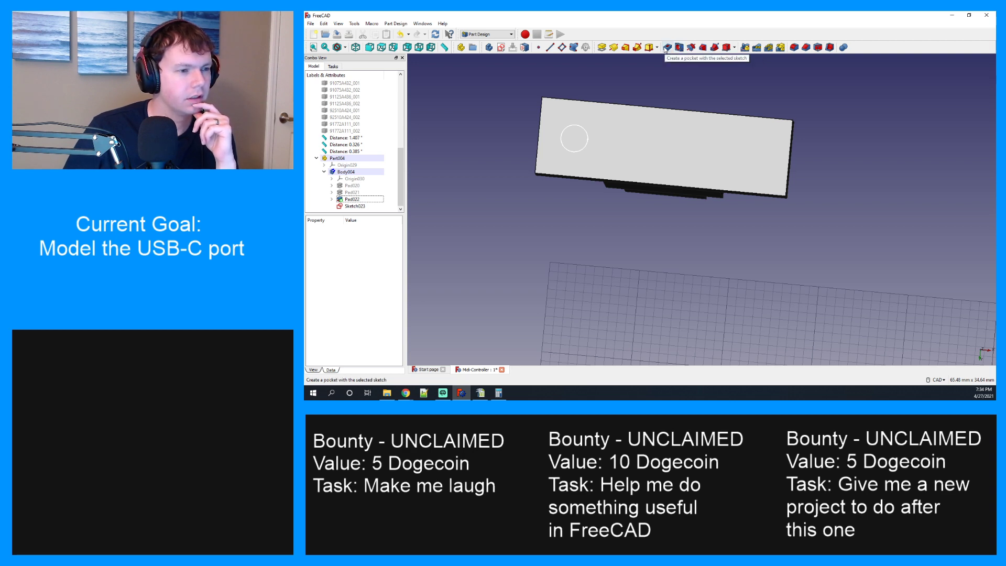
pyautogui.click(680, 48)
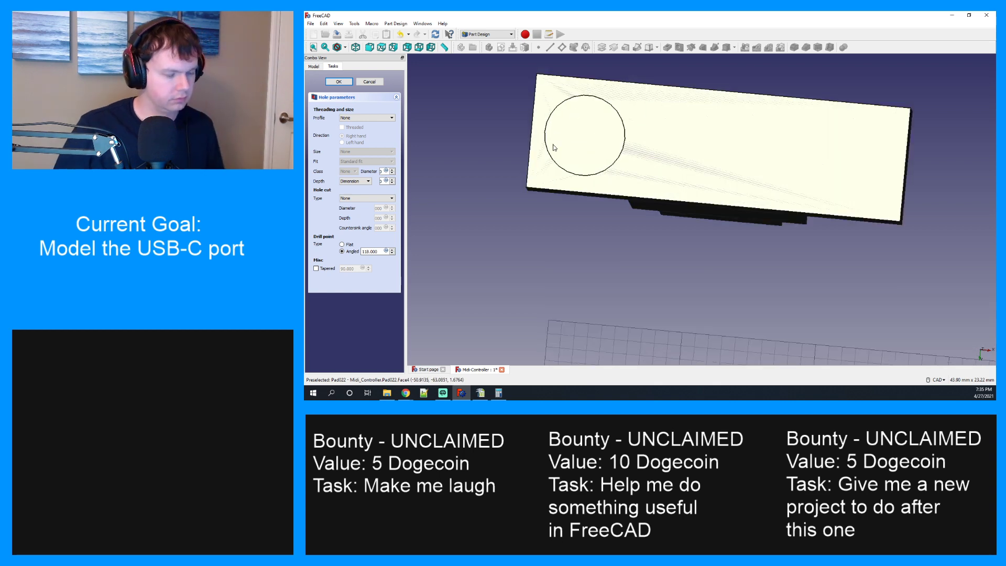
pyautogui.moveTo(567, 140); pyautogui.dragTo(591, 88, button='middle')
pyautogui.press('2')
pyautogui.scroll(5, 582, 141)
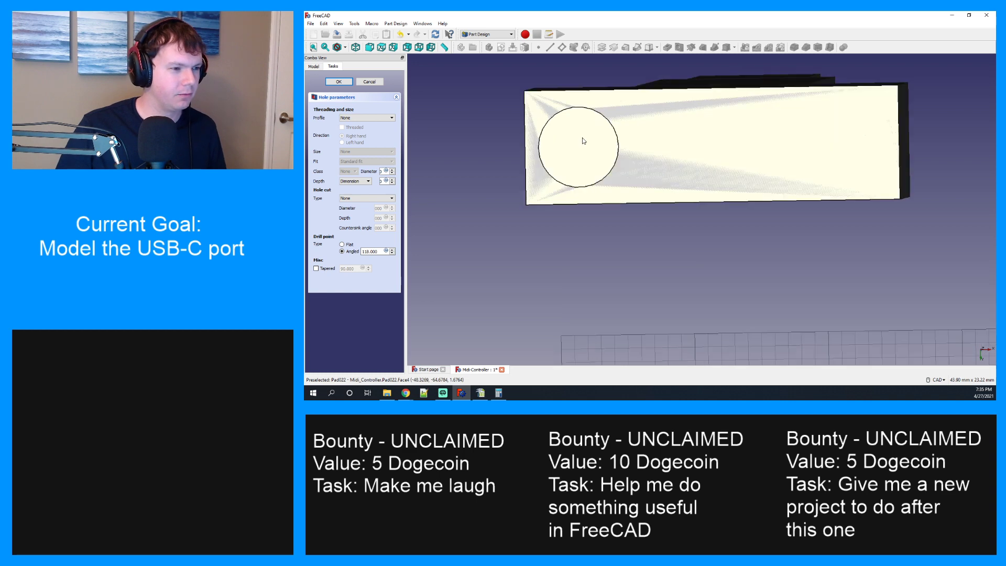
pyautogui.scroll(-2, 584, 140)
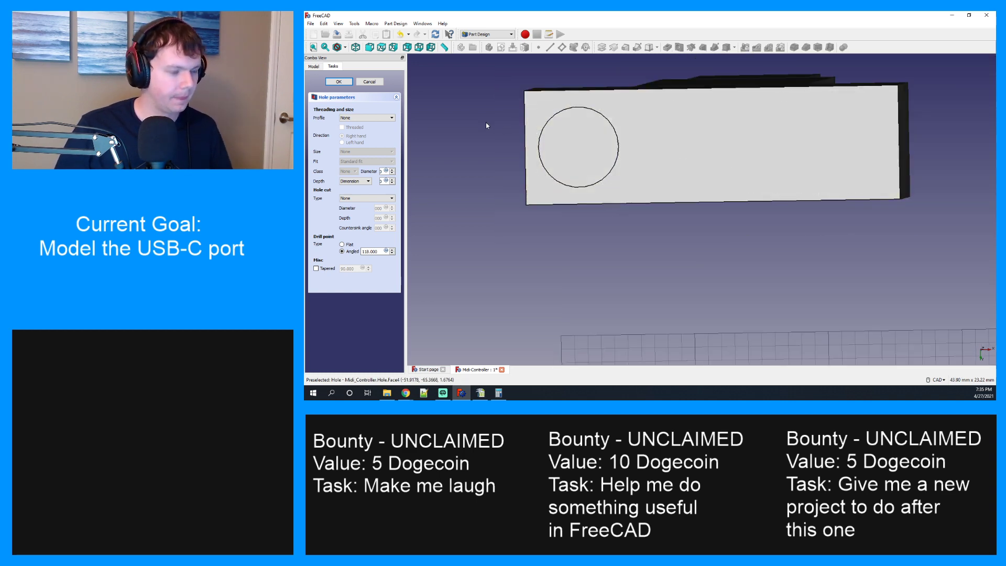
pyautogui.click(366, 82)
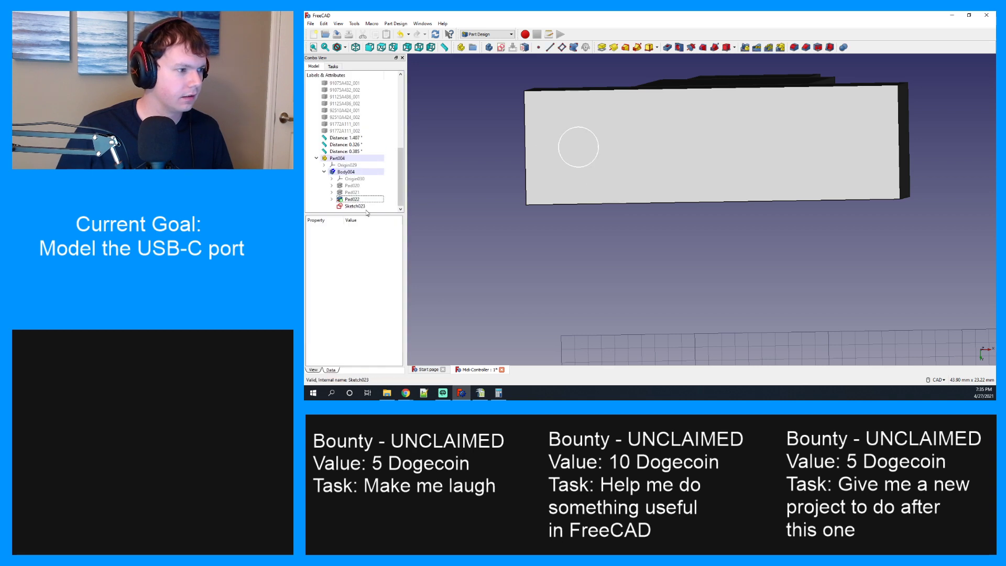
pyautogui.click(363, 206)
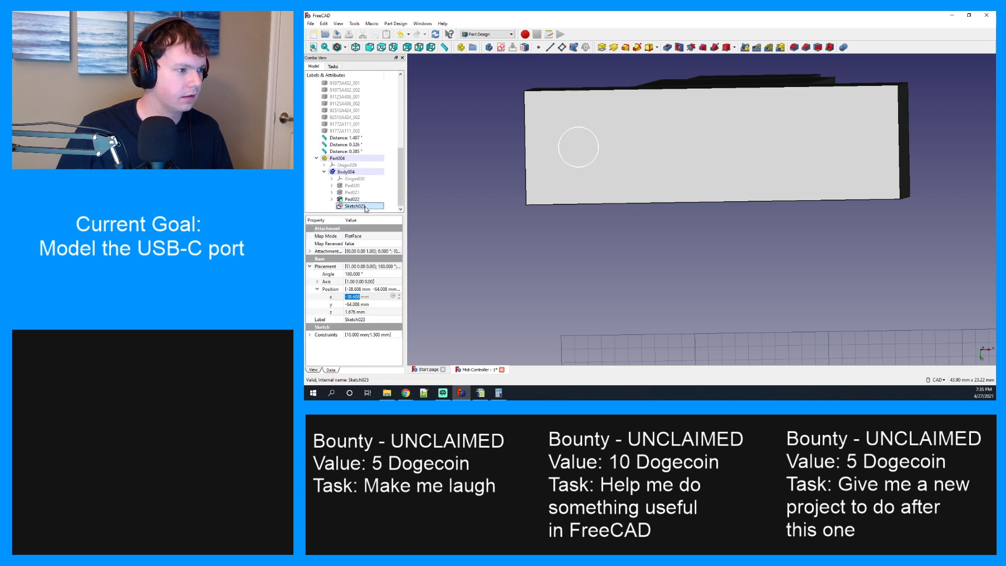
pyautogui.click(679, 48)
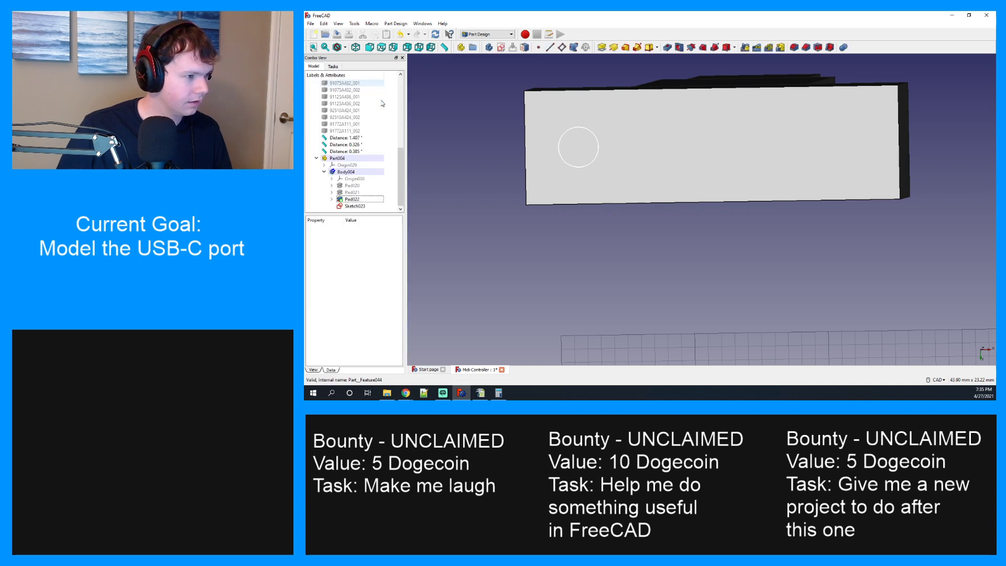
pyautogui.click(369, 81)
# Cut a 10 mm deep pocket through the flange from the circle sketch.
pyautogui.click(355, 206)
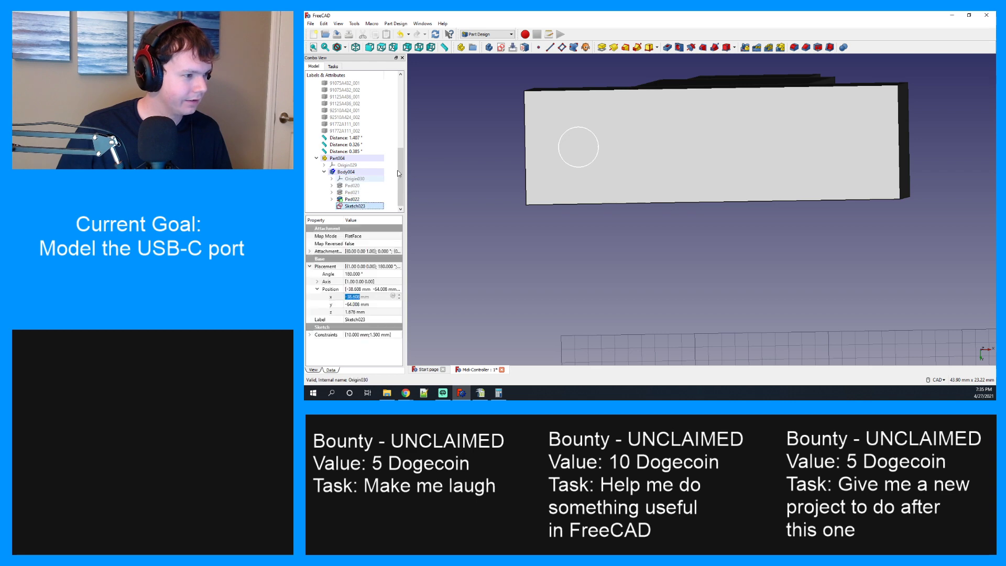
pyautogui.click(667, 48)
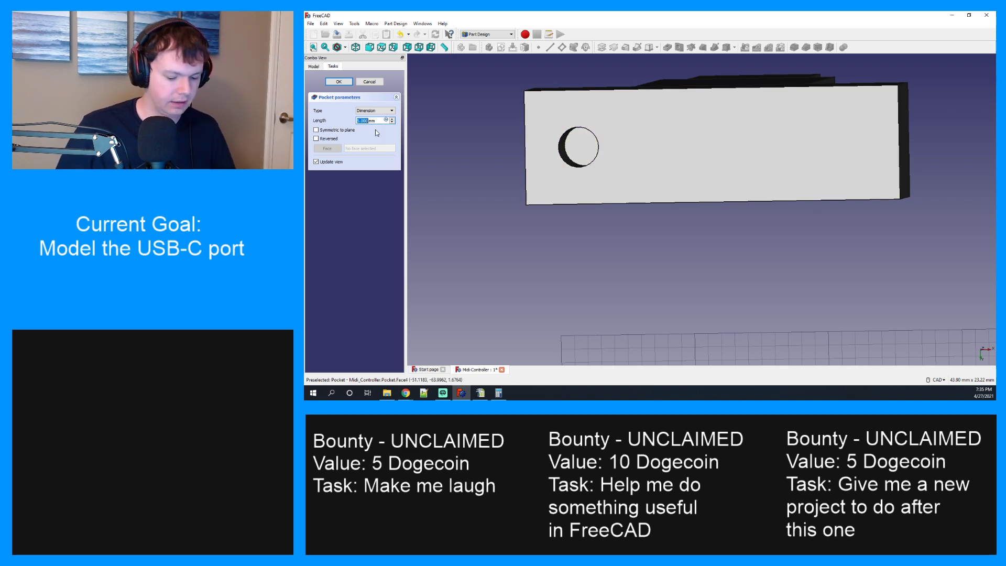
pyautogui.write('10')
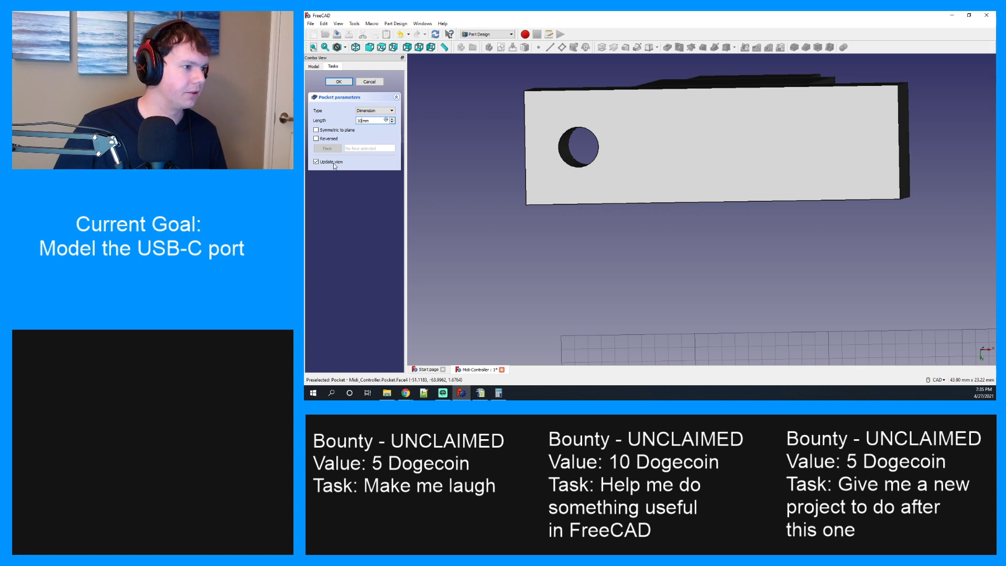
pyautogui.click(342, 82)
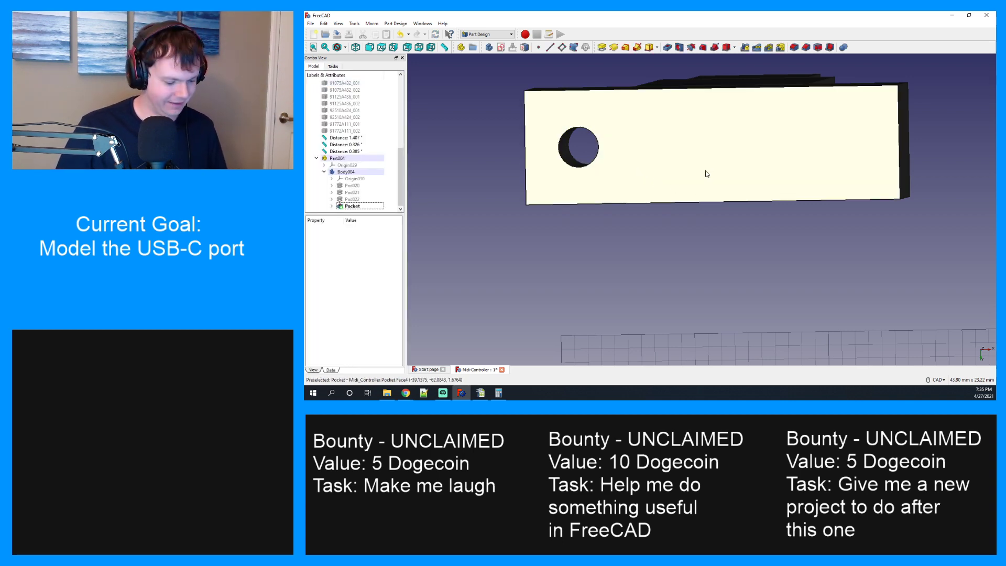
# Create a sketch on the flange face and draw a circle of about 3.3 mm radius at the end opposite the existing hole.
pyautogui.moveTo(707, 173); pyautogui.dragTo(744, 156, button='middle')
pyautogui.press('1')
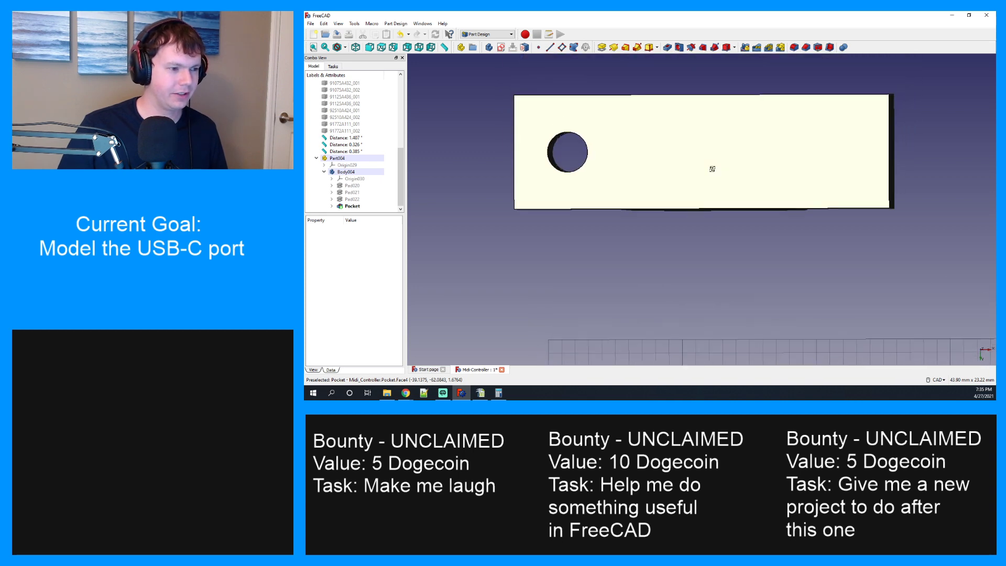
pyautogui.click(695, 148)
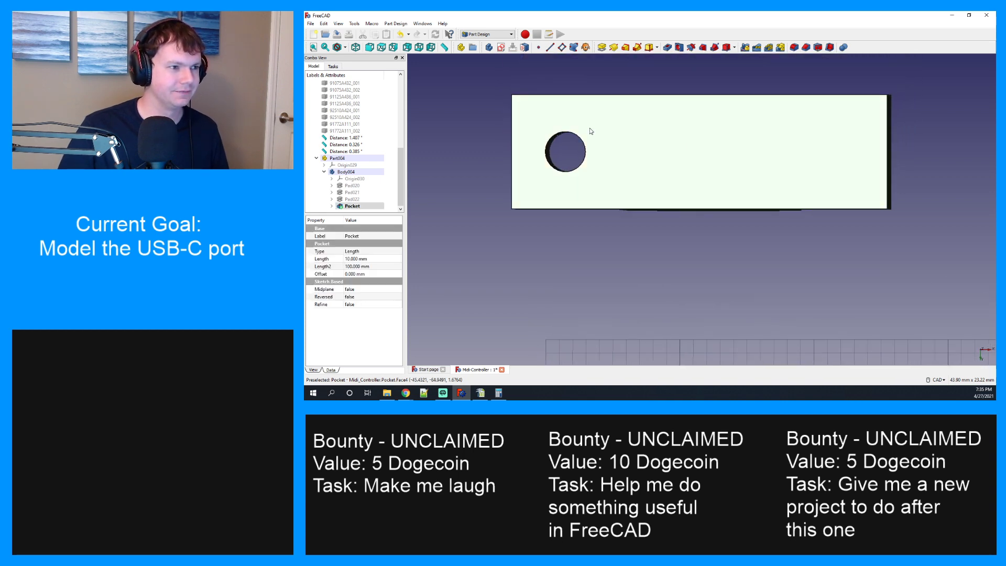
pyautogui.click(501, 47)
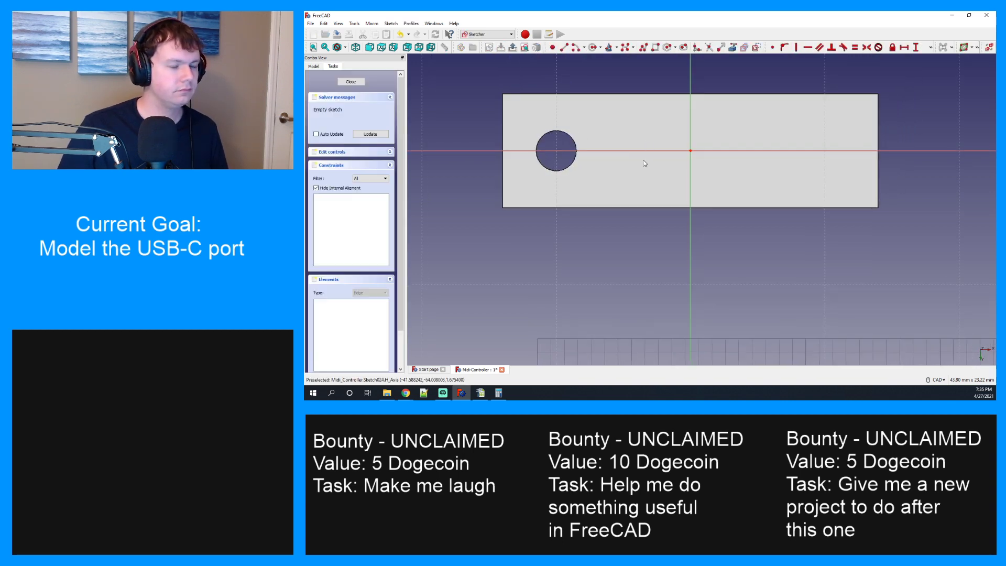
pyautogui.click(594, 47)
pyautogui.click(815, 145)
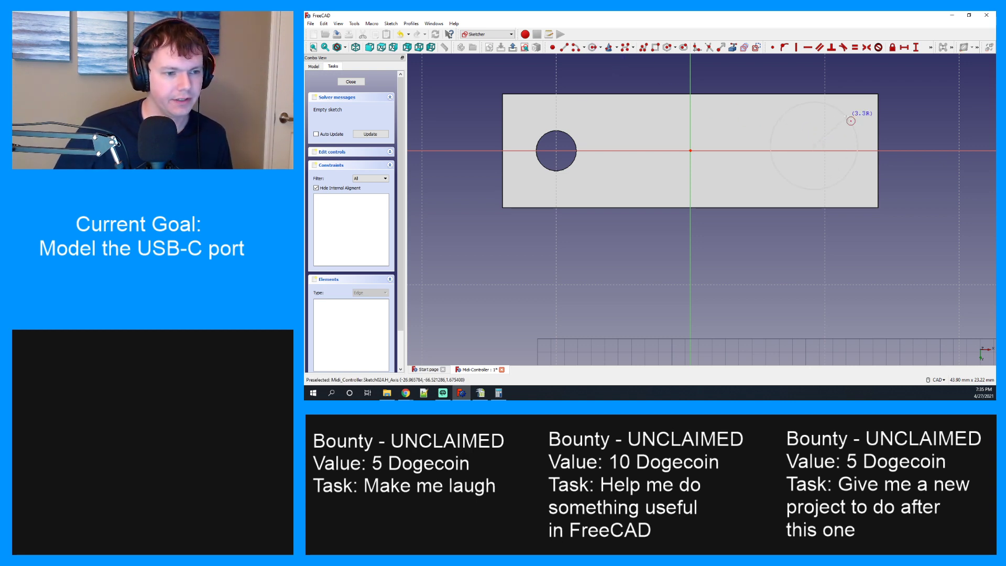
pyautogui.click(850, 121)
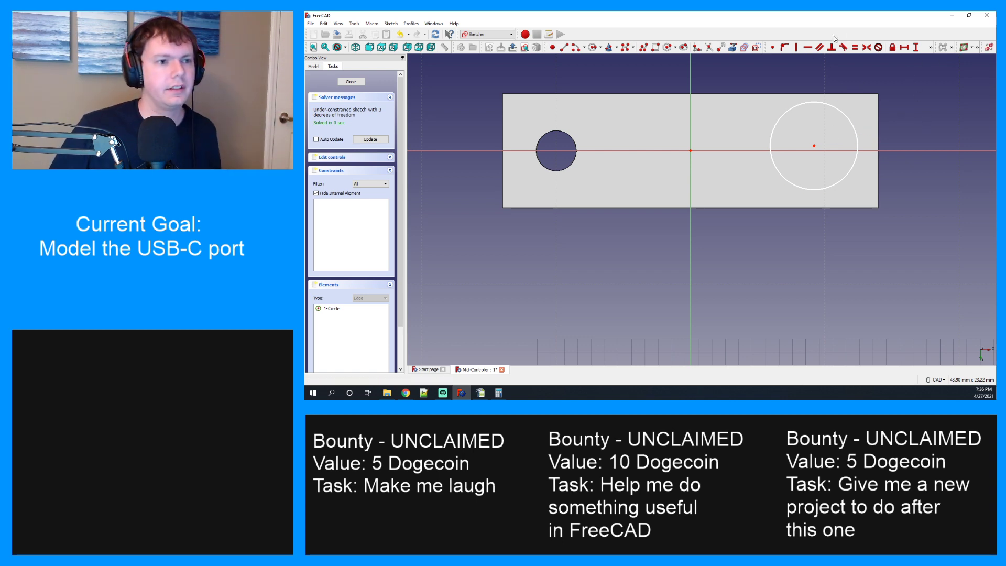
# Constrain the new circle's radius to 1.5 mm.
pyautogui.click(931, 48)
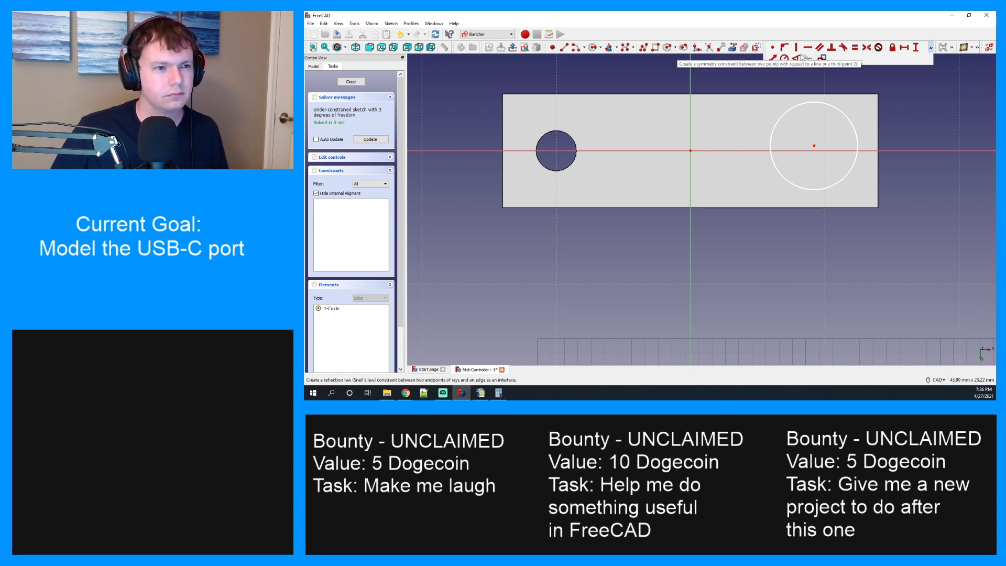
pyautogui.click(785, 59)
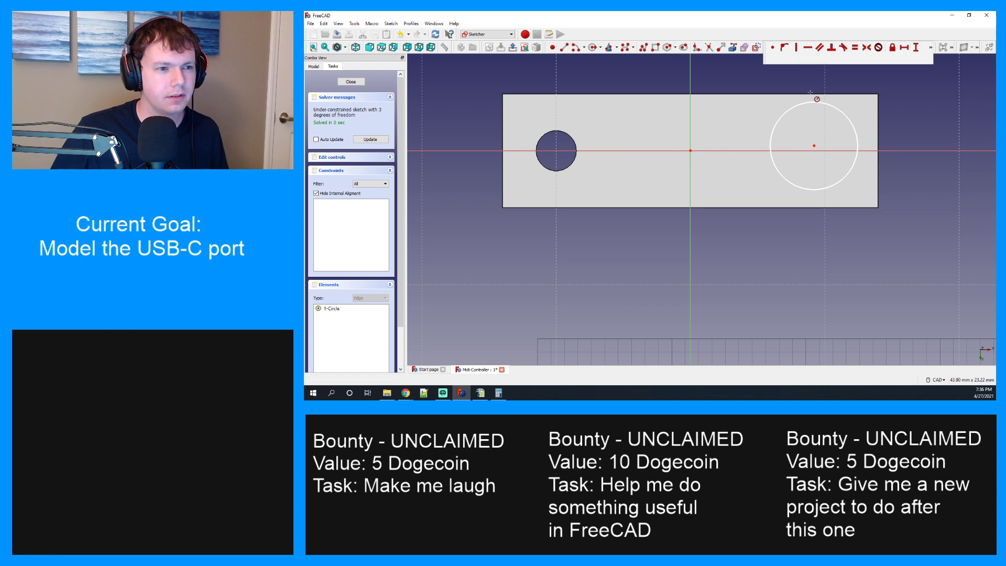
pyautogui.click(844, 112)
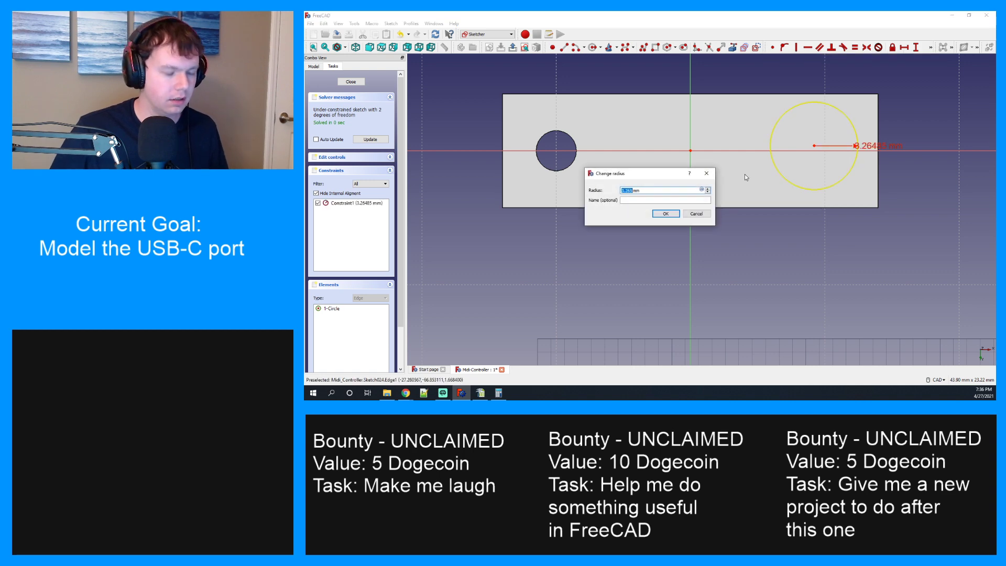
pyautogui.write('1.5')
pyautogui.press('Return')
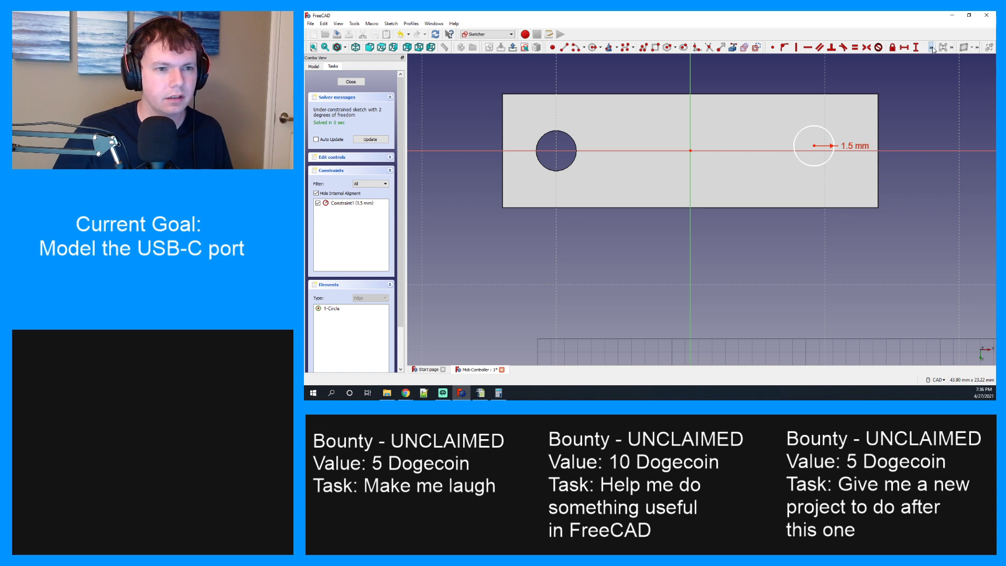
# Add a distance constraint between the new circle's centre and the sketch origin.
pyautogui.click(813, 146)
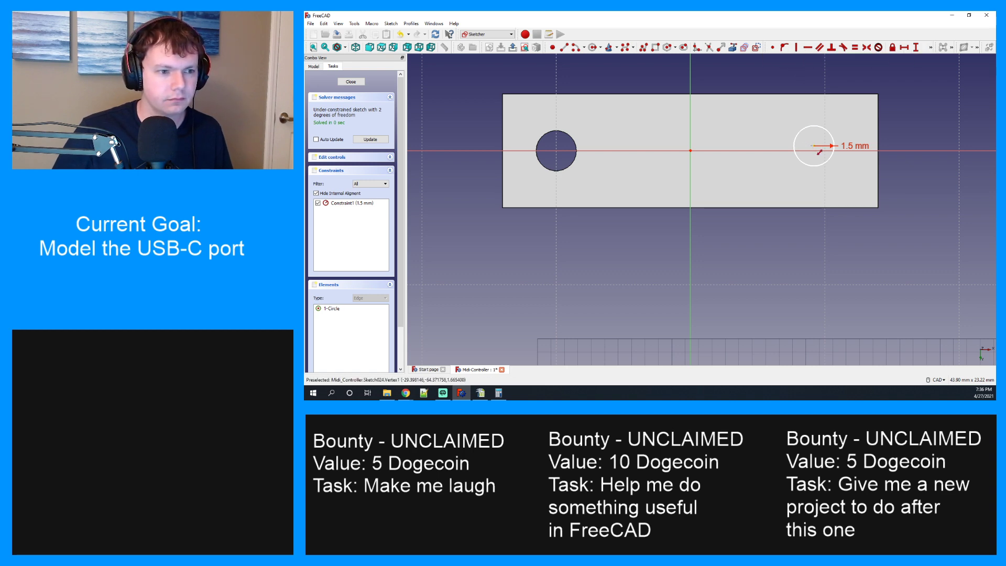
pyautogui.click(691, 151)
pyautogui.write('1mm')
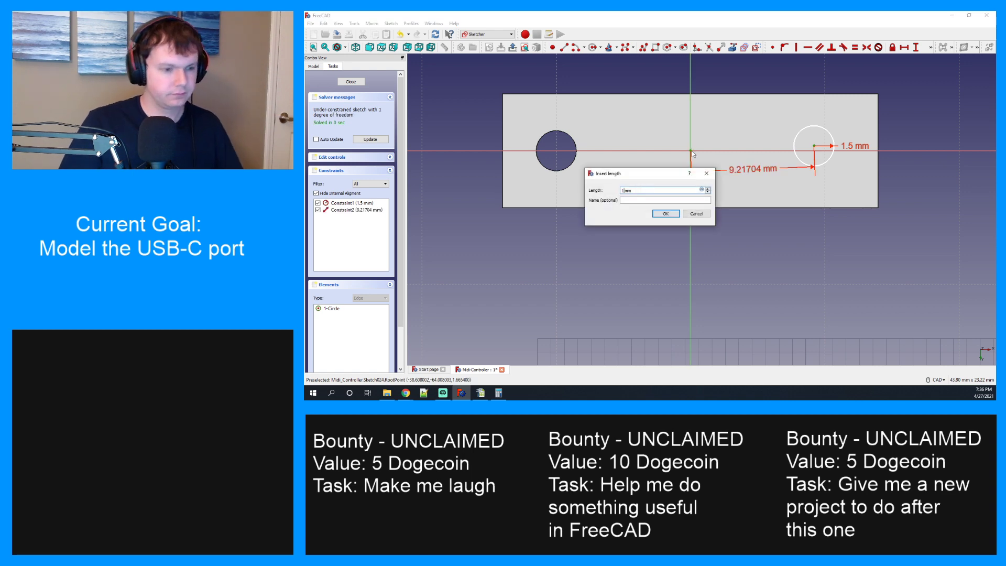
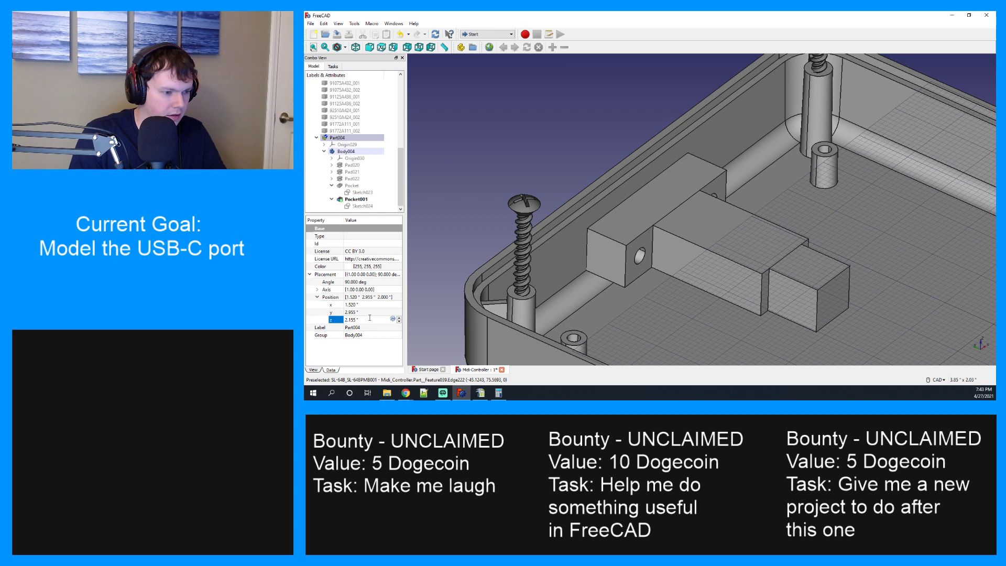
# Set the USB-C port part's Z position to 2.16 inches in the enclosure.
pyautogui.press('BackSpace')
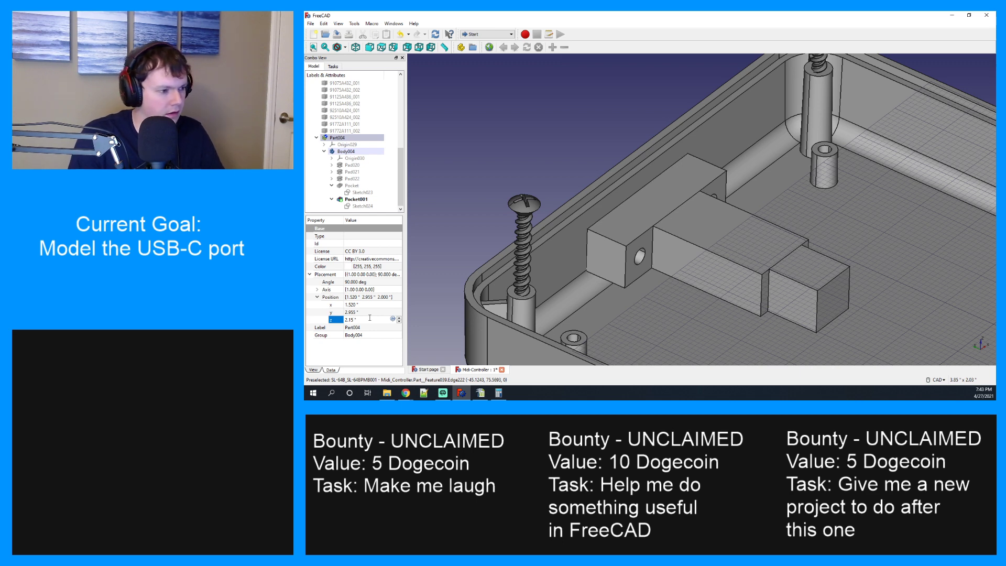
pyautogui.press('BackSpace')
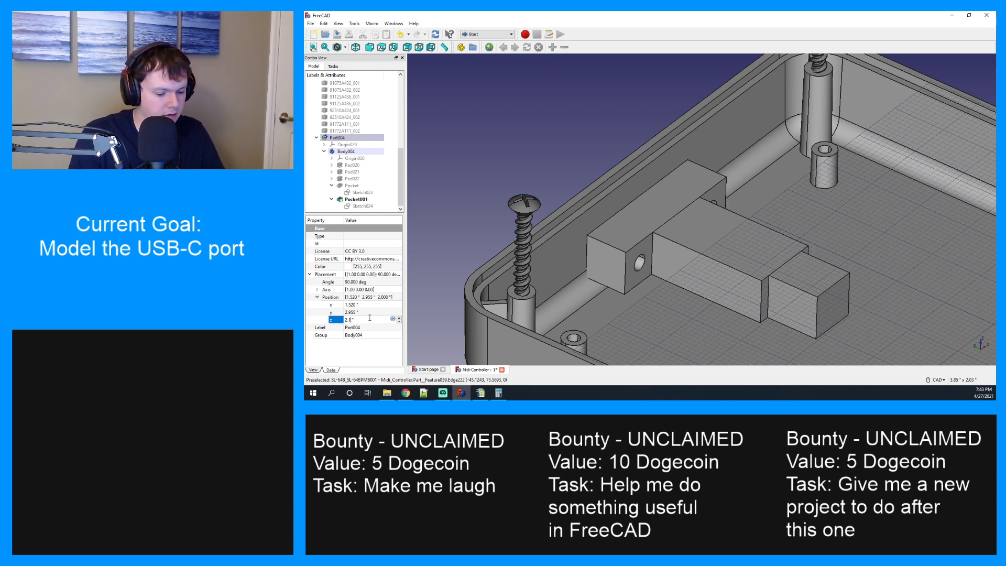
pyautogui.write('6')
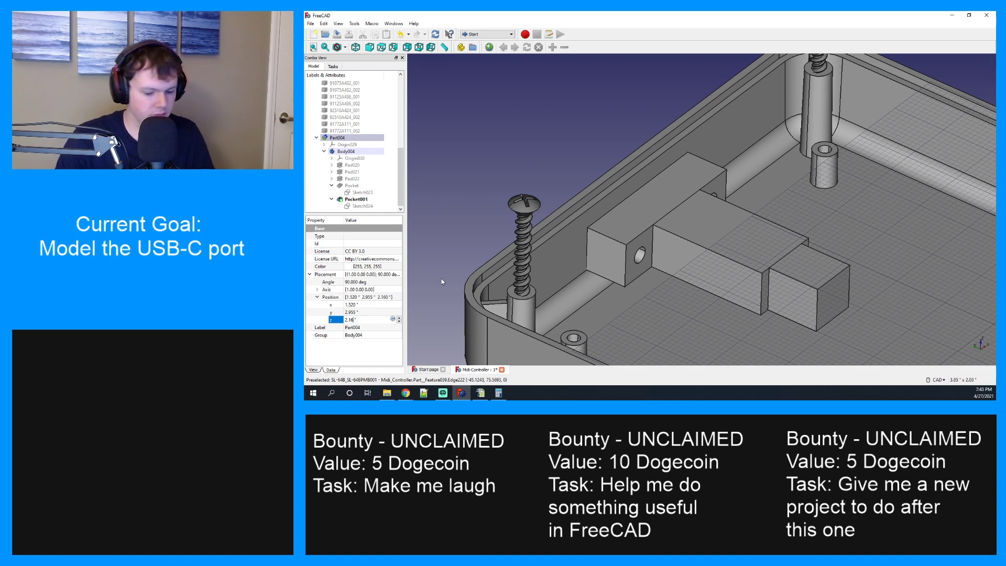
# Inspect the fit of the USB-C port against the enclosure wall from several angles and standard views.
pyautogui.moveTo(587, 245); pyautogui.dragTo(649, 287, button='middle')
pyautogui.scroll(12, 603, 287)
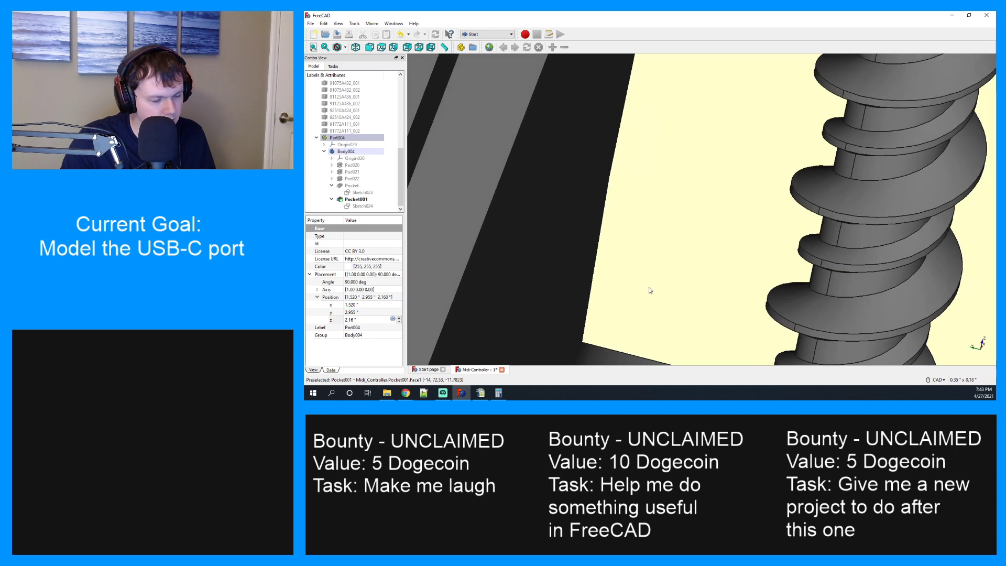
pyautogui.scroll(-8, 653, 284)
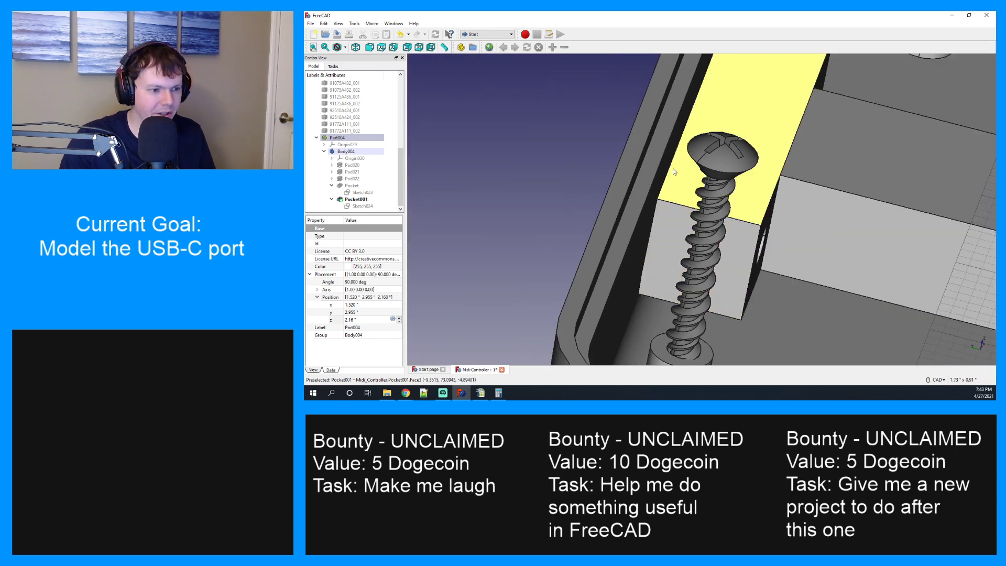
pyautogui.moveTo(673, 169); pyautogui.dragTo(642, 159, button='middle')
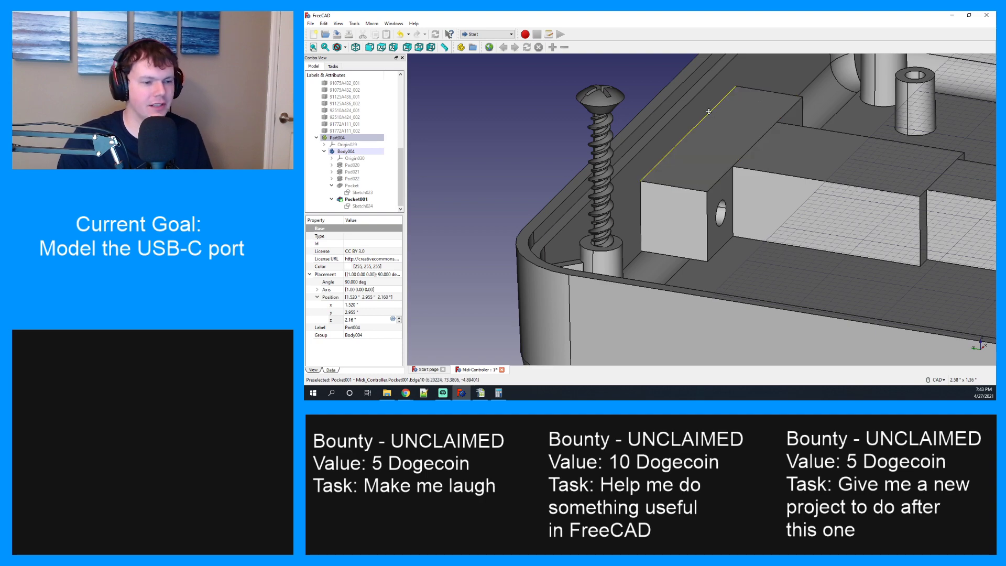
pyautogui.moveTo(710, 114); pyautogui.dragTo(769, 191, button='middle')
pyautogui.click(718, 173)
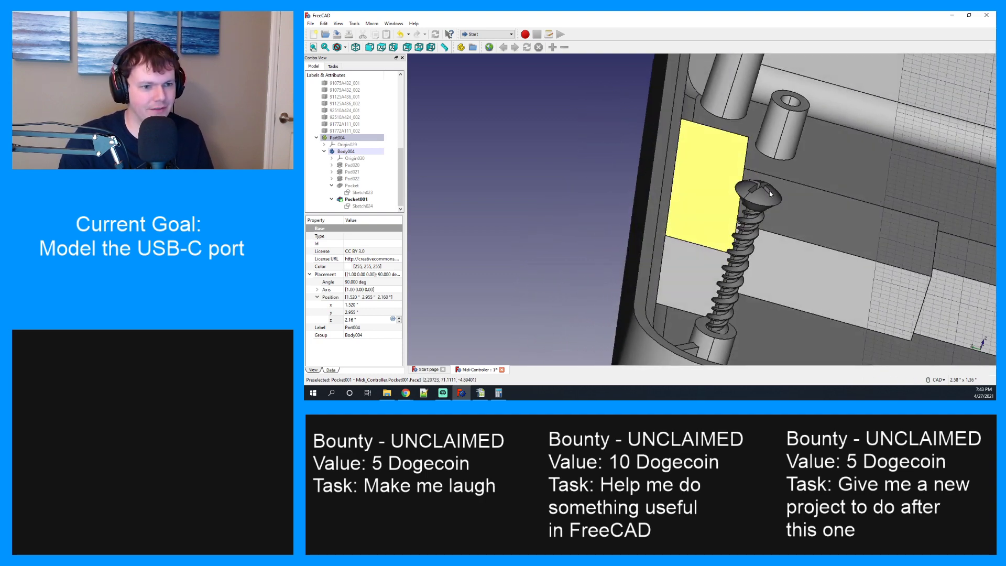
pyautogui.press('2')
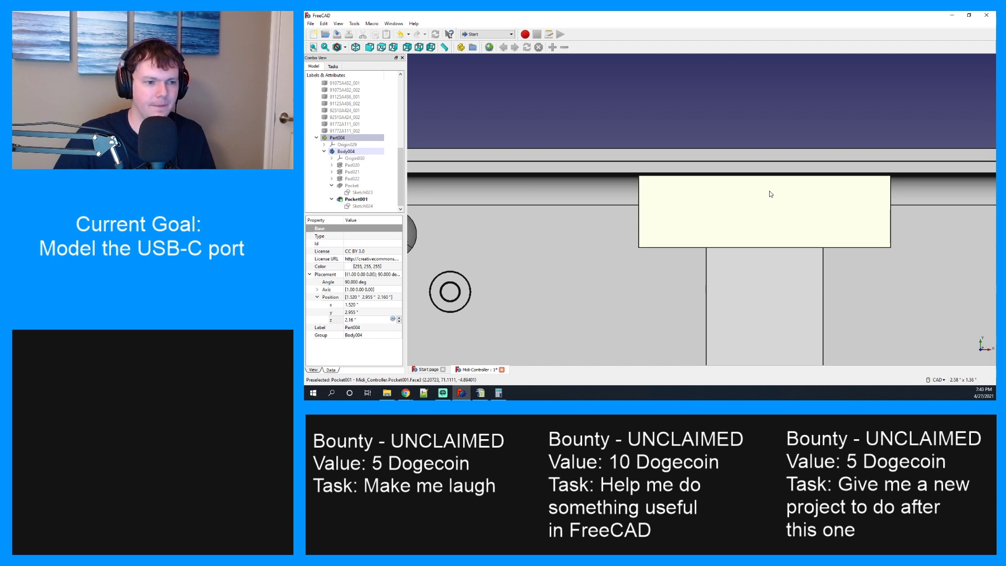
pyautogui.press('3')
pyautogui.press('6')
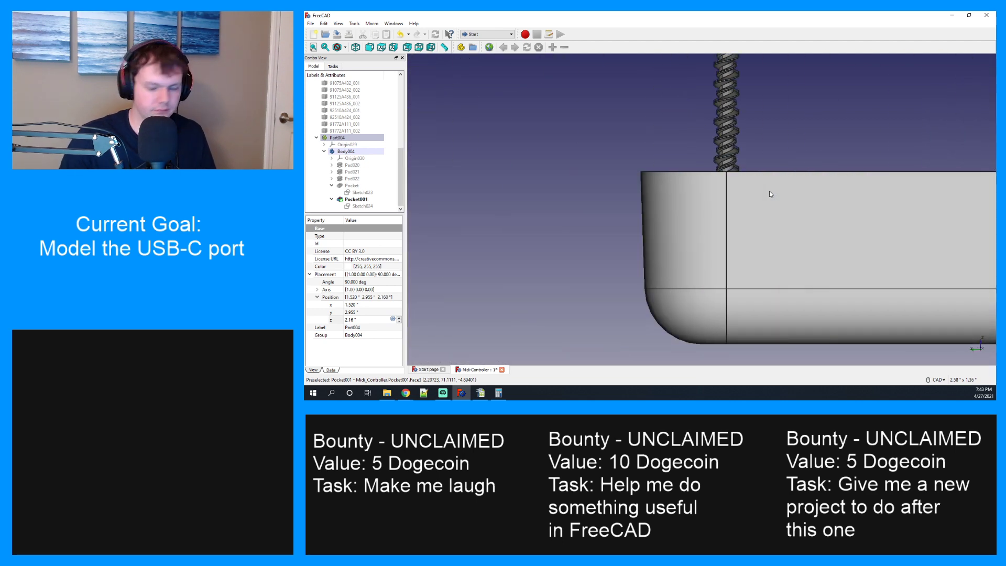
pyautogui.press('5')
pyautogui.press('4')
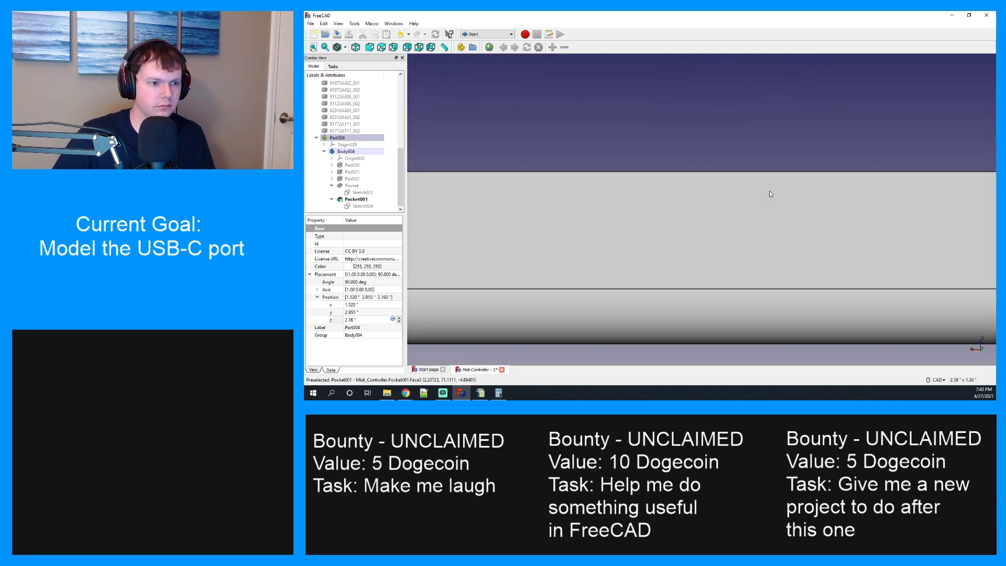
pyautogui.moveTo(770, 194); pyautogui.dragTo(757, 213, button='middle')
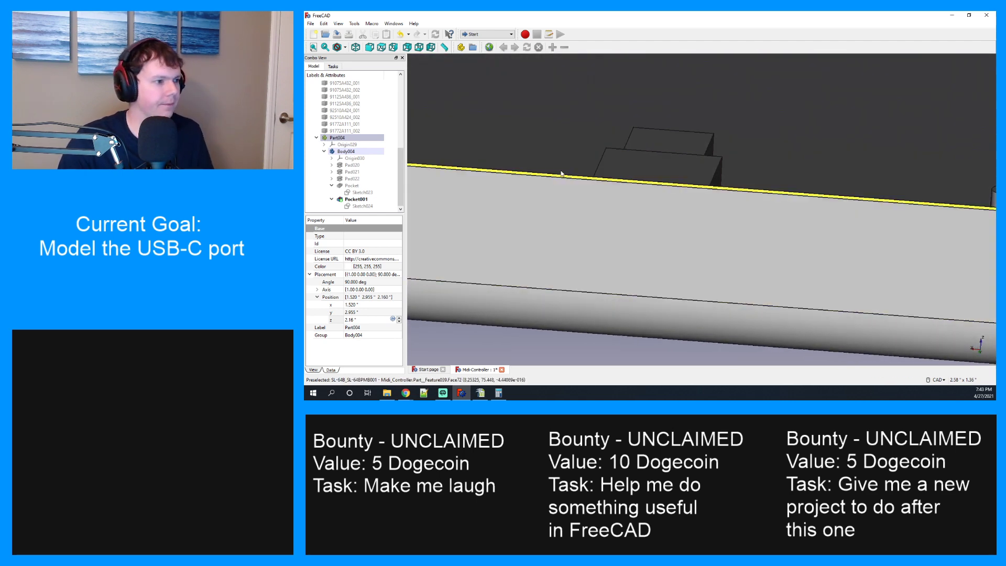
# Hide the SL_68PMBR_ASS_Y enclosure assembly and show the Stop Button and Record Button parts.
pyautogui.scroll(4, 357, 144)
pyautogui.click(352, 104)
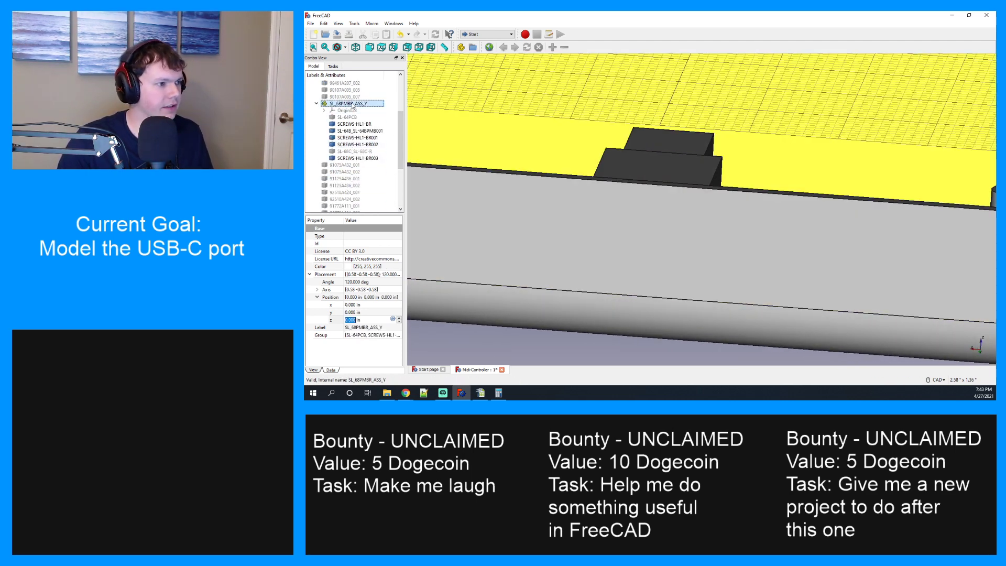
pyautogui.press('space')
pyautogui.scroll(4, 355, 110)
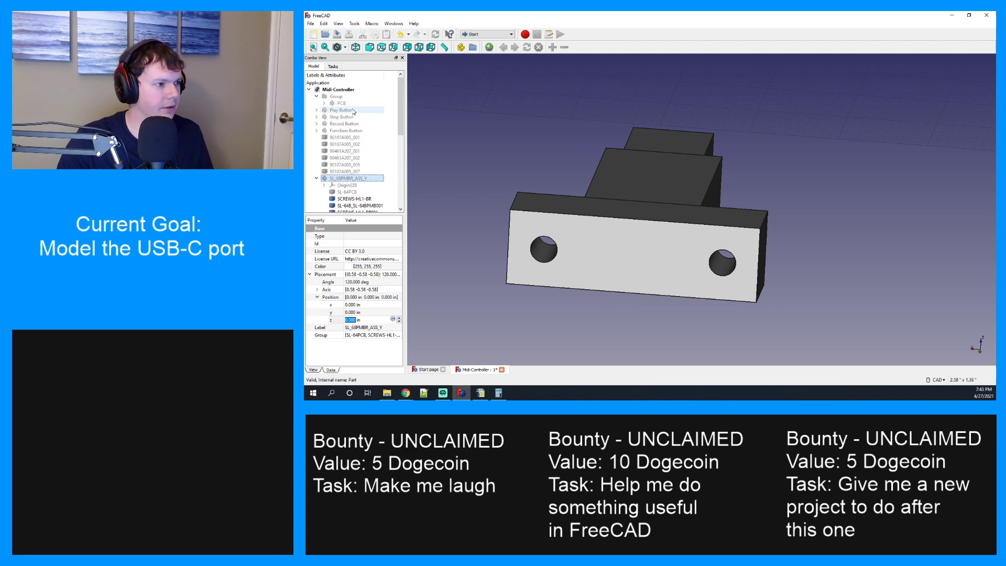
pyautogui.click(353, 117)
pyautogui.press('space')
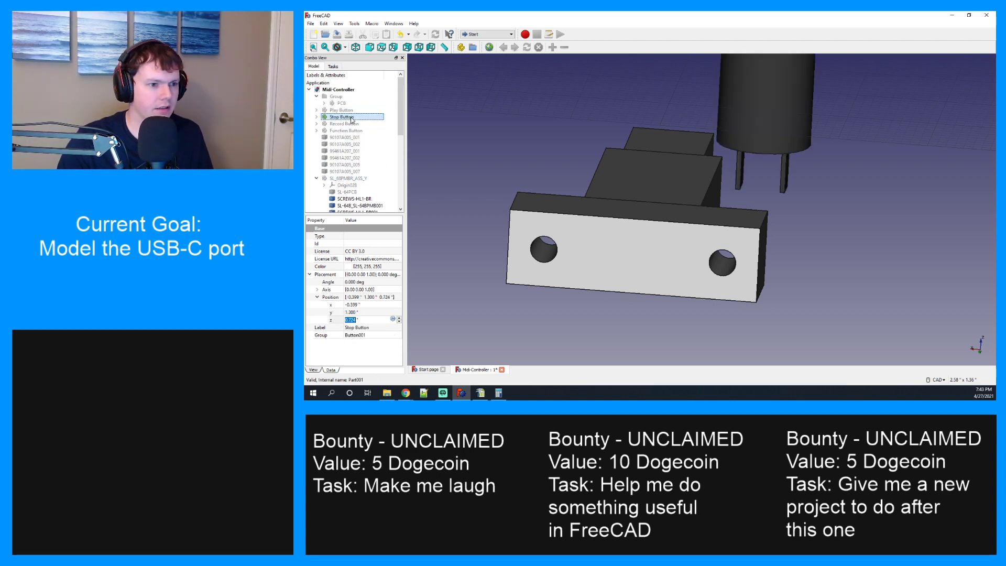
pyautogui.click(351, 123)
pyautogui.press('space')
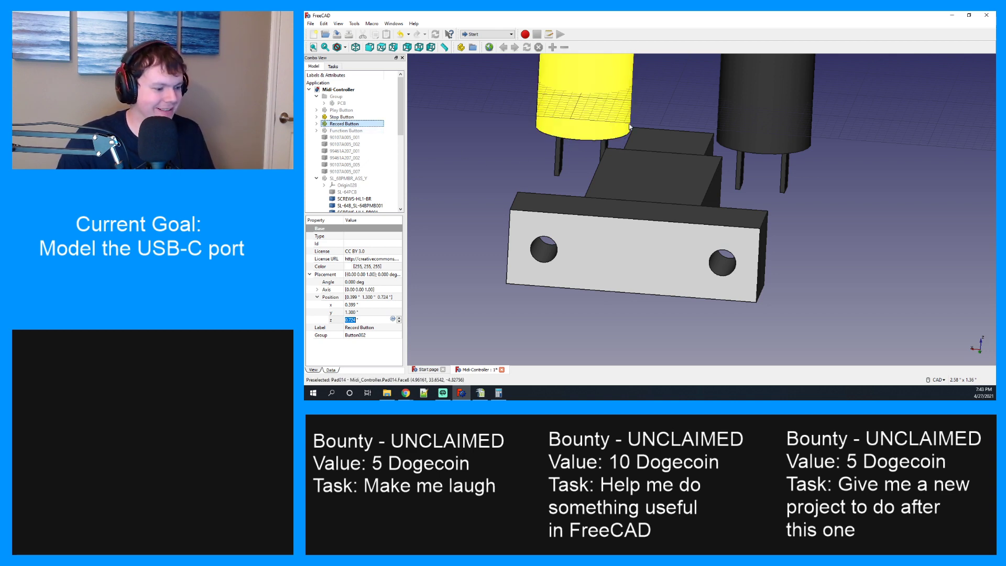
# Examine the clearance between the USB-C port body and the Stop and Record buttons with their pins.
pyautogui.moveTo(634, 142)
pyautogui.mouseDown(button='middle')
pyautogui.moveTo(625, 138)
pyautogui.moveTo(645, 141)
pyautogui.mouseUp(button='middle')
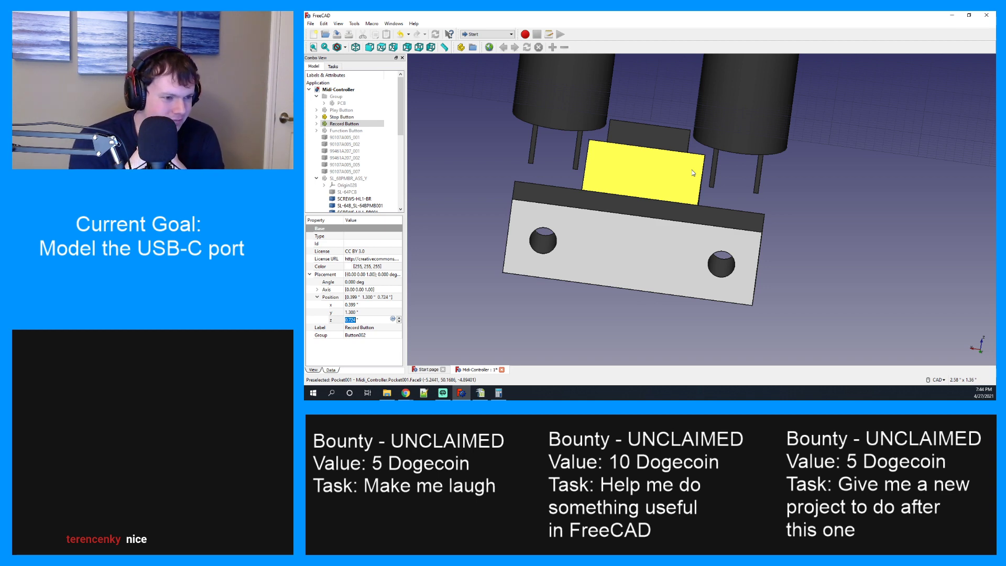
pyautogui.scroll(-4, 664, 177)
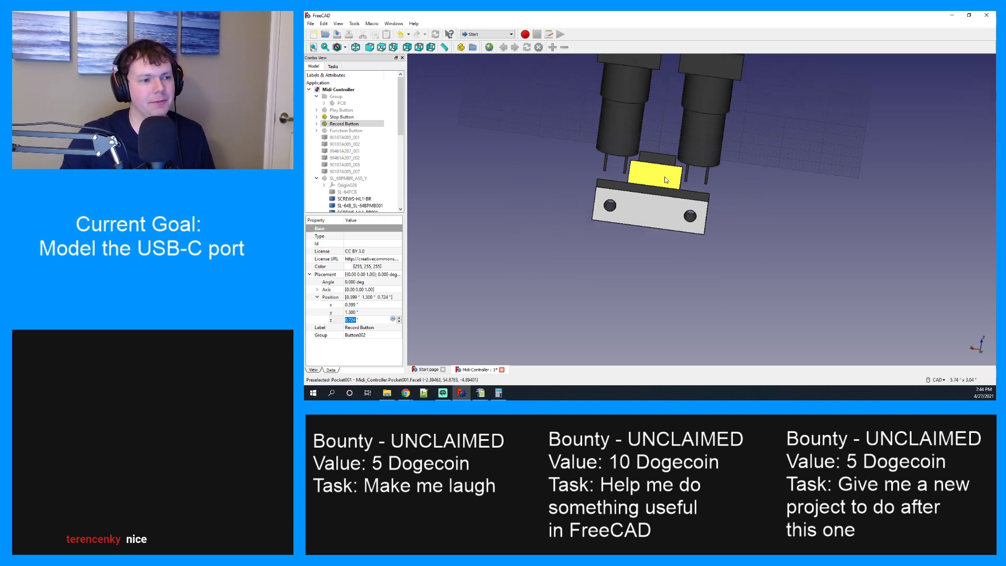
pyautogui.moveTo(664, 177); pyautogui.dragTo(690, 145, button='middle')
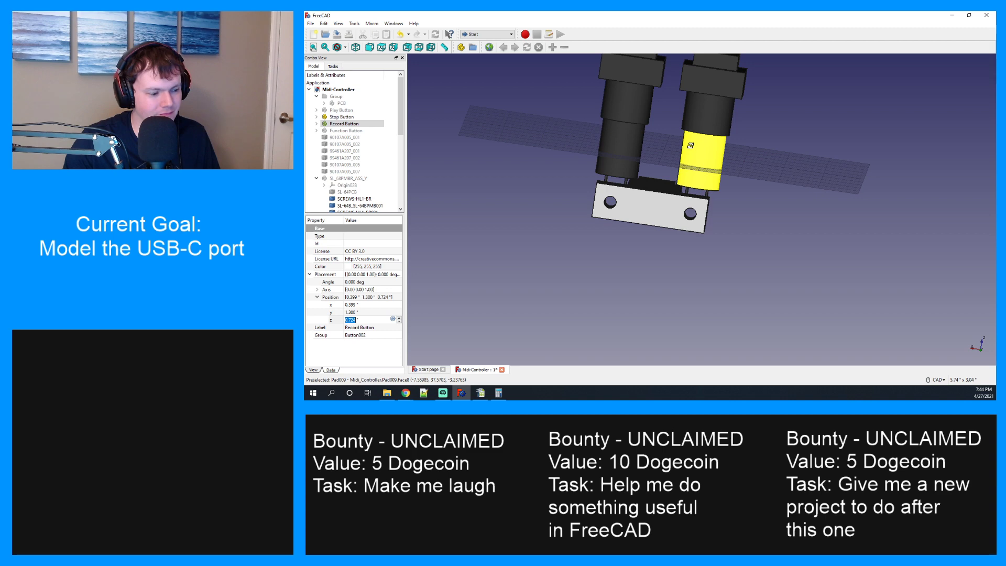
pyautogui.moveTo(690, 145); pyautogui.dragTo(675, 146, button='middle')
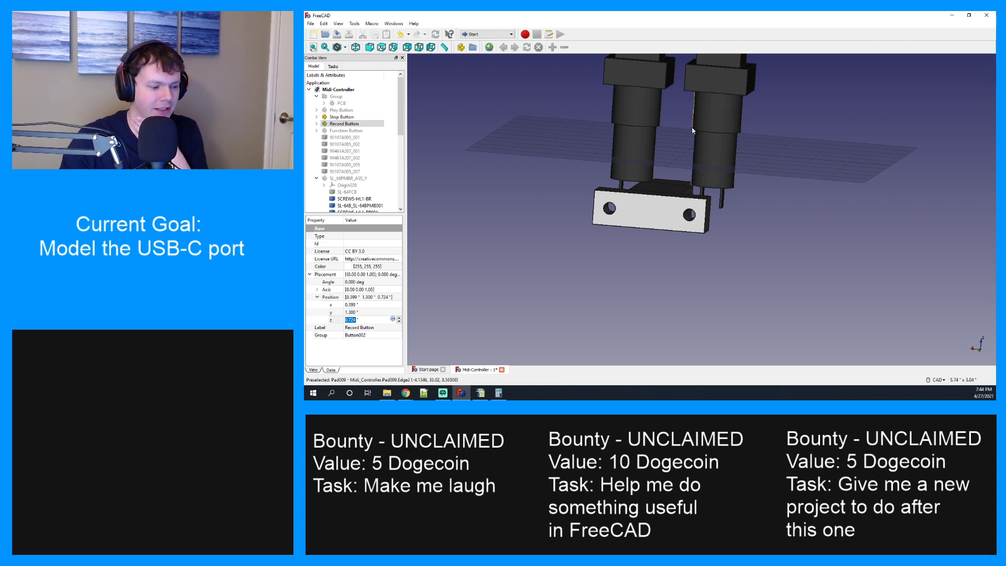
pyautogui.moveTo(648, 124); pyautogui.dragTo(650, 122, button='middle')
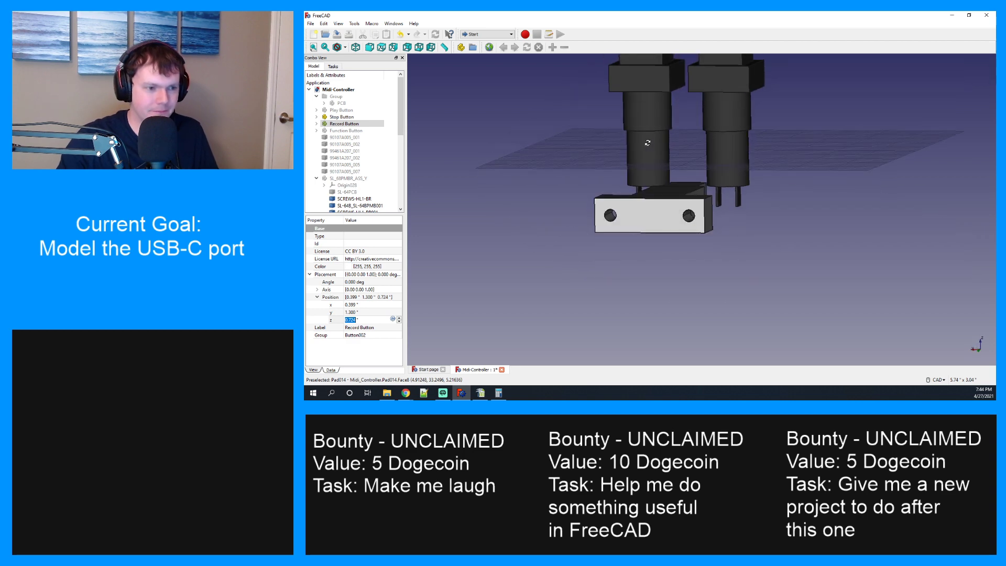
pyautogui.moveTo(671, 191); pyautogui.dragTo(703, 176, button='middle')
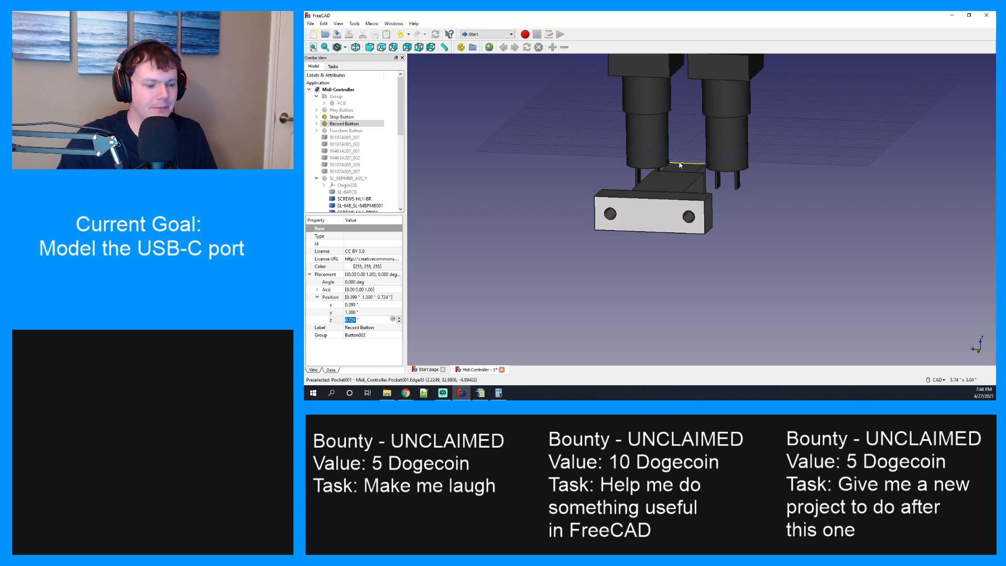
pyautogui.moveTo(680, 166); pyautogui.dragTo(692, 191, button='middle')
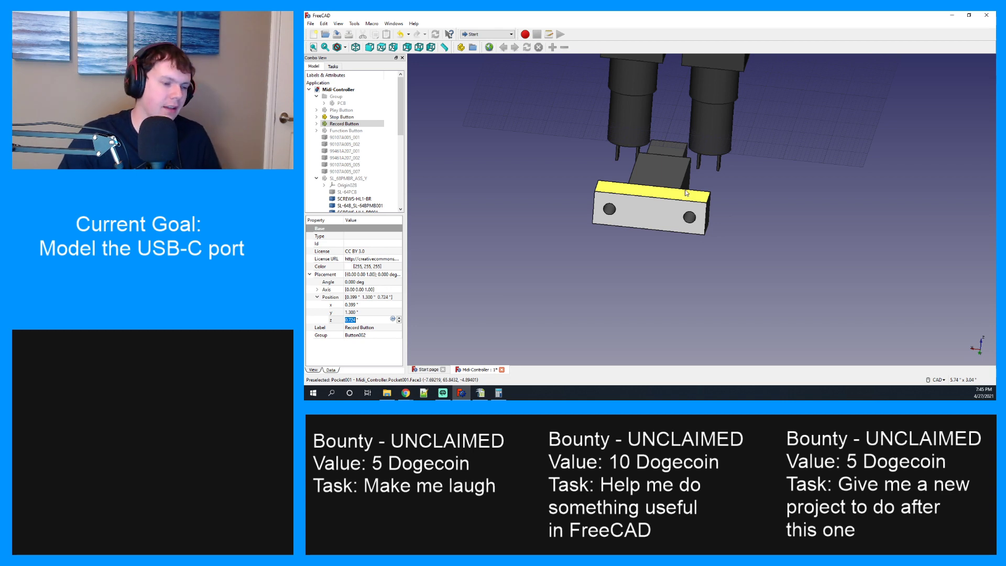
pyautogui.scroll(-3, 675, 195)
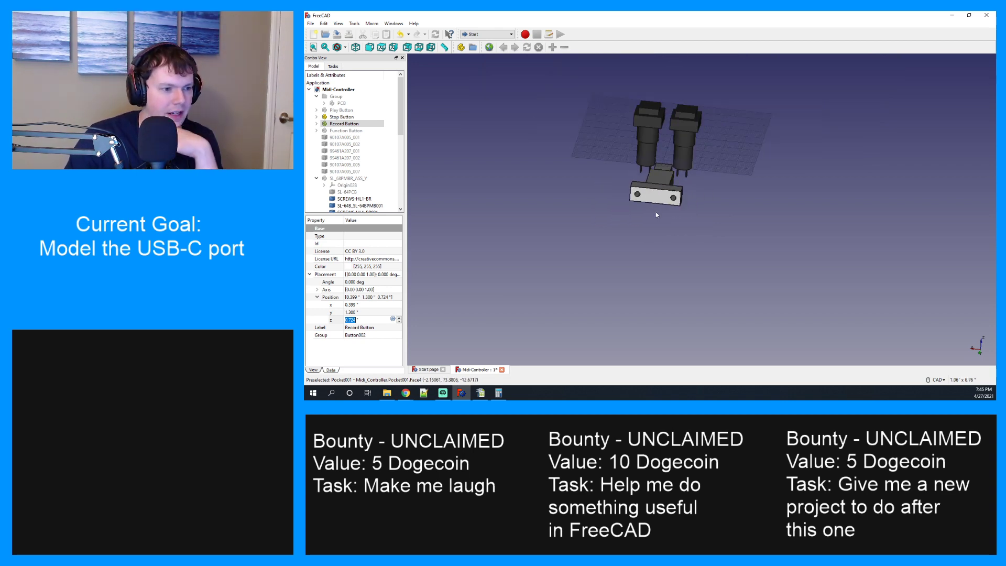
pyautogui.scroll(2, 655, 212)
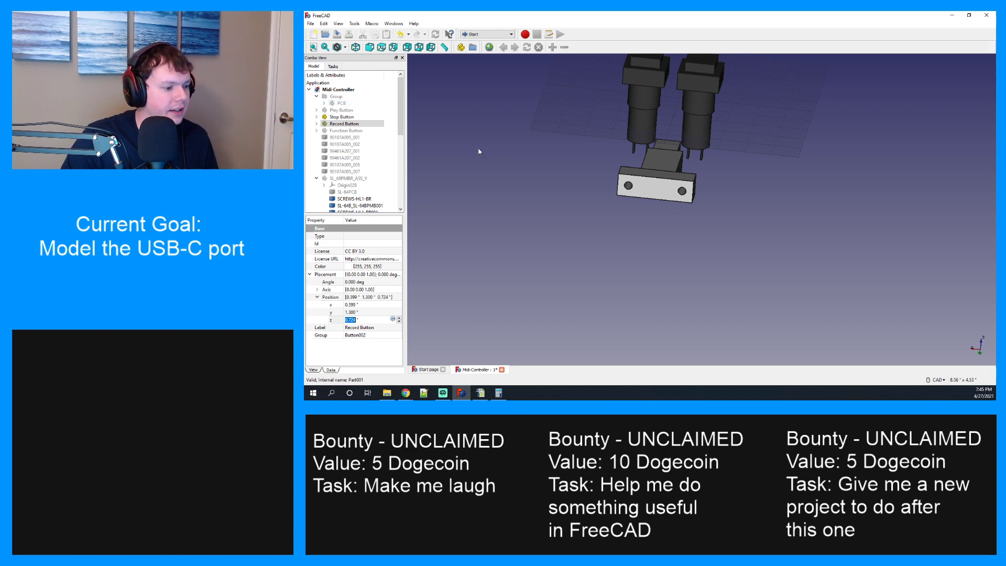
pyautogui.moveTo(579, 128); pyautogui.dragTo(582, 183, button='middle')
pyautogui.scroll(-4, 571, 143)
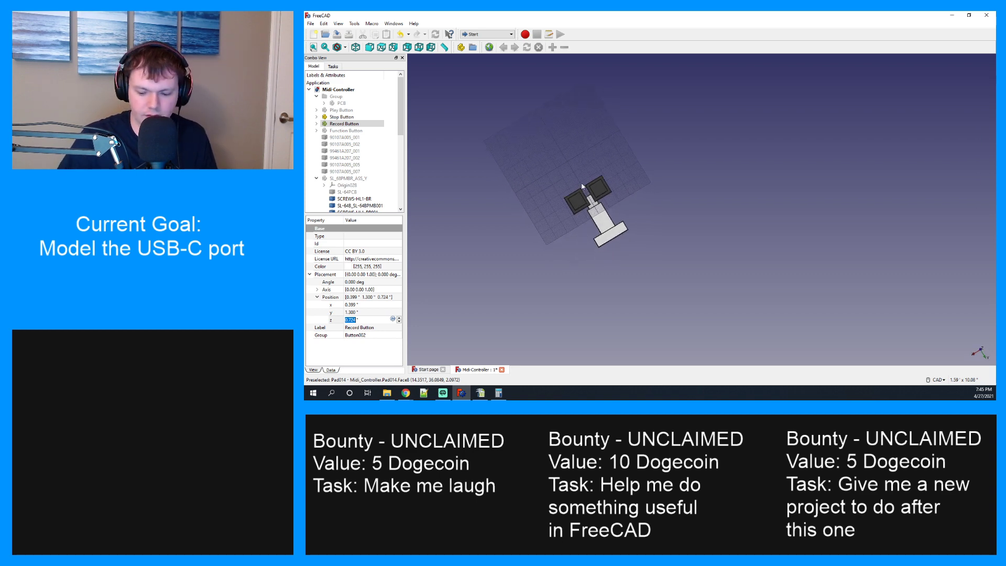
# Show the SL_68PMBR_ASS_Y enclosure assembly again and check the port and buttons inside it.
pyautogui.press('2')
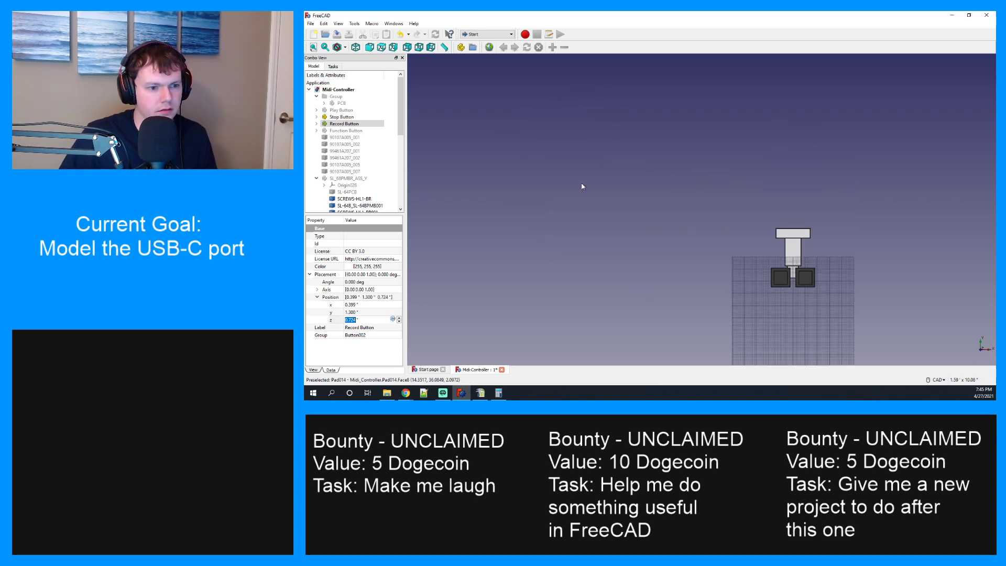
pyautogui.moveTo(809, 217); pyautogui.dragTo(695, 104, button='middle')
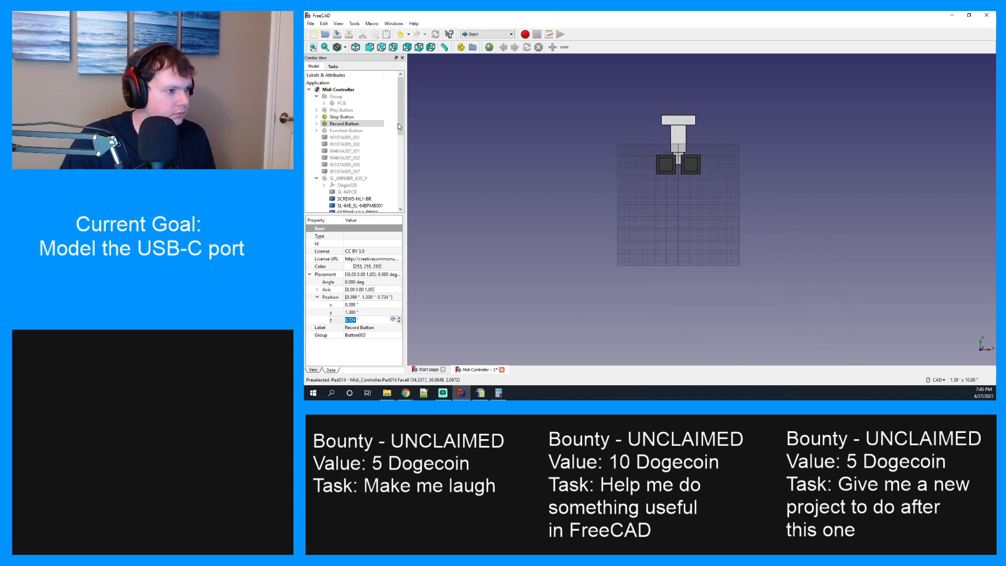
pyautogui.scroll(-3, 397, 124)
pyautogui.click(347, 117)
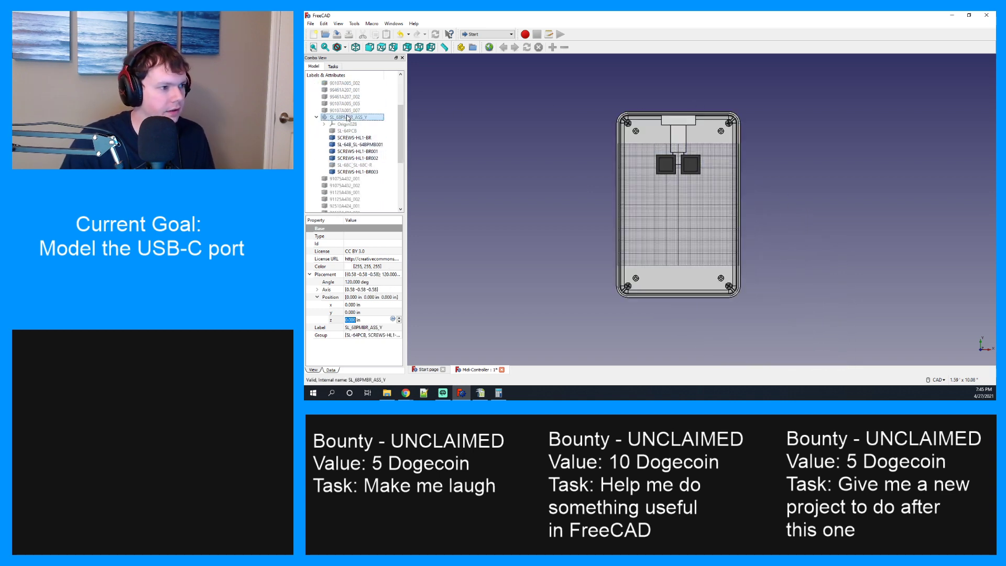
pyautogui.scroll(4, 607, 175)
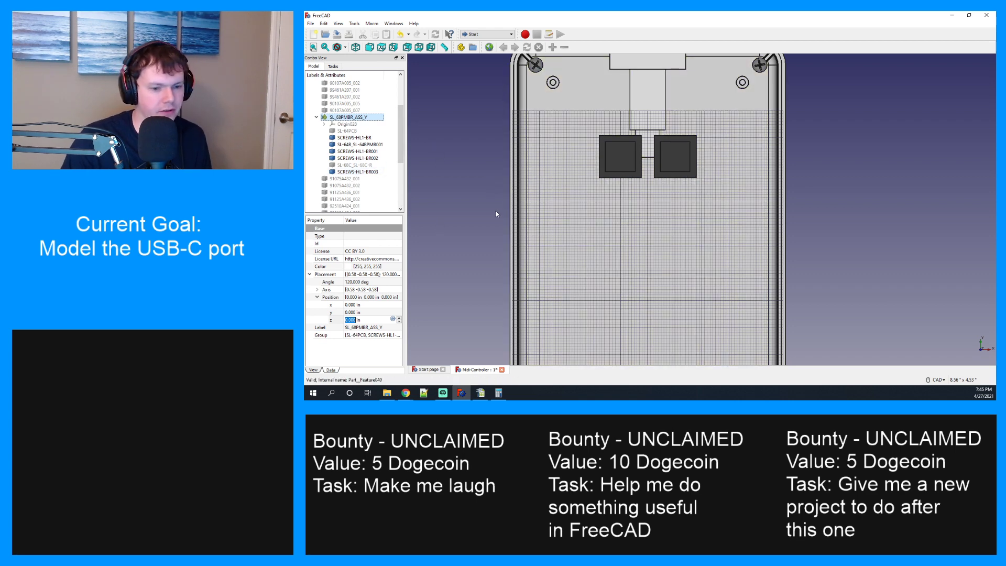
pyautogui.scroll(2, 630, 200)
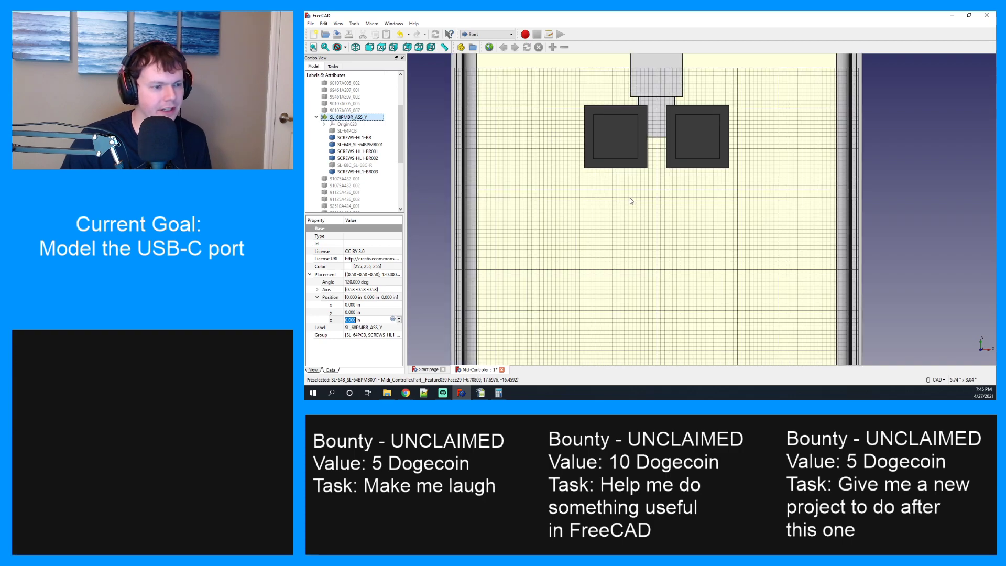
pyautogui.moveTo(631, 198); pyautogui.dragTo(687, 203, button='middle')
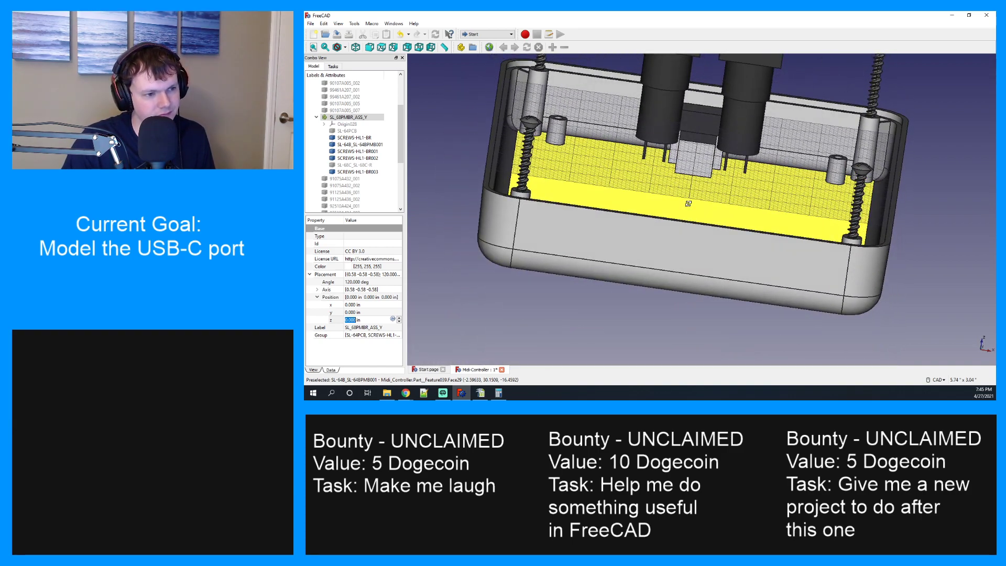
pyautogui.moveTo(688, 204); pyautogui.dragTo(679, 245, button='middle')
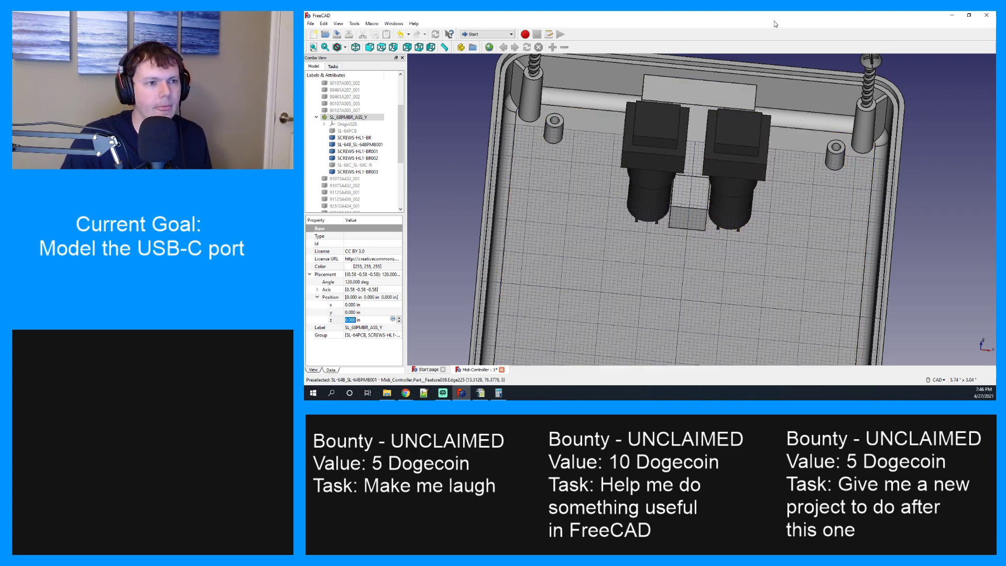
pyautogui.scroll(-3, 660, 200)
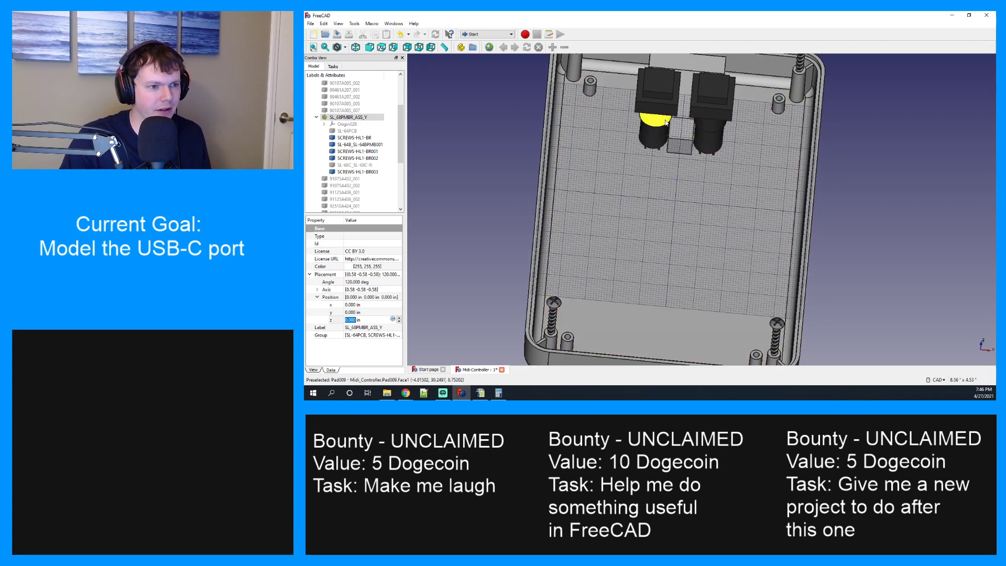
# Show the Play Button, PCB, Function Button and the 90107A005_001 hardware part inside the enclosure.
pyautogui.scroll(3, 354, 147)
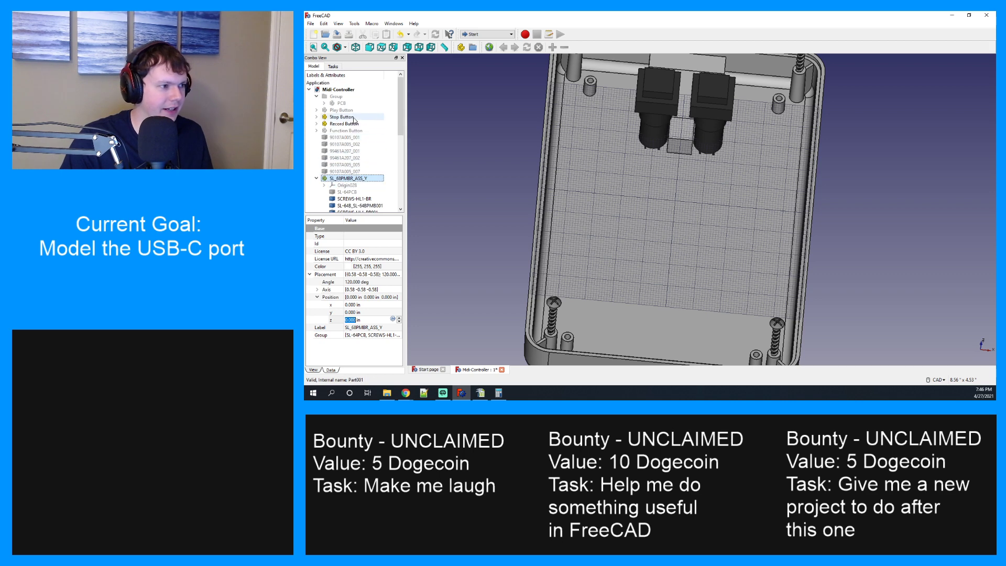
pyautogui.click(348, 110)
pyautogui.press('space')
pyautogui.click(354, 103)
pyautogui.press('space')
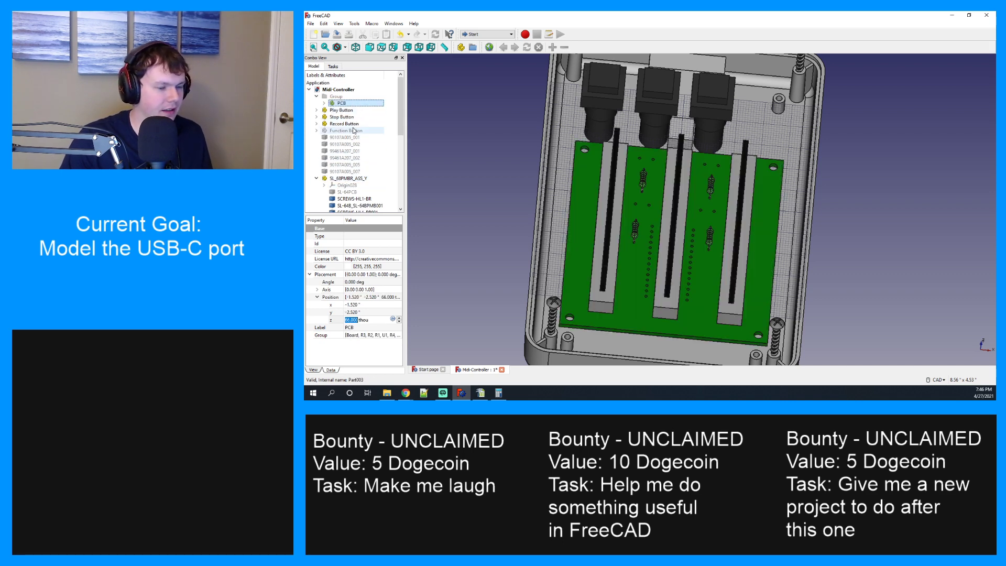
pyautogui.click(346, 130)
pyautogui.press('space')
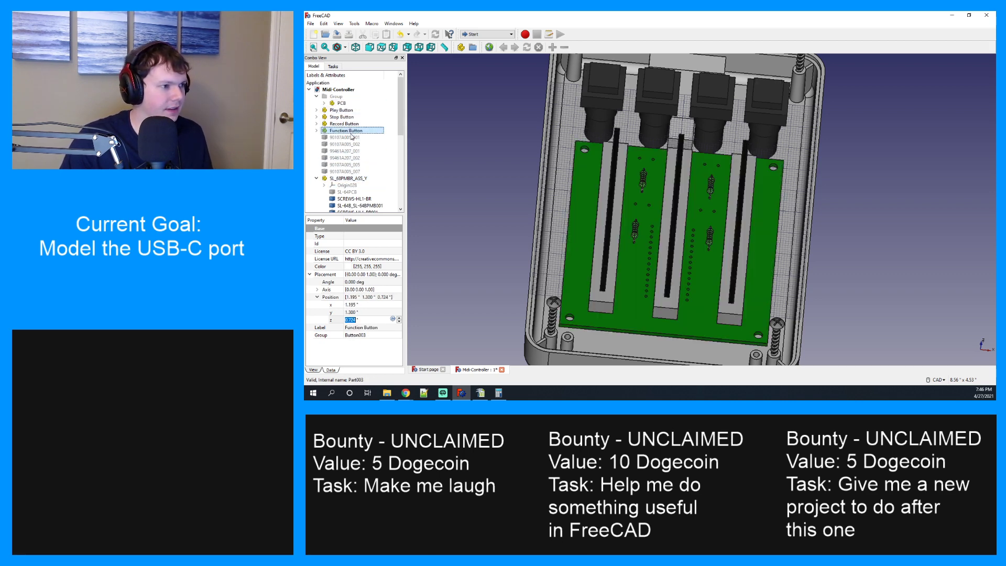
pyautogui.click(352, 137)
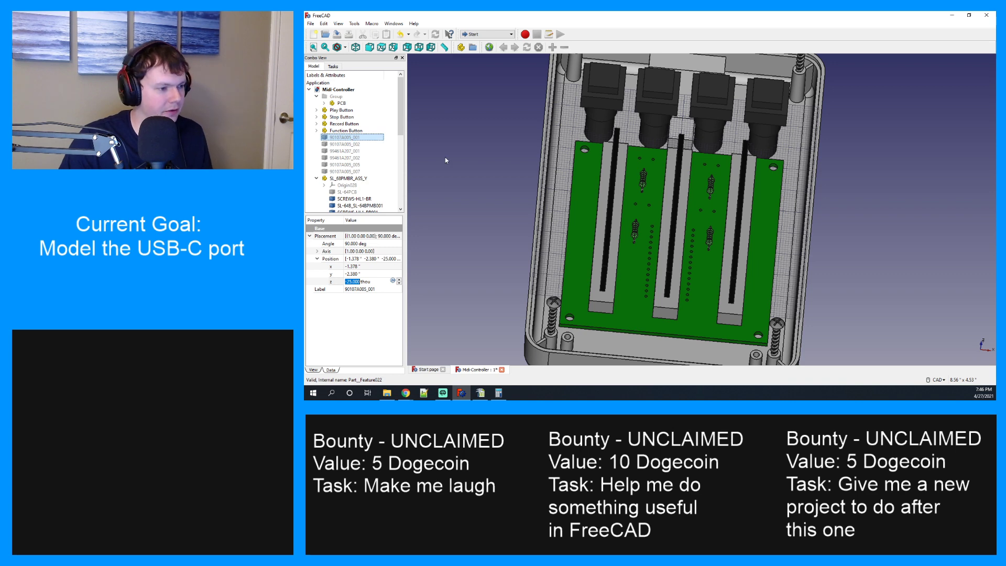
pyautogui.press('space')
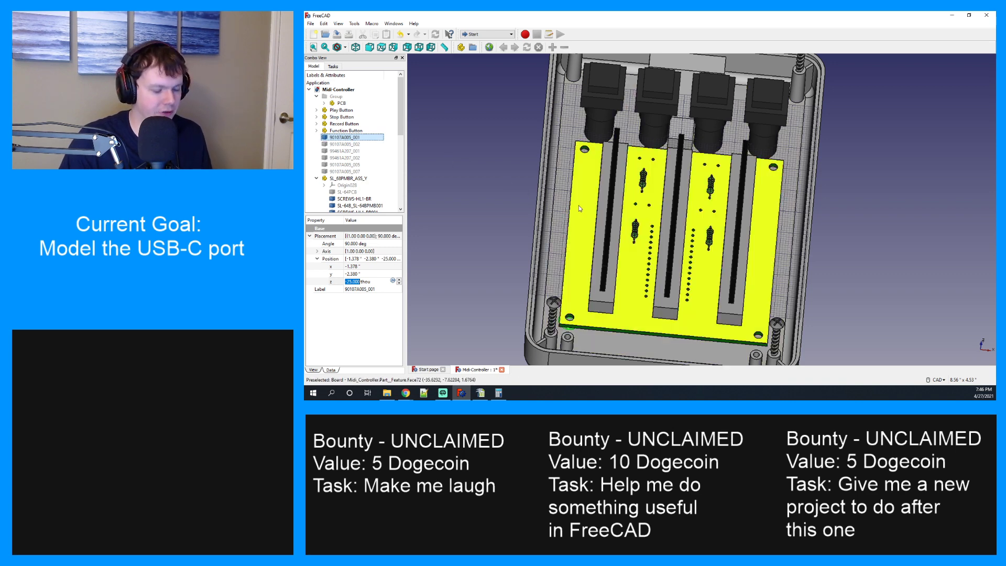
# Hide the PCB and show the 90107A005_002 washer in the enclosure.
pyautogui.click(342, 103)
pyautogui.press('space')
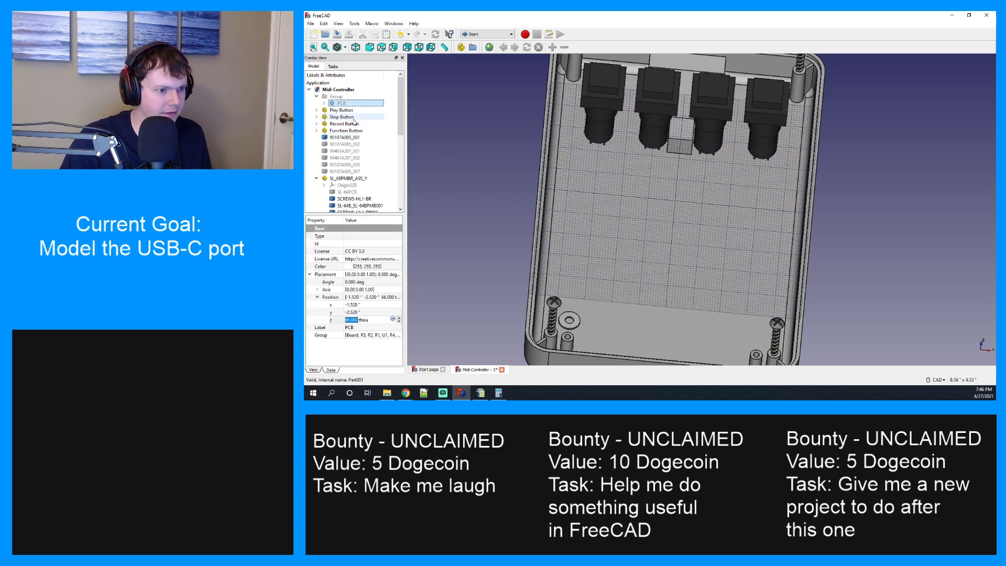
pyautogui.click(341, 144)
pyautogui.press('space')
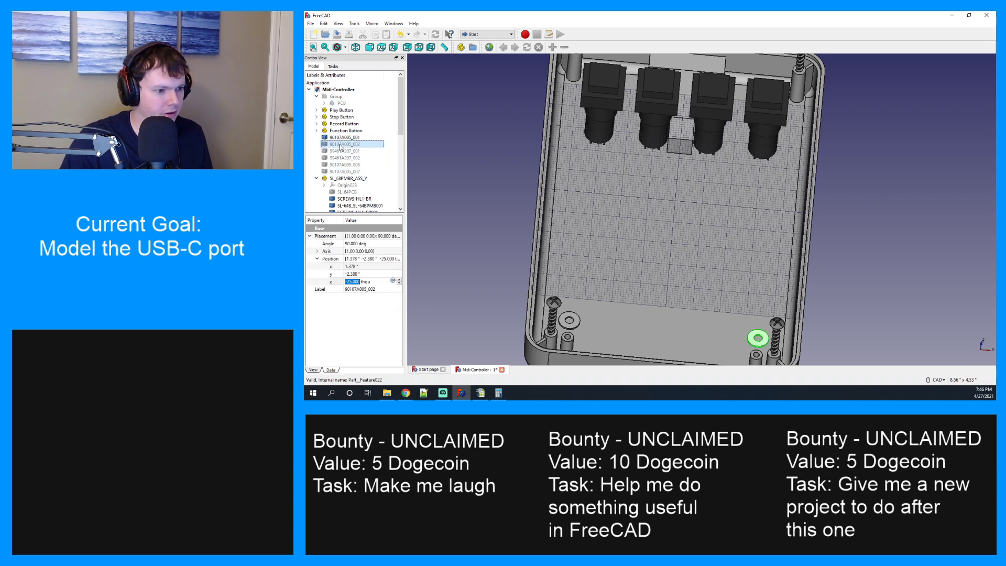
# Delete the 99461A207_001 and 99461A207_002 hardware parts from the model.
pyautogui.click(342, 152)
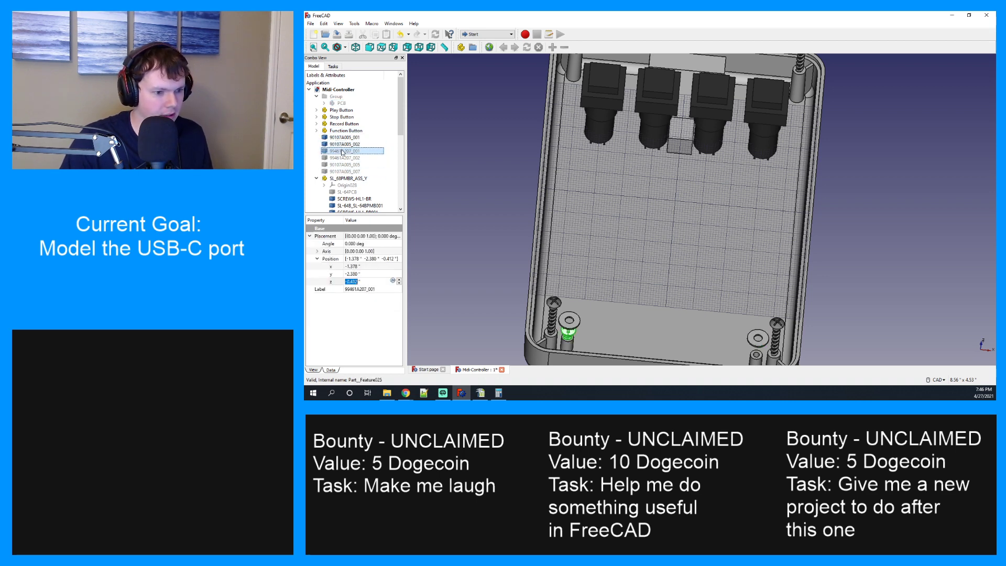
pyautogui.press('space')
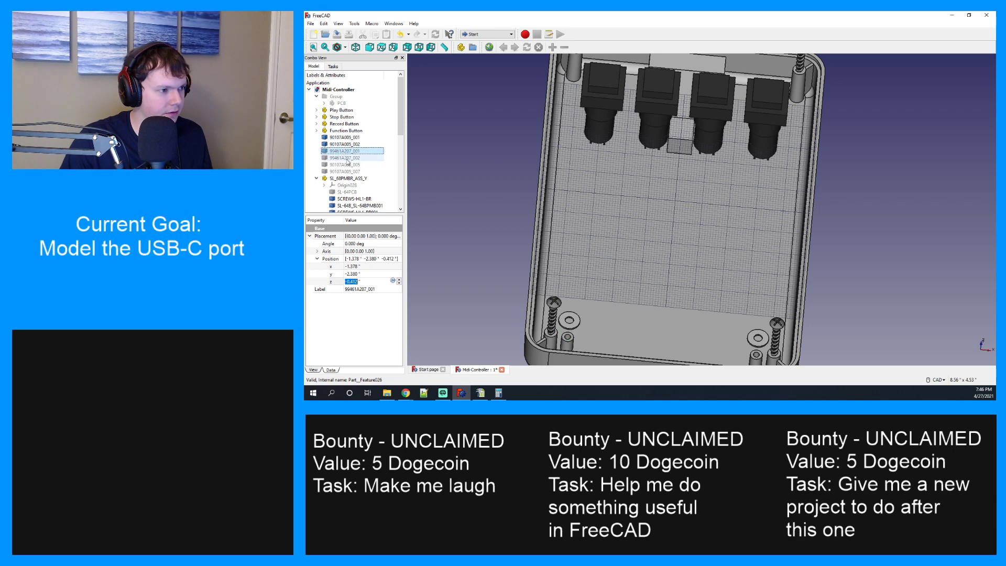
pyautogui.click(347, 158)
pyautogui.press('Delete')
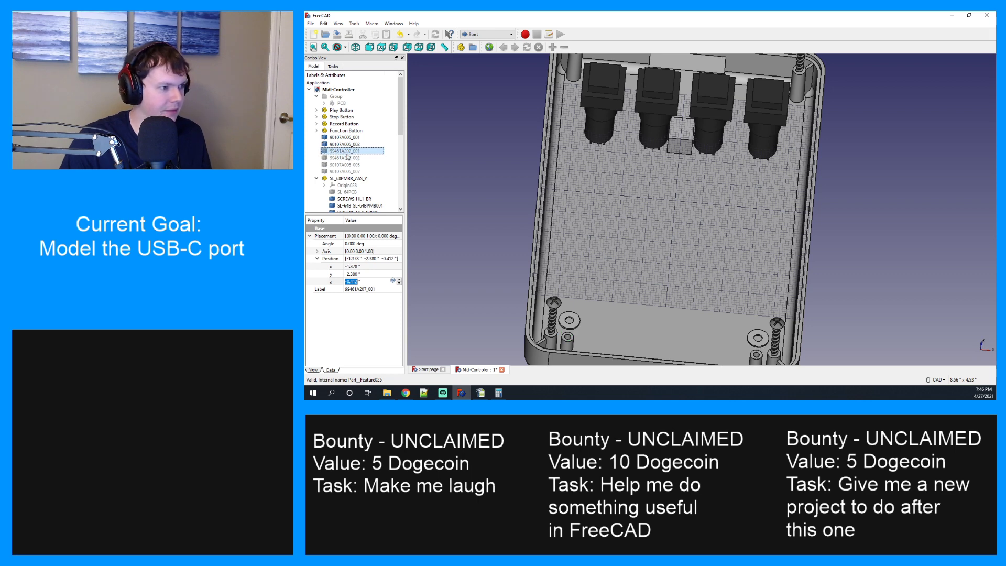
pyautogui.click(348, 152)
pyautogui.press('Delete')
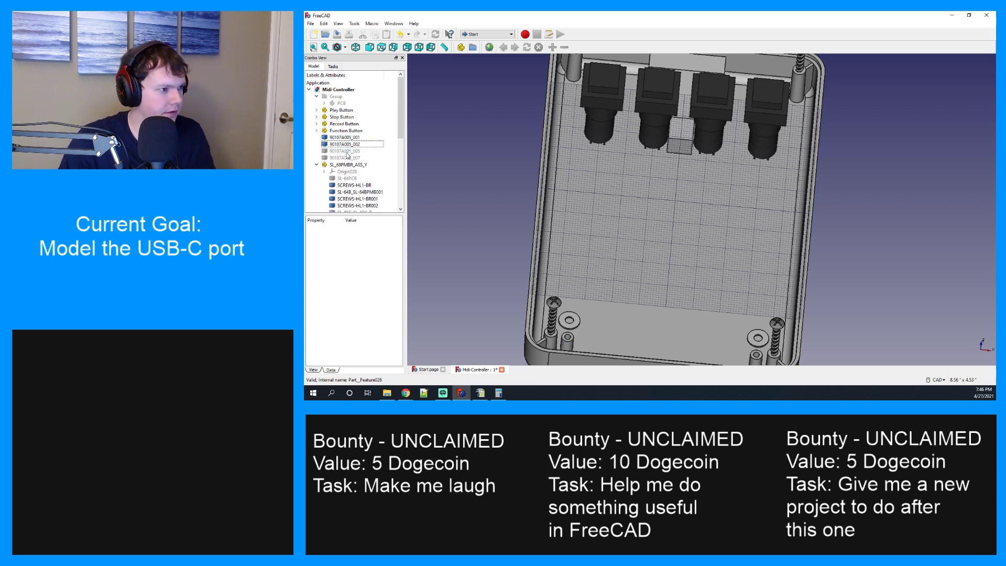
# Show the 90107A005_005 and 90107A005_007 washers near the buttons.
pyautogui.click(347, 152)
pyautogui.press('space')
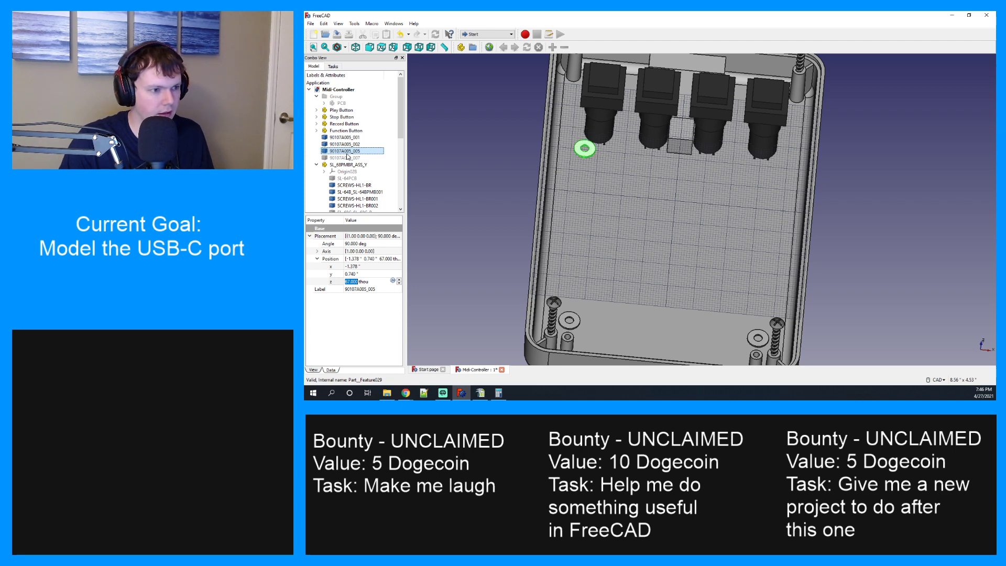
pyautogui.click(349, 158)
pyautogui.press('space')
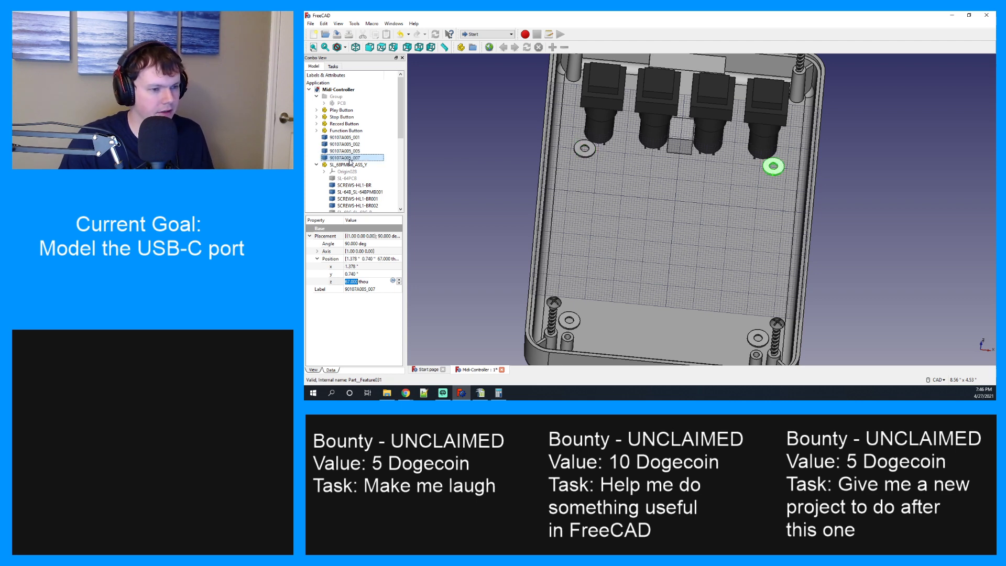
# Show the hex standoffs 91075A432_001 and 91075A432_002 and the round spacers 91125A436_001 and 91125A436_002.
pyautogui.scroll(-4, 349, 161)
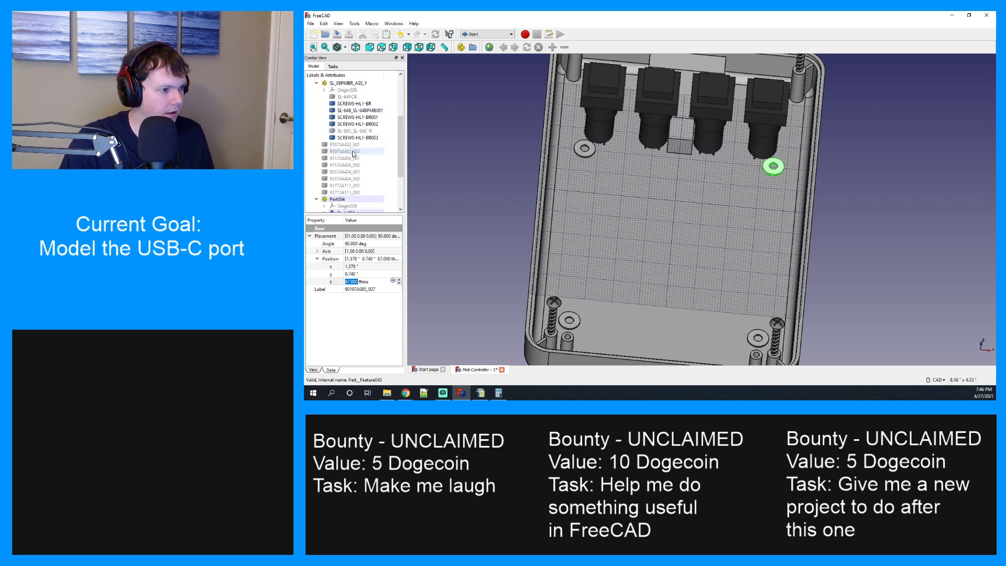
pyautogui.click(355, 145)
pyautogui.press('space')
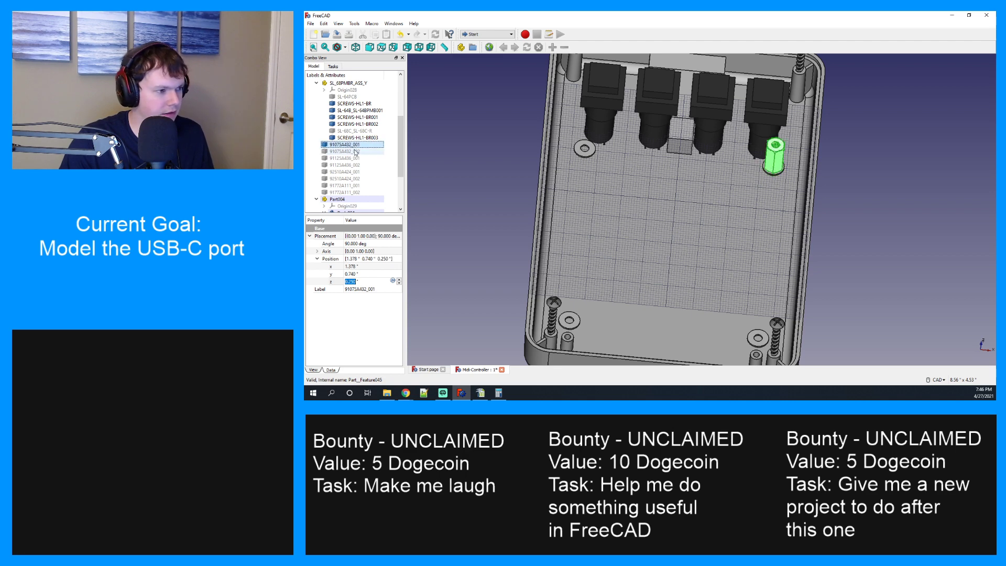
pyautogui.click(352, 151)
pyautogui.press('space')
pyautogui.click(357, 158)
pyautogui.press('space')
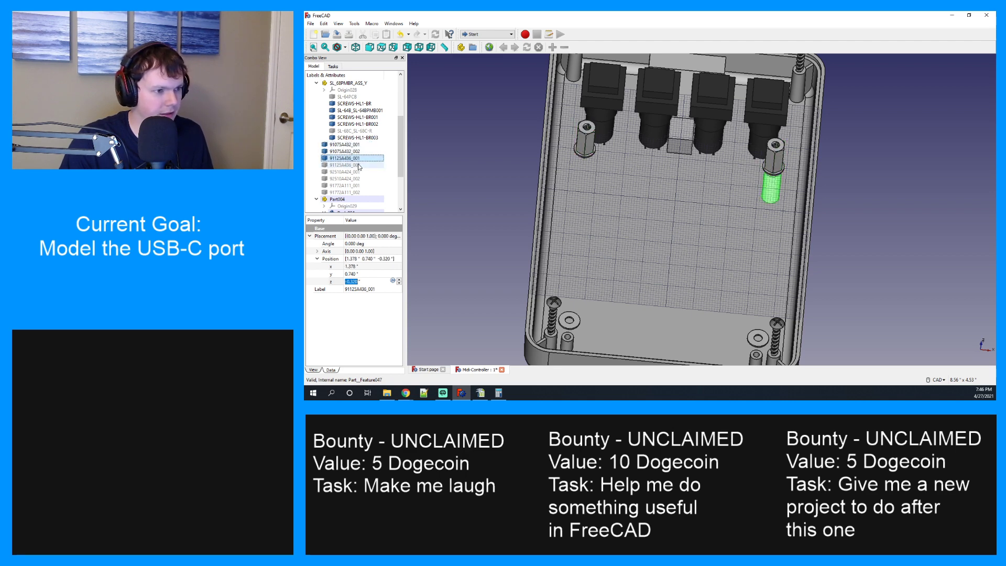
pyautogui.click(359, 165)
pyautogui.press('space')
pyautogui.scroll(-1, 359, 166)
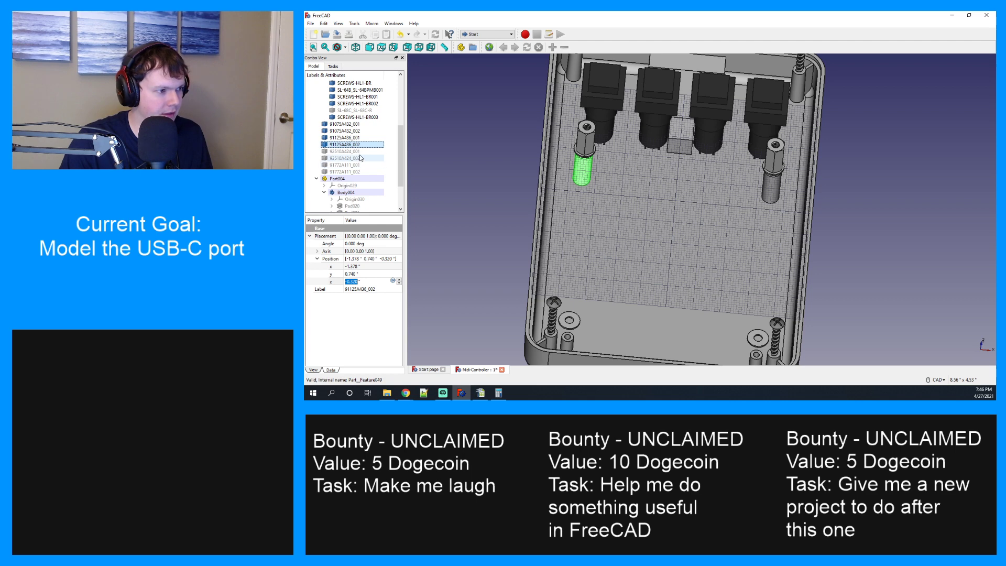
# Show the spacers 92510A424_001 and 92510A424_002 and the screws 91772A111_001 and 91772A111_002.
pyautogui.click(359, 153)
pyautogui.press('space')
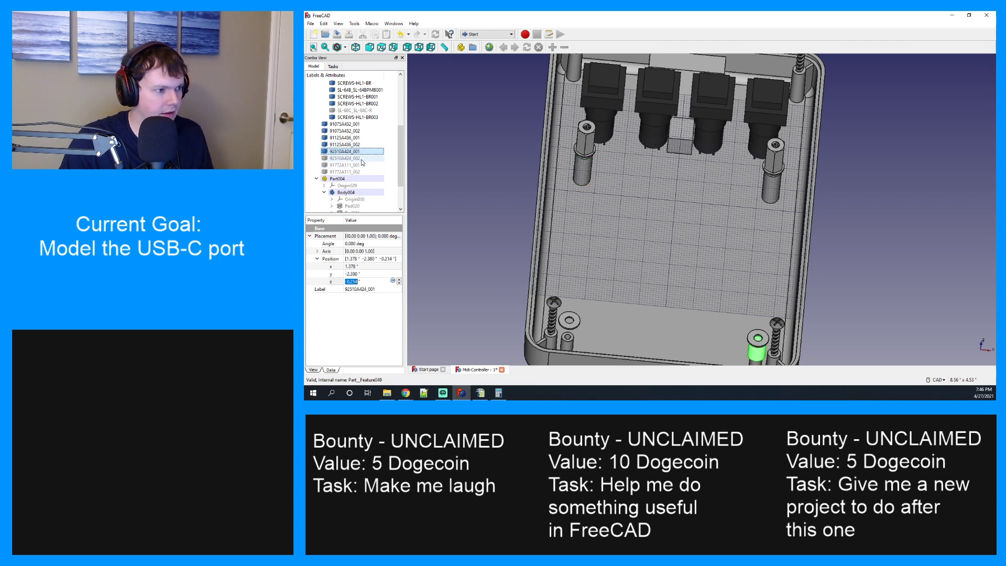
pyautogui.click(361, 159)
pyautogui.press('space')
pyautogui.scroll(-1, 361, 163)
pyautogui.click(365, 145)
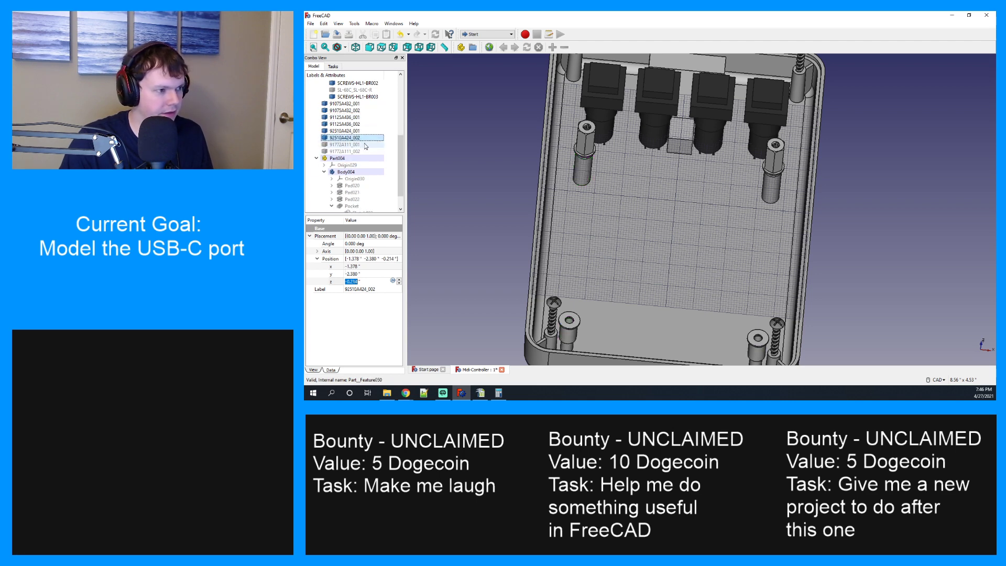
pyautogui.press('space')
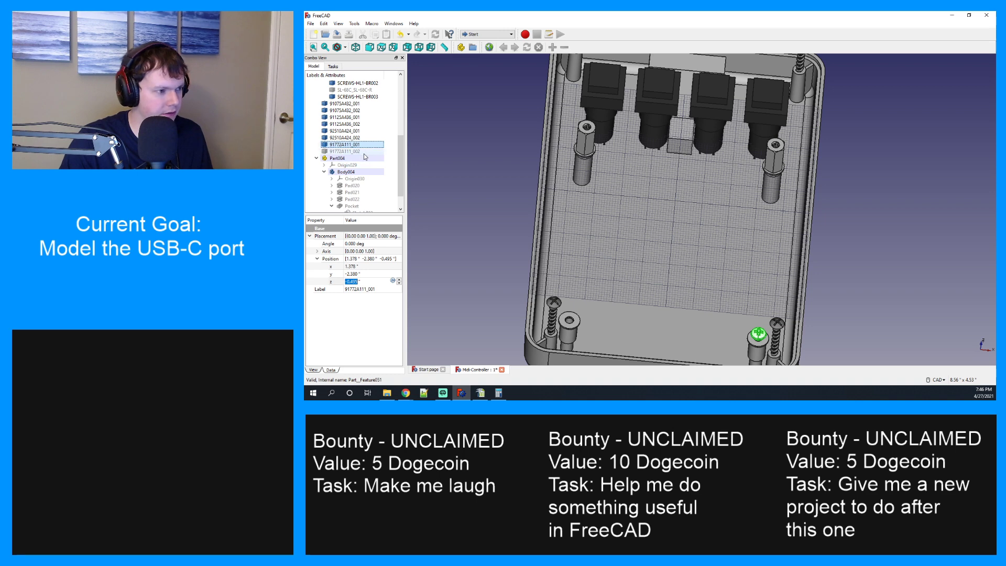
pyautogui.click(364, 152)
pyautogui.press('space')
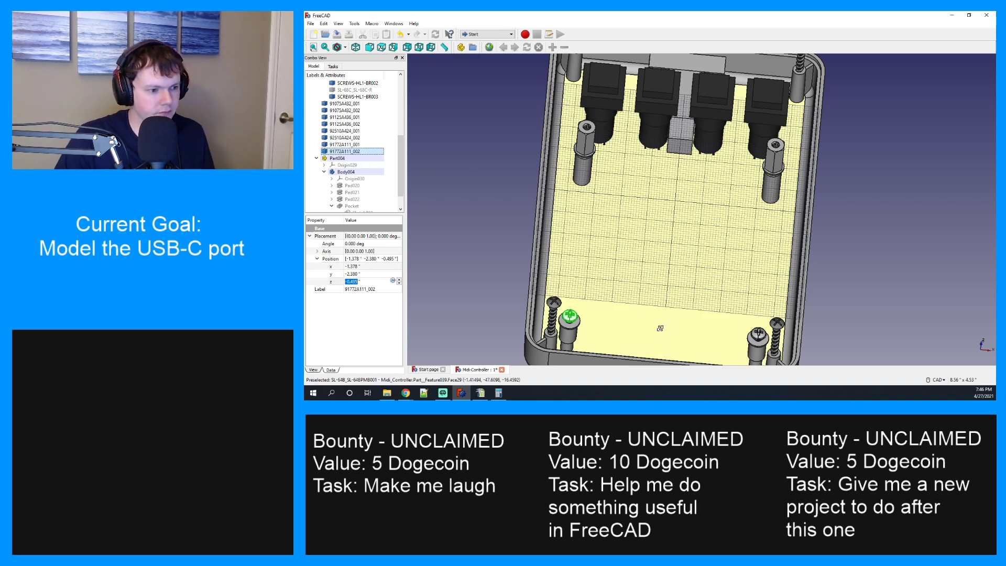
# Examine the enclosure with its buttons, standoffs and screws from several angles, then fit the whole model in view.
pyautogui.moveTo(591, 326); pyautogui.dragTo(515, 229, button='middle')
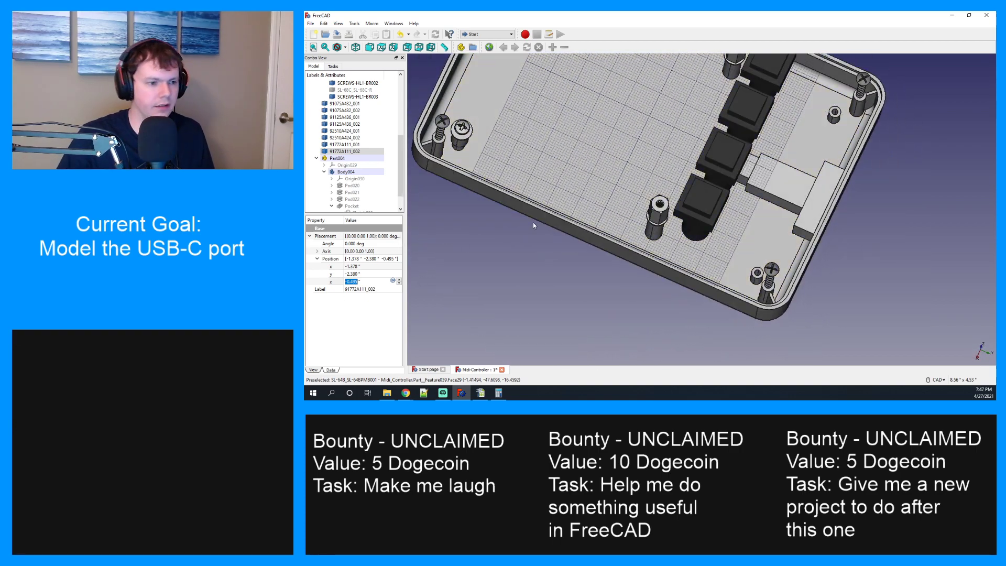
pyautogui.press('2')
pyautogui.press('5')
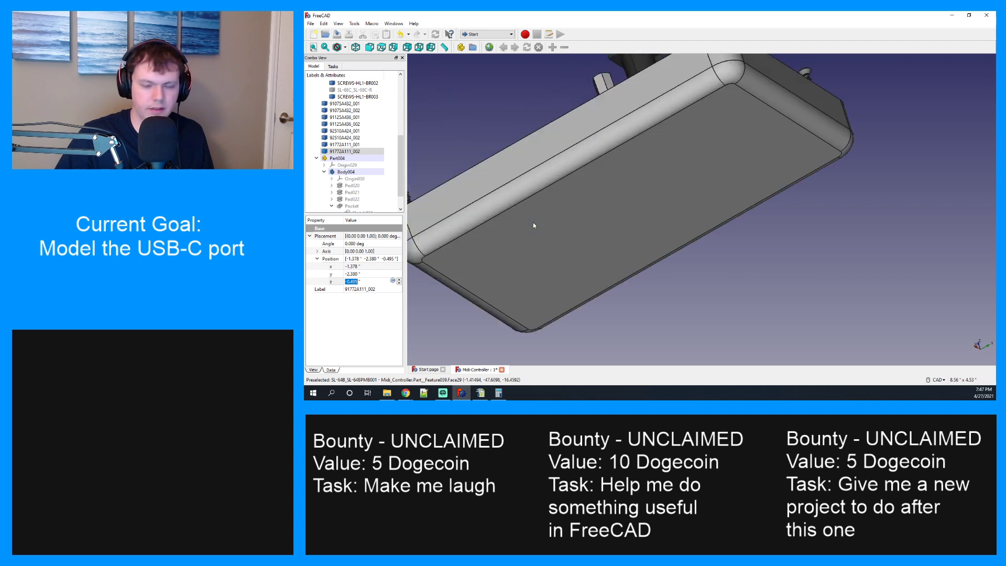
pyautogui.press('1')
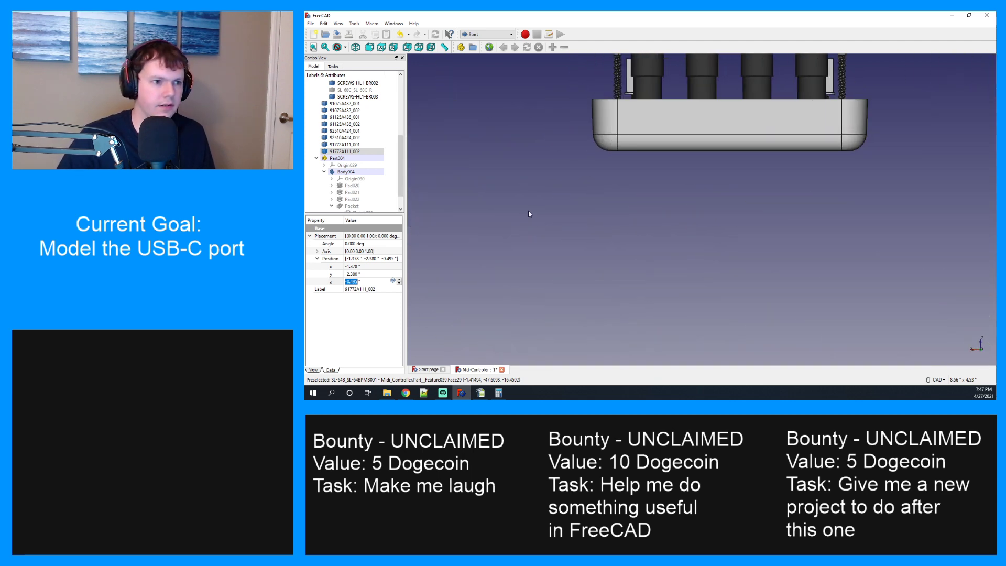
pyautogui.moveTo(752, 121)
pyautogui.mouseDown(button='middle')
pyautogui.moveTo(766, 149)
pyautogui.moveTo(756, 128)
pyautogui.mouseUp(button='middle')
pyautogui.press('v')
pyautogui.press('f')
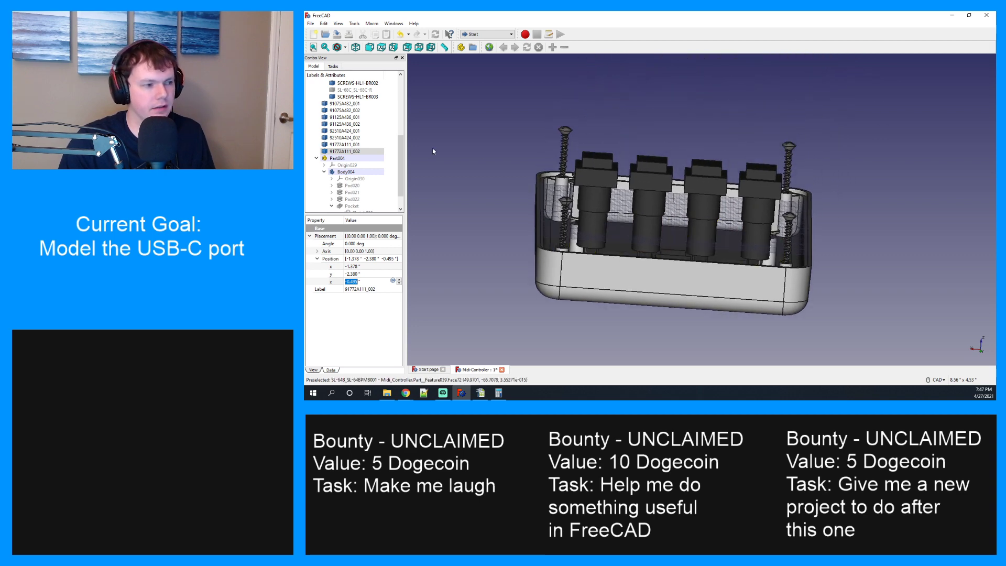
# Hide the Play Button, Stop Button, Record Button and Function Button parts.
pyautogui.scroll(4, 343, 95)
pyautogui.scroll(2, 343, 95)
pyautogui.click(342, 111)
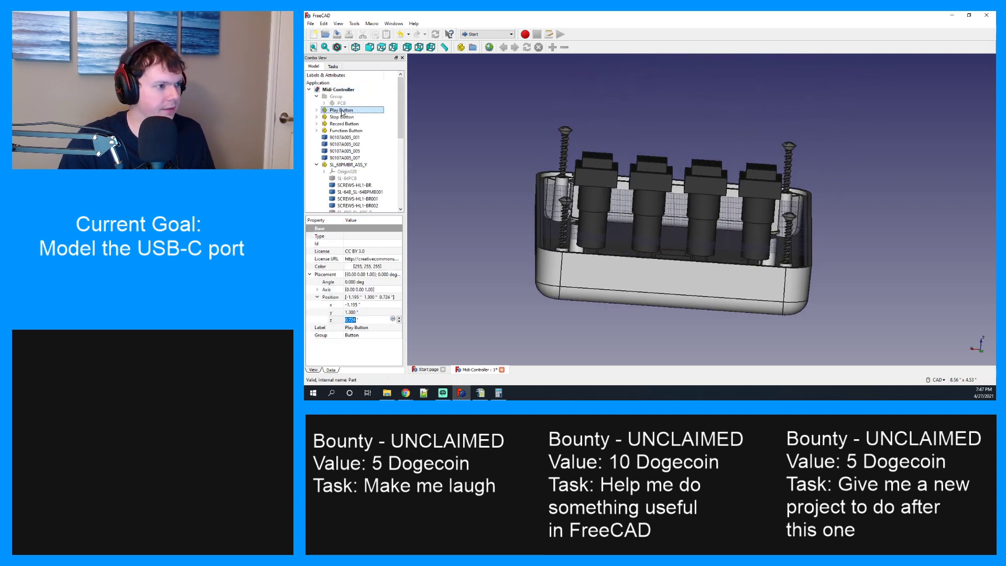
pyautogui.press('space')
pyautogui.click(342, 118)
pyautogui.press('space')
pyautogui.click(342, 125)
pyautogui.press('space')
pyautogui.click(342, 131)
pyautogui.press('space')
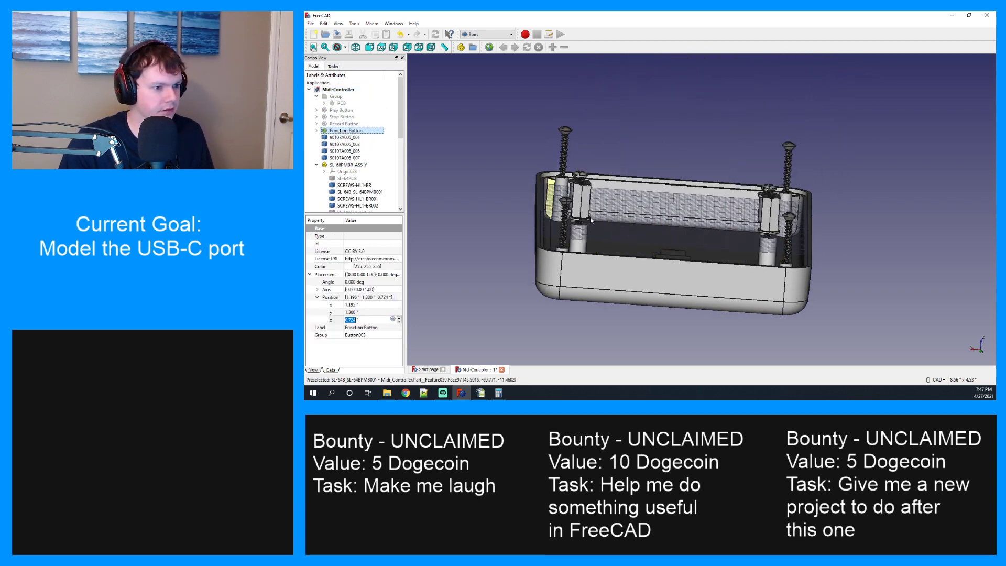
# Hide the four 90107A005 washers, numbered 001, 002, 005 and 007.
pyautogui.scroll(5, 657, 235)
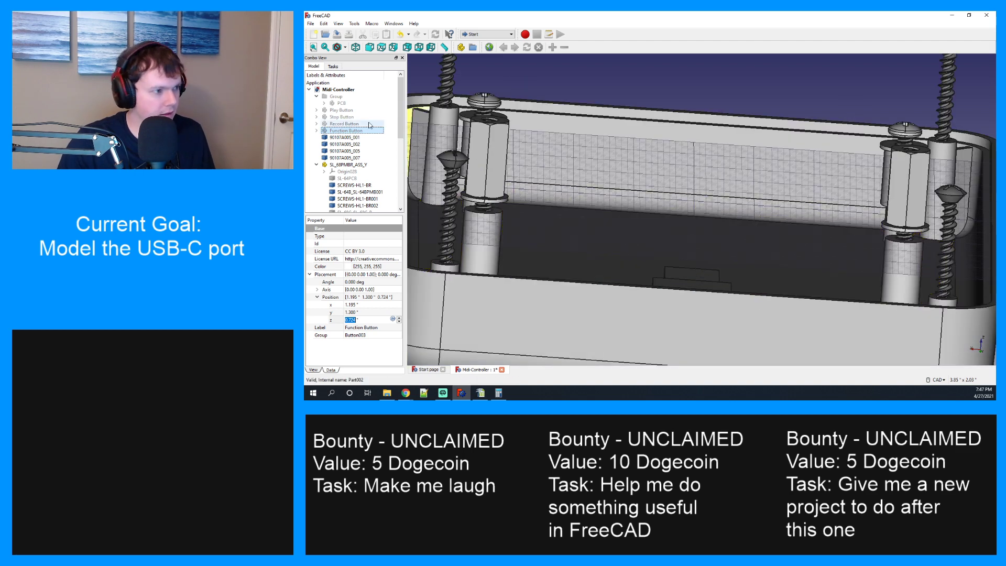
pyautogui.scroll(-1, 334, 124)
pyautogui.click(343, 117)
pyautogui.press('space')
pyautogui.click(343, 124)
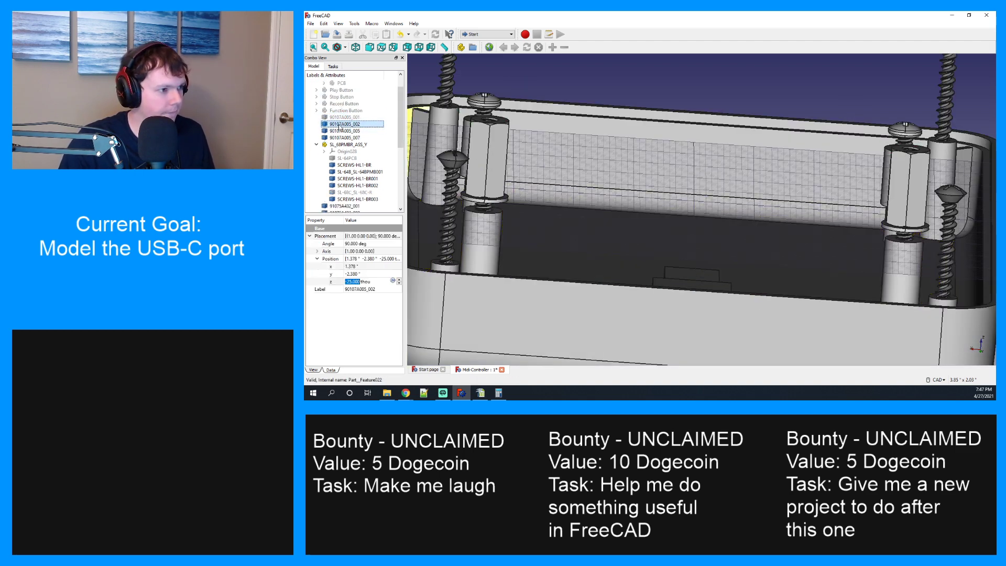
pyautogui.press('space')
pyautogui.click(343, 130)
pyautogui.click(343, 138)
# Hide the hex standoffs 91075A432_001 and 91075A432_002.
pyautogui.scroll(-6, 344, 138)
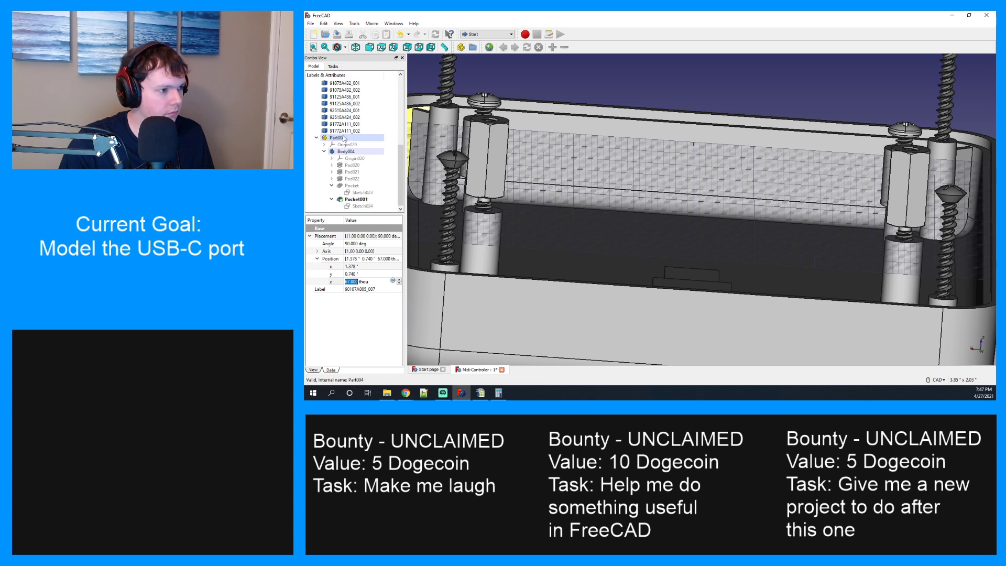
pyautogui.scroll(2, 344, 138)
pyautogui.click(345, 124)
pyautogui.press('space')
pyautogui.click(346, 130)
pyautogui.press('space')
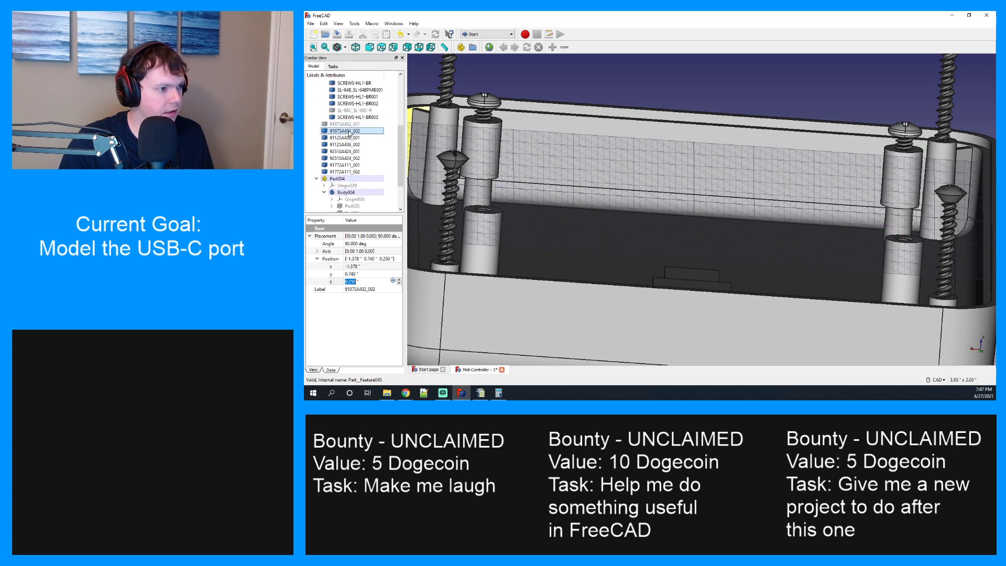
# Hide the round spacers 91125A436_001, 91125A436_002, 92510A424_001 and 92510A424_002.
pyautogui.click(346, 137)
pyautogui.press('space')
pyautogui.click(350, 144)
pyautogui.press('space')
pyautogui.click(352, 151)
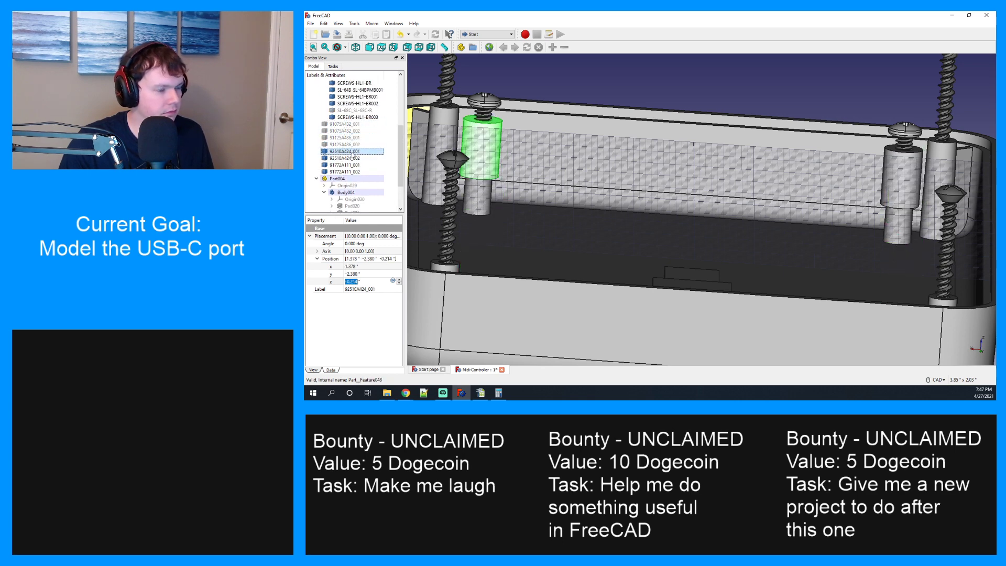
pyautogui.press('space')
pyautogui.click(354, 158)
pyautogui.press('space')
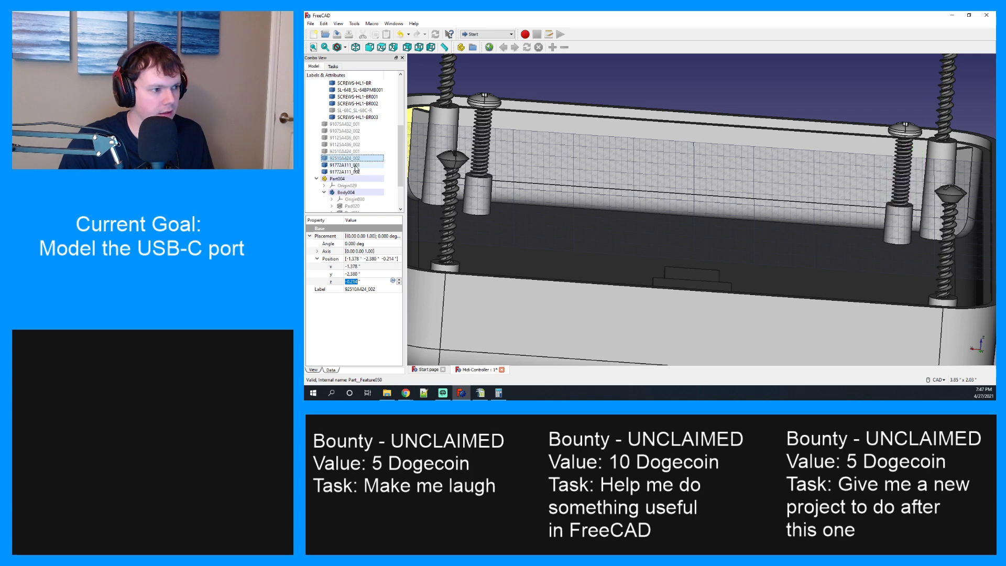
# Toggle the visibility of the SL-64B_SL-64BPMB001 enclosure base off and on to compare the model with and without it.
pyautogui.click(356, 165)
pyautogui.scroll(2, 357, 164)
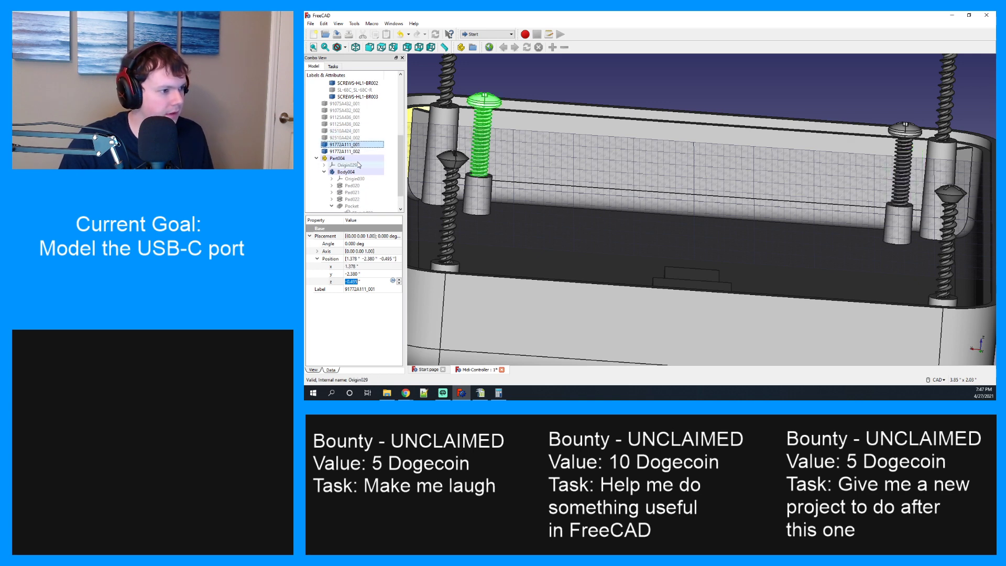
pyautogui.click(366, 131)
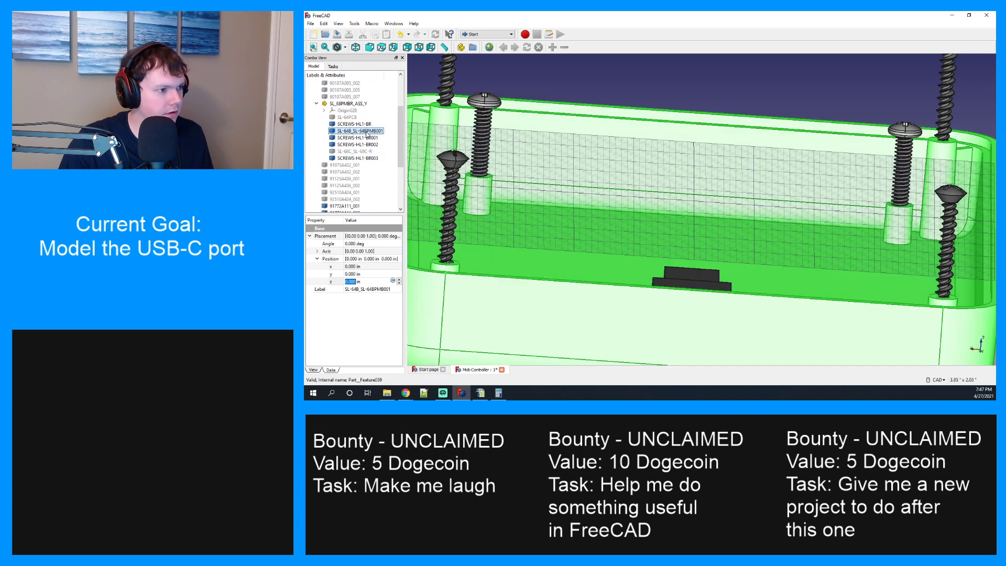
pyautogui.press('space')
pyautogui.press('space')
pyautogui.press('space')
pyautogui.press('space')
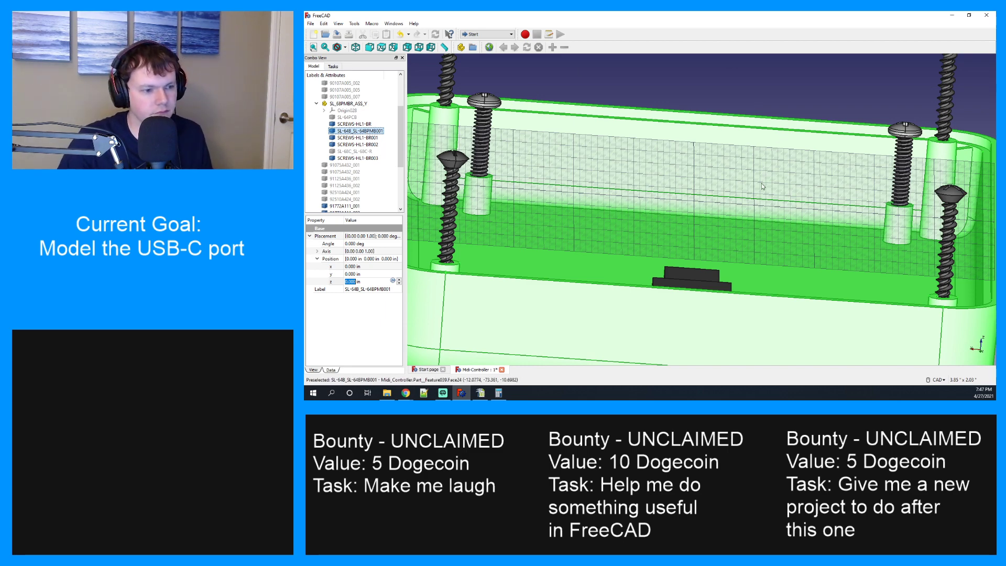
# Examine the USB-C port and the screws inside the enclosure base from above, and switch to Chrome.
pyautogui.scroll(-3, 762, 187)
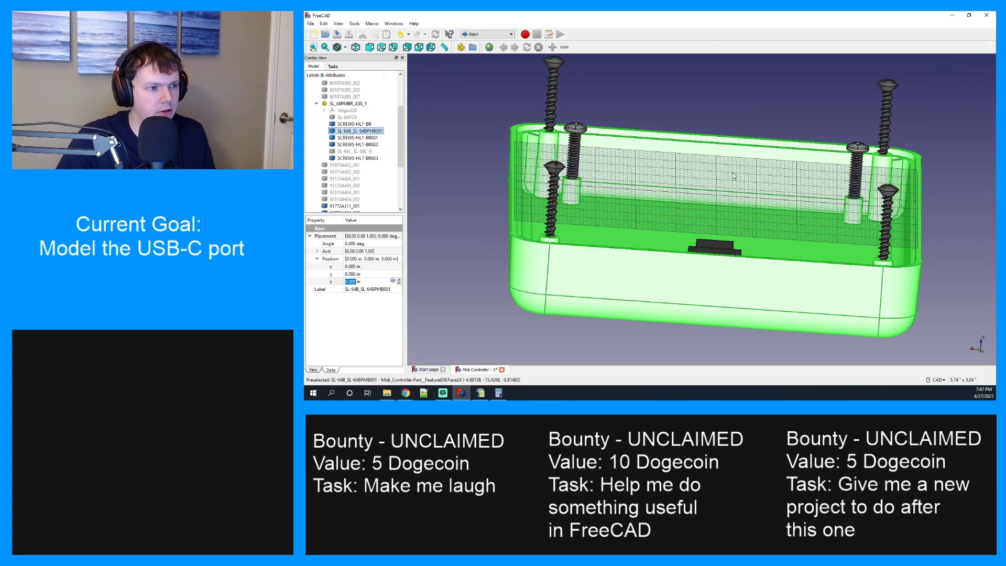
pyautogui.moveTo(732, 172); pyautogui.dragTo(717, 173, button='middle')
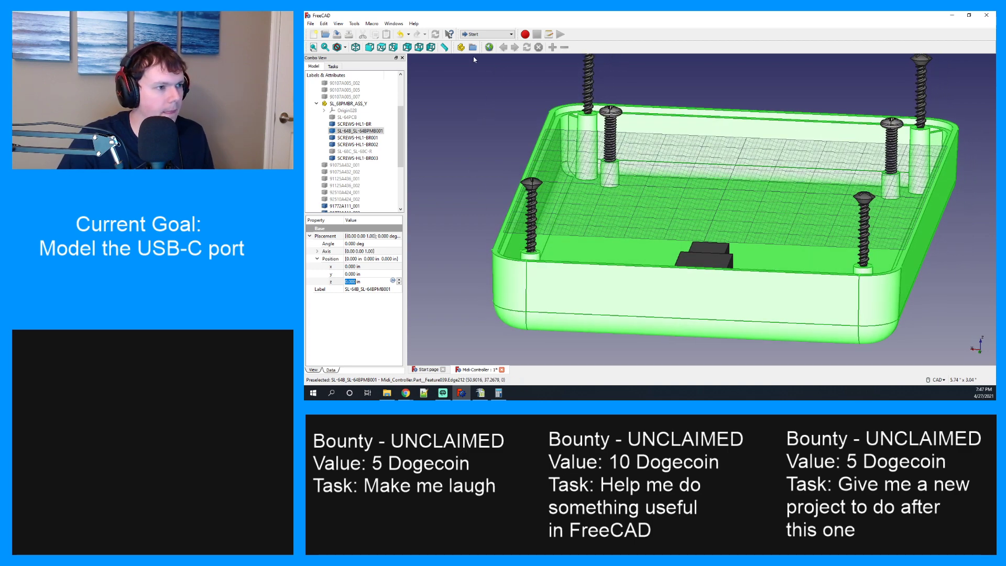
pyautogui.hotkey('alt', 'Tab')
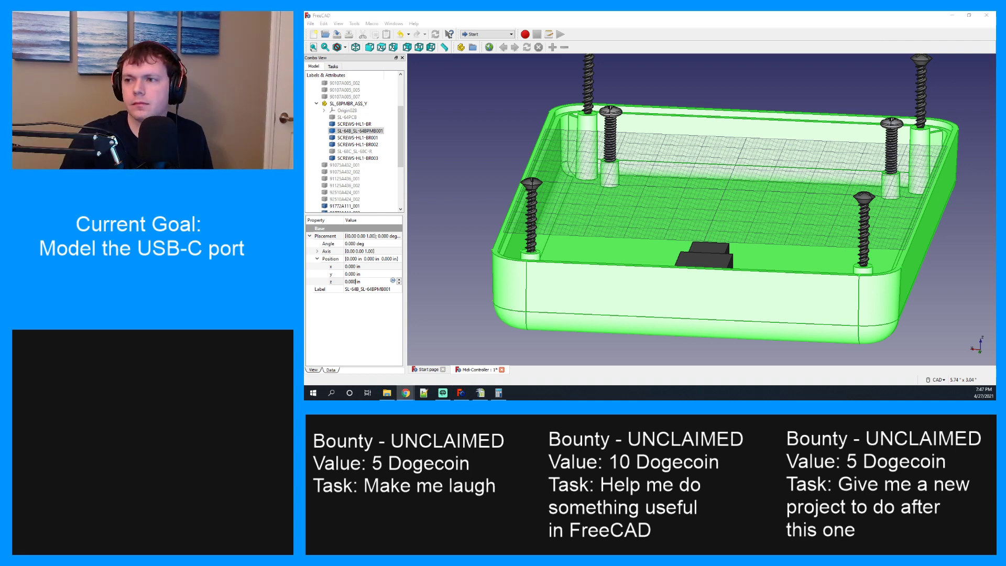